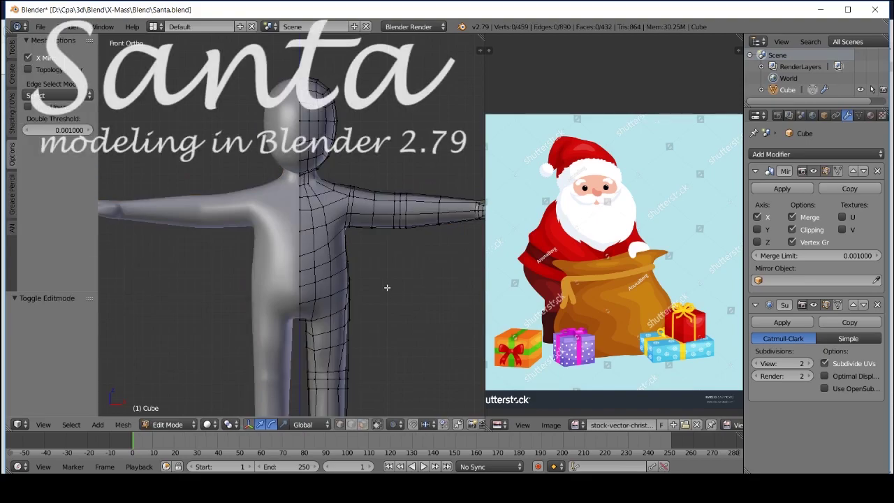
Step: In wireframe view, brush-select the chest, shoulder and arm vertices
{"action": "key", "text": "z"}
{"action": "key", "text": "a"}
{"action": "key", "text": "c"}
{"action": "left_click", "coordinate": [293, 133]}
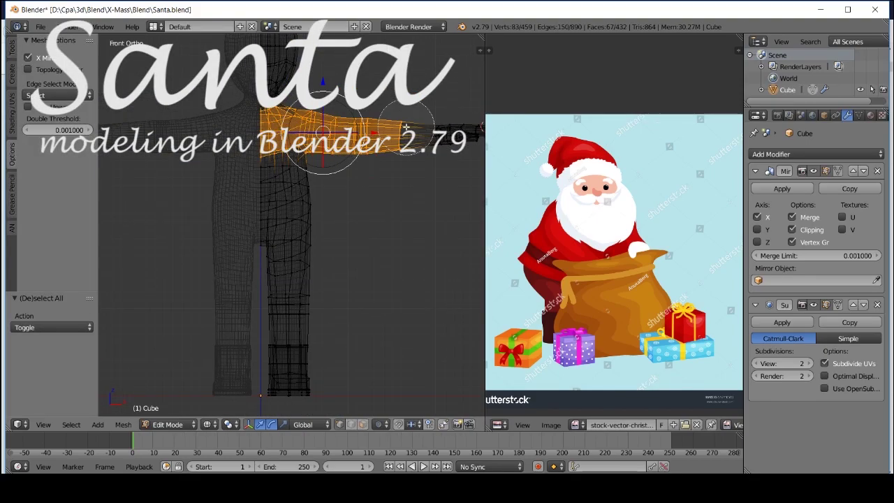
{"action": "key", "text": "KP_Decimal"}
{"action": "key", "text": "KP_7"}
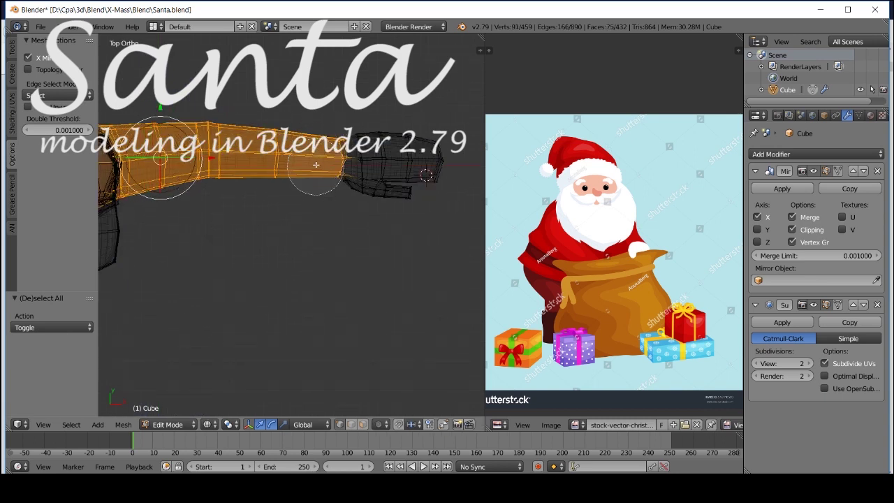
{"action": "key", "text": "KP_1"}
{"action": "scroll", "coordinate": [261, 189], "scroll_direction": "down", "scroll_amount": 3}
{"action": "left_click_drag", "start_coordinate": [259, 132], "coordinate": [246, 209]}
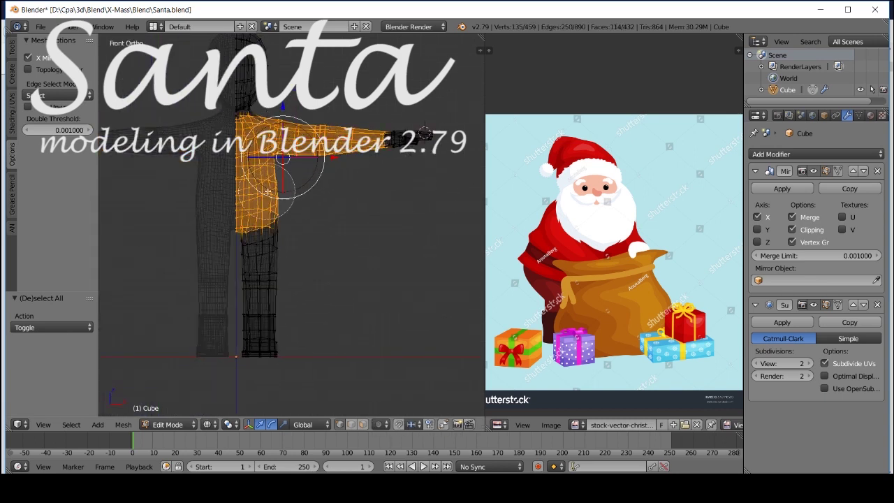
{"action": "scroll", "coordinate": [264, 190], "scroll_direction": "up", "scroll_amount": 3}
{"action": "key", "text": "KP_3"}
{"action": "key", "text": "Escape"}
Step: Switch back to solid shading and orbit around the shoulder to check the selection
{"action": "key", "text": "KP_1"}
{"action": "scroll", "coordinate": [379, 214], "scroll_direction": "down", "scroll_amount": 2}
{"action": "key", "text": "z"}
{"action": "mouse_move", "coordinate": [349, 155]}
{"action": "middle_mouse_down"}
{"action": "mouse_move", "coordinate": [314, 203]}
{"action": "mouse_move", "coordinate": [321, 209]}
{"action": "middle_mouse_up"}
{"action": "scroll", "coordinate": [314, 202], "scroll_direction": "up", "scroll_amount": 3}
{"action": "key", "text": "KP_1"}
{"action": "scroll", "coordinate": [326, 207], "scroll_direction": "down", "scroll_amount": 1}
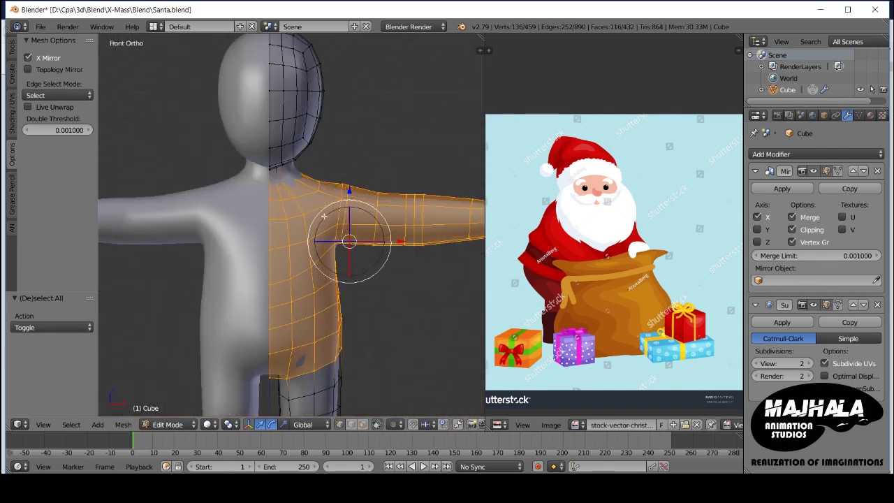
{"action": "scroll", "coordinate": [326, 207], "scroll_direction": "down", "scroll_amount": 3}
Step: Duplicate the selected faces in place and shrink/fatten them by −0.038 to form the shirt layer
{"action": "key", "text": "shift+d"}
{"action": "right_click", "coordinate": [395, 289]}
{"action": "left_click", "coordinate": [397, 291]}
{"action": "scroll", "coordinate": [397, 291], "scroll_direction": "up", "scroll_amount": 2}
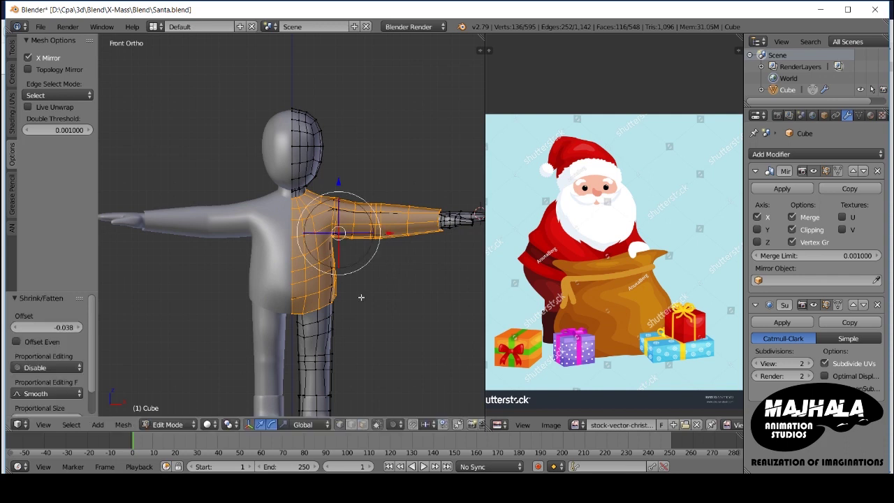
{"action": "scroll", "coordinate": [363, 209], "scroll_direction": "up", "scroll_amount": 1}
Step: Select the shirt's waist edge loop and leave edit mode
{"action": "key", "text": "a"}
{"action": "scroll", "coordinate": [374, 269], "scroll_direction": "up", "scroll_amount": 2}
{"action": "right_click", "coordinate": [374, 269], "text": "alt"}
{"action": "key", "text": "Tab"}
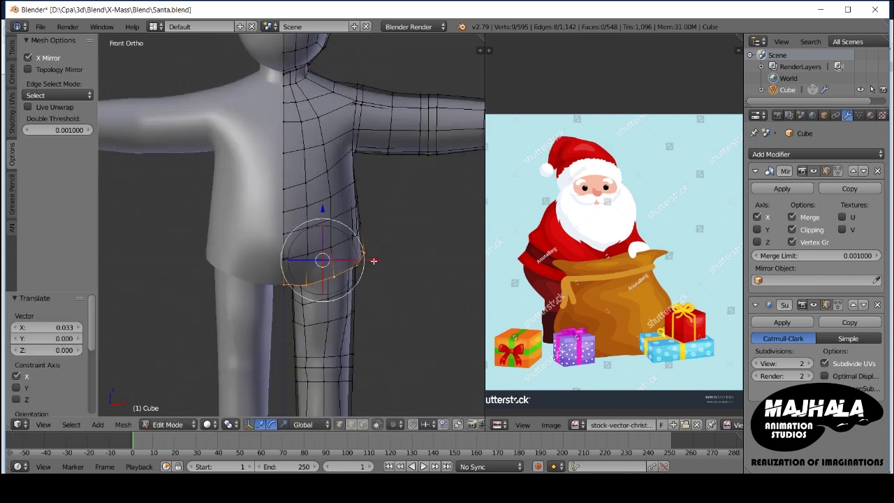
{"action": "scroll", "coordinate": [363, 272], "scroll_direction": "down", "scroll_amount": 3}
Step: Apply the Mirror modifier, then widen the waist loop and lower it along Z
{"action": "left_click", "coordinate": [793, 194]}
{"action": "key", "text": "Tab"}
{"action": "scroll", "coordinate": [382, 273], "scroll_direction": "up", "scroll_amount": 3}
{"action": "left_click", "coordinate": [417, 287]}
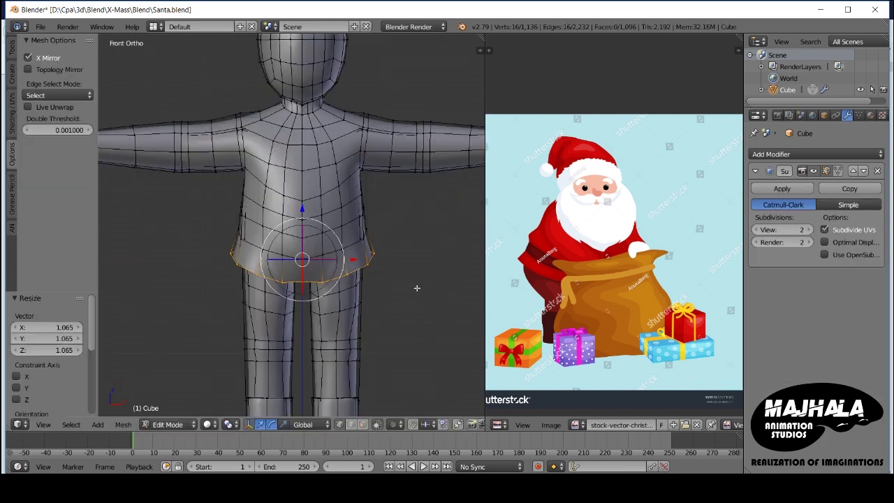
{"action": "scroll", "coordinate": [349, 279], "scroll_direction": "down", "scroll_amount": 2}
{"action": "key", "text": "g"}
{"action": "key", "text": "z"}
{"action": "left_click", "coordinate": [307, 271]}
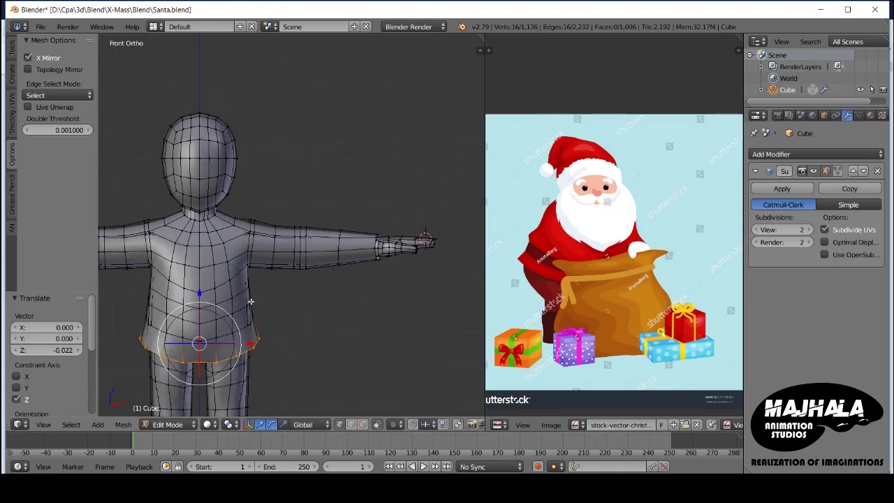
Step: Lower the hem loop further, checking it from behind and below
{"action": "scroll", "coordinate": [251, 302], "scroll_direction": "up", "scroll_amount": 3}
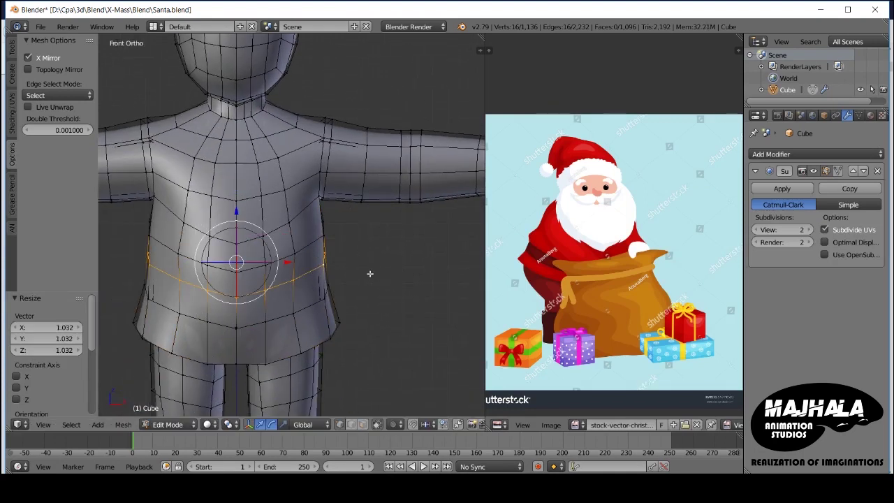
{"action": "middle_click_drag", "start_coordinate": [308, 221], "coordinate": [336, 199]}
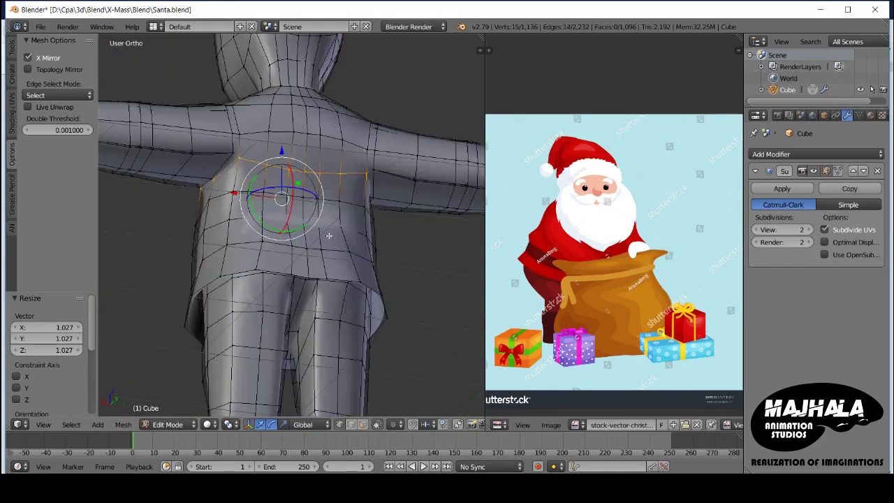
{"action": "key", "text": "KP_1"}
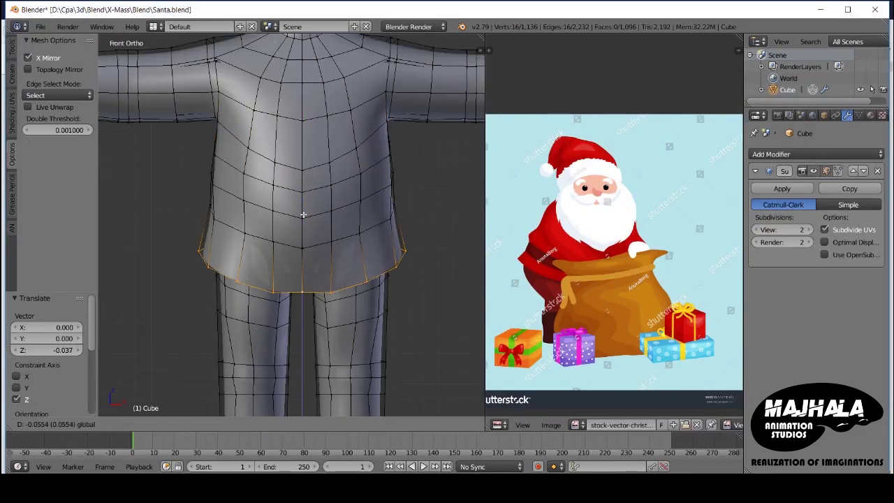
{"action": "left_click", "coordinate": [303, 214]}
{"action": "scroll", "coordinate": [303, 215], "scroll_direction": "up", "scroll_amount": 2}
{"action": "middle_click_drag", "start_coordinate": [303, 223], "coordinate": [306, 333]}
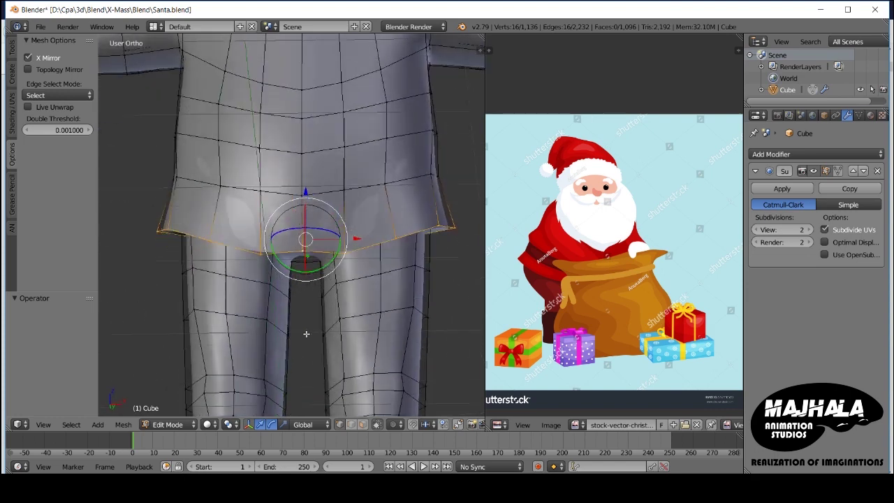
{"action": "key", "text": "KP_1"}
Step: Brush-select the crotch vertices in wireframe and lower them along Z
{"action": "key", "text": "z"}
{"action": "key", "text": "ctrl+l"}
{"action": "key", "text": "z"}
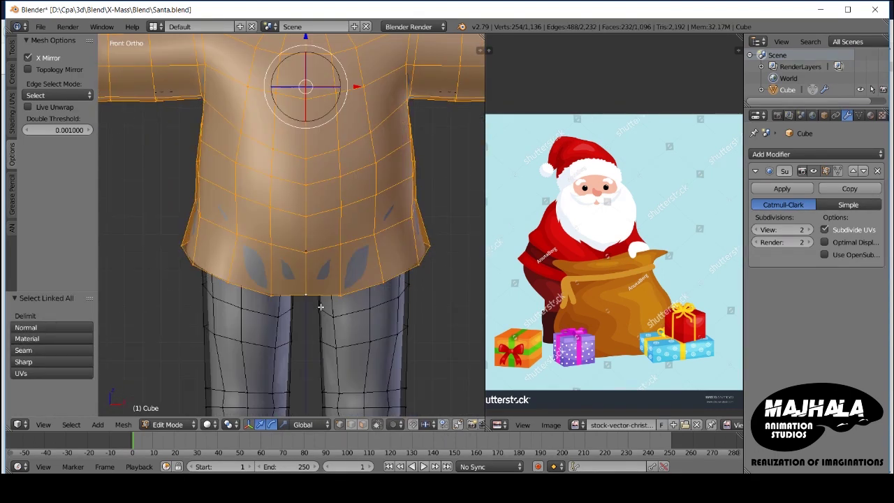
{"action": "key", "text": "a"}
{"action": "key", "text": "a"}
{"action": "key", "text": "a"}
{"action": "key", "text": "z"}
{"action": "key", "text": "c"}
{"action": "key", "text": "g"}
{"action": "key", "text": "z"}
{"action": "left_click", "coordinate": [309, 276]}
{"action": "key", "text": "z"}
{"action": "middle_click_drag", "start_coordinate": [308, 279], "coordinate": [309, 277]}
{"action": "key", "text": "KP_1"}
Step: Brush-select more vertices in wireframe and reveal the hidden body parts with Alt+H
{"action": "key", "text": "z"}
{"action": "key", "text": "c"}
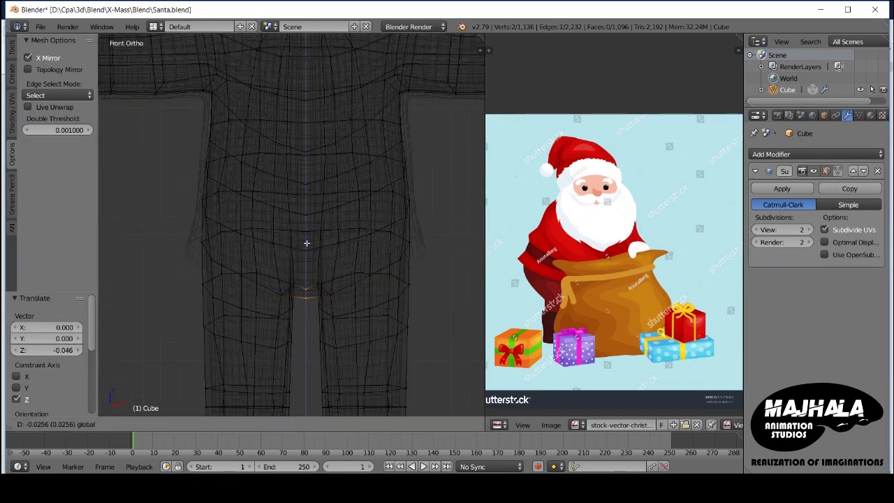
{"action": "key", "text": "z"}
{"action": "key", "text": "alt+h"}
{"action": "scroll", "coordinate": [337, 271], "scroll_direction": "down", "scroll_amount": 3}
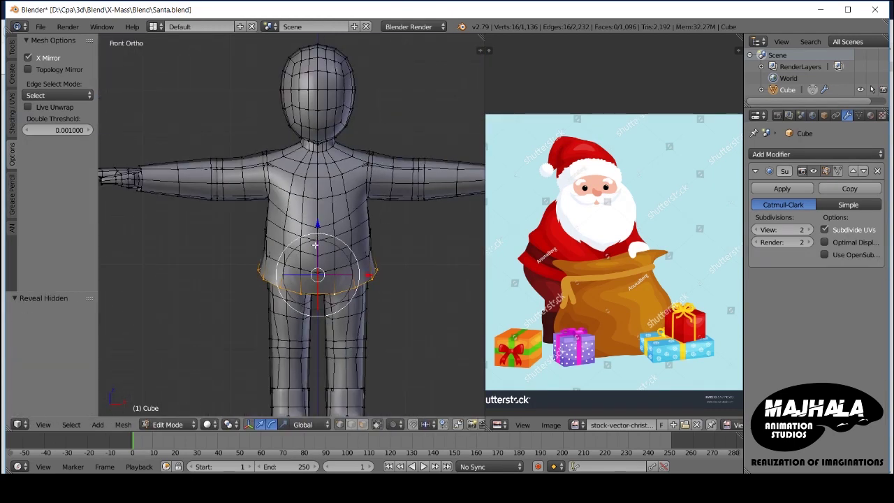
{"action": "scroll", "coordinate": [317, 274], "scroll_direction": "up", "scroll_amount": 2}
Step: Extend the hem 0.192 downward, flaring it outward and stretching it front to back
{"action": "key", "text": "g"}
{"action": "key", "text": "g"}
{"action": "left_click", "coordinate": [321, 263]}
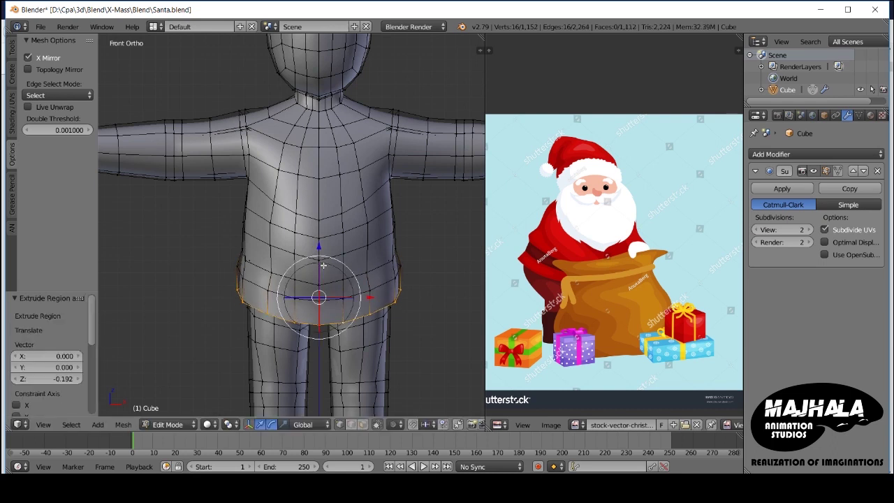
{"action": "left_click", "coordinate": [439, 320]}
{"action": "key", "text": "KP_3"}
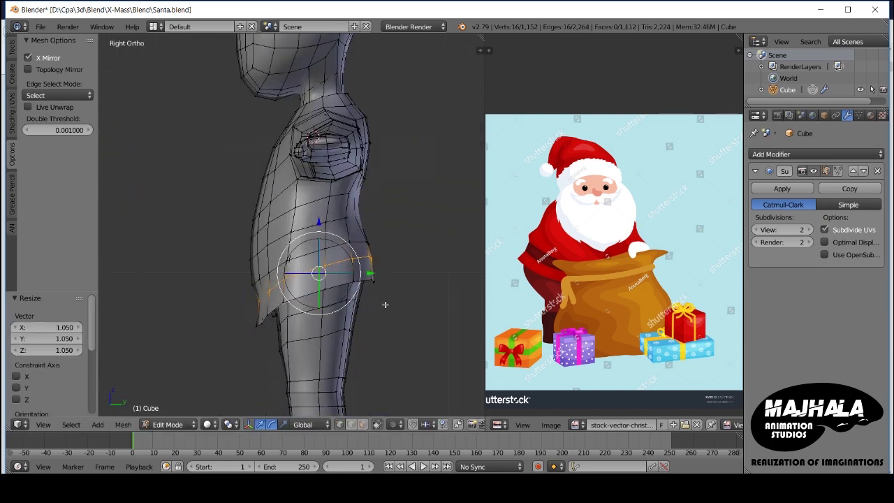
{"action": "left_click", "coordinate": [391, 305]}
{"action": "scroll", "coordinate": [273, 265], "scroll_direction": "up", "scroll_amount": 2}
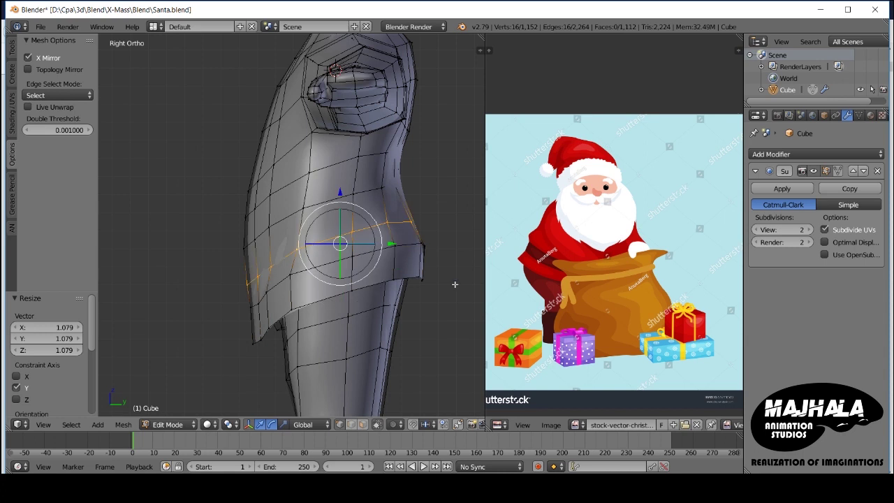
Step: Dissolve the lower edge loop at the waist
{"action": "right_click", "coordinate": [264, 303], "text": "alt"}
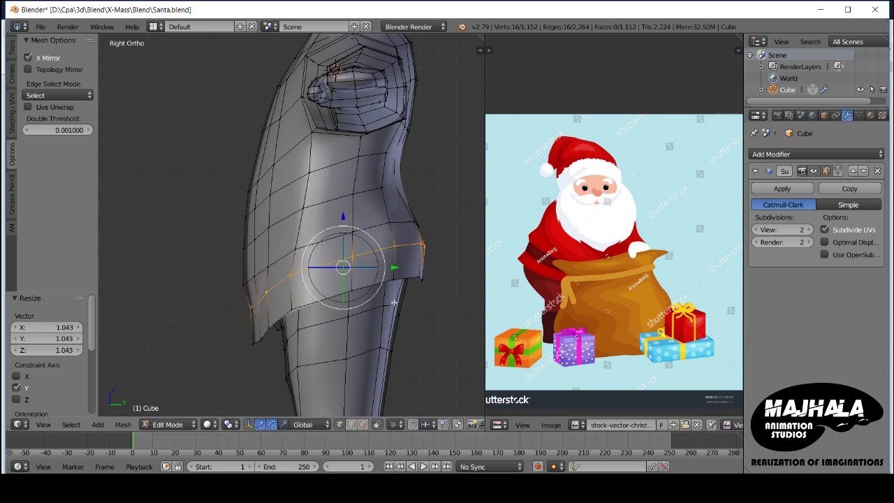
{"action": "key", "text": "x"}
{"action": "left_click", "coordinate": [377, 380]}
{"action": "mouse_move", "coordinate": [382, 264]}
{"action": "middle_mouse_down"}
{"action": "mouse_move", "coordinate": [405, 304]}
{"action": "mouse_move", "coordinate": [419, 307]}
{"action": "middle_mouse_up"}
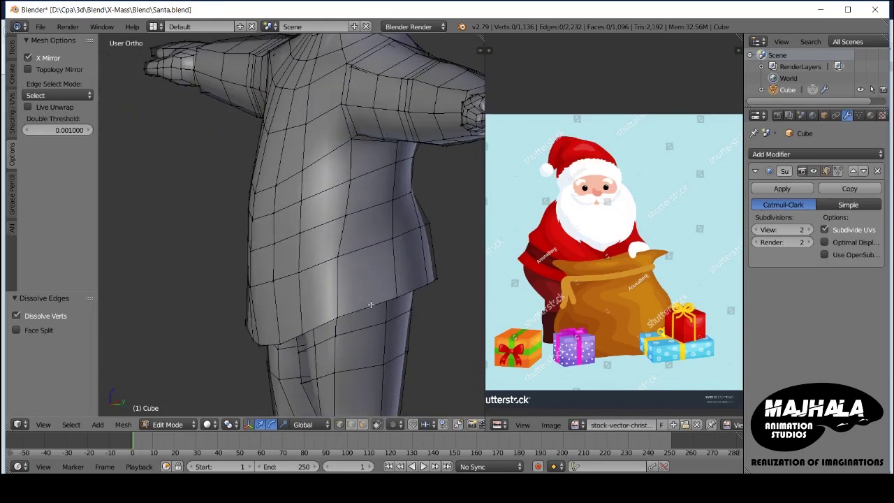
Step: Add a new loop cut around the coat's chest with Ctrl+R
{"action": "key", "text": "ctrl+r"}
{"action": "left_click", "coordinate": [319, 300]}
{"action": "right_click", "coordinate": [319, 300]}
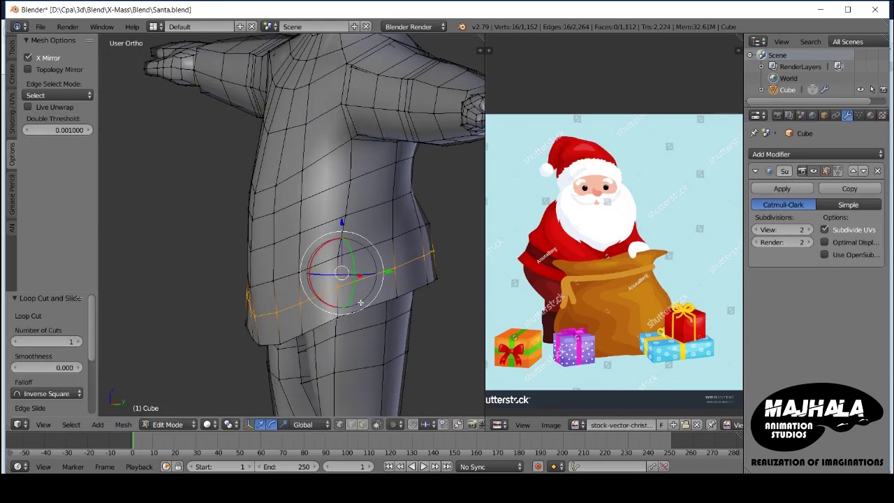
{"action": "key", "text": "KP_1"}
{"action": "scroll", "coordinate": [282, 280], "scroll_direction": "up", "scroll_amount": 2}
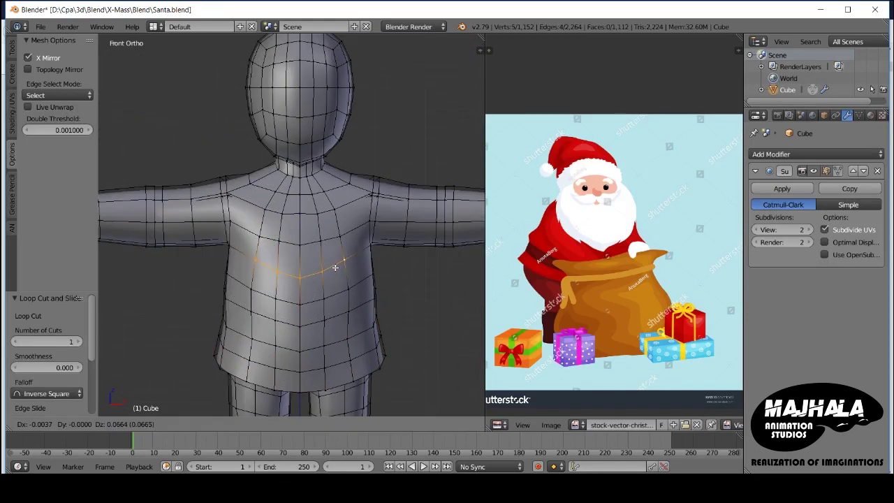
Step: Raise the new chest loop and vertex-slide a point near the armpit
{"action": "left_click", "coordinate": [334, 268]}
{"action": "scroll", "coordinate": [250, 289], "scroll_direction": "up", "scroll_amount": 2}
{"action": "middle_click_drag", "start_coordinate": [265, 354], "coordinate": [252, 283], "text": "shift"}
{"action": "key", "text": "shift+v"}
{"action": "left_click", "coordinate": [259, 299]}
{"action": "scroll", "coordinate": [249, 319], "scroll_direction": "down", "scroll_amount": 3}
{"action": "key", "text": "KP_1"}
{"action": "scroll", "coordinate": [253, 259], "scroll_direction": "up", "scroll_amount": 3}
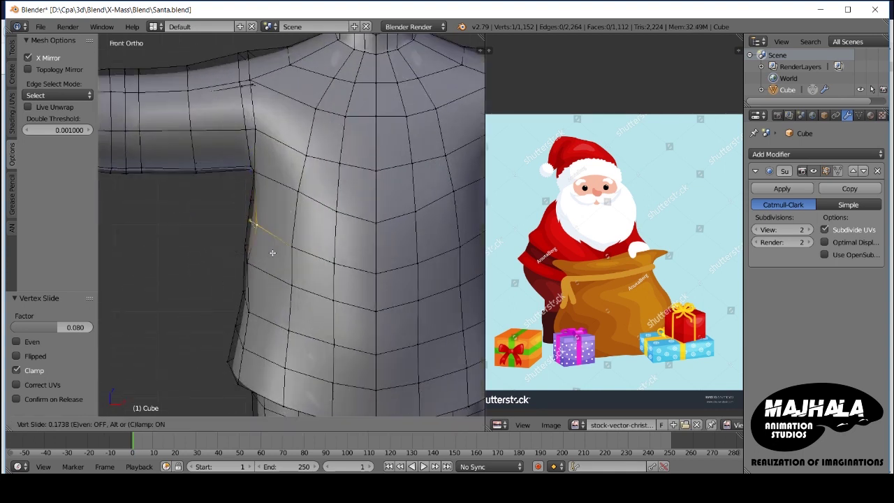
{"action": "scroll", "coordinate": [253, 323], "scroll_direction": "down", "scroll_amount": 4}
{"action": "scroll", "coordinate": [277, 280], "scroll_direction": "up", "scroll_amount": 5}
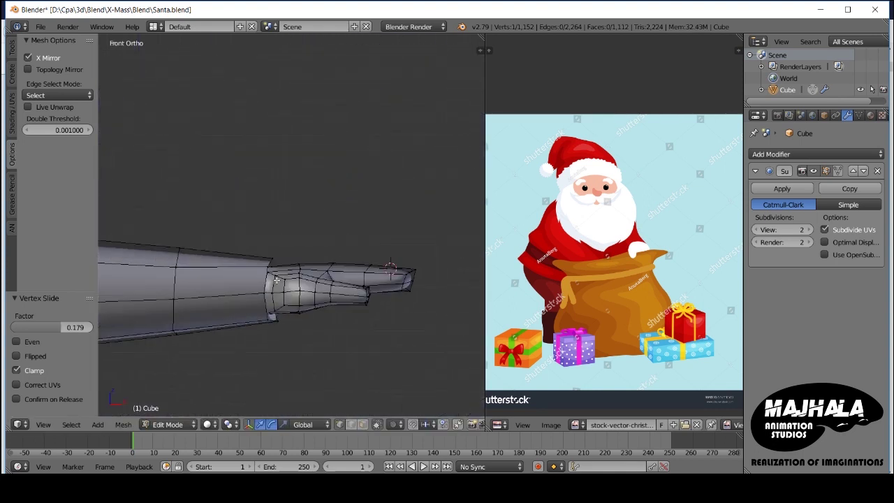
Step: Narrow the sleeve cuff loops to 0.9389 along X
{"action": "key", "text": "KP_7"}
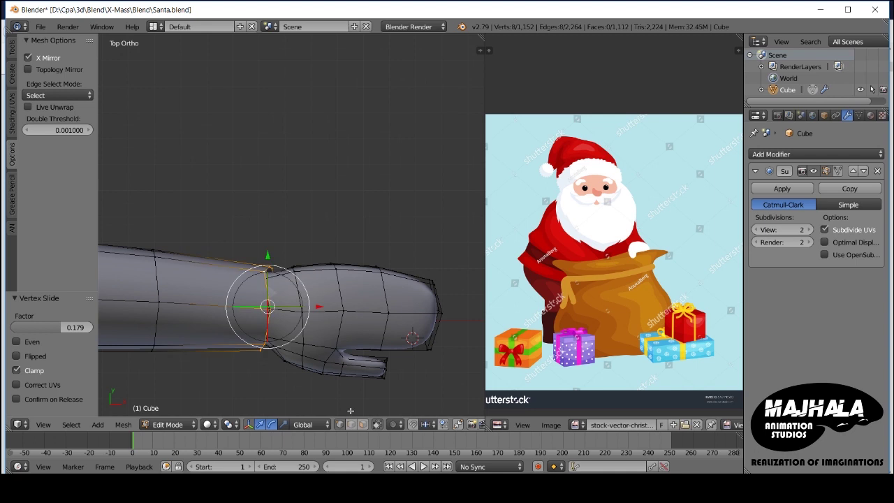
{"action": "left_click", "coordinate": [301, 316]}
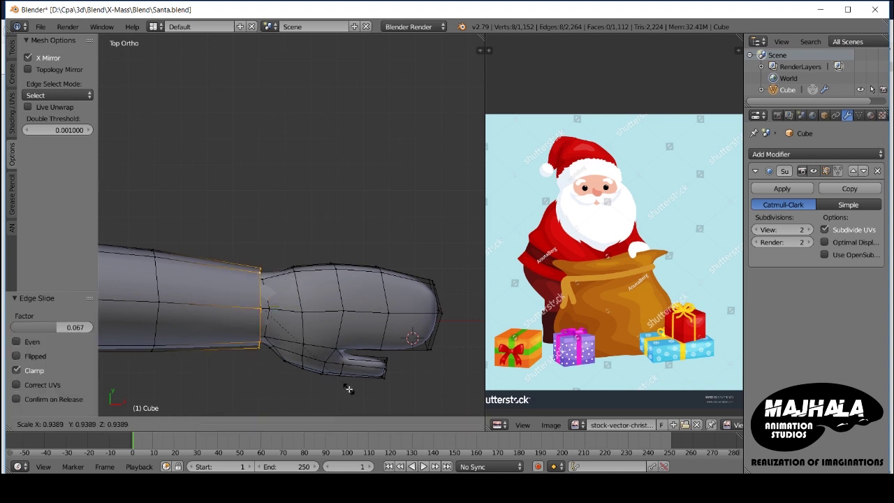
{"action": "scroll", "coordinate": [296, 316], "scroll_direction": "down", "scroll_amount": 3}
{"action": "mouse_move", "coordinate": [296, 316]}
{"action": "middle_mouse_down"}
{"action": "mouse_move", "coordinate": [327, 335]}
{"action": "mouse_move", "coordinate": [291, 261]}
{"action": "mouse_move", "coordinate": [316, 294]}
{"action": "middle_mouse_up"}
{"action": "scroll", "coordinate": [290, 261], "scroll_direction": "up", "scroll_amount": 2}
{"action": "scroll", "coordinate": [290, 261], "scroll_direction": "up", "scroll_amount": 2}
{"action": "scroll", "coordinate": [290, 261], "scroll_direction": "up", "scroll_amount": 3}
Step: Scale the neckline loop down to 0.916 and return to Object Mode
{"action": "right_click", "coordinate": [291, 261], "text": "alt+shift"}
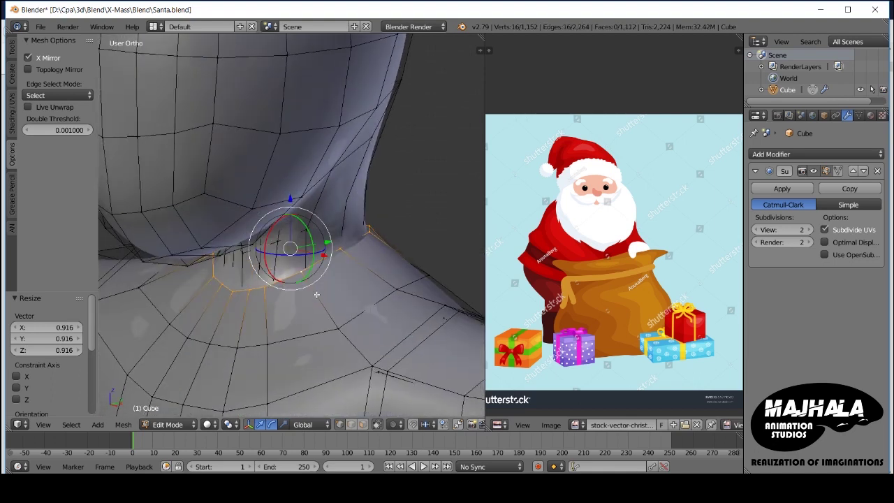
{"action": "left_click", "coordinate": [411, 297]}
{"action": "scroll", "coordinate": [410, 297], "scroll_direction": "down", "scroll_amount": 5}
{"action": "key", "text": "Tab"}
{"action": "middle_click_drag", "start_coordinate": [411, 297], "coordinate": [301, 317]}
{"action": "key", "text": "KP_1"}
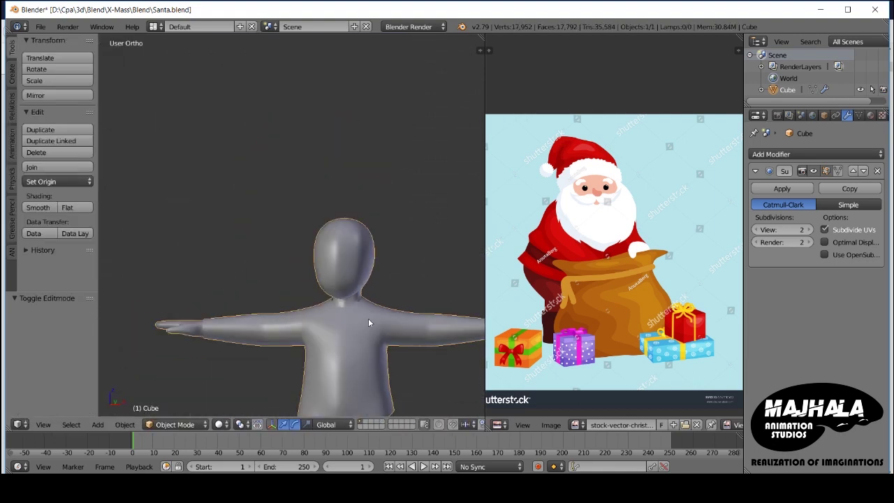
Step: Inspect the coat in edit mode, then check it from the side and front views
{"action": "scroll", "coordinate": [340, 290], "scroll_direction": "down", "scroll_amount": 2}
{"action": "key", "text": "Tab"}
{"action": "scroll", "coordinate": [311, 298], "scroll_direction": "up", "scroll_amount": 2}
{"action": "scroll", "coordinate": [300, 261], "scroll_direction": "up", "scroll_amount": 1}
{"action": "scroll", "coordinate": [300, 261], "scroll_direction": "down", "scroll_amount": 2}
{"action": "scroll", "coordinate": [300, 261], "scroll_direction": "up", "scroll_amount": 2}
{"action": "key", "text": "Tab"}
{"action": "key", "text": "KP_3"}
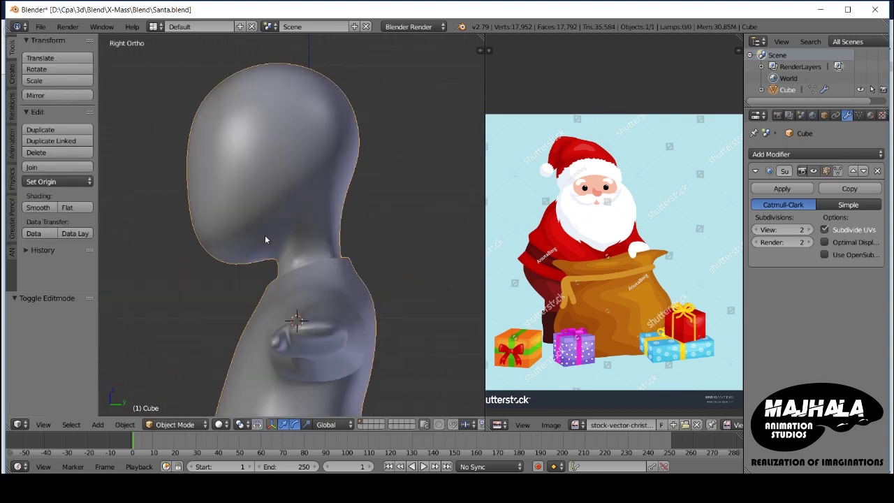
{"action": "scroll", "coordinate": [264, 234], "scroll_direction": "down", "scroll_amount": 2}
{"action": "middle_click_drag", "start_coordinate": [256, 192], "coordinate": [320, 273]}
{"action": "key", "text": "KP_1"}
{"action": "key", "text": "ctrl+space"}
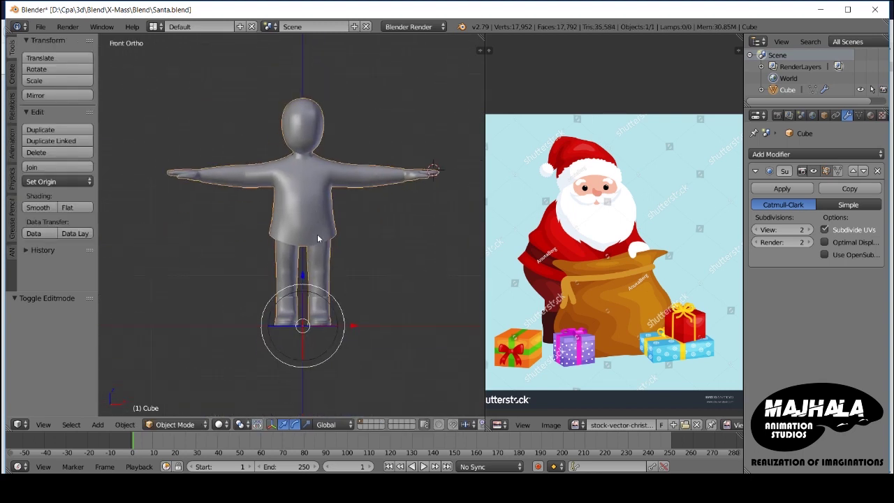
{"action": "scroll", "coordinate": [318, 233], "scroll_direction": "up", "scroll_amount": 2}
Step: Save Santa.blend, then toggle wireframe and re-enter edit mode on the body
{"action": "key", "text": "ctrl+s"}
{"action": "key", "text": "z"}
{"action": "middle_click_drag", "start_coordinate": [318, 233], "coordinate": [298, 284], "text": "shift"}
{"action": "key", "text": "z"}
{"action": "key", "text": "Tab"}
Step: Hide the shirt geometry and shift the crotch and inner-leg vertices sideways in wireframe
{"action": "key", "text": "l"}
{"action": "key", "text": "h"}
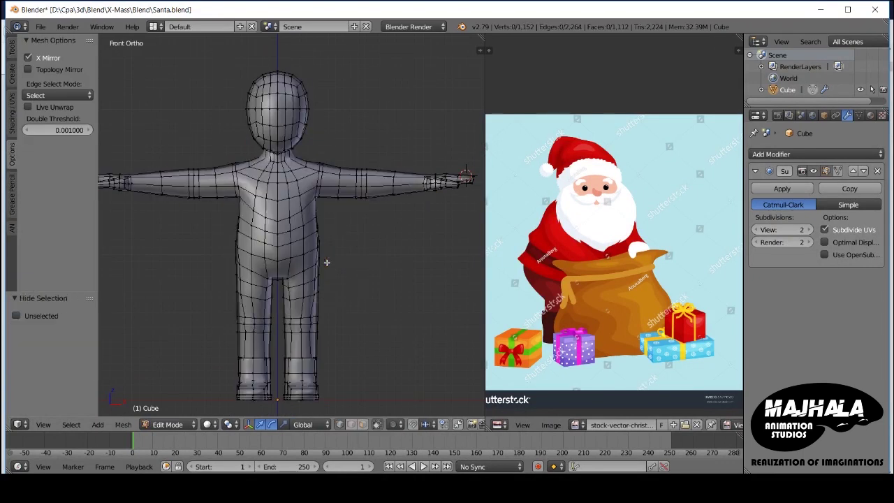
{"action": "scroll", "coordinate": [312, 274], "scroll_direction": "up", "scroll_amount": 6}
{"action": "key", "text": "z"}
{"action": "key", "text": "z"}
{"action": "key", "text": "z"}
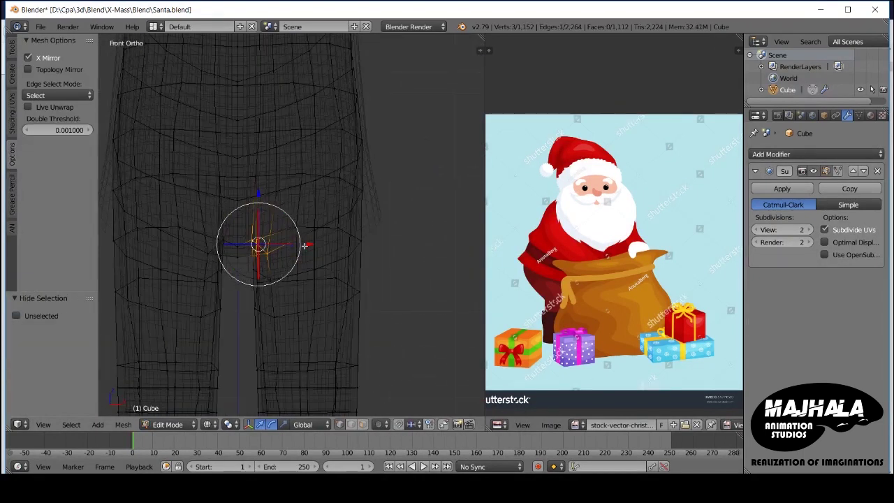
{"action": "left_click", "coordinate": [291, 260]}
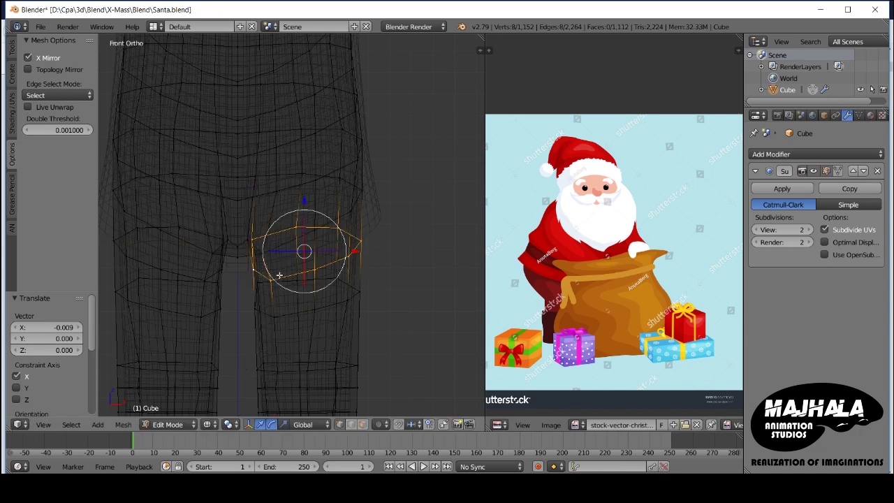
{"action": "left_click", "coordinate": [300, 265]}
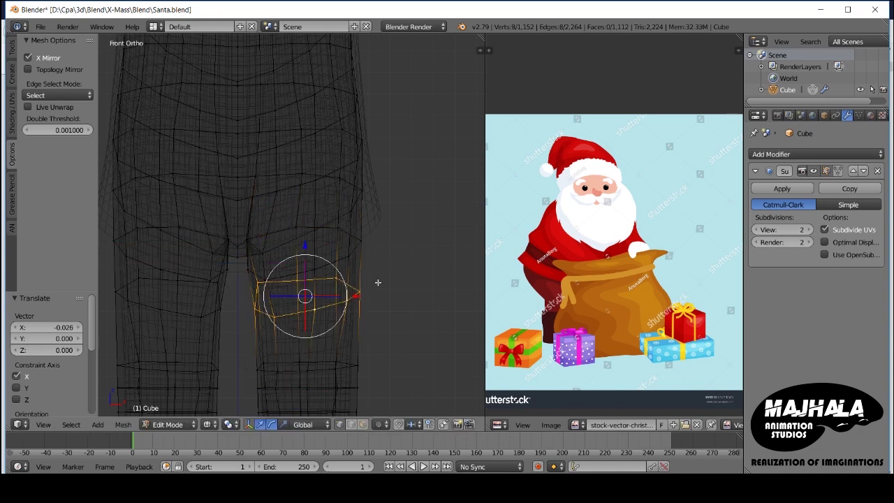
{"action": "left_click", "coordinate": [307, 301]}
{"action": "key", "text": "z"}
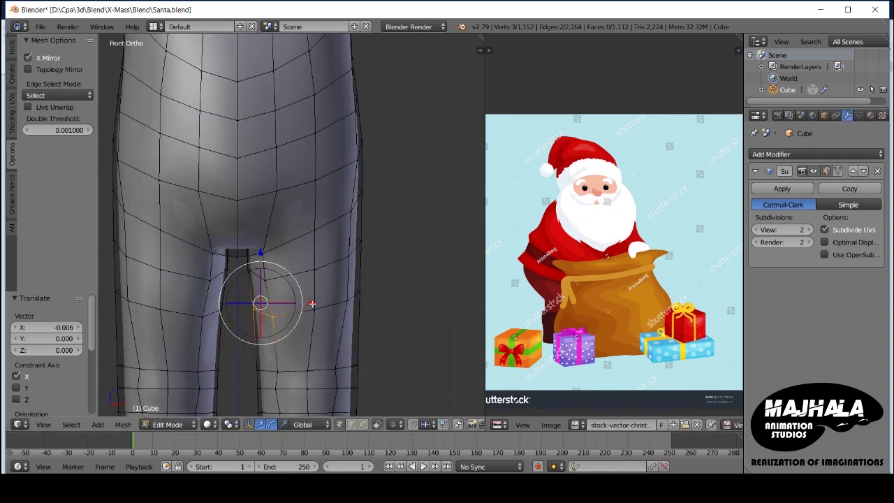
Step: Grow the crotch selection and move it along the X axis
{"action": "key", "text": "Tab"}
{"action": "key", "text": "Tab"}
{"action": "scroll", "coordinate": [303, 286], "scroll_direction": "down", "scroll_amount": 2}
{"action": "scroll", "coordinate": [303, 277], "scroll_direction": "up", "scroll_amount": 2}
{"action": "key", "text": "z"}
{"action": "key", "text": "ctrl+KP_Add"}
{"action": "scroll", "coordinate": [294, 258], "scroll_direction": "down", "scroll_amount": 2}
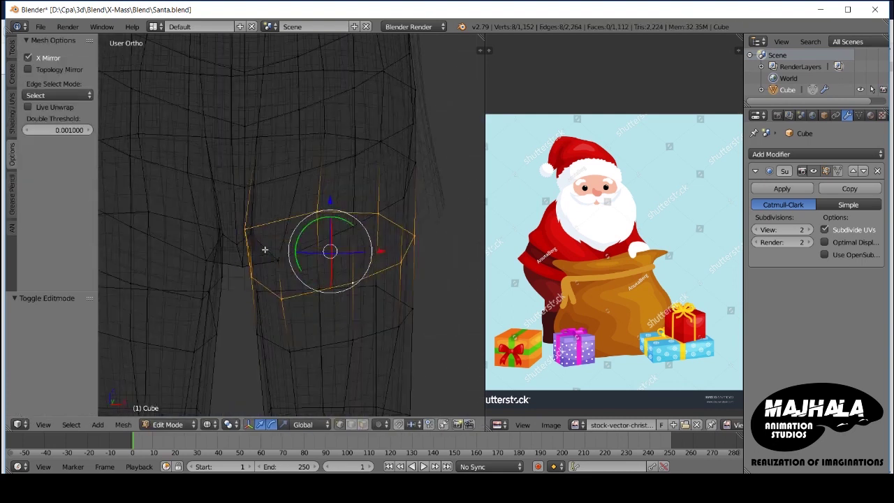
{"action": "scroll", "coordinate": [287, 245], "scroll_direction": "down", "scroll_amount": 1}
{"action": "scroll", "coordinate": [331, 245], "scroll_direction": "up", "scroll_amount": 2}
{"action": "scroll", "coordinate": [324, 255], "scroll_direction": "up", "scroll_amount": 2}
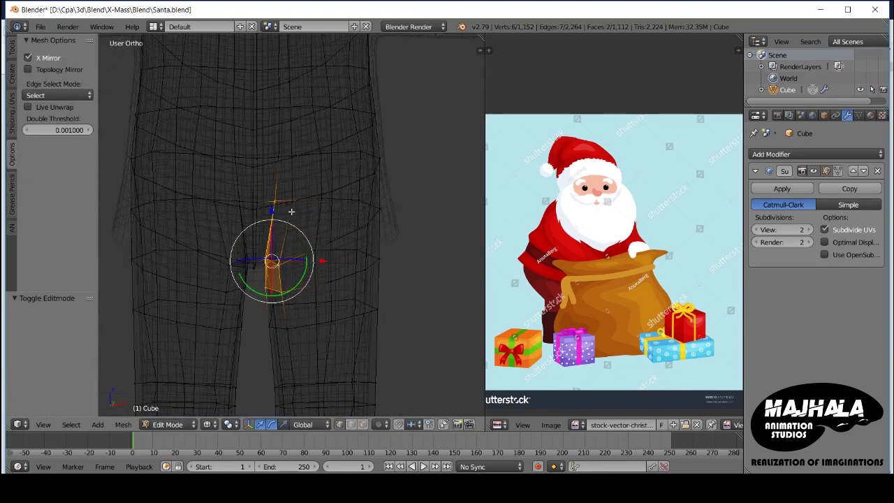
{"action": "key", "text": "g"}
{"action": "key", "text": "x"}
{"action": "left_click", "coordinate": [317, 263]}
Step: Select a crotch vertex and its neighbours, shift them sideways, then check the smoothed body
{"action": "right_click", "coordinate": [318, 192]}
{"action": "key", "text": "z"}
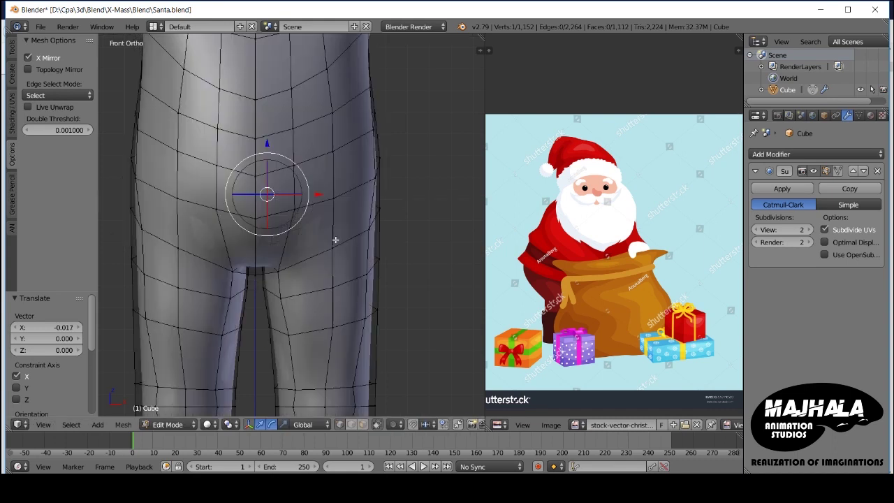
{"action": "middle_click_drag", "start_coordinate": [308, 232], "coordinate": [335, 251], "text": "shift"}
{"action": "key", "text": "c"}
{"action": "left_click_drag", "start_coordinate": [328, 248], "coordinate": [374, 242]}
{"action": "key", "text": "z"}
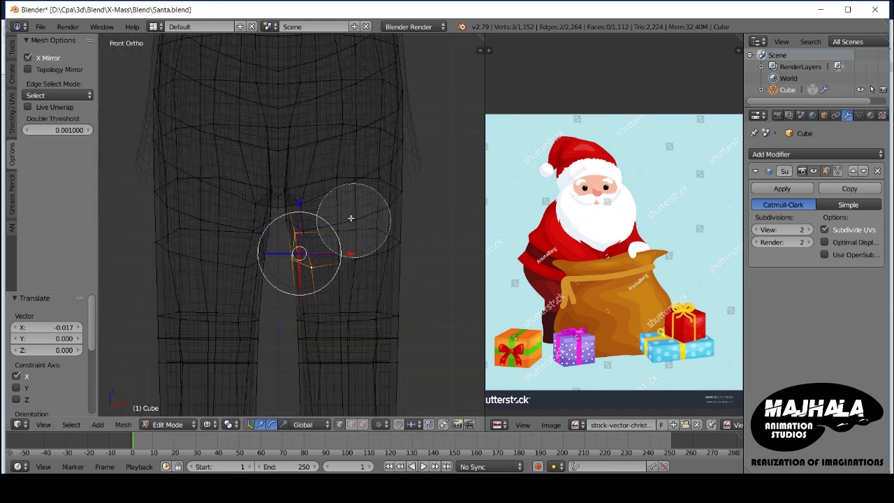
{"action": "left_click", "coordinate": [344, 254]}
{"action": "key", "text": "z"}
{"action": "scroll", "coordinate": [344, 254], "scroll_direction": "down", "scroll_amount": 3}
{"action": "key", "text": "Tab"}
{"action": "scroll", "coordinate": [344, 255], "scroll_direction": "down", "scroll_amount": 3}
{"action": "middle_click_drag", "start_coordinate": [358, 192], "coordinate": [358, 225], "text": "shift"}
{"action": "scroll", "coordinate": [343, 242], "scroll_direction": "up", "scroll_amount": 4}
Step: Select the shirt-bottom edge loop and push it slightly forward in right side view
{"action": "key", "text": "Tab"}
{"action": "right_click", "coordinate": [316, 280], "text": "alt"}
{"action": "key", "text": "KP_3"}
{"action": "scroll", "coordinate": [299, 239], "scroll_direction": "up", "scroll_amount": 2}
{"action": "middle_click_drag", "start_coordinate": [344, 259], "coordinate": [239, 249]}
{"action": "key", "text": "KP_3"}
{"action": "key", "text": "z"}
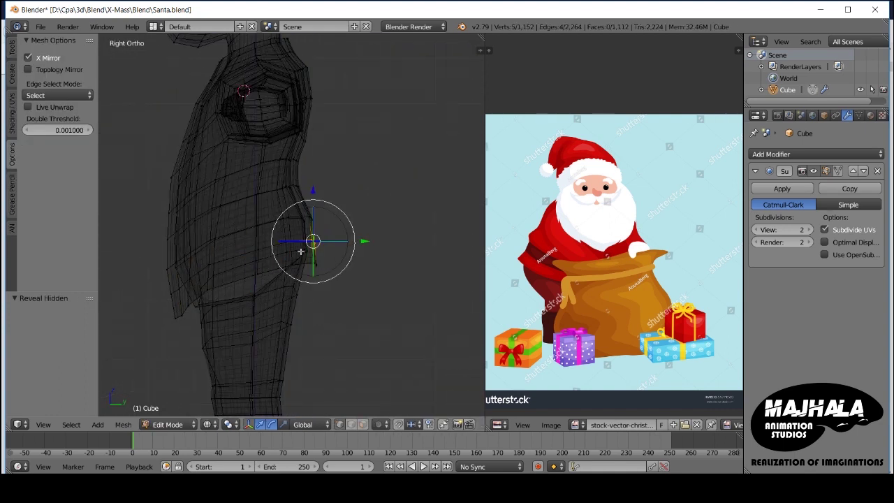
{"action": "key", "text": "g"}
{"action": "left_click", "coordinate": [321, 250]}
{"action": "key", "text": "z"}
Step: Select the face band around the waist and duplicate it in place
{"action": "key", "text": "KP_1"}
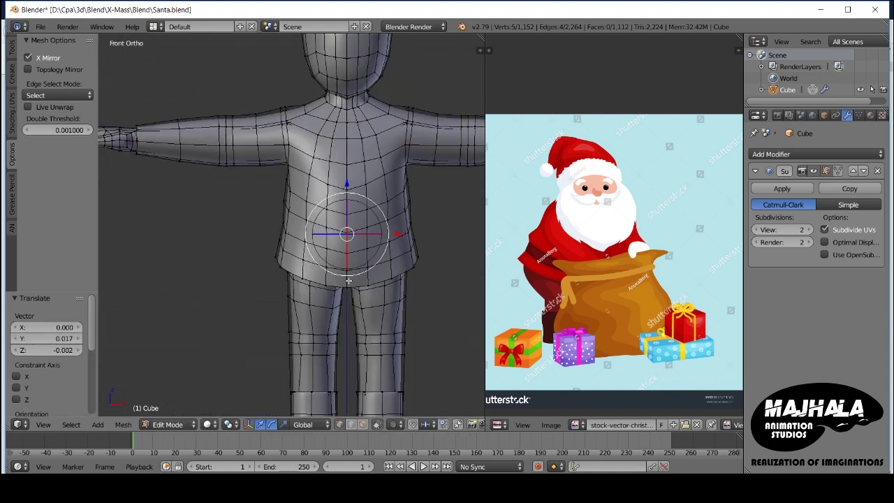
{"action": "scroll", "coordinate": [347, 280], "scroll_direction": "up", "scroll_amount": 2}
{"action": "middle_click_drag", "start_coordinate": [364, 263], "coordinate": [298, 260], "text": "shift"}
{"action": "key", "text": "z"}
{"action": "key", "text": "z"}
{"action": "scroll", "coordinate": [296, 289], "scroll_direction": "down", "scroll_amount": 1}
{"action": "left_click", "coordinate": [344, 273], "text": "alt+shift"}
{"action": "key", "text": "shift+d"}
{"action": "right_click", "coordinate": [345, 273]}
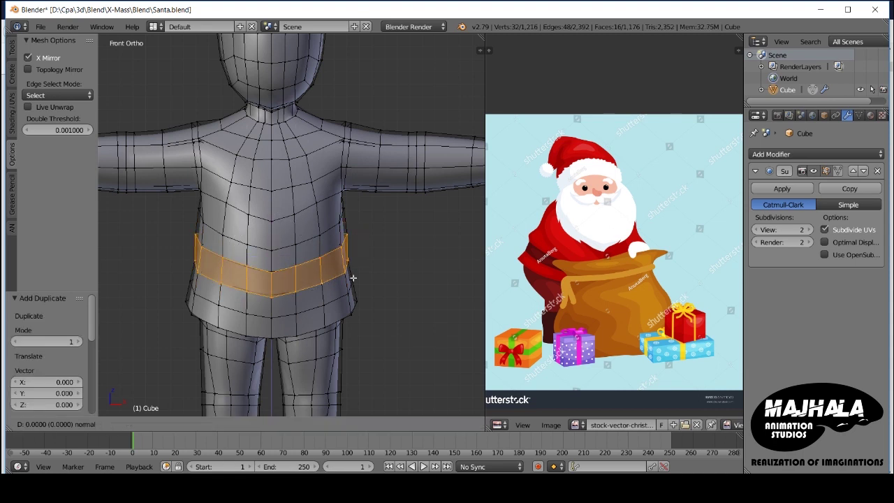
Step: Enlarge the duplicated belt band, add a loop cut, and raise its edges slightly along Z
{"action": "left_click", "coordinate": [358, 280]}
{"action": "scroll", "coordinate": [358, 279], "scroll_direction": "up", "scroll_amount": 2}
{"action": "middle_click_drag", "start_coordinate": [358, 280], "coordinate": [360, 238]}
{"action": "left_click", "coordinate": [364, 224]}
{"action": "key", "text": "Tab"}
{"action": "key", "text": "KP_1"}
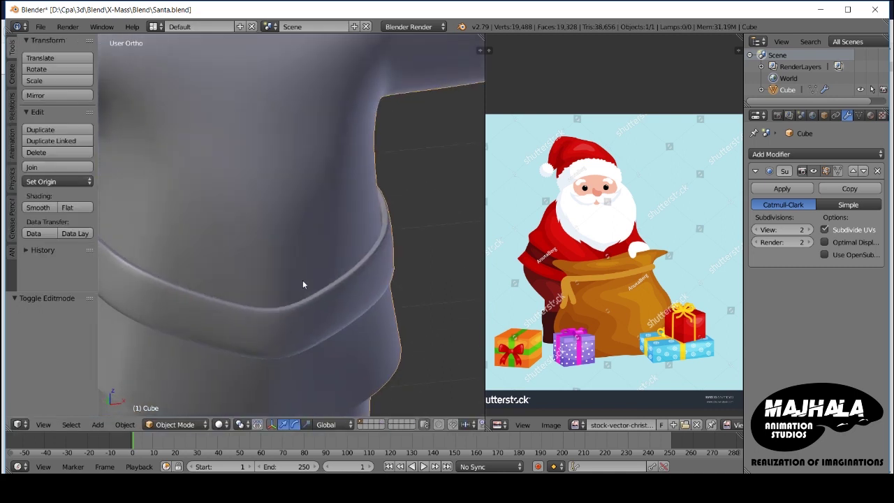
{"action": "scroll", "coordinate": [302, 279], "scroll_direction": "down", "scroll_amount": 2}
{"action": "key", "text": "Tab"}
{"action": "key", "text": "g"}
{"action": "key", "text": "z"}
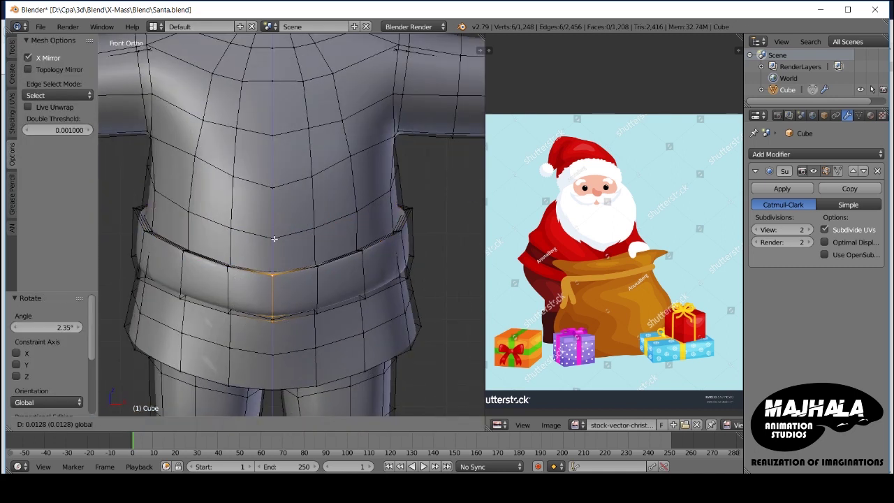
{"action": "left_click", "coordinate": [314, 249]}
Step: Add a loop cut above the belt and scale it and the coat hem loops outward
{"action": "left_click", "coordinate": [318, 248]}
{"action": "key", "text": "s"}
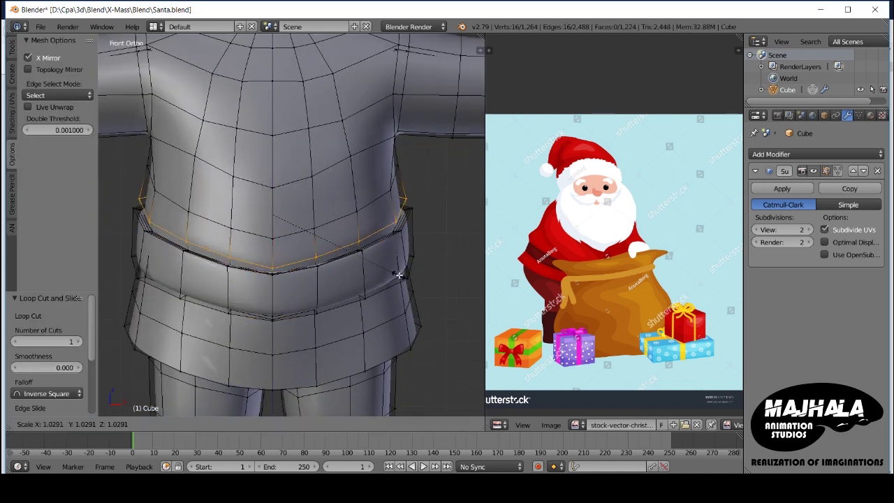
{"action": "left_click", "coordinate": [398, 275]}
{"action": "key", "text": "Tab"}
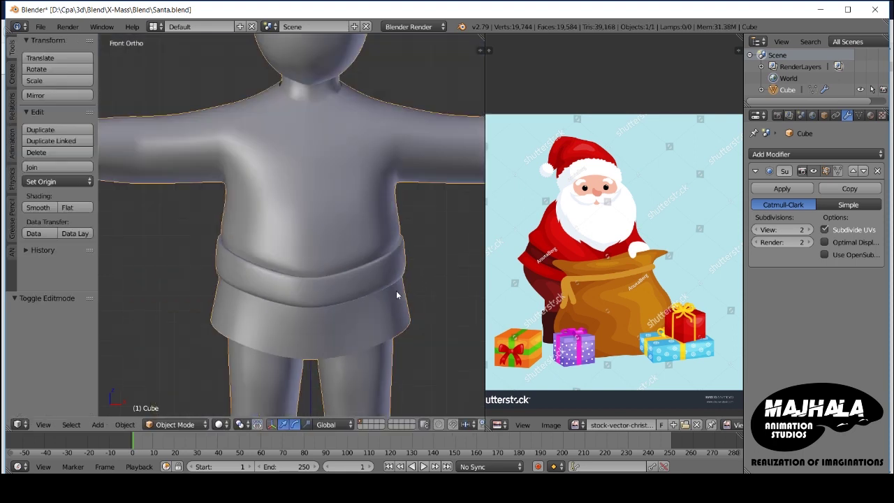
{"action": "key", "text": "Tab"}
{"action": "left_click", "coordinate": [402, 304]}
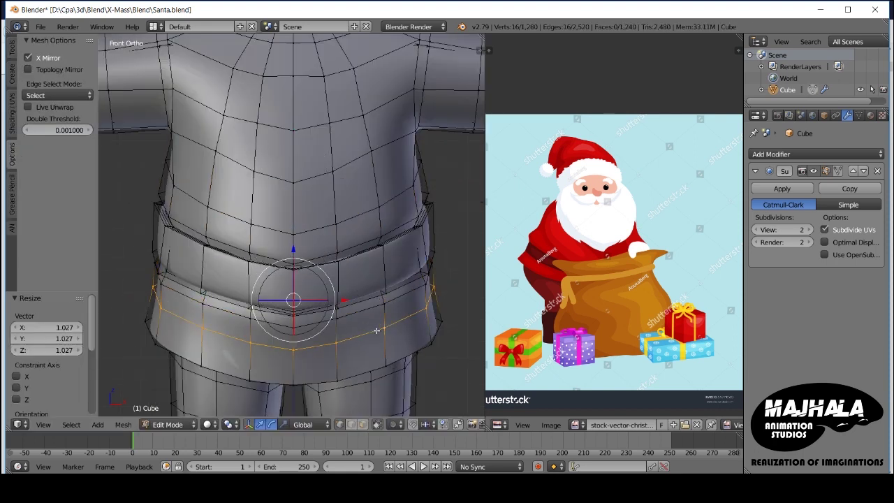
{"action": "middle_click_drag", "start_coordinate": [449, 329], "coordinate": [369, 303], "text": "shift"}
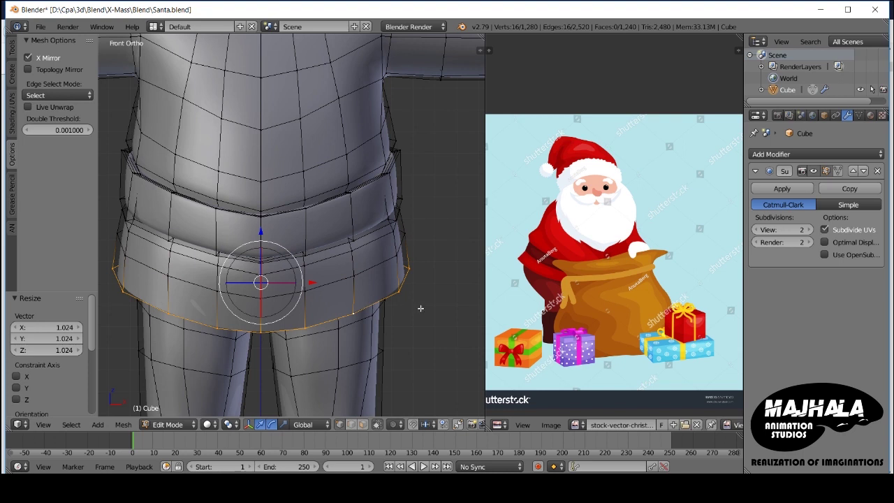
{"action": "key", "text": "s"}
{"action": "key", "text": "Tab"}
{"action": "scroll", "coordinate": [349, 281], "scroll_direction": "down", "scroll_amount": 3}
{"action": "key", "text": "Tab"}
{"action": "scroll", "coordinate": [359, 286], "scroll_direction": "up", "scroll_amount": 4}
Step: Flatten the waist loop into a level ring by scaling Z to 0
{"action": "key", "text": "s"}
{"action": "key", "text": "z"}
{"action": "key", "text": "0"}
{"action": "key", "text": "Return"}
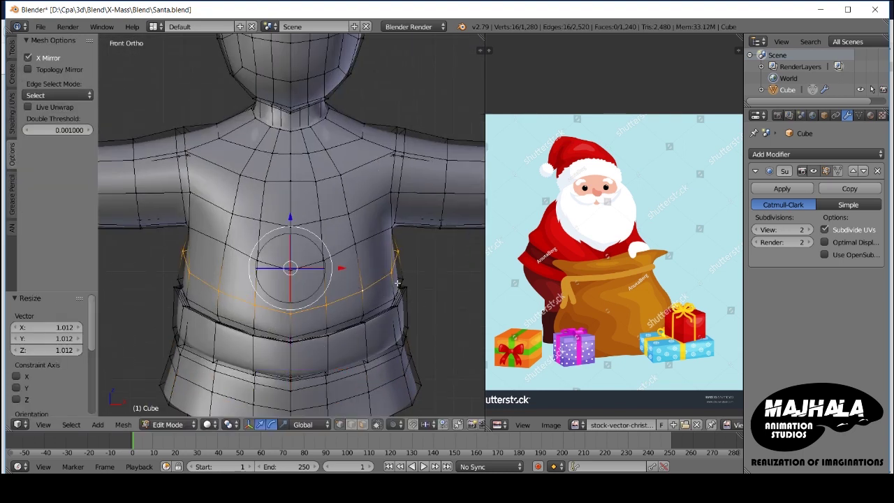
{"action": "key", "text": "Tab"}
{"action": "scroll", "coordinate": [344, 305], "scroll_direction": "down", "scroll_amount": 2}
{"action": "mouse_move", "coordinate": [344, 305]}
{"action": "middle_mouse_down"}
{"action": "mouse_move", "coordinate": [396, 310]}
{"action": "mouse_move", "coordinate": [340, 305]}
{"action": "middle_mouse_up"}
{"action": "key", "text": "Tab"}
{"action": "key", "text": "z"}
{"action": "scroll", "coordinate": [340, 305], "scroll_direction": "up", "scroll_amount": 3}
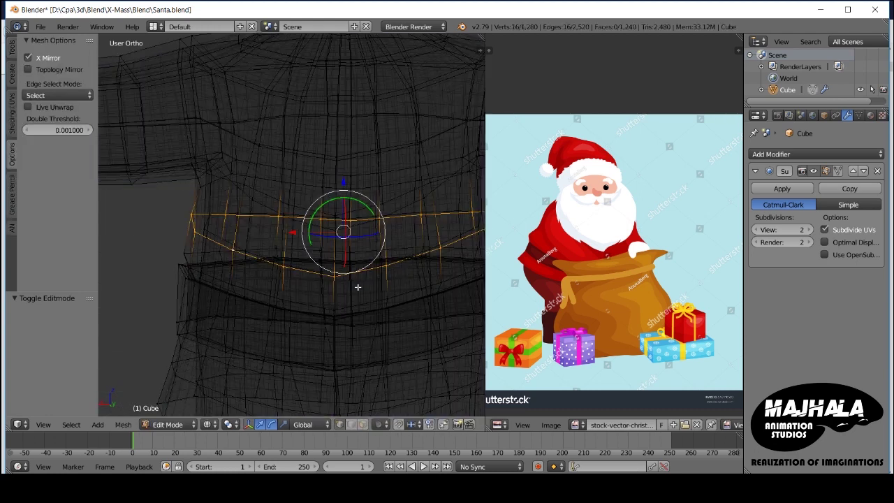
{"action": "key", "text": "z"}
{"action": "scroll", "coordinate": [341, 305], "scroll_direction": "up", "scroll_amount": 2}
Step: Edge-slide the belt's upper edge by −0.431 and adjust the side belt vertices
{"action": "right_click", "coordinate": [336, 301], "text": "alt"}
{"action": "key", "text": "z"}
{"action": "right_click", "coordinate": [343, 278]}
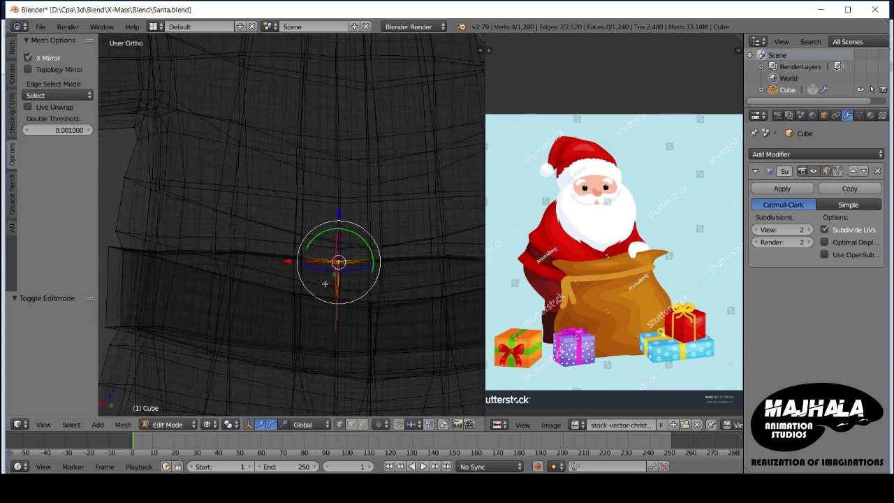
{"action": "key", "text": "z"}
{"action": "key", "text": "g"}
{"action": "scroll", "coordinate": [336, 235], "scroll_direction": "up", "scroll_amount": 3}
{"action": "key", "text": "g"}
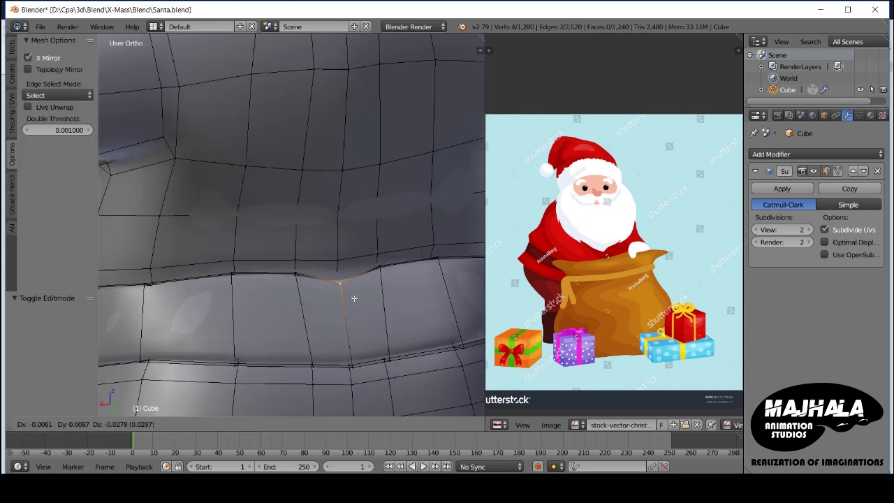
{"action": "left_click", "coordinate": [360, 307]}
{"action": "middle_click_drag", "start_coordinate": [361, 308], "coordinate": [328, 279]}
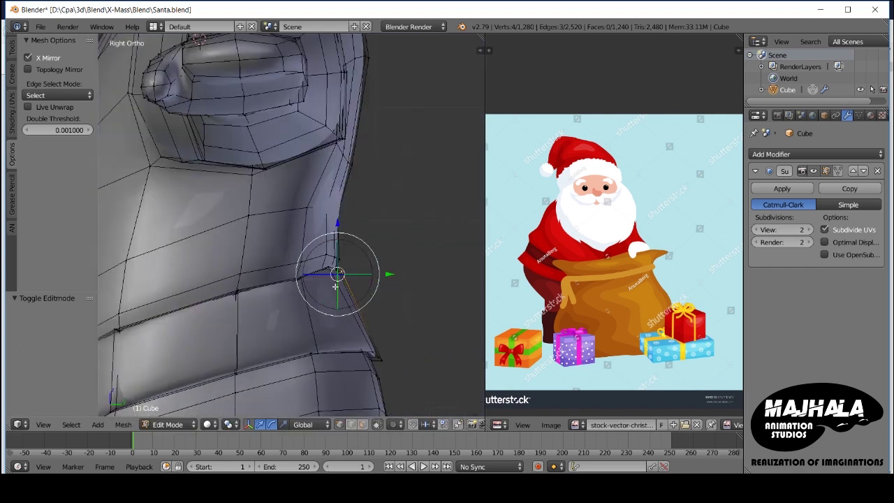
{"action": "left_click", "coordinate": [347, 304]}
{"action": "scroll", "coordinate": [339, 289], "scroll_direction": "up", "scroll_amount": 2}
Step: Tuck the belt's side edge inward to sit snugly on the waist
{"action": "key", "text": "z"}
{"action": "scroll", "coordinate": [344, 349], "scroll_direction": "down", "scroll_amount": 2}
{"action": "key", "text": "z"}
{"action": "scroll", "coordinate": [326, 305], "scroll_direction": "down", "scroll_amount": 2}
{"action": "key", "text": "z"}
{"action": "scroll", "coordinate": [300, 341], "scroll_direction": "down", "scroll_amount": 1}
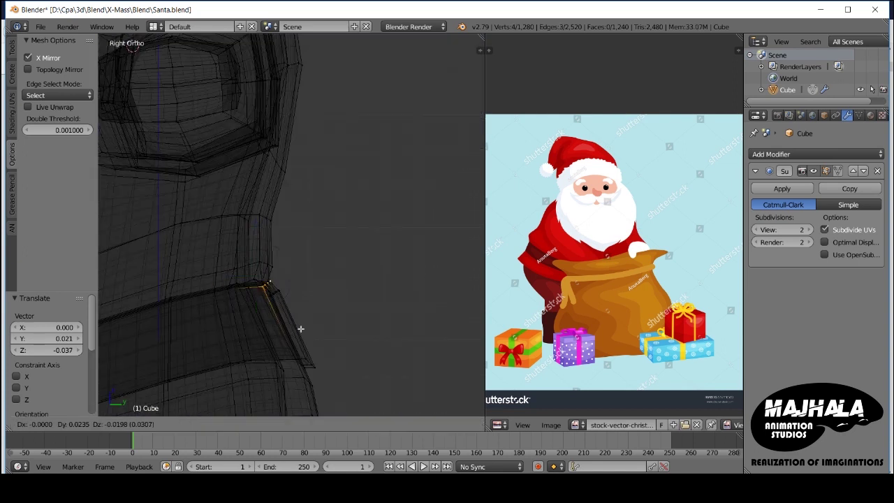
{"action": "left_click", "coordinate": [300, 328]}
{"action": "key", "text": "z"}
{"action": "middle_click_drag", "start_coordinate": [301, 328], "coordinate": [299, 284]}
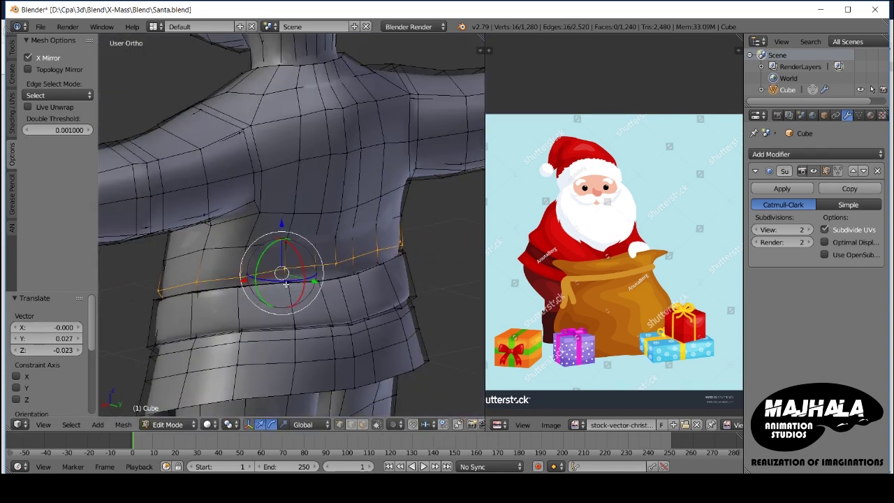
Step: Inspect the waist from side and front views and select the waist edge loop
{"action": "key", "text": "KP_3"}
{"action": "key", "text": "KP_1"}
{"action": "middle_click_drag", "start_coordinate": [356, 249], "coordinate": [379, 241]}
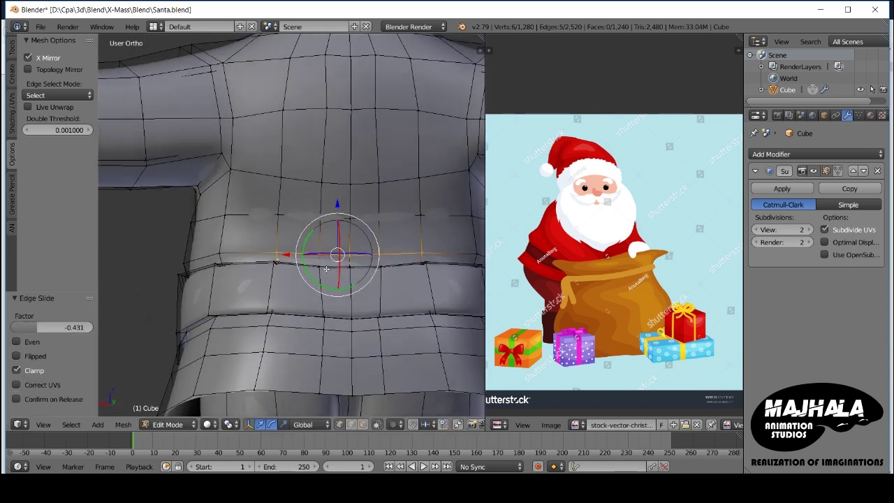
{"action": "key", "text": "z"}
{"action": "middle_click_drag", "start_coordinate": [337, 255], "coordinate": [321, 280]}
{"action": "right_click", "coordinate": [317, 283], "text": "alt"}
{"action": "key", "text": "KP_3"}
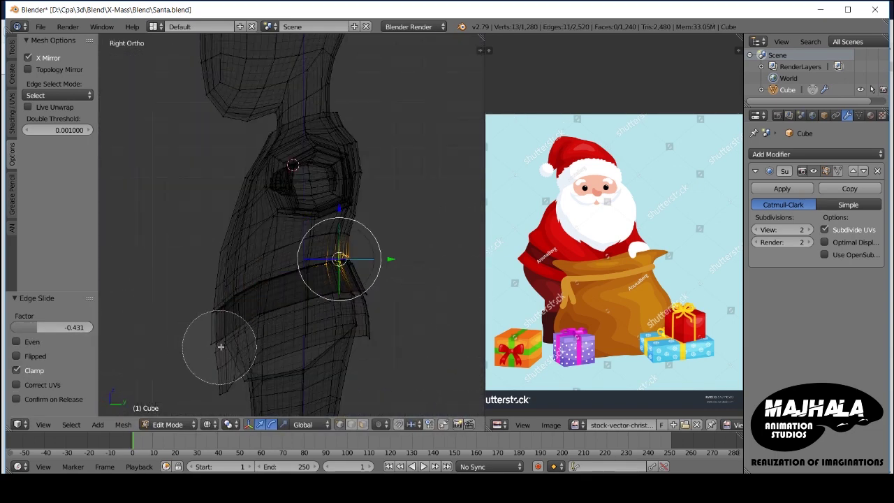
{"action": "key", "text": "z"}
Step: Select the loop just above the belt and another waist edge loop from the side
{"action": "scroll", "coordinate": [209, 345], "scroll_direction": "up", "scroll_amount": 5}
{"action": "middle_click_drag", "start_coordinate": [210, 345], "coordinate": [353, 247]}
{"action": "right_click", "coordinate": [353, 247], "text": "alt"}
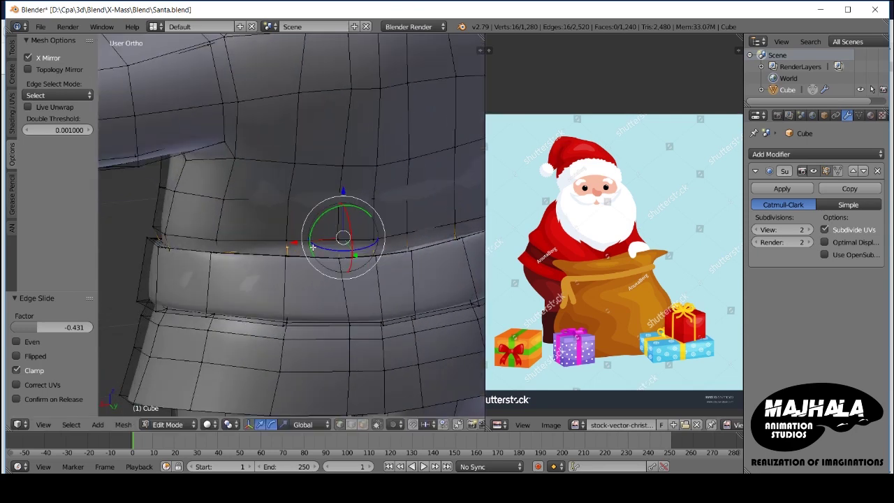
{"action": "key", "text": "z"}
{"action": "key", "text": "KP_3"}
{"action": "scroll", "coordinate": [313, 247], "scroll_direction": "down", "scroll_amount": 4}
{"action": "key", "text": "z"}
{"action": "mouse_move", "coordinate": [245, 305]}
{"action": "middle_mouse_down"}
{"action": "mouse_move", "coordinate": [321, 265]}
{"action": "mouse_move", "coordinate": [286, 274]}
{"action": "mouse_move", "coordinate": [404, 250]}
{"action": "mouse_move", "coordinate": [295, 275]}
{"action": "mouse_move", "coordinate": [339, 342]}
{"action": "mouse_move", "coordinate": [279, 235]}
{"action": "middle_mouse_up"}
{"action": "key", "text": "z"}
{"action": "right_click", "coordinate": [321, 237], "text": "alt"}
Step: Select the back waist loop, keep only its left part, and move those vertices
{"action": "key", "text": "z"}
{"action": "key", "text": "z"}
{"action": "middle_click_drag", "start_coordinate": [284, 275], "coordinate": [231, 262]}
{"action": "right_click", "coordinate": [231, 261], "text": "alt"}
{"action": "key", "text": "ctrl+KP_1"}
{"action": "scroll", "coordinate": [242, 259], "scroll_direction": "up", "scroll_amount": 2}
{"action": "key", "text": "z"}
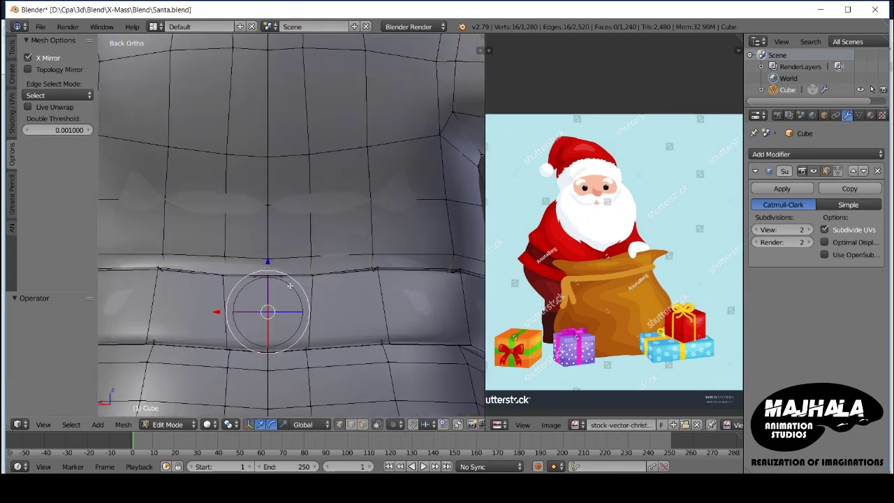
{"action": "key", "text": "z"}
{"action": "key", "text": "c"}
{"action": "middle_click_drag", "start_coordinate": [408, 287], "coordinate": [244, 358]}
{"action": "key", "text": "Escape"}
{"action": "scroll", "coordinate": [244, 358], "scroll_direction": "up", "scroll_amount": 3}
{"action": "key", "text": "z"}
{"action": "key", "text": "g"}
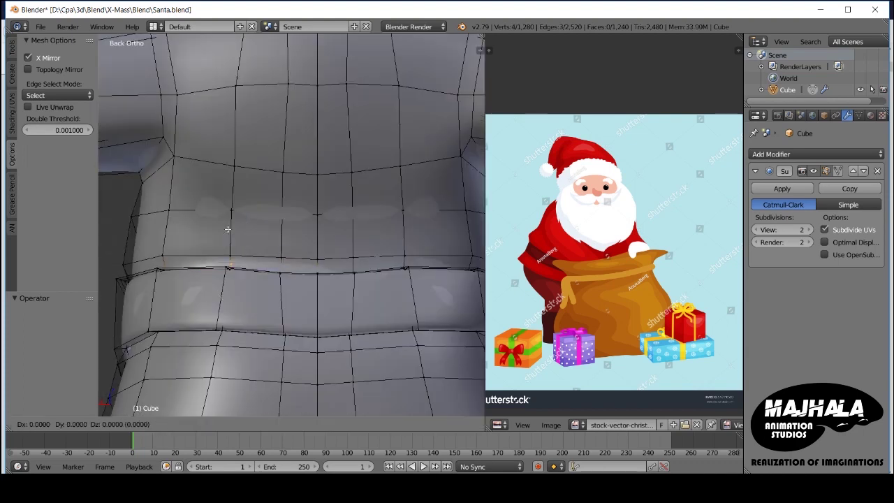
{"action": "key", "text": "Tab"}
{"action": "scroll", "coordinate": [217, 282], "scroll_direction": "down", "scroll_amount": 3}
Step: Narrow the selection to two vertices and reposition them
{"action": "middle_click_drag", "start_coordinate": [218, 282], "coordinate": [337, 287]}
{"action": "key", "text": "Tab"}
{"action": "scroll", "coordinate": [279, 280], "scroll_direction": "up", "scroll_amount": 3}
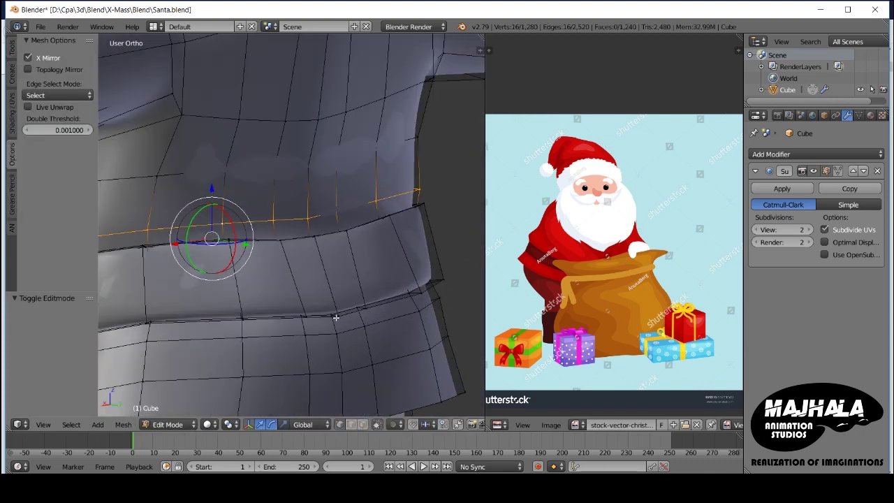
{"action": "key", "text": "z"}
{"action": "key", "text": "c"}
{"action": "middle_click", "coordinate": [256, 204]}
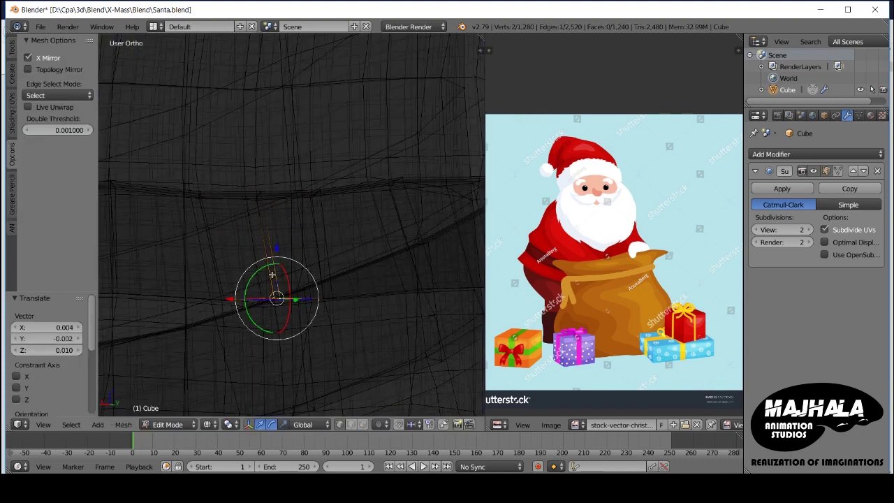
{"action": "left_click", "coordinate": [272, 275]}
Step: Make a first tilt of the selected belt edge in Right Ortho view
{"action": "key", "text": "z"}
{"action": "key", "text": "KP_3"}
{"action": "scroll", "coordinate": [303, 309], "scroll_direction": "down", "scroll_amount": 2}
{"action": "scroll", "coordinate": [282, 293], "scroll_direction": "up", "scroll_amount": 3}
{"action": "key", "text": "r"}
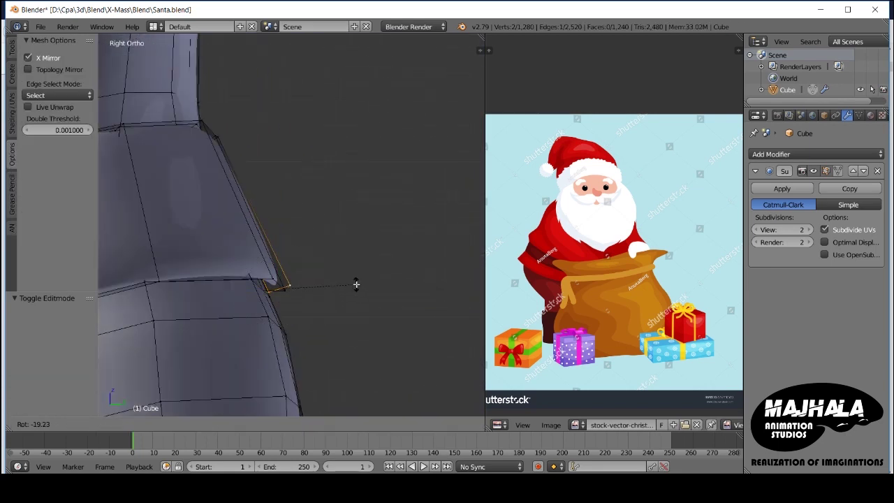
{"action": "left_click", "coordinate": [348, 308]}
{"action": "middle_click_drag", "start_coordinate": [348, 307], "coordinate": [202, 284]}
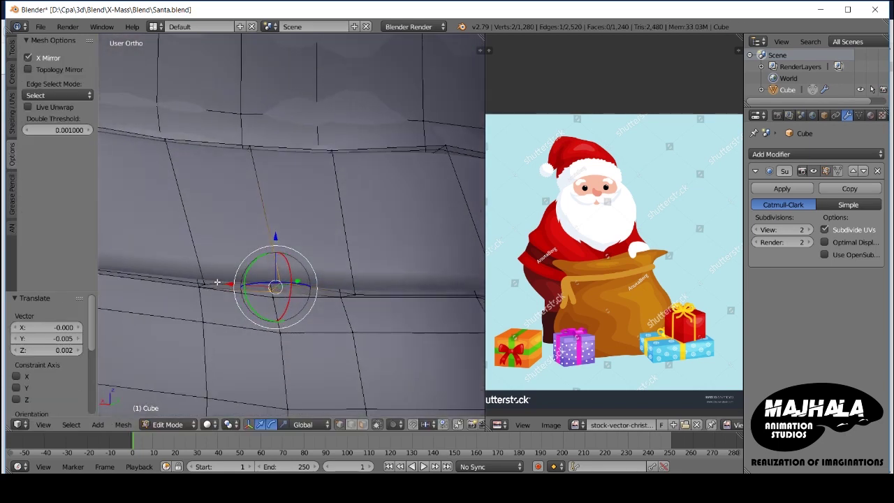
{"action": "key", "text": "Tab"}
{"action": "key", "text": "Tab"}
Step: Rotate the belt's lower edge vertices by -16° so the belt flares outward
{"action": "key", "text": "z"}
{"action": "right_click", "coordinate": [347, 283]}
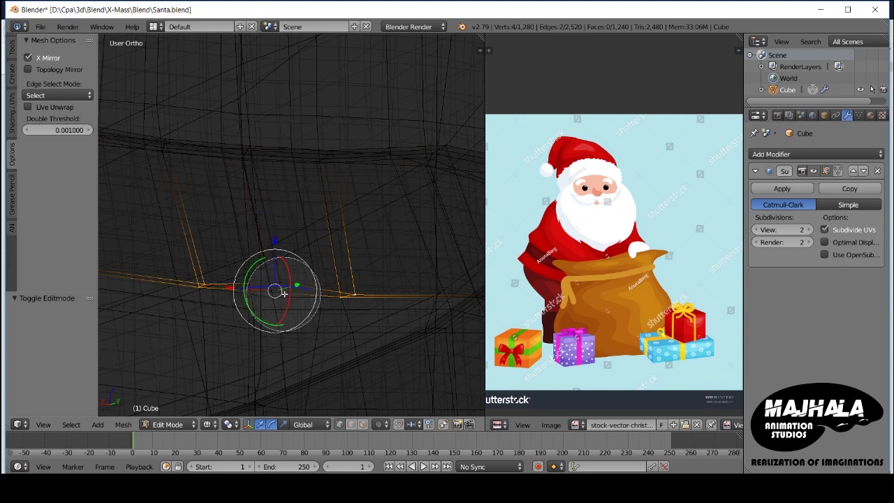
{"action": "key", "text": "KP_3"}
{"action": "key", "text": "r"}
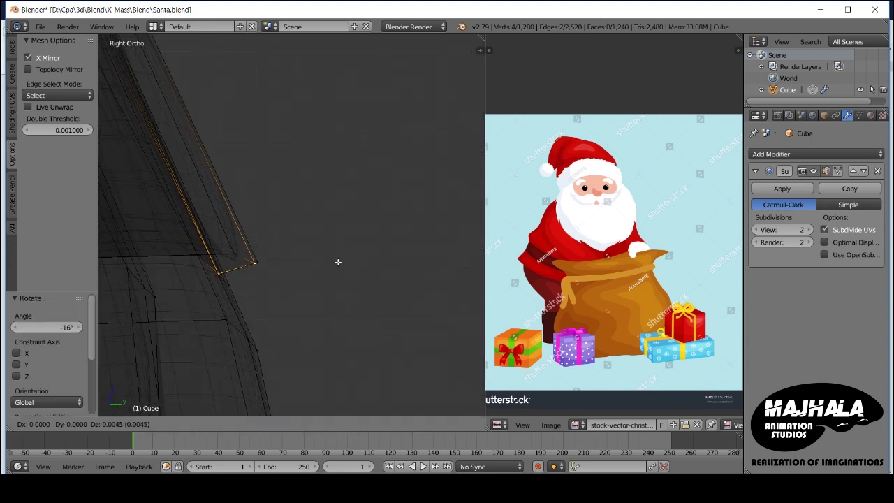
{"action": "left_click", "coordinate": [338, 261]}
{"action": "key", "text": "Tab"}
{"action": "key", "text": "z"}
{"action": "scroll", "coordinate": [214, 301], "scroll_direction": "down", "scroll_amount": 5}
{"action": "middle_click_drag", "start_coordinate": [214, 302], "coordinate": [342, 289]}
{"action": "key", "text": "Tab"}
{"action": "scroll", "coordinate": [342, 288], "scroll_direction": "up", "scroll_amount": 3}
Step: Edge-slide the loop near the armpit by a factor of 0.122
{"action": "right_click", "coordinate": [303, 259]}
{"action": "scroll", "coordinate": [303, 259], "scroll_direction": "up", "scroll_amount": 2}
{"action": "key", "text": "z"}
{"action": "scroll", "coordinate": [312, 309], "scroll_direction": "up", "scroll_amount": 3}
{"action": "key", "text": "z"}
{"action": "key", "text": "g"}
{"action": "key", "text": "g"}
{"action": "left_click", "coordinate": [326, 291]}
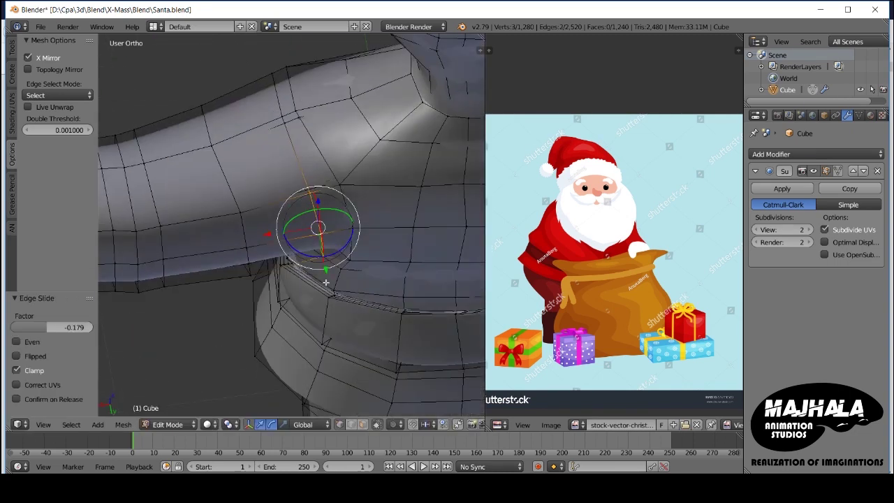
{"action": "mouse_move", "coordinate": [326, 291]}
{"action": "middle_mouse_down"}
{"action": "mouse_move", "coordinate": [342, 307]}
{"action": "mouse_move", "coordinate": [282, 268]}
{"action": "mouse_move", "coordinate": [290, 292]}
{"action": "mouse_move", "coordinate": [349, 305]}
{"action": "mouse_move", "coordinate": [307, 333]}
{"action": "mouse_move", "coordinate": [347, 264]}
{"action": "middle_mouse_up"}
{"action": "scroll", "coordinate": [336, 335], "scroll_direction": "down", "scroll_amount": 3}
{"action": "key", "text": "Tab"}
{"action": "key", "text": "Tab"}
{"action": "scroll", "coordinate": [300, 289], "scroll_direction": "up", "scroll_amount": 2}
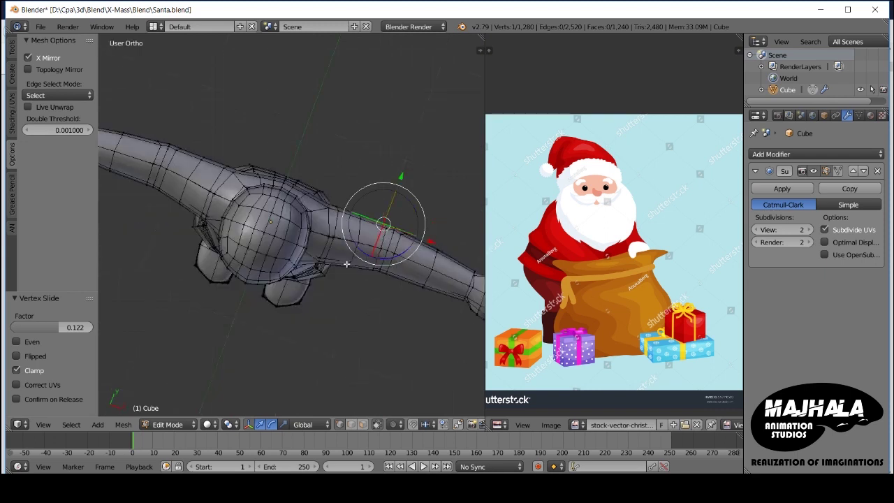
Step: In Top Ortho view, select the sleeve-joint edge loop and scale it up
{"action": "key", "text": "KP_7"}
{"action": "scroll", "coordinate": [280, 215], "scroll_direction": "up", "scroll_amount": 3}
{"action": "scroll", "coordinate": [280, 216], "scroll_direction": "up", "scroll_amount": 2}
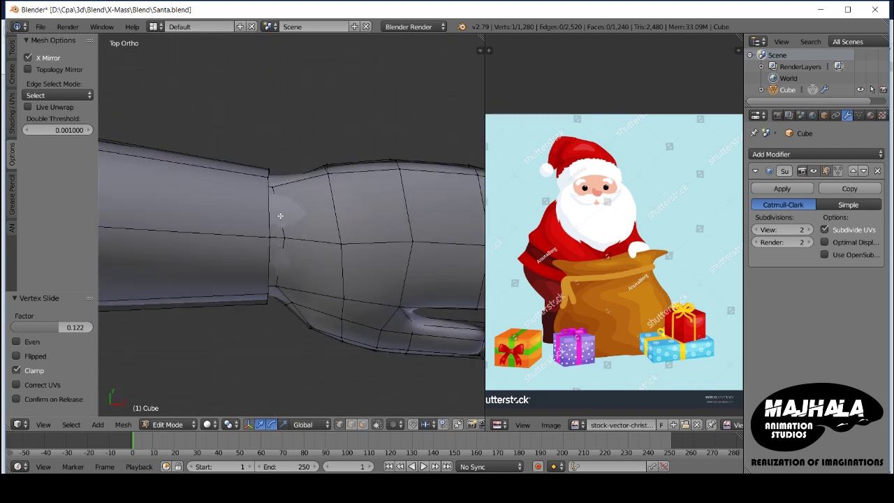
{"action": "left_click", "coordinate": [280, 215], "text": "alt"}
{"action": "key", "text": "z"}
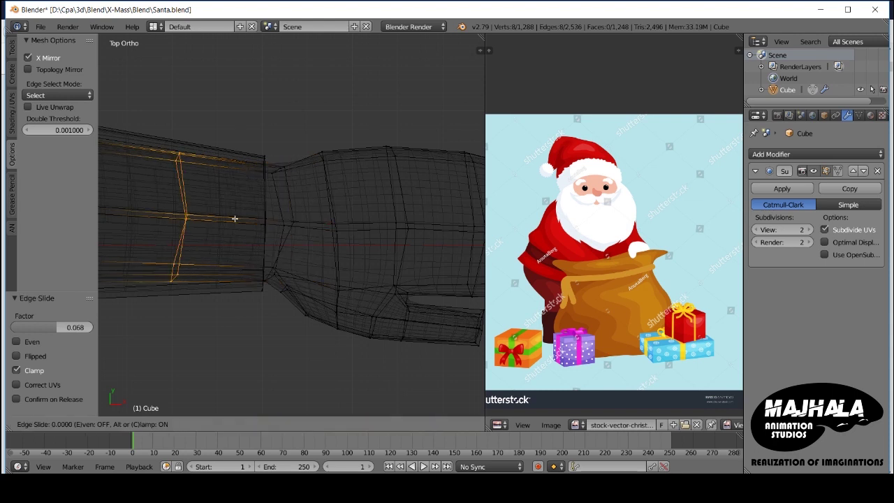
{"action": "left_click", "coordinate": [324, 228]}
{"action": "key", "text": "s"}
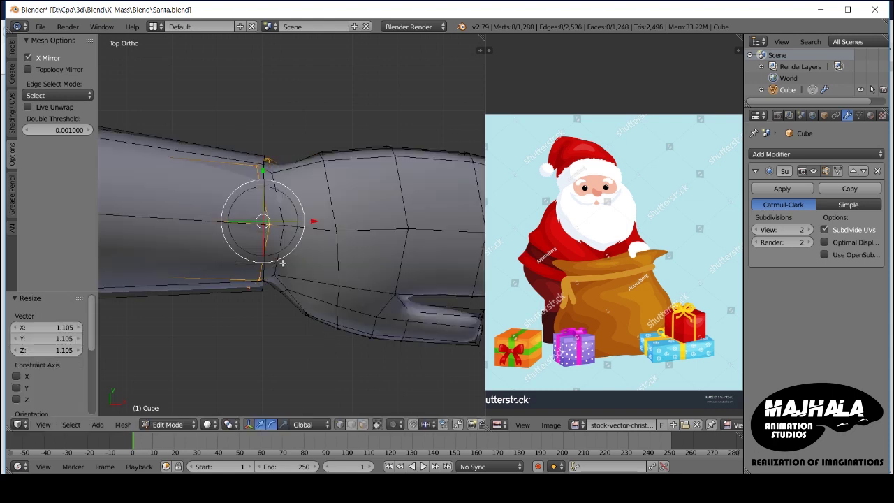
{"action": "key", "text": "Tab"}
{"action": "key", "text": "Tab"}
{"action": "key", "text": "Tab"}
{"action": "scroll", "coordinate": [303, 301], "scroll_direction": "down", "scroll_amount": 3}
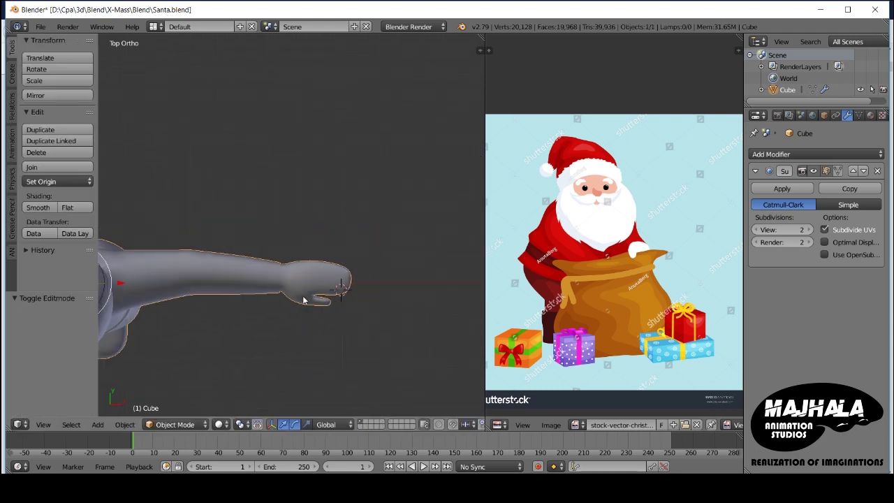
{"action": "scroll", "coordinate": [266, 279], "scroll_direction": "up", "scroll_amount": 5}
{"action": "key", "text": "Tab"}
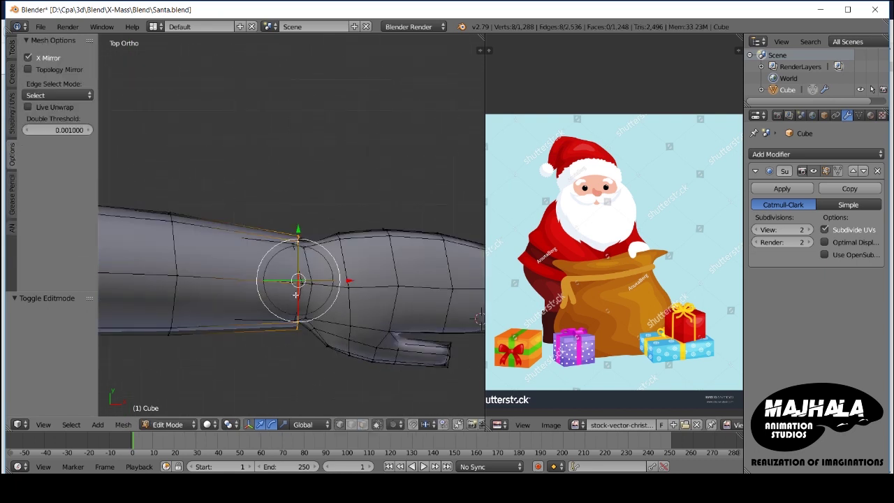
Step: Extrude the sleeve loop twice, enlarging the first and shrinking the wrist loop to 0.869
{"action": "key", "text": "e"}
{"action": "left_click", "coordinate": [311, 294]}
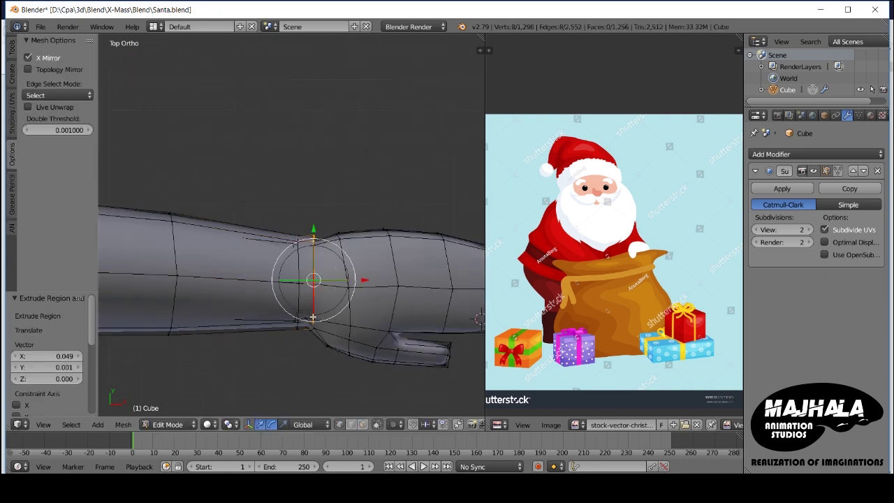
{"action": "left_click", "coordinate": [338, 380]}
{"action": "key", "text": "e"}
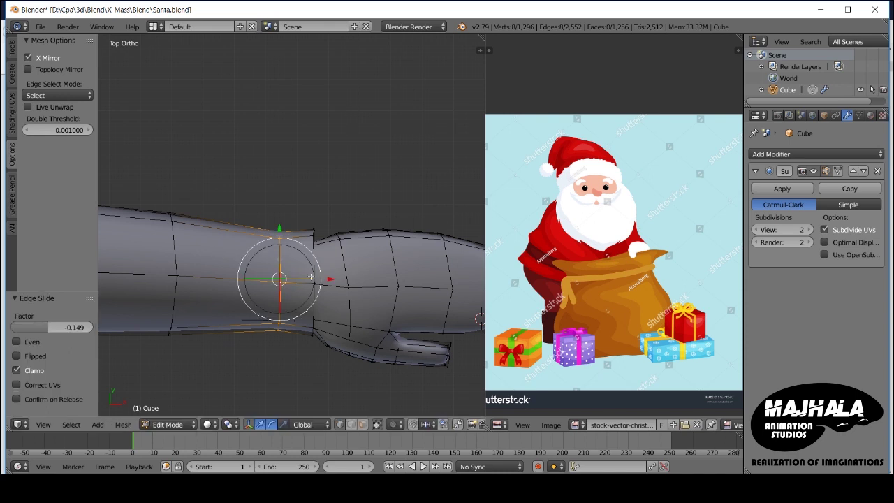
{"action": "left_click", "coordinate": [391, 380]}
{"action": "left_click", "coordinate": [377, 369]}
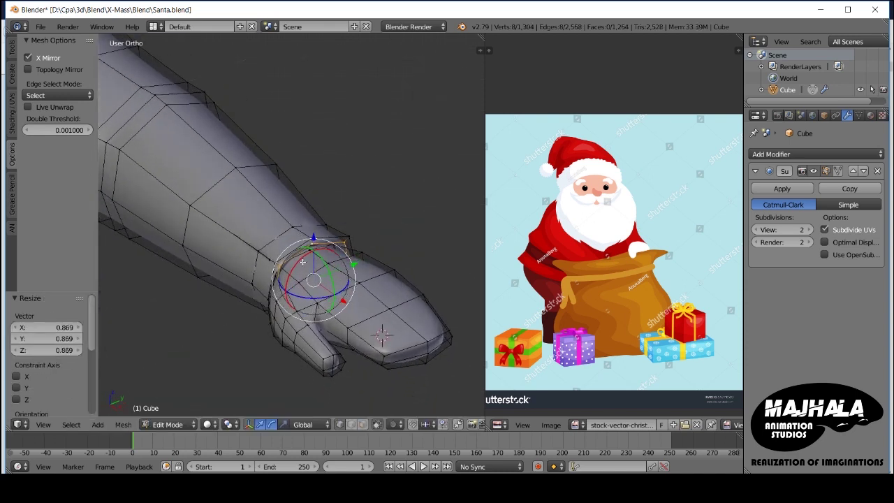
{"action": "middle_click_drag", "start_coordinate": [377, 368], "coordinate": [346, 294]}
{"action": "key", "text": "KP_7"}
{"action": "key", "text": "Tab"}
{"action": "scroll", "coordinate": [304, 285], "scroll_direction": "up", "scroll_amount": 2}
{"action": "scroll", "coordinate": [335, 291], "scroll_direction": "up", "scroll_amount": 3}
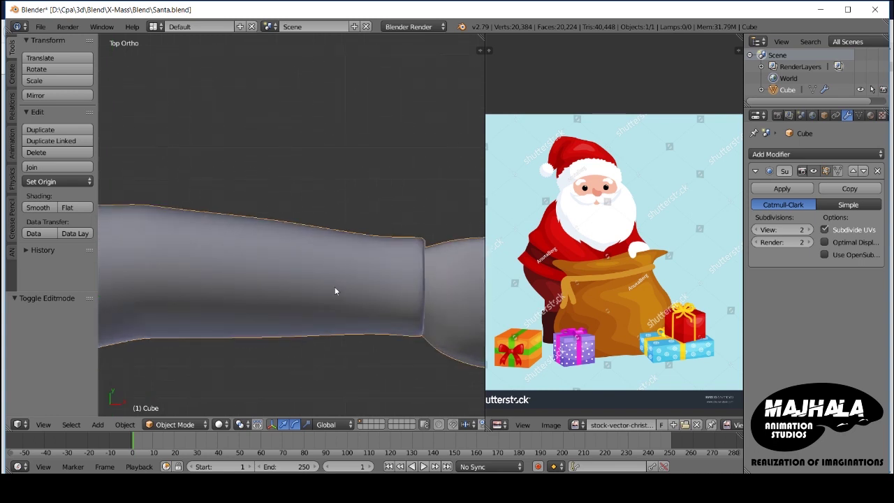
{"action": "scroll", "coordinate": [339, 293], "scroll_direction": "down", "scroll_amount": 5}
{"action": "key", "text": "KP_1"}
Step: Circle-select the band of vertices where the boots begin
{"action": "scroll", "coordinate": [328, 238], "scroll_direction": "up", "scroll_amount": 2}
{"action": "scroll", "coordinate": [305, 264], "scroll_direction": "up", "scroll_amount": 2}
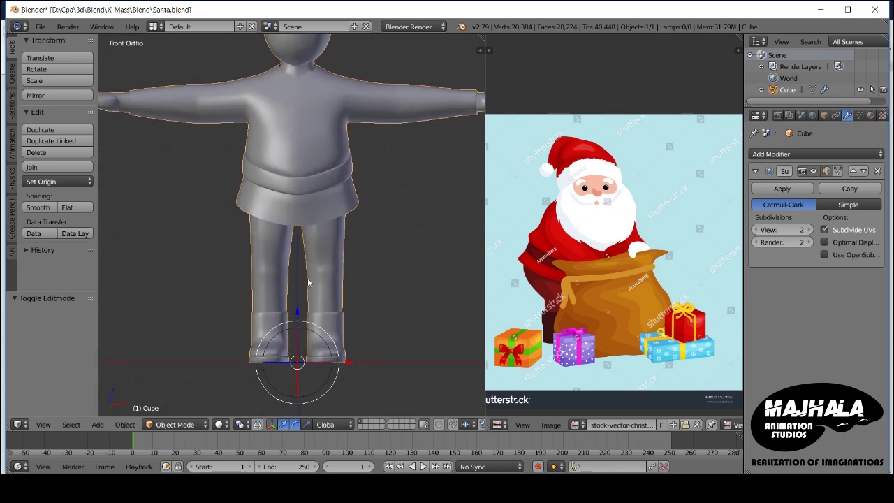
{"action": "key", "text": "KP_3"}
{"action": "scroll", "coordinate": [398, 335], "scroll_direction": "up", "scroll_amount": 2}
{"action": "middle_click_drag", "start_coordinate": [398, 335], "coordinate": [242, 316]}
{"action": "key", "text": "Tab"}
{"action": "scroll", "coordinate": [309, 261], "scroll_direction": "up", "scroll_amount": 2}
{"action": "key", "text": "z"}
{"action": "key", "text": "KP_7"}
{"action": "key", "text": "KP_1"}
{"action": "key", "text": "a"}
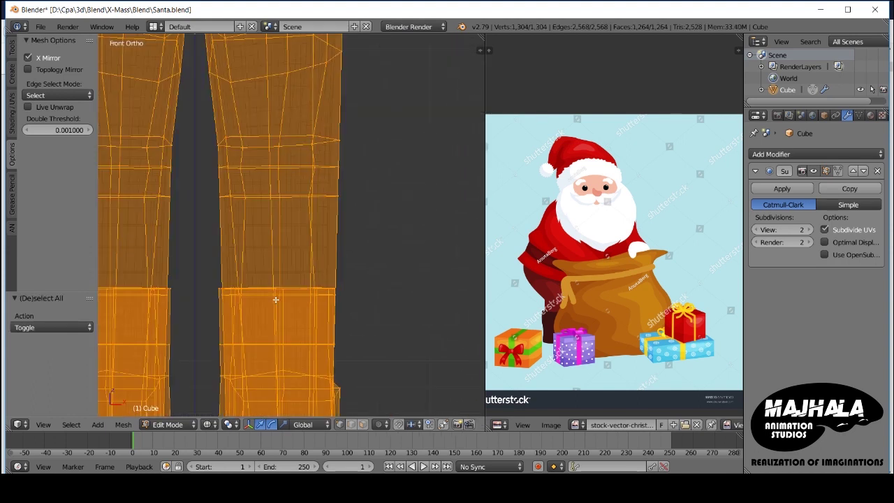
{"action": "key", "text": "a"}
{"action": "key", "text": "a"}
{"action": "key", "text": "c"}
{"action": "left_click_drag", "start_coordinate": [335, 301], "coordinate": [210, 308]}
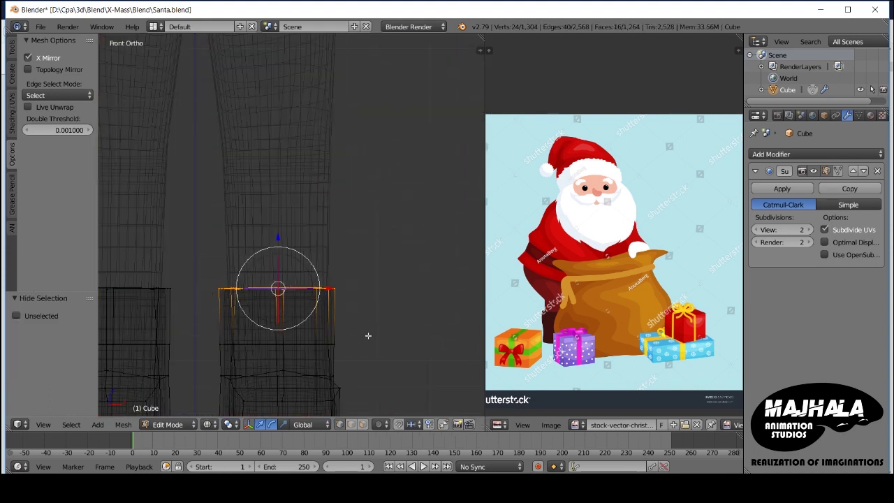
Step: Hide the rest, scale the boot band to 0.949 in X/Y, then unhide everything
{"action": "key", "text": "shift+h"}
{"action": "key", "text": "c"}
{"action": "left_click", "coordinate": [380, 333]}
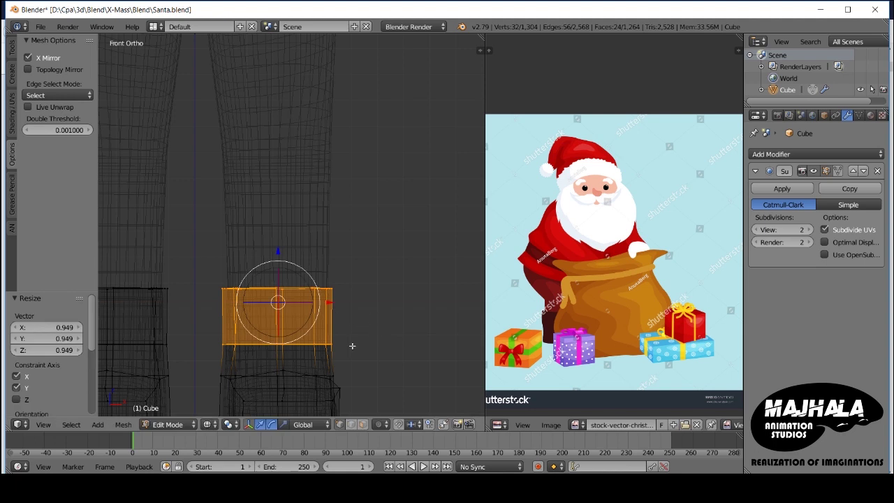
{"action": "key", "text": "alt+h"}
{"action": "key", "text": "z"}
{"action": "key", "text": "a"}
{"action": "key", "text": "KP_3"}
{"action": "key", "text": "Tab"}
Step: Rescale the boot-top edge loop to 0.959 where trouser meets boot
{"action": "middle_click_drag", "start_coordinate": [319, 311], "coordinate": [416, 336]}
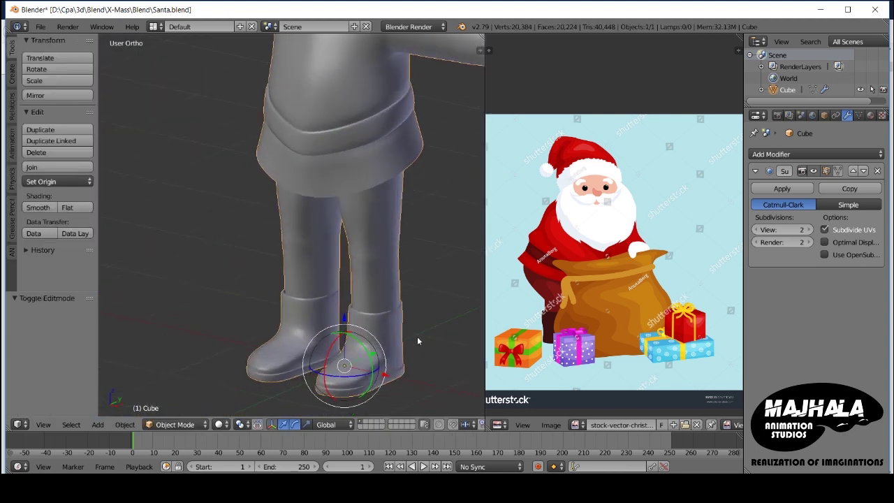
{"action": "scroll", "coordinate": [351, 331], "scroll_direction": "up", "scroll_amount": 4}
{"action": "key", "text": "Tab"}
{"action": "scroll", "coordinate": [332, 312], "scroll_direction": "down", "scroll_amount": 4}
{"action": "key", "text": "s"}
{"action": "left_click", "coordinate": [335, 309]}
{"action": "key", "text": "Tab"}
{"action": "key", "text": "Tab"}
{"action": "scroll", "coordinate": [281, 287], "scroll_direction": "up", "scroll_amount": 4}
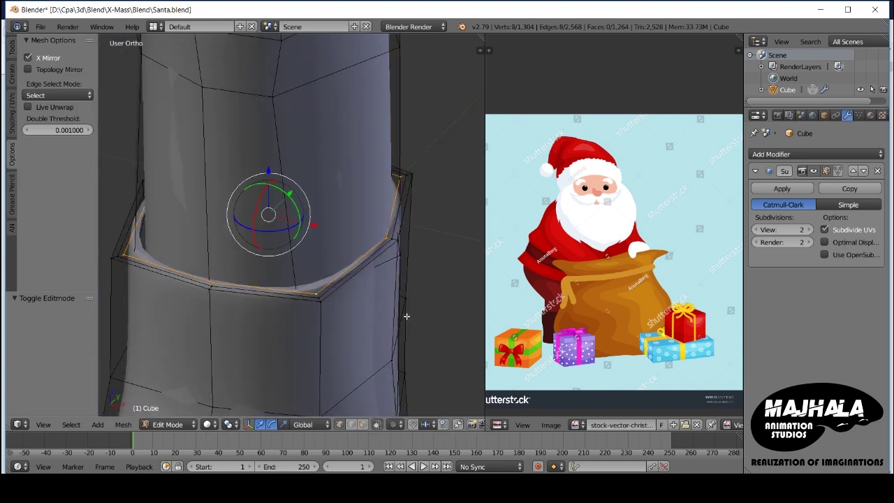
{"action": "left_click", "coordinate": [396, 312]}
Step: Confirm the vertical coat-hem loop move and check the smoothed body from the front
{"action": "left_click", "coordinate": [338, 280]}
{"action": "key", "text": "Tab"}
{"action": "scroll", "coordinate": [352, 307], "scroll_direction": "down", "scroll_amount": 4}
{"action": "key", "text": "KP_1"}
{"action": "key", "text": "Tab"}
{"action": "scroll", "coordinate": [347, 300], "scroll_direction": "up", "scroll_amount": 4}
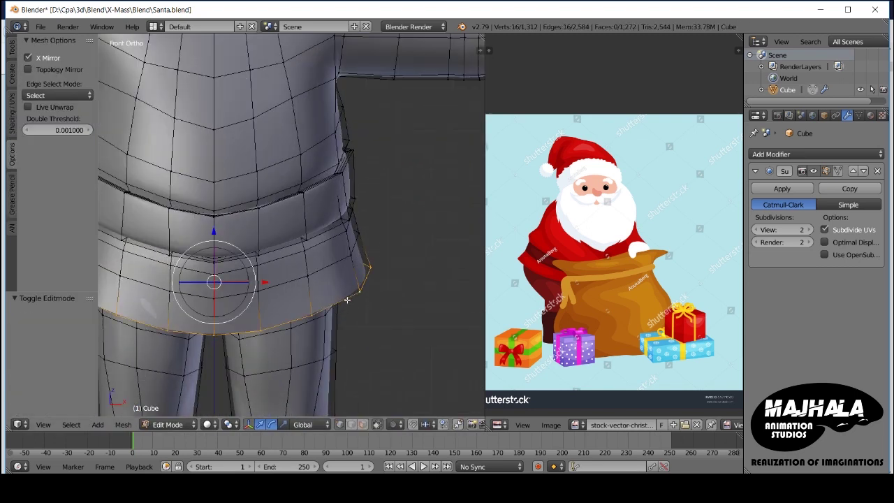
{"action": "scroll", "coordinate": [387, 326], "scroll_direction": "down", "scroll_amount": 2}
{"action": "key", "text": "Tab"}
{"action": "scroll", "coordinate": [352, 307], "scroll_direction": "down", "scroll_amount": 3}
{"action": "mouse_move", "coordinate": [353, 307]}
{"action": "middle_mouse_down"}
{"action": "mouse_move", "coordinate": [423, 287]}
{"action": "mouse_move", "coordinate": [49, 292]}
{"action": "middle_mouse_up"}
{"action": "key", "text": "KP_1"}
{"action": "key", "text": "Tab"}
{"action": "scroll", "coordinate": [253, 241], "scroll_direction": "up", "scroll_amount": 3}
{"action": "scroll", "coordinate": [254, 242], "scroll_direction": "up", "scroll_amount": 2}
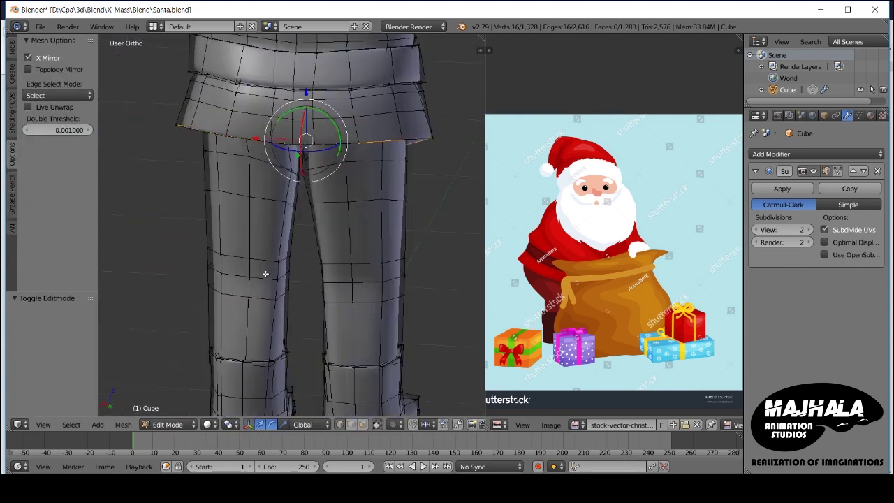
{"action": "scroll", "coordinate": [253, 241], "scroll_direction": "up", "scroll_amount": 2}
{"action": "mouse_move", "coordinate": [253, 242]}
{"action": "middle_mouse_down"}
{"action": "mouse_move", "coordinate": [224, 236]}
{"action": "mouse_move", "coordinate": [283, 232]}
{"action": "middle_mouse_up"}
Step: From the back view, shift the selected inner-leg vertices sideways
{"action": "key", "text": "g"}
{"action": "key", "text": "y"}
{"action": "left_click", "coordinate": [286, 230]}
{"action": "key", "text": "ctrl+KP_1"}
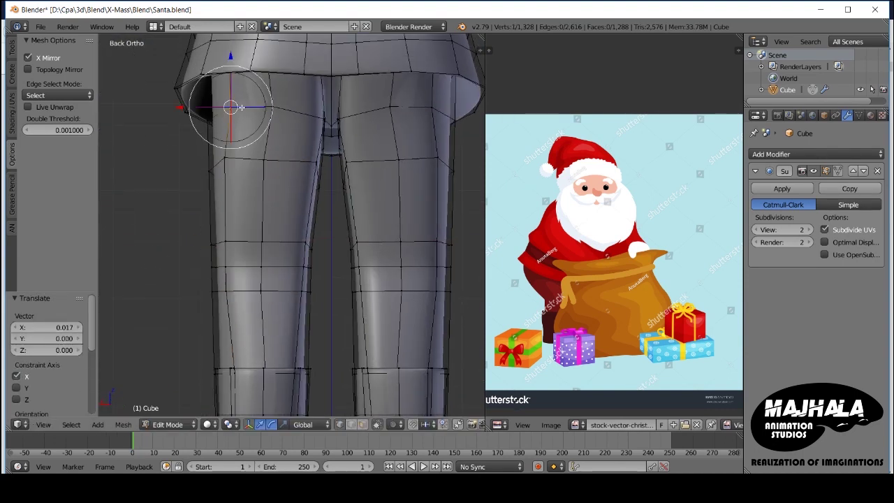
{"action": "left_click", "coordinate": [198, 109]}
{"action": "middle_click_drag", "start_coordinate": [198, 109], "coordinate": [302, 120]}
{"action": "right_click", "coordinate": [301, 263], "text": "shift"}
{"action": "key", "text": "ctrl+KP_1"}
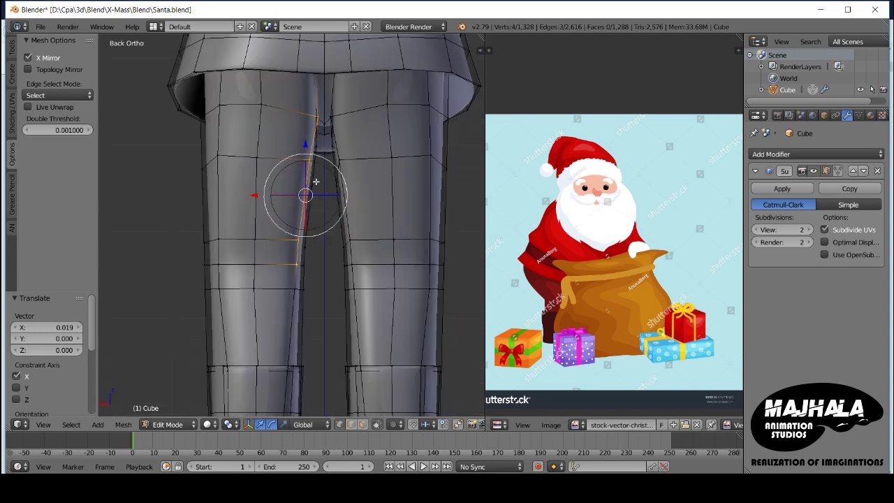
{"action": "left_click", "coordinate": [258, 118]}
{"action": "middle_click_drag", "start_coordinate": [296, 284], "coordinate": [305, 250], "text": "shift"}
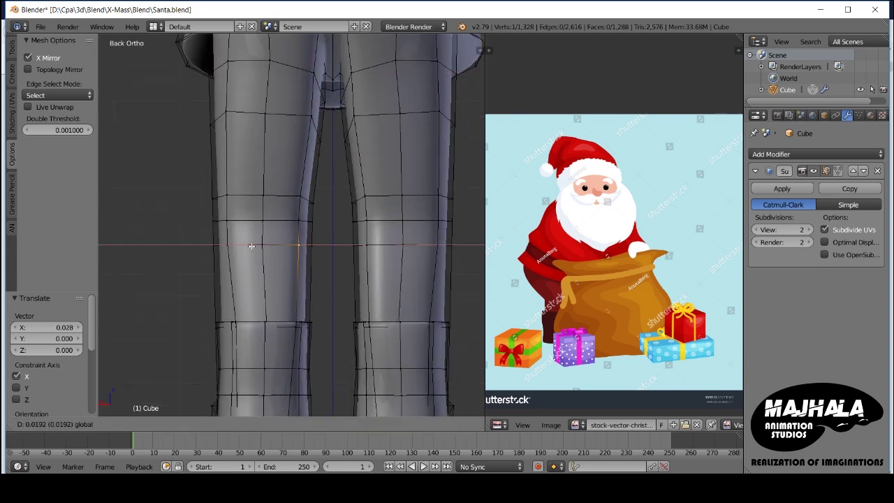
{"action": "left_click", "coordinate": [252, 245]}
{"action": "middle_click_drag", "start_coordinate": [251, 245], "coordinate": [315, 131]}
{"action": "mouse_move", "coordinate": [268, 183]}
{"action": "middle_mouse_down"}
{"action": "mouse_move", "coordinate": [296, 222]}
{"action": "mouse_move", "coordinate": [303, 150]}
{"action": "mouse_move", "coordinate": [286, 217]}
{"action": "mouse_move", "coordinate": [268, 235]}
{"action": "mouse_move", "coordinate": [216, 220]}
{"action": "mouse_move", "coordinate": [243, 249]}
{"action": "mouse_move", "coordinate": [210, 279]}
{"action": "middle_mouse_up"}
Step: In side view, move a leg vertex front-to-back and slide the knee edge 0.108
{"action": "key", "text": "KP_3"}
{"action": "key", "text": "g"}
{"action": "key", "text": "y"}
{"action": "left_click", "coordinate": [296, 222]}
{"action": "left_click", "coordinate": [295, 151]}
{"action": "key", "text": "KP_3"}
{"action": "key", "text": "g"}
{"action": "key", "text": "g"}
{"action": "left_click", "coordinate": [308, 198]}
{"action": "key", "text": "Tab"}
{"action": "key", "text": "Tab"}
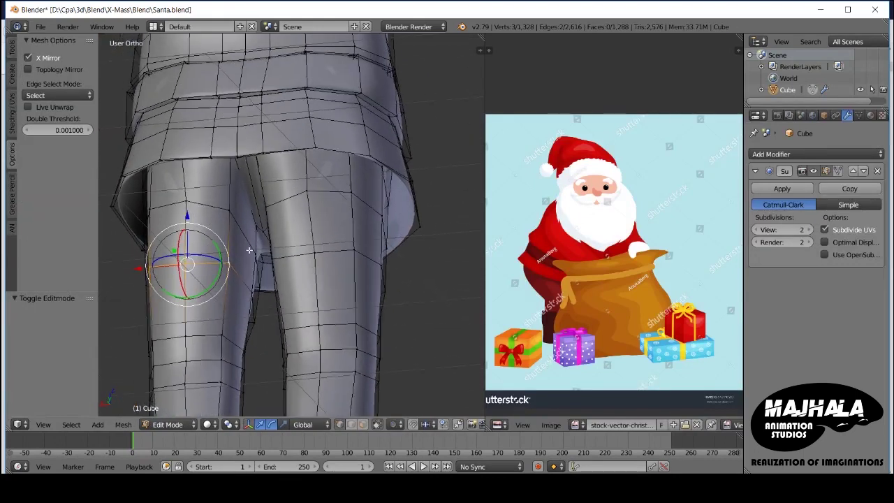
Step: Add an edge loop to the upper leg and adjust a vertex along it
{"action": "key", "text": "ctrl+r"}
{"action": "left_click", "coordinate": [239, 335]}
{"action": "scroll", "coordinate": [252, 167], "scroll_direction": "up", "scroll_amount": 3}
{"action": "key", "text": "KP_3"}
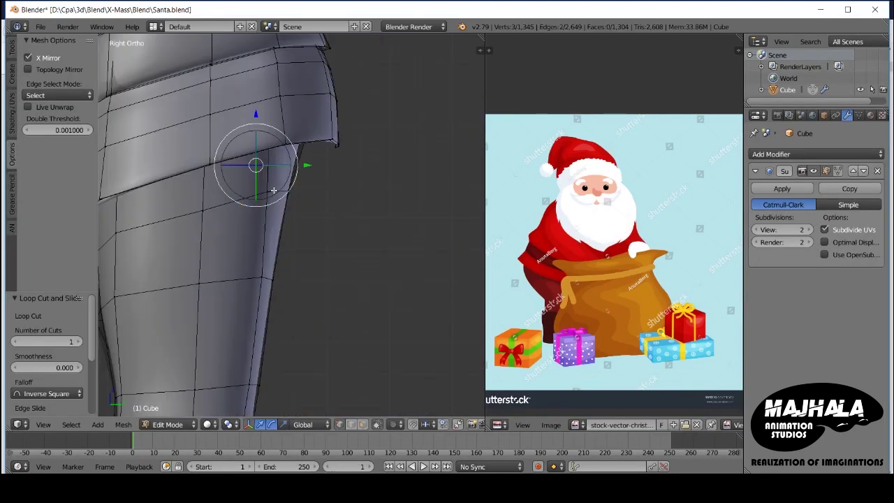
{"action": "key", "text": "z"}
{"action": "right_click", "coordinate": [268, 198], "text": "shift"}
{"action": "left_click", "coordinate": [269, 234]}
{"action": "key", "text": "z"}
{"action": "middle_click_drag", "start_coordinate": [253, 233], "coordinate": [253, 233]}
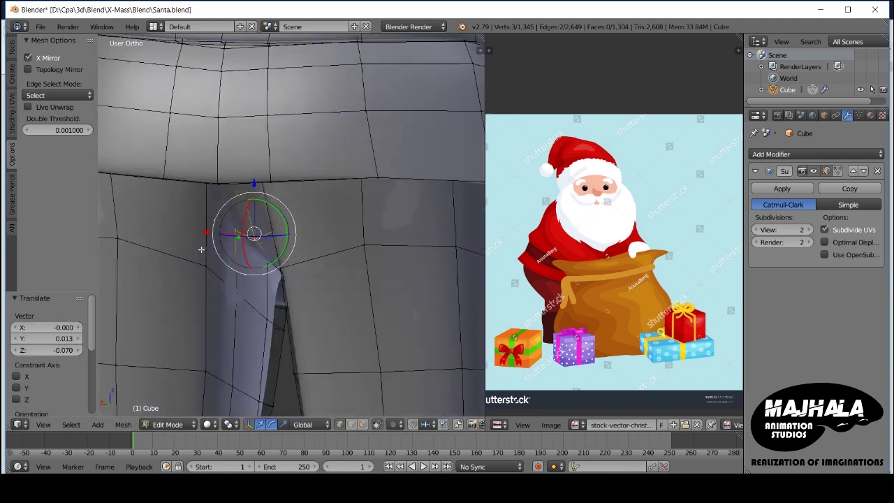
{"action": "key", "text": "KP_1"}
{"action": "key", "text": "z"}
{"action": "key", "text": "KP_3"}
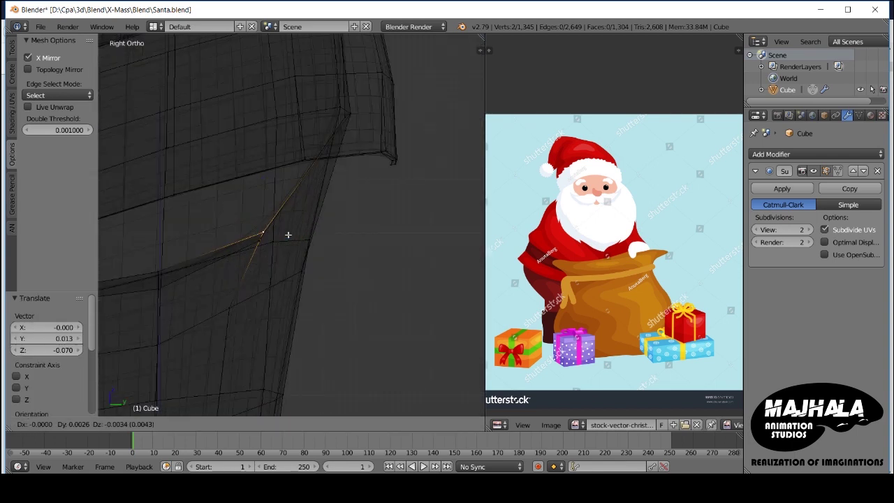
{"action": "key", "text": "z"}
{"action": "key", "text": "ctrl+KP_1"}
{"action": "scroll", "coordinate": [279, 248], "scroll_direction": "down", "scroll_amount": 3}
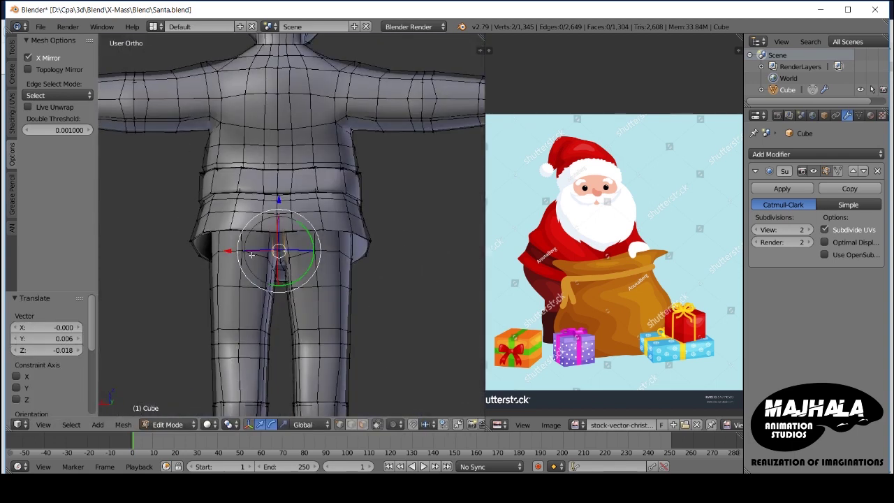
{"action": "scroll", "coordinate": [230, 251], "scroll_direction": "up", "scroll_amount": 3}
Step: Select the inseam vertices and move them 0.019 sideways along X
{"action": "right_click", "coordinate": [226, 252]}
{"action": "middle_click_drag", "start_coordinate": [158, 250], "coordinate": [200, 249]}
{"action": "key", "text": "c"}
{"action": "left_click", "coordinate": [199, 249]}
{"action": "key", "text": "Escape"}
{"action": "key", "text": "g"}
{"action": "key", "text": "x"}
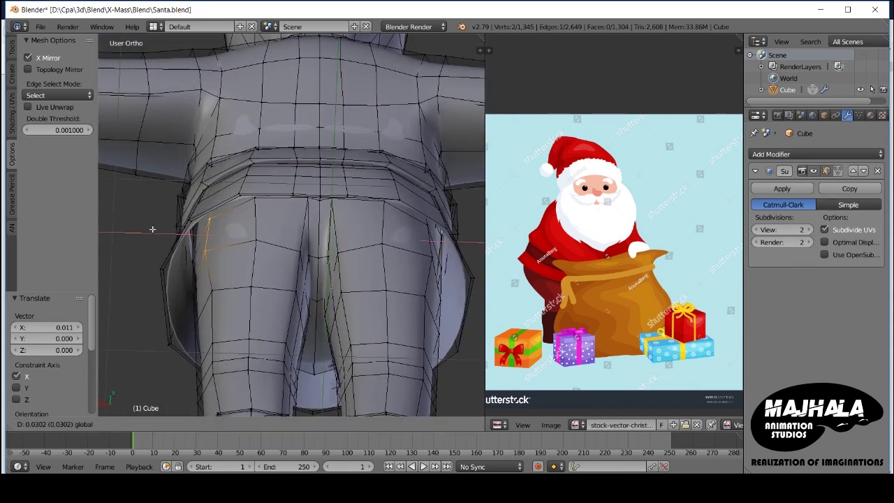
{"action": "mouse_move", "coordinate": [172, 219]}
{"action": "middle_mouse_down"}
{"action": "mouse_move", "coordinate": [189, 203]}
{"action": "mouse_move", "coordinate": [254, 241]}
{"action": "mouse_move", "coordinate": [242, 216]}
{"action": "middle_mouse_up"}
Step: Slide a leg edge −0.225, then select the whole connected leg mesh
{"action": "key", "text": "shift+v"}
{"action": "key", "text": "Escape"}
{"action": "mouse_move", "coordinate": [235, 170]}
{"action": "middle_mouse_down"}
{"action": "mouse_move", "coordinate": [312, 316]}
{"action": "mouse_move", "coordinate": [338, 316]}
{"action": "middle_mouse_up"}
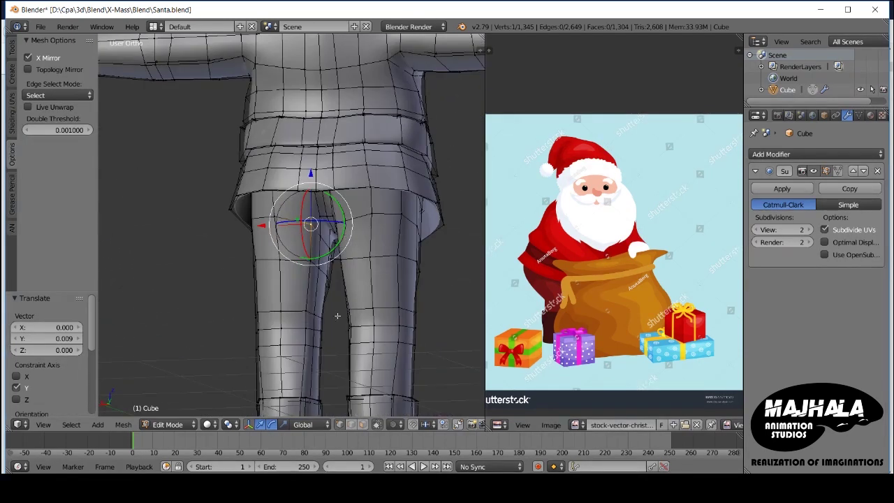
{"action": "left_click", "coordinate": [318, 306]}
{"action": "key", "text": "ctrl+KP_1"}
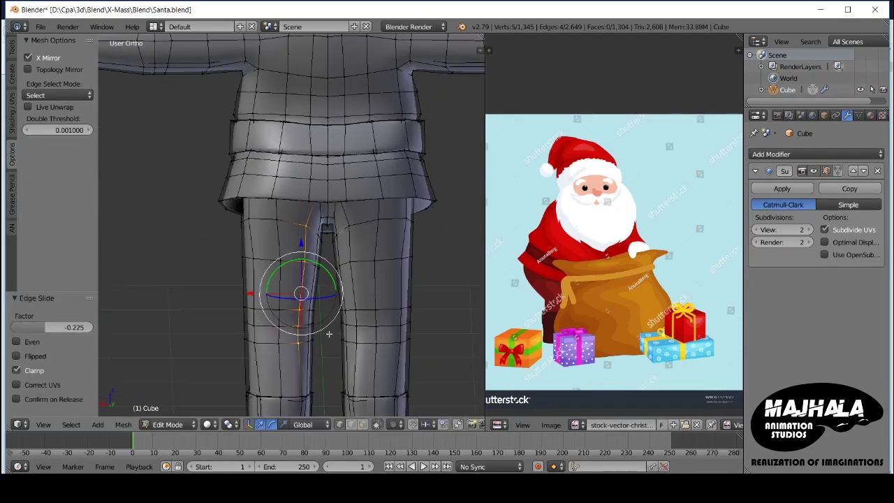
{"action": "key", "text": "ctrl+l"}
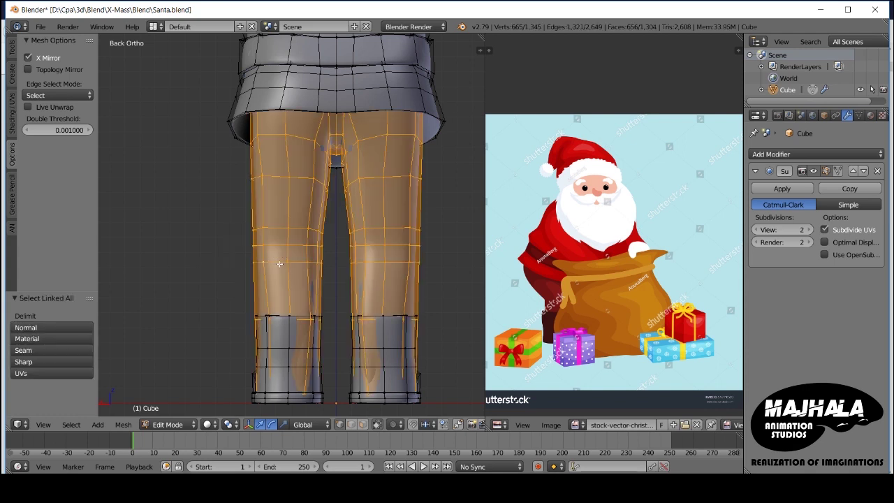
Step: Select the boot's upper-rim vertices in back view and shift them sideways
{"action": "scroll", "coordinate": [279, 263], "scroll_direction": "up", "scroll_amount": 3}
{"action": "key", "text": "z"}
{"action": "mouse_move", "coordinate": [365, 280]}
{"action": "middle_mouse_down"}
{"action": "mouse_move", "coordinate": [330, 261]}
{"action": "mouse_move", "coordinate": [391, 241]}
{"action": "middle_mouse_up"}
{"action": "key", "text": "ctrl+KP_Add"}
{"action": "scroll", "coordinate": [319, 234], "scroll_direction": "down", "scroll_amount": 2}
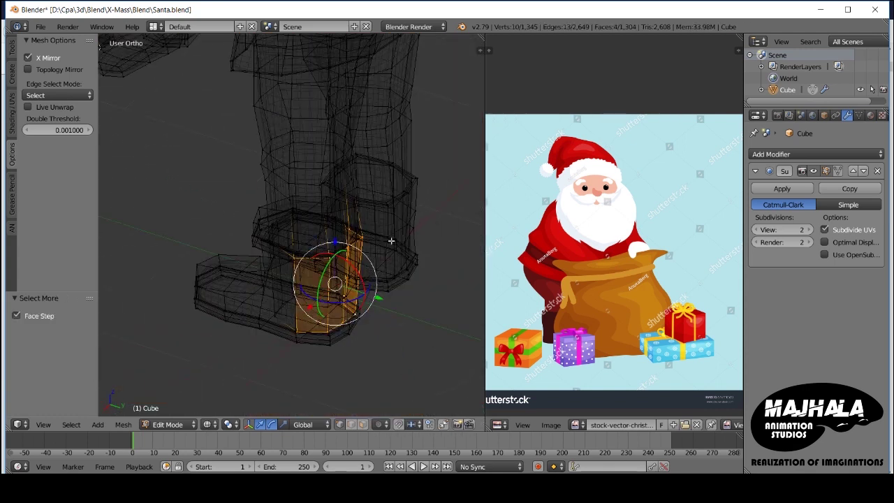
{"action": "middle_click_drag", "start_coordinate": [296, 327], "coordinate": [352, 265]}
{"action": "key", "text": "ctrl+KP_1"}
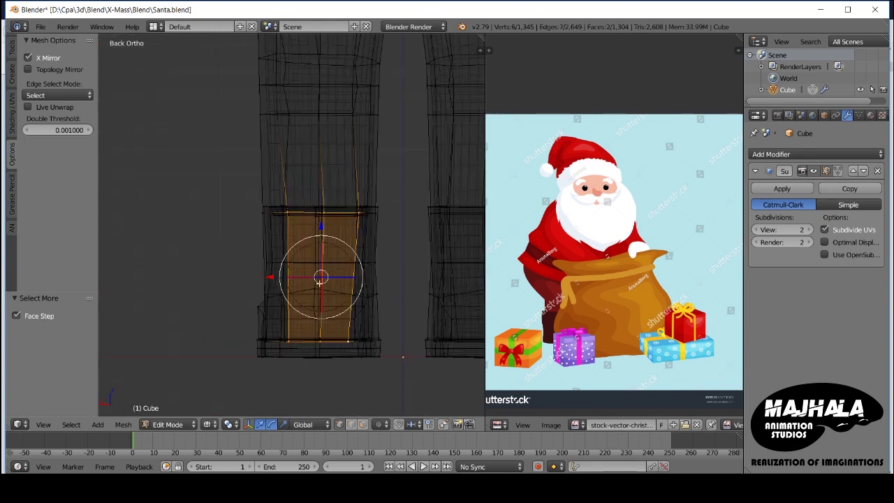
{"action": "middle_click_drag", "start_coordinate": [348, 355], "coordinate": [319, 207]}
{"action": "left_click", "coordinate": [319, 208]}
{"action": "key", "text": "Escape"}
{"action": "key", "text": "g"}
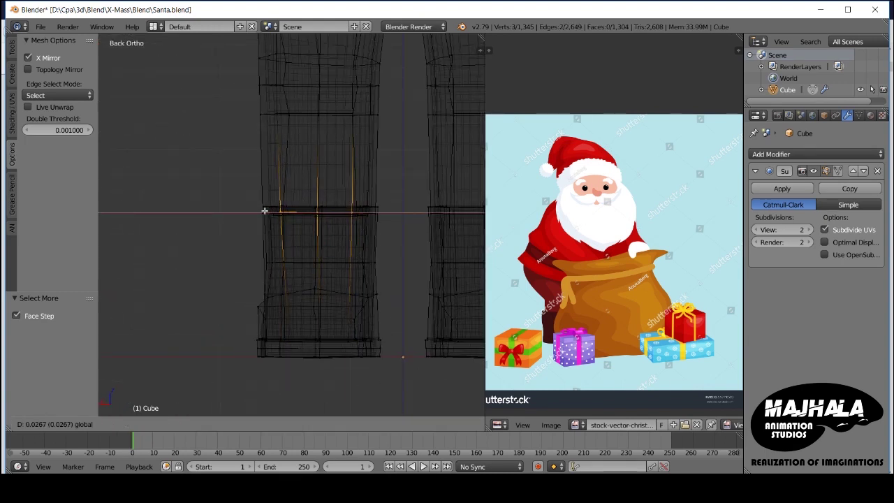
{"action": "left_click", "coordinate": [264, 210]}
{"action": "key", "text": "z"}
{"action": "middle_click_drag", "start_coordinate": [264, 210], "coordinate": [293, 256]}
{"action": "key", "text": "Tab"}
{"action": "key", "text": "Tab"}
Step: Select an edge loop around the boot top and move it 0.013 along X
{"action": "key", "text": "z"}
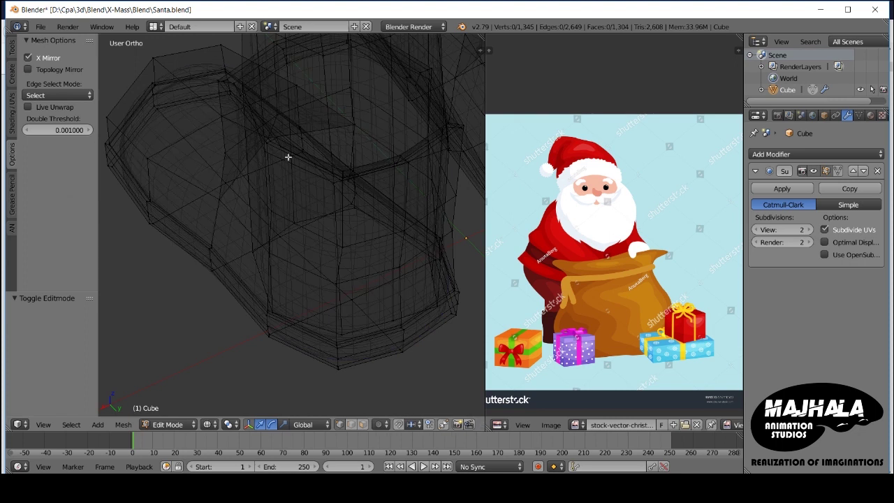
{"action": "key", "text": "ctrl+l"}
{"action": "key", "text": "z"}
{"action": "scroll", "coordinate": [296, 175], "scroll_direction": "up", "scroll_amount": 2}
{"action": "scroll", "coordinate": [307, 202], "scroll_direction": "up", "scroll_amount": 3}
{"action": "key", "text": "a"}
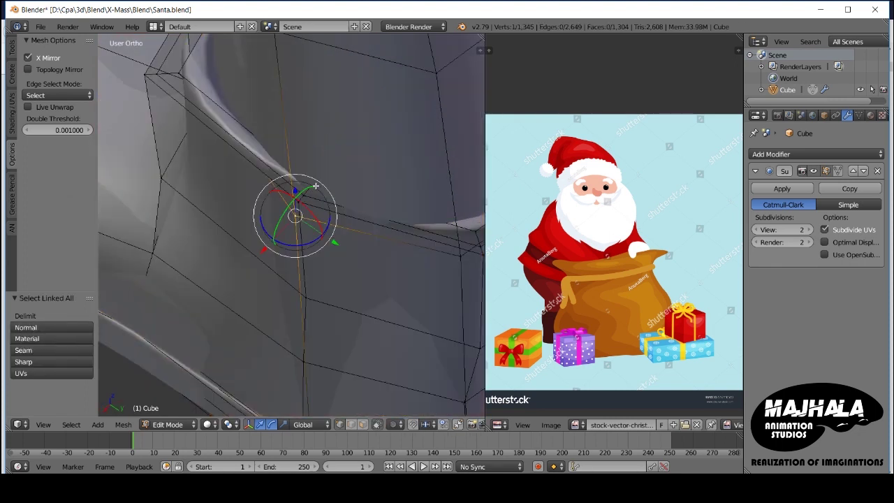
{"action": "key", "text": "z"}
{"action": "scroll", "coordinate": [305, 200], "scroll_direction": "down", "scroll_amount": 3}
{"action": "right_click", "coordinate": [305, 200], "text": "alt"}
{"action": "mouse_move", "coordinate": [305, 199]}
{"action": "middle_mouse_down"}
{"action": "mouse_move", "coordinate": [307, 191]}
{"action": "mouse_move", "coordinate": [318, 210]}
{"action": "middle_mouse_up"}
{"action": "right_click", "coordinate": [307, 209], "text": "alt"}
{"action": "key", "text": "z"}
{"action": "key", "text": "g"}
{"action": "left_click", "coordinate": [246, 252]}
Step: Add another boot loop, shift the loops −0.003 along X, and preview the boots
{"action": "middle_click_drag", "start_coordinate": [246, 252], "coordinate": [375, 257]}
{"action": "key", "text": "z"}
{"action": "right_click", "coordinate": [297, 244], "text": "alt+shift"}
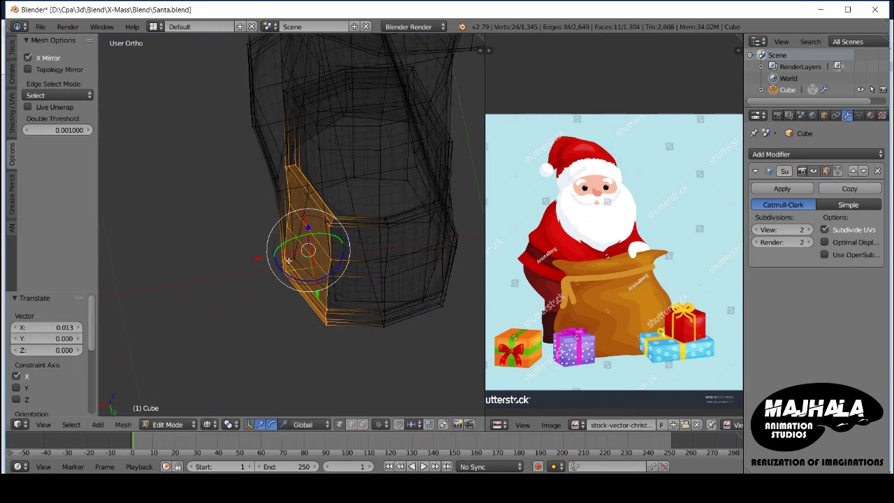
{"action": "key", "text": "g"}
{"action": "left_click", "coordinate": [261, 257]}
{"action": "key", "text": "z"}
{"action": "middle_click_drag", "start_coordinate": [262, 257], "coordinate": [333, 220]}
{"action": "key", "text": "Tab"}
{"action": "scroll", "coordinate": [333, 220], "scroll_direction": "down", "scroll_amount": 3}
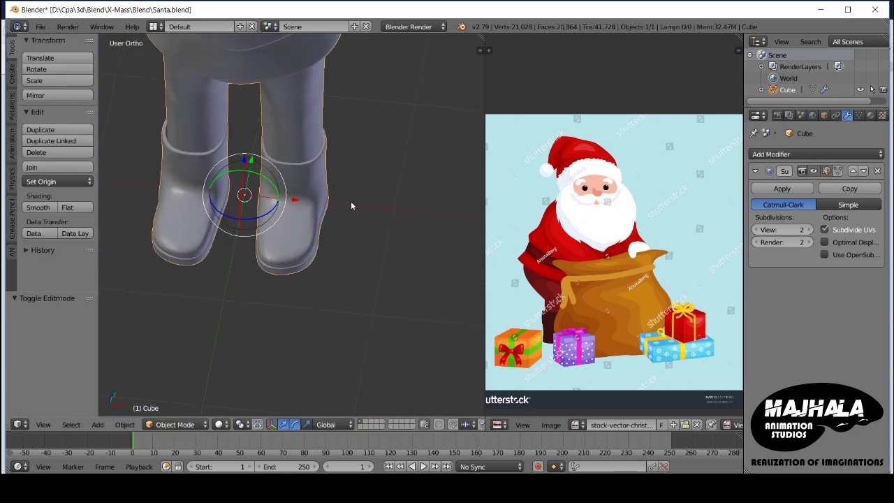
{"action": "key", "text": "Tab"}
{"action": "scroll", "coordinate": [341, 196], "scroll_direction": "up", "scroll_amount": 3}
Step: Clear the boot selection and review the figure from the front
{"action": "key", "text": "z"}
{"action": "right_click", "coordinate": [320, 186], "text": "alt"}
{"action": "key", "text": "z"}
{"action": "key", "text": "z"}
{"action": "key", "text": "Escape"}
{"action": "key", "text": "z"}
{"action": "mouse_move", "coordinate": [216, 177]}
{"action": "middle_mouse_down"}
{"action": "mouse_move", "coordinate": [313, 210]}
{"action": "mouse_move", "coordinate": [329, 195]}
{"action": "middle_mouse_up"}
{"action": "scroll", "coordinate": [329, 195], "scroll_direction": "up", "scroll_amount": 2}
{"action": "key", "text": "Tab"}
{"action": "scroll", "coordinate": [314, 218], "scroll_direction": "down", "scroll_amount": 3}
{"action": "scroll", "coordinate": [314, 218], "scroll_direction": "down", "scroll_amount": 2}
{"action": "scroll", "coordinate": [333, 161], "scroll_direction": "up", "scroll_amount": 2}
{"action": "key", "text": "KP_1"}
{"action": "scroll", "coordinate": [283, 242], "scroll_direction": "up", "scroll_amount": 2}
Step: Raise the belt's front centre lower edge slightly along Z
{"action": "key", "text": "Tab"}
{"action": "scroll", "coordinate": [284, 247], "scroll_direction": "up", "scroll_amount": 5}
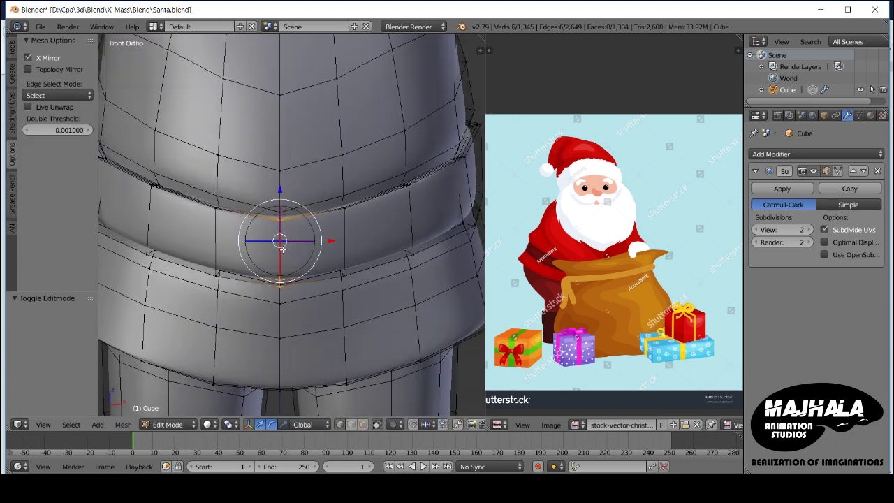
{"action": "left_click", "coordinate": [284, 203]}
{"action": "key", "text": "g"}
{"action": "key", "text": "z"}
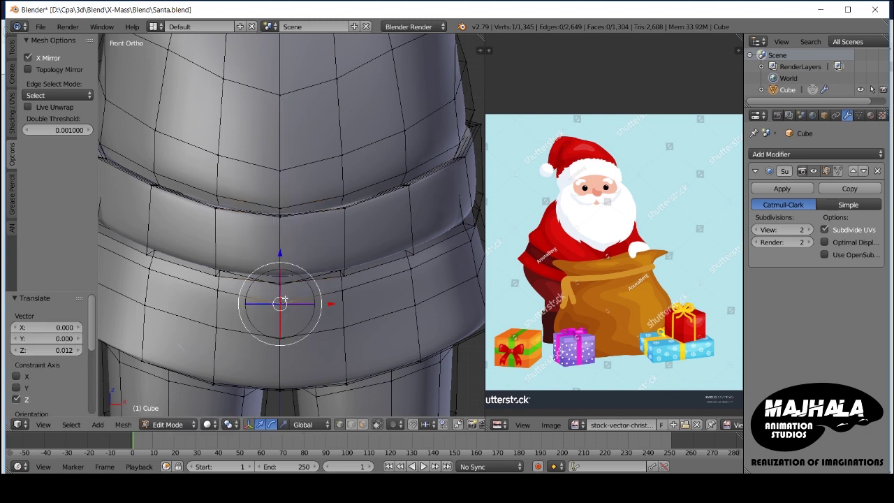
{"action": "middle_click_drag", "start_coordinate": [272, 231], "coordinate": [272, 300]}
{"action": "key", "text": "KP_1"}
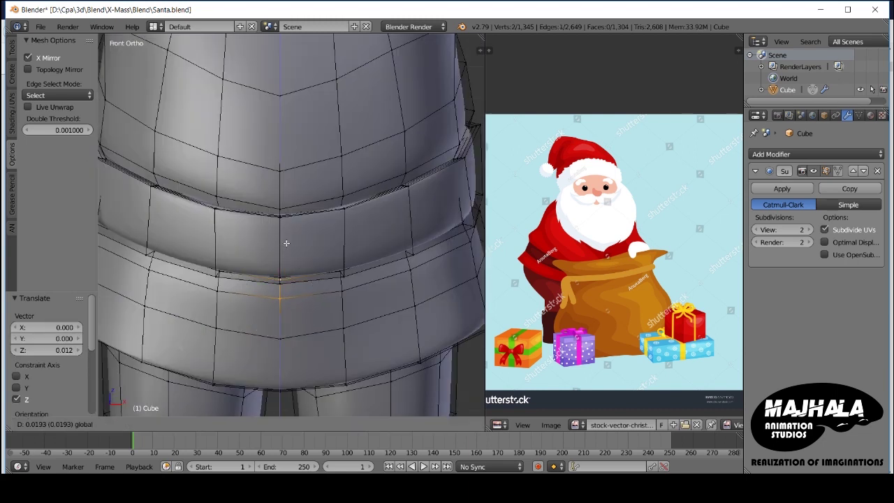
{"action": "left_click", "coordinate": [285, 243]}
{"action": "key", "text": "Tab"}
{"action": "scroll", "coordinate": [287, 258], "scroll_direction": "down", "scroll_amount": 3}
{"action": "scroll", "coordinate": [282, 205], "scroll_direction": "down", "scroll_amount": 2}
{"action": "scroll", "coordinate": [298, 202], "scroll_direction": "up", "scroll_amount": 3}
{"action": "scroll", "coordinate": [309, 213], "scroll_direction": "down", "scroll_amount": 1}
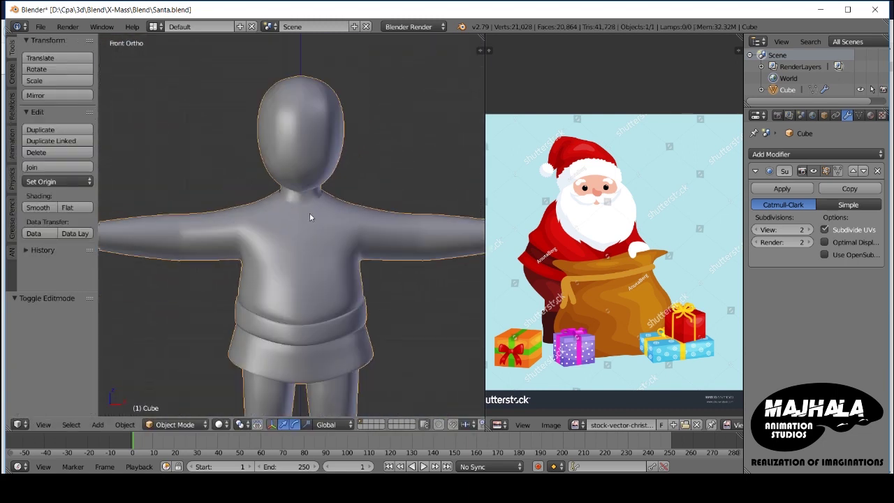
Step: Save the Santa file with Ctrl+S, overwriting the existing version
{"action": "key", "text": "ctrl+s"}
{"action": "left_click", "coordinate": [309, 212]}
{"action": "scroll", "coordinate": [310, 212], "scroll_direction": "down", "scroll_amount": 6}
{"action": "scroll", "coordinate": [314, 205], "scroll_direction": "up", "scroll_amount": 2}
{"action": "scroll", "coordinate": [317, 199], "scroll_direction": "up", "scroll_amount": 5}
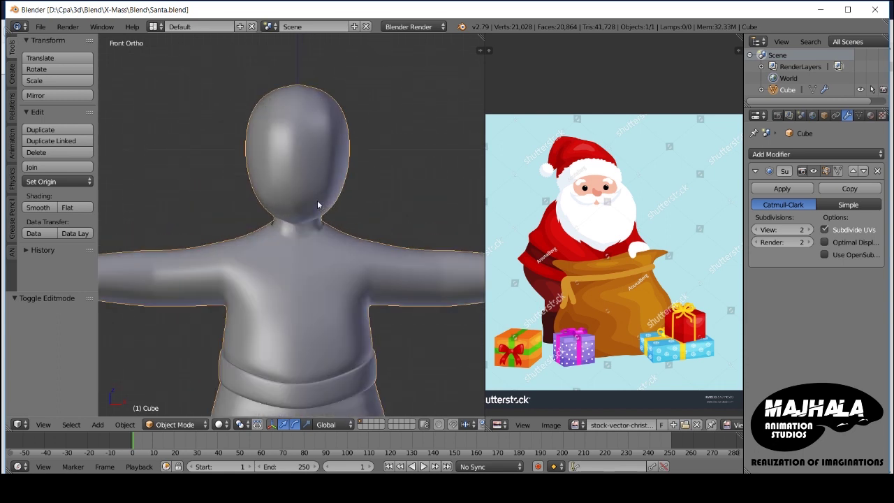
{"action": "key", "text": "Tab"}
{"action": "scroll", "coordinate": [317, 202], "scroll_direction": "up", "scroll_amount": 3}
Step: Snap the 3D cursor to a neck vertex and add a cube there
{"action": "scroll", "coordinate": [307, 206], "scroll_direction": "down", "scroll_amount": 1}
{"action": "right_click", "coordinate": [300, 206]}
{"action": "key", "text": "shift+s"}
{"action": "left_click", "coordinate": [349, 250]}
{"action": "key", "text": "shift+a"}
{"action": "left_click", "coordinate": [320, 228]}
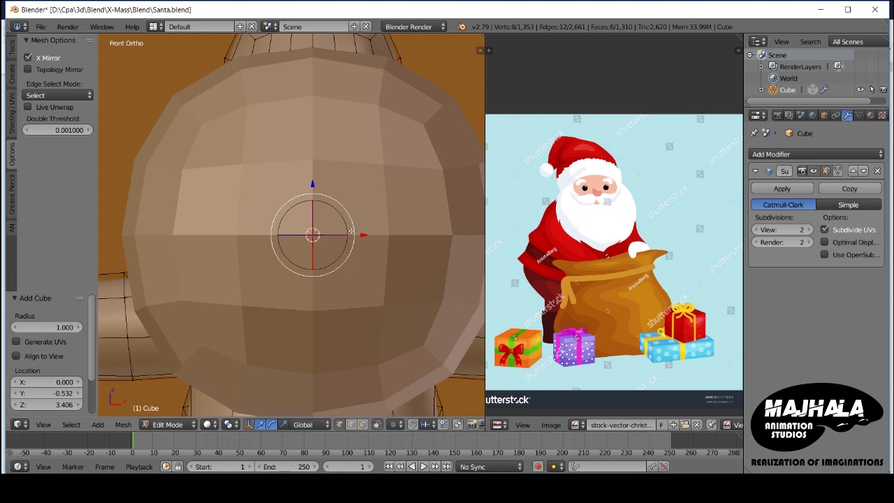
Step: Shrink the new cube to about half size and hide the body mesh in side view
{"action": "scroll", "coordinate": [363, 238], "scroll_direction": "down", "scroll_amount": 5}
{"action": "key", "text": "s"}
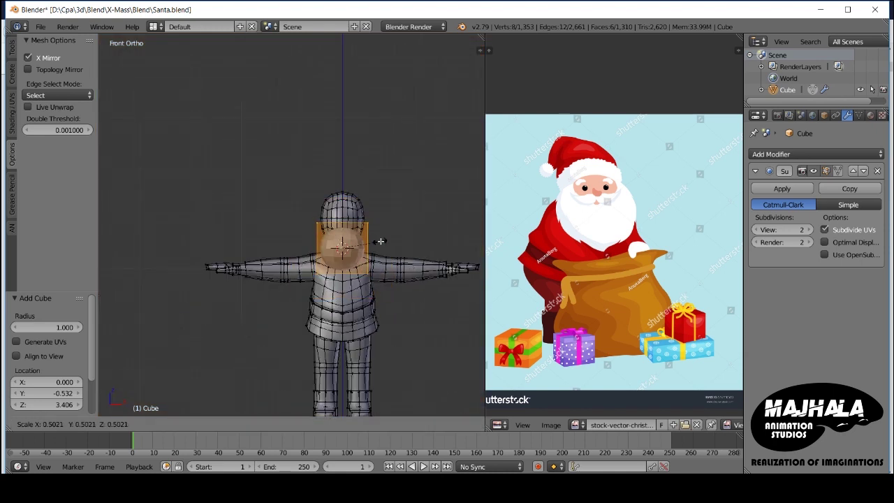
{"action": "left_click", "coordinate": [383, 242]}
{"action": "scroll", "coordinate": [377, 237], "scroll_direction": "up", "scroll_amount": 3}
{"action": "key", "text": "KP_3"}
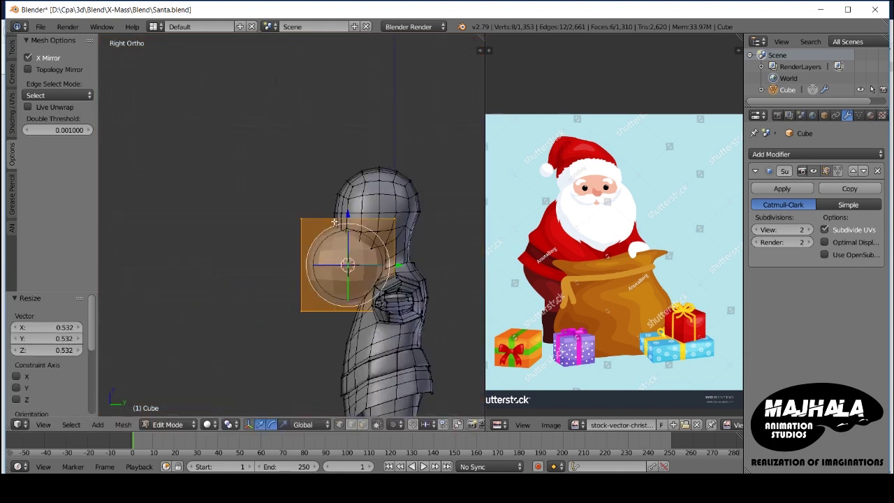
{"action": "key", "text": "ctrl+i"}
{"action": "key", "text": "h"}
Step: Select faces of the cube and delete them
{"action": "key", "text": "c"}
{"action": "left_click_drag", "start_coordinate": [338, 217], "coordinate": [264, 229]}
{"action": "key", "text": "Escape"}
{"action": "key", "text": "x"}
{"action": "left_click", "coordinate": [218, 177]}
{"action": "scroll", "coordinate": [359, 246], "scroll_direction": "up", "scroll_amount": 3}
Step: Try dropping the cube's top corner vertex to slant an edge, then undo it
{"action": "left_click_drag", "start_coordinate": [389, 249], "coordinate": [412, 209]}
{"action": "key", "text": "Escape"}
{"action": "key", "text": "g"}
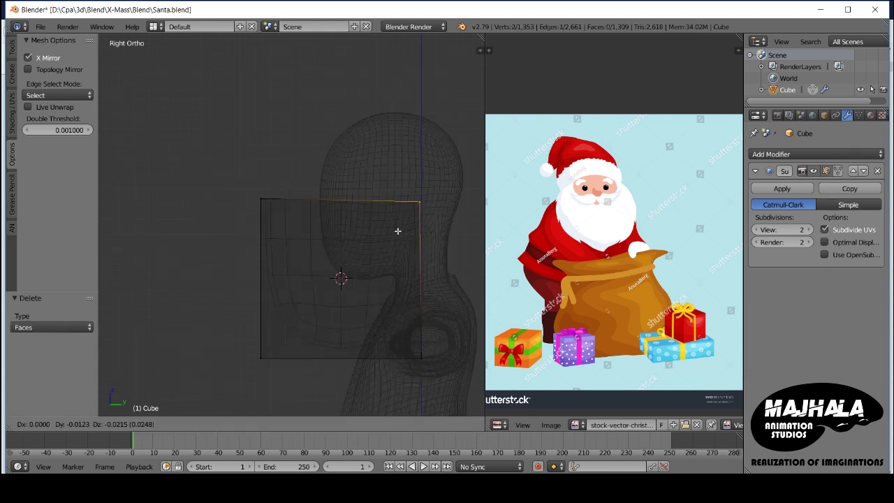
{"action": "key", "text": "Escape"}
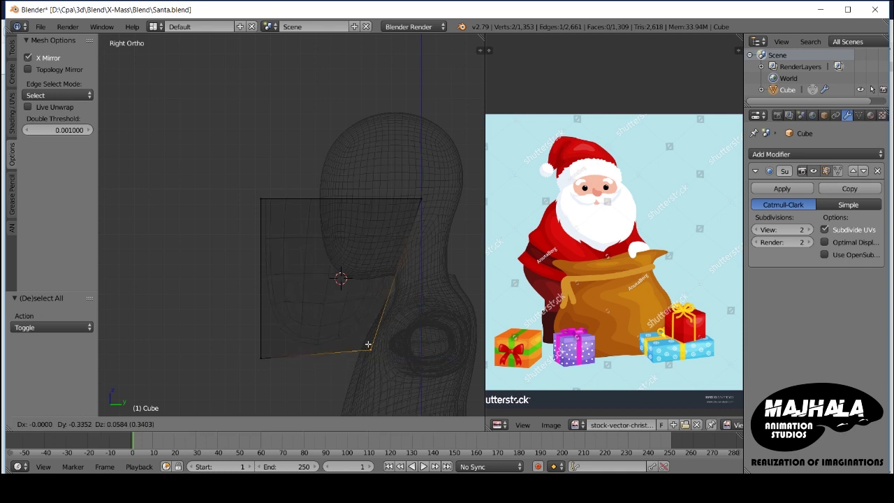
{"action": "left_click", "coordinate": [376, 349]}
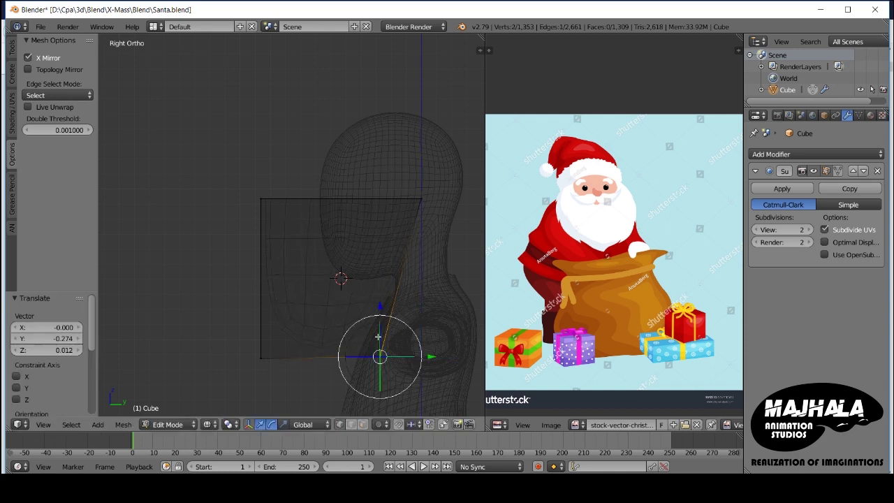
{"action": "left_click", "coordinate": [438, 211]}
{"action": "right_click", "coordinate": [259, 200]}
{"action": "key", "text": "ctrl+z"}
Step: Reshape the beard flap by moving one of its vertices in side view
{"action": "key", "text": "KP_1"}
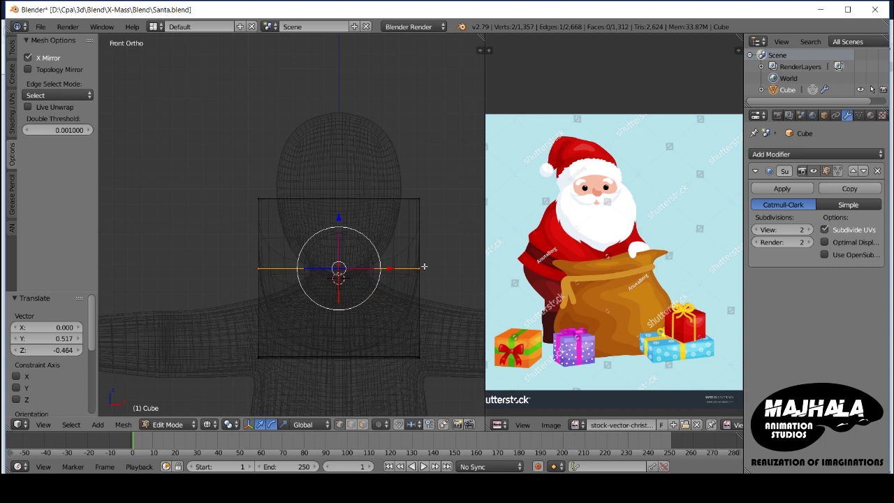
{"action": "left_click", "coordinate": [370, 271]}
{"action": "middle_click_drag", "start_coordinate": [370, 271], "coordinate": [352, 266]}
{"action": "key", "text": "z"}
{"action": "key", "text": "KP_3"}
{"action": "key", "text": "z"}
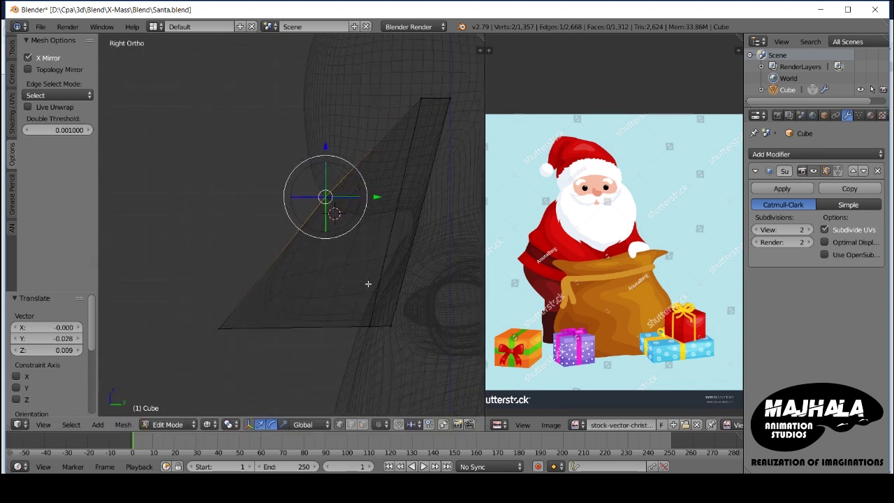
{"action": "key", "text": "a"}
{"action": "right_click", "coordinate": [291, 320]}
{"action": "key", "text": "ctrl+z"}
{"action": "key", "text": "g"}
{"action": "left_click", "coordinate": [330, 321]}
Step: Lift two flap vertices upward and reposition the flap edge
{"action": "key", "text": "a"}
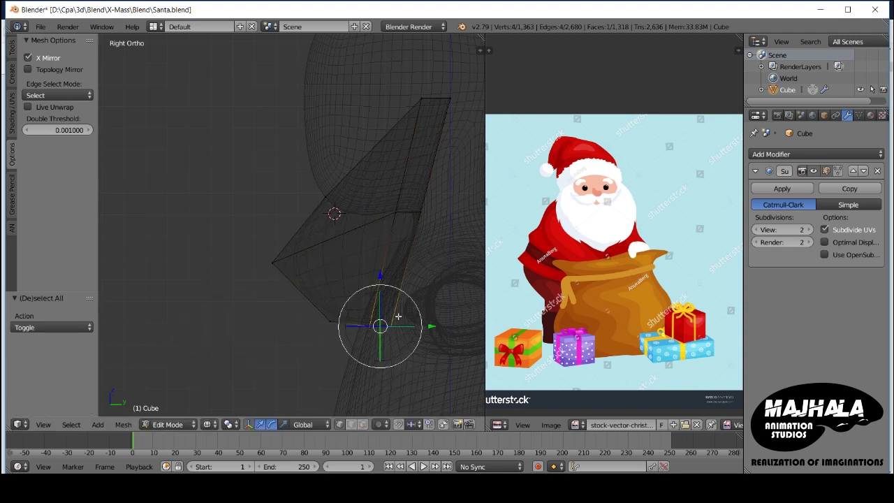
{"action": "key", "text": "a"}
{"action": "key", "text": "c"}
{"action": "left_click_drag", "start_coordinate": [335, 303], "coordinate": [385, 316]}
{"action": "key", "text": "g"}
{"action": "left_click", "coordinate": [402, 295]}
{"action": "key", "text": "a"}
{"action": "key", "text": "c"}
{"action": "left_click", "coordinate": [349, 317]}
Step: Scale the beard piece's selection along X in front view
{"action": "key", "text": "KP_1"}
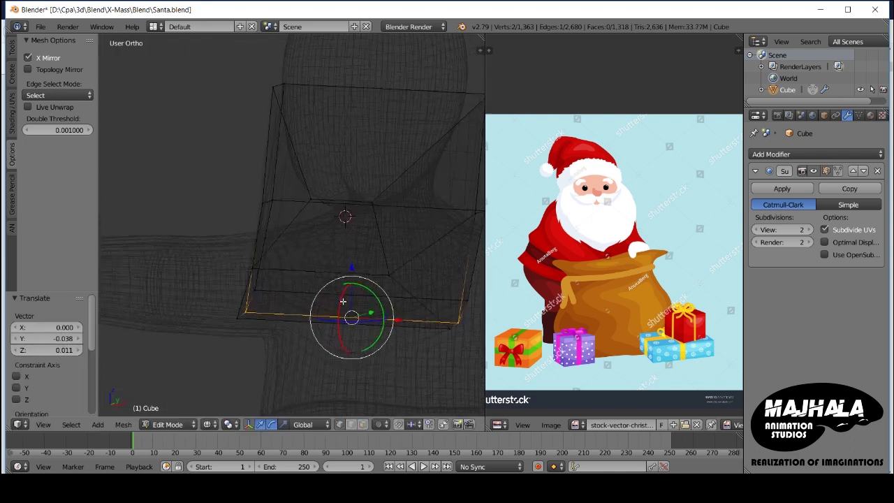
{"action": "key", "text": "s"}
{"action": "key", "text": "x"}
{"action": "key", "text": "z"}
{"action": "middle_click_drag", "start_coordinate": [405, 316], "coordinate": [295, 279]}
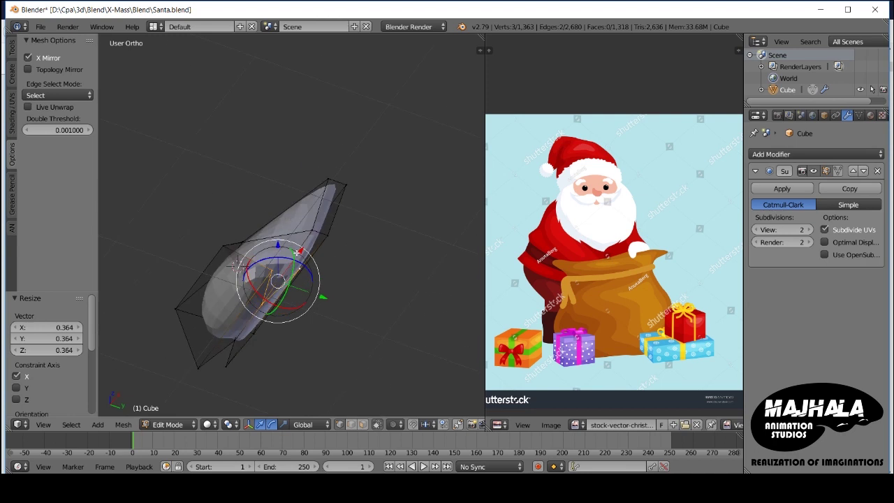
{"action": "key", "text": "KP_1"}
{"action": "key", "text": "s"}
{"action": "key", "text": "x"}
Step: Raise the bottom edge of the piece and select the V-shaped bottom edge
{"action": "key", "text": "g"}
{"action": "key", "text": "z"}
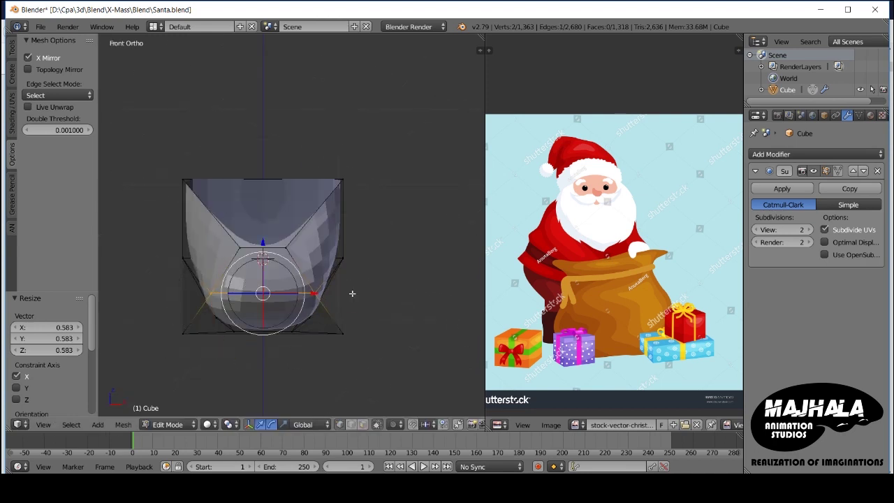
{"action": "key", "text": "z"}
{"action": "right_click", "coordinate": [263, 247]}
{"action": "key", "text": "x"}
{"action": "key", "text": "z"}
{"action": "mouse_move", "coordinate": [279, 208]}
{"action": "middle_mouse_down"}
{"action": "mouse_move", "coordinate": [386, 252]}
{"action": "mouse_move", "coordinate": [205, 223]}
{"action": "middle_mouse_up"}
{"action": "key", "text": "KP_1"}
Step: Return to Object Mode and exit local view to see the whole Santa figure
{"action": "key", "text": "Tab"}
{"action": "key", "text": "Tab"}
{"action": "key", "text": "Tab"}
{"action": "key", "text": "KP_Divide"}
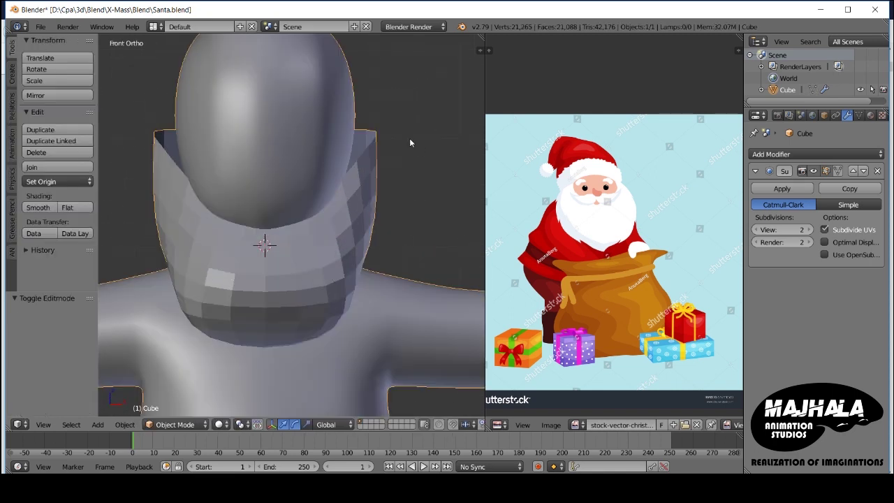
Step: Isolate the beard piece in local view and scale it down slightly
{"action": "key", "text": "KP_Divide"}
{"action": "key", "text": "Tab"}
{"action": "key", "text": "s"}
{"action": "left_click", "coordinate": [405, 183]}
{"action": "middle_click_drag", "start_coordinate": [405, 183], "coordinate": [403, 241]}
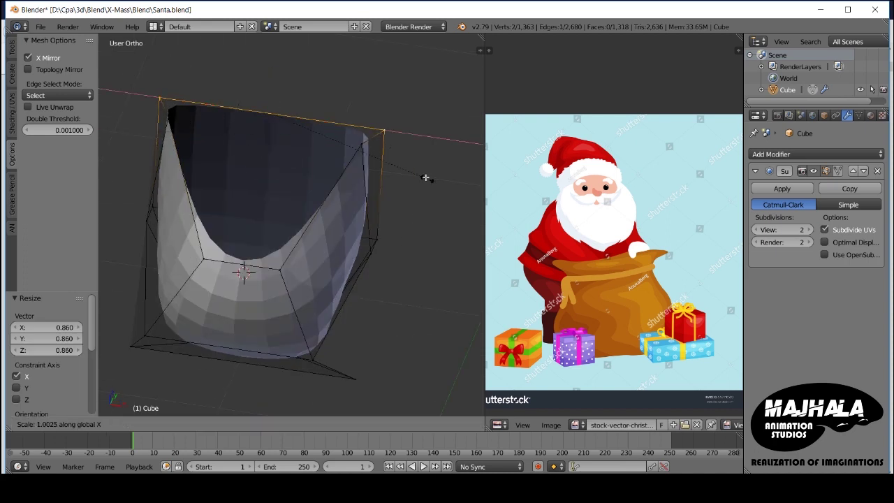
{"action": "key", "text": "KP_1"}
Step: Reveal the hidden head and body, then narrow the beard's top loop along X
{"action": "key", "text": "alt+h"}
{"action": "right_click", "coordinate": [347, 203], "text": "alt"}
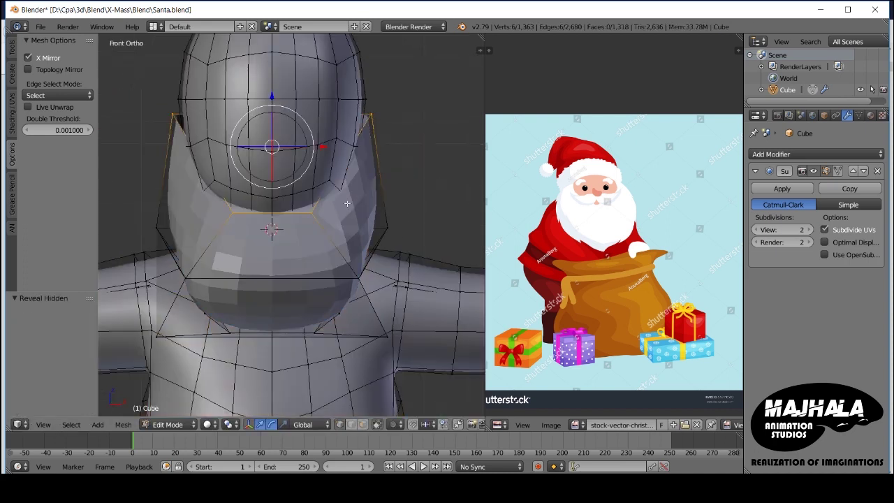
{"action": "key", "text": "z"}
{"action": "key", "text": "s"}
{"action": "key", "text": "x"}
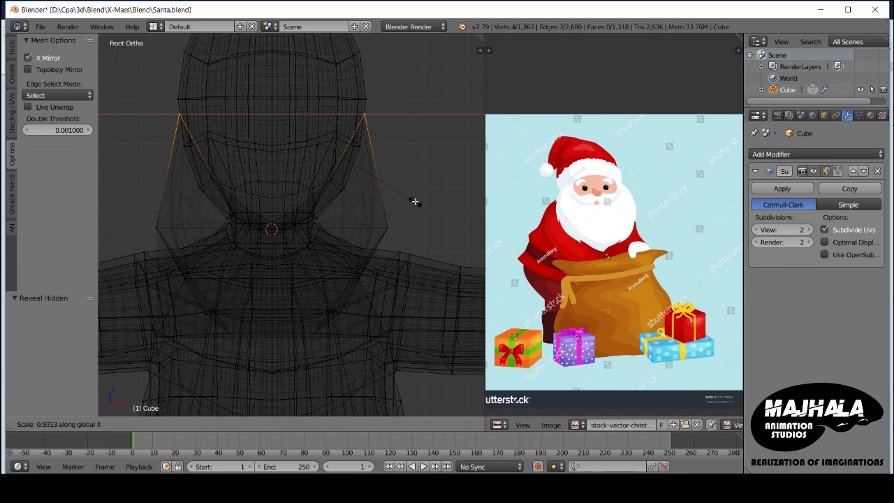
{"action": "left_click", "coordinate": [413, 199]}
{"action": "key", "text": "z"}
{"action": "middle_click_drag", "start_coordinate": [412, 199], "coordinate": [404, 222]}
Step: In side view, pull the beard's chin-side edge back toward the face
{"action": "key", "text": "KP_3"}
{"action": "key", "text": "z"}
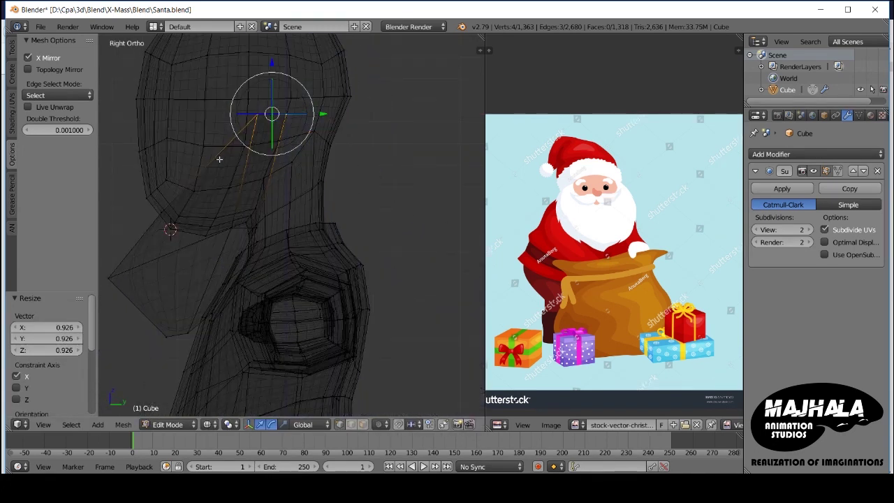
{"action": "middle_click_drag", "start_coordinate": [256, 129], "coordinate": [286, 133], "text": "shift"}
{"action": "right_click", "coordinate": [239, 239]}
{"action": "middle_click_drag", "start_coordinate": [293, 217], "coordinate": [312, 228], "text": "shift"}
{"action": "key", "text": "g"}
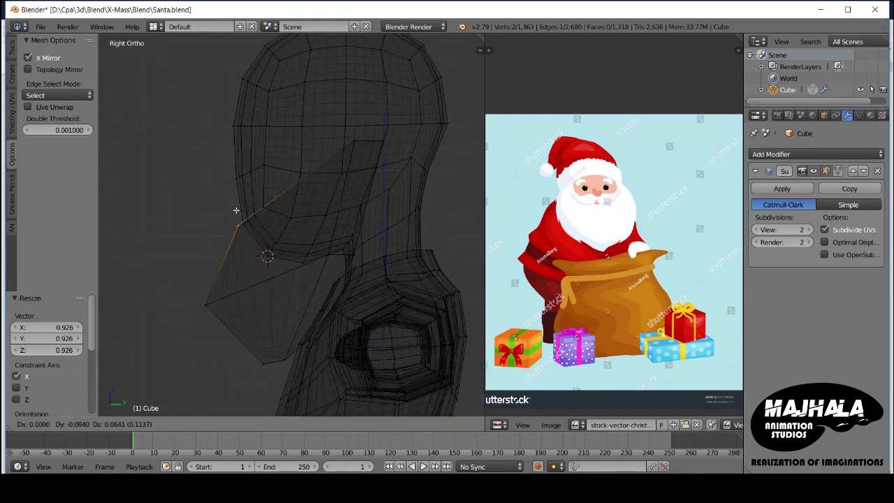
{"action": "left_click", "coordinate": [235, 203]}
Step: Leave Edit Mode and inspect the fitted beard from front and side
{"action": "key", "text": "KP_1"}
{"action": "key", "text": "z"}
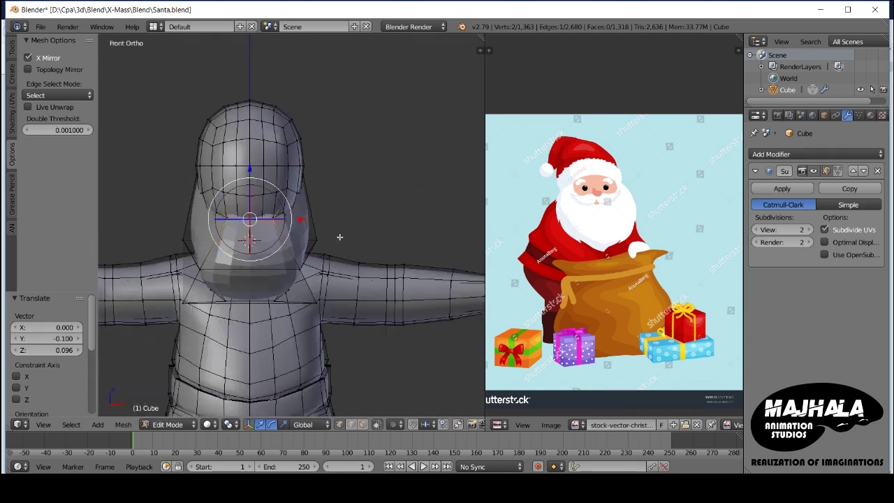
{"action": "key", "text": "Tab"}
{"action": "mouse_move", "coordinate": [293, 242]}
{"action": "middle_mouse_down"}
{"action": "mouse_move", "coordinate": [227, 247]}
{"action": "mouse_move", "coordinate": [268, 252]}
{"action": "middle_mouse_up"}
{"action": "key", "text": "KP_3"}
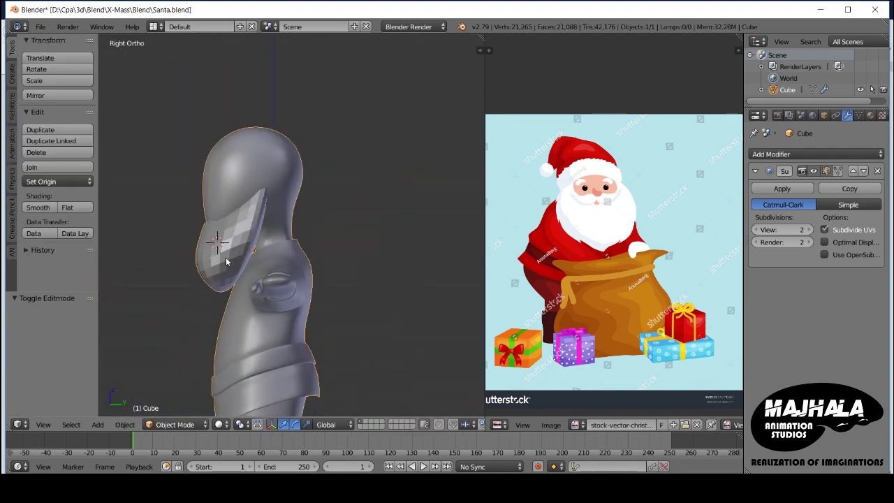
{"action": "scroll", "coordinate": [237, 259], "scroll_direction": "down", "scroll_amount": 4}
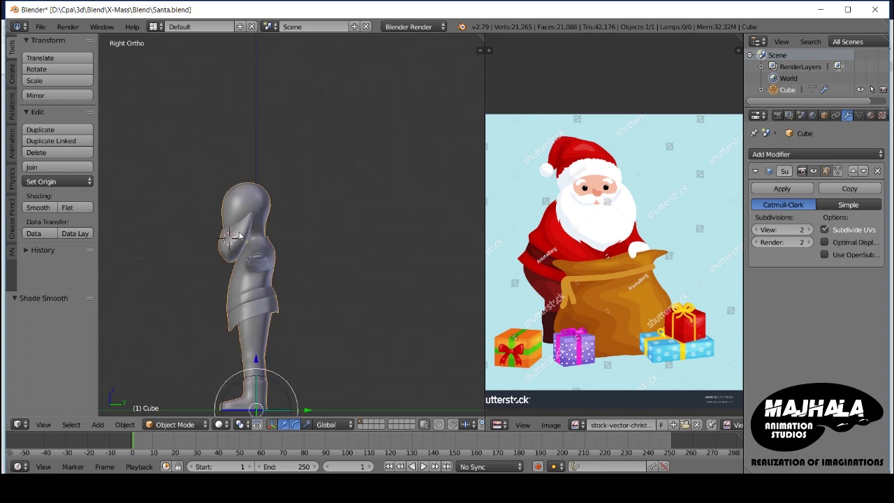
Step: Add a loop cut near the neck and slide the new edge loop lower
{"action": "key", "text": "KP_1"}
{"action": "scroll", "coordinate": [259, 251], "scroll_direction": "up", "scroll_amount": 3}
{"action": "key", "text": "Tab"}
{"action": "scroll", "coordinate": [266, 249], "scroll_direction": "up", "scroll_amount": 2}
{"action": "key", "text": "ctrl+r"}
{"action": "left_click", "coordinate": [253, 203]}
{"action": "key", "text": "z"}
{"action": "mouse_move", "coordinate": [253, 210]}
{"action": "middle_mouse_down"}
{"action": "mouse_move", "coordinate": [350, 230]}
{"action": "mouse_move", "coordinate": [296, 274]}
{"action": "middle_mouse_up"}
{"action": "scroll", "coordinate": [296, 275], "scroll_direction": "up", "scroll_amount": 2}
{"action": "key", "text": "KP_3"}
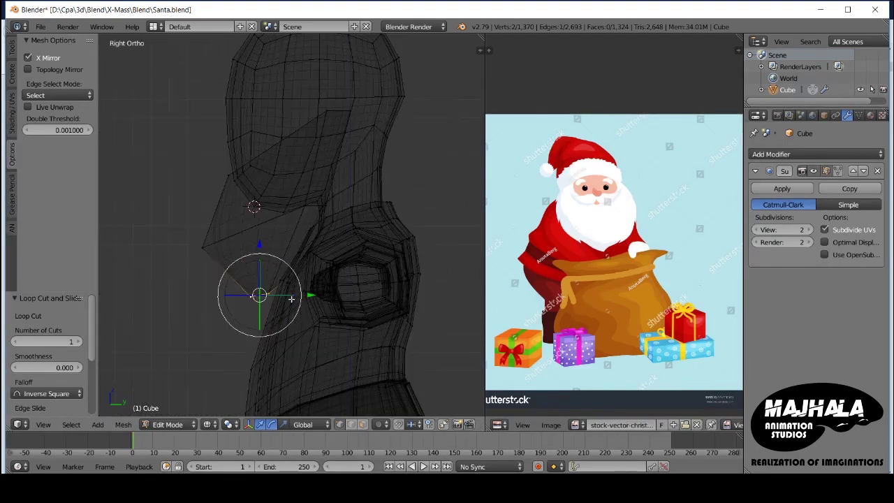
{"action": "key", "text": "z"}
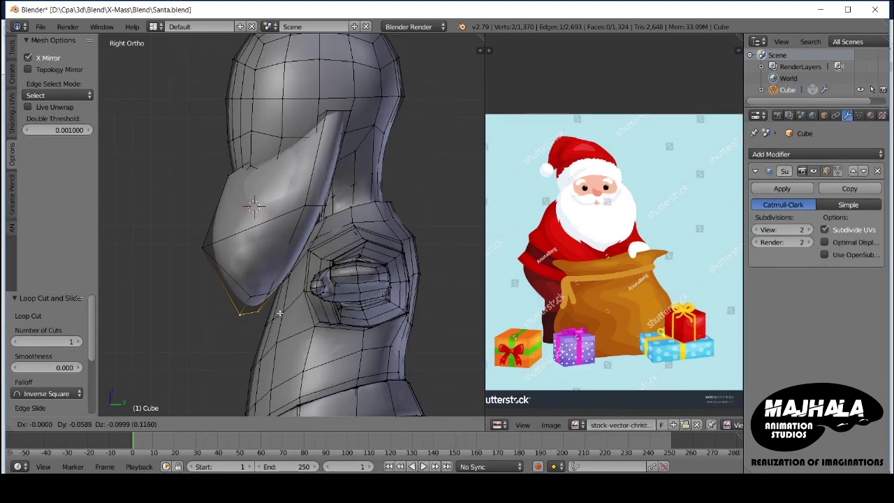
{"action": "left_click", "coordinate": [280, 313]}
{"action": "key", "text": "KP_1"}
{"action": "left_click", "coordinate": [261, 290]}
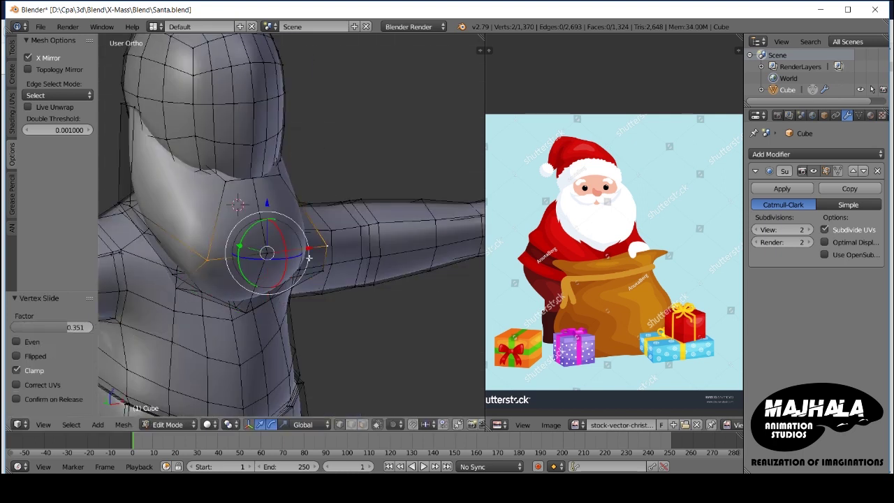
{"action": "left_click", "coordinate": [302, 234]}
Step: Vertex-slide a left-side vertex and nudge the nearby lower vertices outward
{"action": "right_click", "coordinate": [191, 244]}
{"action": "key", "text": "shift+v"}
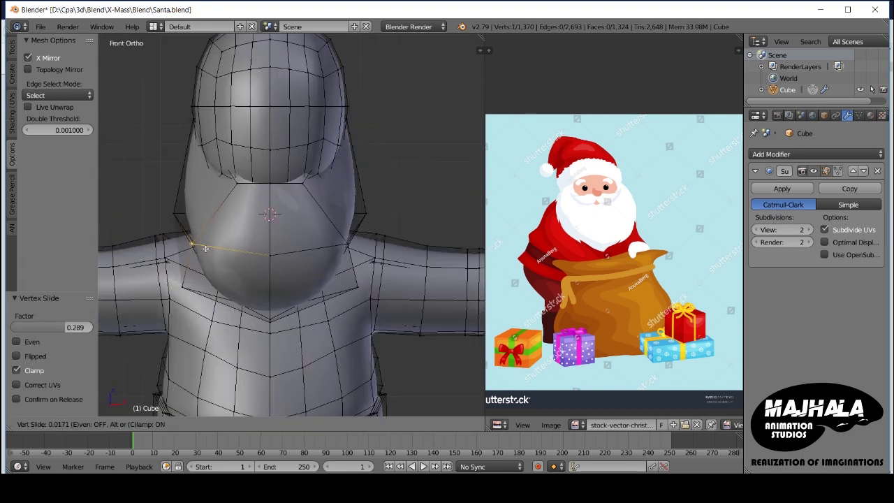
{"action": "mouse_move", "coordinate": [305, 246]}
{"action": "middle_mouse_down"}
{"action": "mouse_move", "coordinate": [313, 269]}
{"action": "mouse_move", "coordinate": [174, 215]}
{"action": "middle_mouse_up"}
{"action": "key", "text": "KP_1"}
{"action": "key", "text": "ctrl+r"}
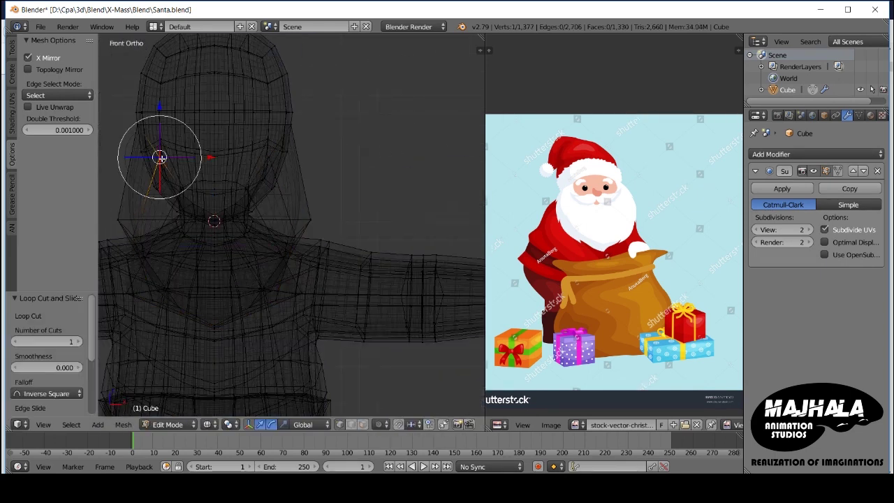
{"action": "left_click", "coordinate": [143, 171]}
{"action": "left_click", "coordinate": [141, 176]}
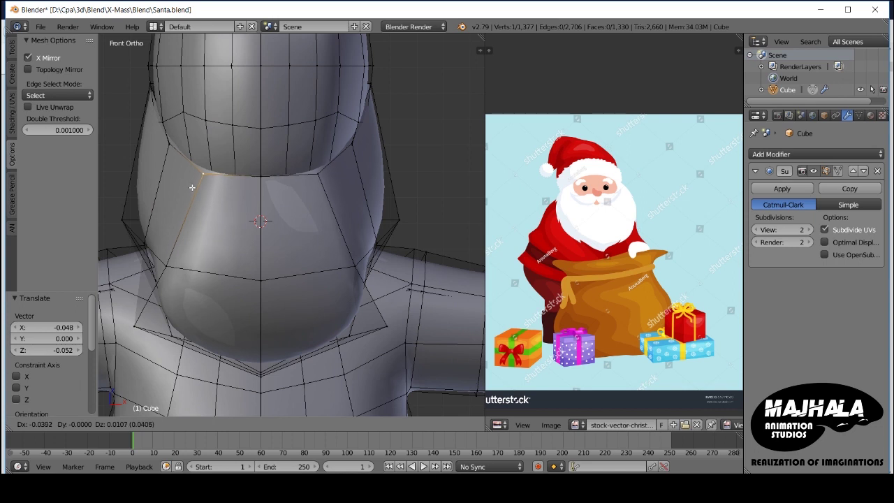
{"action": "key", "text": "ctrl+z"}
{"action": "key", "text": "ctrl+z"}
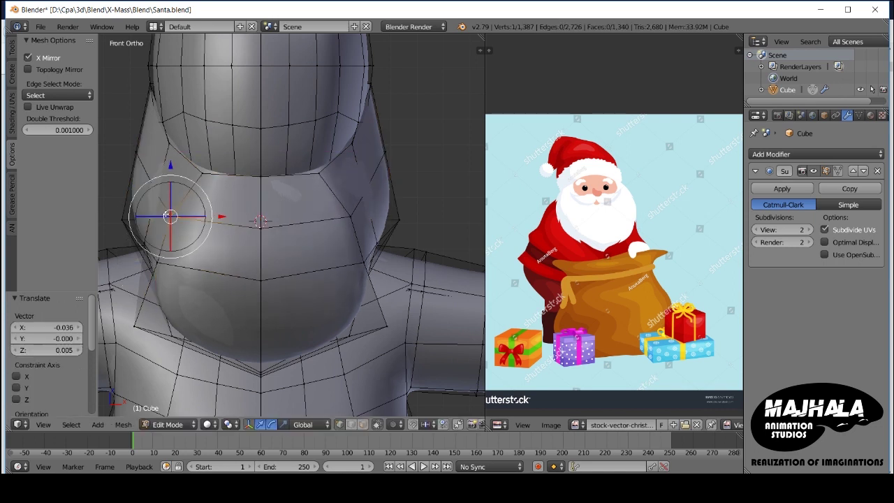
{"action": "left_click", "coordinate": [139, 194]}
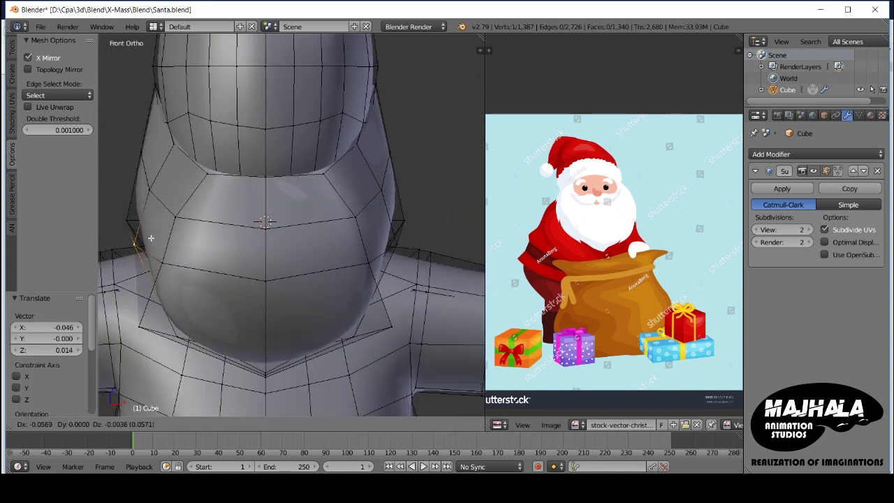
{"action": "left_click", "coordinate": [150, 238]}
{"action": "key", "text": "g"}
{"action": "left_click", "coordinate": [195, 326]}
{"action": "middle_click_drag", "start_coordinate": [194, 326], "coordinate": [248, 298]}
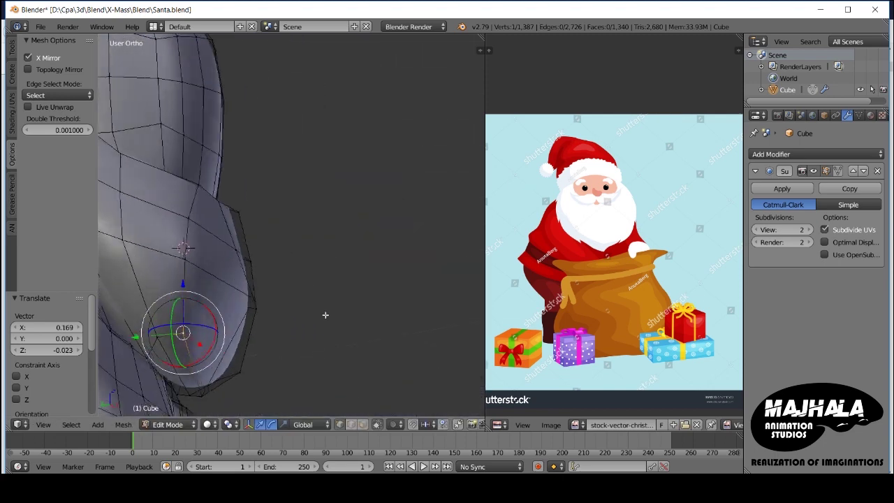
{"action": "left_click", "coordinate": [230, 266]}
{"action": "middle_click_drag", "start_coordinate": [230, 266], "coordinate": [241, 247]}
{"action": "key", "text": "KP_1"}
Step: Reposition the shoulder-area vertex from the side view and slide another vertex along its edge
{"action": "key", "text": "g"}
{"action": "left_click", "coordinate": [230, 265]}
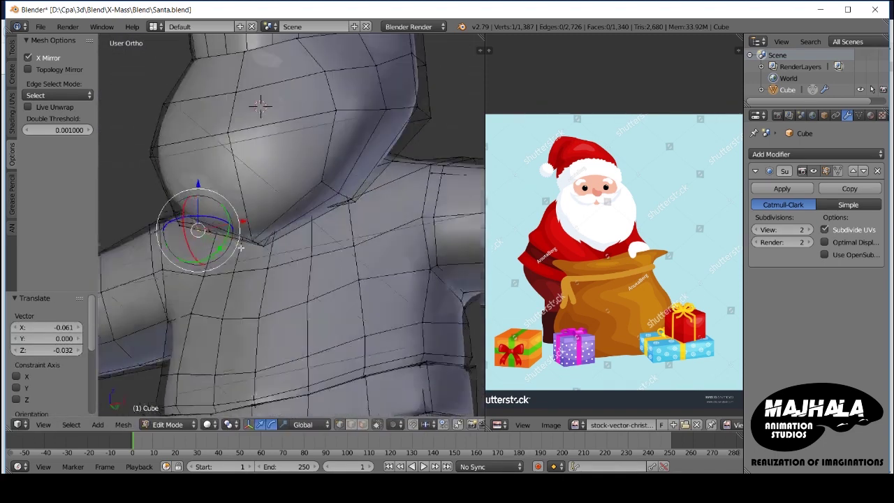
{"action": "key", "text": "KP_3"}
{"action": "right_click", "coordinate": [213, 278]}
{"action": "key", "text": "g"}
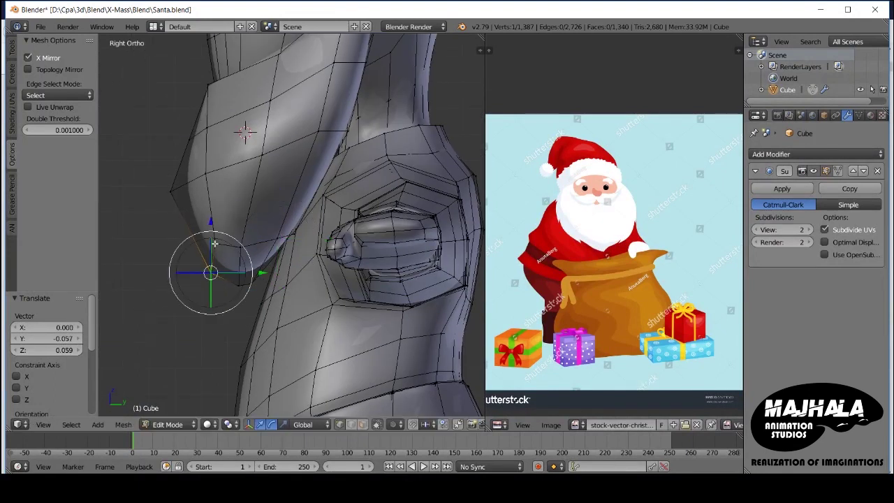
{"action": "left_click", "coordinate": [261, 276]}
{"action": "middle_click_drag", "start_coordinate": [261, 276], "coordinate": [302, 204], "text": "shift"}
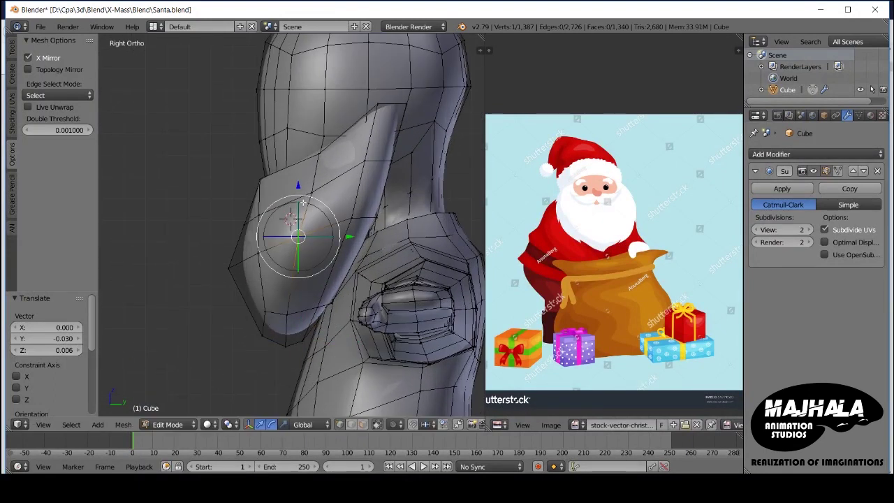
{"action": "left_click", "coordinate": [242, 222]}
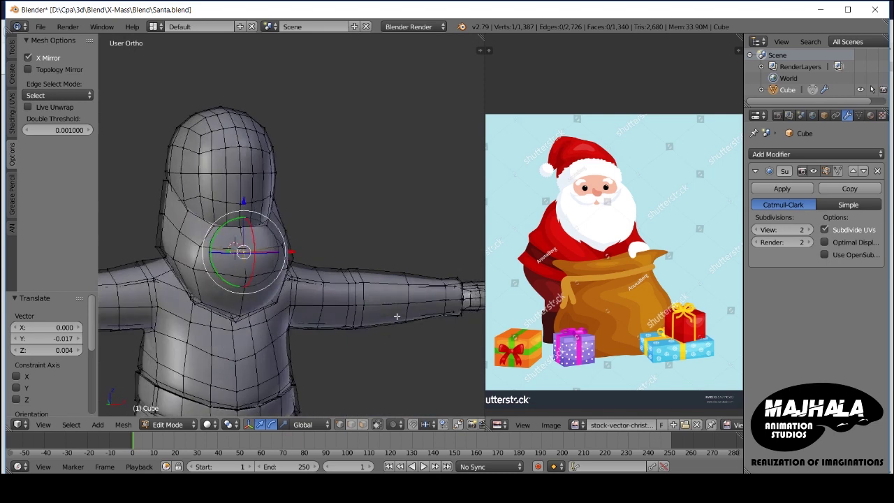
{"action": "mouse_move", "coordinate": [242, 222]}
{"action": "middle_mouse_down"}
{"action": "mouse_move", "coordinate": [216, 269]}
{"action": "mouse_move", "coordinate": [238, 269]}
{"action": "middle_mouse_up"}
{"action": "key", "text": "KP_7"}
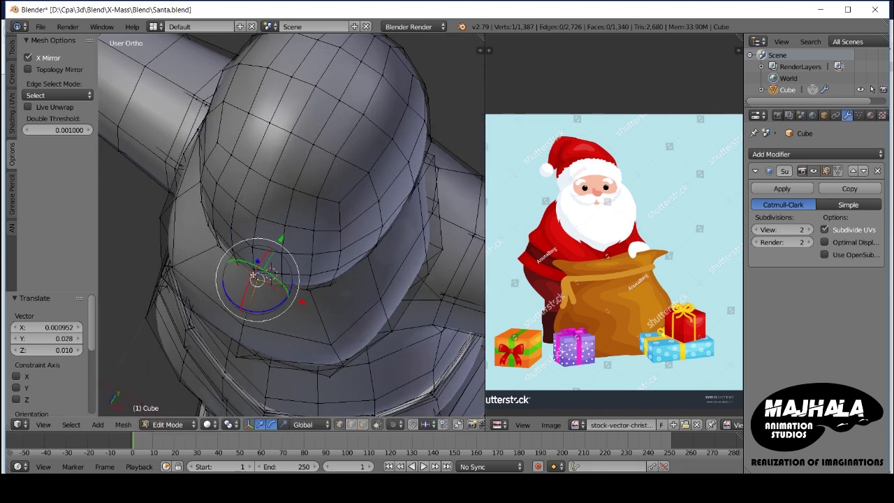
{"action": "key", "text": "KP_1"}
{"action": "key", "text": "g"}
{"action": "scroll", "coordinate": [299, 279], "scroll_direction": "down", "scroll_amount": 2}
{"action": "left_click", "coordinate": [300, 279]}
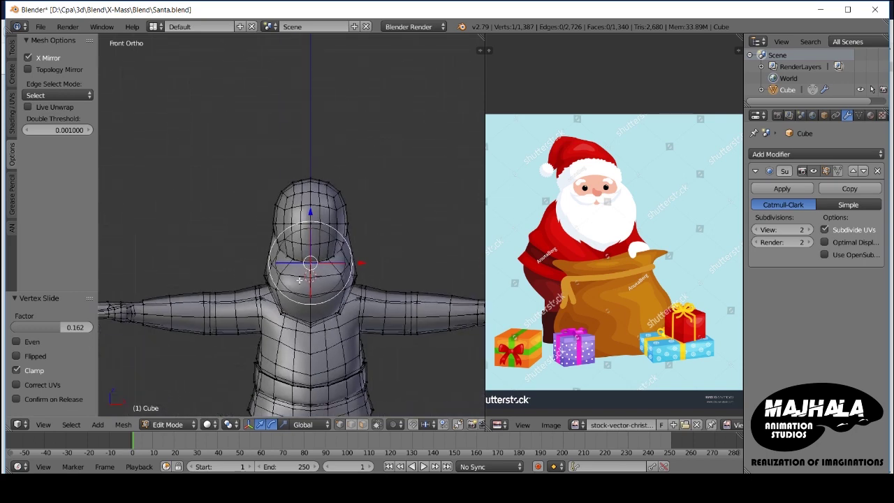
Step: Edge-slide a loop in wireframe view and adjust the selected neck vertices
{"action": "key", "text": "Tab"}
{"action": "mouse_move", "coordinate": [299, 280]}
{"action": "middle_mouse_down"}
{"action": "mouse_move", "coordinate": [399, 309]}
{"action": "mouse_move", "coordinate": [326, 299]}
{"action": "mouse_move", "coordinate": [340, 285]}
{"action": "mouse_move", "coordinate": [353, 322]}
{"action": "mouse_move", "coordinate": [356, 261]}
{"action": "mouse_move", "coordinate": [122, 257]}
{"action": "middle_mouse_up"}
{"action": "key", "text": "Tab"}
{"action": "key", "text": "z"}
{"action": "left_click", "coordinate": [333, 299]}
{"action": "left_click", "coordinate": [368, 310]}
{"action": "key", "text": "z"}
{"action": "key", "text": "Tab"}
{"action": "scroll", "coordinate": [180, 284], "scroll_direction": "up", "scroll_amount": 3}
{"action": "key", "text": "Tab"}
{"action": "mouse_move", "coordinate": [172, 241]}
{"action": "middle_mouse_down"}
{"action": "mouse_move", "coordinate": [157, 234]}
{"action": "mouse_move", "coordinate": [209, 259]}
{"action": "middle_mouse_up"}
{"action": "key", "text": "g"}
{"action": "left_click", "coordinate": [178, 217]}
{"action": "scroll", "coordinate": [224, 256], "scroll_direction": "down", "scroll_amount": 5}
{"action": "scroll", "coordinate": [231, 265], "scroll_direction": "down", "scroll_amount": 2}
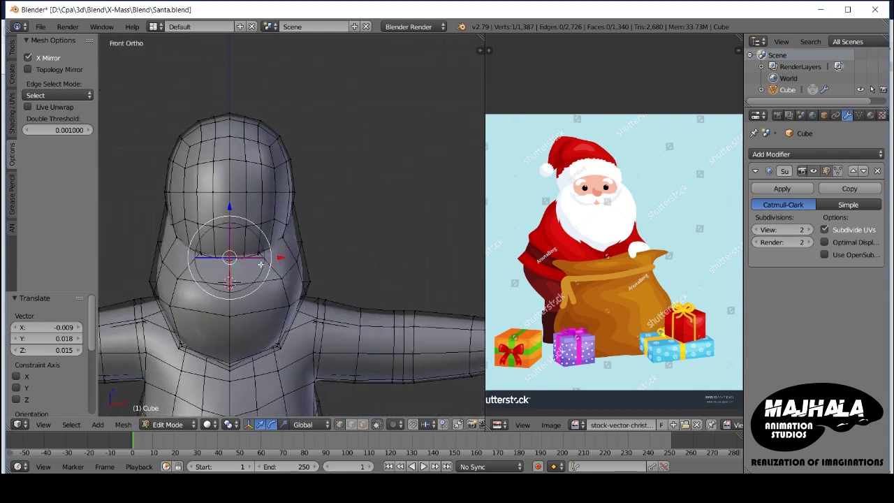
{"action": "key", "text": "Tab"}
Step: Refine a shoulder vertex position from the front view with proportional editing
{"action": "middle_click_drag", "start_coordinate": [262, 299], "coordinate": [325, 256]}
{"action": "key", "text": "KP_1"}
{"action": "scroll", "coordinate": [319, 259], "scroll_direction": "up", "scroll_amount": 1}
{"action": "key", "text": "Tab"}
{"action": "scroll", "coordinate": [325, 260], "scroll_direction": "up", "scroll_amount": 2}
{"action": "key", "text": "KP_1"}
{"action": "right_click", "coordinate": [303, 265]}
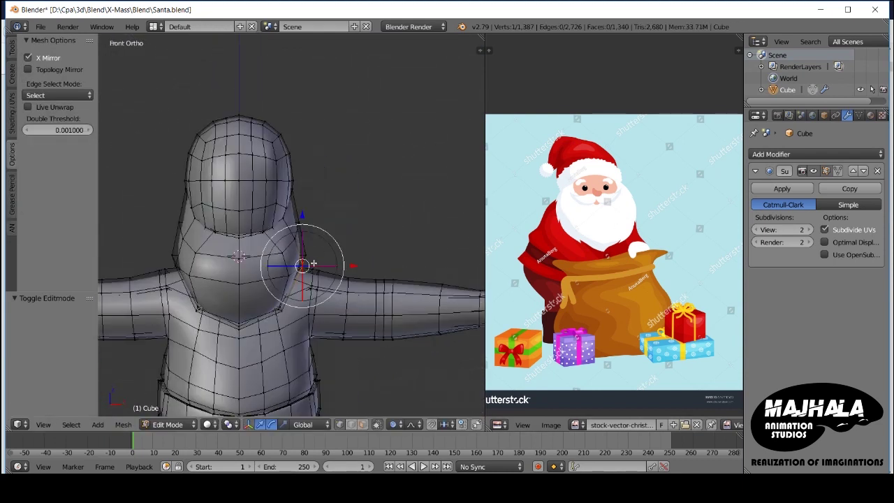
{"action": "left_click", "coordinate": [323, 263]}
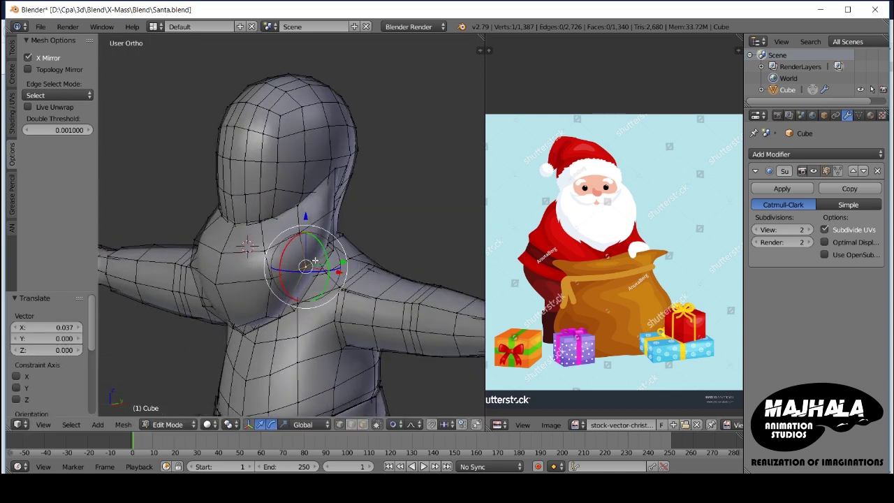
{"action": "scroll", "coordinate": [317, 255], "scroll_direction": "up", "scroll_amount": 1}
{"action": "scroll", "coordinate": [312, 246], "scroll_direction": "up", "scroll_amount": 1}
{"action": "left_click", "coordinate": [319, 242]}
{"action": "scroll", "coordinate": [319, 242], "scroll_direction": "down", "scroll_amount": 3}
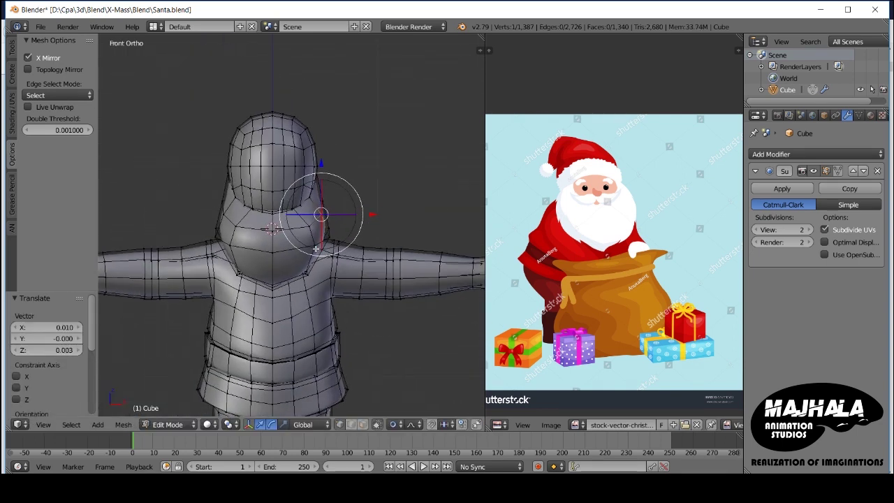
{"action": "key", "text": "Tab"}
Step: Move a selected beard vertex from the side view and check the shape from the front
{"action": "middle_click_drag", "start_coordinate": [256, 289], "coordinate": [231, 273]}
{"action": "key", "text": "KP_3"}
{"action": "key", "text": "Tab"}
{"action": "scroll", "coordinate": [231, 255], "scroll_direction": "up", "scroll_amount": 1}
{"action": "key", "text": "g"}
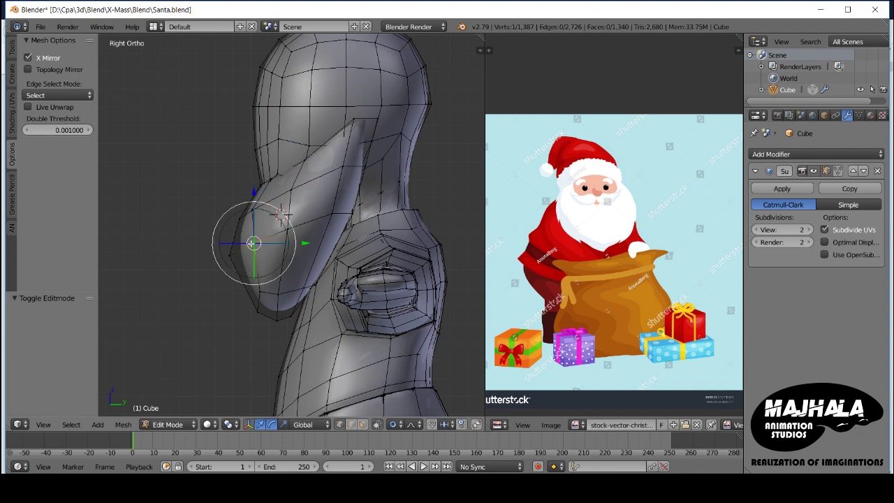
{"action": "scroll", "coordinate": [233, 261], "scroll_direction": "up", "scroll_amount": 4}
{"action": "left_click", "coordinate": [248, 248]}
{"action": "key", "text": "KP_1"}
{"action": "scroll", "coordinate": [238, 258], "scroll_direction": "down", "scroll_amount": 2}
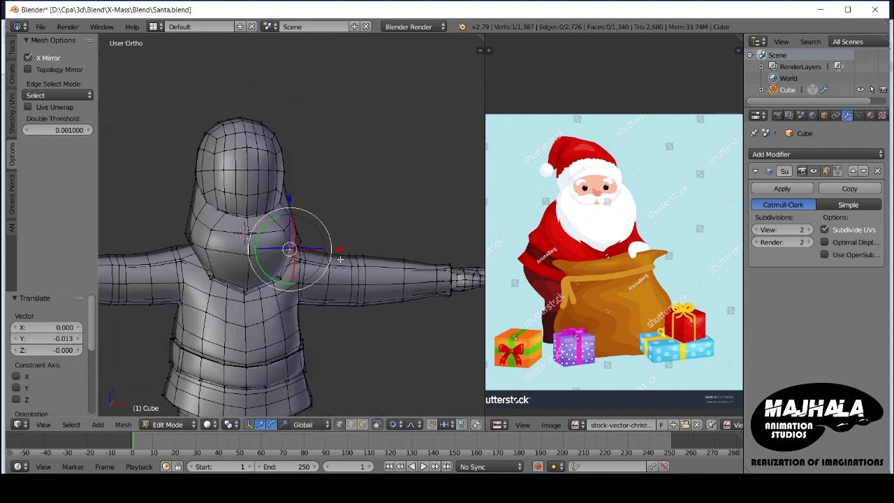
{"action": "key", "text": "KP_3"}
Step: Slide the beard vertices 0.112 and nudge them with a wider proportional falloff
{"action": "key", "text": "g"}
{"action": "middle_click_drag", "start_coordinate": [301, 244], "coordinate": [306, 270], "text": "shift"}
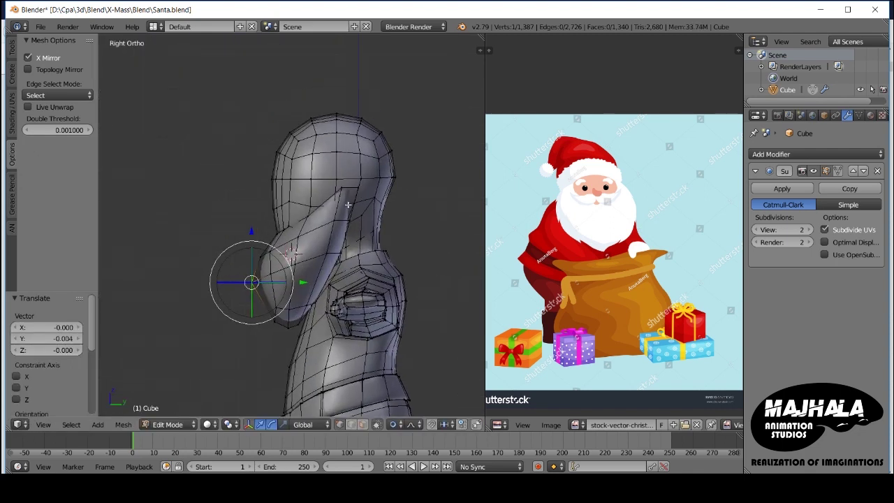
{"action": "scroll", "coordinate": [345, 190], "scroll_direction": "up", "scroll_amount": 1}
{"action": "scroll", "coordinate": [324, 288], "scroll_direction": "up", "scroll_amount": 2}
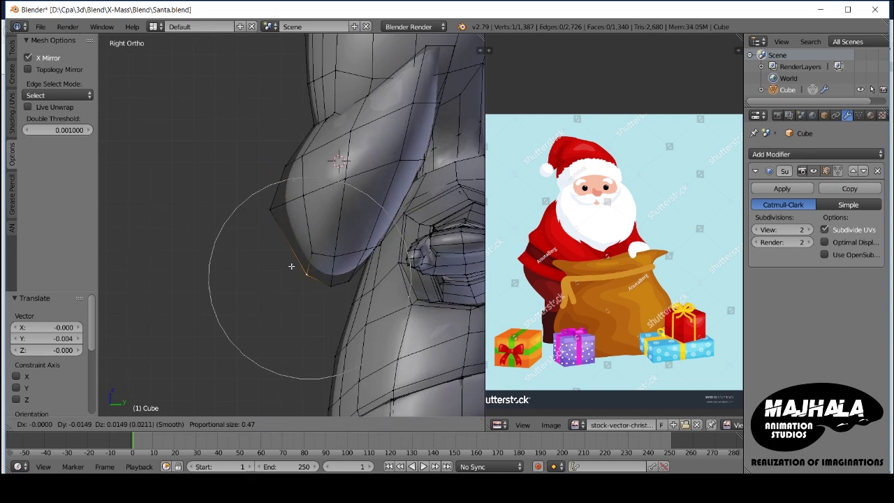
{"action": "left_click", "coordinate": [295, 259]}
{"action": "key", "text": "g"}
{"action": "scroll", "coordinate": [314, 198], "scroll_direction": "down", "scroll_amount": 3}
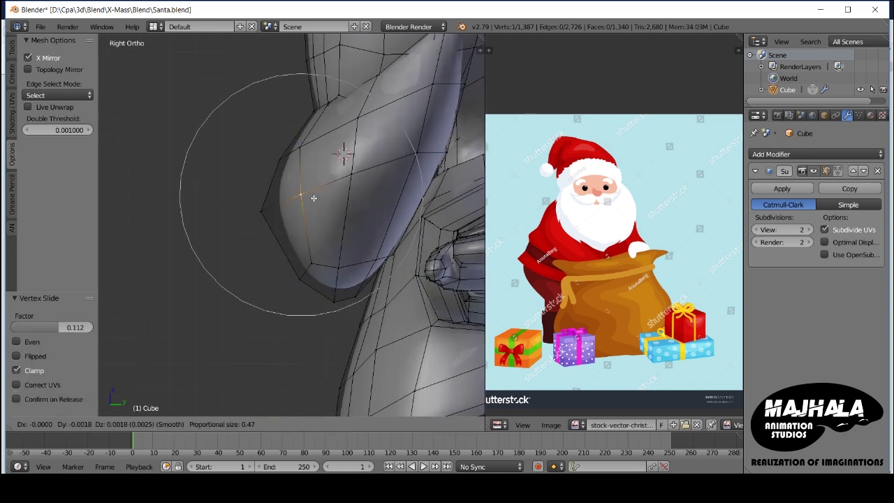
{"action": "left_click", "coordinate": [311, 198]}
{"action": "scroll", "coordinate": [311, 198], "scroll_direction": "down", "scroll_amount": 3}
{"action": "mouse_move", "coordinate": [312, 198]}
{"action": "middle_mouse_down"}
{"action": "mouse_move", "coordinate": [300, 200]}
{"action": "mouse_move", "coordinate": [286, 289]}
{"action": "middle_mouse_up"}
{"action": "key", "text": "Tab"}
{"action": "scroll", "coordinate": [286, 290], "scroll_direction": "up", "scroll_amount": 2}
{"action": "key", "text": "Tab"}
{"action": "scroll", "coordinate": [287, 290], "scroll_direction": "up", "scroll_amount": 5}
Step: Add an edge loop across the beard, inspect it from the right side, and save
{"action": "key", "text": "ctrl+r"}
{"action": "left_click", "coordinate": [329, 253]}
{"action": "key", "text": "Tab"}
{"action": "scroll", "coordinate": [340, 268], "scroll_direction": "down", "scroll_amount": 3}
{"action": "scroll", "coordinate": [337, 270], "scroll_direction": "down", "scroll_amount": 3}
{"action": "scroll", "coordinate": [337, 269], "scroll_direction": "down", "scroll_amount": 2}
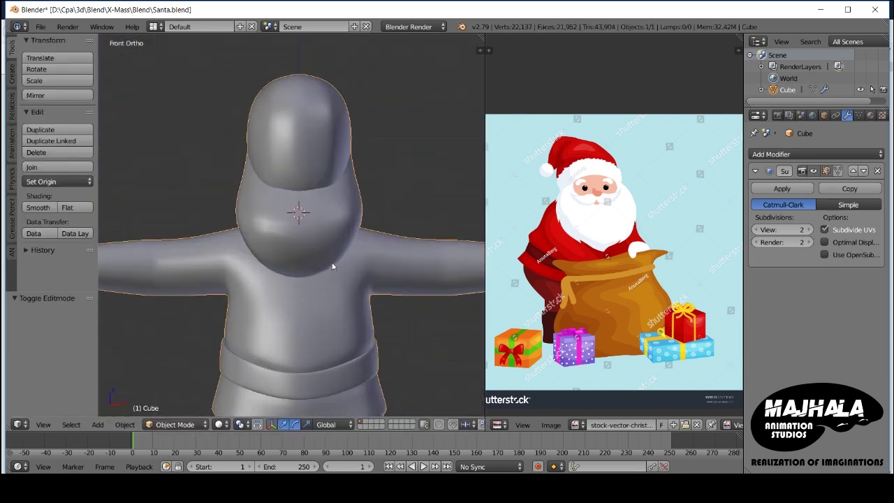
{"action": "key", "text": "KP_3"}
{"action": "mouse_move", "coordinate": [321, 275]}
{"action": "middle_mouse_down"}
{"action": "mouse_move", "coordinate": [386, 285]}
{"action": "mouse_move", "coordinate": [214, 286]}
{"action": "middle_mouse_up"}
{"action": "scroll", "coordinate": [213, 286], "scroll_direction": "up", "scroll_amount": 3}
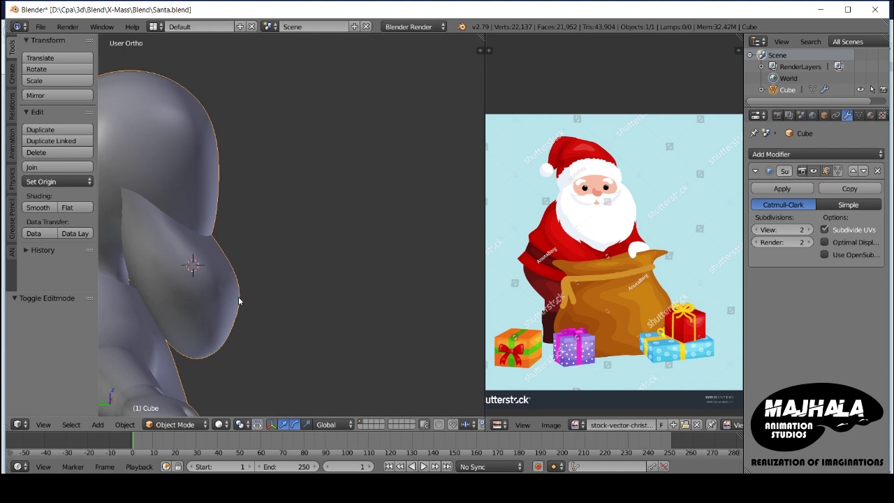
{"action": "key", "text": "Tab"}
{"action": "scroll", "coordinate": [250, 281], "scroll_direction": "down", "scroll_amount": 3}
{"action": "scroll", "coordinate": [335, 248], "scroll_direction": "up", "scroll_amount": 3}
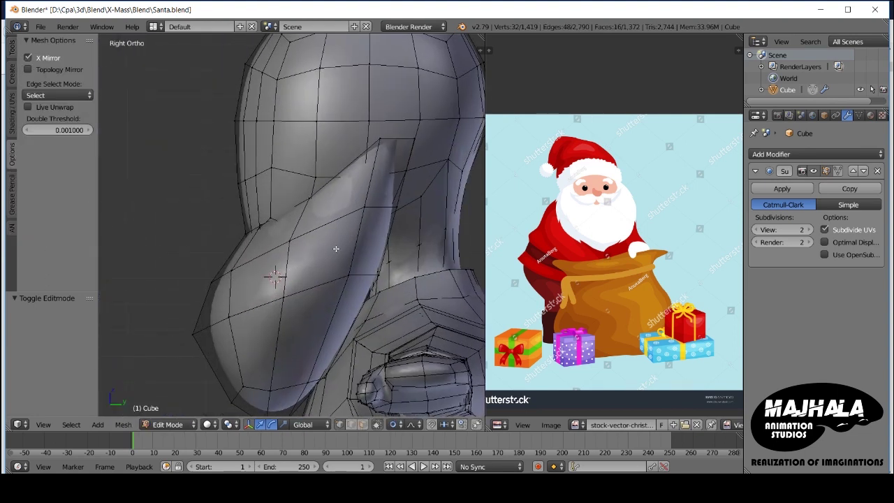
{"action": "key", "text": "KP_3"}
{"action": "key", "text": "ctrl+s"}
{"action": "middle_click_drag", "start_coordinate": [353, 235], "coordinate": [357, 227], "text": "shift"}
Step: Separate the linked beard geometry into its own object, Cube.001, and overwrite Santa.blend
{"action": "key", "text": "Tab"}
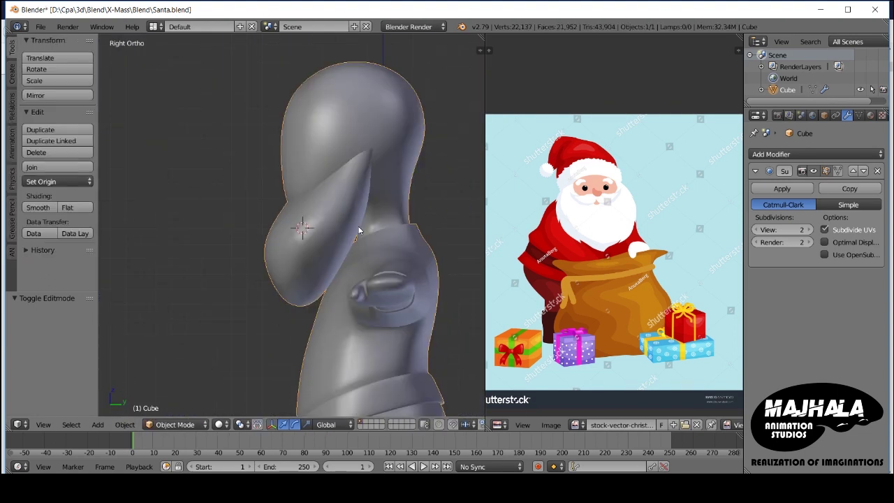
{"action": "key", "text": "Tab"}
{"action": "key", "text": "ctrl+l"}
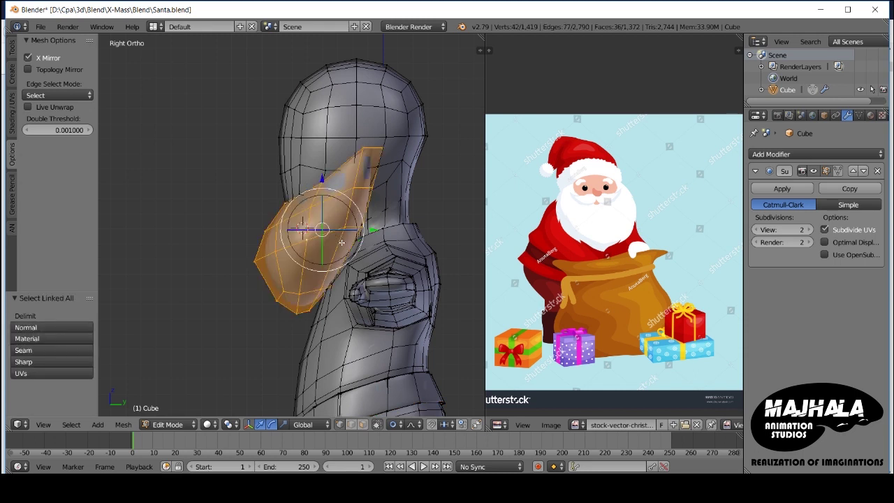
{"action": "left_click", "coordinate": [342, 246]}
{"action": "key", "text": "Tab"}
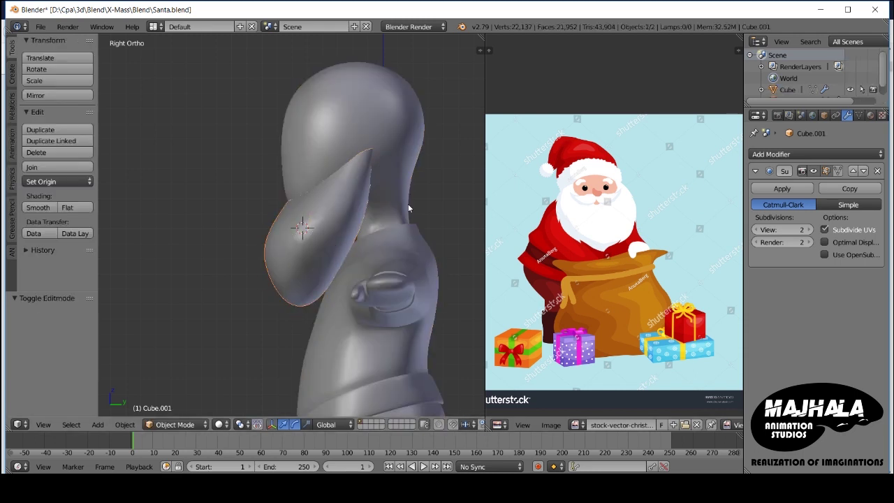
{"action": "key", "text": "ctrl+s"}
{"action": "left_click", "coordinate": [360, 175]}
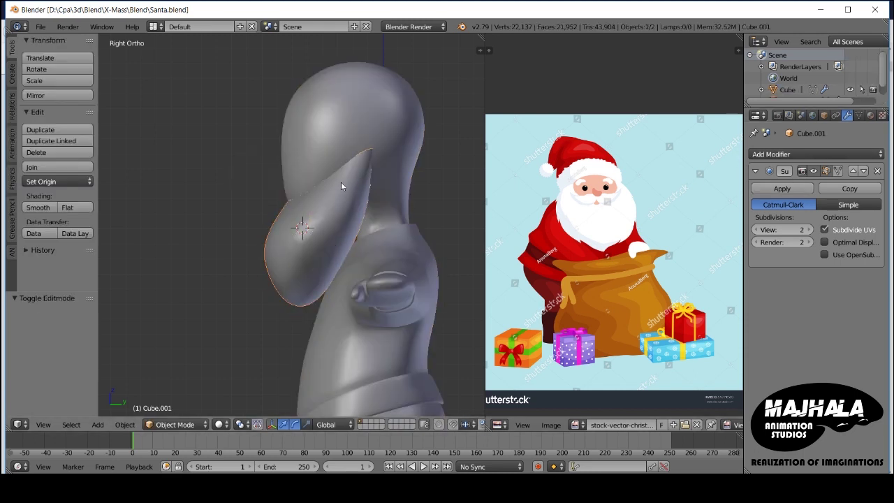
{"action": "key", "text": "KP_1"}
{"action": "key", "text": "a"}
{"action": "scroll", "coordinate": [404, 189], "scroll_direction": "down", "scroll_amount": 2}
{"action": "scroll", "coordinate": [391, 185], "scroll_direction": "down", "scroll_amount": 3}
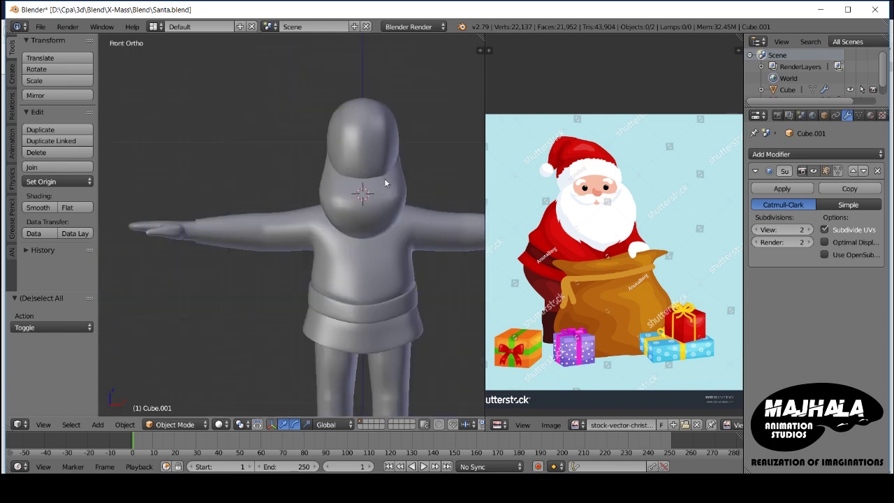
Step: Select the body mesh and frame the whole Santa character in view
{"action": "scroll", "coordinate": [379, 175], "scroll_direction": "down", "scroll_amount": 2}
{"action": "scroll", "coordinate": [351, 116], "scroll_direction": "up", "scroll_amount": 3}
{"action": "scroll", "coordinate": [350, 117], "scroll_direction": "up", "scroll_amount": 1}
{"action": "scroll", "coordinate": [360, 146], "scroll_direction": "down", "scroll_amount": 3}
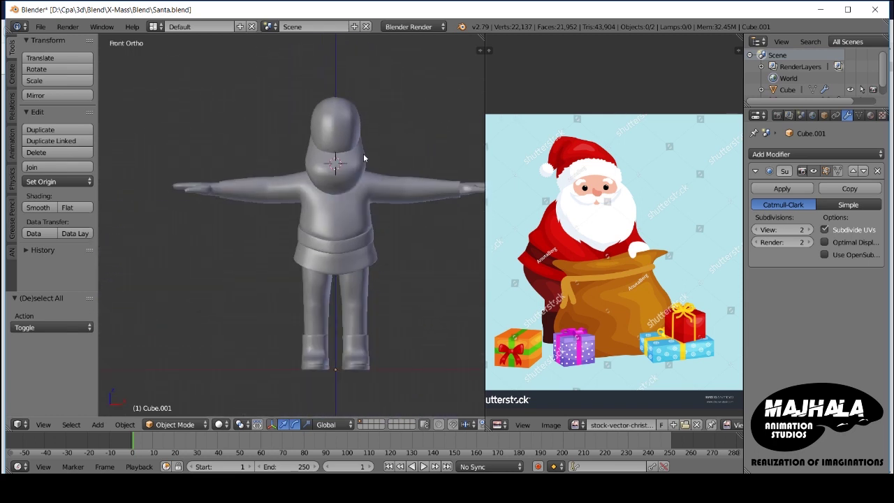
{"action": "scroll", "coordinate": [369, 157], "scroll_direction": "down", "scroll_amount": 4, "text": "shift"}
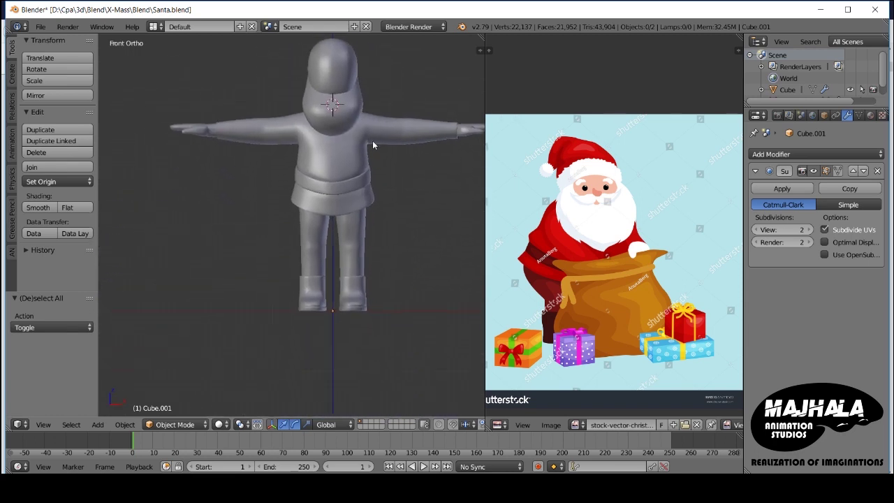
{"action": "right_click", "coordinate": [364, 188]}
{"action": "scroll", "coordinate": [327, 185], "scroll_direction": "up", "scroll_amount": 5}
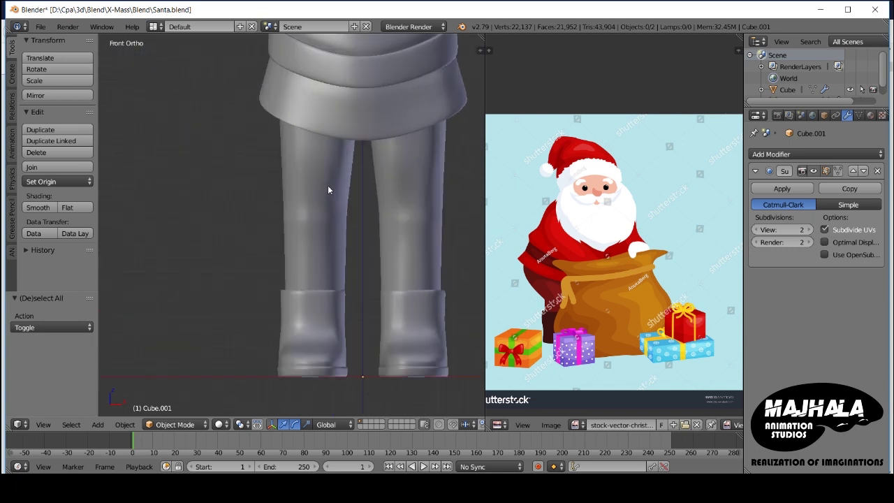
{"action": "key", "text": "Tab"}
{"action": "scroll", "coordinate": [319, 234], "scroll_direction": "up", "scroll_amount": 3}
{"action": "scroll", "coordinate": [319, 234], "scroll_direction": "down", "scroll_amount": 1}
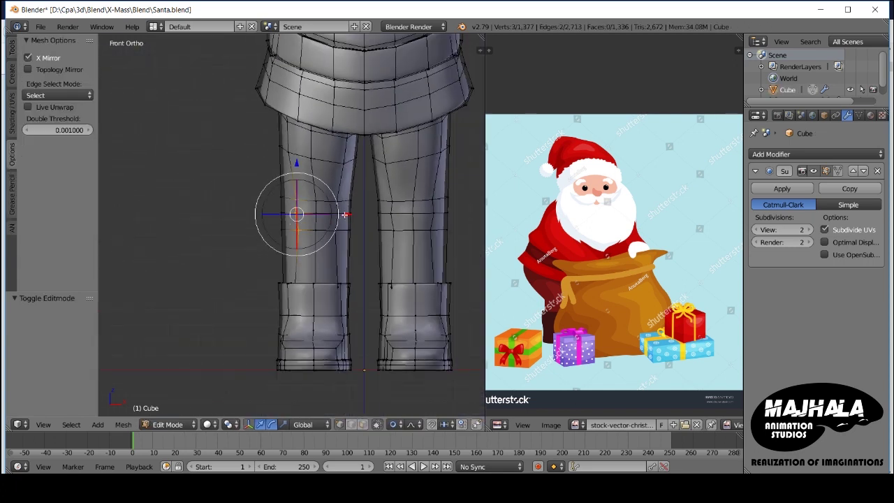
{"action": "key", "text": "Tab"}
{"action": "key", "text": "Home"}
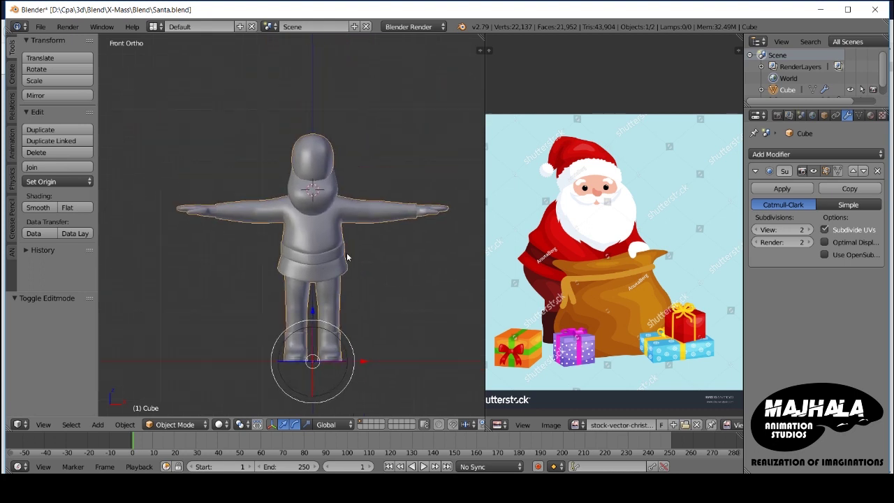
{"action": "scroll", "coordinate": [314, 175], "scroll_direction": "up", "scroll_amount": 5}
Step: Slide a face vertex 0.160 along its edge, then check the head from the front
{"action": "key", "text": "Tab"}
{"action": "middle_click_drag", "start_coordinate": [314, 175], "coordinate": [269, 205]}
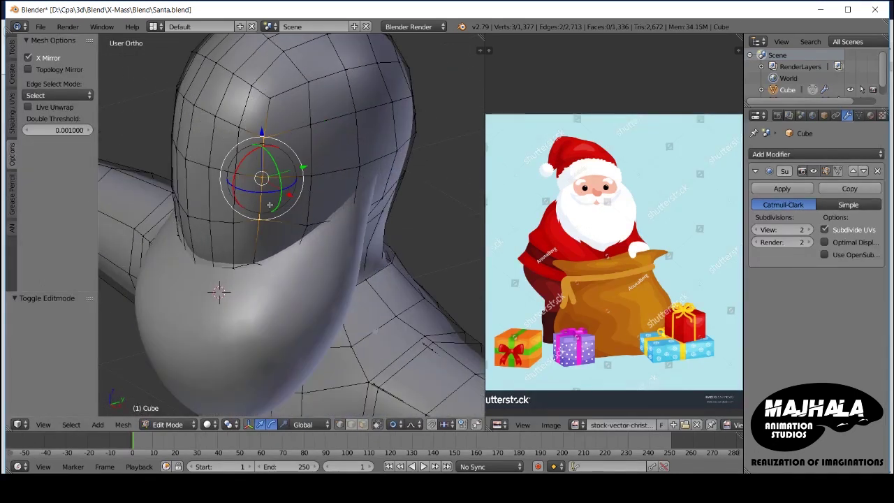
{"action": "right_click", "coordinate": [255, 289]}
{"action": "key", "text": "shift+v"}
{"action": "left_click", "coordinate": [259, 300]}
{"action": "mouse_move", "coordinate": [259, 300]}
{"action": "middle_mouse_down"}
{"action": "mouse_move", "coordinate": [319, 165]}
{"action": "mouse_move", "coordinate": [294, 164]}
{"action": "middle_mouse_up"}
{"action": "key", "text": "Tab"}
{"action": "key", "text": "KP_1"}
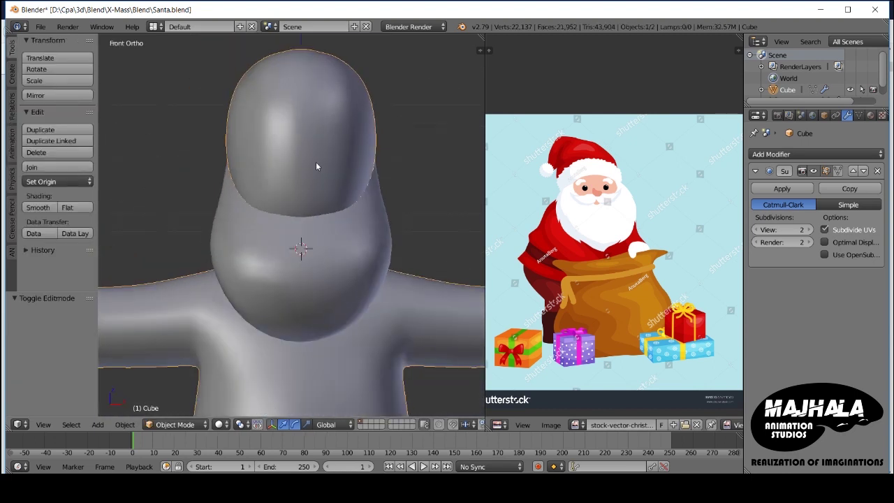
Step: Nudge two face vertices above the beard 0.009 in Y with proportional editing
{"action": "key", "text": "Tab"}
{"action": "scroll", "coordinate": [328, 153], "scroll_direction": "up", "scroll_amount": 1}
{"action": "middle_click_drag", "start_coordinate": [331, 151], "coordinate": [243, 140], "text": "alt"}
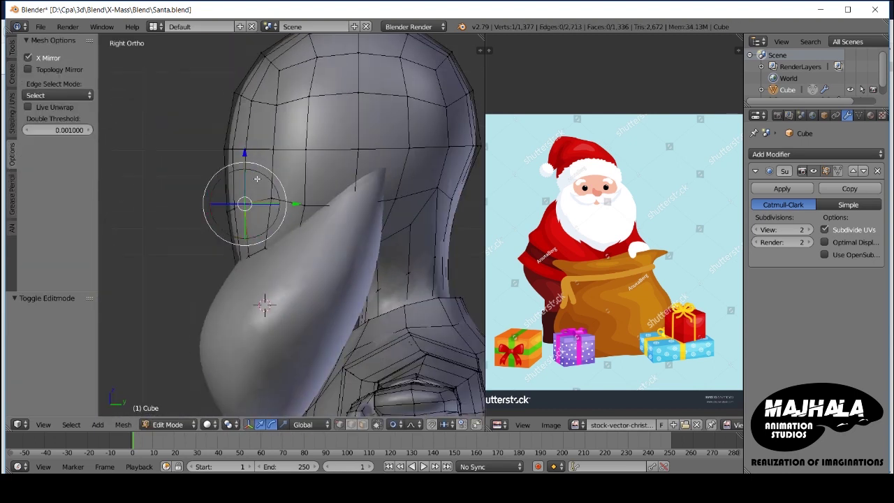
{"action": "scroll", "coordinate": [257, 202], "scroll_direction": "up", "scroll_amount": 2}
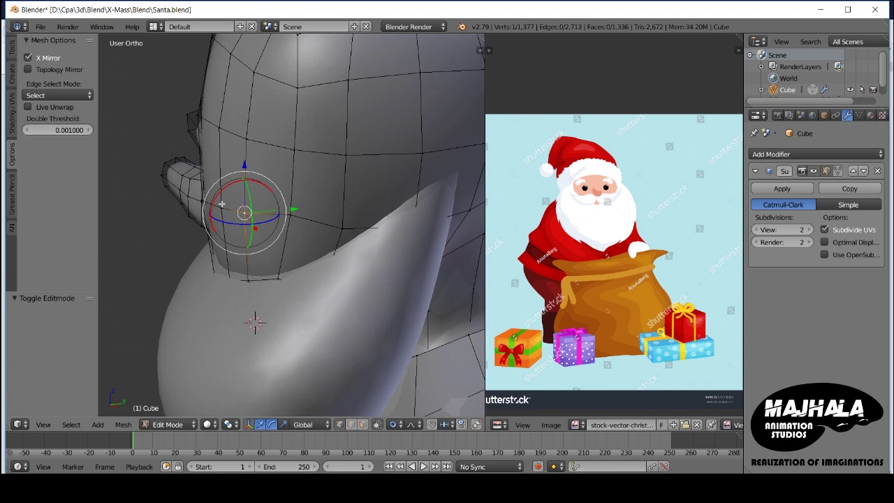
{"action": "scroll", "coordinate": [238, 174], "scroll_direction": "down", "scroll_amount": 2}
{"action": "right_click", "coordinate": [203, 54], "text": "shift"}
{"action": "right_click", "coordinate": [197, 196], "text": "shift"}
{"action": "key", "text": "g"}
{"action": "left_click", "coordinate": [249, 123]}
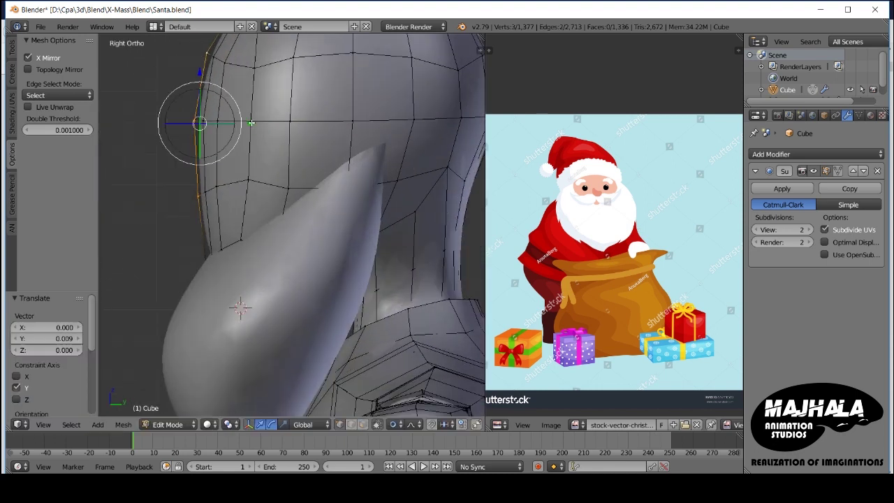
{"action": "key", "text": "Tab"}
{"action": "key", "text": "KP_1"}
Step: Recenter the view on the head with the body sitting lower in frame
{"action": "middle_click_drag", "start_coordinate": [231, 192], "coordinate": [290, 219], "text": "shift"}
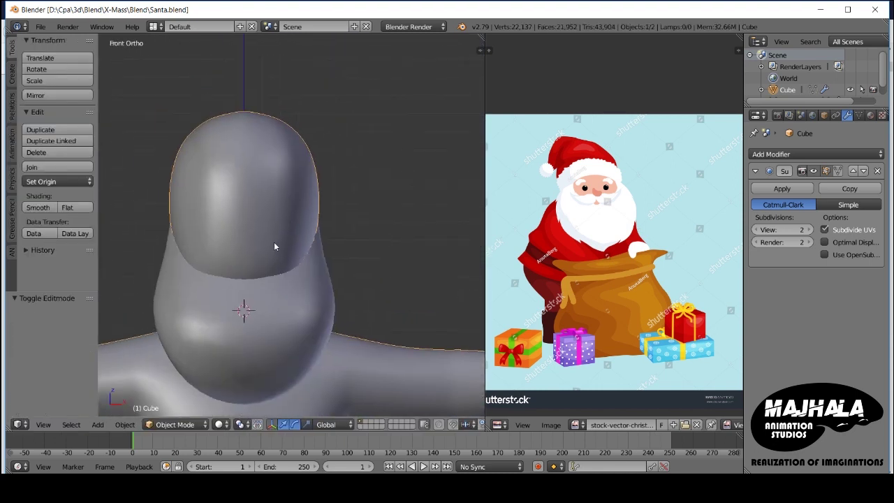
{"action": "scroll", "coordinate": [355, 203], "scroll_direction": "down", "scroll_amount": 3}
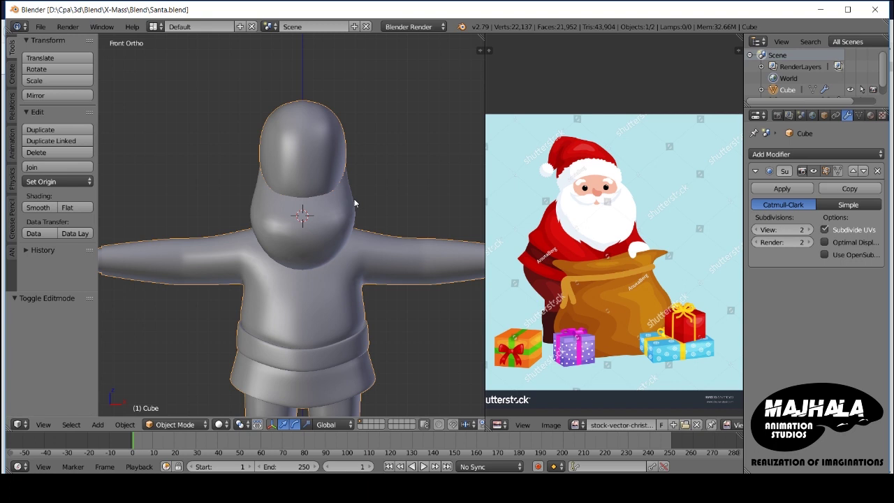
{"action": "scroll", "coordinate": [354, 203], "scroll_direction": "down", "scroll_amount": 3}
{"action": "scroll", "coordinate": [217, 224], "scroll_direction": "up", "scroll_amount": 3}
{"action": "scroll", "coordinate": [274, 248], "scroll_direction": "down", "scroll_amount": 3}
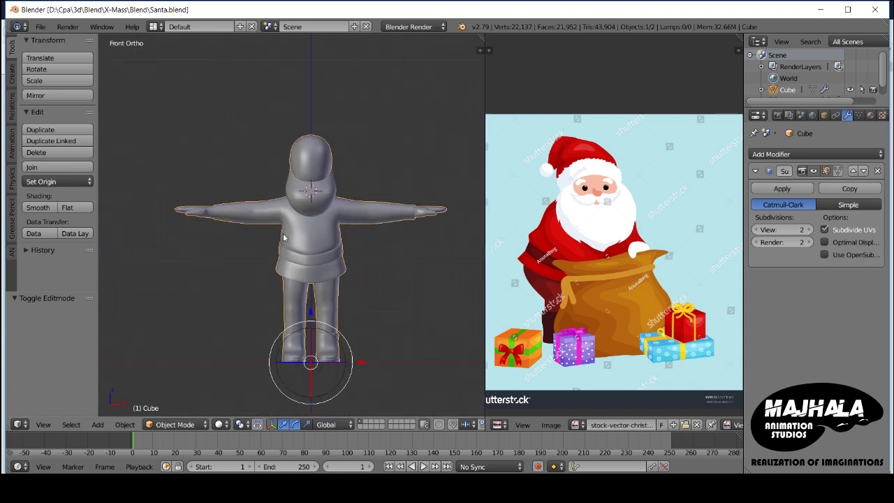
{"action": "middle_click_drag", "start_coordinate": [275, 237], "coordinate": [268, 255], "text": "shift"}
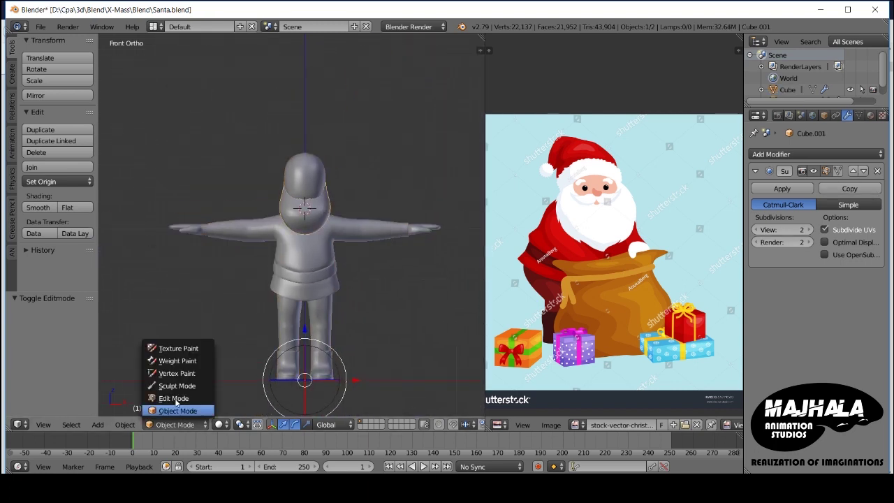
Step: Apply the beard's Subdivision Surface modifier and return to Object Mode
{"action": "left_click", "coordinate": [177, 386]}
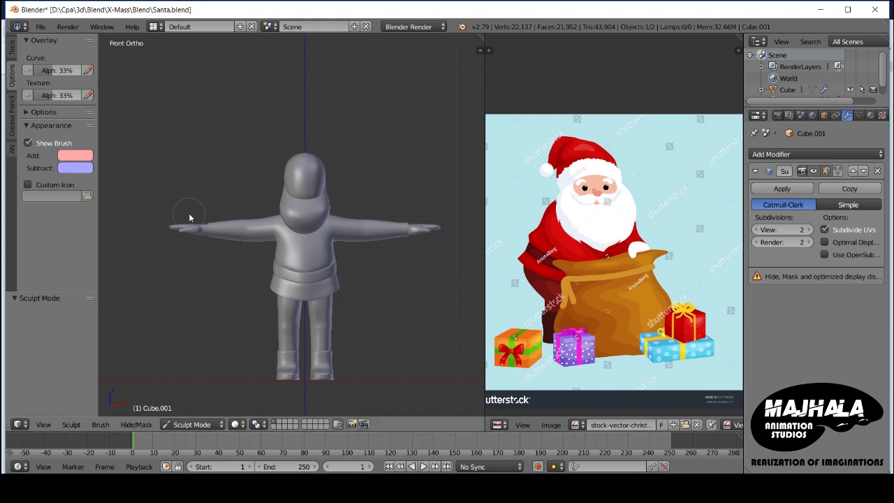
{"action": "key", "text": "Tab"}
{"action": "key", "text": "Tab"}
{"action": "left_click", "coordinate": [781, 188]}
{"action": "key", "text": "Tab"}
{"action": "key", "text": "Tab"}
{"action": "key", "text": "Tab"}
{"action": "key", "text": "Tab"}
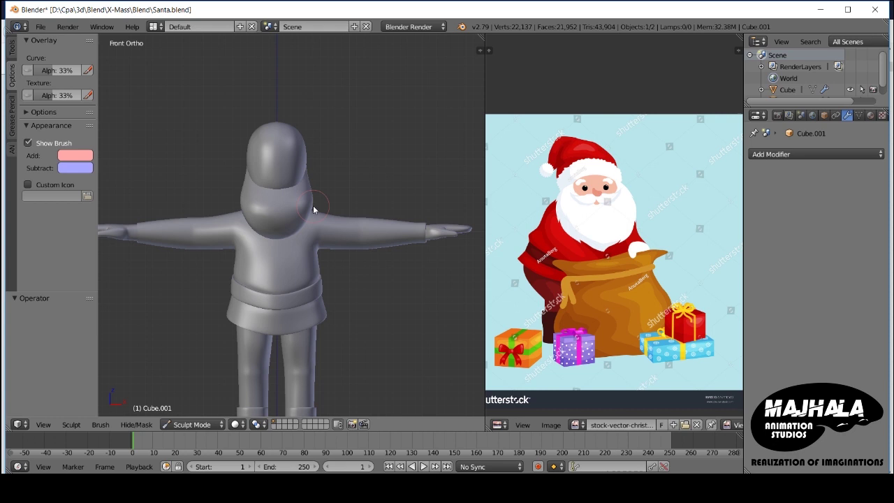
{"action": "scroll", "coordinate": [297, 206], "scroll_direction": "up", "scroll_amount": 1}
{"action": "left_click", "coordinate": [175, 424]}
{"action": "left_click", "coordinate": [185, 412]}
Step: Move the beard object Cube.001 and send it to another layer
{"action": "right_click", "coordinate": [340, 216]}
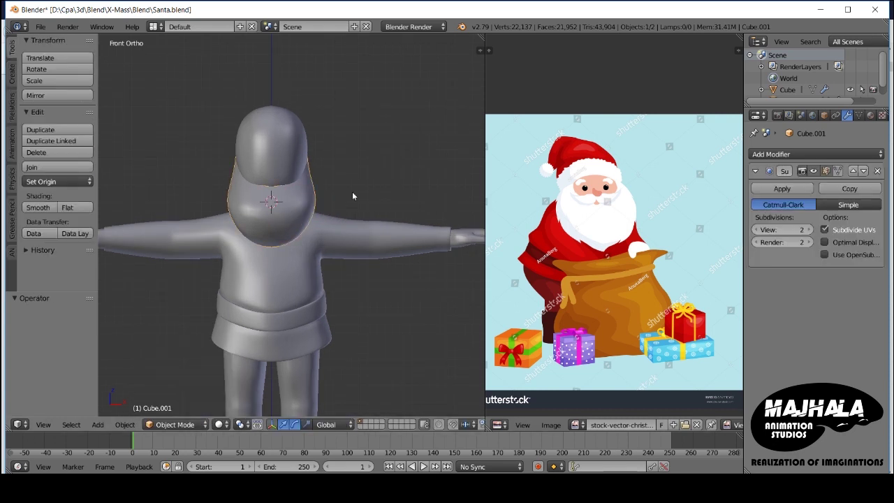
{"action": "key", "text": "g"}
{"action": "left_click", "coordinate": [377, 163]}
{"action": "key", "text": "m"}
{"action": "left_click", "coordinate": [480, 190]}
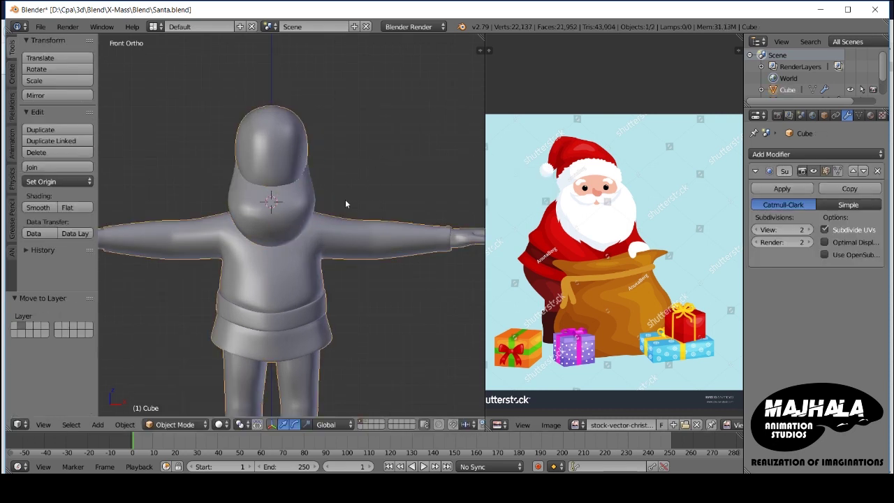
Step: Apply the Subdivision Surface modifier and edit the 42-vertex Cube.002 face piece
{"action": "left_click", "coordinate": [779, 191]}
{"action": "key", "text": "Tab"}
{"action": "mouse_move", "coordinate": [319, 322]}
{"action": "middle_mouse_down"}
{"action": "mouse_move", "coordinate": [281, 321]}
{"action": "mouse_move", "coordinate": [275, 303]}
{"action": "mouse_move", "coordinate": [245, 294]}
{"action": "middle_mouse_up"}
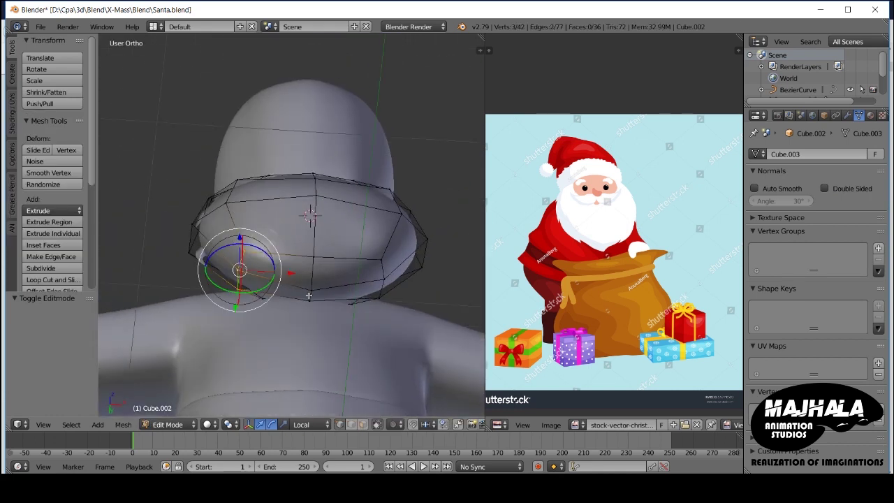
Step: Extrude the beard mesh's bottom edge loop down twice, shifting each new loop into position
{"action": "middle_click_drag", "start_coordinate": [307, 295], "coordinate": [315, 300]}
{"action": "key", "text": "KP_1"}
{"action": "key", "text": "e"}
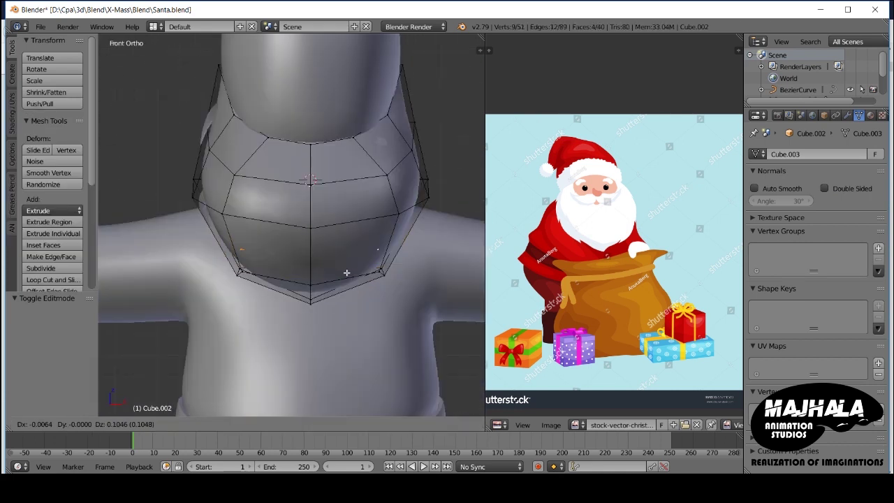
{"action": "left_click", "coordinate": [347, 287]}
{"action": "key", "text": "e"}
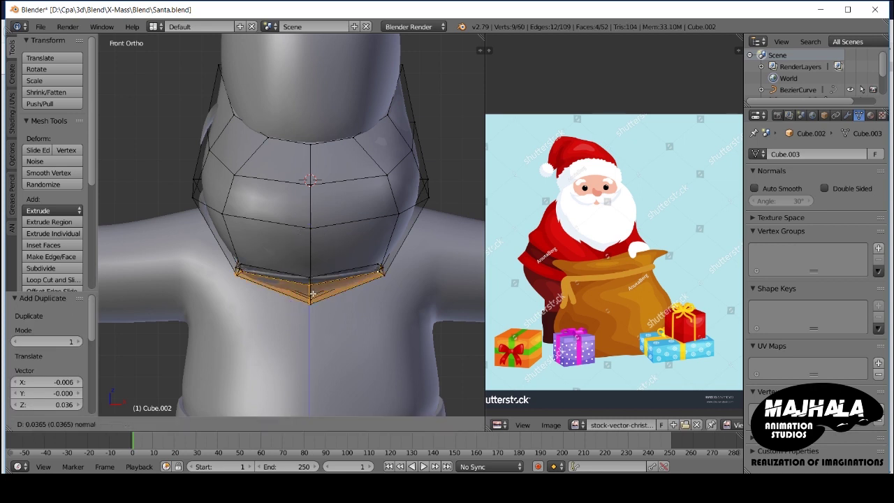
{"action": "right_click", "coordinate": [312, 309]}
{"action": "key", "text": "g"}
{"action": "left_click", "coordinate": [318, 297]}
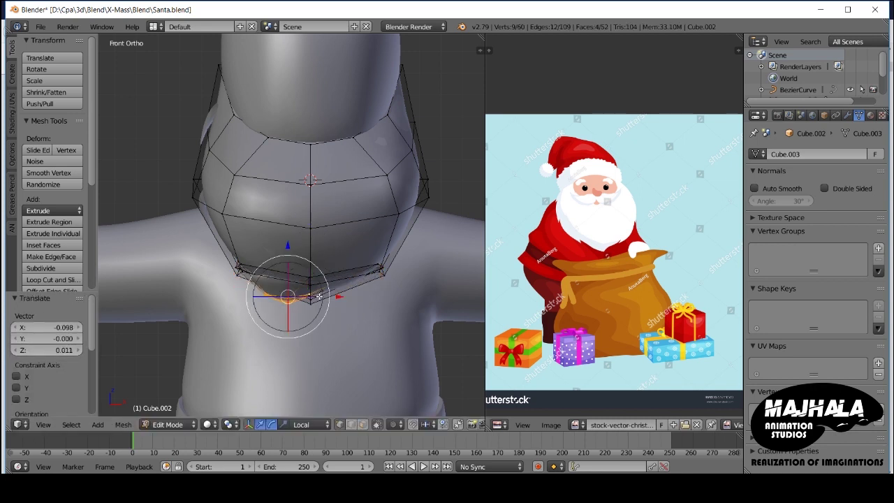
{"action": "scroll", "coordinate": [334, 308], "scroll_direction": "up", "scroll_amount": 2}
{"action": "key", "text": "e"}
{"action": "left_click", "coordinate": [370, 300]}
{"action": "key", "text": "g"}
{"action": "left_click", "coordinate": [361, 301]}
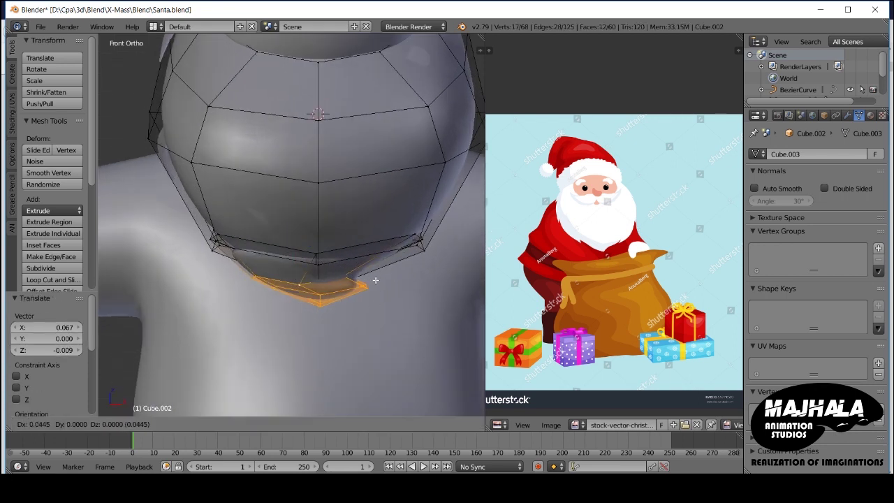
Step: Isolate the small piece, delete its stray vertex, then reveal the rest of the mesh
{"action": "key", "text": "h"}
{"action": "key", "text": "alt+h"}
{"action": "middle_click_drag", "start_coordinate": [279, 279], "coordinate": [247, 244]}
{"action": "key", "text": "h"}
{"action": "right_click", "coordinate": [319, 259]}
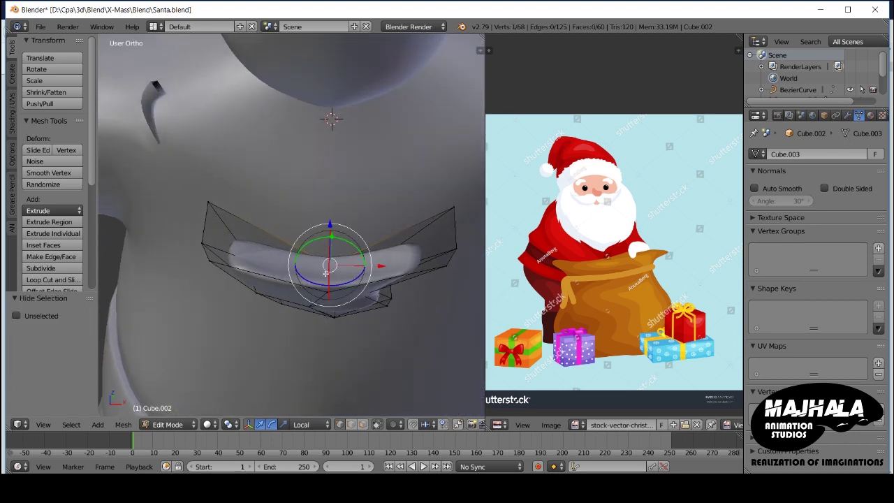
{"action": "middle_click_drag", "start_coordinate": [319, 259], "coordinate": [328, 269]}
{"action": "key", "text": "x"}
{"action": "left_click", "coordinate": [330, 269]}
{"action": "key", "text": "KP_1"}
{"action": "key", "text": "alt+h"}
{"action": "scroll", "coordinate": [331, 269], "scroll_direction": "up", "scroll_amount": 5}
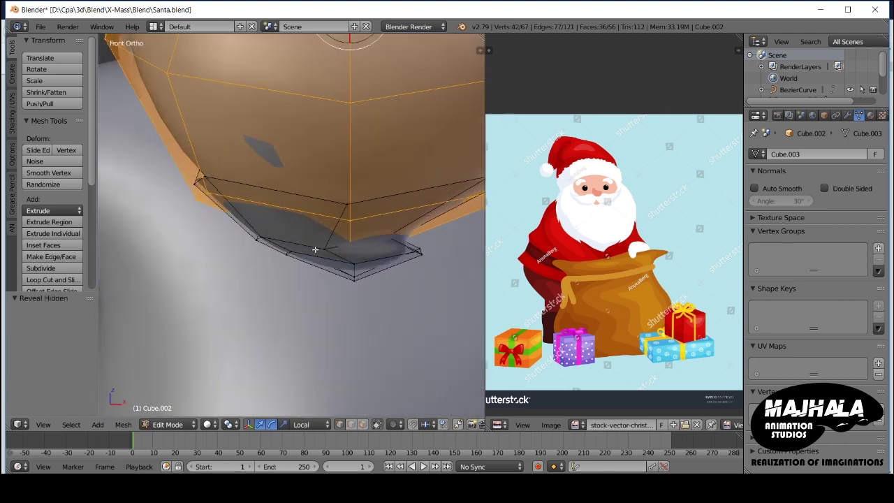
Step: Scale up the chin edge loop and add more chin vertices to the selection
{"action": "right_click", "coordinate": [251, 246], "text": "alt"}
{"action": "key", "text": "s"}
{"action": "left_click", "coordinate": [235, 249]}
{"action": "key", "text": "g"}
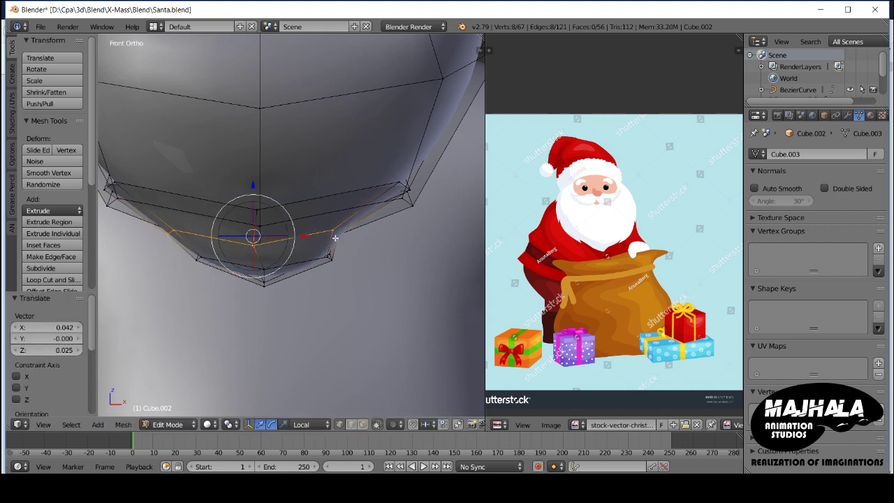
{"action": "key", "text": "z"}
{"action": "right_click", "coordinate": [265, 269], "text": "shift"}
{"action": "middle_click_drag", "start_coordinate": [266, 269], "coordinate": [280, 261]}
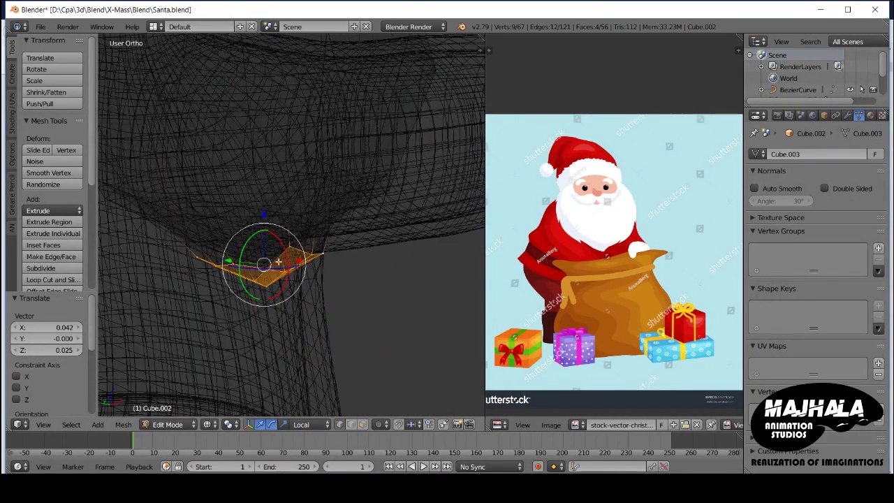
{"action": "key", "text": "KP_1"}
{"action": "key", "text": "z"}
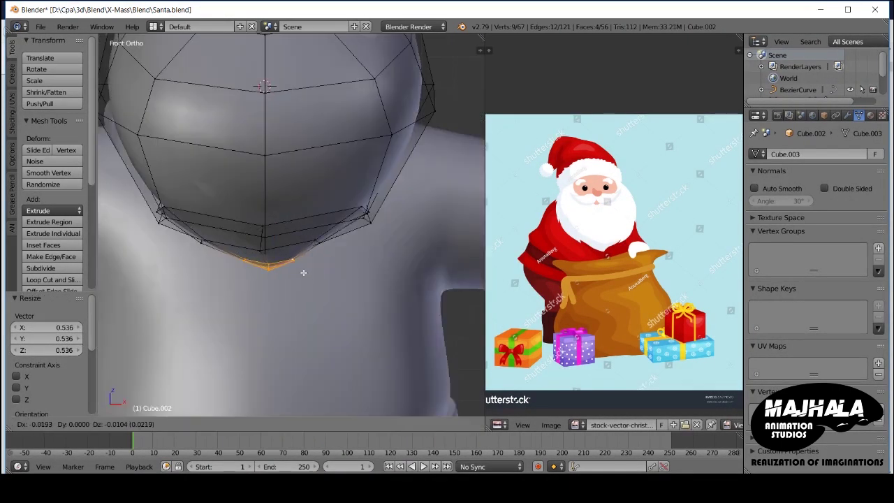
Step: Move the chin edge loop down along its local Z axis to lengthen the chin
{"action": "key", "text": "ctrl+z"}
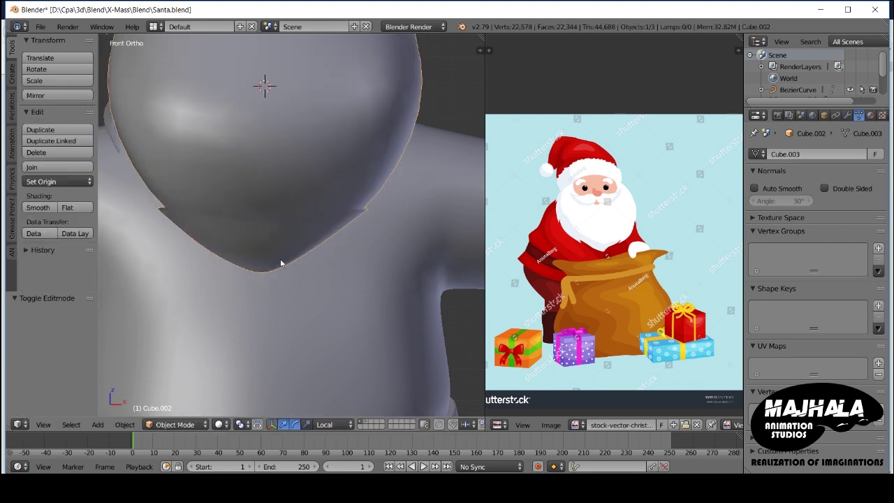
{"action": "key", "text": "ctrl+z"}
{"action": "key", "text": "z"}
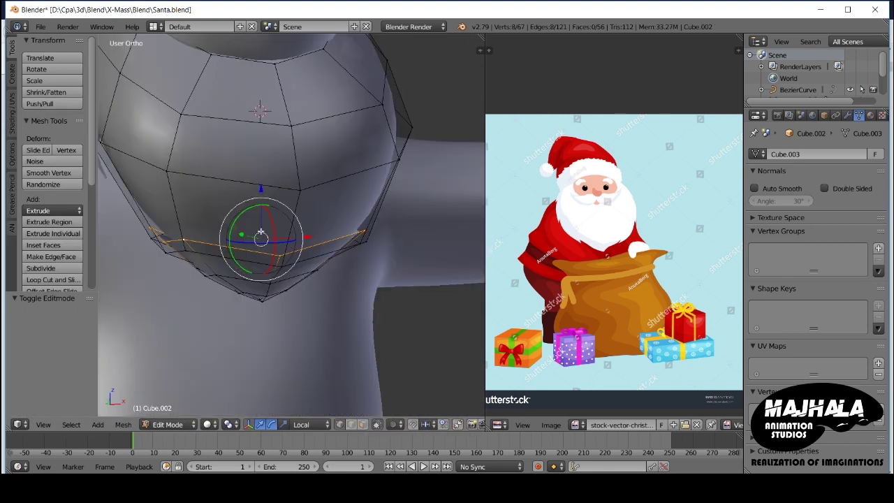
{"action": "key", "text": "g"}
{"action": "key", "text": "z"}
{"action": "key", "text": "z"}
{"action": "left_click", "coordinate": [266, 177]}
{"action": "scroll", "coordinate": [305, 274], "scroll_direction": "down", "scroll_amount": 3}
{"action": "middle_click_drag", "start_coordinate": [305, 274], "coordinate": [314, 257]}
{"action": "scroll", "coordinate": [314, 257], "scroll_direction": "up", "scroll_amount": 3}
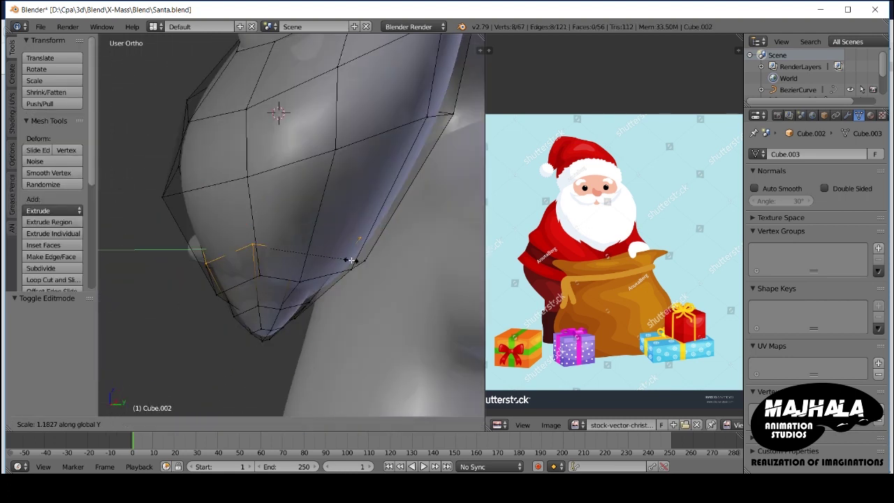
{"action": "left_click", "coordinate": [352, 259]}
{"action": "scroll", "coordinate": [285, 269], "scroll_direction": "down", "scroll_amount": 5}
Step: Preview the beard, then select and move the chin tip vertices
{"action": "key", "text": "Tab"}
{"action": "key", "text": "KP_1"}
{"action": "scroll", "coordinate": [341, 310], "scroll_direction": "down", "scroll_amount": 2}
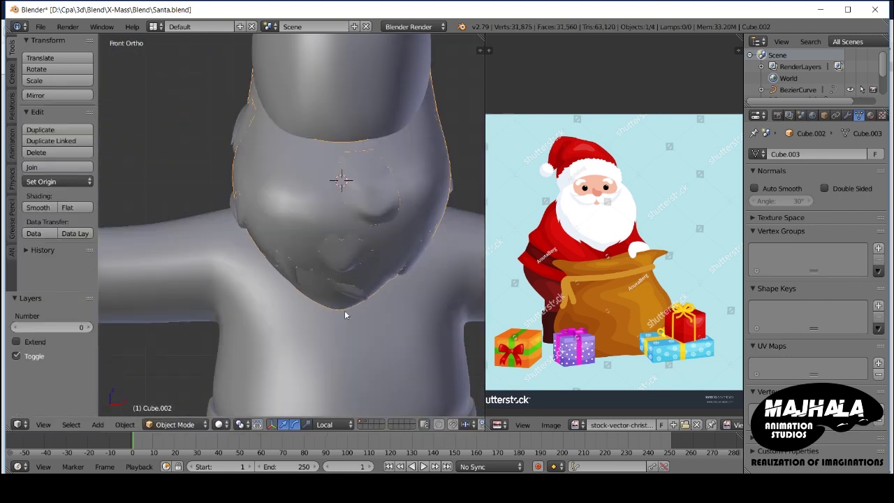
{"action": "scroll", "coordinate": [344, 310], "scroll_direction": "up", "scroll_amount": 2}
{"action": "key", "text": "Tab"}
{"action": "scroll", "coordinate": [337, 293], "scroll_direction": "up", "scroll_amount": 3}
{"action": "key", "text": "z"}
{"action": "right_click", "coordinate": [353, 285]}
{"action": "key", "text": "z"}
{"action": "left_click", "coordinate": [338, 280]}
{"action": "scroll", "coordinate": [335, 279], "scroll_direction": "down", "scroll_amount": 3}
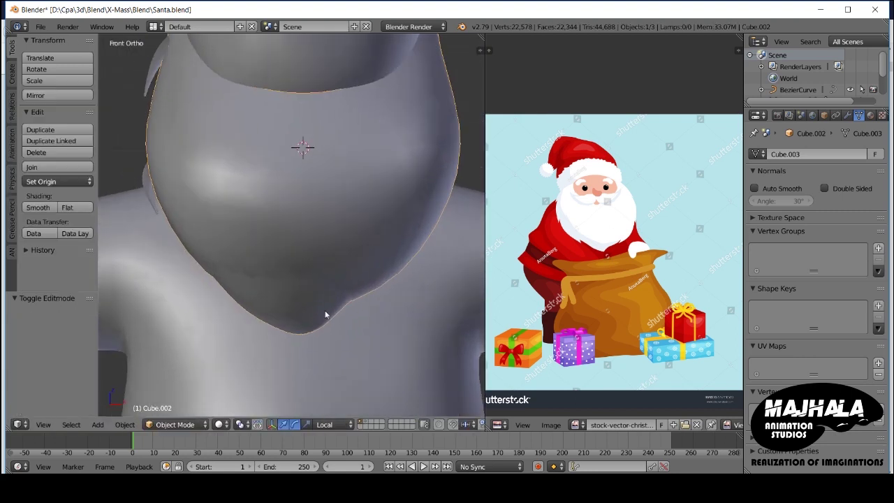
{"action": "scroll", "coordinate": [324, 310], "scroll_direction": "up", "scroll_amount": 3}
{"action": "left_click", "coordinate": [340, 281]}
{"action": "scroll", "coordinate": [341, 281], "scroll_direction": "up", "scroll_amount": 2}
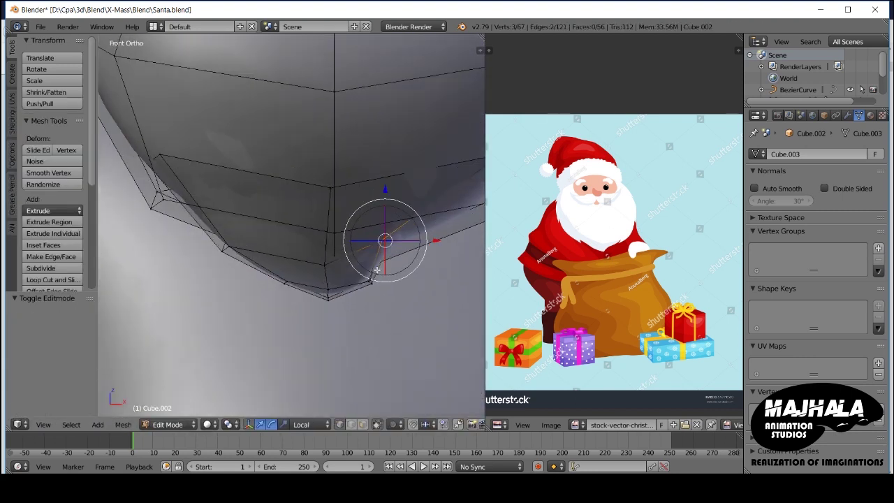
Step: Add a loop cut across the chin and move the chin corner vertices
{"action": "key", "text": "ctrl+r"}
{"action": "left_click", "coordinate": [377, 268]}
{"action": "right_click", "coordinate": [376, 269]}
{"action": "key", "text": "z"}
{"action": "right_click", "coordinate": [277, 276], "text": "alt"}
{"action": "key", "text": "g"}
{"action": "left_click", "coordinate": [385, 265]}
{"action": "key", "text": "z"}
{"action": "middle_click_drag", "start_coordinate": [382, 279], "coordinate": [368, 255], "text": "shift"}
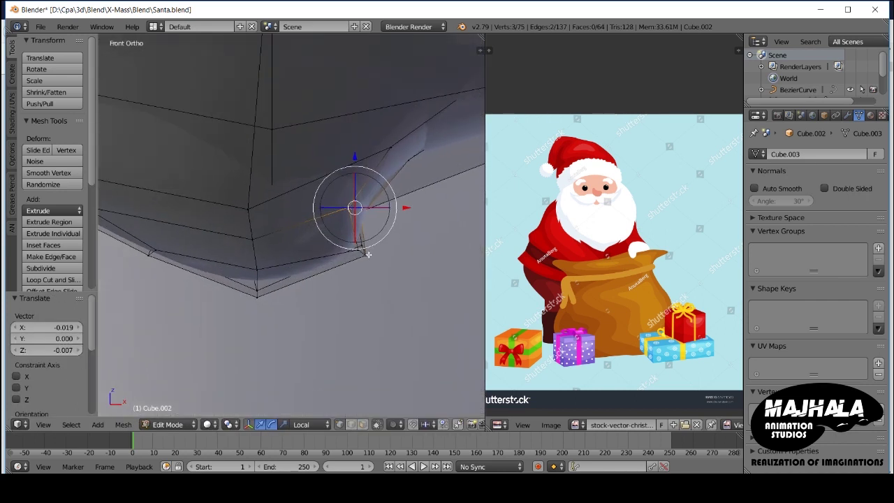
Step: Brush-select the chin tip vertices and pull them into a point, then preview the chin
{"action": "key", "text": "z"}
{"action": "key", "text": "a"}
{"action": "key", "text": "c"}
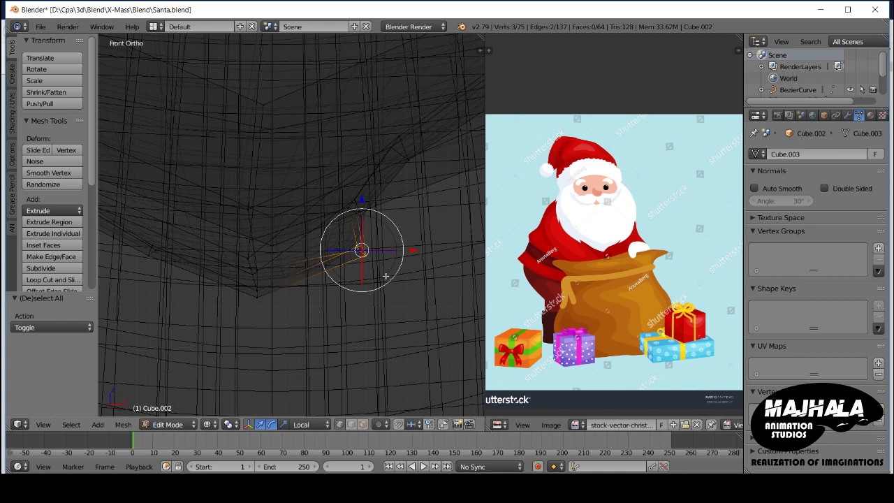
{"action": "key", "text": "z"}
{"action": "key", "text": "a"}
{"action": "key", "text": "z"}
{"action": "right_click", "coordinate": [261, 291]}
{"action": "middle_click_drag", "start_coordinate": [261, 291], "coordinate": [281, 292]}
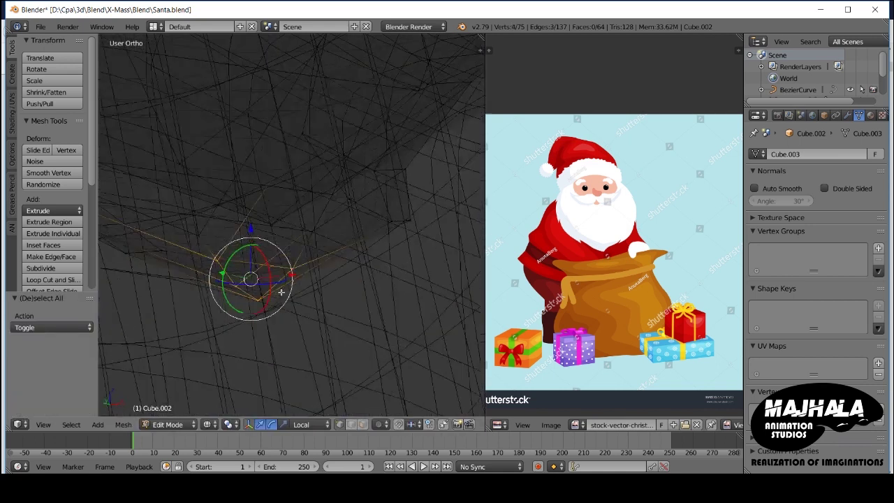
{"action": "key", "text": "KP_1"}
{"action": "key", "text": "Escape"}
{"action": "key", "text": "g"}
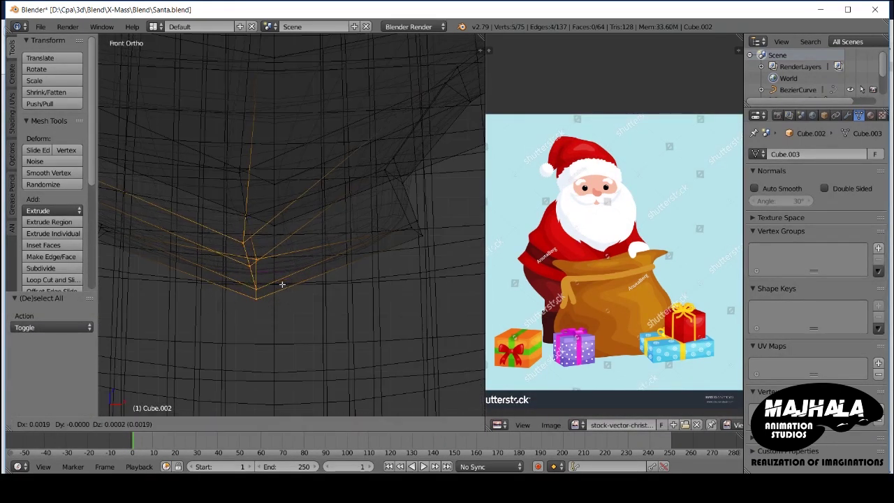
{"action": "left_click", "coordinate": [292, 279]}
{"action": "key", "text": "Tab"}
{"action": "key", "text": "z"}
{"action": "scroll", "coordinate": [292, 278], "scroll_direction": "down", "scroll_amount": 2}
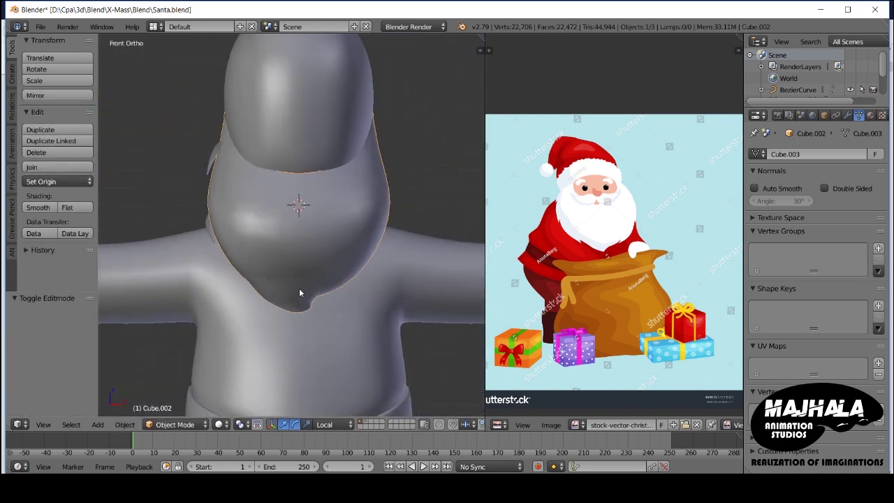
{"action": "key", "text": "Tab"}
Step: Duplicate one linked beard piece and move the copy right, offset 0.597 X and 0.479 Z
{"action": "key", "text": "c"}
{"action": "key", "text": "ctrl+l"}
{"action": "key", "text": "g"}
{"action": "left_click", "coordinate": [416, 219]}
{"action": "middle_click_drag", "start_coordinate": [415, 218], "coordinate": [365, 274], "text": "shift"}
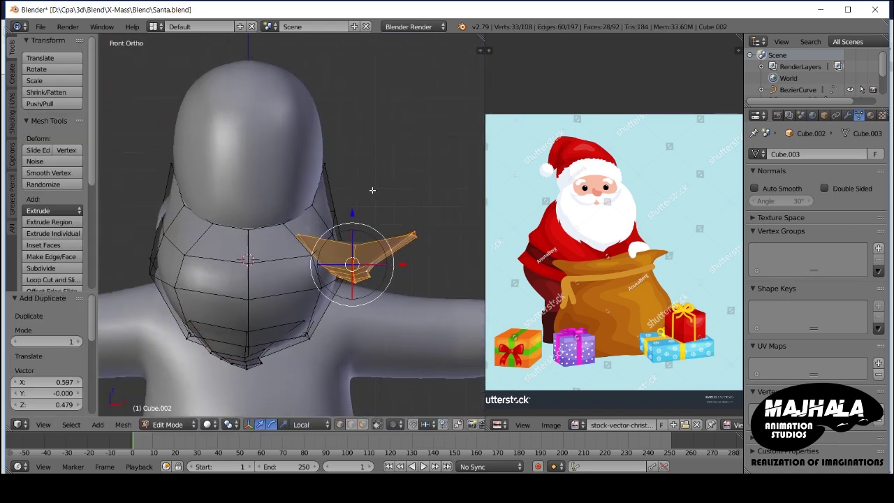
Step: Rotate the copied piece into place beside the head
{"action": "key", "text": "Return"}
{"action": "key", "text": "r"}
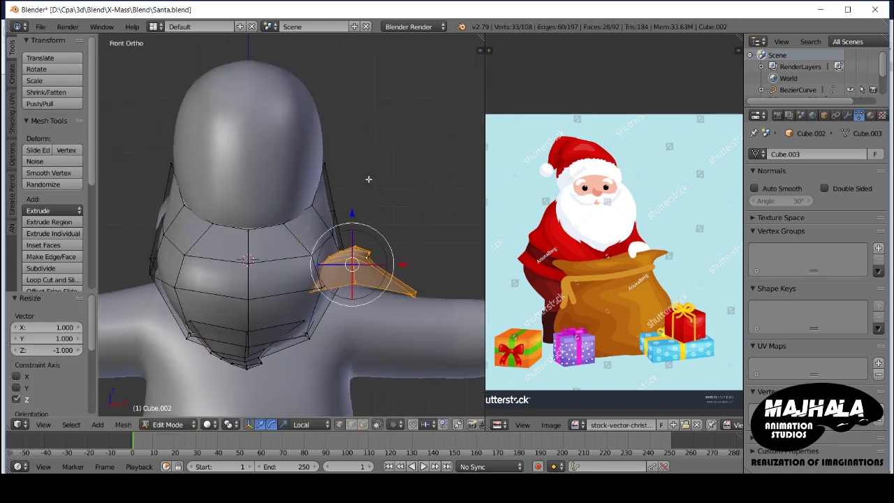
{"action": "left_click", "coordinate": [380, 285]}
{"action": "middle_click_drag", "start_coordinate": [379, 285], "coordinate": [279, 263]}
{"action": "middle_click_drag", "start_coordinate": [373, 264], "coordinate": [359, 262]}
Step: Select vertices of the side piece and slide them along Y, checking from the side view
{"action": "right_click", "coordinate": [359, 262], "text": "alt"}
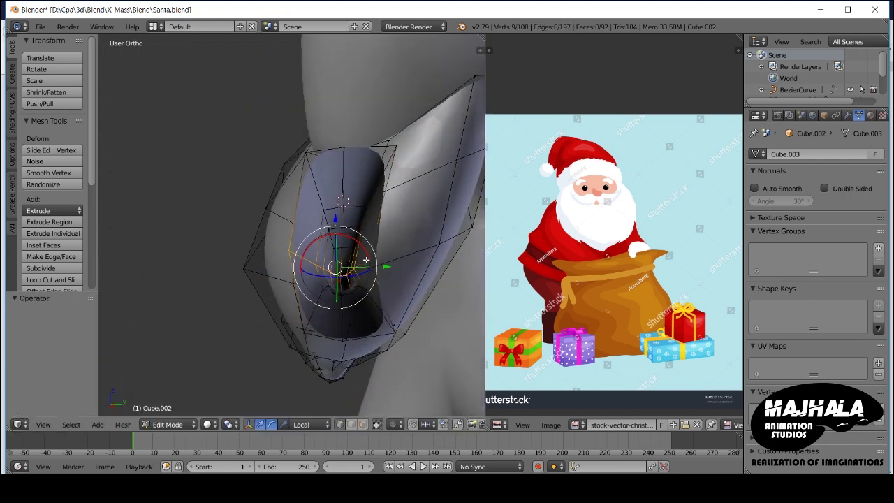
{"action": "left_click_drag", "start_coordinate": [366, 260], "coordinate": [398, 267]}
{"action": "left_click_drag", "start_coordinate": [419, 206], "coordinate": [433, 203]}
{"action": "middle_click_drag", "start_coordinate": [384, 246], "coordinate": [362, 262]}
{"action": "right_click", "coordinate": [362, 263], "text": "alt"}
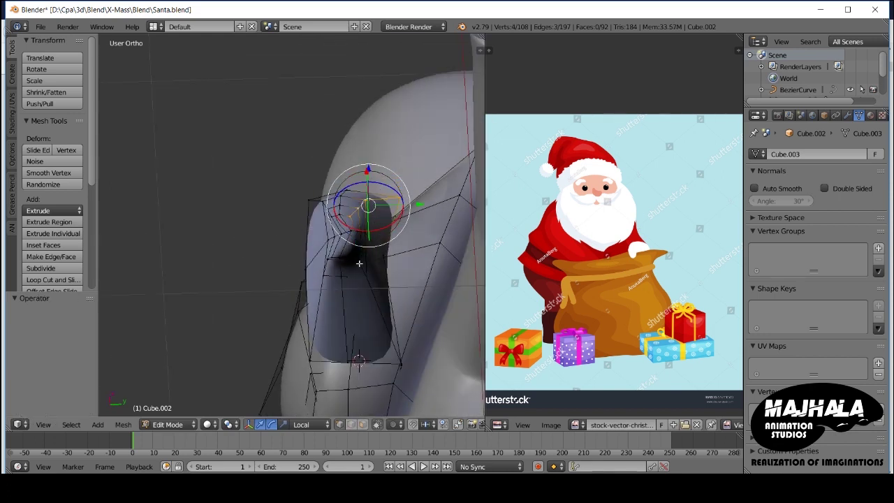
{"action": "key", "text": "KP_3"}
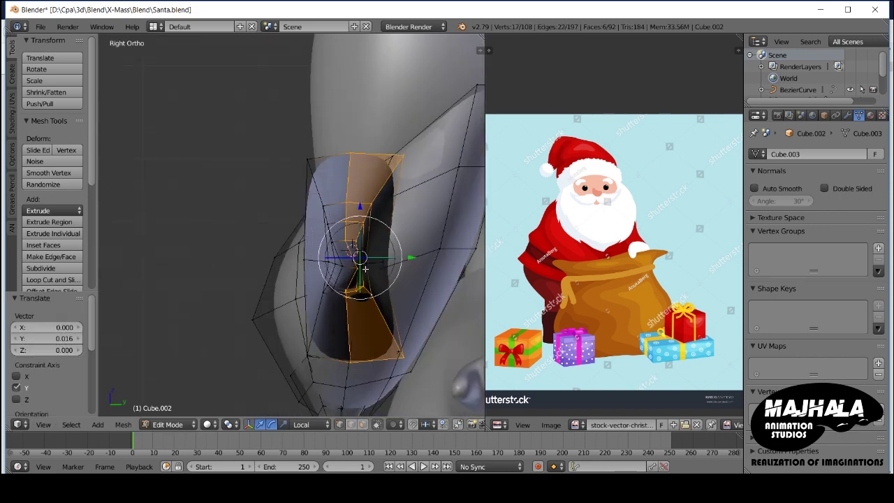
{"action": "left_click_drag", "start_coordinate": [400, 257], "coordinate": [412, 255]}
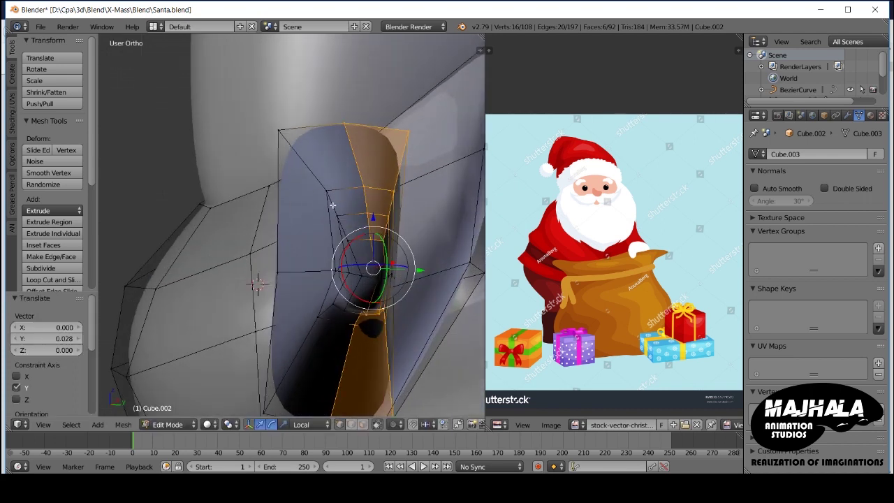
{"action": "middle_click_drag", "start_coordinate": [412, 255], "coordinate": [384, 261]}
{"action": "key", "text": "KP_3"}
{"action": "left_click_drag", "start_coordinate": [370, 264], "coordinate": [387, 260]}
{"action": "scroll", "coordinate": [372, 257], "scroll_direction": "down", "scroll_amount": 2}
Step: Mirror the whole linked side piece by scaling and move it into position
{"action": "key", "text": "ctrl+l"}
{"action": "key", "text": "s"}
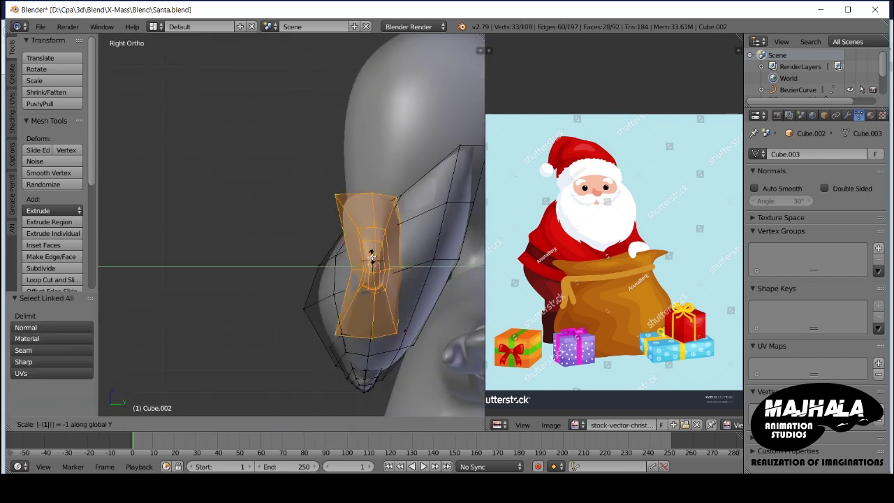
{"action": "key", "text": "Return"}
{"action": "key", "text": "g"}
{"action": "left_click", "coordinate": [391, 272]}
{"action": "mouse_move", "coordinate": [390, 272]}
{"action": "middle_mouse_down"}
{"action": "mouse_move", "coordinate": [432, 289]}
{"action": "mouse_move", "coordinate": [326, 310]}
{"action": "middle_mouse_up"}
{"action": "key", "text": "KP_1"}
{"action": "key", "text": "g"}
{"action": "left_click", "coordinate": [394, 279]}
Step: Nudge a single vertex of the side piece into shape and preview the result
{"action": "key", "text": "Tab"}
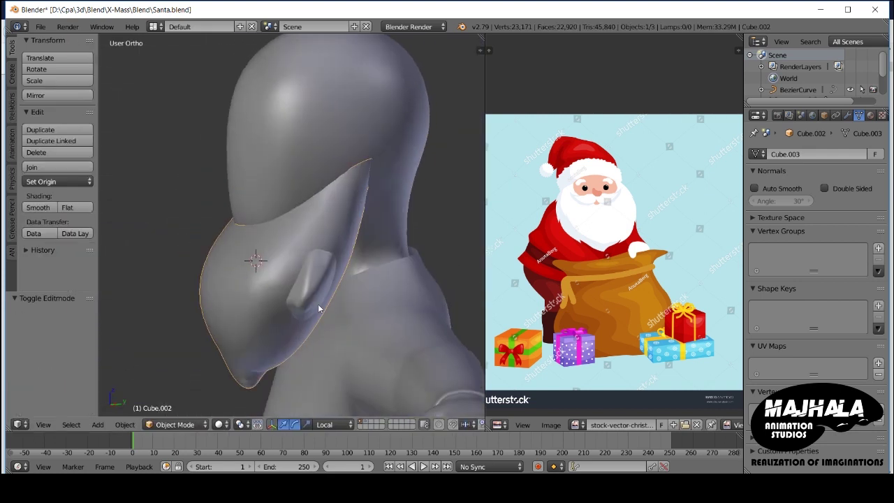
{"action": "key", "text": "Tab"}
{"action": "right_click", "coordinate": [261, 270]}
{"action": "key", "text": "g"}
{"action": "left_click", "coordinate": [264, 268]}
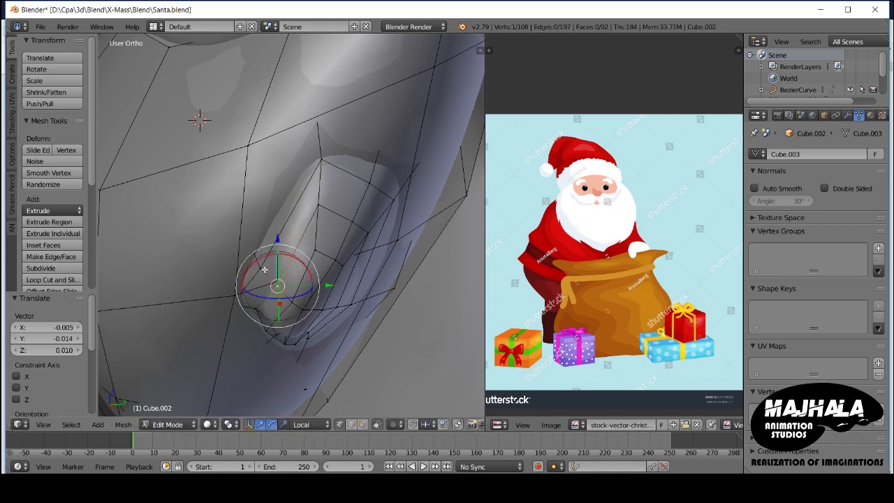
{"action": "left_click_drag", "start_coordinate": [273, 277], "coordinate": [275, 274]}
{"action": "middle_click_drag", "start_coordinate": [275, 273], "coordinate": [313, 305]}
{"action": "key", "text": "Tab"}
{"action": "middle_click_drag", "start_coordinate": [335, 320], "coordinate": [384, 322]}
{"action": "key", "text": "KP_1"}
{"action": "scroll", "coordinate": [350, 301], "scroll_direction": "up", "scroll_amount": 2}
Step: Move only the side piece's top vertices to form a small ear-like shape
{"action": "key", "text": "Tab"}
{"action": "key", "text": "z"}
{"action": "key", "text": "ctrl+l"}
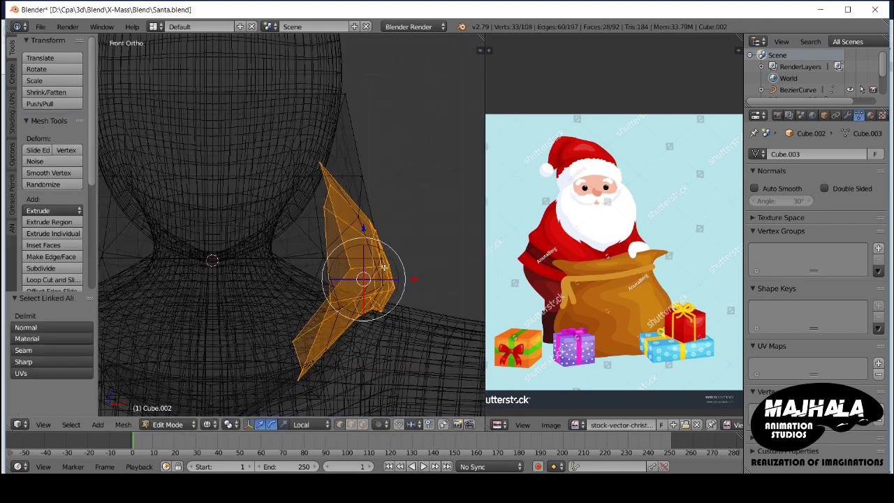
{"action": "middle_click_drag", "start_coordinate": [334, 232], "coordinate": [332, 294]}
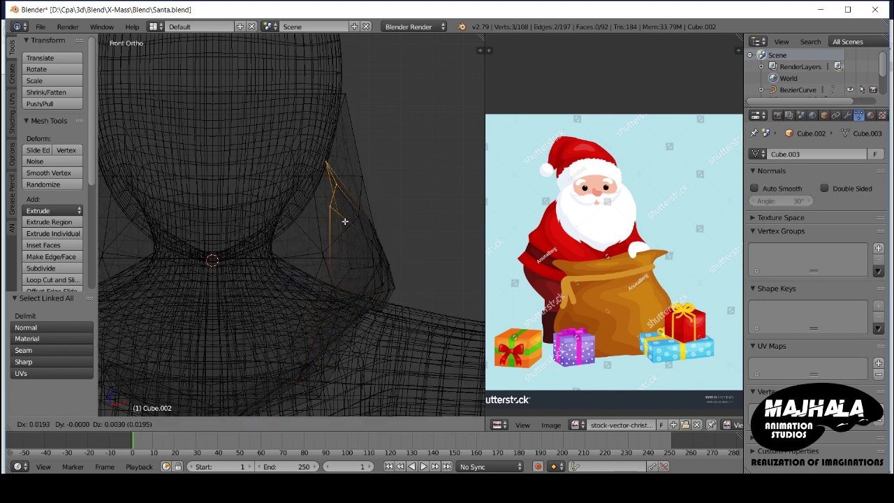
{"action": "left_click", "coordinate": [340, 221]}
{"action": "key", "text": "z"}
{"action": "middle_click_drag", "start_coordinate": [340, 222], "coordinate": [337, 198]}
{"action": "key", "text": "g"}
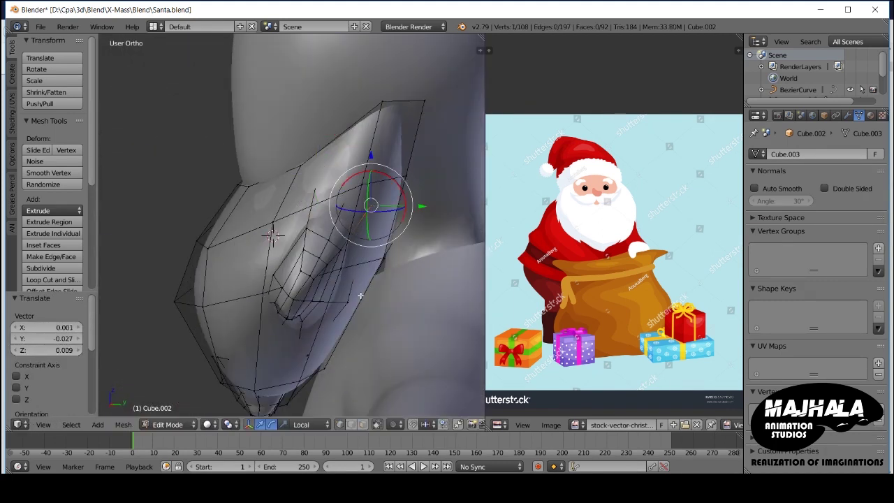
{"action": "key", "text": "Tab"}
{"action": "key", "text": "KP_1"}
{"action": "right_click", "coordinate": [299, 245]}
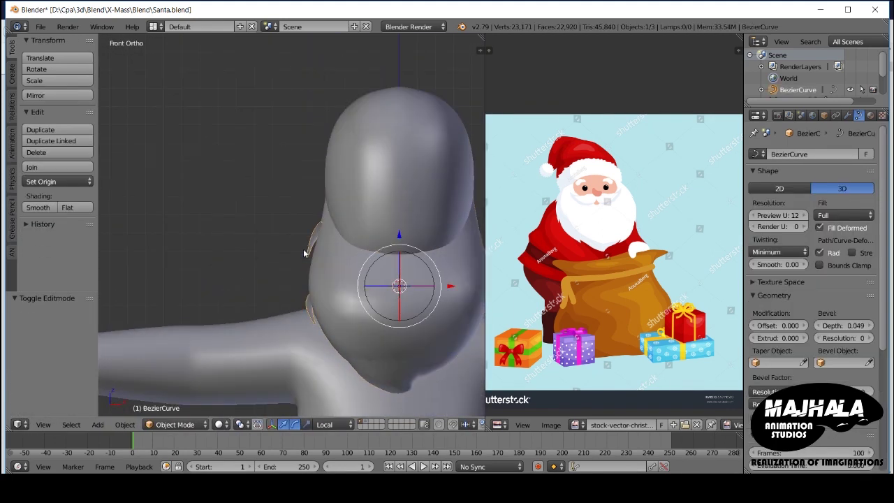
Step: Delete the BezierCurve and mirror a duplicate of the side beard piece to the left with X scale -1
{"action": "key", "text": "Delete"}
{"action": "key", "text": "Tab"}
{"action": "key", "text": "l"}
{"action": "key", "text": "r"}
{"action": "key", "text": "z"}
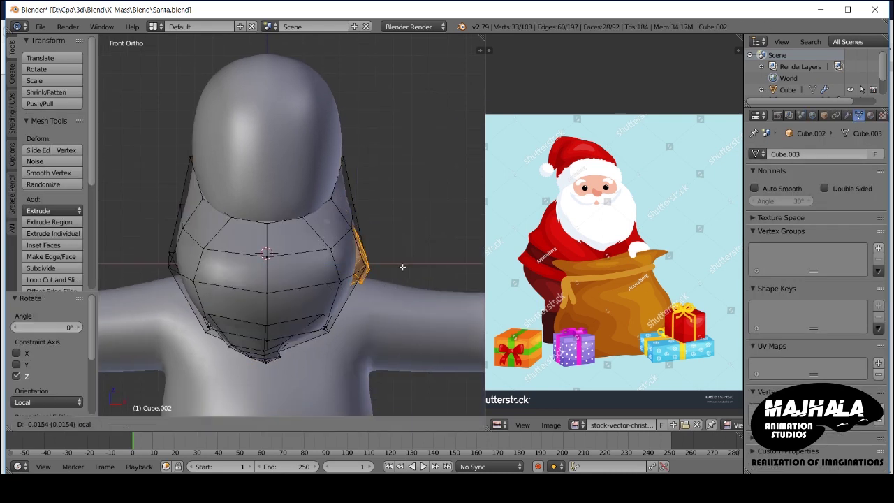
{"action": "key", "text": "Escape"}
{"action": "key", "text": "shift+d"}
{"action": "key", "text": "Escape"}
{"action": "left_click", "coordinate": [233, 278]}
{"action": "key", "text": "s"}
{"action": "key", "text": "x"}
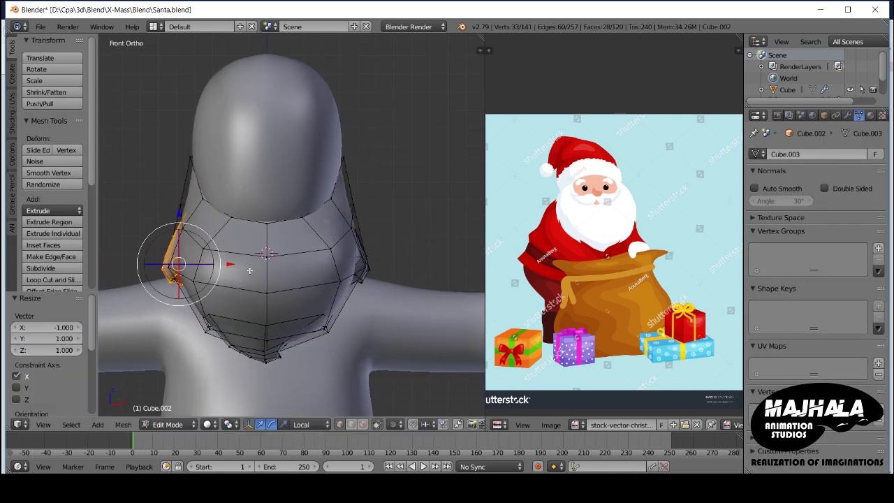
{"action": "left_click", "coordinate": [246, 184]}
Step: Recalculate and flip the normals of the mirrored side piece
{"action": "middle_click_drag", "start_coordinate": [246, 184], "coordinate": [192, 191]}
{"action": "key", "text": "KP_1"}
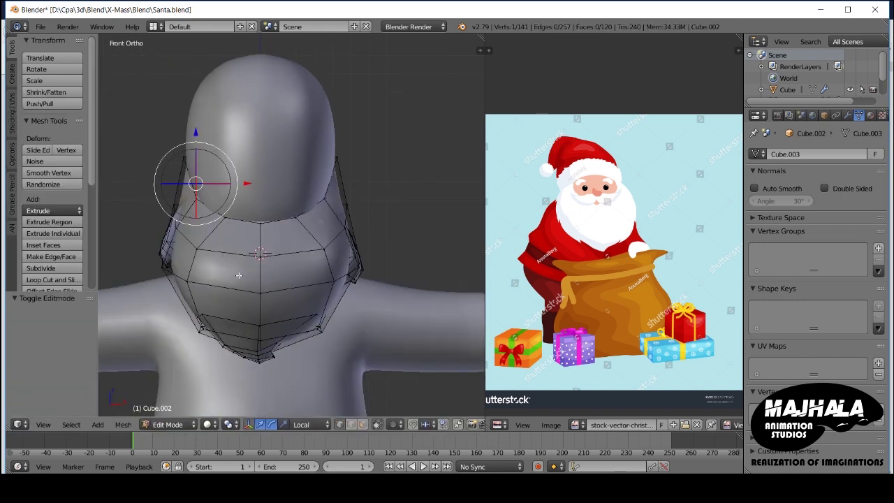
{"action": "key", "text": "ctrl+l"}
{"action": "left_click", "coordinate": [11, 111]}
{"action": "left_click", "coordinate": [43, 142]}
{"action": "left_click", "coordinate": [53, 152]}
{"action": "key", "text": "Tab"}
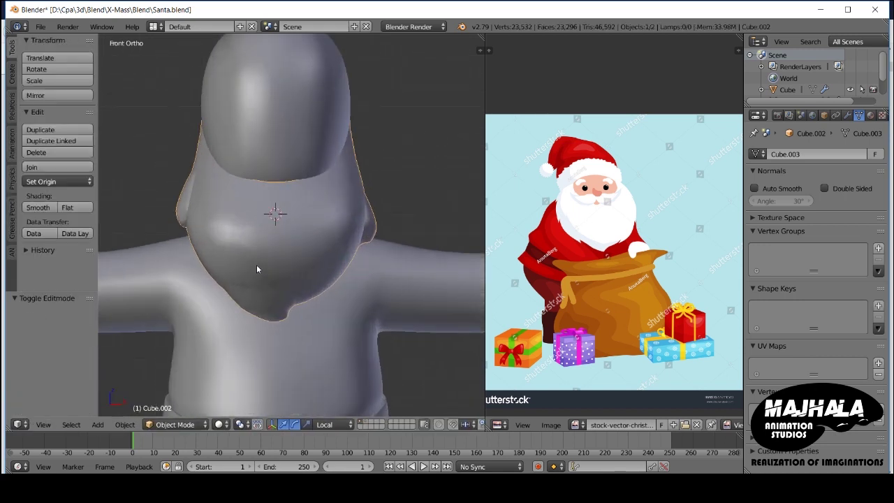
Step: Extrude a front face of the side piece and scale it down to about half to start the mustache
{"action": "middle_click_drag", "start_coordinate": [302, 277], "coordinate": [231, 290]}
{"action": "key", "text": "Tab"}
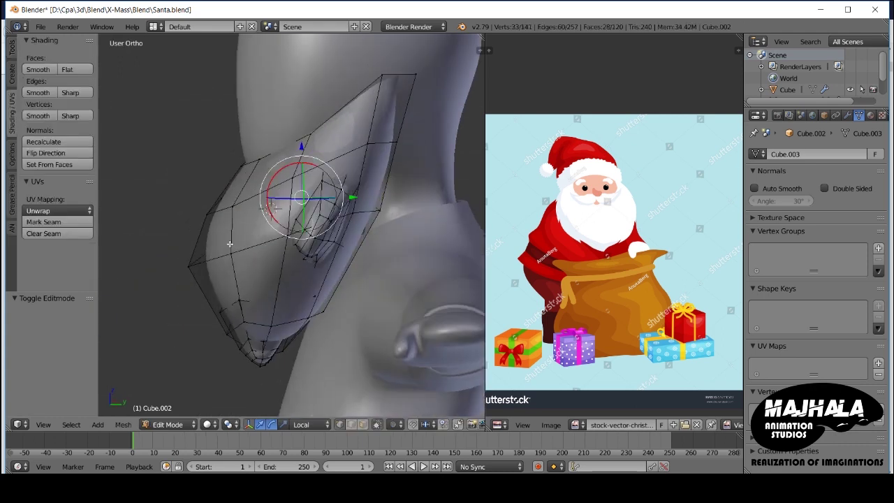
{"action": "middle_click_drag", "start_coordinate": [231, 257], "coordinate": [294, 258]}
{"action": "right_click", "coordinate": [310, 254]}
{"action": "key", "text": "KP_3"}
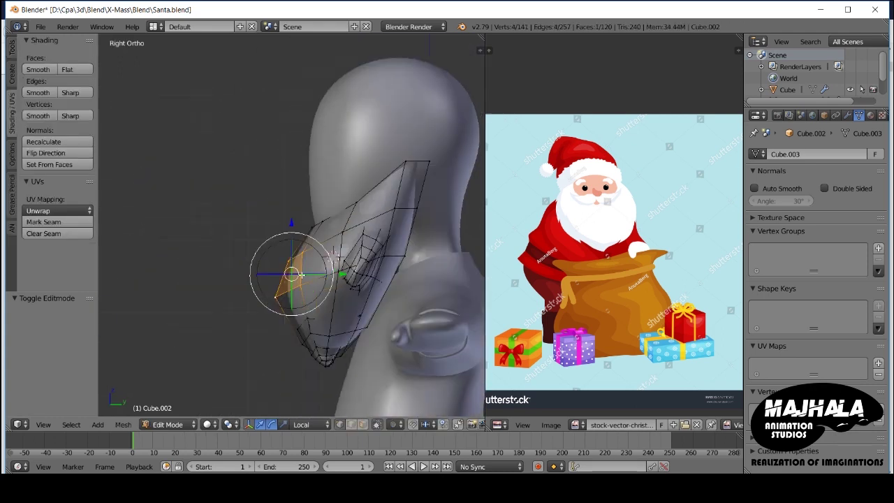
{"action": "left_click", "coordinate": [300, 257]}
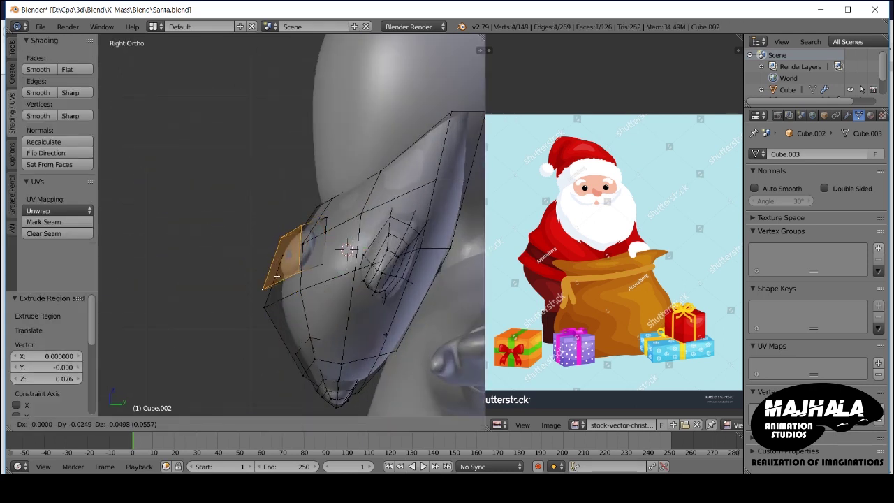
{"action": "left_click", "coordinate": [276, 276]}
{"action": "key", "text": "e"}
{"action": "key", "text": "s"}
{"action": "left_click", "coordinate": [304, 258]}
{"action": "scroll", "coordinate": [305, 290], "scroll_direction": "up", "scroll_amount": 2}
{"action": "left_click", "coordinate": [334, 258]}
Step: Select the new small piece and nudge its vertices slightly in Y and Z
{"action": "key", "text": "Tab"}
{"action": "key", "text": "Tab"}
{"action": "key", "text": "ctrl+l"}
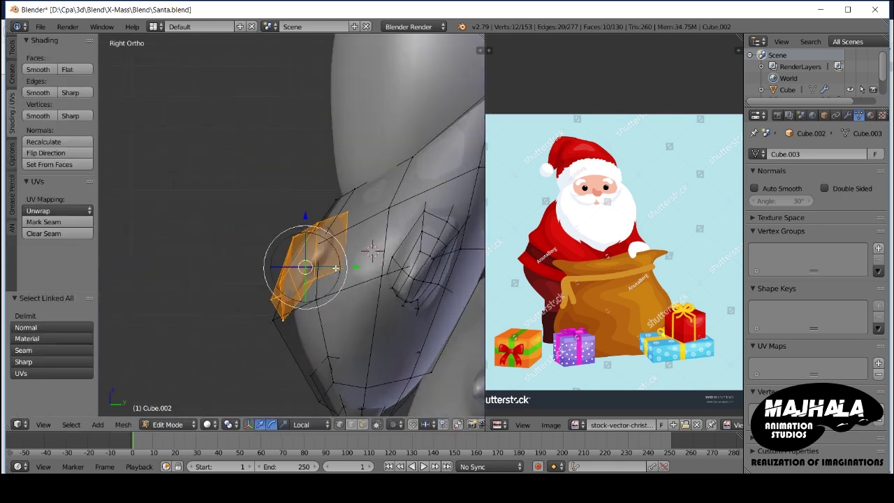
{"action": "left_click", "coordinate": [372, 265]}
{"action": "mouse_move", "coordinate": [373, 266]}
{"action": "middle_mouse_down"}
{"action": "mouse_move", "coordinate": [293, 300]}
{"action": "mouse_move", "coordinate": [305, 295]}
{"action": "middle_mouse_up"}
{"action": "right_click", "coordinate": [291, 305]}
{"action": "left_click_drag", "start_coordinate": [304, 295], "coordinate": [278, 232]}
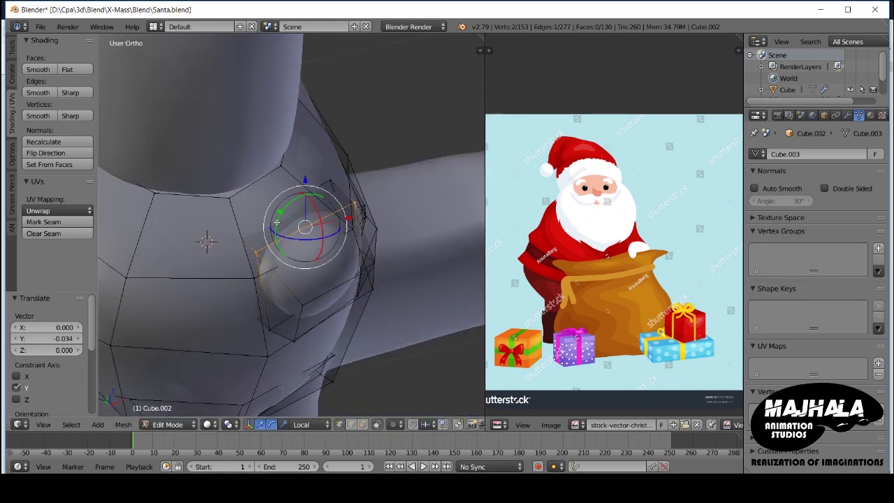
{"action": "left_click", "coordinate": [282, 209]}
{"action": "middle_click_drag", "start_coordinate": [282, 210], "coordinate": [329, 319]}
{"action": "mouse_move", "coordinate": [269, 330]}
{"action": "middle_mouse_down"}
{"action": "mouse_move", "coordinate": [293, 314]}
{"action": "mouse_move", "coordinate": [373, 326]}
{"action": "middle_mouse_up"}
Step: Move a front face of the small piece along X, then check it in wireframe from the front
{"action": "right_click", "coordinate": [300, 311]}
{"action": "key", "text": "KP_3"}
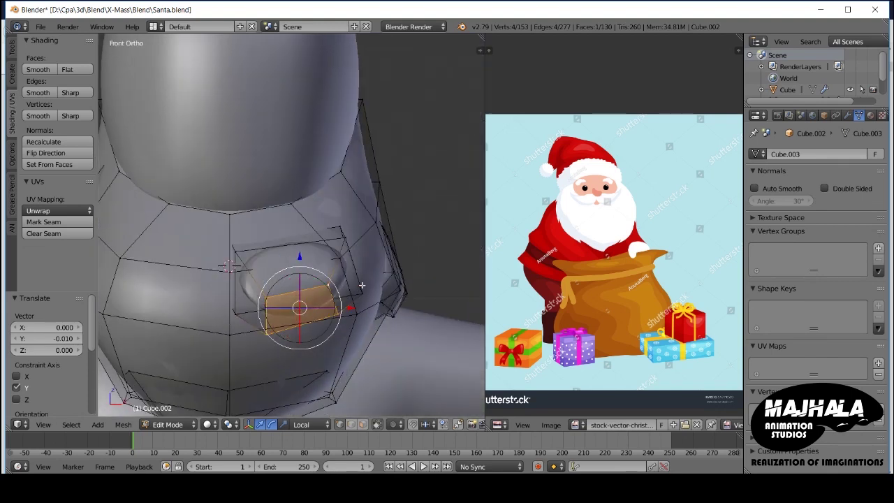
{"action": "key", "text": "g"}
{"action": "key", "text": "x"}
{"action": "left_click", "coordinate": [318, 309]}
{"action": "left_click", "coordinate": [301, 325]}
{"action": "key", "text": "z"}
{"action": "mouse_move", "coordinate": [300, 325]}
{"action": "middle_mouse_down"}
{"action": "mouse_move", "coordinate": [354, 268]}
{"action": "mouse_move", "coordinate": [253, 345]}
{"action": "middle_mouse_up"}
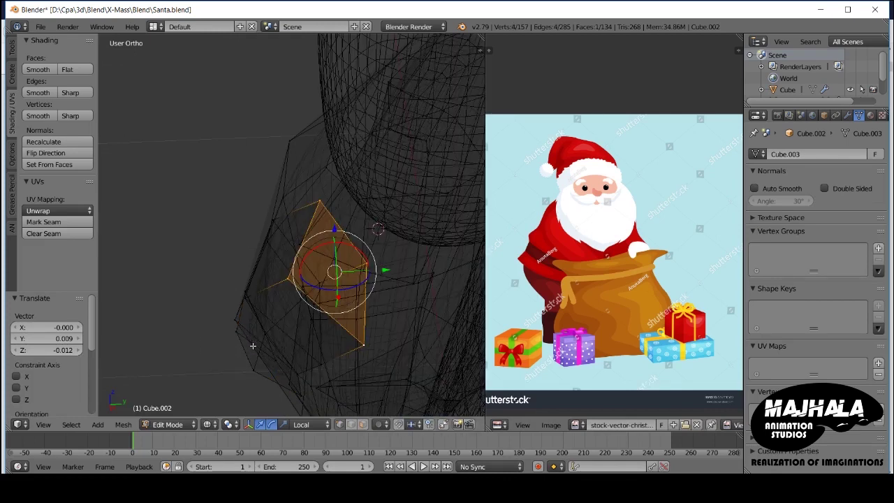
{"action": "key", "text": "KP_1"}
Step: Select the whole mustache piece and slide it sideways toward the centre of the face
{"action": "key", "text": "z"}
{"action": "key", "text": "ctrl+l"}
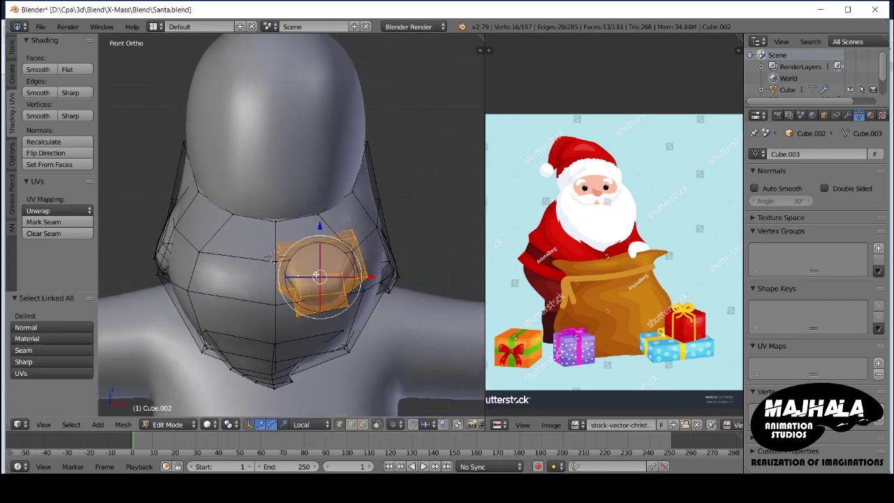
{"action": "left_click_drag", "start_coordinate": [373, 277], "coordinate": [328, 276]}
{"action": "key", "text": "r"}
{"action": "mouse_move", "coordinate": [328, 276]}
{"action": "middle_mouse_down"}
{"action": "mouse_move", "coordinate": [316, 299]}
{"action": "mouse_move", "coordinate": [293, 293]}
{"action": "middle_mouse_up"}
{"action": "key", "text": "Escape"}
{"action": "key", "text": "KP_1"}
{"action": "key", "text": "KP_1"}
{"action": "left_click_drag", "start_coordinate": [328, 276], "coordinate": [336, 277]}
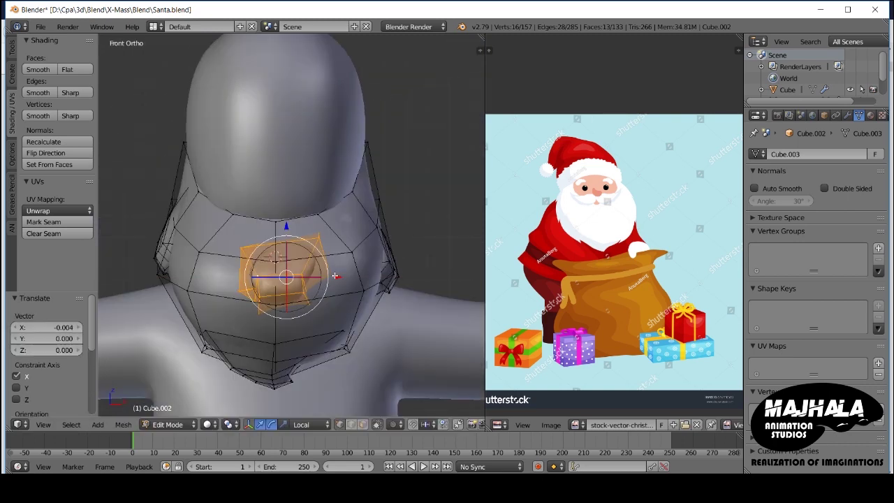
Step: Reposition a single vertex of the mustache piece along Y and Z
{"action": "key", "text": "Tab"}
{"action": "mouse_move", "coordinate": [335, 276]}
{"action": "middle_mouse_down"}
{"action": "mouse_move", "coordinate": [289, 304]}
{"action": "mouse_move", "coordinate": [220, 299]}
{"action": "mouse_move", "coordinate": [279, 280]}
{"action": "mouse_move", "coordinate": [215, 283]}
{"action": "middle_mouse_up"}
{"action": "key", "text": "Tab"}
{"action": "key", "text": "z"}
{"action": "right_click", "coordinate": [214, 283]}
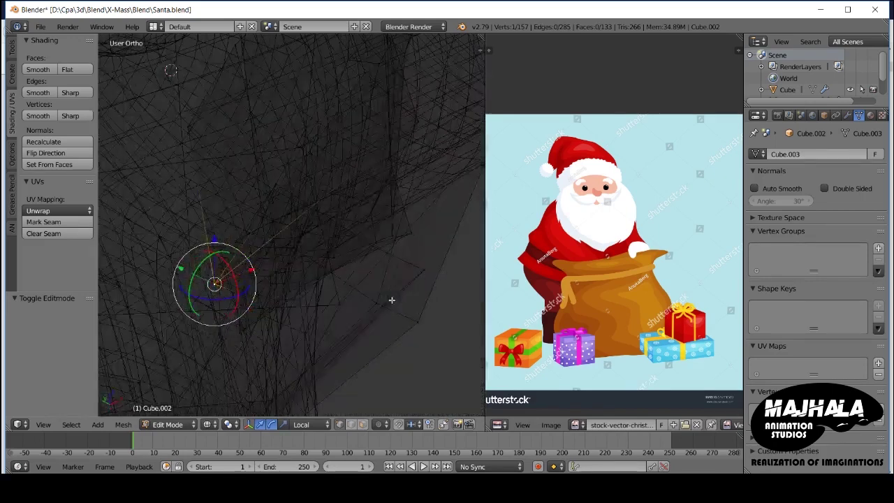
{"action": "key", "text": "z"}
{"action": "middle_click_drag", "start_coordinate": [391, 299], "coordinate": [235, 289]}
{"action": "key", "text": "g"}
{"action": "key", "text": "y"}
{"action": "left_click", "coordinate": [235, 288]}
{"action": "key", "text": "z"}
{"action": "key", "text": "KP_1"}
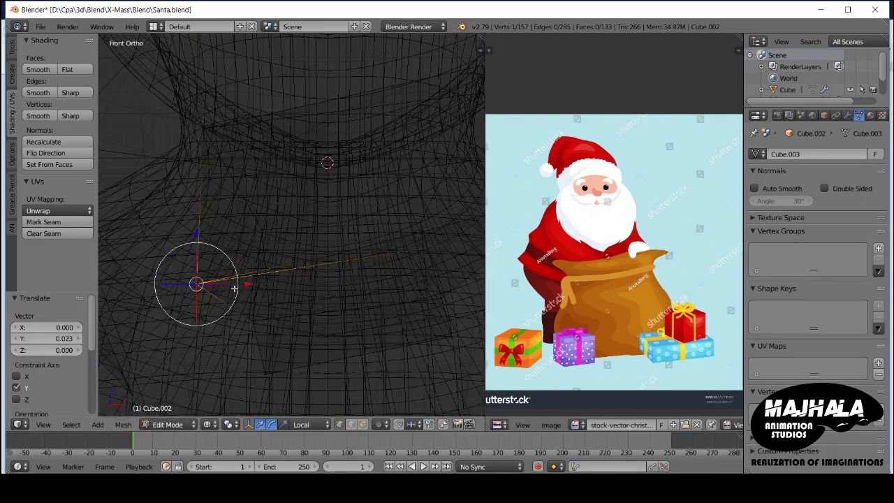
{"action": "left_click", "coordinate": [302, 266]}
{"action": "key", "text": "KP_Decimal"}
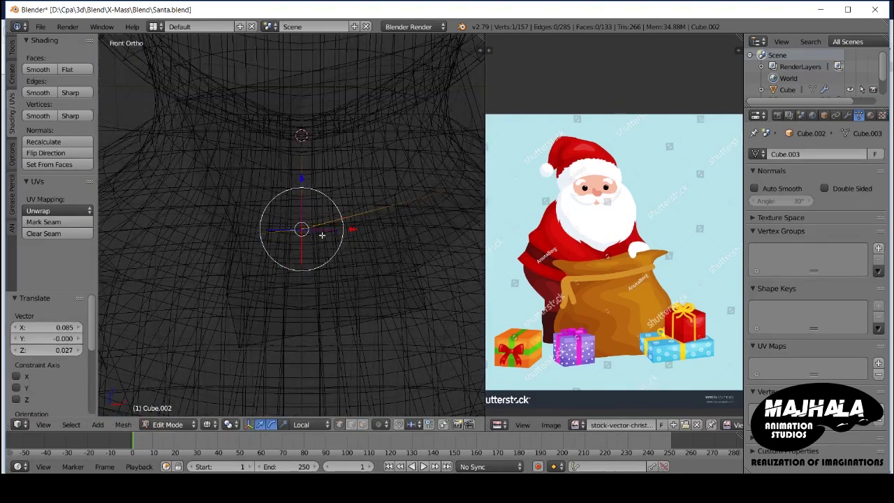
Step: Move another mustache vertex inward along X, checking the shape in wireframe
{"action": "key", "text": "z"}
{"action": "mouse_move", "coordinate": [176, 215]}
{"action": "middle_mouse_down"}
{"action": "mouse_move", "coordinate": [284, 232]}
{"action": "mouse_move", "coordinate": [237, 210]}
{"action": "mouse_move", "coordinate": [209, 181]}
{"action": "middle_mouse_up"}
{"action": "key", "text": "z"}
{"action": "key", "text": "Tab"}
{"action": "key", "text": "z"}
{"action": "key", "text": "Tab"}
{"action": "key", "text": "z"}
{"action": "left_click", "coordinate": [11, 112]}
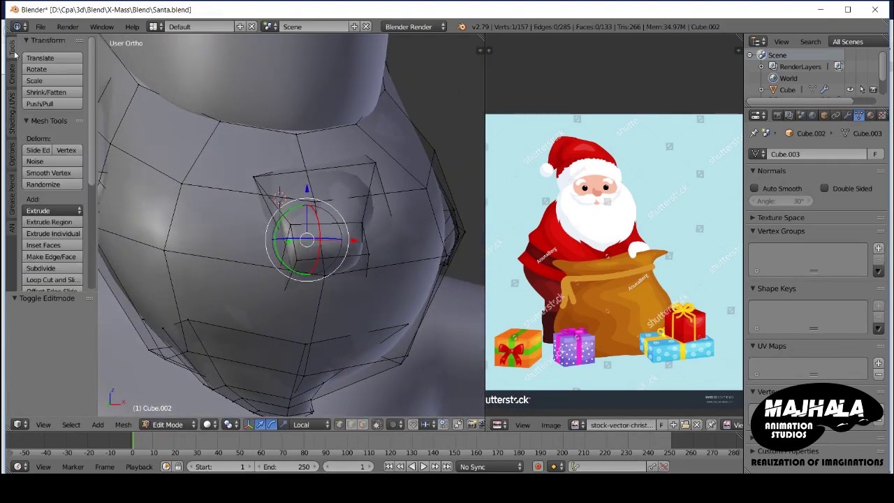
{"action": "left_click", "coordinate": [11, 73]}
{"action": "left_click", "coordinate": [11, 155]}
{"action": "key", "text": "z"}
Step: Select a vertex near the neck and shift it along X
{"action": "key", "text": "z"}
{"action": "key", "text": "g"}
{"action": "key", "text": "x"}
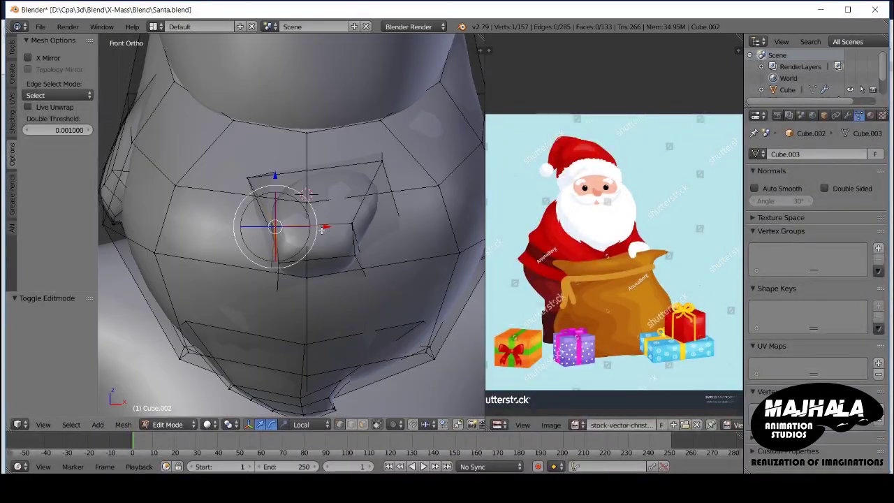
{"action": "left_click", "coordinate": [293, 233]}
{"action": "mouse_move", "coordinate": [292, 233]}
{"action": "middle_mouse_down"}
{"action": "mouse_move", "coordinate": [244, 239]}
{"action": "mouse_move", "coordinate": [221, 222]}
{"action": "middle_mouse_up"}
{"action": "key", "text": "z"}
{"action": "right_click", "coordinate": [243, 239], "text": "alt"}
{"action": "key", "text": "z"}
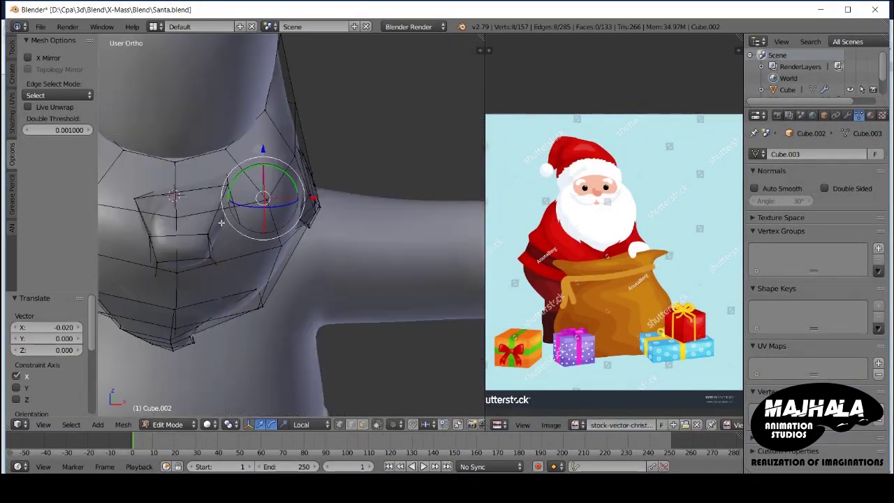
{"action": "key", "text": "z"}
{"action": "key", "text": "KP_1"}
{"action": "right_click", "coordinate": [187, 235]}
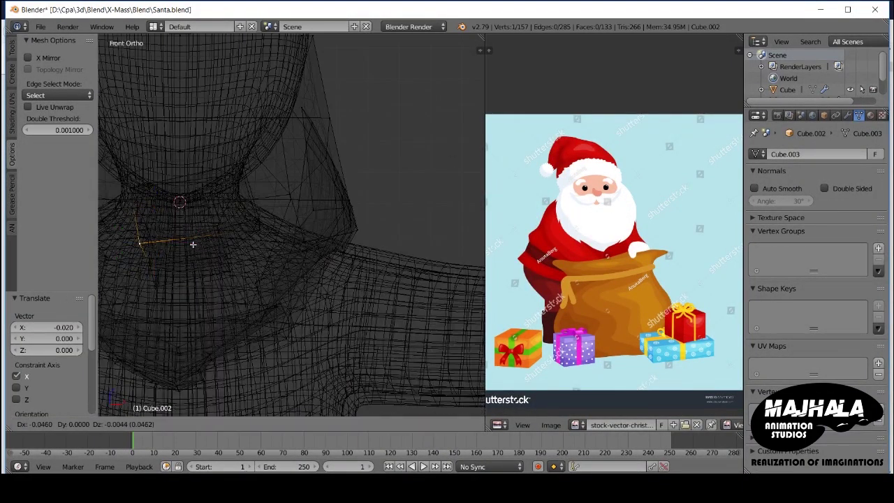
{"action": "left_click", "coordinate": [192, 244]}
{"action": "key", "text": "z"}
Step: Select the linked part near the neck and hide it
{"action": "middle_click_drag", "start_coordinate": [193, 244], "coordinate": [283, 243]}
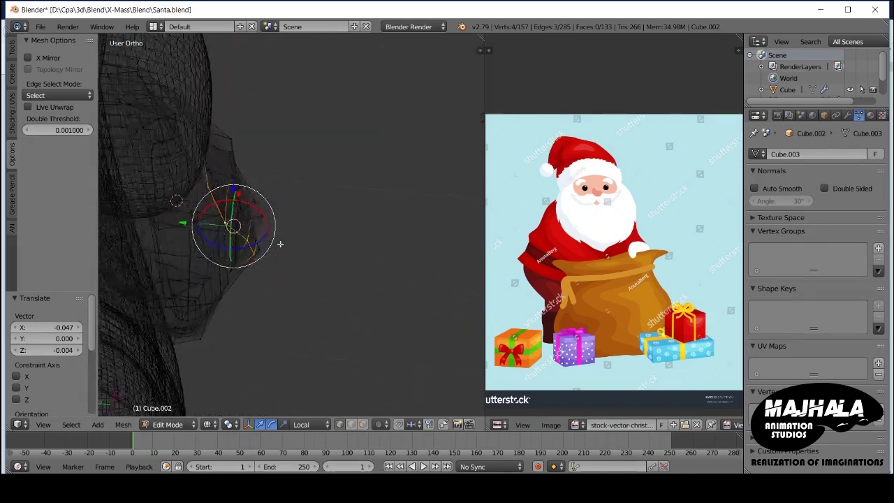
{"action": "key", "text": "z"}
{"action": "mouse_move", "coordinate": [223, 245]}
{"action": "middle_mouse_down"}
{"action": "mouse_move", "coordinate": [159, 238]}
{"action": "mouse_move", "coordinate": [207, 270]}
{"action": "mouse_move", "coordinate": [281, 254]}
{"action": "middle_mouse_up"}
{"action": "key", "text": "ctrl+l"}
{"action": "key", "text": "h"}
{"action": "key", "text": "z"}
{"action": "middle_click_drag", "start_coordinate": [336, 236], "coordinate": [198, 251]}
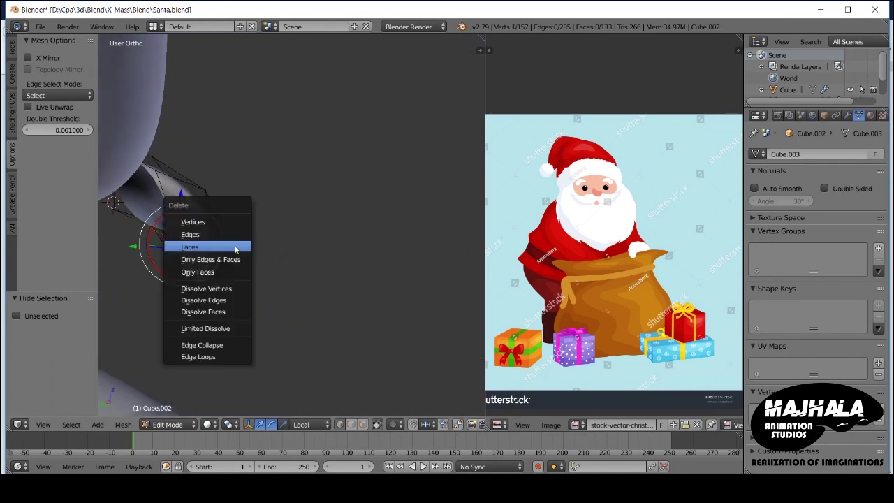
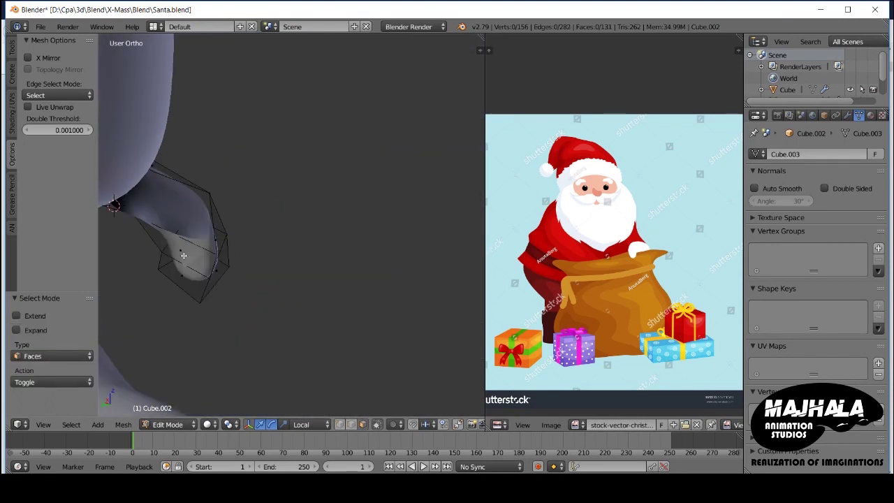
Step: Add an edge loop to the mustache and slide one new-loop vertex along Y
{"action": "left_click", "coordinate": [184, 249]}
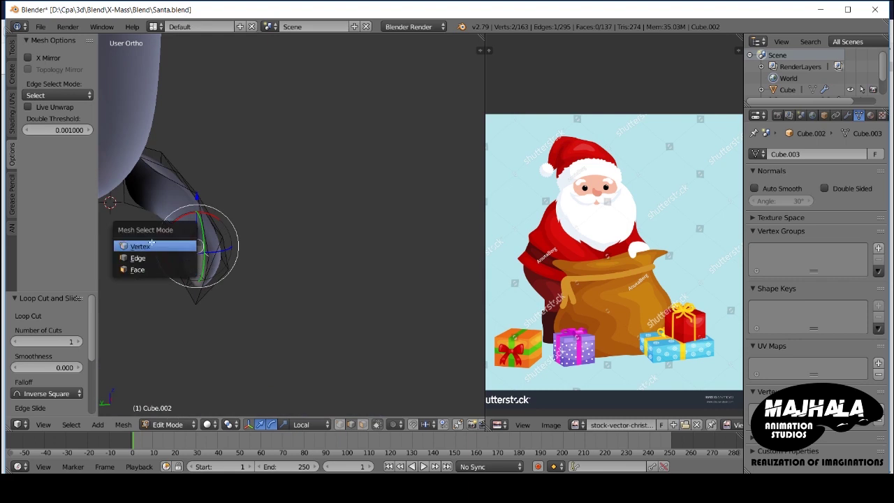
{"action": "left_click", "coordinate": [146, 246]}
{"action": "right_click", "coordinate": [192, 259]}
{"action": "key", "text": "g"}
{"action": "key", "text": "y"}
{"action": "left_click", "coordinate": [190, 260]}
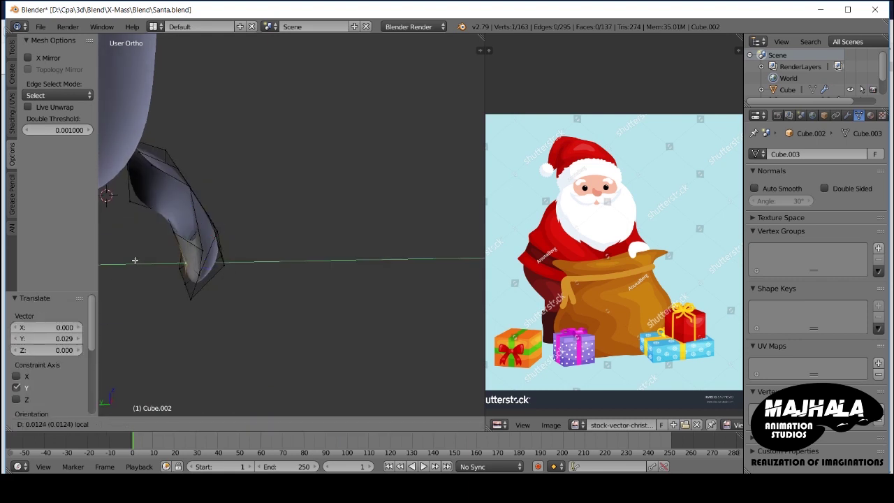
Step: From the front view, shift the new loop's vertices and edge sideways
{"action": "key", "text": "KP_1"}
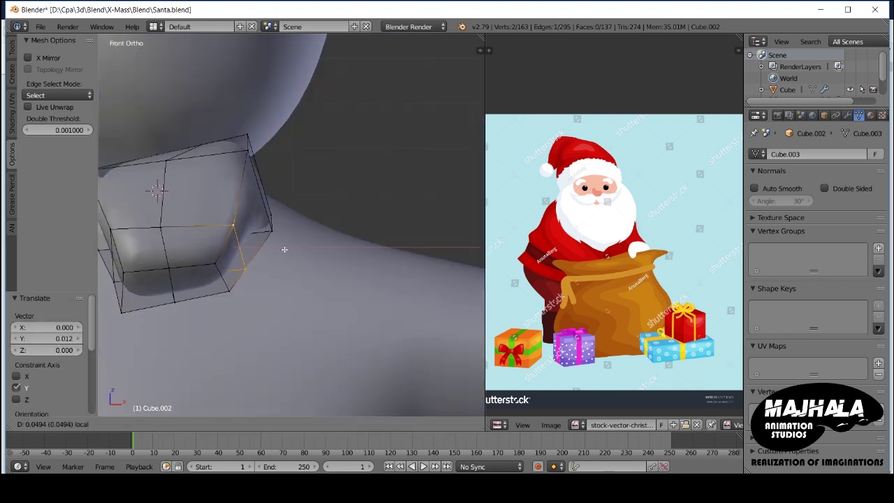
{"action": "left_click", "coordinate": [284, 250]}
{"action": "scroll", "coordinate": [216, 273], "scroll_direction": "down", "scroll_amount": 1}
{"action": "left_click", "coordinate": [241, 243]}
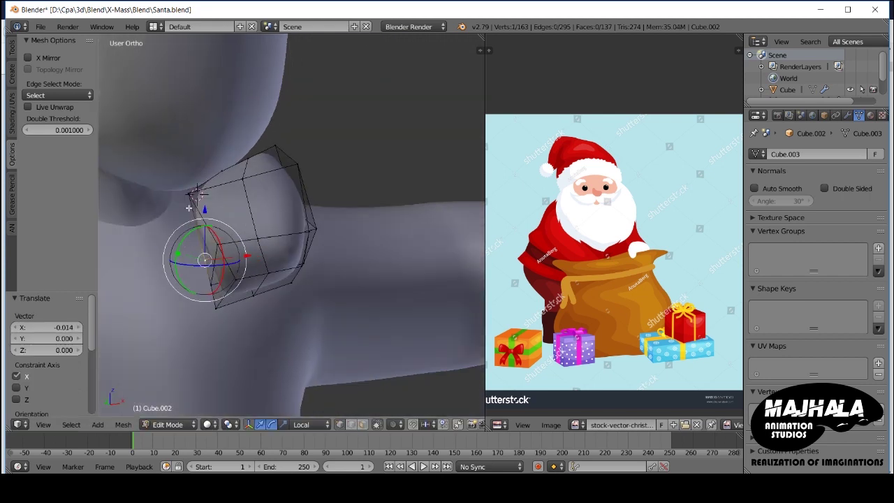
{"action": "middle_click_drag", "start_coordinate": [280, 261], "coordinate": [354, 255]}
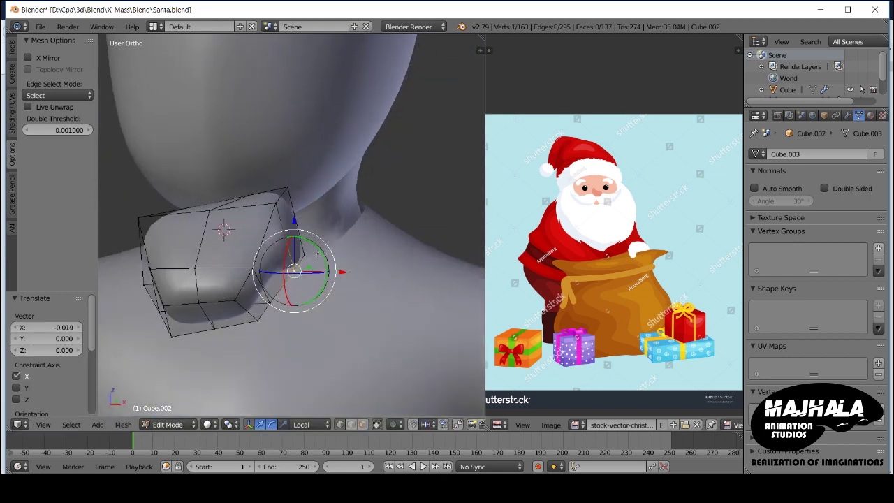
{"action": "left_click", "coordinate": [205, 200]}
Step: Reposition the selected vertex twice from the front view to refine the mustache curve
{"action": "mouse_move", "coordinate": [319, 238]}
{"action": "middle_mouse_down"}
{"action": "mouse_move", "coordinate": [231, 230]}
{"action": "mouse_move", "coordinate": [210, 203]}
{"action": "middle_mouse_up"}
{"action": "key", "text": "KP_1"}
{"action": "key", "text": "g"}
{"action": "left_click", "coordinate": [172, 243]}
{"action": "key", "text": "KP_1"}
{"action": "key", "text": "g"}
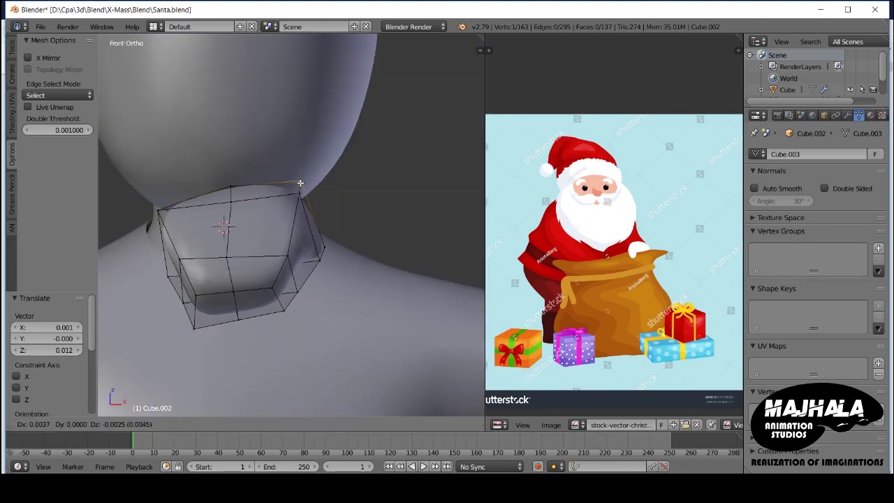
{"action": "left_click", "coordinate": [300, 183]}
Step: Inspect the smoothed mustache outside edit mode, then return to editing it
{"action": "key", "text": "Tab"}
{"action": "scroll", "coordinate": [248, 258], "scroll_direction": "down", "scroll_amount": 3}
{"action": "mouse_move", "coordinate": [247, 257]}
{"action": "middle_mouse_down"}
{"action": "mouse_move", "coordinate": [335, 261]}
{"action": "mouse_move", "coordinate": [253, 275]}
{"action": "middle_mouse_up"}
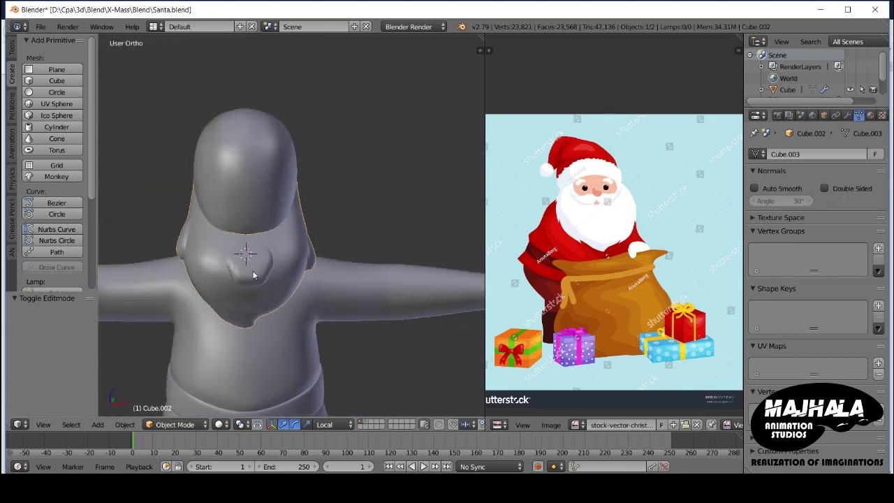
{"action": "key", "text": "Tab"}
{"action": "scroll", "coordinate": [253, 275], "scroll_direction": "up", "scroll_amount": 4}
{"action": "scroll", "coordinate": [230, 279], "scroll_direction": "up", "scroll_amount": 3}
Step: Narrow the mustache tip faces as seen from the front
{"action": "key", "text": "z"}
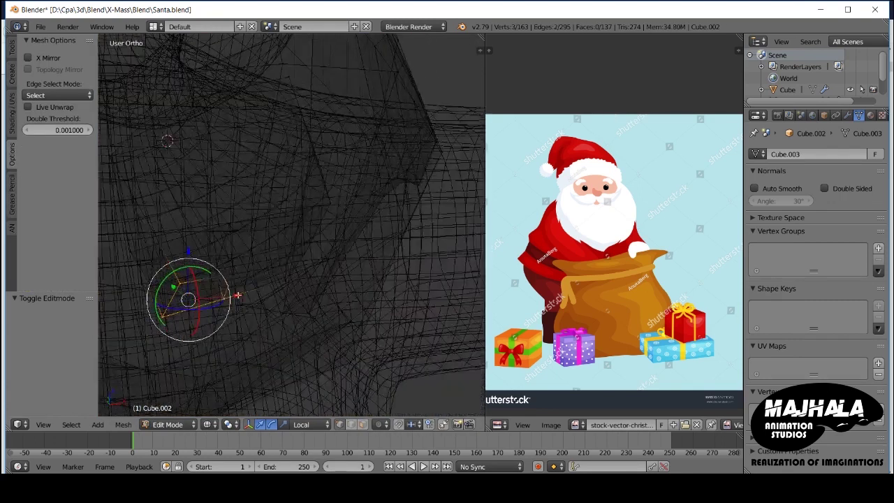
{"action": "key", "text": "z"}
{"action": "key", "text": "KP_1"}
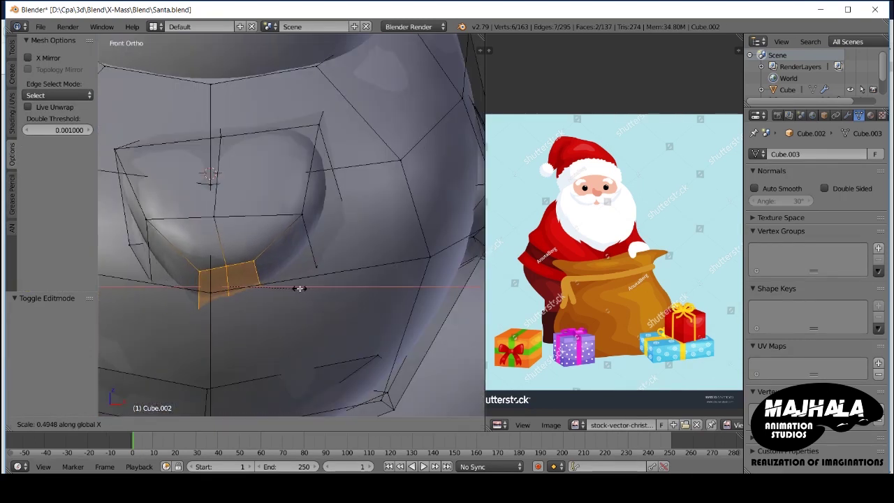
{"action": "left_click", "coordinate": [300, 288]}
{"action": "scroll", "coordinate": [300, 288], "scroll_direction": "down", "scroll_amount": 3}
Step: Check the mustache from the side and flatten the tip along Y
{"action": "key", "text": "Tab"}
{"action": "middle_click_drag", "start_coordinate": [254, 306], "coordinate": [210, 308]}
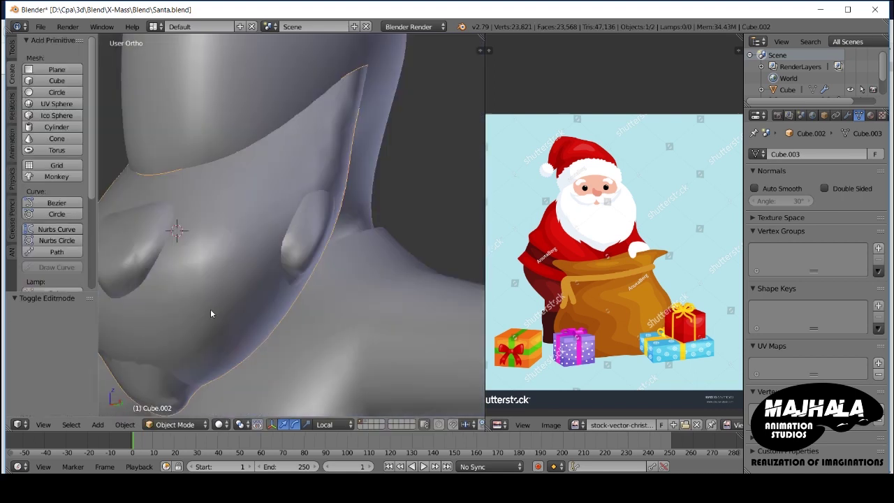
{"action": "key", "text": "KP_3"}
{"action": "key", "text": "Tab"}
{"action": "scroll", "coordinate": [231, 312], "scroll_direction": "up", "scroll_amount": 3}
{"action": "key", "text": "z"}
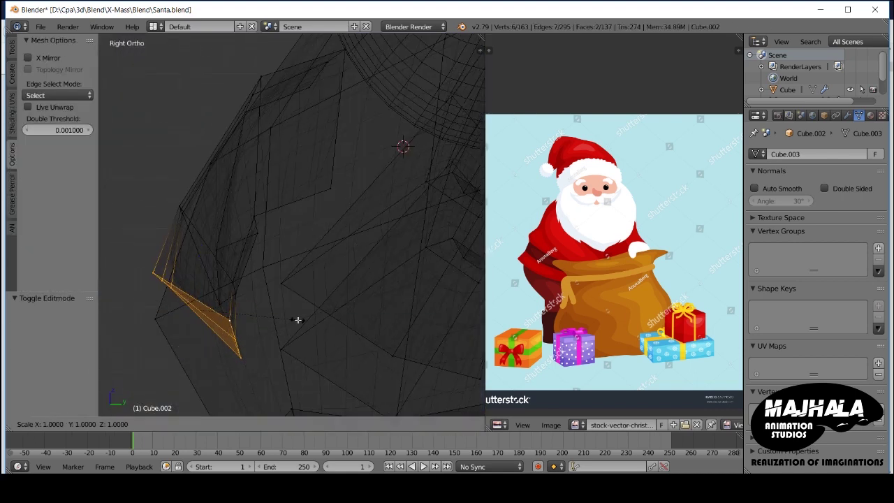
{"action": "left_click", "coordinate": [228, 307]}
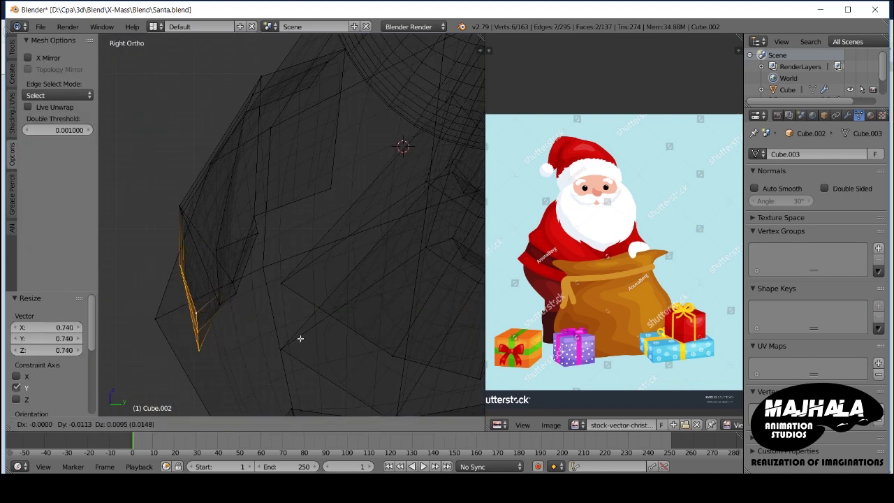
Step: Tilt, Y-scale, move, rotate and shrink the tip faces into a tapered point
{"action": "left_click", "coordinate": [335, 345]}
{"action": "key", "text": "s"}
{"action": "key", "text": "y"}
{"action": "left_click", "coordinate": [287, 333]}
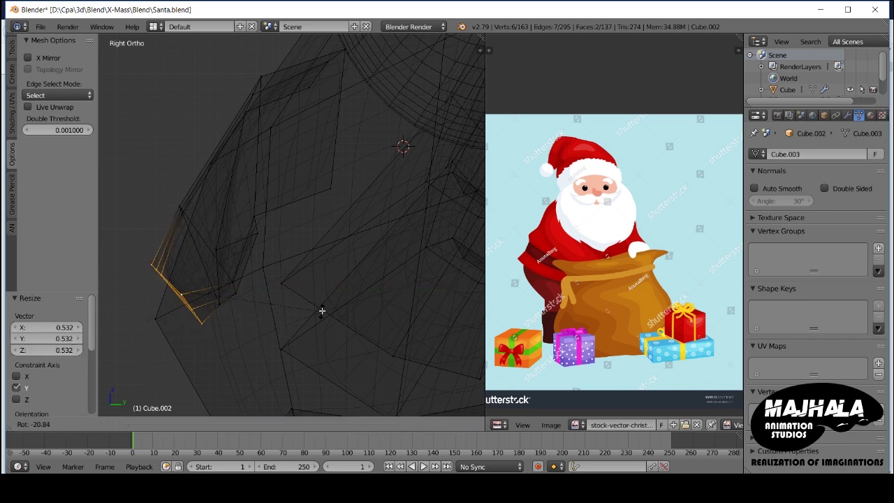
{"action": "left_click", "coordinate": [283, 268]}
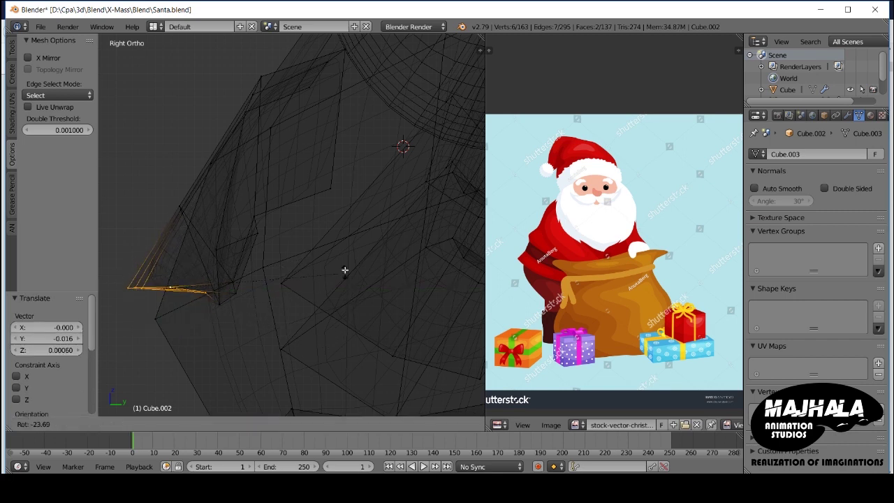
{"action": "left_click", "coordinate": [384, 273]}
{"action": "key", "text": "s"}
{"action": "left_click", "coordinate": [286, 282]}
{"action": "key", "text": "g"}
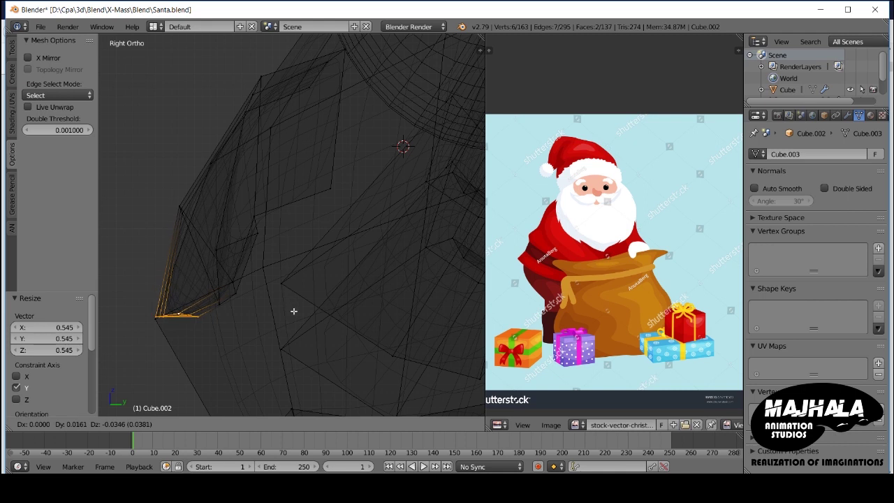
Step: Select the edge at the mustache tip and move it to sharpen the point
{"action": "right_click", "coordinate": [216, 293]}
{"action": "key", "text": "g"}
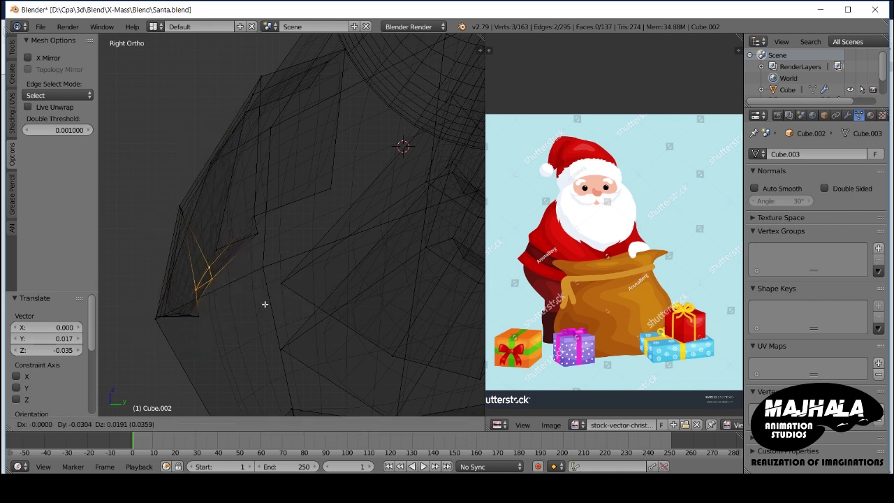
{"action": "left_click", "coordinate": [257, 303]}
{"action": "scroll", "coordinate": [221, 283], "scroll_direction": "up", "scroll_amount": 1}
{"action": "key", "text": "g"}
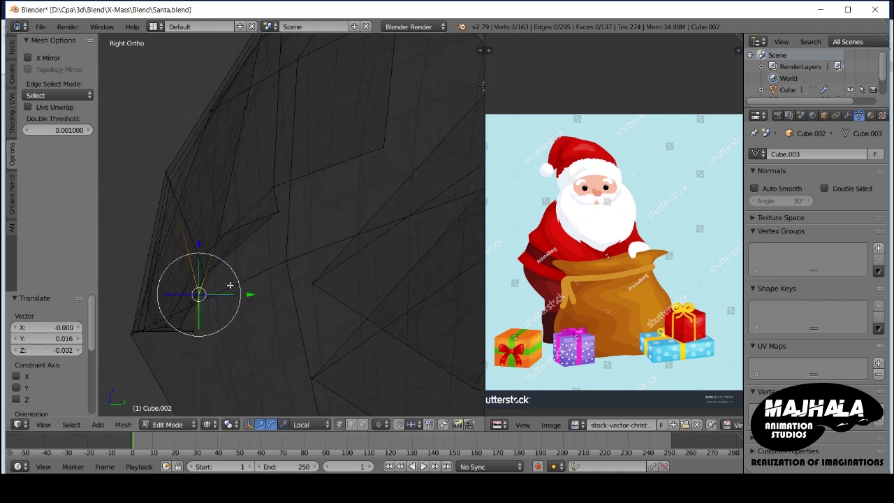
{"action": "key", "text": "a"}
{"action": "key", "text": "c"}
{"action": "left_click_drag", "start_coordinate": [247, 310], "coordinate": [244, 296]}
{"action": "mouse_move", "coordinate": [247, 300]}
{"action": "middle_mouse_down"}
{"action": "mouse_move", "coordinate": [290, 253]}
{"action": "mouse_move", "coordinate": [239, 265]}
{"action": "middle_mouse_up"}
Step: Move the tip vertices in side view, then exit edit mode in solid shading
{"action": "key", "text": "z"}
{"action": "key", "text": "KP_3"}
{"action": "key", "text": "z"}
{"action": "key", "text": "g"}
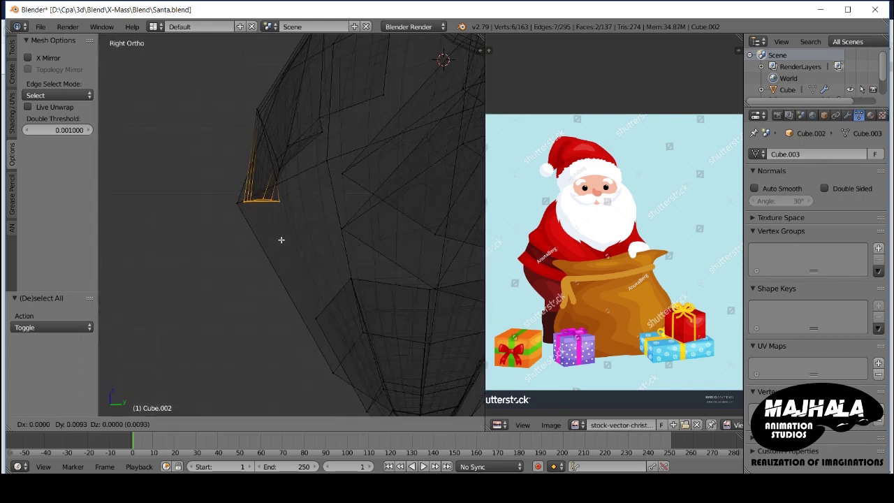
{"action": "left_click", "coordinate": [280, 240]}
{"action": "key", "text": "c"}
{"action": "key", "text": "Escape"}
{"action": "key", "text": "c"}
{"action": "key", "text": "Tab"}
{"action": "key", "text": "z"}
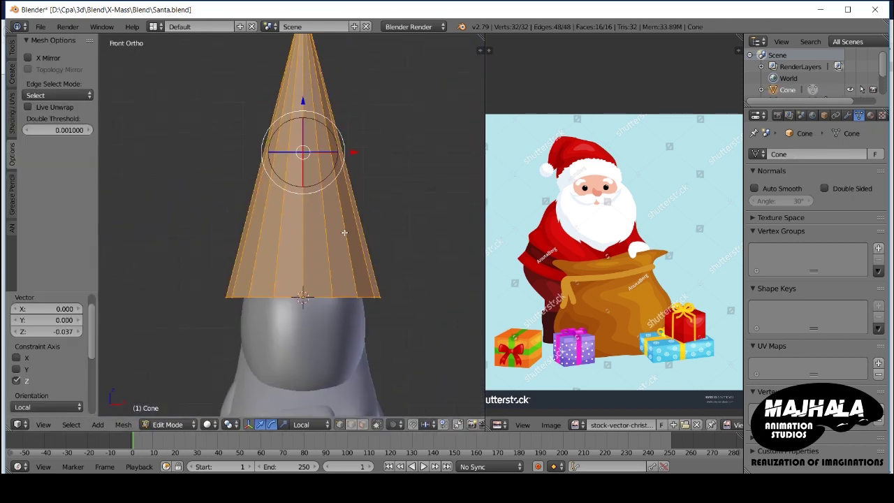
Step: Lower the hat cone's upper vertices along Z in edit mode
{"action": "key", "text": "Tab"}
{"action": "scroll", "coordinate": [359, 224], "scroll_direction": "down", "scroll_amount": 2}
{"action": "key", "text": "z"}
{"action": "key", "text": "Tab"}
{"action": "key", "text": "a"}
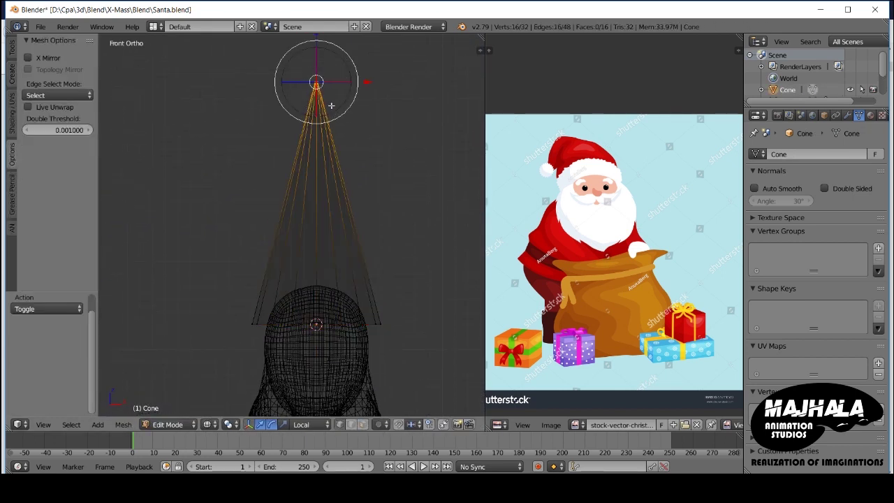
{"action": "key", "text": "g"}
{"action": "key", "text": "z"}
{"action": "left_click", "coordinate": [322, 309]}
{"action": "scroll", "coordinate": [321, 309], "scroll_direction": "down", "scroll_amount": 2, "text": "shift"}
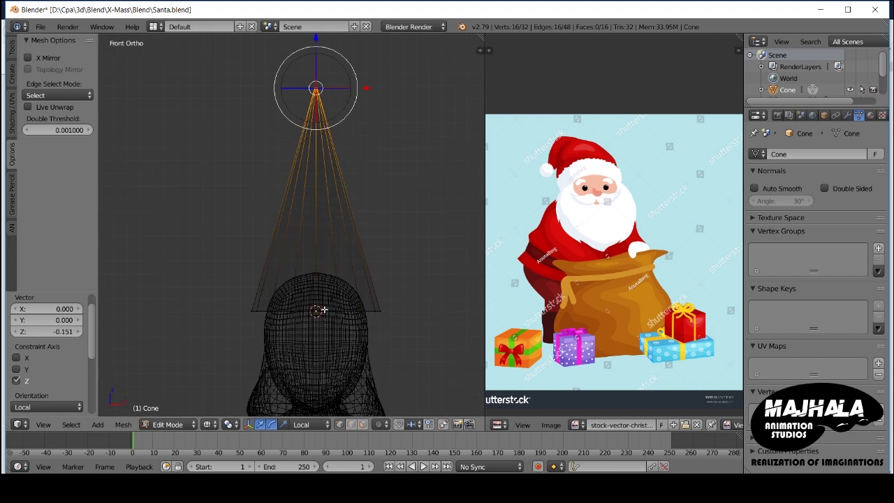
{"action": "key", "text": "z"}
{"action": "scroll", "coordinate": [342, 279], "scroll_direction": "up", "scroll_amount": 1}
Step: Scale the cone's base ring to fit over the head and adjust it along Y
{"action": "key", "text": "s"}
{"action": "key", "text": "KP_3"}
{"action": "left_click", "coordinate": [369, 246]}
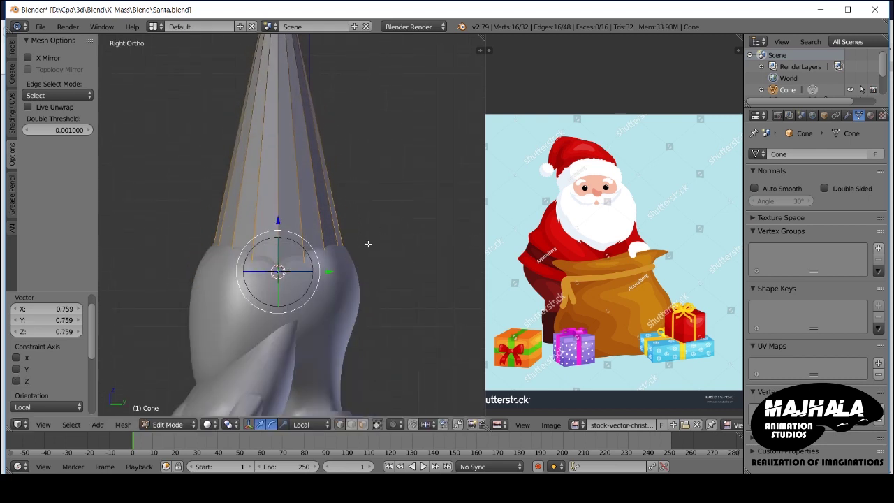
{"action": "key", "text": "z"}
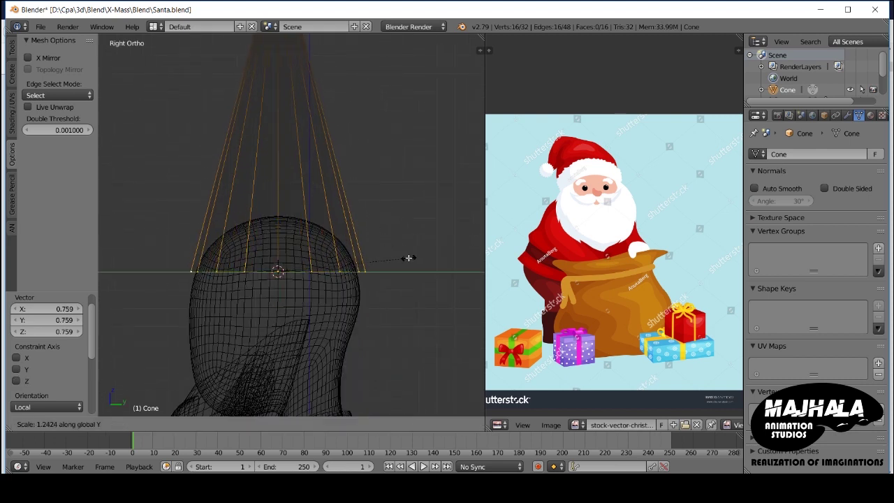
{"action": "key", "text": "z"}
{"action": "key", "text": "g"}
{"action": "key", "text": "y"}
{"action": "key", "text": "y"}
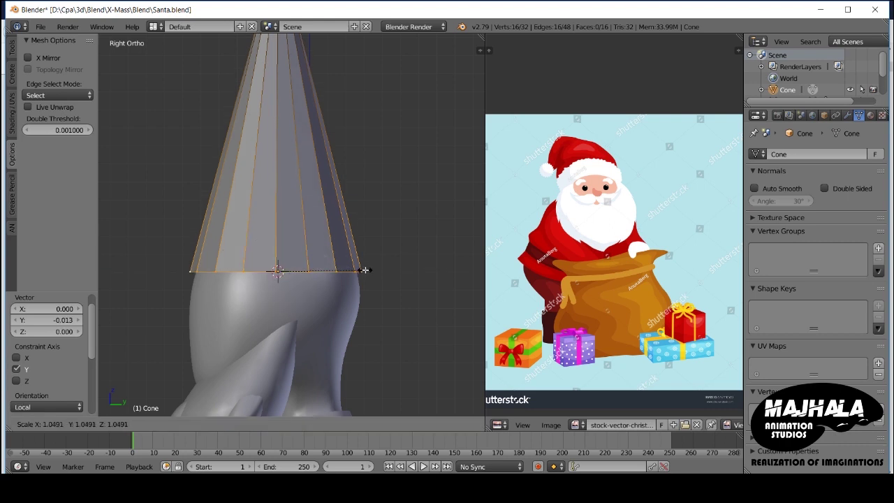
{"action": "key", "text": "KP_1"}
{"action": "key", "text": "Tab"}
{"action": "middle_click_drag", "start_coordinate": [328, 247], "coordinate": [329, 307], "text": "shift"}
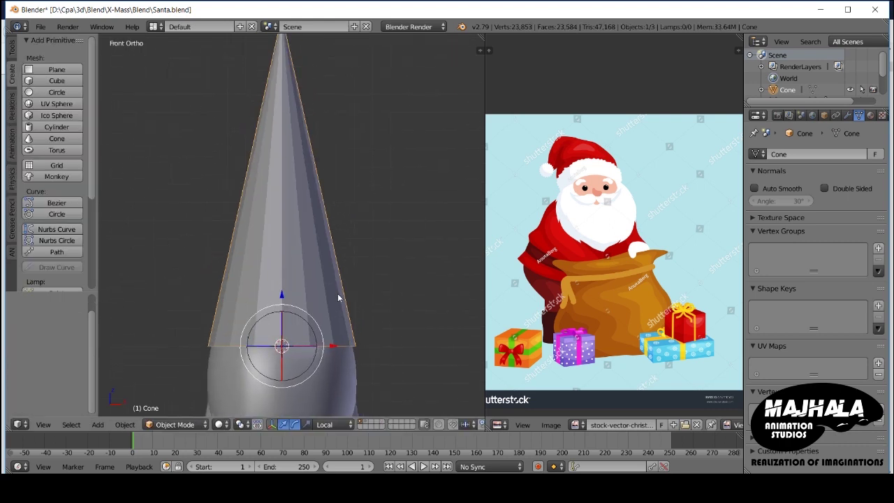
Step: Add five edge loops along the length of the hat cone
{"action": "key", "text": "Tab"}
{"action": "key", "text": "ctrl+r"}
{"action": "scroll", "coordinate": [340, 294], "scroll_direction": "up", "scroll_amount": 1}
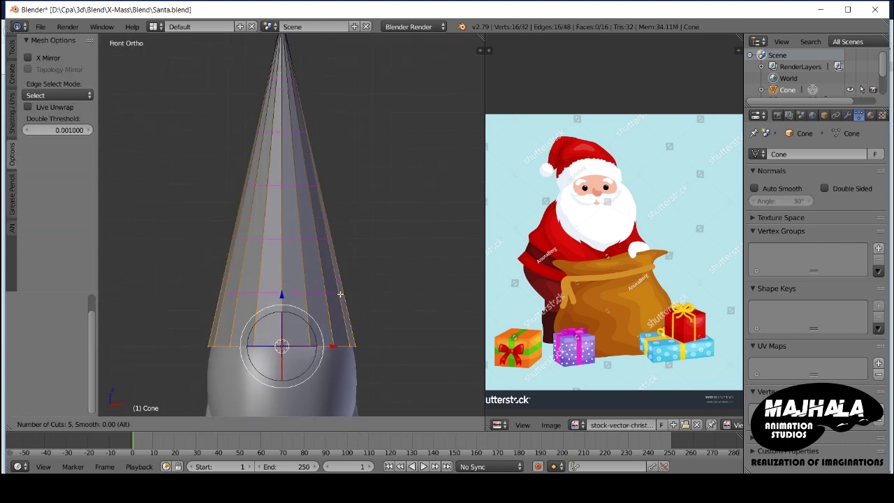
{"action": "left_click", "coordinate": [340, 294]}
{"action": "key", "text": "Tab"}
{"action": "key", "text": "KP_3"}
{"action": "key", "text": "z"}
{"action": "key", "text": "Tab"}
Step: Reposition the cone hat on the head, tilting it about 32.4°
{"action": "key", "text": "g"}
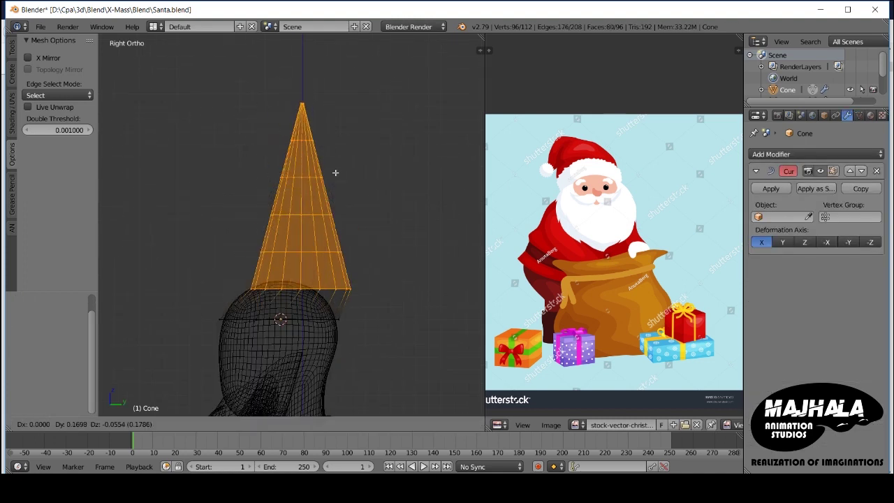
{"action": "left_click", "coordinate": [336, 172]}
{"action": "key", "text": "r"}
{"action": "left_click", "coordinate": [354, 179]}
{"action": "key", "text": "g"}
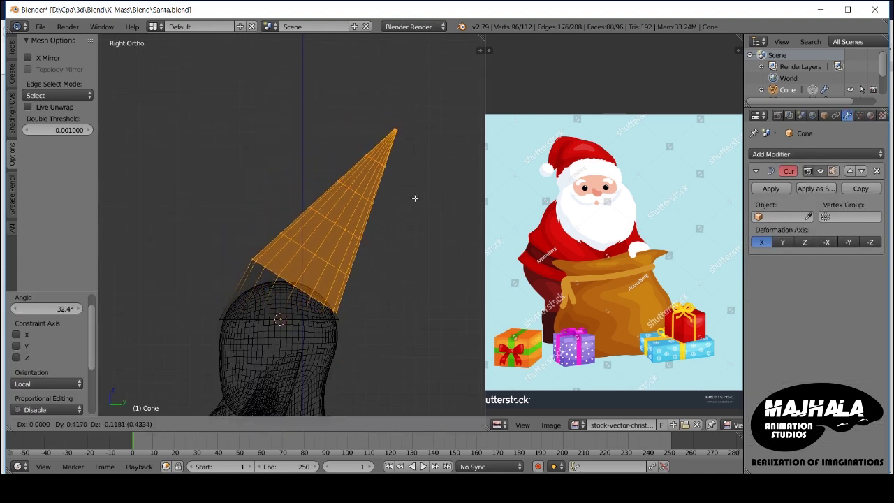
{"action": "left_click", "coordinate": [416, 199]}
Step: Circle-select the upper part of the hat and move it to start bending the cone
{"action": "key", "text": "a"}
{"action": "key", "text": "c"}
{"action": "left_click_drag", "start_coordinate": [393, 143], "coordinate": [355, 189]}
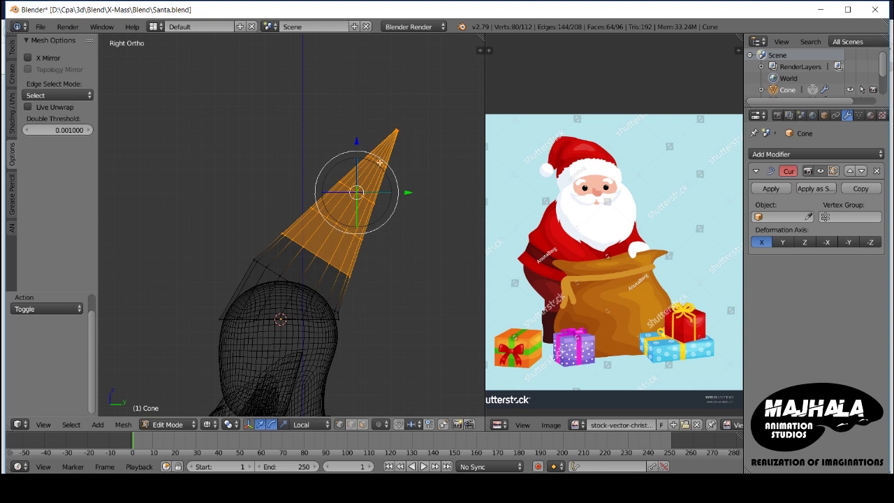
{"action": "key", "text": "Escape"}
{"action": "key", "text": "g"}
{"action": "left_click", "coordinate": [391, 199]}
{"action": "key", "text": "r"}
{"action": "left_click", "coordinate": [363, 224]}
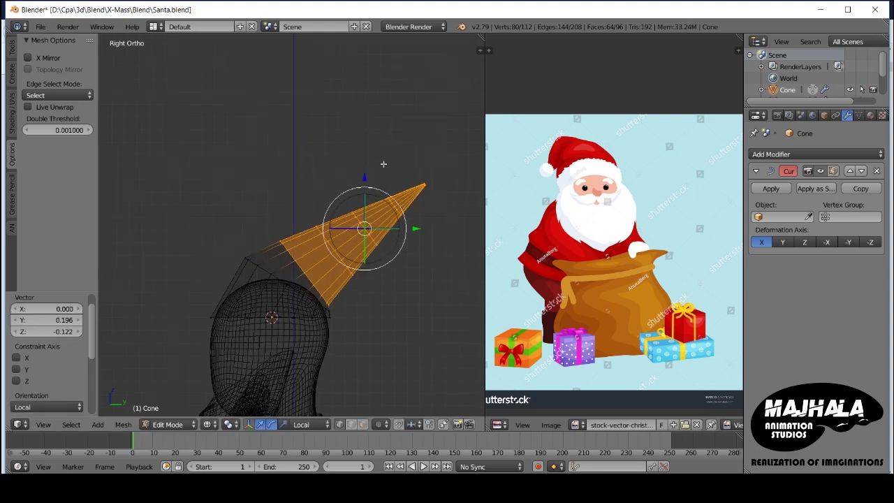
Step: Select the vertices nearer the tip, then rotate and move them to bend the hat further
{"action": "key", "text": "a"}
{"action": "key", "text": "c"}
{"action": "left_click_drag", "start_coordinate": [365, 175], "coordinate": [335, 187]}
{"action": "key", "text": "Escape"}
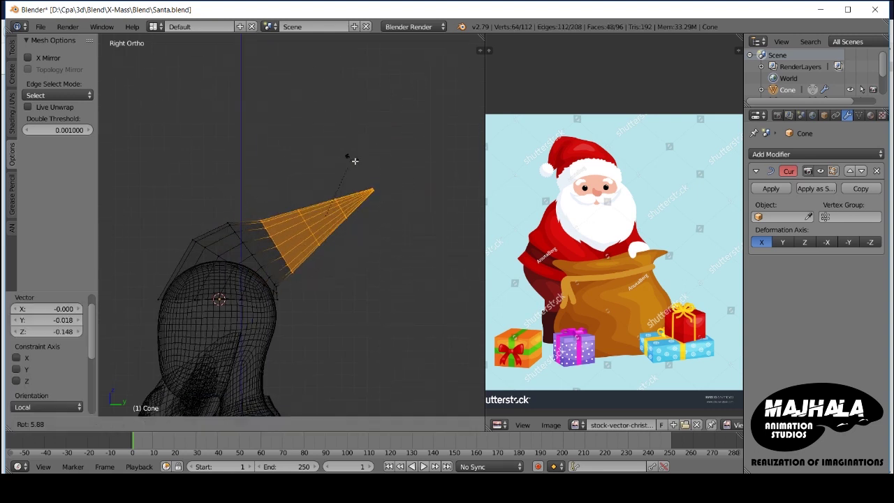
{"action": "key", "text": "r"}
{"action": "left_click", "coordinate": [363, 203]}
{"action": "key", "text": "g"}
{"action": "left_click", "coordinate": [377, 255]}
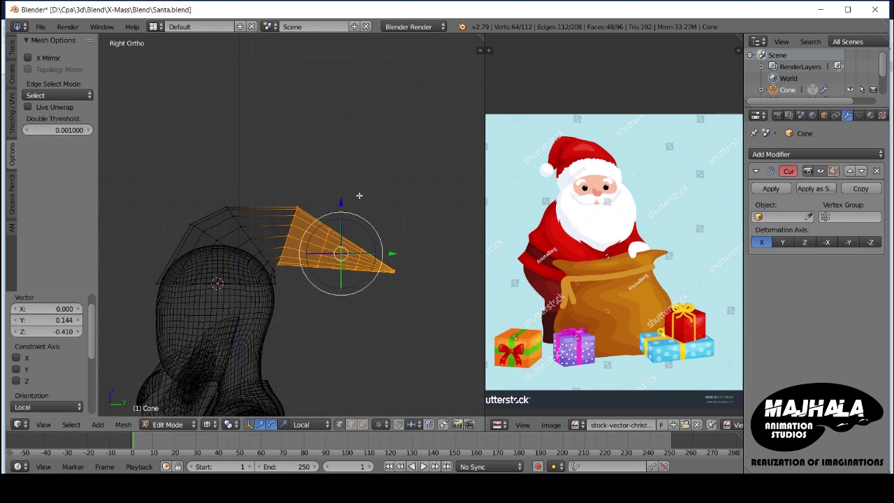
Step: Shift another group of cone vertices to the left, cancelling an unwanted rotation
{"action": "key", "text": "a"}
{"action": "key", "text": "c"}
{"action": "left_click", "coordinate": [341, 251]}
{"action": "key", "text": "g"}
{"action": "left_click", "coordinate": [343, 226]}
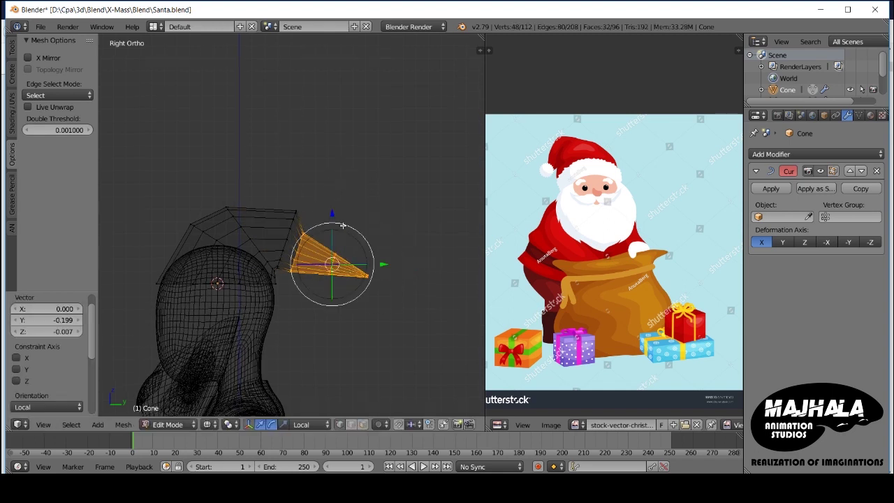
{"action": "right_click", "coordinate": [363, 241]}
Step: Rotate the bent hat section further, checking it from the front in solid shading
{"action": "key", "text": "KP_1"}
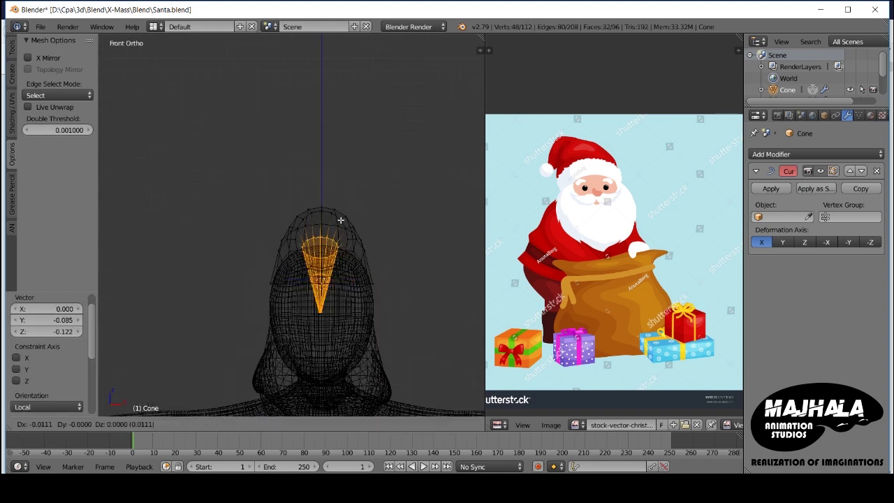
{"action": "key", "text": "r"}
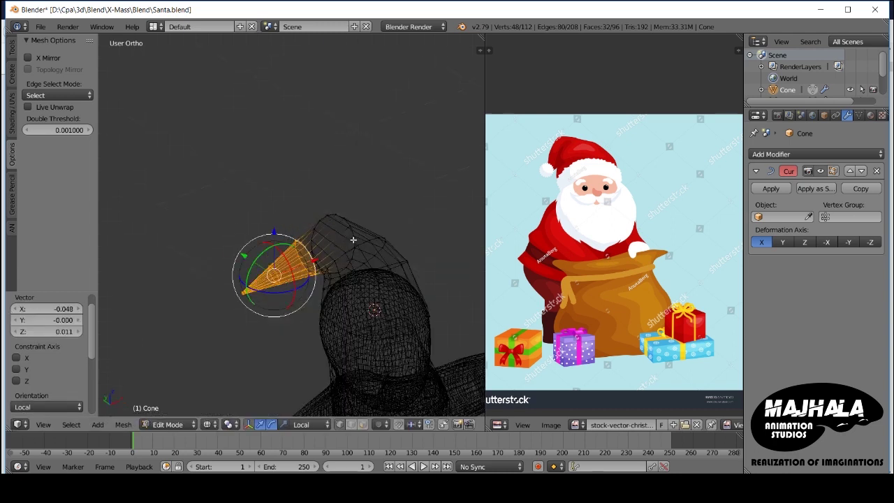
{"action": "left_click", "coordinate": [335, 187]}
{"action": "left_click", "coordinate": [395, 226]}
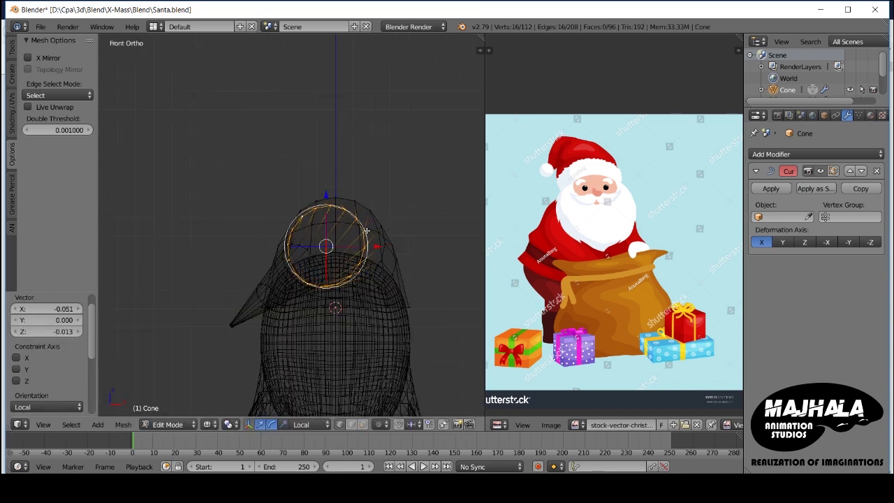
{"action": "key", "text": "z"}
{"action": "middle_click_drag", "start_coordinate": [395, 226], "coordinate": [336, 200]}
Step: In wireframe front view, adjust more hat vertices and select the cone's base ring
{"action": "key", "text": "KP_1"}
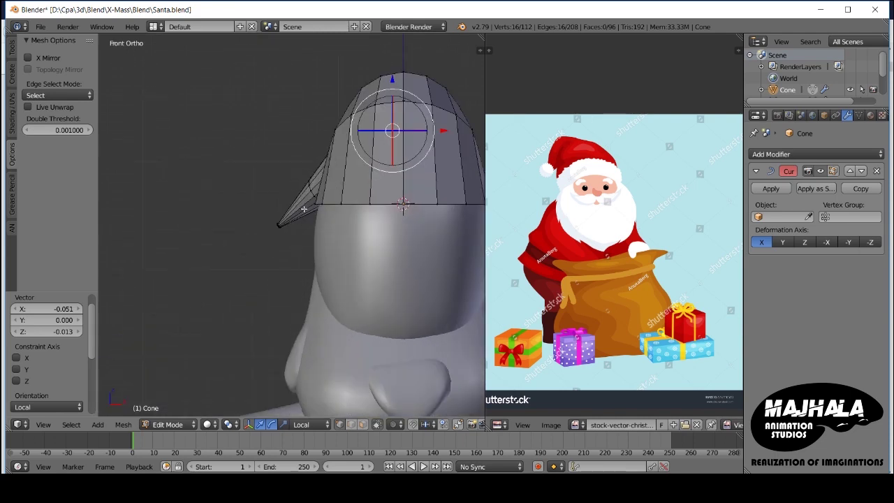
{"action": "key", "text": "z"}
{"action": "key", "text": "a"}
{"action": "key", "text": "c"}
{"action": "middle_click_drag", "start_coordinate": [315, 197], "coordinate": [369, 228]}
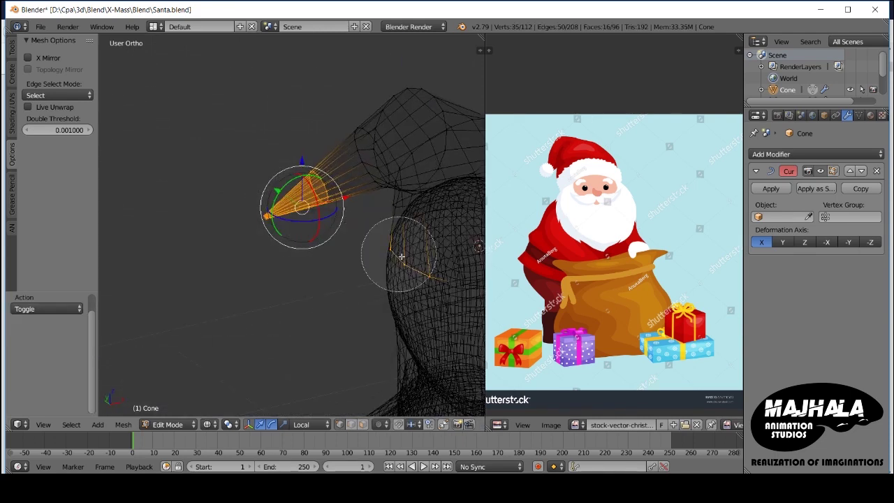
{"action": "left_click", "coordinate": [308, 233]}
{"action": "right_click", "coordinate": [307, 196], "text": "alt"}
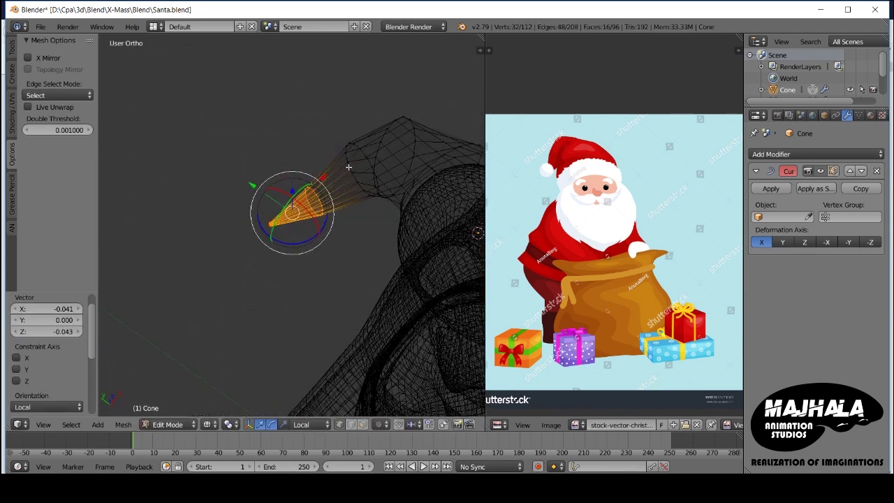
Step: From the top view, select the cone's tip and move it into a new position
{"action": "key", "text": "KP_7"}
{"action": "key", "text": "z"}
{"action": "key", "text": "z"}
{"action": "key", "text": "a"}
{"action": "right_click", "coordinate": [185, 144], "text": "alt"}
{"action": "left_click", "coordinate": [179, 181]}
{"action": "key", "text": "z"}
Step: Add a loop cut across the hat with Ctrl+R
{"action": "right_click", "coordinate": [342, 223], "text": "alt"}
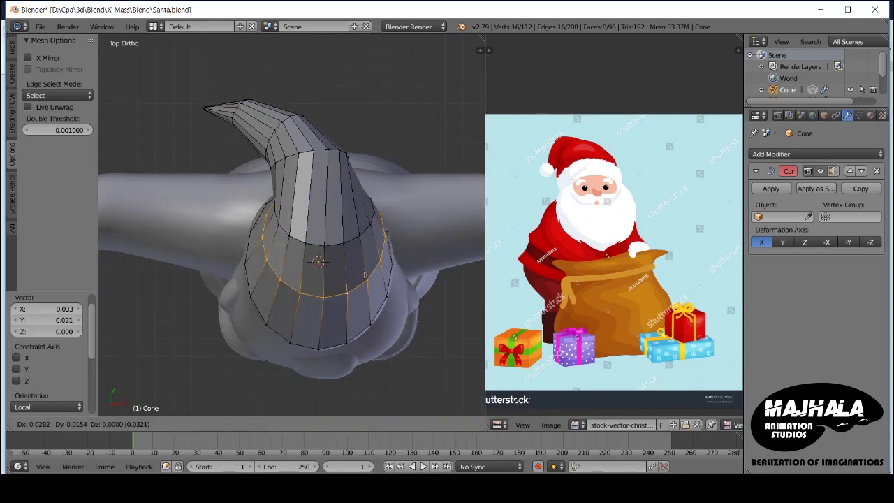
{"action": "left_click", "coordinate": [357, 305]}
{"action": "left_click", "coordinate": [348, 294]}
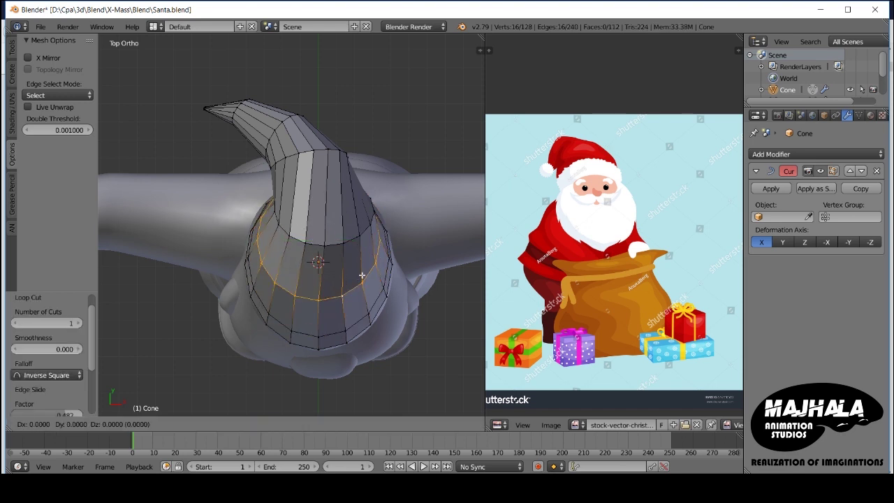
{"action": "key", "text": "a"}
{"action": "scroll", "coordinate": [362, 276], "scroll_direction": "up", "scroll_amount": 1}
{"action": "key", "text": "z"}
Step: Brush-select more hat vertices and inspect the hat from several angles
{"action": "key", "text": "c"}
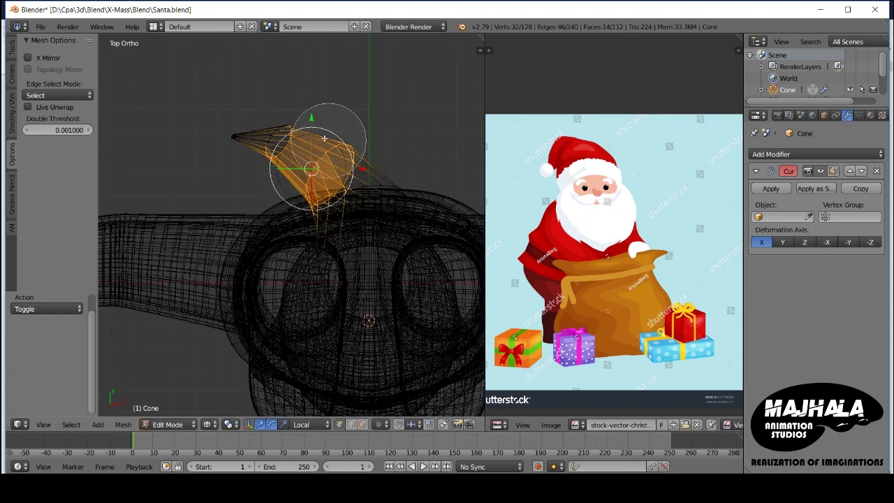
{"action": "left_click", "coordinate": [324, 138]}
{"action": "right_click", "coordinate": [324, 138]}
{"action": "mouse_move", "coordinate": [325, 139]}
{"action": "middle_mouse_down"}
{"action": "mouse_move", "coordinate": [375, 155]}
{"action": "mouse_move", "coordinate": [395, 151]}
{"action": "middle_mouse_up"}
{"action": "middle_click_drag", "start_coordinate": [348, 105], "coordinate": [345, 185]}
{"action": "key", "text": "z"}
{"action": "key", "text": "KP_7"}
Step: Pull the hat tip sideways and slide an edge loop further back along the hat
{"action": "left_click_drag", "start_coordinate": [316, 202], "coordinate": [318, 205]}
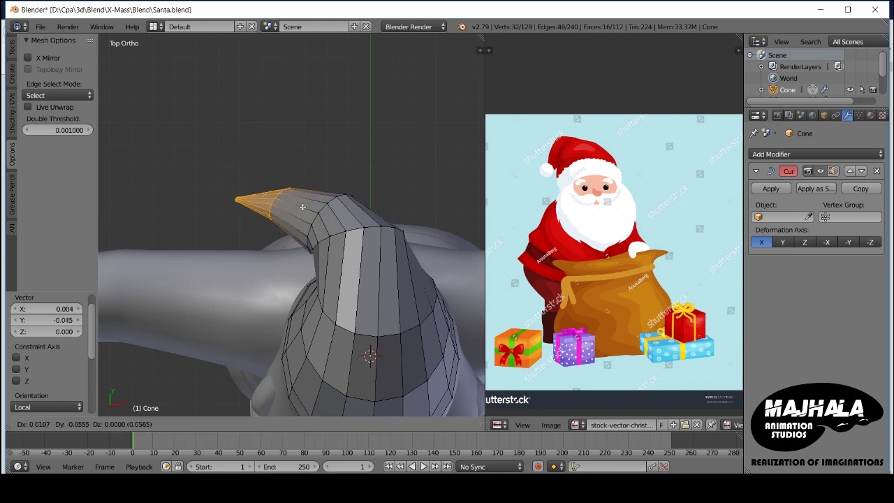
{"action": "scroll", "coordinate": [284, 210], "scroll_direction": "up", "scroll_amount": 4}
{"action": "key", "text": "ctrl+KP_Subtract"}
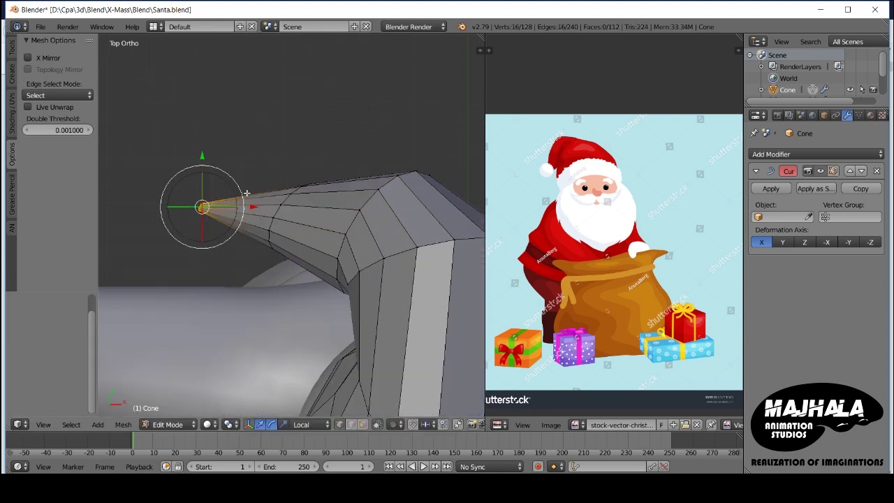
{"action": "left_click", "coordinate": [272, 263]}
{"action": "right_click", "coordinate": [272, 222], "text": "alt"}
{"action": "left_click", "coordinate": [287, 221]}
Step: Move the hat tip so it droops down beside the head
{"action": "key", "text": "KP_1"}
{"action": "key", "text": "c"}
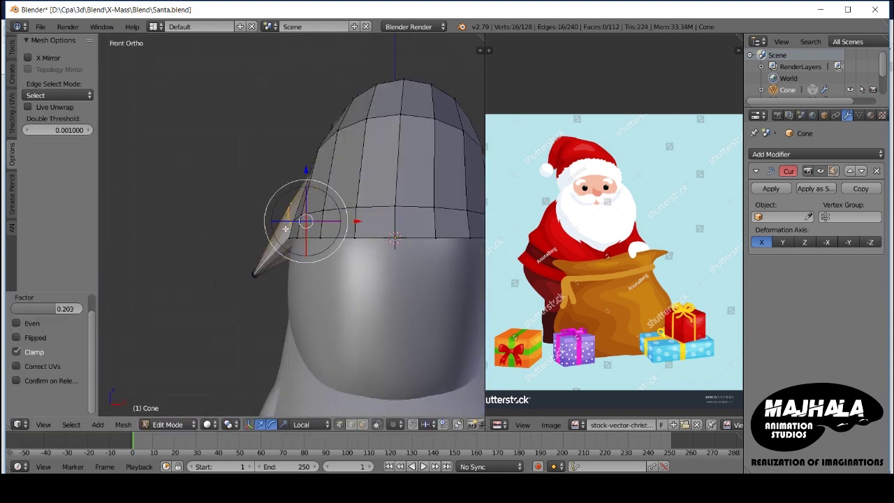
{"action": "left_click_drag", "start_coordinate": [300, 216], "coordinate": [331, 190]}
{"action": "scroll", "coordinate": [309, 192], "scroll_direction": "down", "scroll_amount": 3}
{"action": "key", "text": "g"}
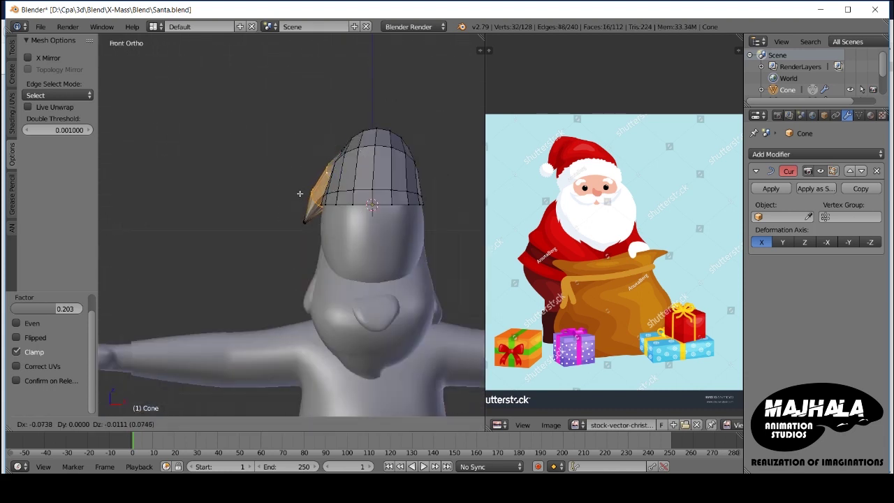
{"action": "left_click", "coordinate": [298, 195]}
Step: Select the edge loop at the hat's brim
{"action": "scroll", "coordinate": [298, 194], "scroll_direction": "up", "scroll_amount": 3}
{"action": "scroll", "coordinate": [307, 209], "scroll_direction": "down", "scroll_amount": 2}
{"action": "right_click", "coordinate": [335, 210], "text": "alt"}
{"action": "scroll", "coordinate": [350, 209], "scroll_direction": "up", "scroll_amount": 3}
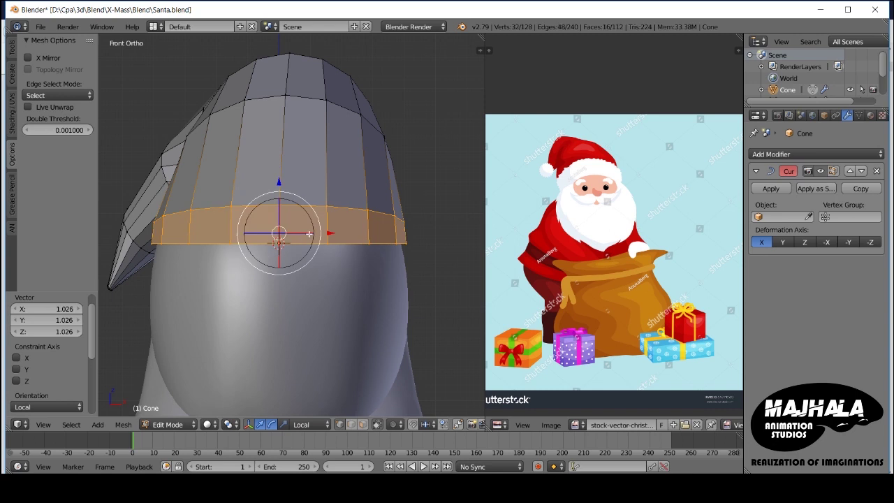
Step: Extrude the brim loop in place and widen it outward into a band
{"action": "key", "text": "e"}
{"action": "right_click", "coordinate": [310, 234]}
{"action": "key", "text": "shift+z"}
{"action": "left_click", "coordinate": [415, 251]}
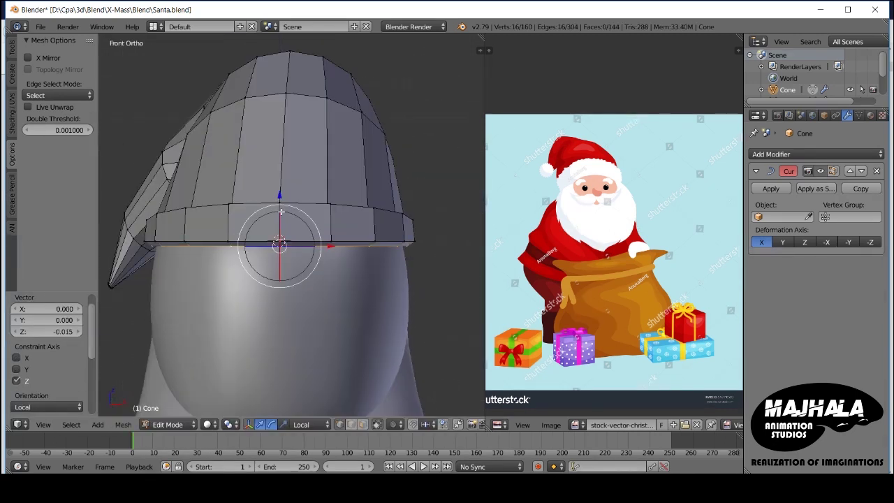
{"action": "mouse_move", "coordinate": [316, 234]}
{"action": "middle_mouse_down"}
{"action": "mouse_move", "coordinate": [285, 269]}
{"action": "mouse_move", "coordinate": [304, 177]}
{"action": "middle_mouse_up"}
{"action": "left_click", "coordinate": [285, 264]}
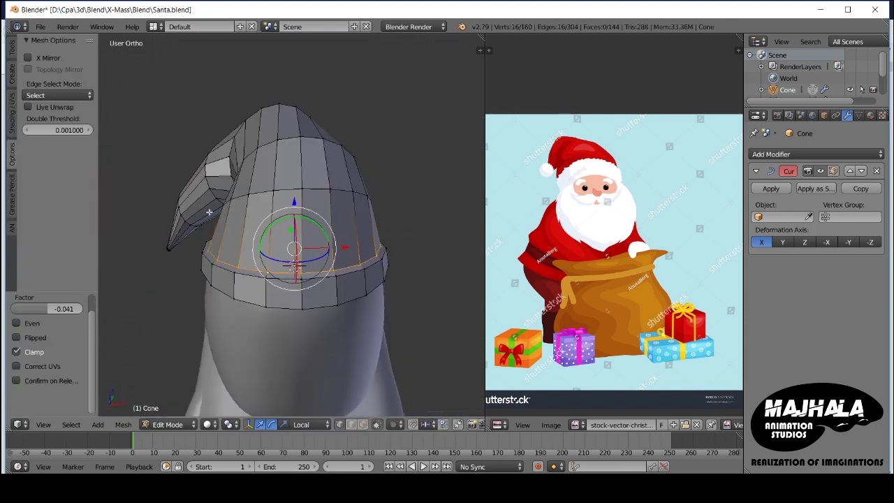
Step: Nudge the hat vertices near the brim to refine its shape
{"action": "mouse_move", "coordinate": [254, 200]}
{"action": "middle_mouse_down"}
{"action": "mouse_move", "coordinate": [280, 209]}
{"action": "mouse_move", "coordinate": [263, 223]}
{"action": "mouse_move", "coordinate": [254, 210]}
{"action": "mouse_move", "coordinate": [237, 231]}
{"action": "mouse_move", "coordinate": [258, 241]}
{"action": "mouse_move", "coordinate": [264, 272]}
{"action": "mouse_move", "coordinate": [296, 284]}
{"action": "mouse_move", "coordinate": [302, 252]}
{"action": "mouse_move", "coordinate": [225, 252]}
{"action": "mouse_move", "coordinate": [266, 251]}
{"action": "middle_mouse_up"}
{"action": "key", "text": "g"}
{"action": "key", "text": "x"}
{"action": "left_click", "coordinate": [282, 209]}
{"action": "right_click", "coordinate": [253, 209]}
{"action": "left_click", "coordinate": [244, 229]}
Step: Scale the brim face loop to fit the head and leave Edit Mode
{"action": "right_click", "coordinate": [265, 272], "text": "alt"}
{"action": "scroll", "coordinate": [264, 271], "scroll_direction": "down", "scroll_amount": 3}
{"action": "left_click", "coordinate": [289, 283]}
{"action": "key", "text": "Tab"}
Step: Bring up the Add Modifier list in the Properties panel
{"action": "key", "text": "Tab"}
{"action": "key", "text": "KP_1"}
{"action": "left_click", "coordinate": [817, 155]}
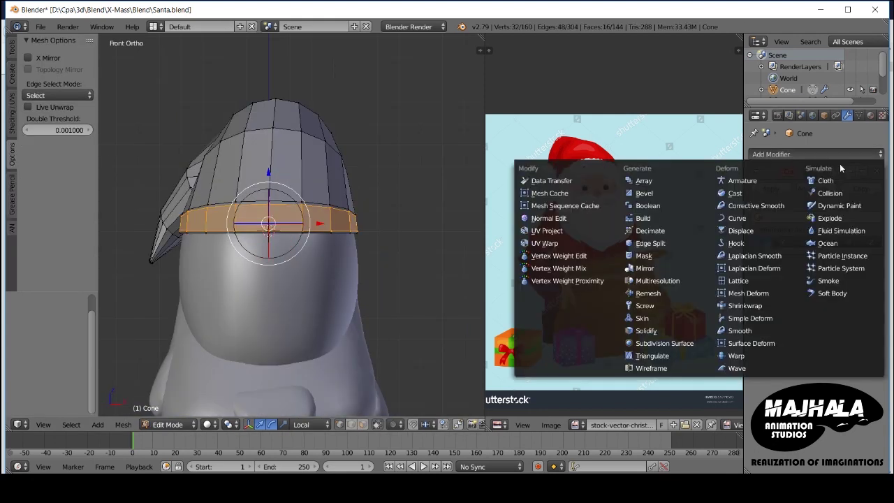
Step: Add a Subdivision Surface modifier to the hat at level 2
{"action": "left_click", "coordinate": [667, 342]}
{"action": "key", "text": "Tab"}
{"action": "key", "text": "ctrl+2"}
{"action": "mouse_move", "coordinate": [307, 210]}
{"action": "middle_mouse_down"}
{"action": "mouse_move", "coordinate": [359, 200]}
{"action": "mouse_move", "coordinate": [249, 216]}
{"action": "mouse_move", "coordinate": [265, 209]}
{"action": "mouse_move", "coordinate": [256, 203]}
{"action": "middle_mouse_up"}
{"action": "key", "text": "Tab"}
{"action": "scroll", "coordinate": [314, 209], "scroll_direction": "up", "scroll_amount": 3}
Step: Dissolve the extra edges on the hat band from the right-side view
{"action": "key", "text": "KP_3"}
{"action": "scroll", "coordinate": [256, 200], "scroll_direction": "up", "scroll_amount": 3}
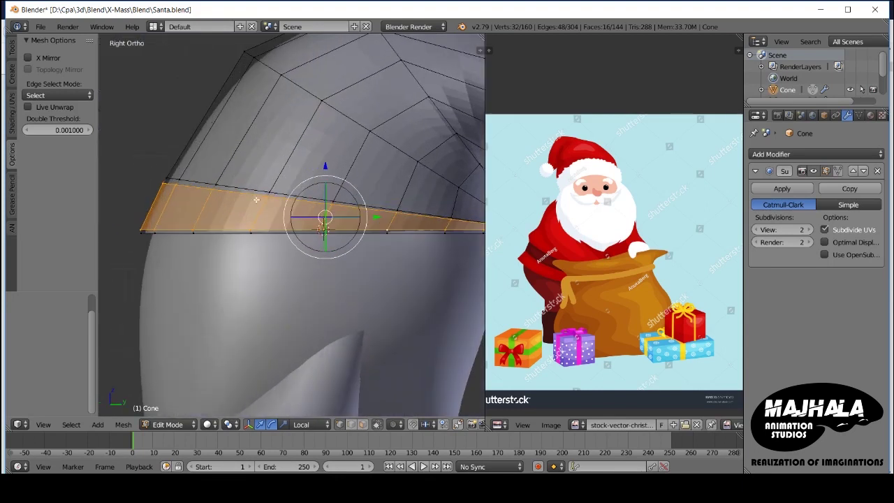
{"action": "key", "text": "x"}
{"action": "left_click", "coordinate": [277, 253]}
{"action": "key", "text": "x"}
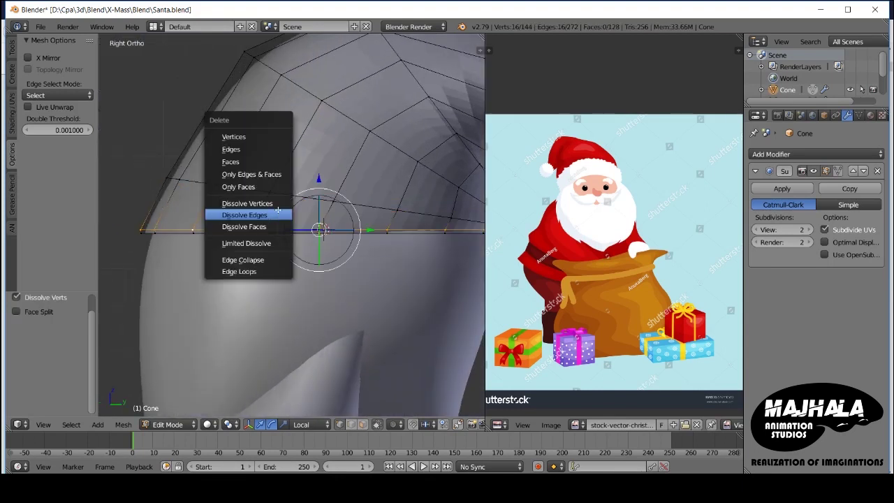
{"action": "left_click", "coordinate": [277, 212]}
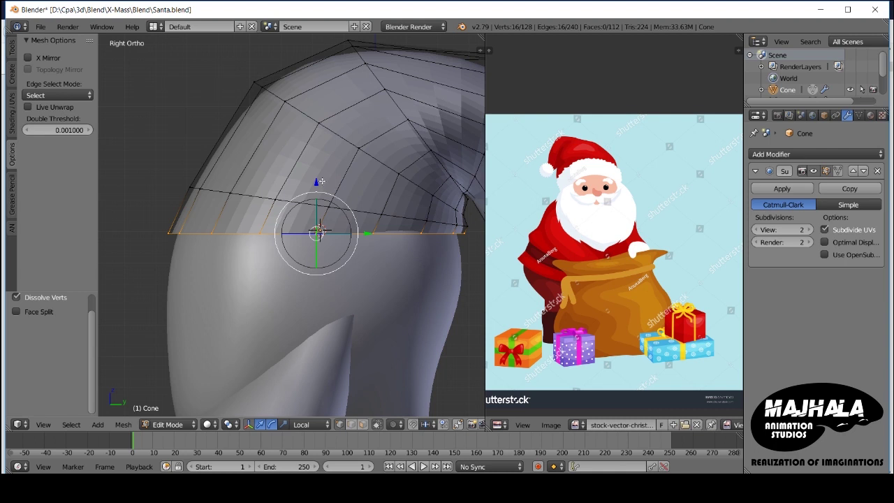
Step: Lower, tilt and slide the hat's edge loop, then move it along local Z
{"action": "left_click_drag", "start_coordinate": [320, 182], "coordinate": [319, 230], "text": "shift"}
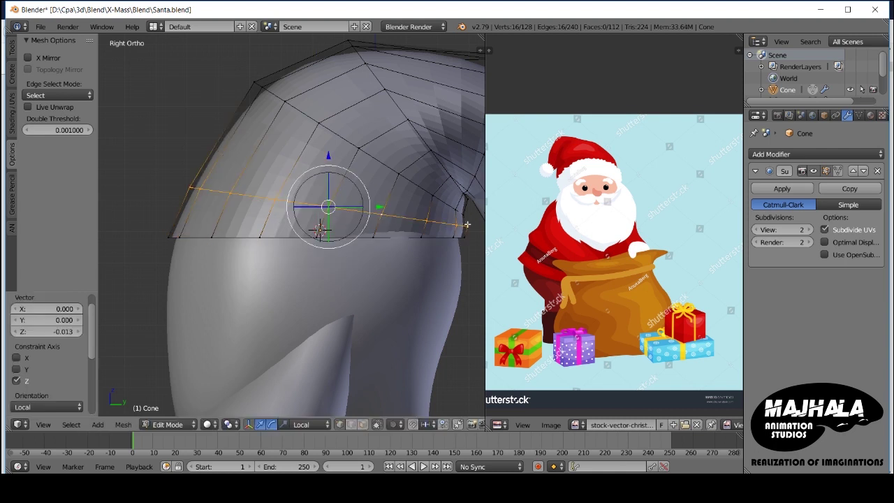
{"action": "key", "text": "r"}
{"action": "left_click", "coordinate": [481, 196]}
{"action": "middle_click_drag", "start_coordinate": [461, 202], "coordinate": [369, 226]}
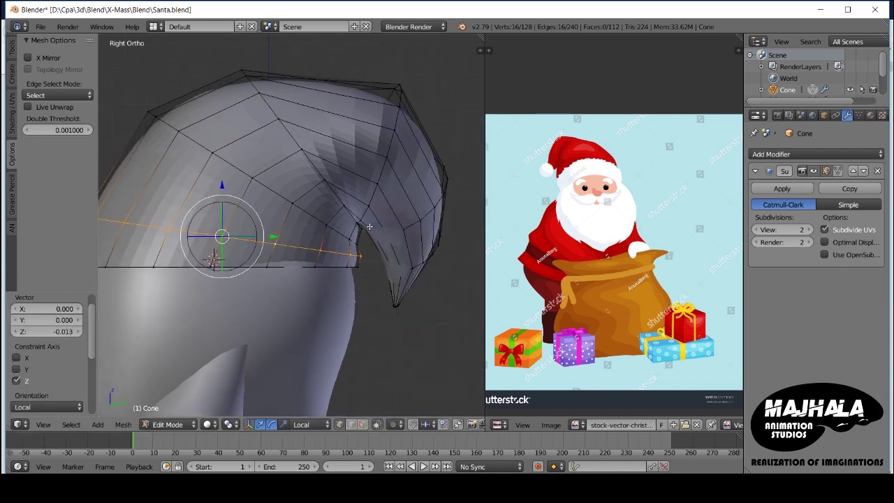
{"action": "key", "text": "g"}
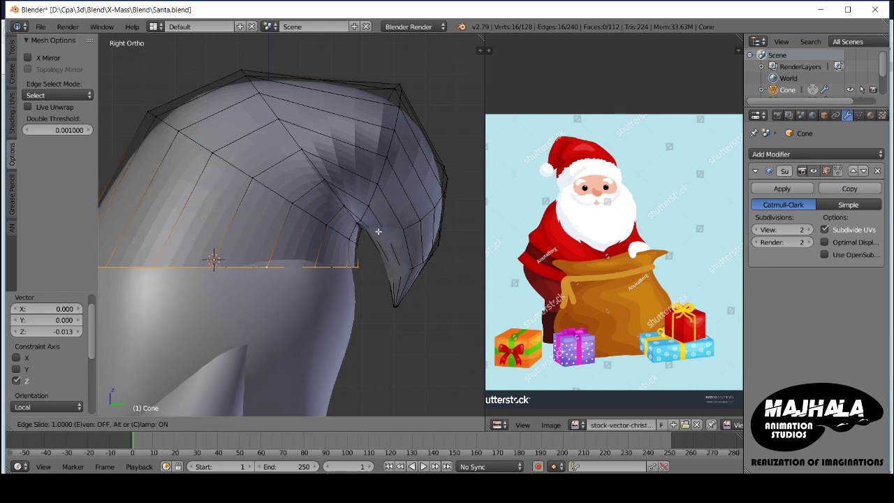
{"action": "left_click", "coordinate": [378, 231]}
{"action": "key", "text": "g"}
{"action": "key", "text": "z"}
{"action": "key", "text": "z"}
{"action": "left_click", "coordinate": [218, 197]}
{"action": "mouse_move", "coordinate": [219, 197]}
{"action": "middle_mouse_down"}
{"action": "mouse_move", "coordinate": [307, 253]}
{"action": "mouse_move", "coordinate": [361, 244]}
{"action": "mouse_move", "coordinate": [295, 235]}
{"action": "middle_mouse_up"}
Step: Reselect a single edge loop and lower it along local Z from the side view
{"action": "key", "text": "ctrl+KP_Add"}
{"action": "key", "text": "KP_3"}
{"action": "key", "text": "ctrl+KP_Subtract"}
{"action": "key", "text": "g"}
{"action": "key", "text": "z"}
{"action": "key", "text": "z"}
{"action": "left_click", "coordinate": [318, 280]}
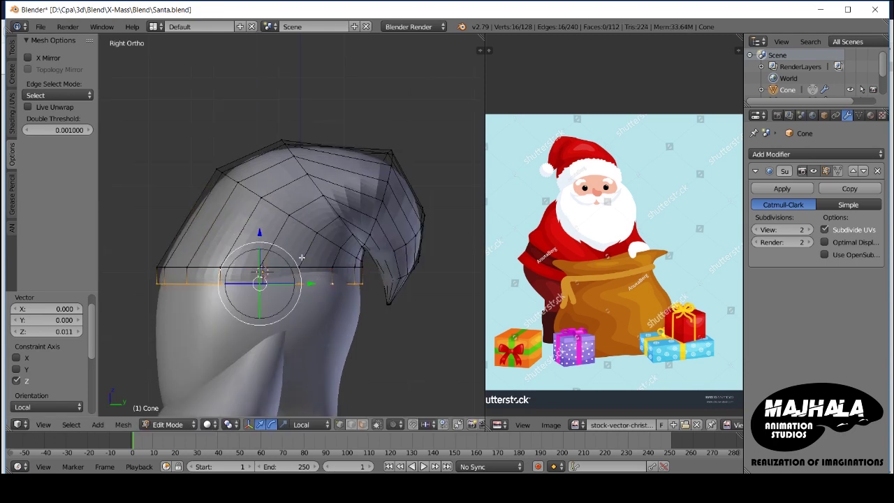
Step: Fine-tune the loop's height along global Z from the front view
{"action": "key", "text": "KP_1"}
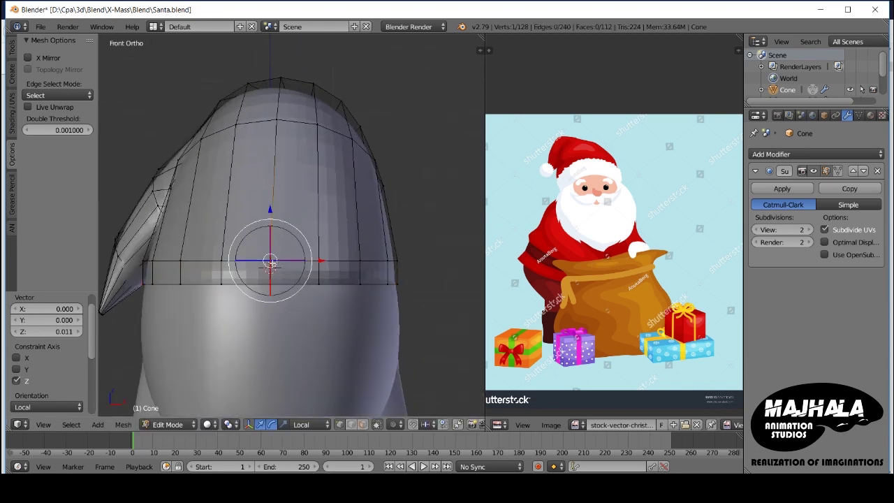
{"action": "key", "text": "g"}
{"action": "key", "text": "z"}
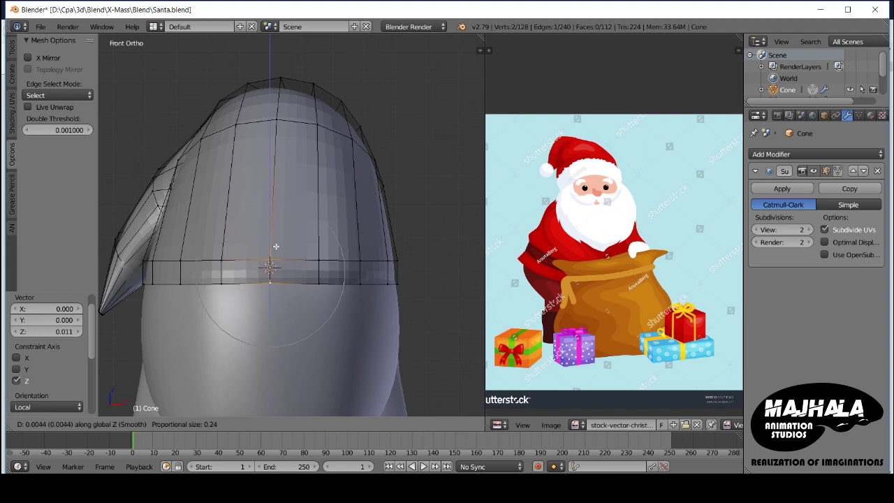
{"action": "left_click", "coordinate": [244, 254]}
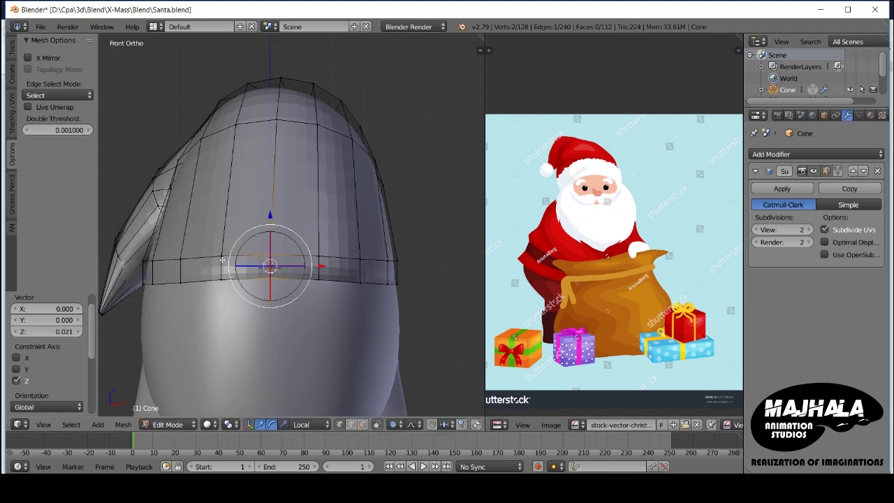
{"action": "key", "text": "g"}
{"action": "key", "text": "z"}
{"action": "left_click", "coordinate": [363, 265]}
{"action": "middle_click_drag", "start_coordinate": [363, 265], "coordinate": [281, 298]}
{"action": "key", "text": "g"}
{"action": "key", "text": "z"}
{"action": "left_click", "coordinate": [279, 297]}
Step: Shift the hat tip sideways with proportional editing to curve it
{"action": "right_click", "coordinate": [275, 297]}
{"action": "left_click_drag", "start_coordinate": [225, 297], "coordinate": [223, 296]}
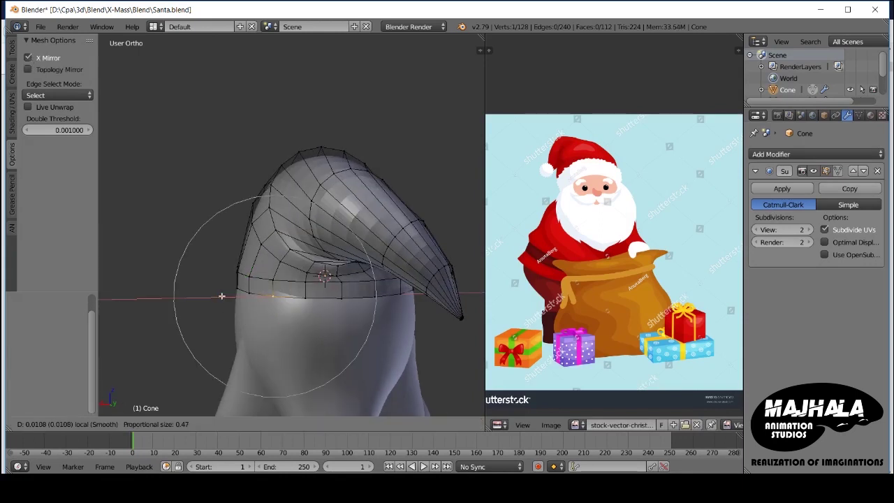
{"action": "left_click", "coordinate": [218, 296]}
{"action": "middle_click_drag", "start_coordinate": [219, 296], "coordinate": [343, 299]}
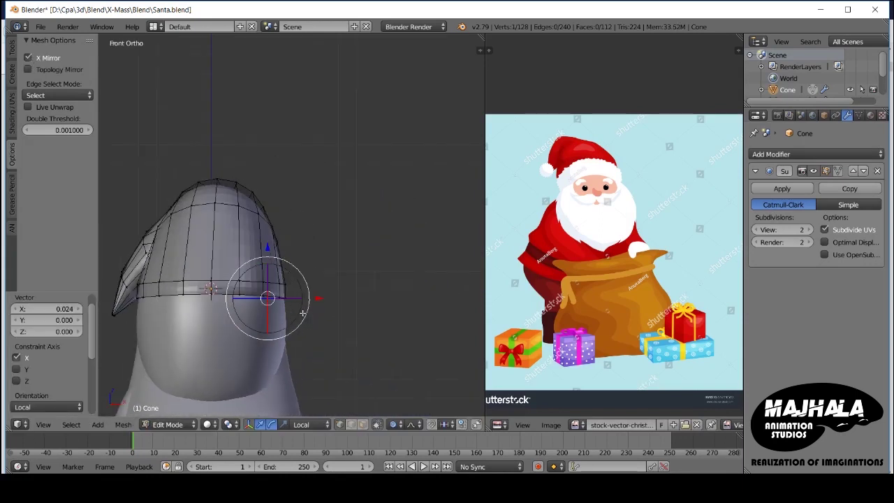
Step: Turn off X mirror, extrude the base face ring and scale it outward with Z locked
{"action": "left_click", "coordinate": [27, 60]}
{"action": "scroll", "coordinate": [280, 279], "scroll_direction": "up", "scroll_amount": 3}
{"action": "left_click", "coordinate": [335, 297], "text": "alt"}
{"action": "key", "text": "e"}
{"action": "right_click", "coordinate": [340, 307]}
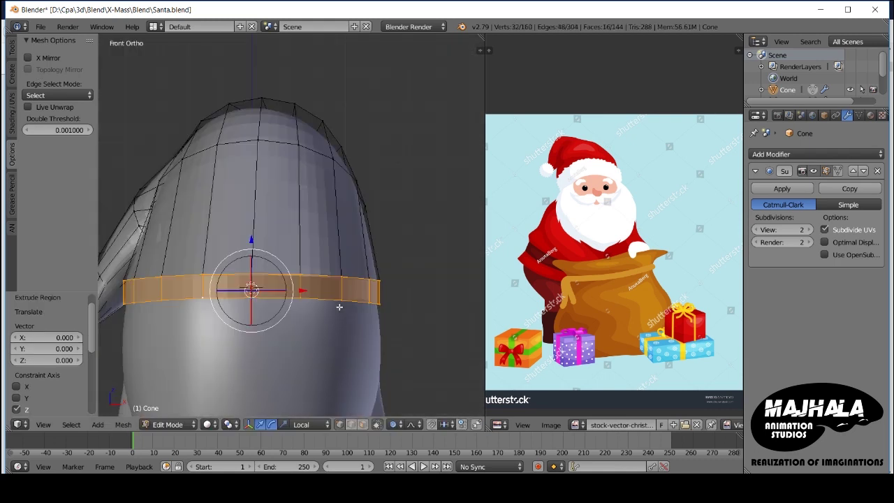
{"action": "key", "text": "s"}
{"action": "right_click", "coordinate": [341, 308]}
{"action": "key", "text": "s"}
{"action": "key", "text": "shift+z"}
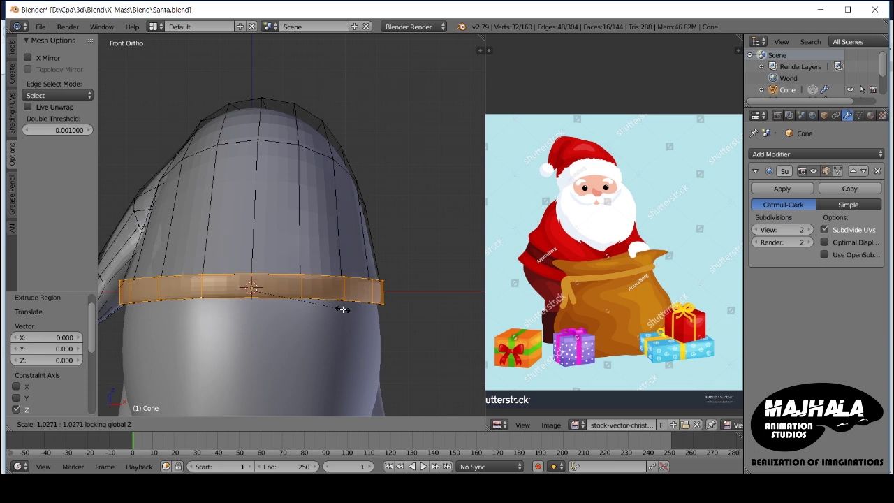
{"action": "left_click", "coordinate": [342, 309]}
Step: Add a loop cut around the hat band and leave Edit Mode
{"action": "middle_click_drag", "start_coordinate": [342, 309], "coordinate": [274, 285]}
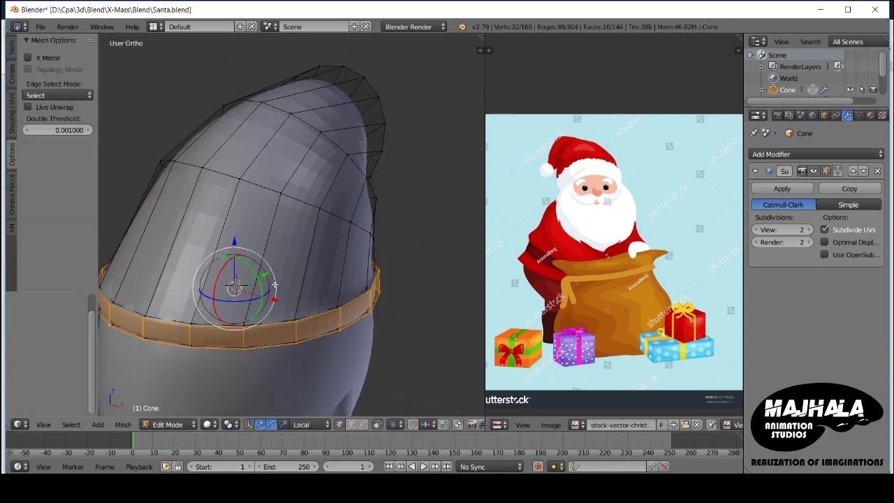
{"action": "left_click", "coordinate": [290, 288]}
{"action": "left_click", "coordinate": [274, 338]}
{"action": "key", "text": "Tab"}
{"action": "mouse_move", "coordinate": [274, 339]}
{"action": "middle_mouse_down"}
{"action": "mouse_move", "coordinate": [343, 240]}
{"action": "mouse_move", "coordinate": [363, 249]}
{"action": "middle_mouse_up"}
{"action": "key", "text": "KP_1"}
{"action": "scroll", "coordinate": [233, 258], "scroll_direction": "up", "scroll_amount": 3}
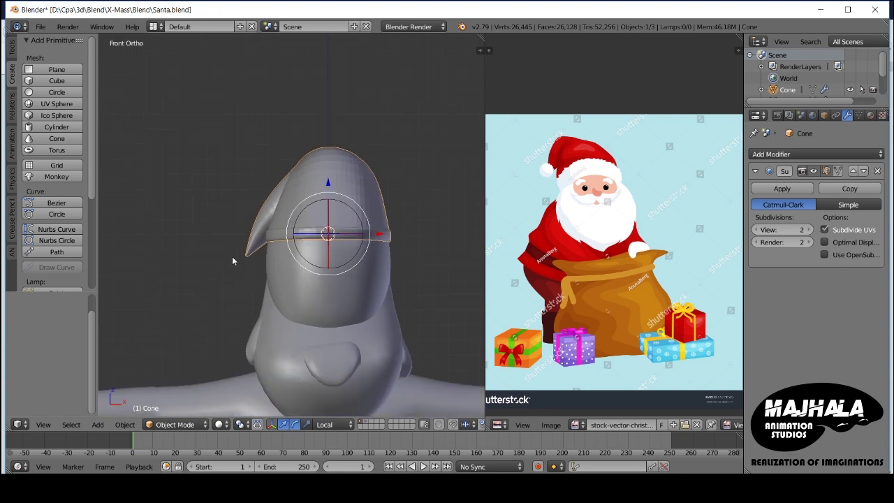
Step: Snap the 3D cursor to the hat's tip vertex
{"action": "key", "text": "Tab"}
{"action": "scroll", "coordinate": [253, 249], "scroll_direction": "up", "scroll_amount": 3}
{"action": "key", "text": "z"}
{"action": "key", "text": "a"}
{"action": "right_click", "coordinate": [254, 250]}
{"action": "key", "text": "shift+s"}
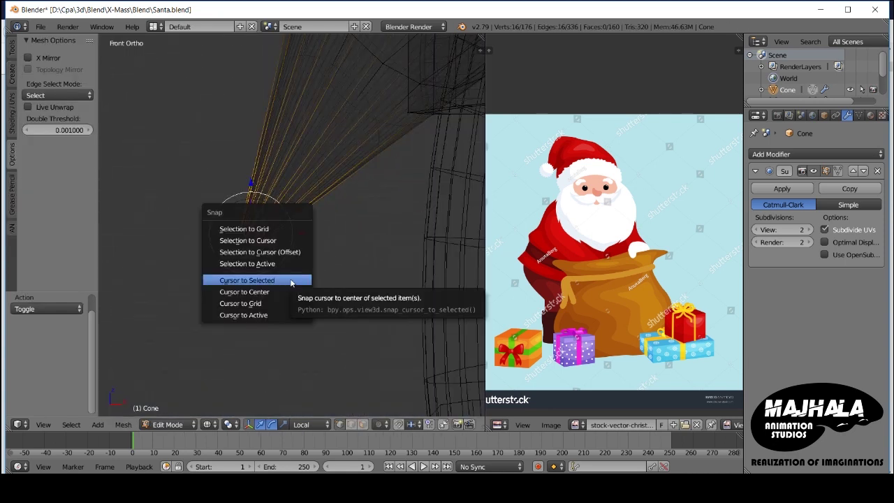
{"action": "left_click", "coordinate": [294, 281]}
{"action": "key", "text": "Tab"}
{"action": "scroll", "coordinate": [298, 286], "scroll_direction": "down", "scroll_amount": 2}
{"action": "key", "text": "z"}
{"action": "key", "text": "Tab"}
Step: Add a 16-segment UV sphere at the hat tip, then delete it
{"action": "key", "text": "shift+a"}
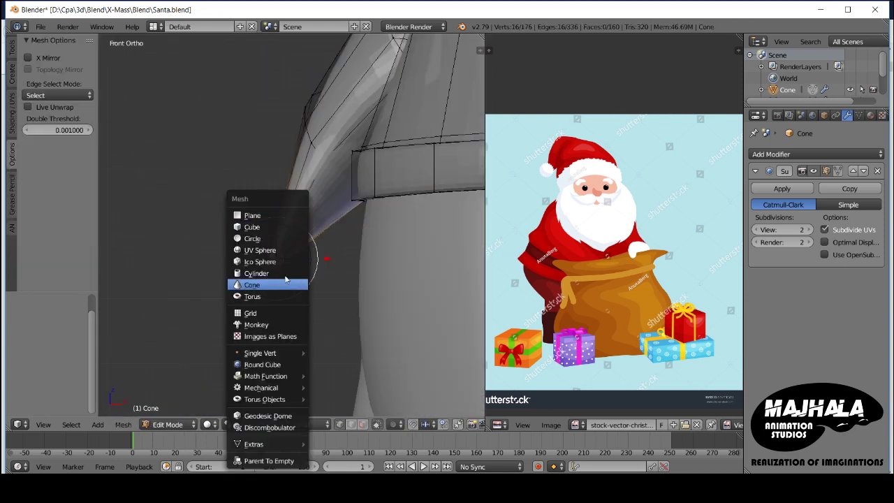
{"action": "left_click", "coordinate": [269, 251]}
{"action": "type", "text": "8"}
{"action": "key", "text": "Return"}
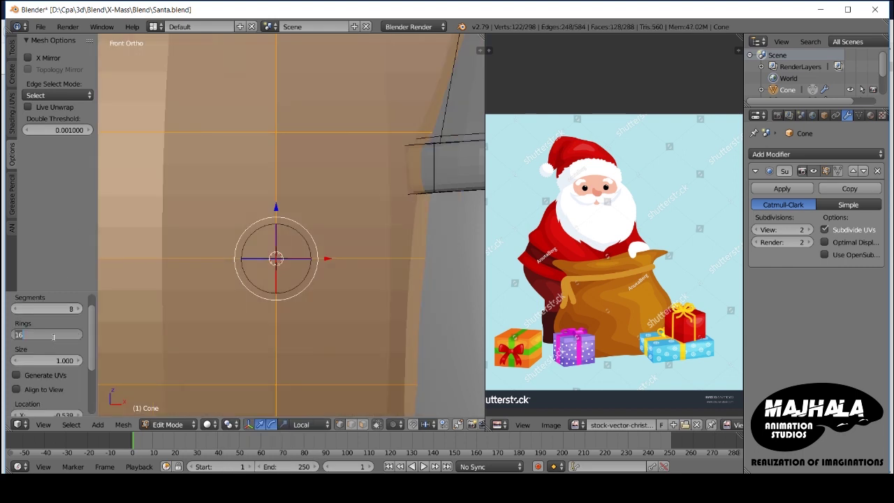
{"action": "key", "text": "Return"}
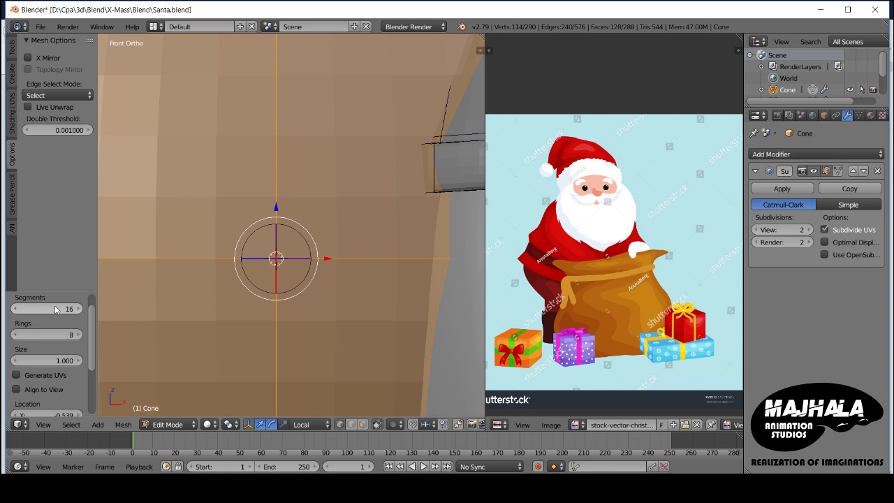
{"action": "key", "text": "x"}
{"action": "left_click", "coordinate": [188, 217]}
Step: Add a cube at the hat tip and scale it down to pom-pom size
{"action": "key", "text": "shift+a"}
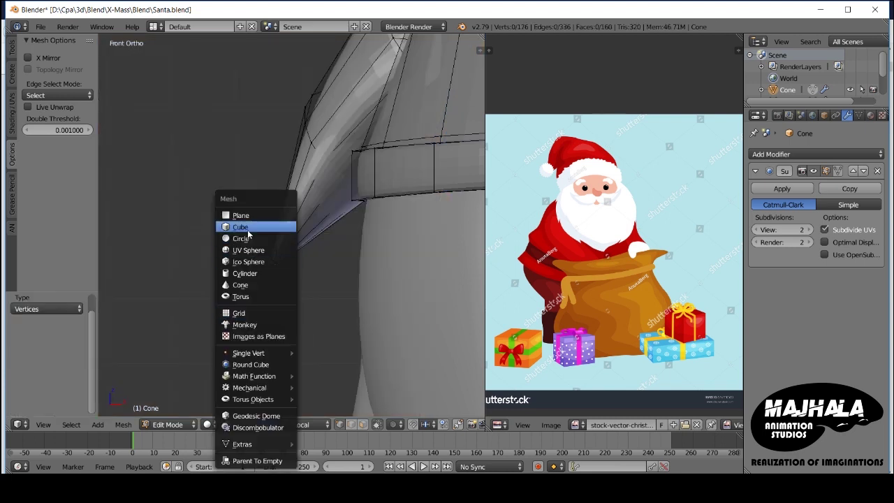
{"action": "left_click", "coordinate": [251, 230]}
{"action": "scroll", "coordinate": [312, 324], "scroll_direction": "up", "scroll_amount": 5}
{"action": "key", "text": "s"}
{"action": "left_click", "coordinate": [245, 307]}
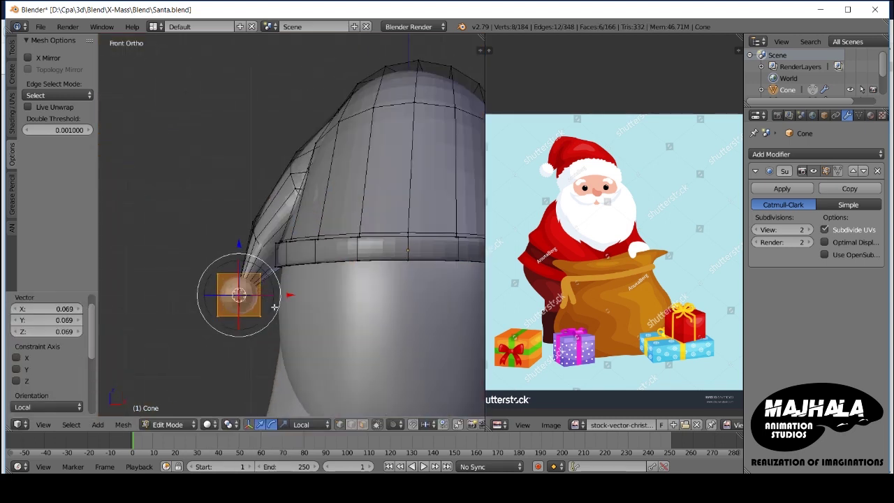
{"action": "scroll", "coordinate": [307, 340], "scroll_direction": "up", "scroll_amount": 3}
{"action": "key", "text": "z"}
{"action": "key", "text": "Tab"}
{"action": "key", "text": "z"}
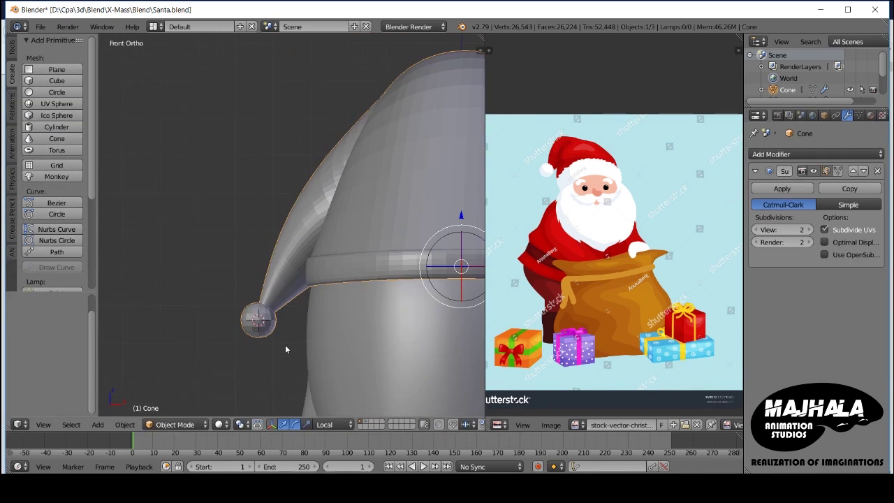
{"action": "scroll", "coordinate": [273, 334], "scroll_direction": "up", "scroll_amount": 3}
Step: Apply smooth shading to the hat and pom-pom
{"action": "left_click", "coordinate": [11, 49]}
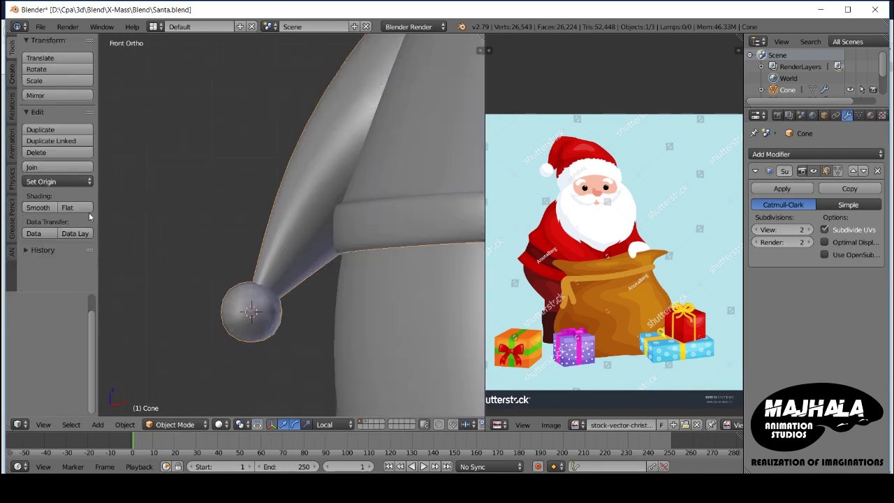
{"action": "left_click", "coordinate": [45, 207]}
{"action": "scroll", "coordinate": [260, 206], "scroll_direction": "down", "scroll_amount": 4}
{"action": "scroll", "coordinate": [259, 206], "scroll_direction": "up", "scroll_amount": 3}
{"action": "key", "text": "Tab"}
Step: Select the bottom edge loop of the hat band
{"action": "key", "text": "z"}
{"action": "key", "text": "z"}
{"action": "scroll", "coordinate": [260, 206], "scroll_direction": "down", "scroll_amount": 3}
{"action": "scroll", "coordinate": [260, 206], "scroll_direction": "up", "scroll_amount": 3}
{"action": "right_click", "coordinate": [259, 204], "text": "alt"}
{"action": "key", "text": "z"}
{"action": "middle_click_drag", "start_coordinate": [260, 204], "coordinate": [285, 198]}
{"action": "key", "text": "KP_1"}
{"action": "key", "text": "z"}
Step: Move the band's bottom edge loop down to sit over the head
{"action": "key", "text": "g"}
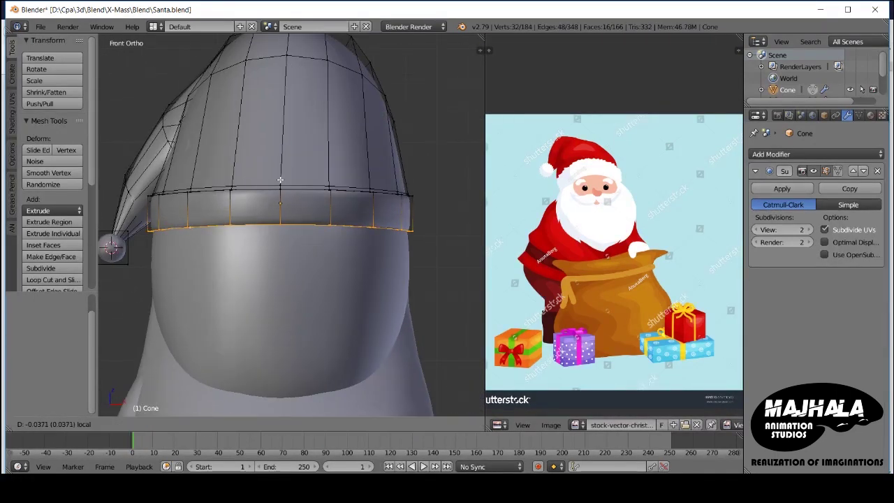
{"action": "left_click", "coordinate": [280, 181]}
{"action": "scroll", "coordinate": [280, 180], "scroll_direction": "down", "scroll_amount": 3}
{"action": "scroll", "coordinate": [280, 180], "scroll_direction": "up", "scroll_amount": 3}
{"action": "scroll", "coordinate": [273, 159], "scroll_direction": "down", "scroll_amount": 3}
{"action": "key", "text": "g"}
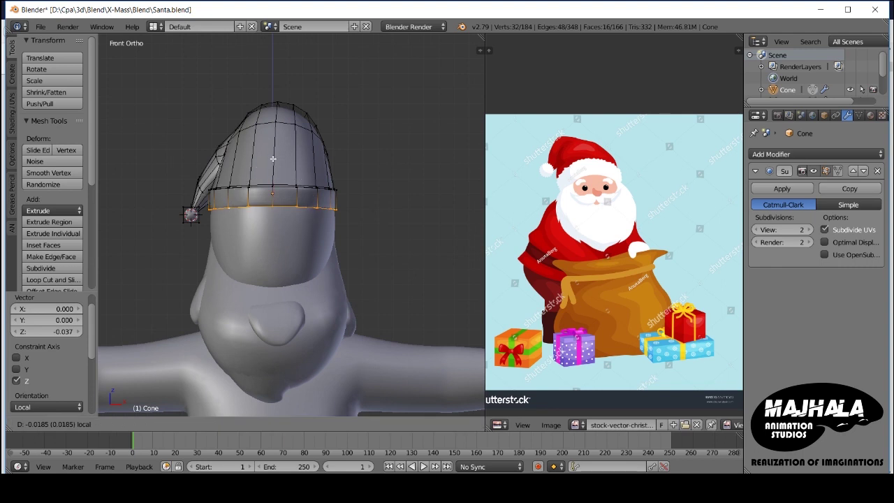
{"action": "left_click", "coordinate": [273, 159]}
{"action": "scroll", "coordinate": [273, 159], "scroll_direction": "up", "scroll_amount": 2}
{"action": "scroll", "coordinate": [364, 213], "scroll_direction": "up", "scroll_amount": 1}
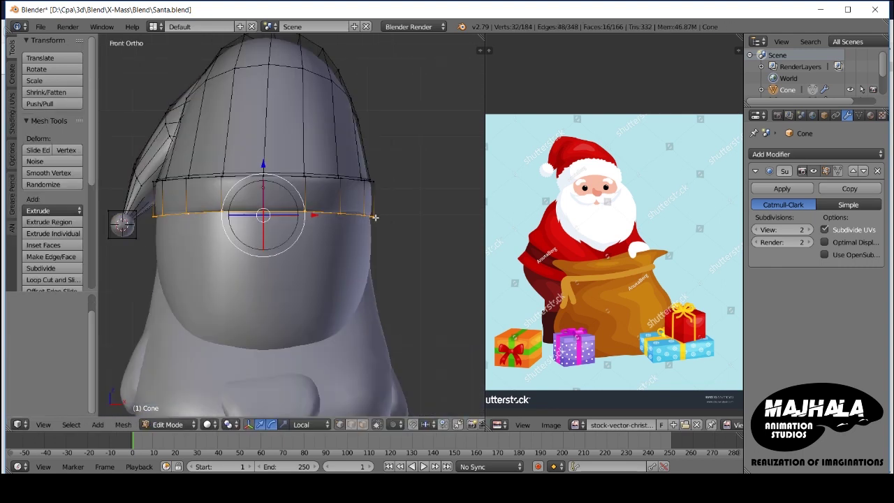
Step: Widen the bottom loop slightly and exit Edit Mode
{"action": "left_click", "coordinate": [386, 221]}
{"action": "scroll", "coordinate": [355, 226], "scroll_direction": "down", "scroll_amount": 1}
{"action": "scroll", "coordinate": [355, 225], "scroll_direction": "up", "scroll_amount": 1}
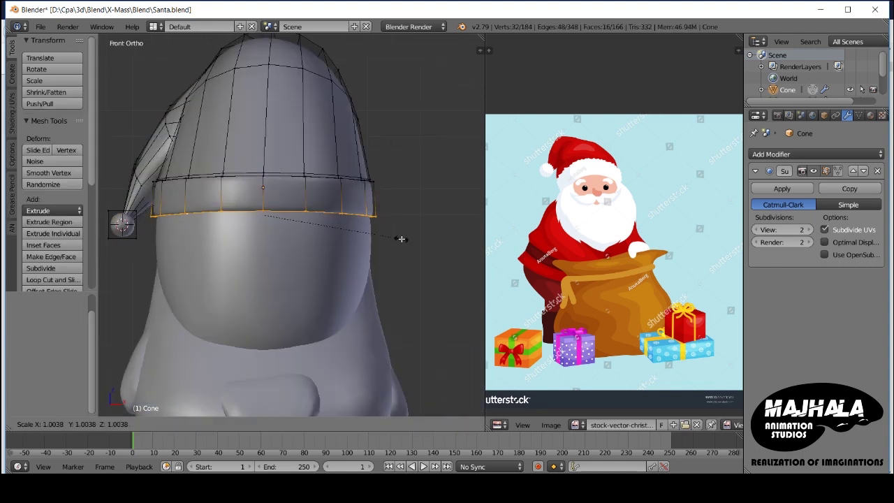
{"action": "key", "text": "Tab"}
Step: Select the beard piece and view the head from the side
{"action": "scroll", "coordinate": [307, 241], "scroll_direction": "down", "scroll_amount": 3}
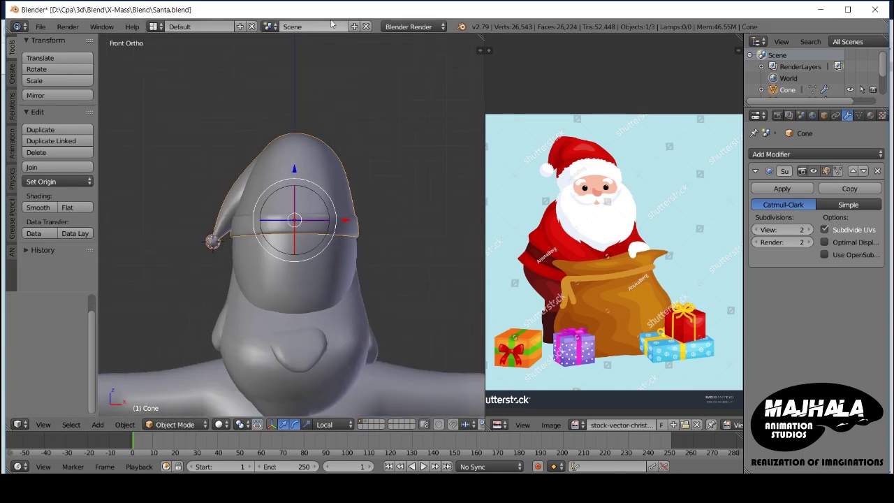
{"action": "middle_click_drag", "start_coordinate": [307, 242], "coordinate": [314, 217], "text": "shift"}
{"action": "scroll", "coordinate": [314, 218], "scroll_direction": "up", "scroll_amount": 2}
{"action": "right_click", "coordinate": [314, 213]}
{"action": "key", "text": "KP_3"}
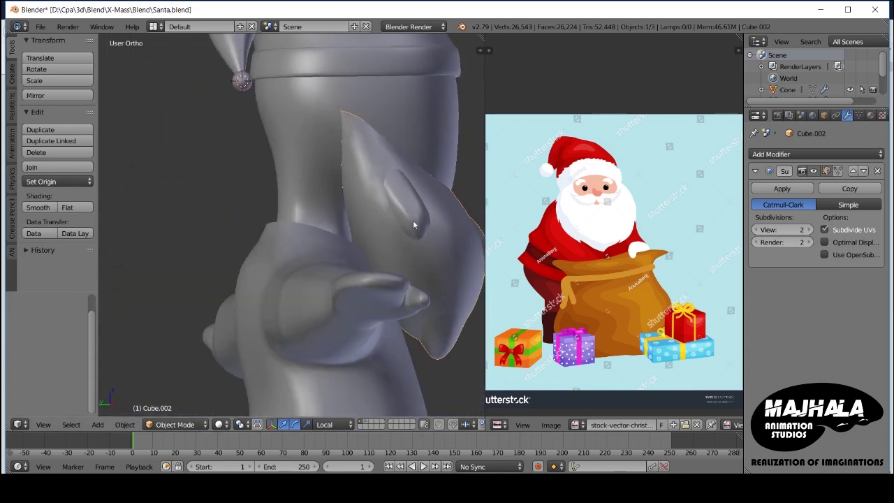
{"action": "scroll", "coordinate": [349, 215], "scroll_direction": "up", "scroll_amount": 2}
{"action": "scroll", "coordinate": [293, 222], "scroll_direction": "up", "scroll_amount": 1}
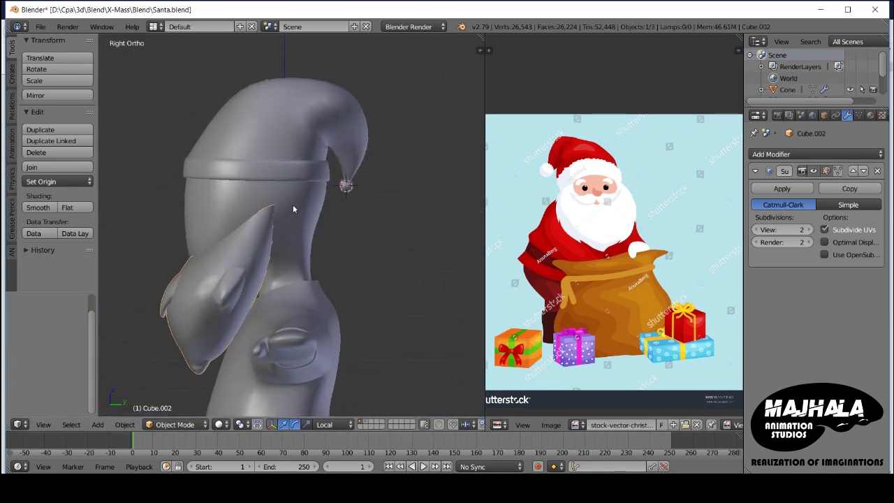
Step: In the head mesh, snap the 3D cursor to the selection, add a sphere, then delete it
{"action": "right_click", "coordinate": [309, 232]}
{"action": "key", "text": "Tab"}
{"action": "key", "text": "KP_1"}
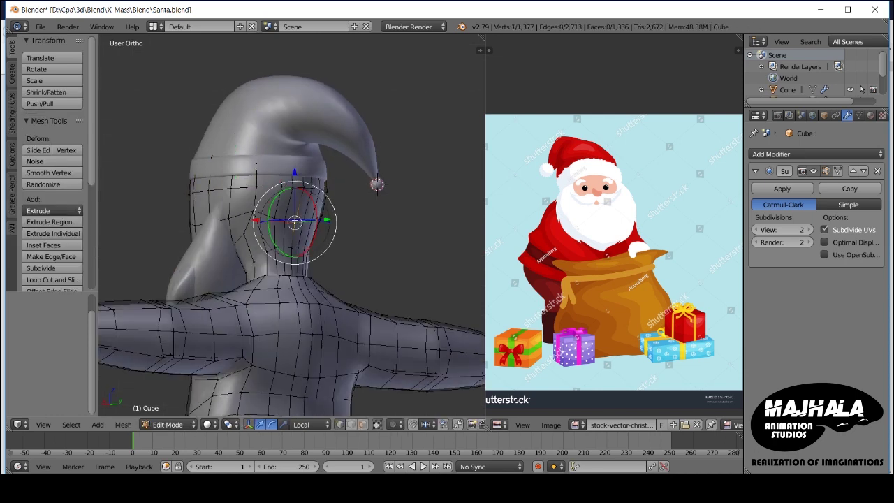
{"action": "key", "text": "KP_3"}
{"action": "key", "text": "shift+s"}
{"action": "left_click", "coordinate": [316, 229]}
{"action": "key", "text": "shift+a"}
{"action": "left_click", "coordinate": [319, 224]}
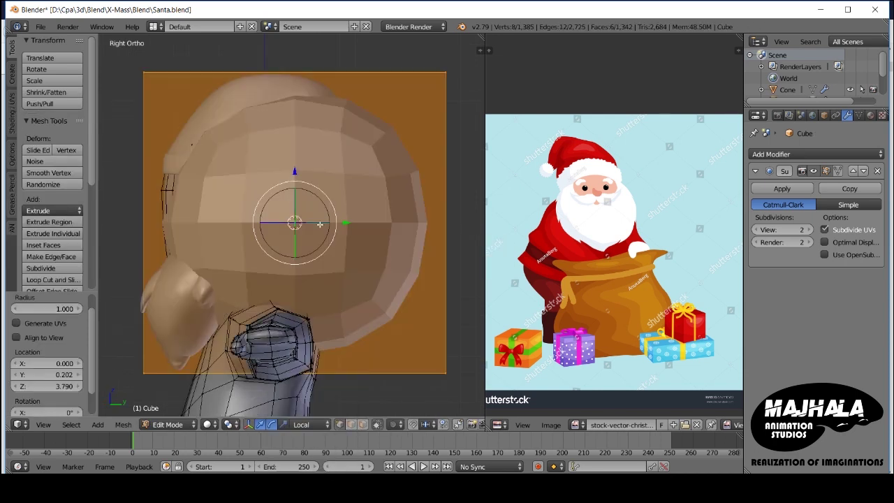
{"action": "key", "text": "s"}
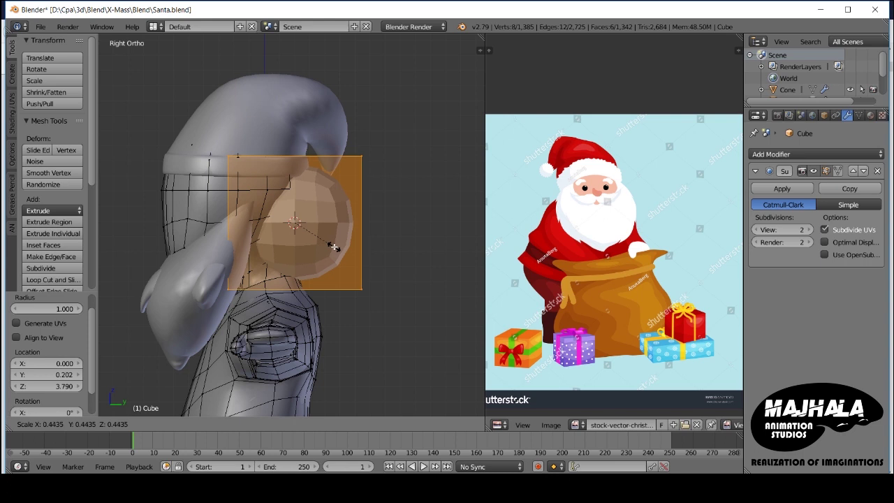
{"action": "right_click", "coordinate": [333, 247]}
{"action": "key", "text": "x"}
{"action": "left_click", "coordinate": [299, 239]}
Step: In wireframe side view, box-select the face patch below the hat and extrude it in place
{"action": "middle_click_drag", "start_coordinate": [298, 239], "coordinate": [283, 227]}
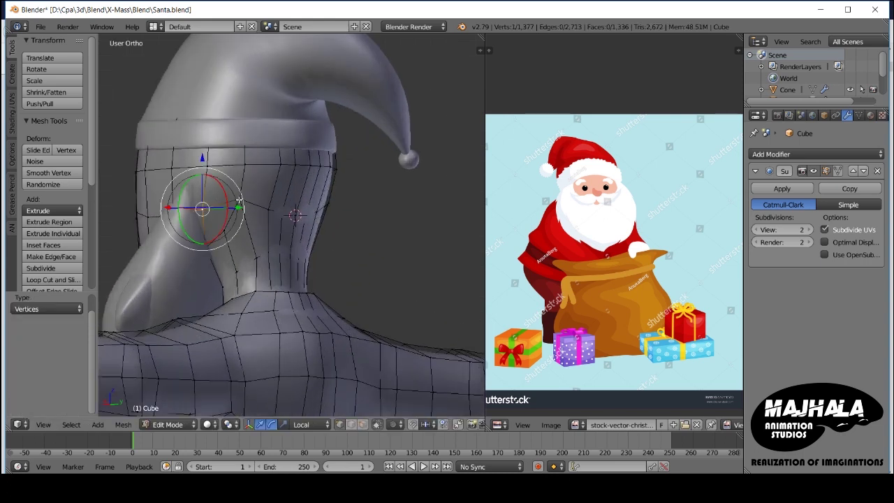
{"action": "key", "text": "z"}
{"action": "key", "text": "KP_3"}
{"action": "key", "text": "a"}
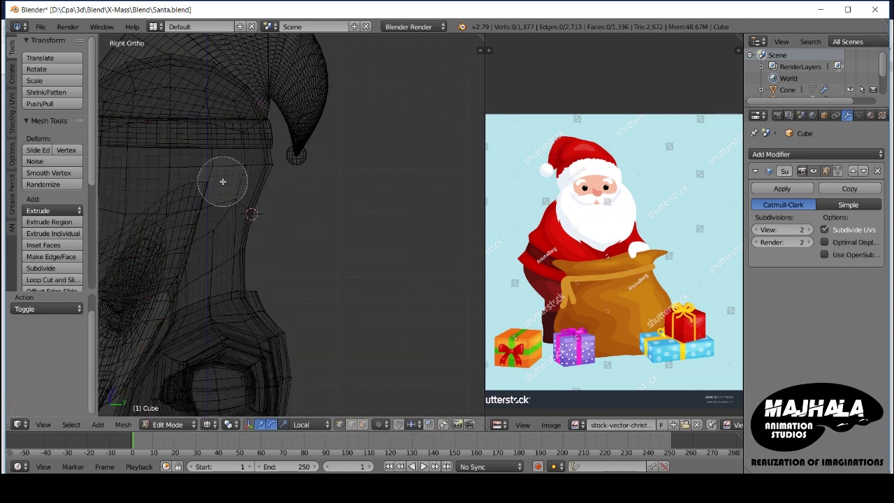
{"action": "left_click_drag", "start_coordinate": [272, 201], "coordinate": [179, 171]}
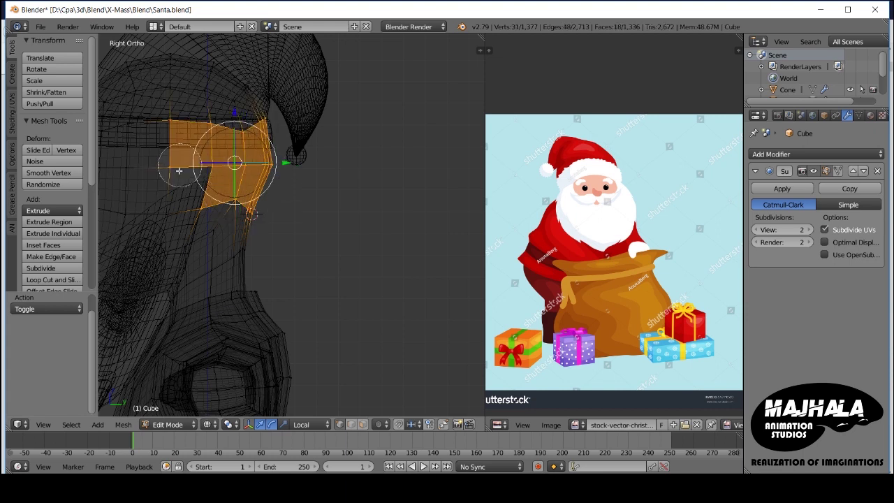
{"action": "key", "text": "e"}
{"action": "right_click", "coordinate": [246, 198]}
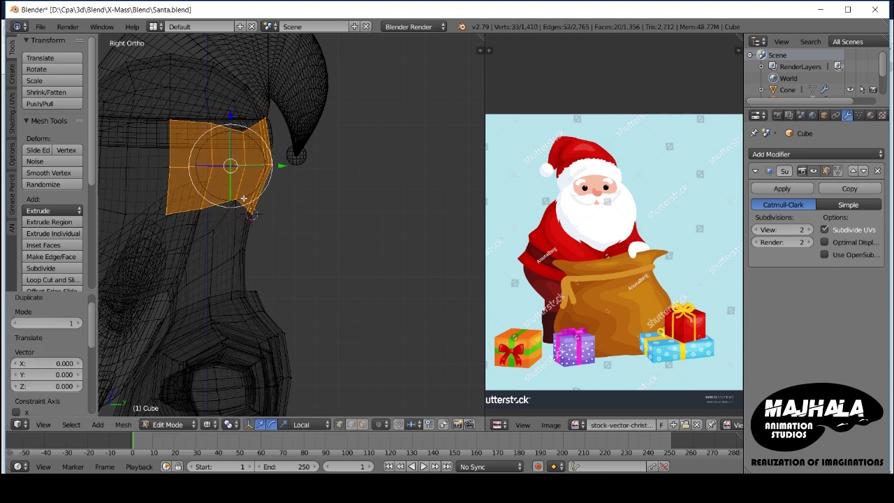
{"action": "key", "text": "e"}
{"action": "right_click", "coordinate": [252, 203]}
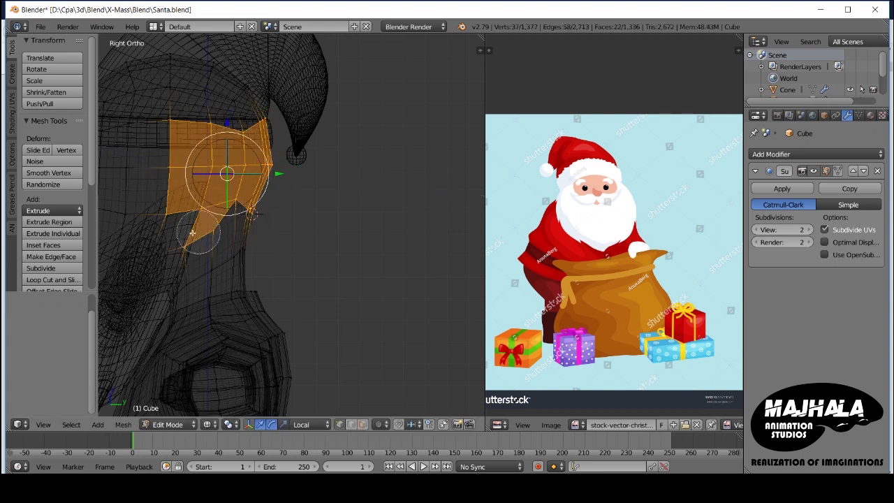
Step: Extrude the cheek faces again, scale them up and nudge them slightly outward
{"action": "middle_click_drag", "start_coordinate": [252, 215], "coordinate": [230, 209]}
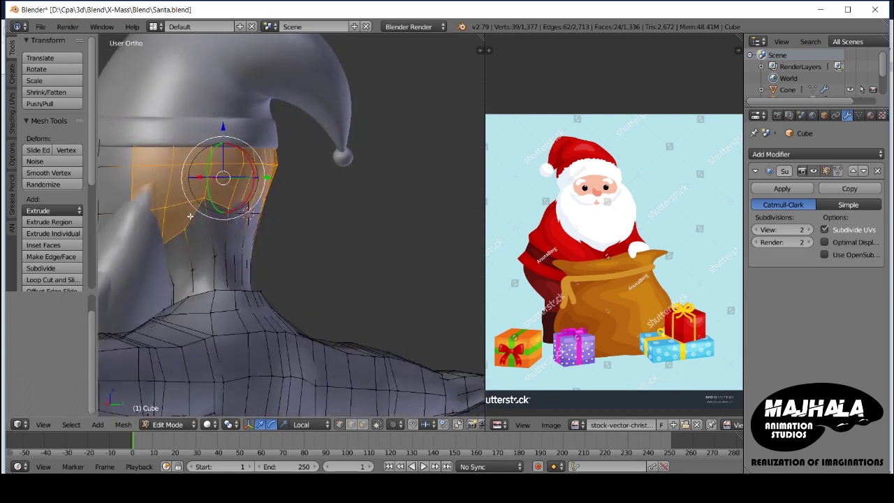
{"action": "key", "text": "KP_3"}
{"action": "key", "text": "e"}
{"action": "right_click", "coordinate": [213, 205]}
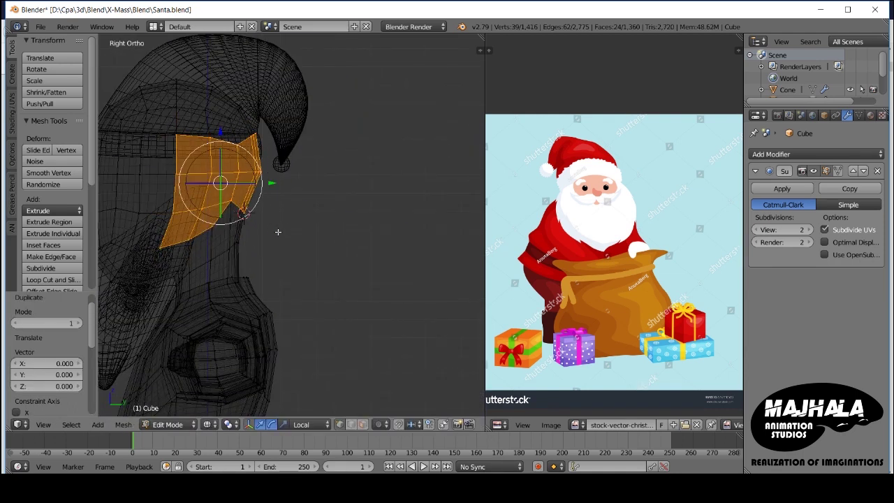
{"action": "key", "text": "e"}
{"action": "right_click", "coordinate": [286, 237]}
{"action": "key", "text": "s"}
{"action": "left_click", "coordinate": [267, 220]}
{"action": "key", "text": "g"}
{"action": "left_click", "coordinate": [279, 218]}
Step: Separate the extruded faces into Cube.003 and open the new piece in wireframe side view
{"action": "key", "text": "z"}
{"action": "middle_click_drag", "start_coordinate": [293, 216], "coordinate": [376, 206]}
{"action": "left_click", "coordinate": [12, 155]}
{"action": "middle_click_drag", "start_coordinate": [111, 154], "coordinate": [143, 151]}
{"action": "key", "text": "KP_3"}
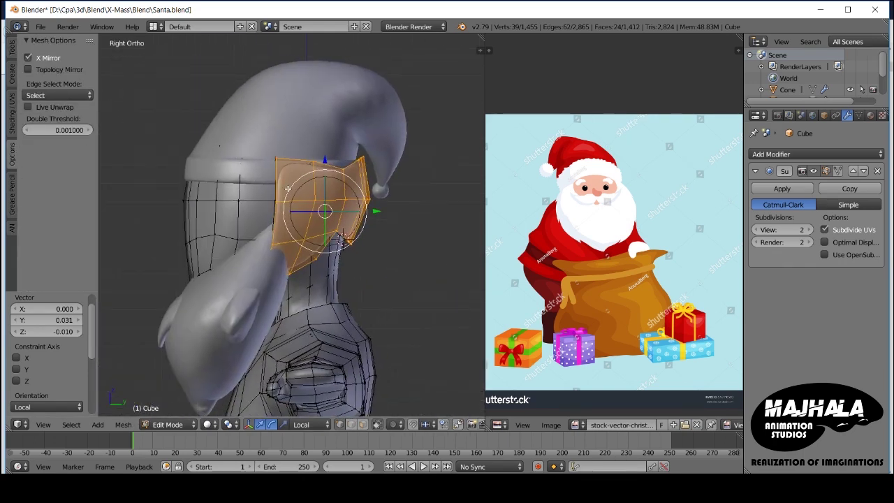
{"action": "key", "text": "Tab"}
{"action": "key", "text": "Tab"}
{"action": "key", "text": "p"}
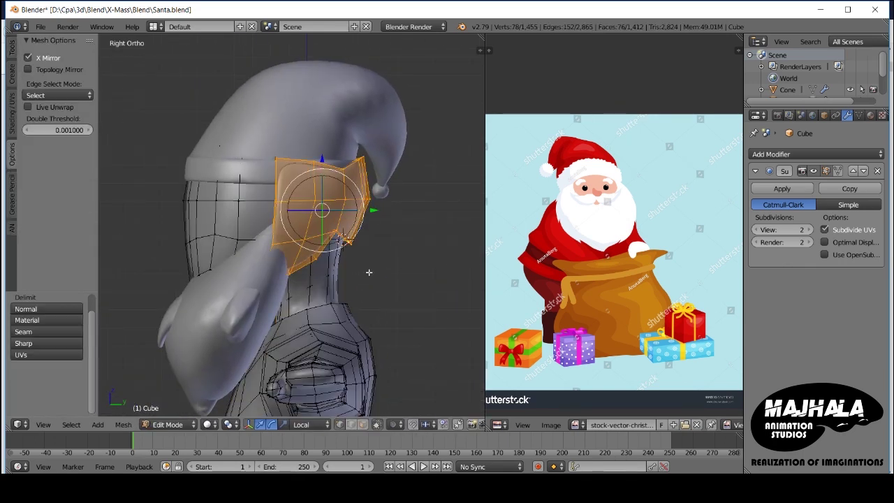
{"action": "key", "text": "Tab"}
{"action": "right_click", "coordinate": [342, 258]}
{"action": "key", "text": "Tab"}
{"action": "middle_click_drag", "start_coordinate": [342, 258], "coordinate": [319, 254]}
{"action": "key", "text": "z"}
{"action": "key", "text": "KP_3"}
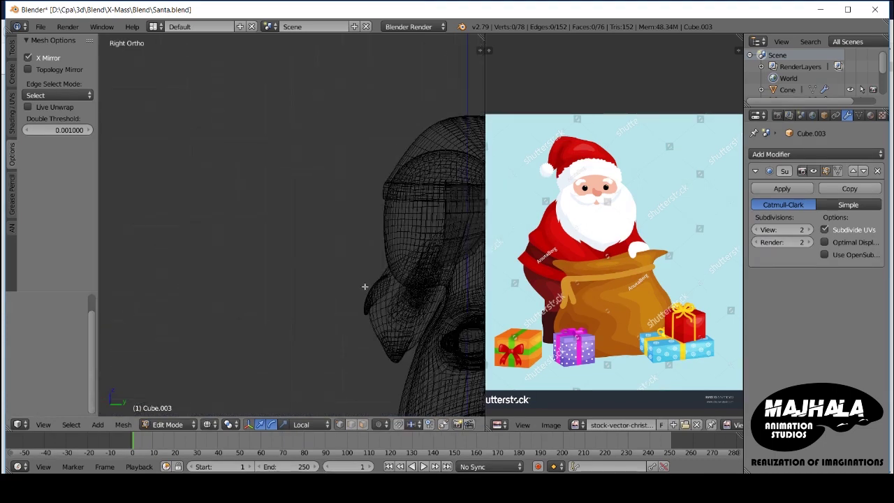
Step: Zoom in on the beard piece and shift its vertices into place
{"action": "key", "text": "a"}
{"action": "scroll", "coordinate": [327, 277], "scroll_direction": "up", "scroll_amount": 3}
{"action": "middle_click_drag", "start_coordinate": [242, 290], "coordinate": [243, 258]}
{"action": "key", "text": "KP_3"}
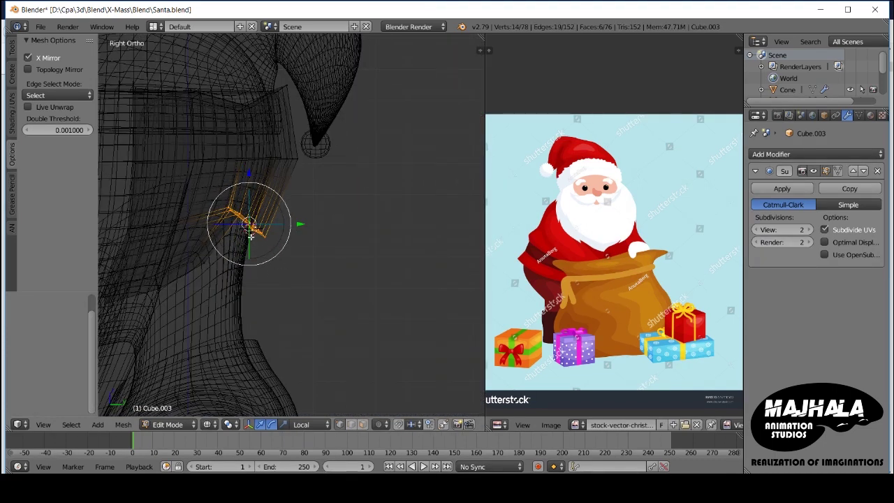
{"action": "left_click", "coordinate": [239, 281]}
{"action": "mouse_move", "coordinate": [239, 280]}
{"action": "middle_mouse_down"}
{"action": "mouse_move", "coordinate": [241, 261]}
{"action": "mouse_move", "coordinate": [288, 268]}
{"action": "middle_mouse_up"}
{"action": "key", "text": "a"}
{"action": "key", "text": "a"}
Step: Circle-select vertices along the beard edge and rotate them slightly in side view
{"action": "key", "text": "KP_3"}
{"action": "key", "text": "c"}
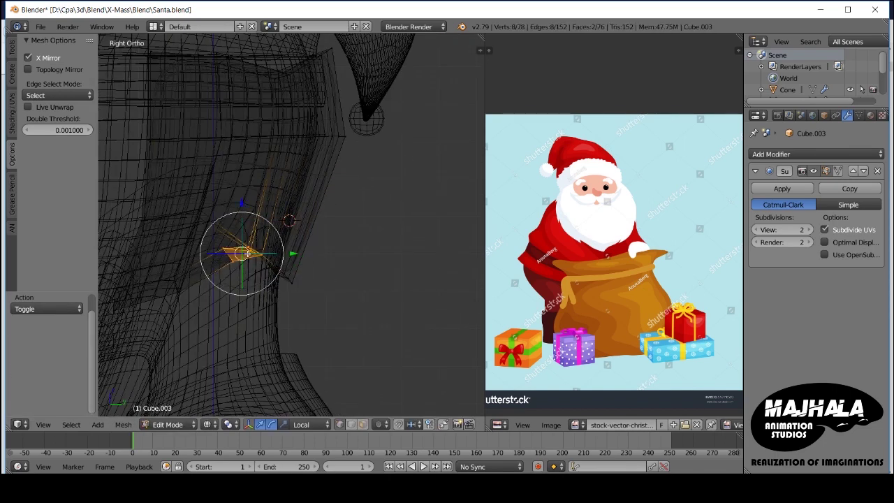
{"action": "left_click_drag", "start_coordinate": [290, 278], "coordinate": [280, 269]}
{"action": "key", "text": "KP_1"}
{"action": "key", "text": "KP_3"}
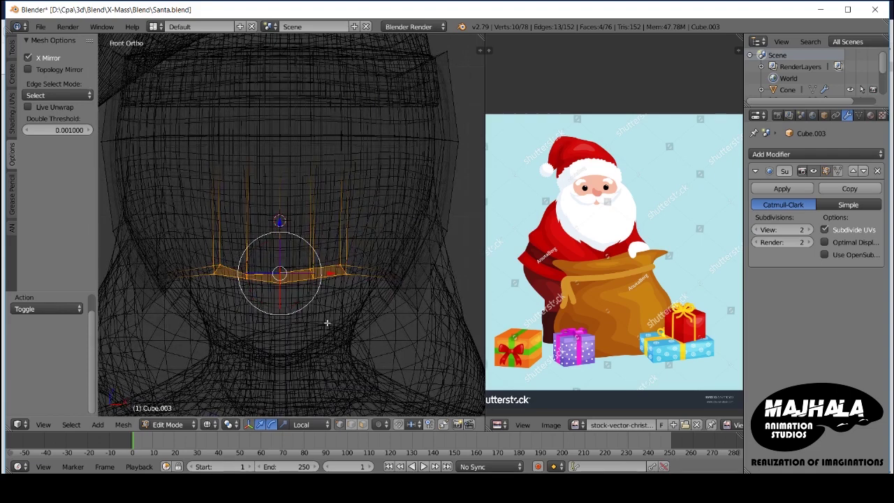
{"action": "key", "text": "Escape"}
{"action": "key", "text": "r"}
{"action": "left_click", "coordinate": [330, 273]}
Step: Circle-select the beard's top edge vertices and move them inward along X
{"action": "key", "text": "a"}
{"action": "key", "text": "z"}
{"action": "middle_click_drag", "start_coordinate": [300, 279], "coordinate": [306, 250]}
{"action": "key", "text": "z"}
{"action": "key", "text": "KP_3"}
{"action": "key", "text": "c"}
{"action": "middle_click_drag", "start_coordinate": [343, 173], "coordinate": [405, 223]}
{"action": "key", "text": "KP_1"}
{"action": "key", "text": "g"}
{"action": "key", "text": "x"}
{"action": "key", "text": "x"}
{"action": "left_click", "coordinate": [388, 203]}
Step: Move the top edge along Y under the hat brim, then isolate the beard piece
{"action": "key", "text": "z"}
{"action": "key", "text": "KP_1"}
{"action": "key", "text": "z"}
{"action": "key", "text": "KP_3"}
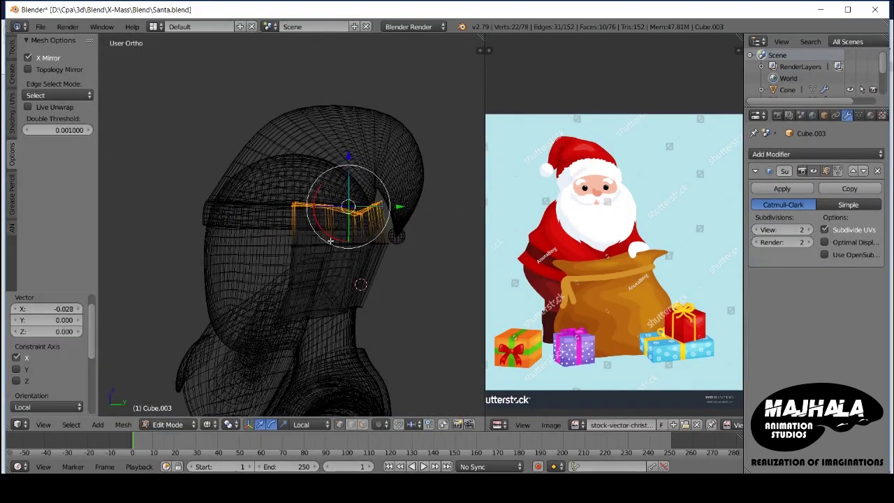
{"action": "key", "text": "g"}
{"action": "key", "text": "y"}
{"action": "left_click", "coordinate": [399, 229]}
{"action": "key", "text": "z"}
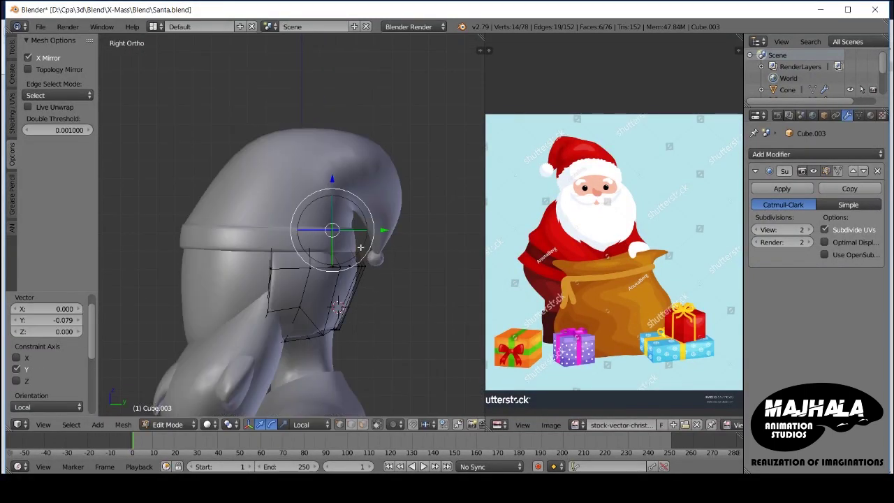
{"action": "middle_click_drag", "start_coordinate": [399, 229], "coordinate": [366, 252]}
{"action": "key", "text": "l"}
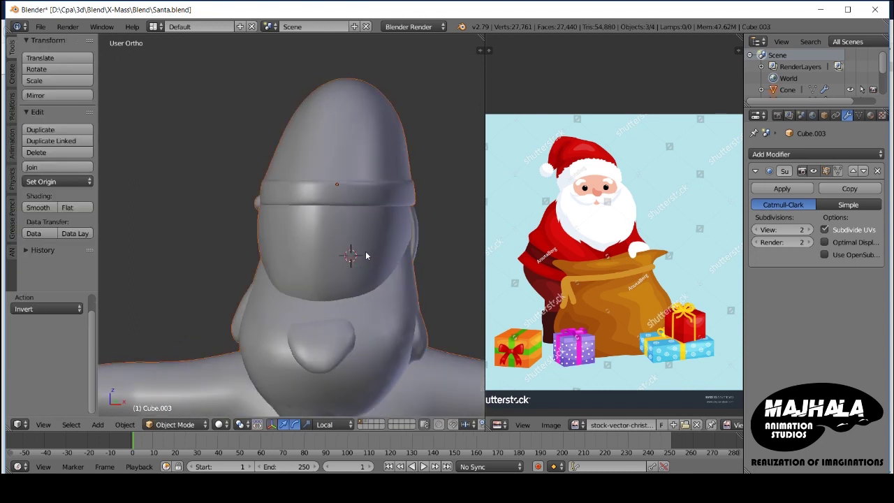
{"action": "key", "text": "shift+h"}
Step: Select a horizontal edge loop on the beard piece and delete it
{"action": "key", "text": "z"}
{"action": "scroll", "coordinate": [316, 232], "scroll_direction": "up", "scroll_amount": 2}
{"action": "right_click", "coordinate": [316, 209]}
{"action": "key", "text": "z"}
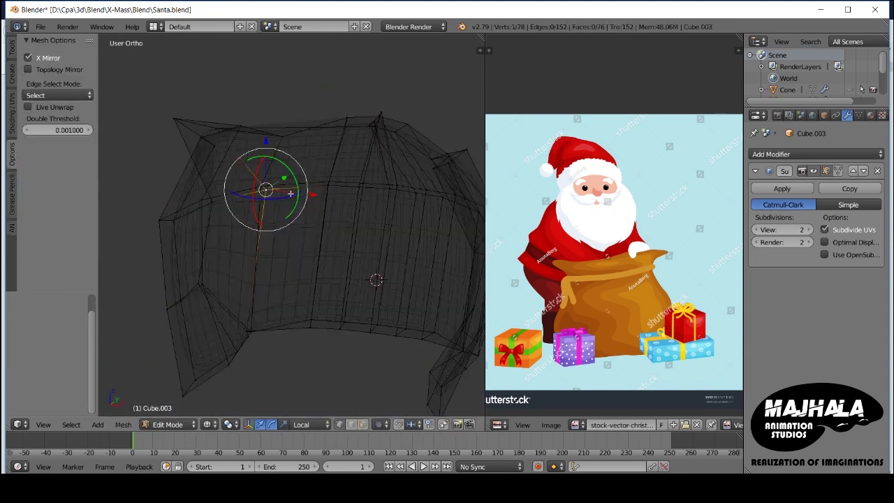
{"action": "mouse_move", "coordinate": [317, 209]}
{"action": "middle_mouse_down"}
{"action": "mouse_move", "coordinate": [384, 176]}
{"action": "mouse_move", "coordinate": [265, 173]}
{"action": "mouse_move", "coordinate": [355, 188]}
{"action": "mouse_move", "coordinate": [280, 223]}
{"action": "mouse_move", "coordinate": [336, 208]}
{"action": "mouse_move", "coordinate": [297, 198]}
{"action": "middle_mouse_up"}
{"action": "right_click", "coordinate": [265, 174], "text": "alt"}
{"action": "key", "text": "x"}
{"action": "key", "text": "Escape"}
{"action": "key", "text": "z"}
{"action": "key", "text": "z"}
{"action": "key", "text": "x"}
{"action": "left_click", "coordinate": [298, 198]}
Step: Turn off X Mirror editing in the mesh Options
{"action": "key", "text": "z"}
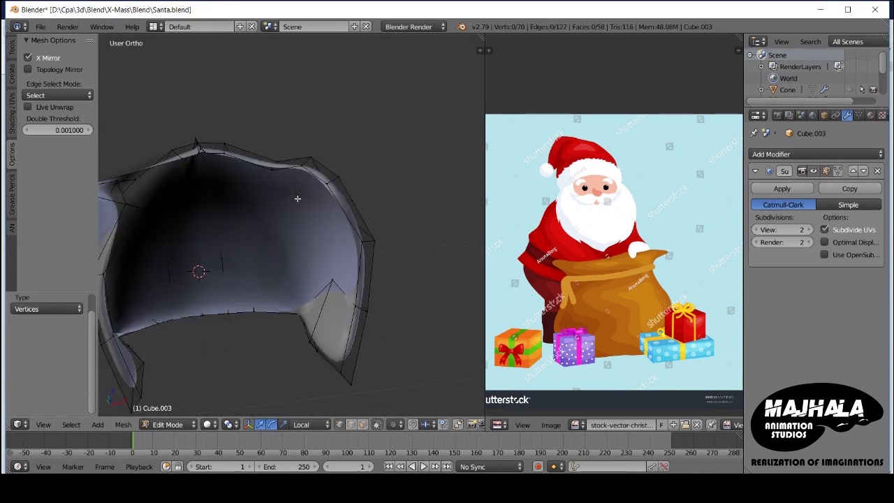
{"action": "scroll", "coordinate": [210, 237], "scroll_direction": "down", "scroll_amount": 5}
{"action": "mouse_move", "coordinate": [185, 267]}
{"action": "middle_mouse_down"}
{"action": "mouse_move", "coordinate": [226, 267]}
{"action": "mouse_move", "coordinate": [277, 233]}
{"action": "mouse_move", "coordinate": [236, 247]}
{"action": "mouse_move", "coordinate": [243, 272]}
{"action": "mouse_move", "coordinate": [228, 296]}
{"action": "mouse_move", "coordinate": [245, 289]}
{"action": "middle_mouse_up"}
{"action": "key", "text": "z"}
{"action": "scroll", "coordinate": [279, 261], "scroll_direction": "up", "scroll_amount": 5}
{"action": "left_click", "coordinate": [27, 58]}
Step: Move the corner vertex sideways along X to smooth the beard's curve
{"action": "left_click", "coordinate": [255, 310]}
{"action": "scroll", "coordinate": [252, 300], "scroll_direction": "down", "scroll_amount": 3}
{"action": "scroll", "coordinate": [245, 289], "scroll_direction": "up", "scroll_amount": 3}
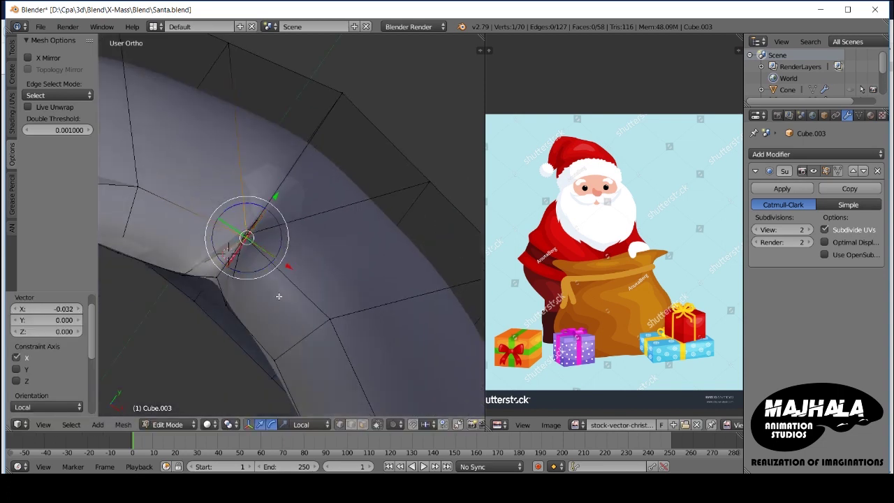
{"action": "key", "text": "g"}
{"action": "key", "text": "x"}
{"action": "key", "text": "x"}
{"action": "middle_click_drag", "start_coordinate": [271, 245], "coordinate": [305, 205]}
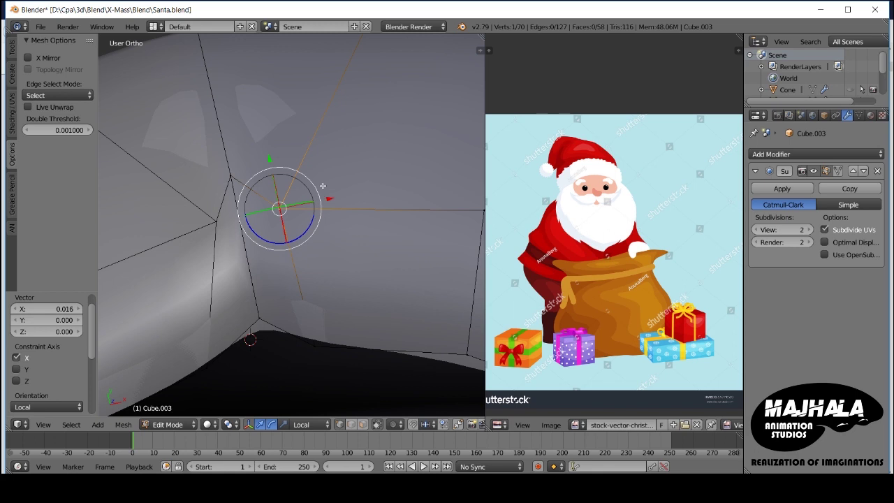
{"action": "scroll", "coordinate": [323, 189], "scroll_direction": "down", "scroll_amount": 3}
Step: Nudge the vertex along X once more and check the curve from the front view
{"action": "key", "text": "g"}
{"action": "key", "text": "x"}
{"action": "key", "text": "x"}
{"action": "left_click", "coordinate": [367, 262]}
{"action": "scroll", "coordinate": [367, 262], "scroll_direction": "down", "scroll_amount": 2}
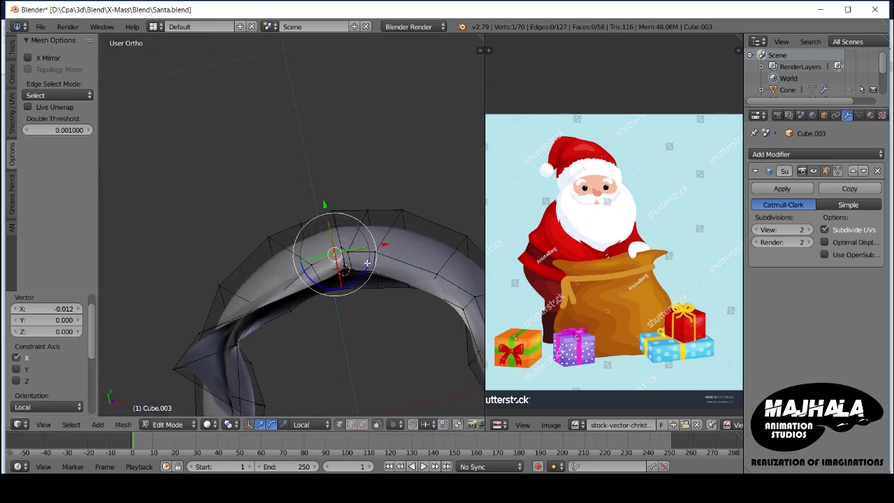
{"action": "key", "text": "KP_1"}
{"action": "scroll", "coordinate": [367, 262], "scroll_direction": "down", "scroll_amount": 2}
{"action": "scroll", "coordinate": [391, 272], "scroll_direction": "up", "scroll_amount": 1}
Step: Box-select the left half of the beard mesh and delete its vertices
{"action": "key", "text": "a"}
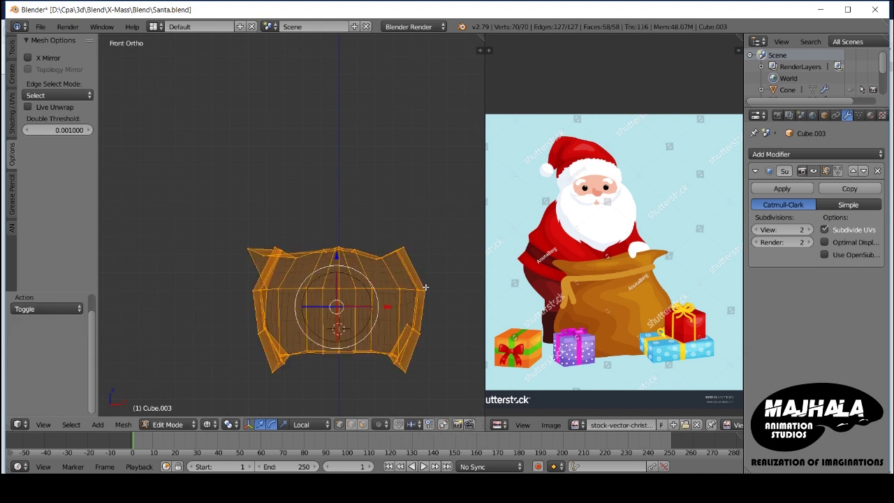
{"action": "left_click_drag", "start_coordinate": [220, 229], "coordinate": [335, 391]}
{"action": "key", "text": "s"}
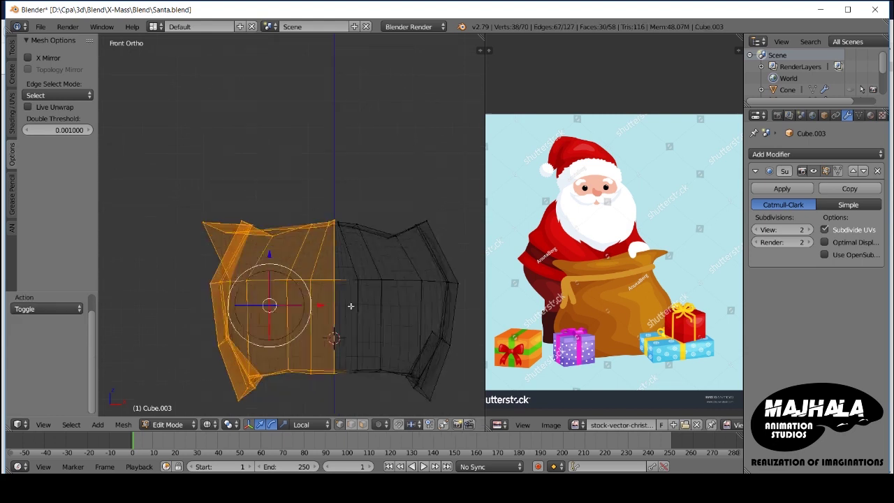
{"action": "key", "text": "Escape"}
{"action": "key", "text": "a"}
{"action": "scroll", "coordinate": [344, 323], "scroll_direction": "up", "scroll_amount": 1}
{"action": "mouse_move", "coordinate": [195, 198]}
{"action": "left_mouse_down"}
{"action": "mouse_move", "coordinate": [302, 417]}
{"action": "mouse_move", "coordinate": [334, 440]}
{"action": "left_mouse_up"}
{"action": "key", "text": "x"}
{"action": "left_click", "coordinate": [316, 281]}
Step: Edge-slide a top border edge of the beard to refine its outline
{"action": "scroll", "coordinate": [340, 253], "scroll_direction": "up", "scroll_amount": 3}
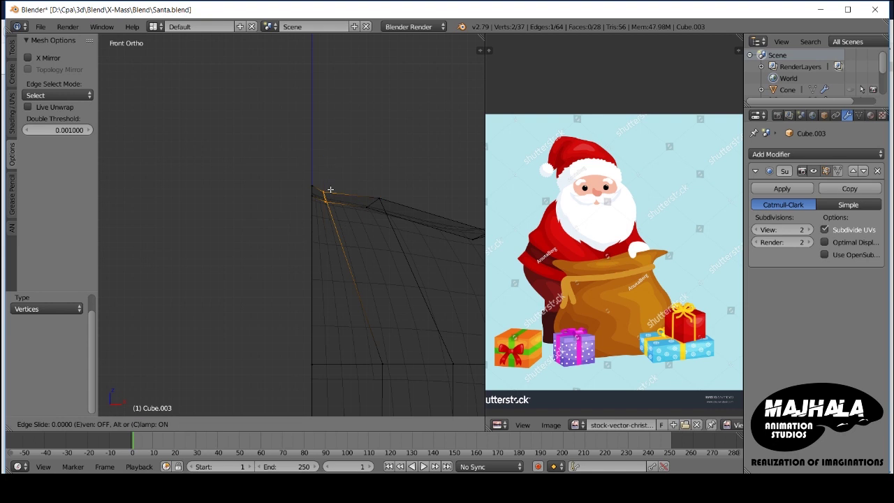
{"action": "left_click", "coordinate": [349, 181]}
{"action": "right_click", "coordinate": [370, 201]}
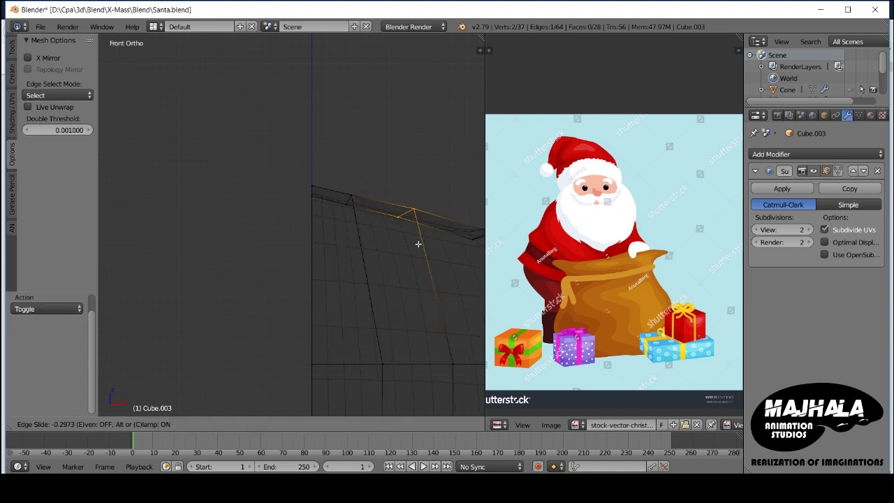
{"action": "left_click", "coordinate": [418, 244]}
{"action": "scroll", "coordinate": [412, 247], "scroll_direction": "down", "scroll_amount": 2}
{"action": "key", "text": "Tab"}
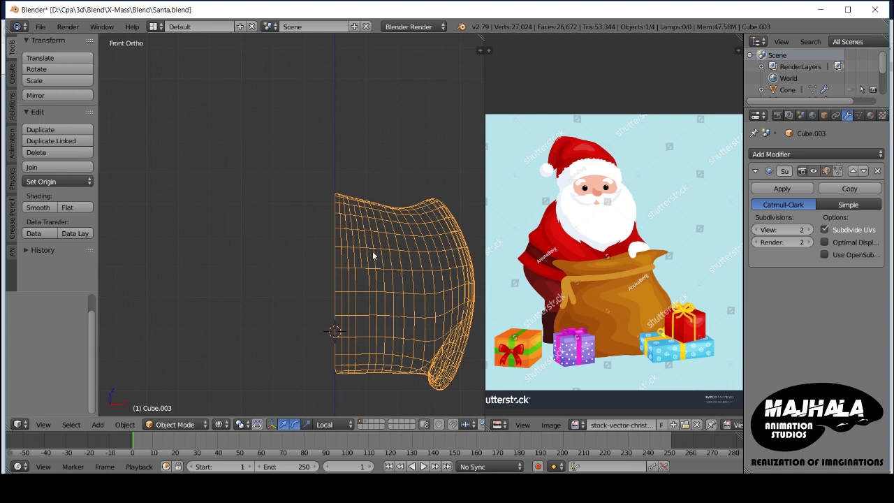
{"action": "key", "text": "z"}
{"action": "key", "text": "Tab"}
Step: Unhide the rest of the model and inspect the beard from the front
{"action": "middle_click_drag", "start_coordinate": [373, 256], "coordinate": [325, 231]}
{"action": "scroll", "coordinate": [324, 231], "scroll_direction": "up", "scroll_amount": 2}
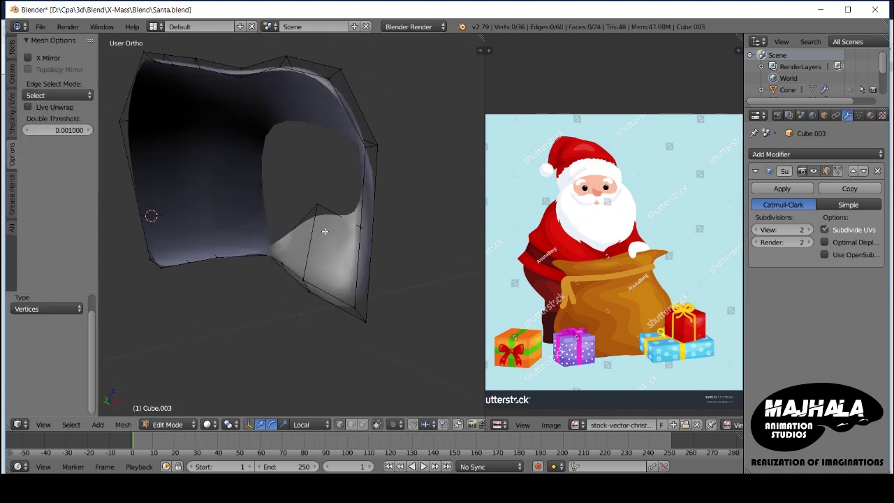
{"action": "scroll", "coordinate": [325, 231], "scroll_direction": "up", "scroll_amount": 3}
{"action": "scroll", "coordinate": [329, 254], "scroll_direction": "down", "scroll_amount": 3}
{"action": "key", "text": "KP_1"}
{"action": "key", "text": "Tab"}
{"action": "scroll", "coordinate": [336, 284], "scroll_direction": "down", "scroll_amount": 2}
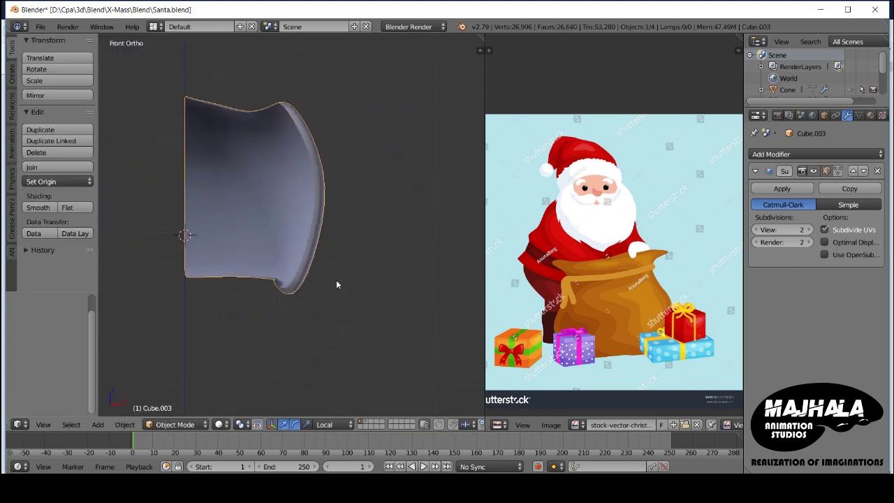
{"action": "key", "text": "alt+h"}
{"action": "middle_click_drag", "start_coordinate": [344, 292], "coordinate": [267, 283]}
{"action": "scroll", "coordinate": [268, 284], "scroll_direction": "up", "scroll_amount": 3}
Step: Reselect the beard object and re-enter its Edit Mode in wireframe front view
{"action": "key", "text": "z"}
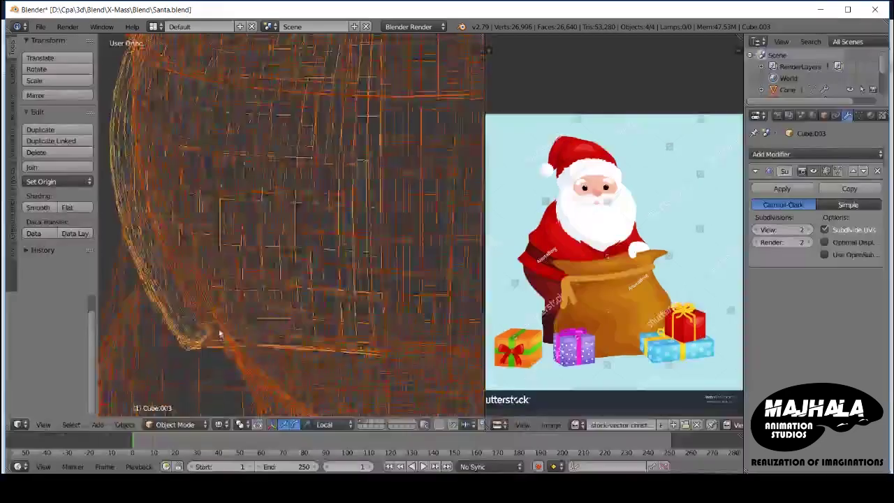
{"action": "key", "text": "Tab"}
{"action": "key", "text": "KP_3"}
{"action": "scroll", "coordinate": [217, 238], "scroll_direction": "down", "scroll_amount": 3}
{"action": "key", "text": "z"}
{"action": "key", "text": "Tab"}
{"action": "right_click", "coordinate": [217, 238]}
{"action": "right_click", "coordinate": [217, 238]}
{"action": "key", "text": "Tab"}
{"action": "key", "text": "z"}
{"action": "scroll", "coordinate": [351, 316], "scroll_direction": "up", "scroll_amount": 3}
{"action": "key", "text": "KP_1"}
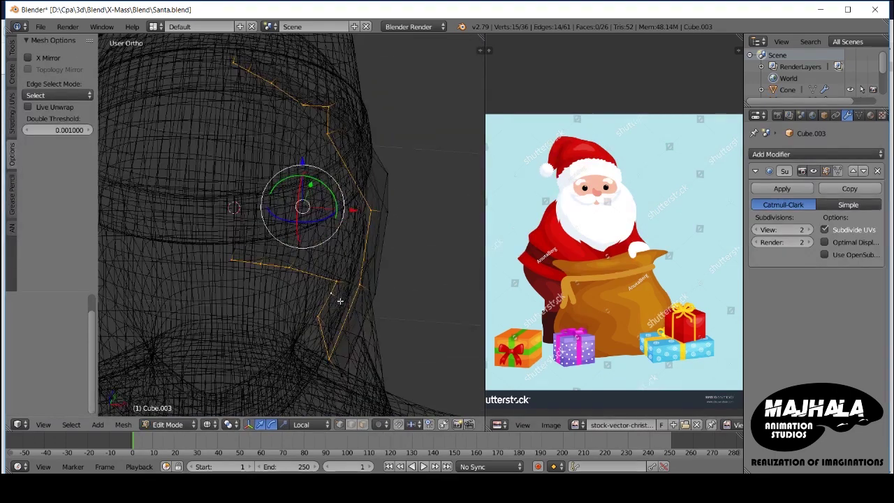
Step: Shift beard vertices along X and nudge a single vertex in side view
{"action": "scroll", "coordinate": [317, 204], "scroll_direction": "up", "scroll_amount": 3}
{"action": "middle_click_drag", "start_coordinate": [318, 203], "coordinate": [347, 246]}
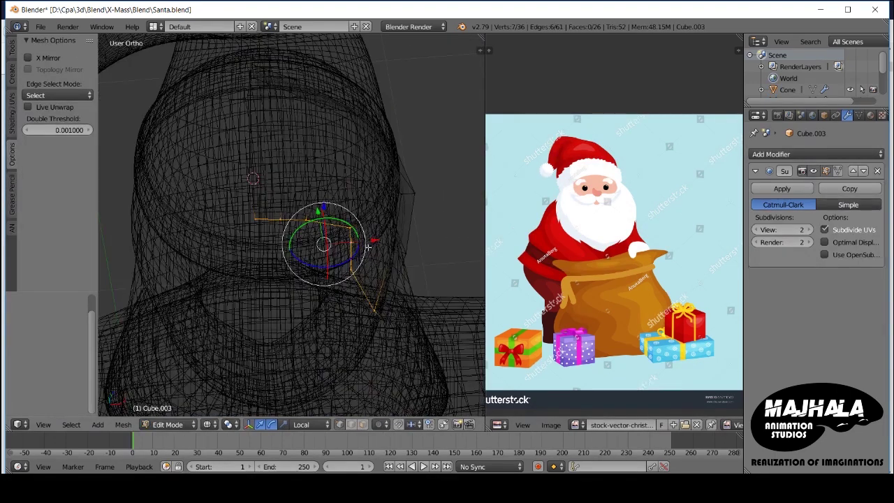
{"action": "left_click", "coordinate": [331, 220]}
{"action": "key", "text": "KP_3"}
{"action": "middle_click_drag", "start_coordinate": [319, 221], "coordinate": [272, 252]}
{"action": "right_click", "coordinate": [269, 253]}
{"action": "key", "text": "g"}
{"action": "key", "text": "x"}
{"action": "key", "text": "x"}
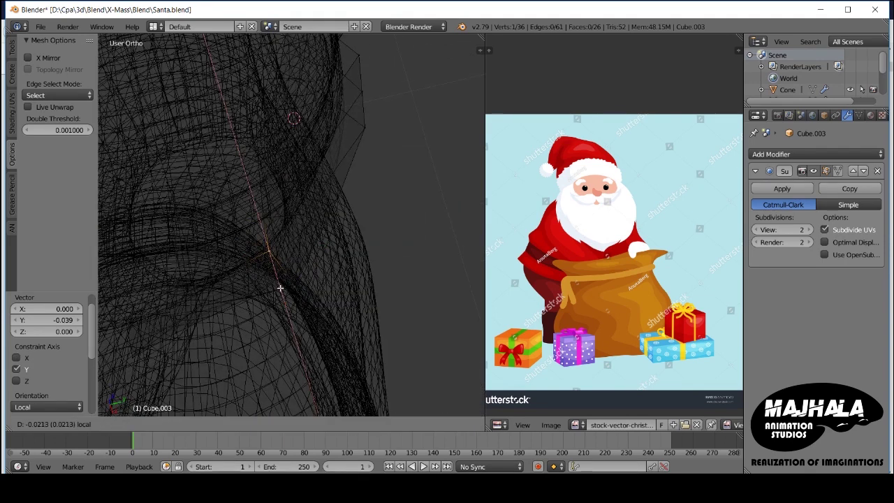
{"action": "key", "text": "y"}
{"action": "left_click", "coordinate": [306, 240]}
{"action": "key", "text": "z"}
{"action": "key", "text": "KP_3"}
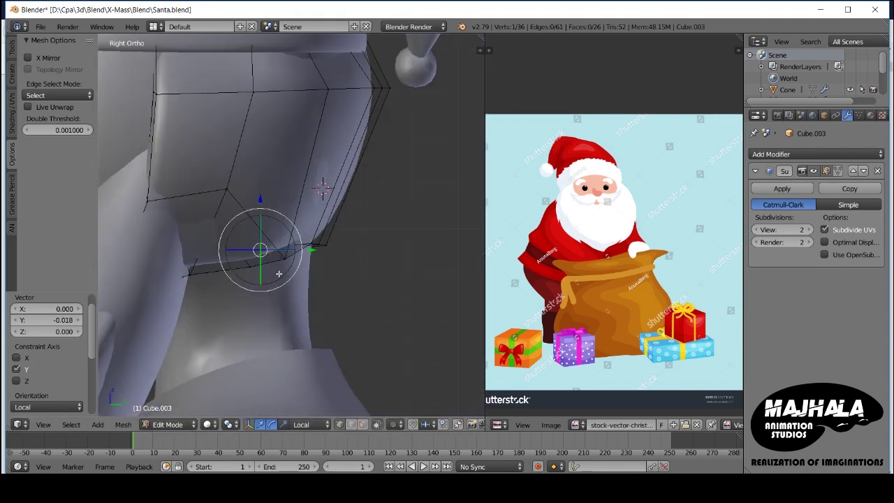
{"action": "key", "text": "z"}
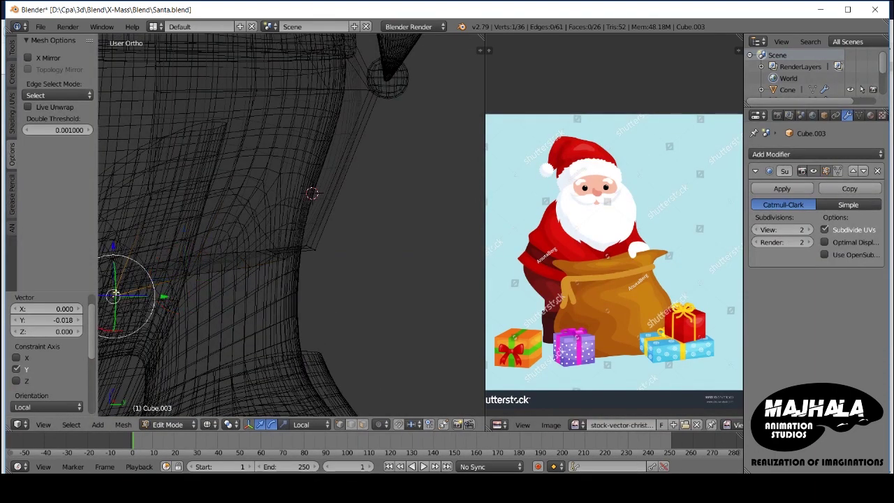
Step: Slide a lower beard vertex and further selected vertices along their edges
{"action": "right_click", "coordinate": [154, 284]}
{"action": "left_click", "coordinate": [158, 266]}
{"action": "key", "text": "z"}
{"action": "key", "text": "shift+v"}
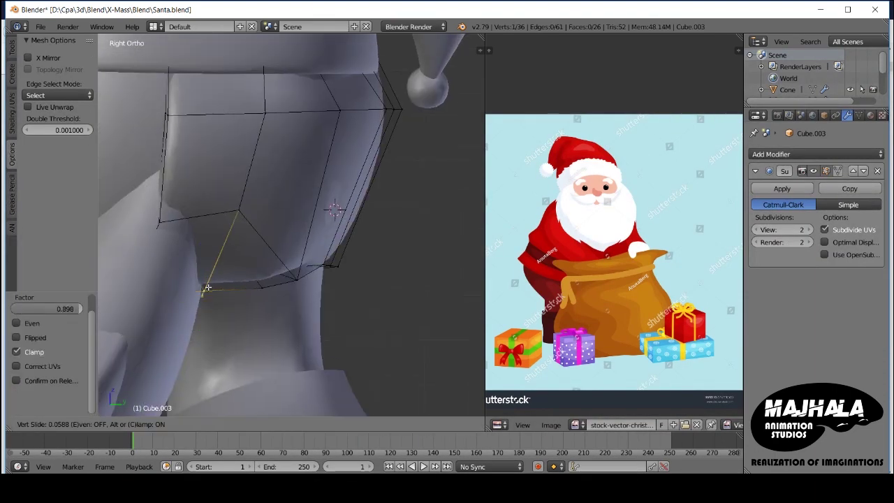
{"action": "mouse_move", "coordinate": [297, 280]}
{"action": "middle_mouse_down"}
{"action": "mouse_move", "coordinate": [317, 303]}
{"action": "mouse_move", "coordinate": [344, 234]}
{"action": "middle_mouse_up"}
{"action": "right_click", "coordinate": [296, 279], "text": "shift"}
{"action": "key", "text": "z"}
{"action": "key", "text": "z"}
{"action": "right_click", "coordinate": [312, 269], "text": "shift"}
{"action": "key", "text": "ctrl+r"}
{"action": "left_click", "coordinate": [345, 249]}
Step: Dissolve the selected vertices and edge-slide a mustache edge loop
{"action": "middle_click_drag", "start_coordinate": [216, 258], "coordinate": [210, 259]}
{"action": "key", "text": "x"}
{"action": "left_click", "coordinate": [266, 307]}
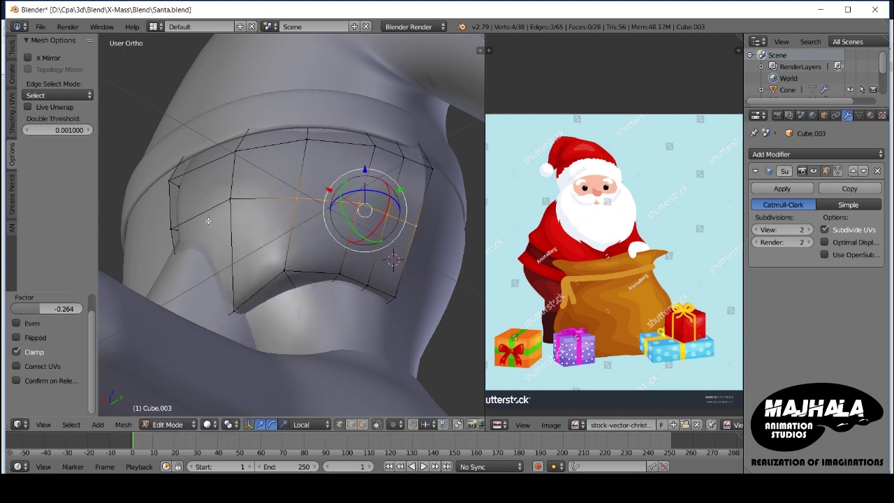
{"action": "key", "text": "z"}
{"action": "key", "text": "KP_3"}
{"action": "right_click", "coordinate": [261, 224], "text": "alt"}
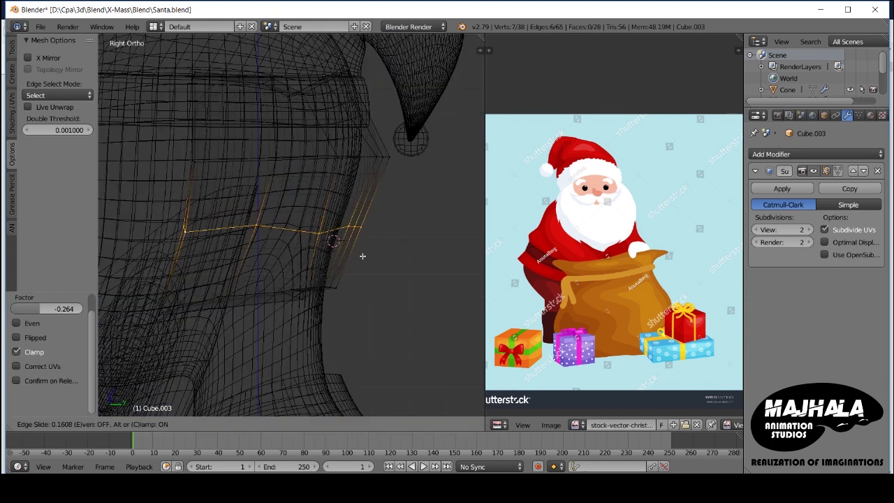
{"action": "left_click", "coordinate": [363, 256]}
{"action": "key", "text": "z"}
{"action": "key", "text": "KP_1"}
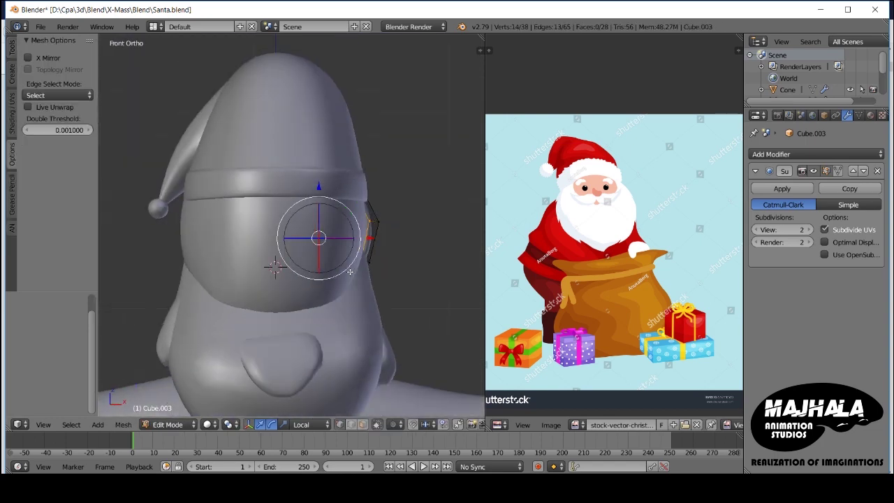
Step: Shift the selected mustache edges sideways along X, checking front and side views
{"action": "key", "text": "z"}
{"action": "key", "text": "x"}
{"action": "key", "text": "Escape"}
{"action": "mouse_move", "coordinate": [295, 314]}
{"action": "middle_mouse_down"}
{"action": "mouse_move", "coordinate": [353, 285]}
{"action": "mouse_move", "coordinate": [362, 252]}
{"action": "mouse_move", "coordinate": [393, 310]}
{"action": "mouse_move", "coordinate": [342, 319]}
{"action": "mouse_move", "coordinate": [377, 289]}
{"action": "mouse_move", "coordinate": [322, 317]}
{"action": "middle_mouse_up"}
{"action": "key", "text": "g"}
{"action": "key", "text": "x"}
{"action": "left_click", "coordinate": [358, 257]}
{"action": "key", "text": "z"}
{"action": "key", "text": "z"}
{"action": "key", "text": "KP_1"}
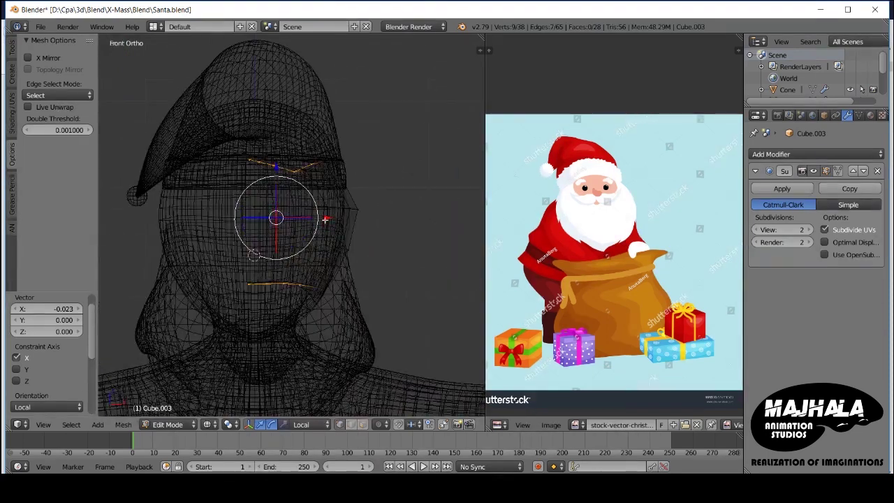
{"action": "left_click", "coordinate": [335, 218]}
{"action": "key", "text": "KP_3"}
Step: Flatten the selected edges vertically with a Z-axis scale
{"action": "key", "text": "a"}
{"action": "key", "text": "z"}
{"action": "key", "text": "z"}
{"action": "key", "text": "s"}
{"action": "key", "text": "z"}
{"action": "mouse_move", "coordinate": [268, 171]}
{"action": "middle_mouse_down", "text": "shift"}
{"action": "mouse_move", "coordinate": [268, 221]}
{"action": "mouse_move", "coordinate": [334, 259]}
{"action": "middle_mouse_up", "text": "shift"}
{"action": "left_click", "coordinate": [273, 224]}
{"action": "key", "text": "z"}
{"action": "key", "text": "KP_1"}
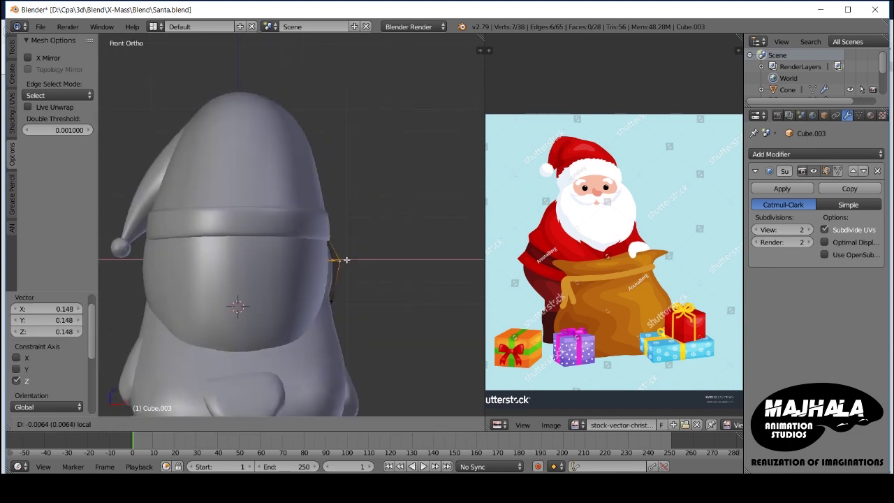
{"action": "key", "text": "KP_3"}
Step: Nudge a mustache vertex in side view, then leave Edit Mode
{"action": "key", "text": "Tab"}
{"action": "middle_click_drag", "start_coordinate": [341, 268], "coordinate": [328, 251]}
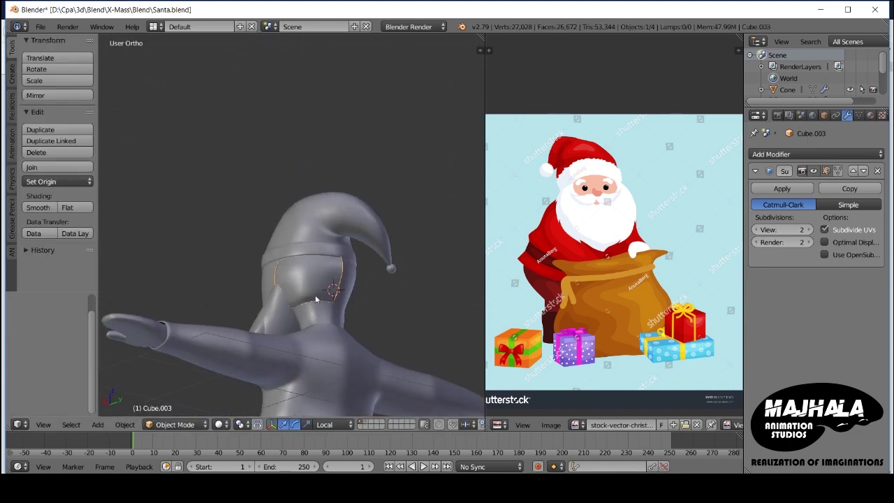
{"action": "key", "text": "Tab"}
{"action": "key", "text": "z"}
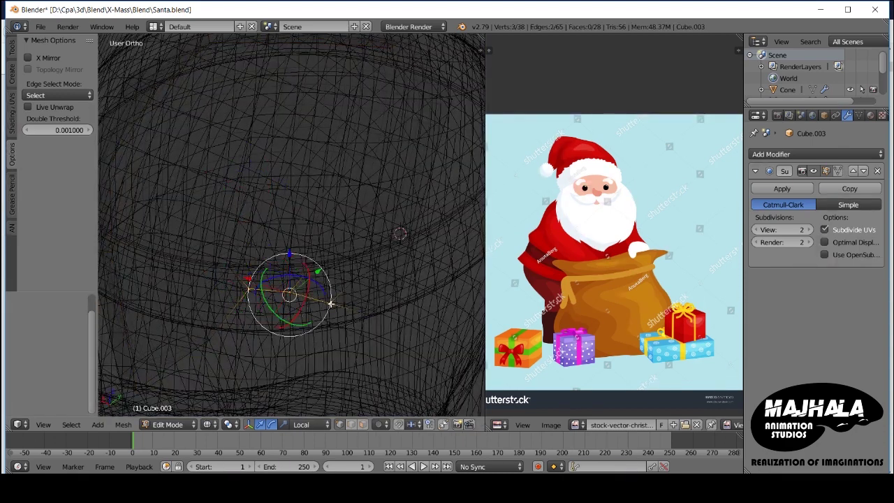
{"action": "key", "text": "KP_3"}
{"action": "key", "text": "g"}
{"action": "left_click", "coordinate": [157, 309]}
{"action": "key", "text": "z"}
{"action": "scroll", "coordinate": [207, 304], "scroll_direction": "down", "scroll_amount": 4}
{"action": "key", "text": "Tab"}
Step: Add an X-axis Mirror modifier with Clipping, placed above Subdivision Surface
{"action": "key", "text": "z"}
{"action": "key", "text": "KP_1"}
{"action": "left_click", "coordinate": [803, 154]}
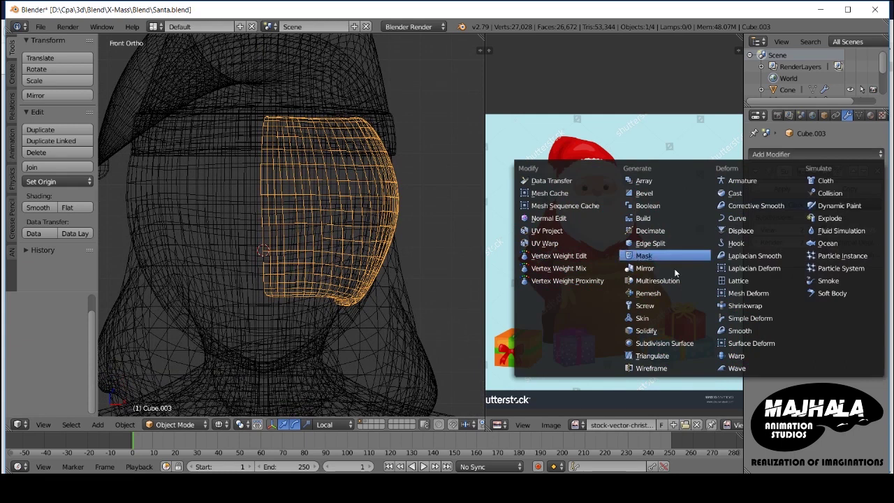
{"action": "left_click", "coordinate": [663, 268]}
{"action": "left_click", "coordinate": [852, 279]}
Step: Reposition the mustache's inner edge and a stray vertex in Edit Mode
{"action": "key", "text": "Tab"}
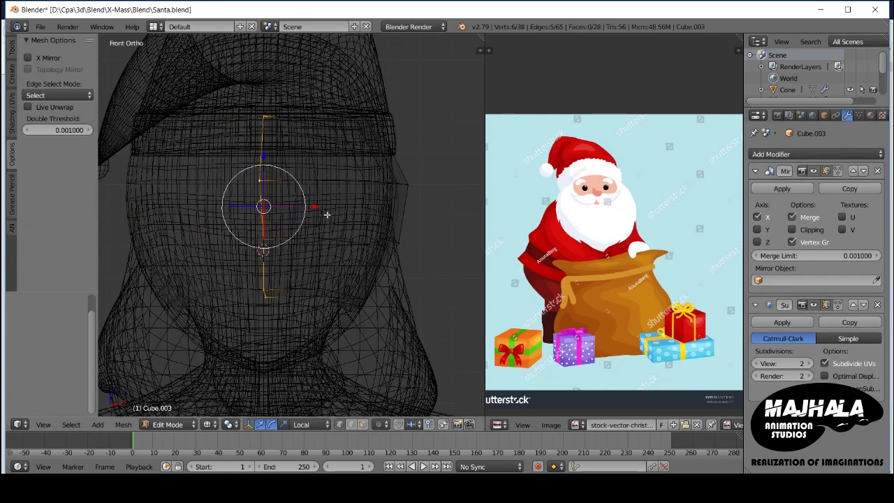
{"action": "left_click", "coordinate": [331, 205]}
{"action": "left_click", "coordinate": [281, 206]}
{"action": "key", "text": "z"}
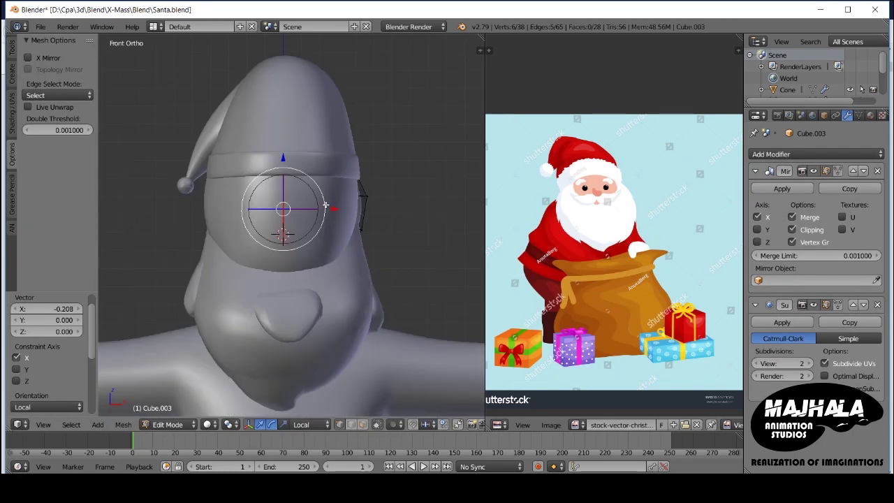
{"action": "middle_click_drag", "start_coordinate": [281, 207], "coordinate": [279, 210]}
{"action": "scroll", "coordinate": [274, 231], "scroll_direction": "up", "scroll_amount": 3}
{"action": "key", "text": "KP_3"}
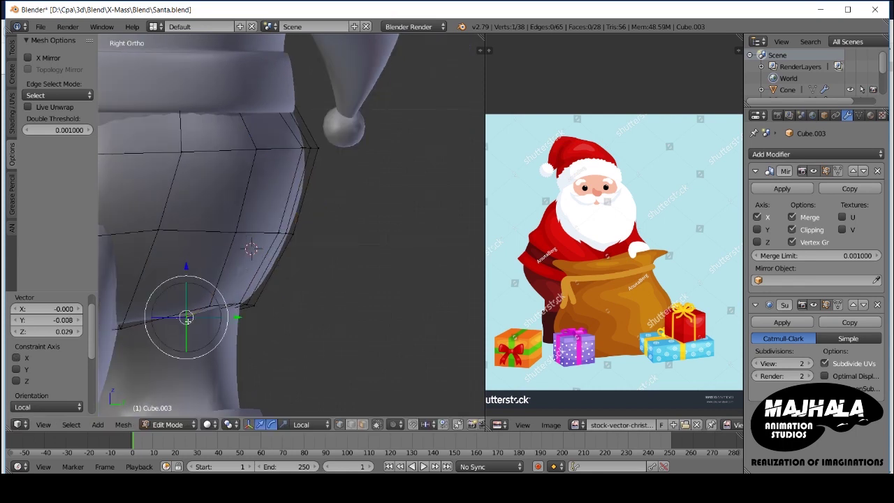
{"action": "left_click", "coordinate": [120, 326]}
{"action": "scroll", "coordinate": [190, 239], "scroll_direction": "down", "scroll_amount": 3}
{"action": "mouse_move", "coordinate": [248, 245]}
{"action": "middle_mouse_down"}
{"action": "mouse_move", "coordinate": [294, 245]}
{"action": "mouse_move", "coordinate": [279, 252]}
{"action": "middle_mouse_up"}
Step: Dissolve the stray mustache vertices and return to Object Mode
{"action": "key", "text": "x"}
{"action": "left_click", "coordinate": [300, 244]}
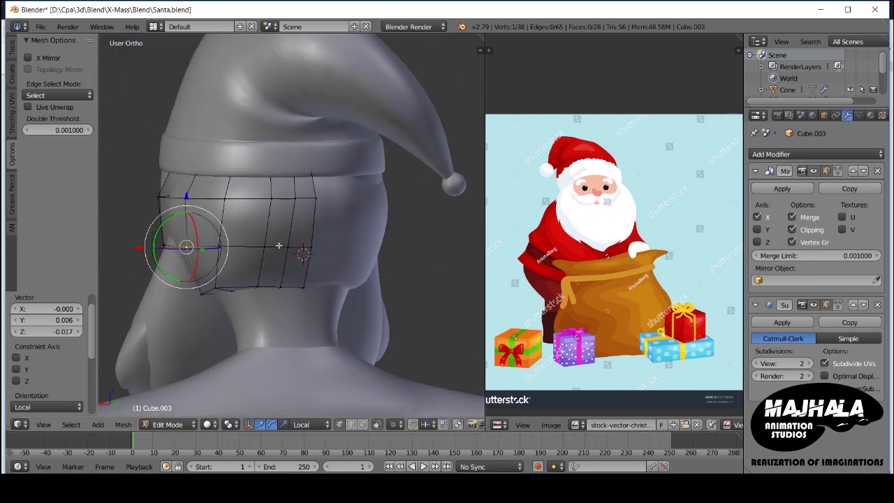
{"action": "middle_click_drag", "start_coordinate": [302, 281], "coordinate": [345, 286]}
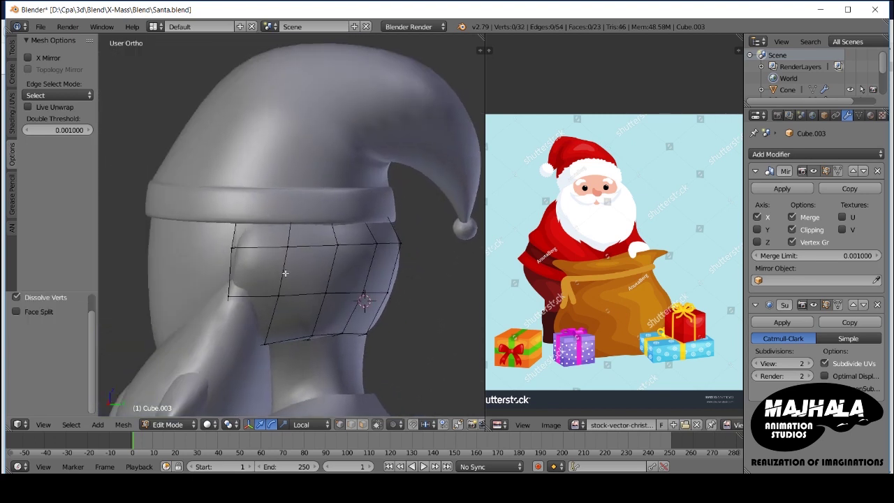
{"action": "scroll", "coordinate": [345, 285], "scroll_direction": "down", "scroll_amount": 3}
{"action": "key", "text": "KP_1"}
{"action": "scroll", "coordinate": [309, 244], "scroll_direction": "up", "scroll_amount": 3}
{"action": "key", "text": "Tab"}
Step: Save the file, overwriting it, and open the Cube.002 mesh for editing
{"action": "scroll", "coordinate": [313, 284], "scroll_direction": "up", "scroll_amount": 3}
{"action": "scroll", "coordinate": [315, 284], "scroll_direction": "down", "scroll_amount": 3}
{"action": "key", "text": "ctrl+s"}
{"action": "left_click", "coordinate": [311, 273]}
{"action": "right_click", "coordinate": [311, 273]}
{"action": "key", "text": "Tab"}
Step: Select the beard's lower curve of vertices and raise them 0.108 on Z toward the mouth
{"action": "scroll", "coordinate": [316, 276], "scroll_direction": "up", "scroll_amount": 2}
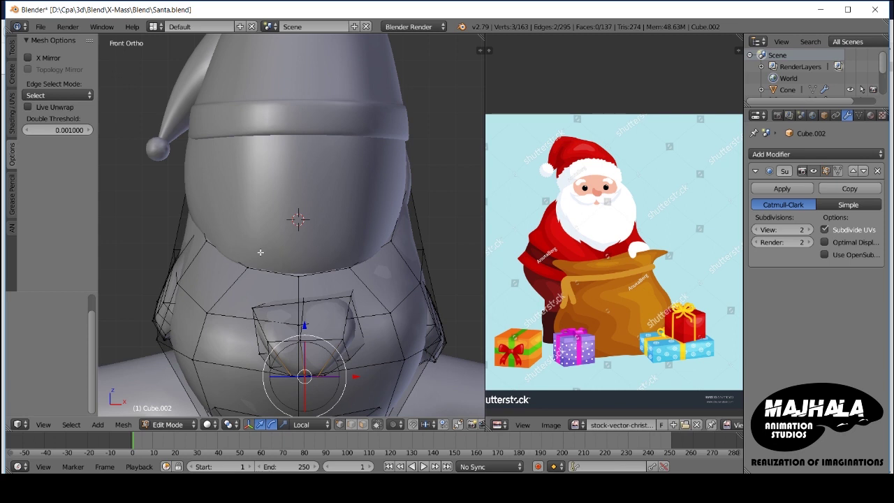
{"action": "middle_click_drag", "start_coordinate": [285, 248], "coordinate": [288, 269], "text": "shift"}
{"action": "scroll", "coordinate": [261, 283], "scroll_direction": "down", "scroll_amount": 2}
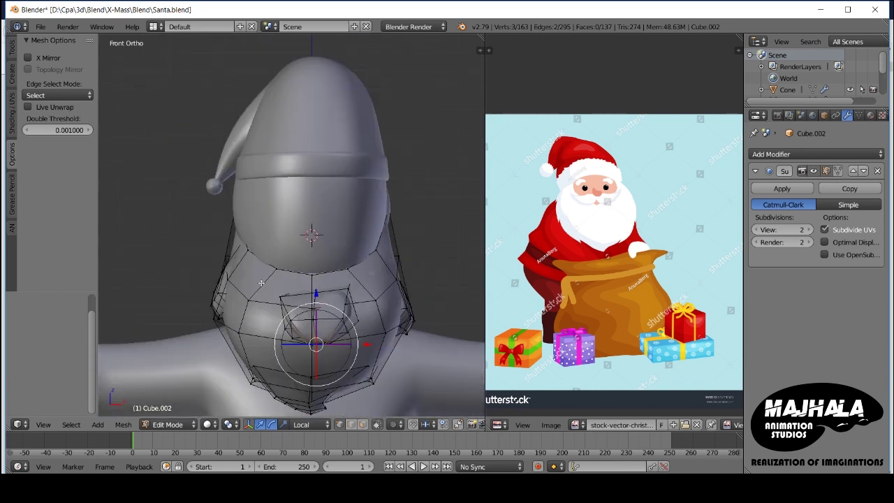
{"action": "key", "text": "Escape"}
{"action": "key", "text": "a"}
{"action": "key", "text": "z"}
{"action": "right_click", "coordinate": [319, 270], "text": "alt"}
{"action": "key", "text": "z"}
{"action": "left_click", "coordinate": [315, 195]}
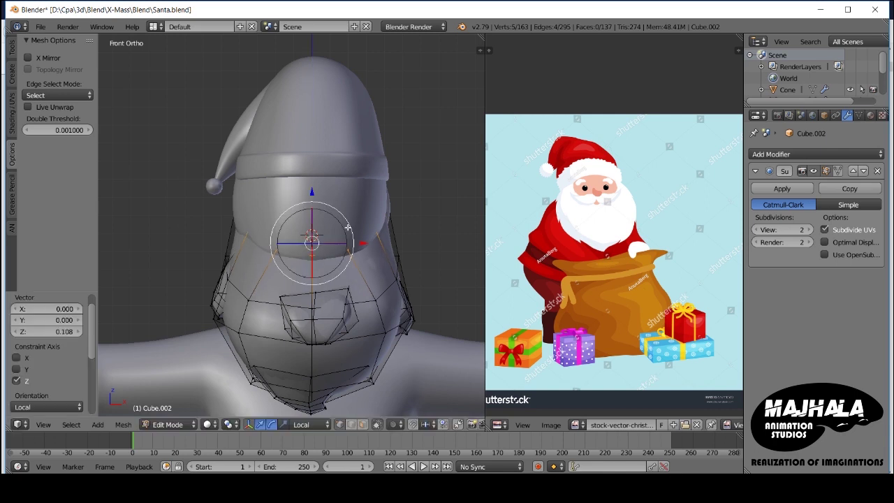
Step: From the side view, shift those beard vertices along Y to fit the face, then exit Edit Mode
{"action": "key", "text": "KP_3"}
{"action": "left_click", "coordinate": [356, 241]}
{"action": "mouse_move", "coordinate": [356, 240]}
{"action": "middle_mouse_down"}
{"action": "mouse_move", "coordinate": [391, 265]}
{"action": "mouse_move", "coordinate": [324, 249]}
{"action": "middle_mouse_up"}
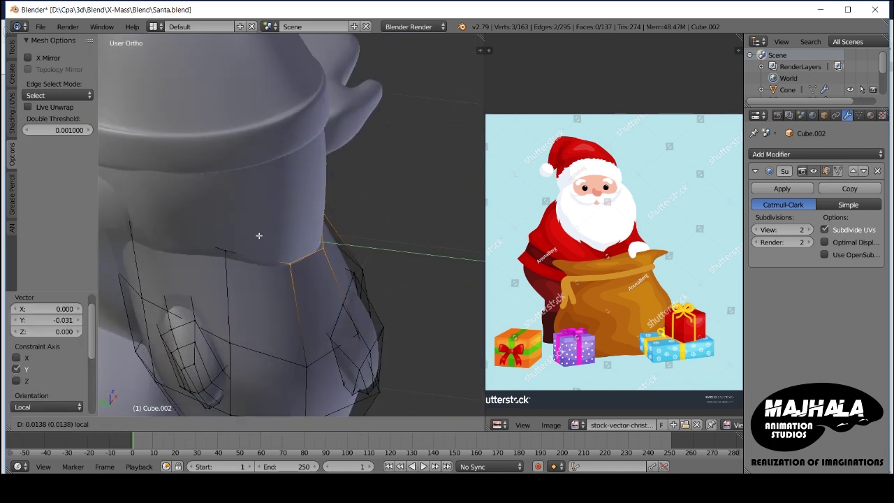
{"action": "left_click", "coordinate": [258, 235]}
{"action": "middle_click_drag", "start_coordinate": [259, 235], "coordinate": [395, 249]}
{"action": "key", "text": "KP_3"}
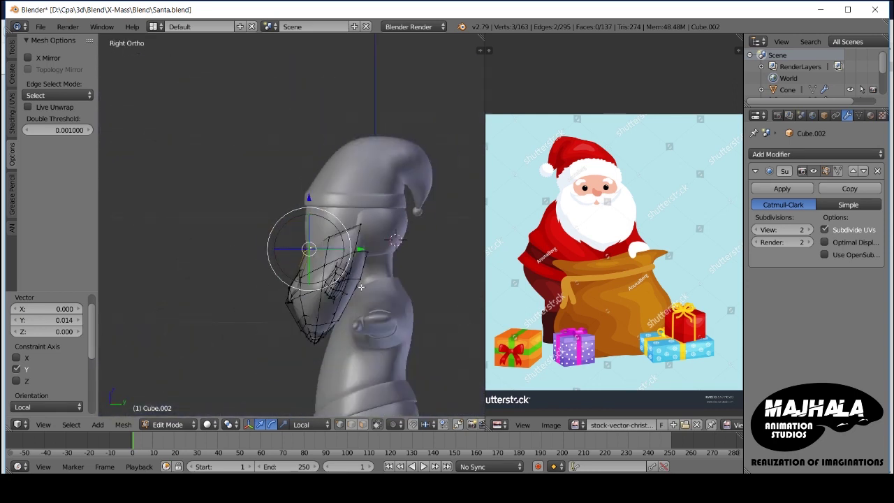
{"action": "scroll", "coordinate": [361, 287], "scroll_direction": "up", "scroll_amount": 2}
{"action": "key", "text": "Tab"}
Step: Check the beard from the front and side views, then select the hat
{"action": "key", "text": "KP_1"}
{"action": "scroll", "coordinate": [383, 242], "scroll_direction": "up", "scroll_amount": 2}
{"action": "key", "text": "KP_3"}
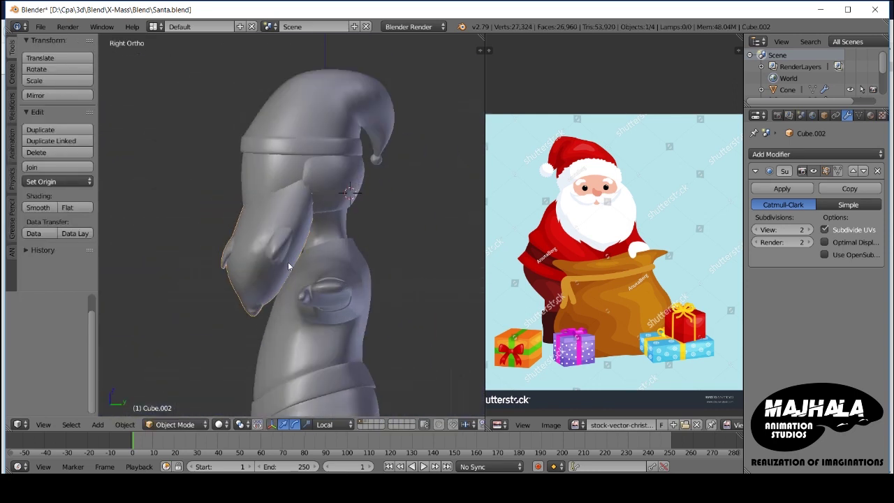
{"action": "scroll", "coordinate": [280, 255], "scroll_direction": "up", "scroll_amount": 2, "text": "shift"}
{"action": "scroll", "coordinate": [294, 262], "scroll_direction": "up", "scroll_amount": 2}
{"action": "scroll", "coordinate": [332, 266], "scroll_direction": "up", "scroll_amount": 1}
{"action": "right_click", "coordinate": [323, 258]}
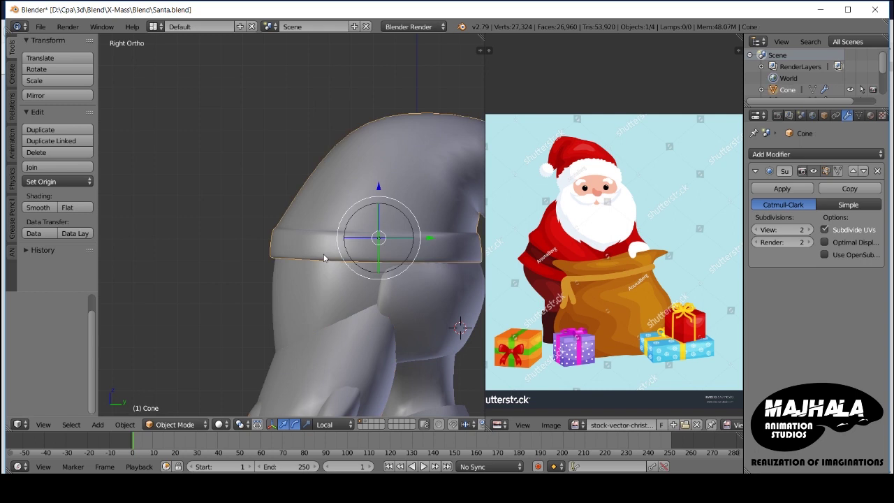
Step: In the hat's Edit Mode, move the bottom edge ring and the band edges
{"action": "key", "text": "Tab"}
{"action": "left_click", "coordinate": [376, 222]}
{"action": "scroll", "coordinate": [376, 222], "scroll_direction": "down", "scroll_amount": 2}
{"action": "key", "text": "c"}
{"action": "key", "text": "z"}
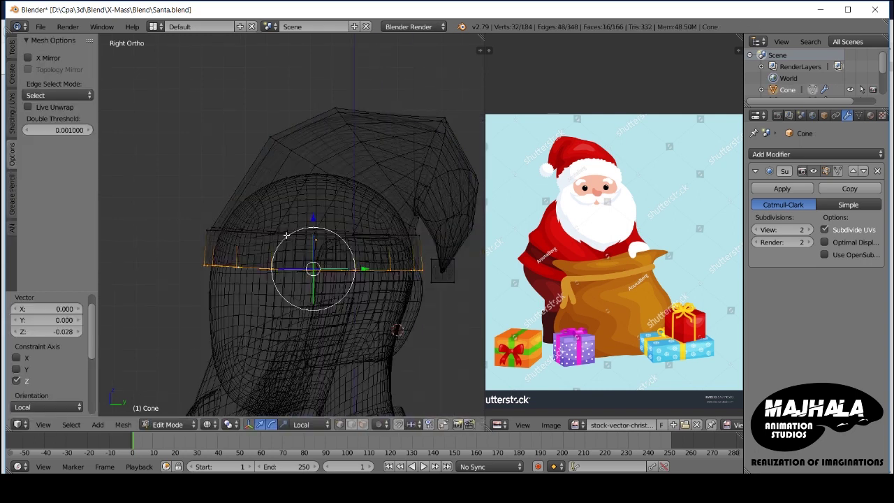
{"action": "key", "text": "a"}
{"action": "left_click", "coordinate": [259, 184]}
Step: Enlarge the hat band ring from the front view
{"action": "key", "text": "KP_1"}
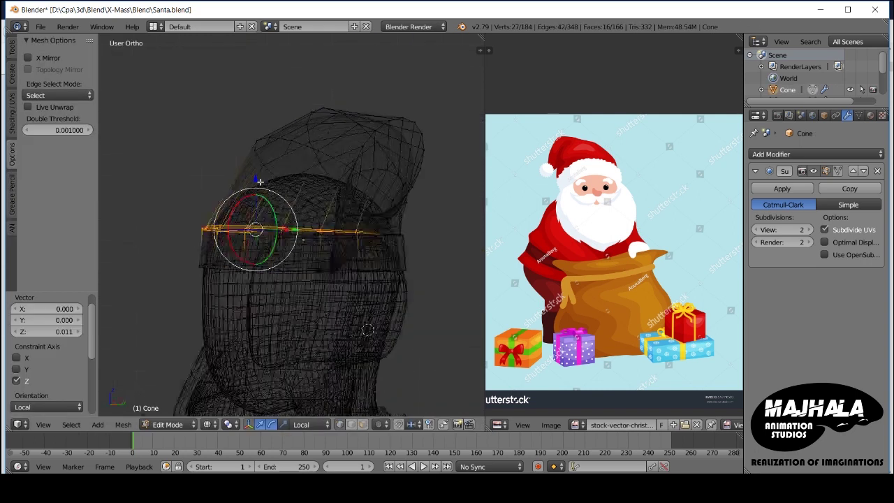
{"action": "key", "text": "z"}
{"action": "key", "text": "z"}
{"action": "key", "text": "a"}
{"action": "key", "text": "c"}
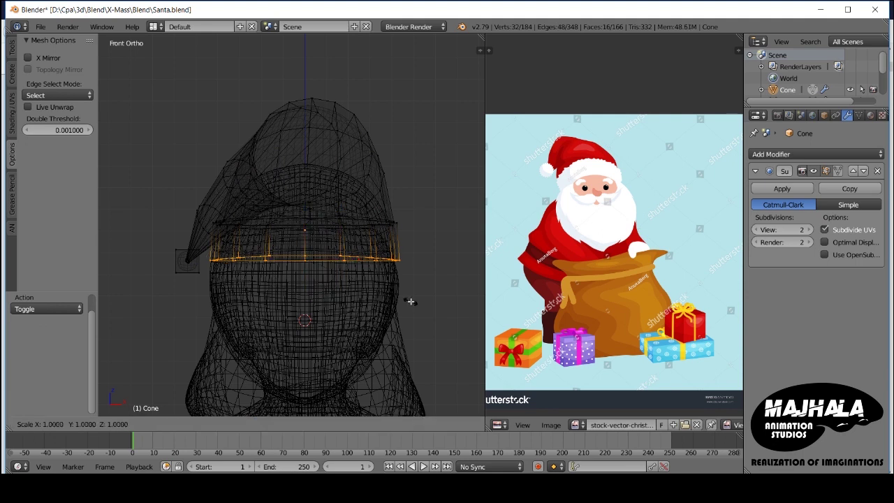
{"action": "left_click", "coordinate": [411, 301]}
{"action": "key", "text": "z"}
{"action": "scroll", "coordinate": [410, 301], "scroll_direction": "up", "scroll_amount": 1}
{"action": "mouse_move", "coordinate": [391, 294]}
{"action": "middle_mouse_down"}
{"action": "mouse_move", "coordinate": [336, 245]}
{"action": "mouse_move", "coordinate": [309, 329]}
{"action": "middle_mouse_up"}
Step: Adjust the hat edge and preview the smoothed hat in Object Mode
{"action": "key", "text": "Tab"}
{"action": "key", "text": "Tab"}
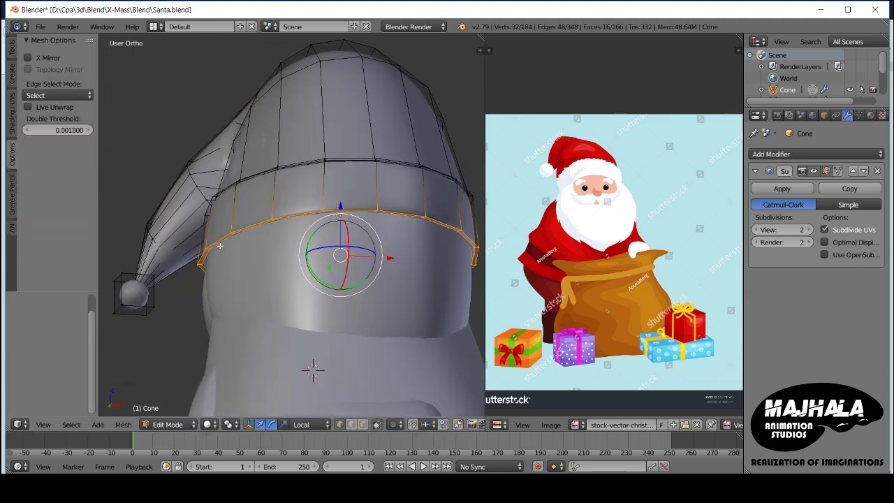
{"action": "scroll", "coordinate": [219, 245], "scroll_direction": "up", "scroll_amount": 2}
{"action": "left_click", "coordinate": [263, 240]}
{"action": "scroll", "coordinate": [263, 240], "scroll_direction": "down", "scroll_amount": 3}
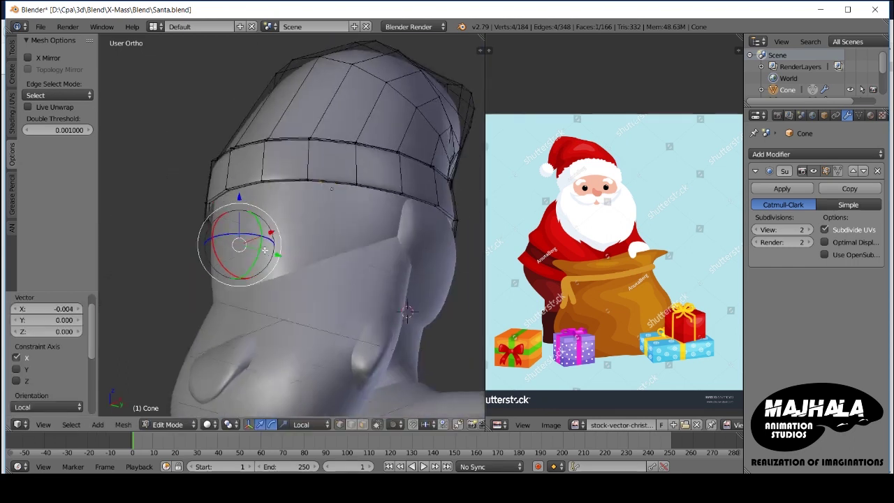
{"action": "key", "text": "Tab"}
{"action": "key", "text": "KP_1"}
Step: Add a centred loop cut around the hat band and scale it wider
{"action": "key", "text": "Tab"}
{"action": "key", "text": "ctrl+r"}
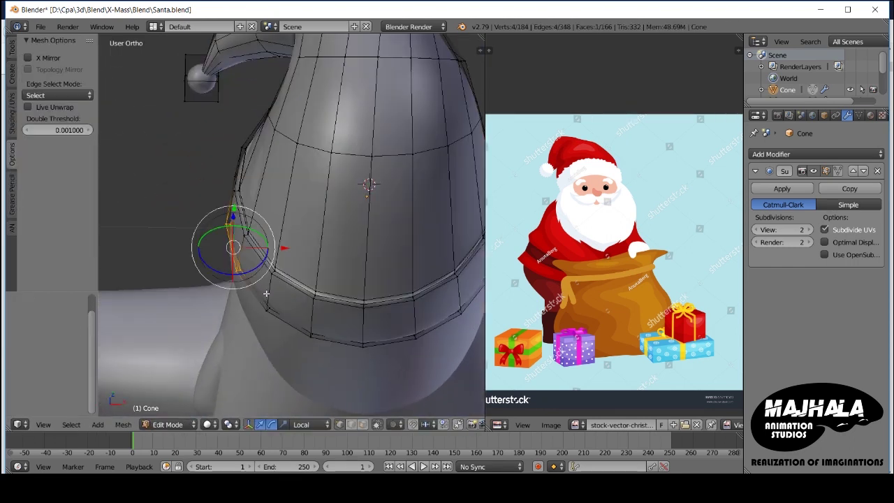
{"action": "left_click", "coordinate": [363, 307]}
{"action": "right_click", "coordinate": [363, 308]}
{"action": "key", "text": "s"}
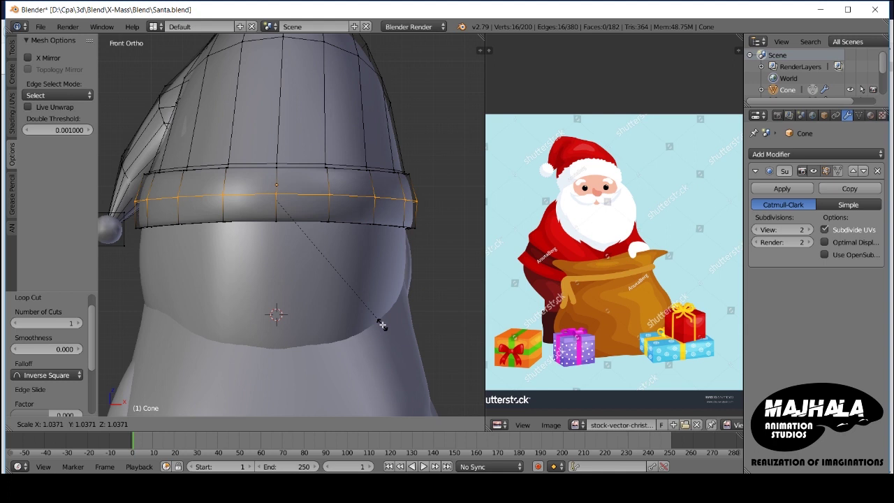
{"action": "left_click", "coordinate": [381, 324]}
{"action": "scroll", "coordinate": [381, 324], "scroll_direction": "down", "scroll_amount": 2}
{"action": "mouse_move", "coordinate": [381, 324]}
{"action": "middle_mouse_down"}
{"action": "mouse_move", "coordinate": [211, 305]}
{"action": "mouse_move", "coordinate": [308, 321]}
{"action": "mouse_move", "coordinate": [280, 322]}
{"action": "mouse_move", "coordinate": [273, 303]}
{"action": "mouse_move", "coordinate": [303, 290]}
{"action": "middle_mouse_up"}
Step: Add a loop cut across the hat and softly reshape its top with proportional editing
{"action": "key", "text": "ctrl+r"}
{"action": "left_click", "coordinate": [313, 287]}
{"action": "right_click", "coordinate": [314, 286]}
{"action": "key", "text": "KP_3"}
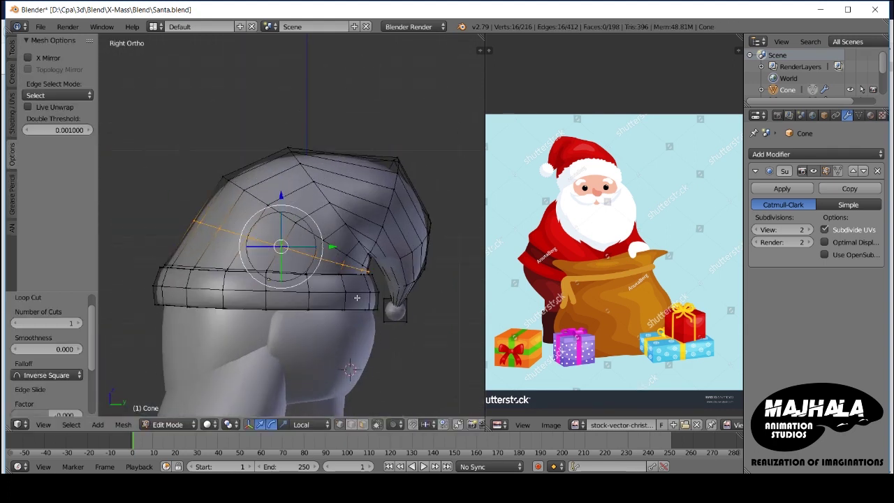
{"action": "key", "text": "z"}
{"action": "key", "text": "c"}
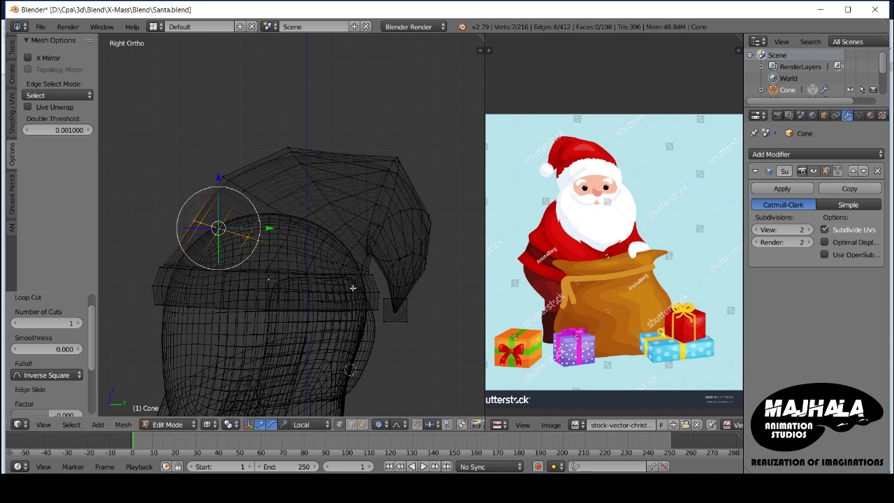
{"action": "scroll", "coordinate": [302, 279], "scroll_direction": "up", "scroll_amount": 1}
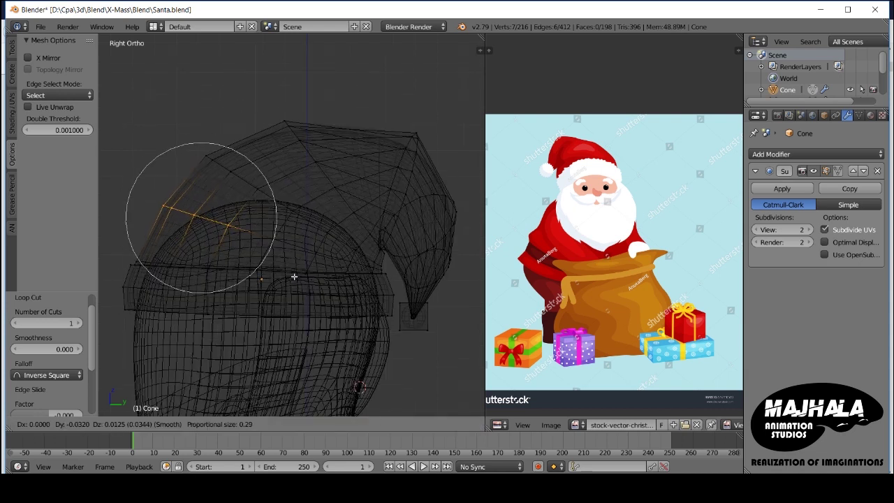
{"action": "left_click", "coordinate": [290, 277]}
{"action": "key", "text": "z"}
{"action": "middle_click_drag", "start_coordinate": [290, 277], "coordinate": [297, 272]}
{"action": "key", "text": "Tab"}
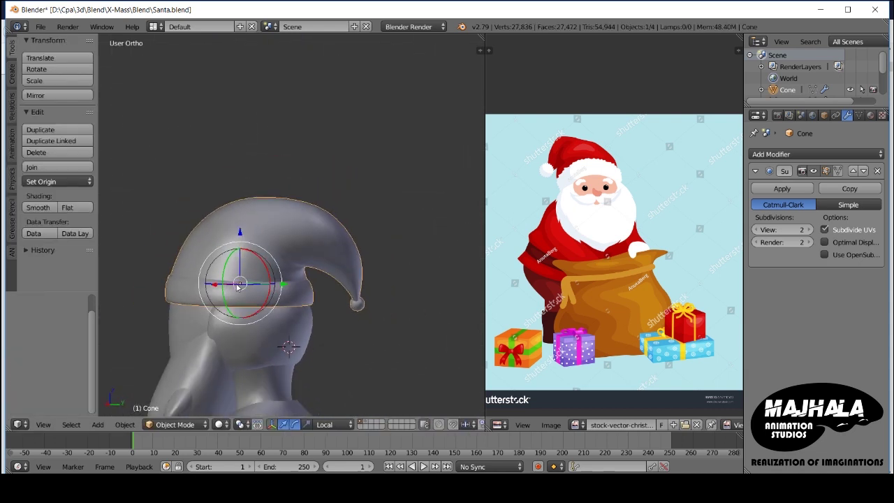
Step: Add another loop cut along the hat and proportionally move vertices to droop the tip
{"action": "key", "text": "KP_3"}
{"action": "left_click", "coordinate": [372, 207]}
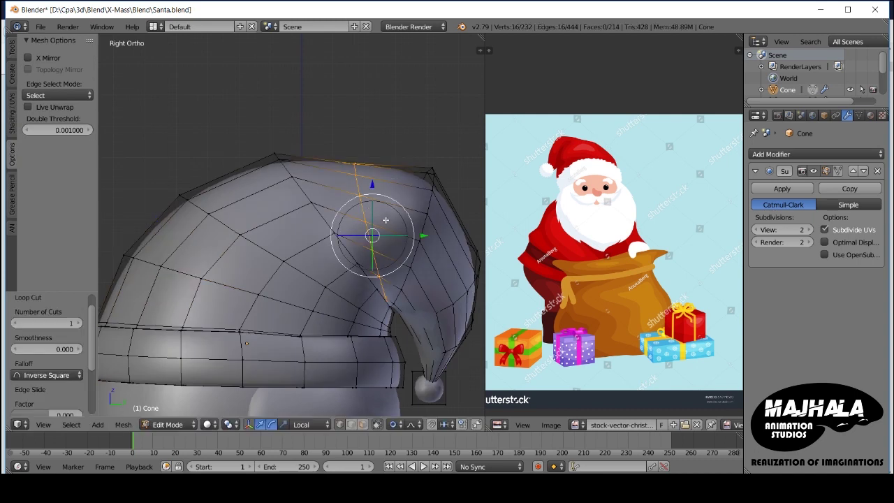
{"action": "key", "text": "a"}
{"action": "key", "text": "z"}
{"action": "key", "text": "c"}
{"action": "left_click", "coordinate": [414, 201]}
{"action": "mouse_move", "coordinate": [414, 200]}
{"action": "middle_mouse_down", "text": "shift"}
{"action": "mouse_move", "coordinate": [409, 237]}
{"action": "mouse_move", "coordinate": [295, 216]}
{"action": "mouse_move", "coordinate": [290, 267]}
{"action": "middle_mouse_up", "text": "shift"}
{"action": "key", "text": "a"}
Step: Exit hat editing, return to the front view in solid display, and select the head
{"action": "key", "text": "Tab"}
{"action": "key", "text": "z"}
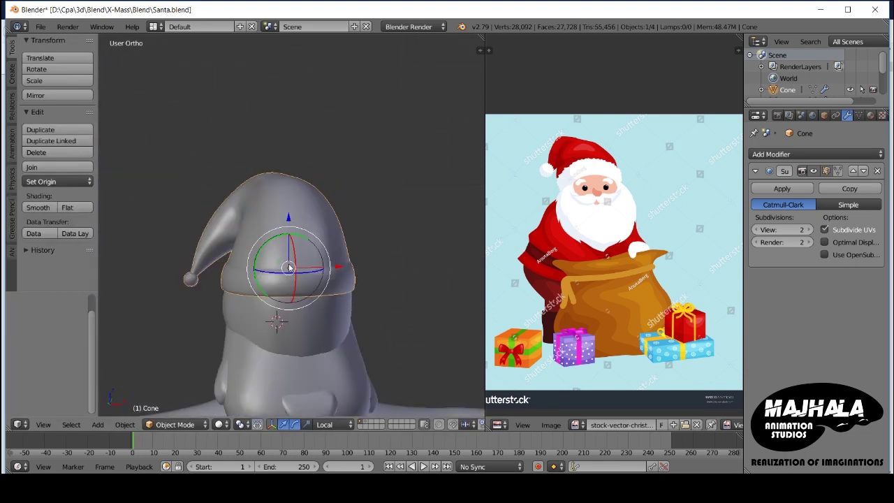
{"action": "key", "text": "KP_1"}
{"action": "scroll", "coordinate": [290, 253], "scroll_direction": "up", "scroll_amount": 2}
{"action": "right_click", "coordinate": [300, 219]}
{"action": "key", "text": "shift+a"}
{"action": "key", "text": "Escape"}
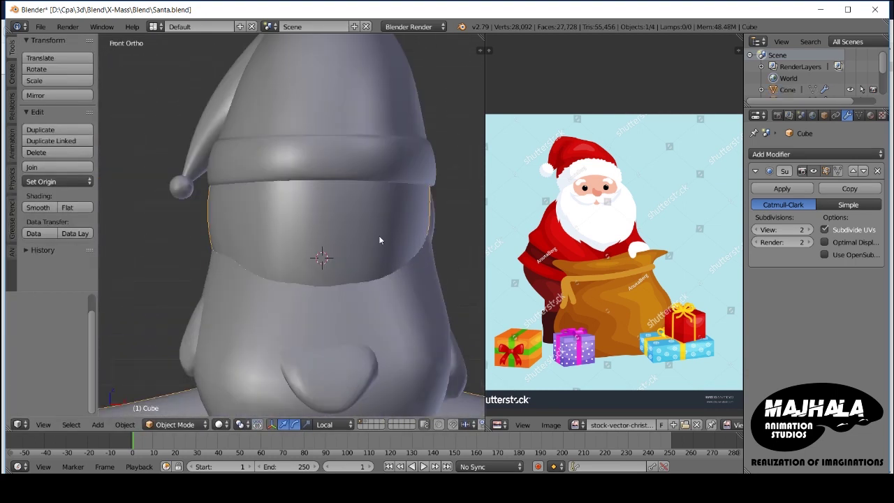
Step: Add a 16-segment, 8-ring UV sphere and move it to eye height on the face
{"action": "key", "text": "shift+a"}
{"action": "left_click", "coordinate": [428, 257]}
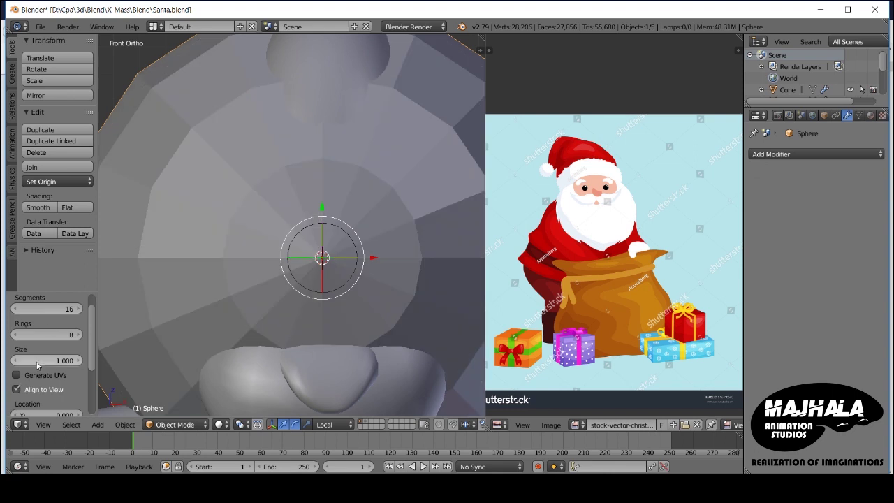
{"action": "scroll", "coordinate": [296, 245], "scroll_direction": "down", "scroll_amount": 3}
{"action": "key", "text": "z"}
{"action": "key", "text": "Tab"}
{"action": "key", "text": "g"}
{"action": "key", "text": "y"}
{"action": "left_click", "coordinate": [301, 187]}
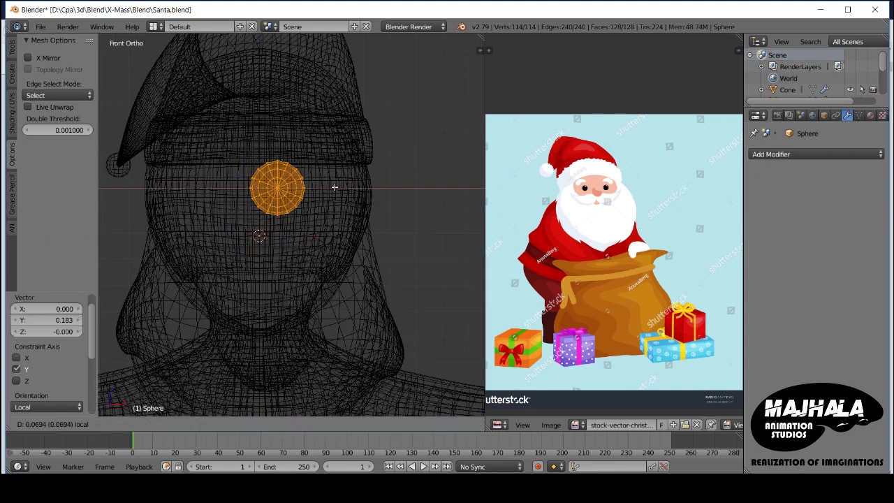
{"action": "key", "text": "z"}
Step: From the side view, move the sphere along X so it sits on the face surface
{"action": "scroll", "coordinate": [335, 187], "scroll_direction": "up", "scroll_amount": 3}
{"action": "key", "text": "KP_3"}
{"action": "key", "text": "g"}
{"action": "key", "text": "x"}
{"action": "left_click", "coordinate": [306, 230]}
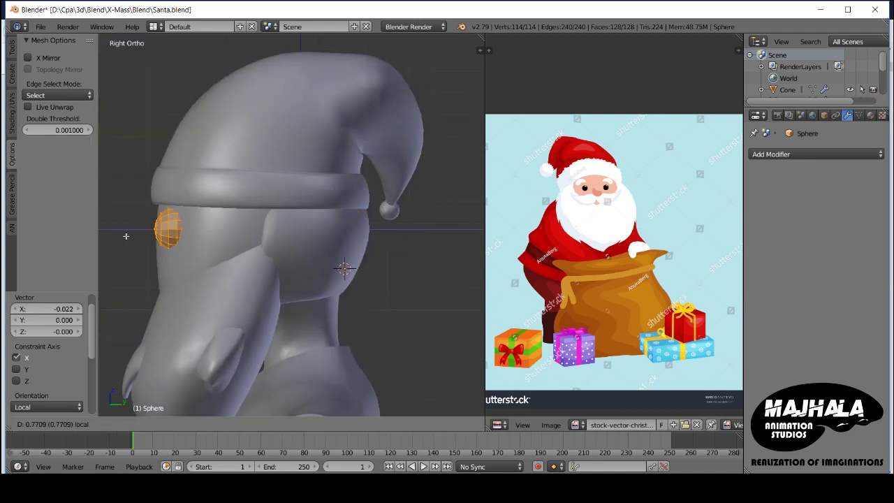
{"action": "left_click", "coordinate": [125, 236]}
{"action": "key", "text": "KP_1"}
{"action": "scroll", "coordinate": [268, 240], "scroll_direction": "up", "scroll_amount": 3}
{"action": "middle_click_drag", "start_coordinate": [268, 240], "coordinate": [339, 266], "text": "shift"}
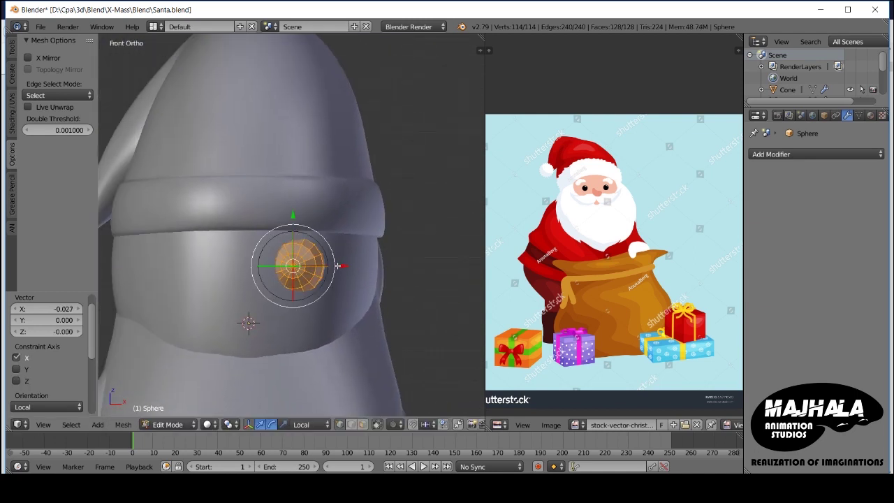
Step: Start renaming the sphere to Eye in the N panel's Item field
{"action": "key", "text": "Tab"}
{"action": "key", "text": "n"}
{"action": "scroll", "coordinate": [427, 252], "scroll_direction": "down", "scroll_amount": 5}
{"action": "scroll", "coordinate": [427, 251], "scroll_direction": "down", "scroll_amount": 3}
{"action": "double_click", "coordinate": [426, 255]}
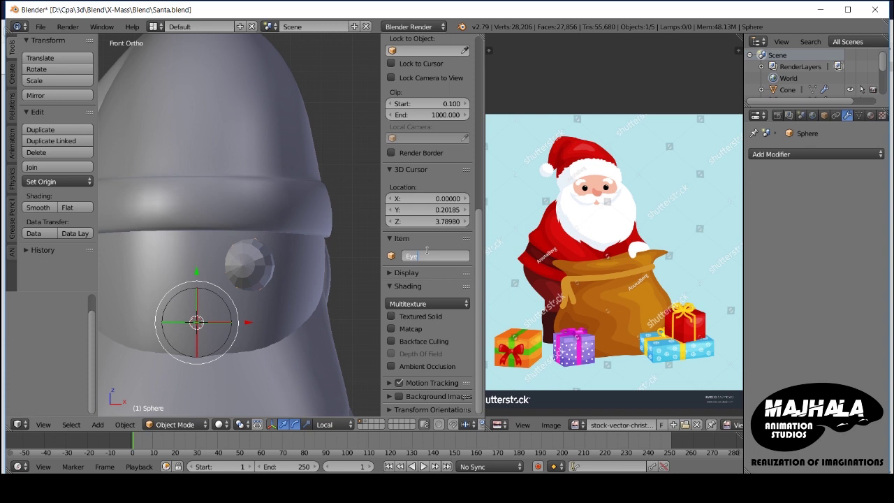
Step: Add a Mirror modifier to the eye using the head Cube as mirror object
{"action": "left_click", "coordinate": [817, 153]}
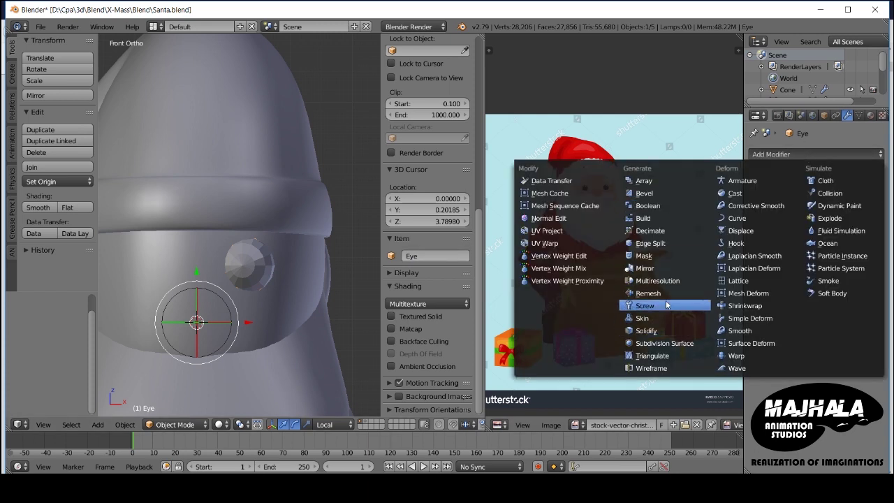
{"action": "left_click", "coordinate": [644, 268]}
{"action": "left_click", "coordinate": [824, 280]}
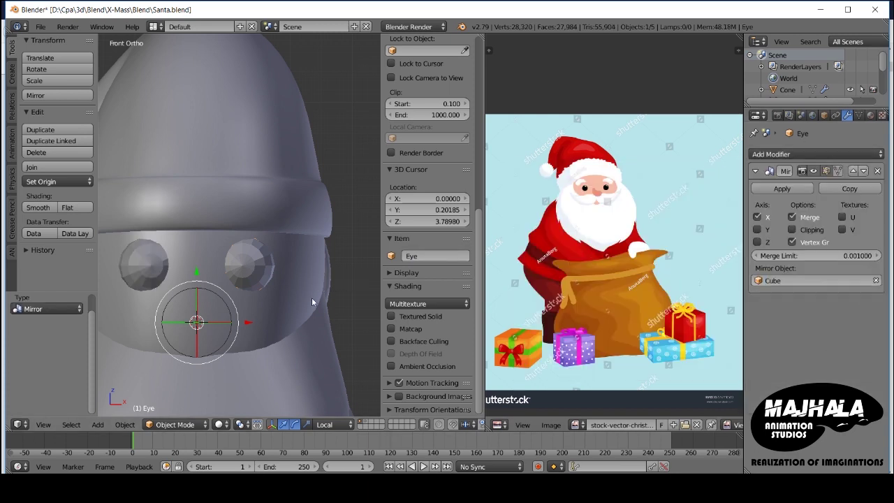
{"action": "scroll", "coordinate": [358, 264], "scroll_direction": "down", "scroll_amount": 3}
{"action": "scroll", "coordinate": [285, 229], "scroll_direction": "up", "scroll_amount": 2}
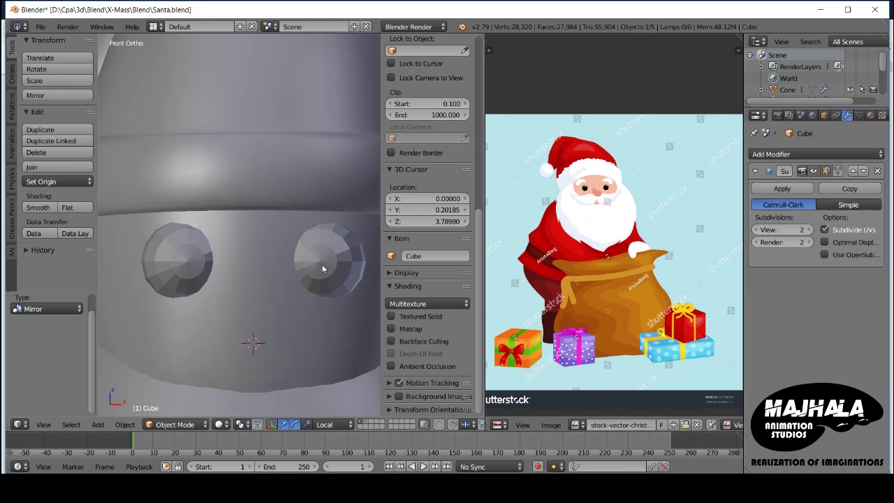
Step: Scale the eye mesh down to a smaller size
{"action": "key", "text": "Tab"}
{"action": "key", "text": "Tab"}
{"action": "key", "text": "s"}
{"action": "left_click", "coordinate": [330, 281]}
{"action": "key", "text": "Tab"}
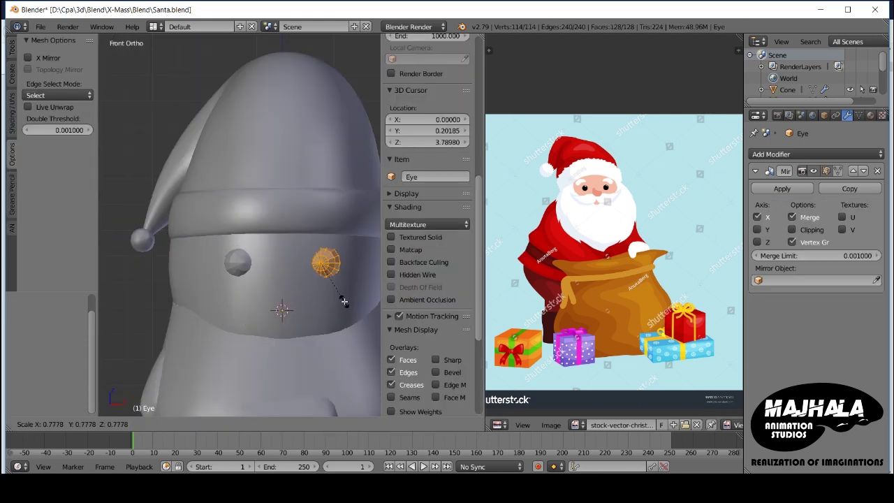
{"action": "key", "text": "KP_Decimal"}
{"action": "key", "text": "KP_3"}
{"action": "key", "text": "Tab"}
Step: Shade the eye smooth and add a Subdivision Surface modifier
{"action": "left_click", "coordinate": [41, 208]}
{"action": "left_click", "coordinate": [816, 153]}
{"action": "left_click", "coordinate": [658, 317]}
Step: Return to the front view and select the head mesh
{"action": "key", "text": "KP_1"}
{"action": "right_click", "coordinate": [324, 242]}
{"action": "scroll", "coordinate": [310, 218], "scroll_direction": "down", "scroll_amount": 2, "text": "ctrl"}
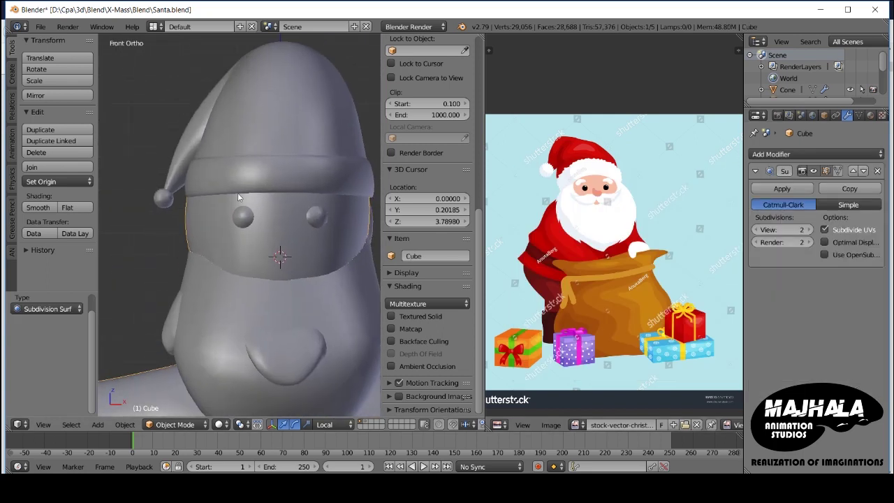
{"action": "scroll", "coordinate": [208, 289], "scroll_direction": "down", "scroll_amount": 3, "text": "ctrl"}
{"action": "right_click", "coordinate": [146, 241]}
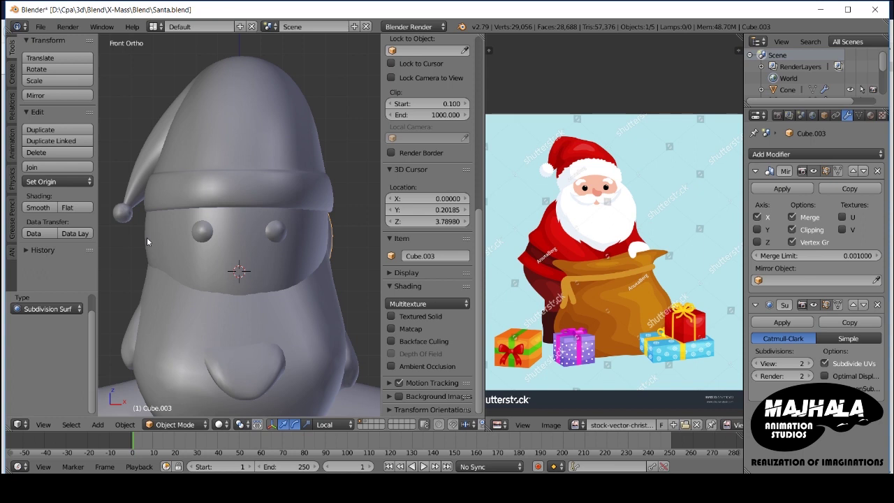
Step: In the head's Edit Mode, switch to face select and pick a face on the head
{"action": "right_click", "coordinate": [147, 241]}
{"action": "key", "text": "Tab"}
{"action": "key", "text": "Tab"}
{"action": "key", "text": "Tab"}
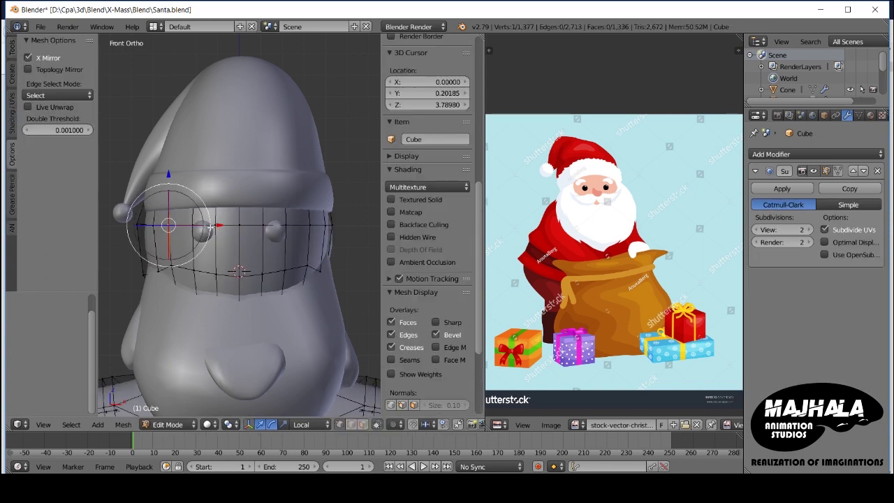
{"action": "middle_click_drag", "start_coordinate": [189, 225], "coordinate": [202, 234]}
{"action": "key", "text": "z"}
{"action": "key", "text": "ctrl+Tab"}
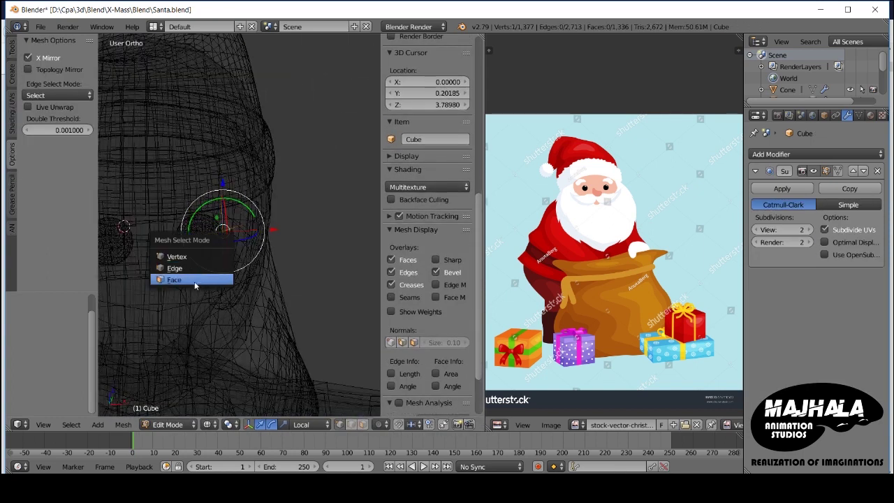
{"action": "left_click", "coordinate": [198, 279]}
{"action": "key", "text": "z"}
{"action": "key", "text": "KP_3"}
{"action": "right_click", "coordinate": [200, 222]}
Step: Duplicate the selected face with Shift+D, then undo the duplicate
{"action": "key", "text": "shift+d"}
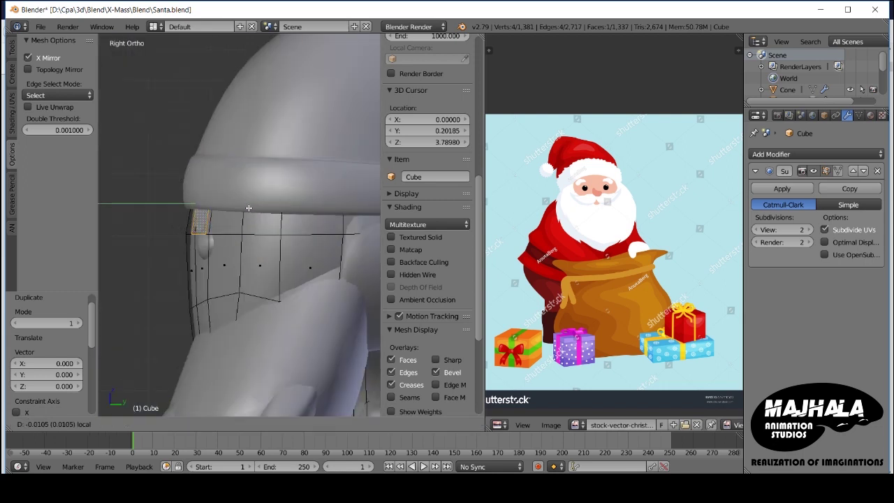
{"action": "left_click", "coordinate": [248, 208]}
{"action": "key", "text": "ctrl+z"}
{"action": "key", "text": "KP_1"}
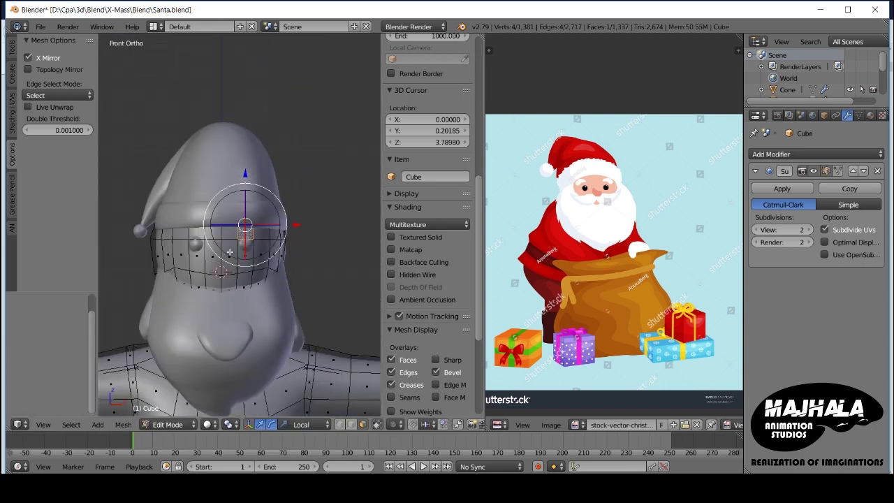
Step: Back in Object Mode, add a Plane mesh at the 3D cursor on the face
{"action": "key", "text": "Tab"}
{"action": "key", "text": "Tab"}
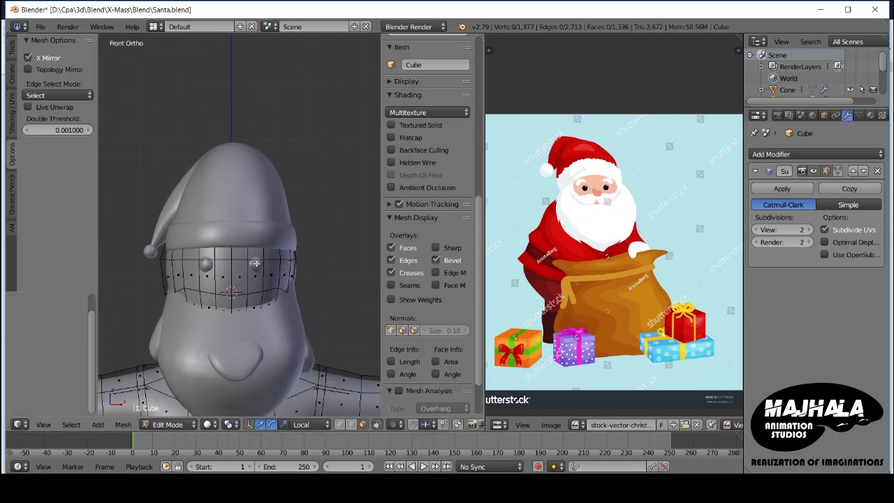
{"action": "key", "text": "Tab"}
{"action": "key", "text": "shift+a"}
{"action": "left_click", "coordinate": [277, 31]}
Step: Shrink the new plane, add a loop cut and resize it into a small brow square
{"action": "key", "text": "s"}
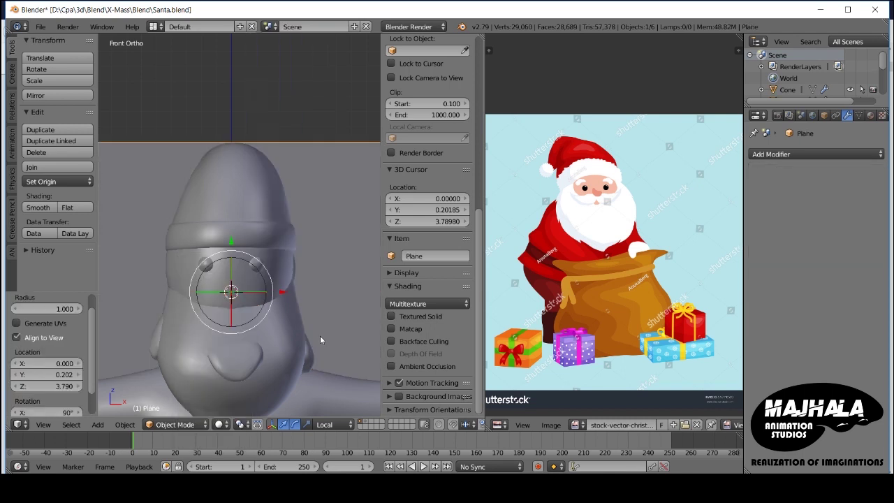
{"action": "left_click", "coordinate": [241, 296]}
{"action": "key", "text": "KP_3"}
{"action": "key", "text": "Tab"}
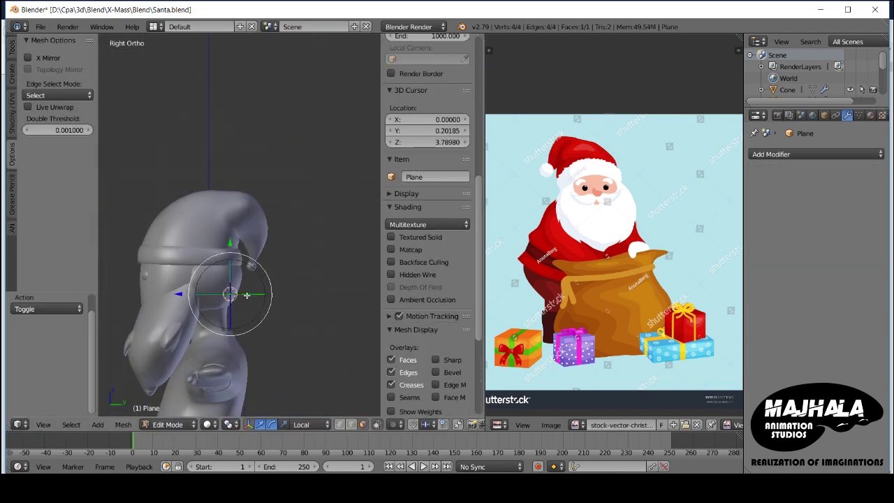
{"action": "key", "text": "KP_1"}
{"action": "scroll", "coordinate": [279, 260], "scroll_direction": "up", "scroll_amount": 4}
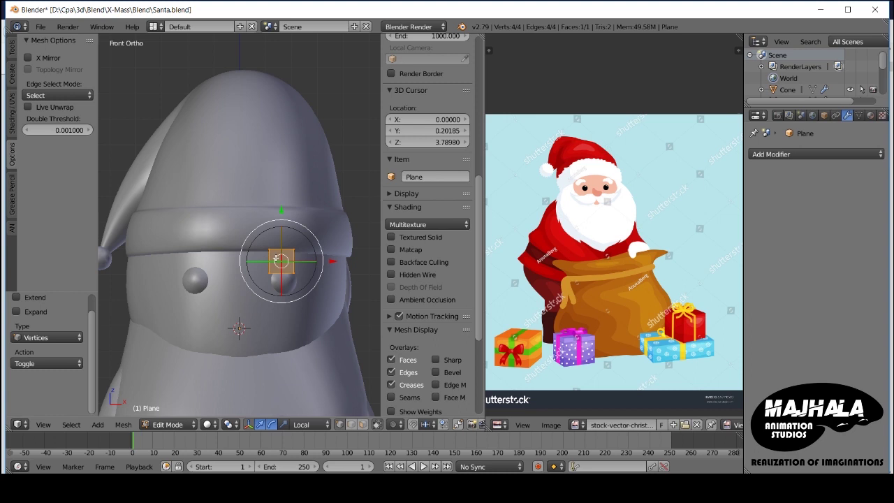
{"action": "scroll", "coordinate": [279, 259], "scroll_direction": "up", "scroll_amount": 2}
{"action": "key", "text": "ctrl+r"}
{"action": "key", "text": "s"}
{"action": "left_click", "coordinate": [270, 278]}
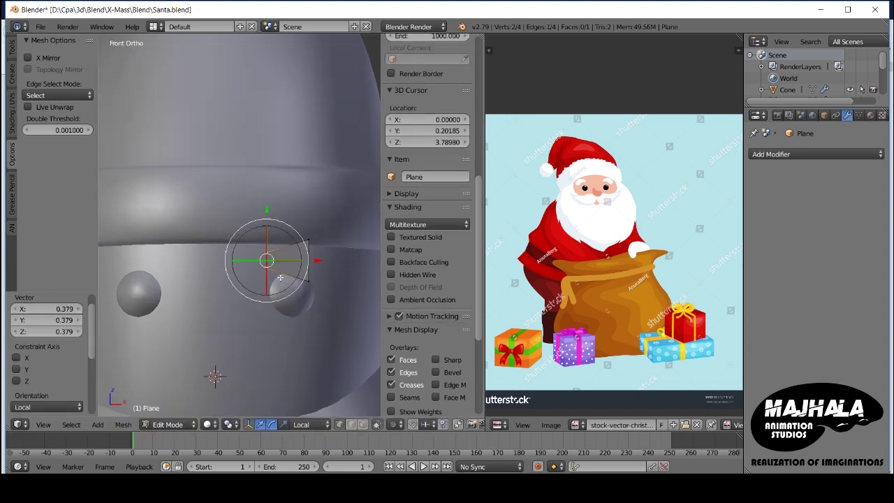
Step: With surface snapping on, place a plane corner on the head and extrude segments along the brow
{"action": "scroll", "coordinate": [319, 283], "scroll_direction": "up", "scroll_amount": 2}
{"action": "middle_click_drag", "start_coordinate": [334, 277], "coordinate": [279, 276], "text": "shift"}
{"action": "right_click", "coordinate": [263, 224], "text": "shift"}
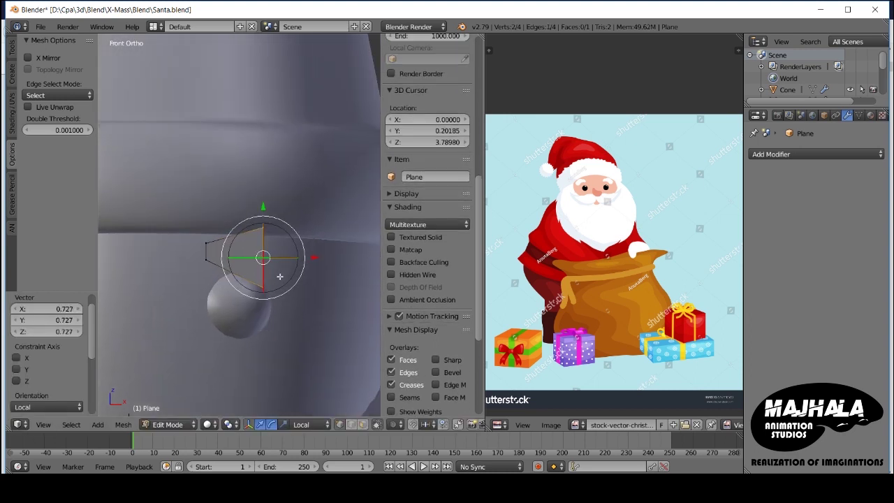
{"action": "right_click_drag", "start_coordinate": [264, 288], "coordinate": [258, 265]}
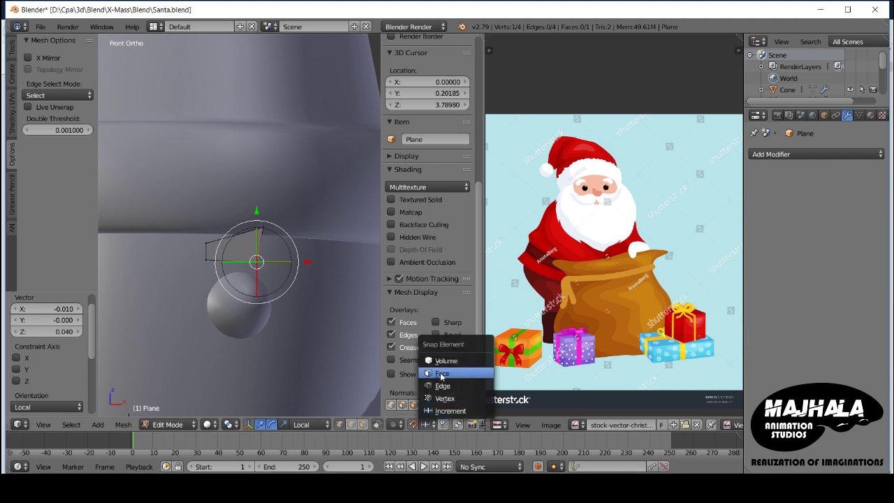
{"action": "left_click", "coordinate": [441, 377]}
{"action": "key", "text": "g"}
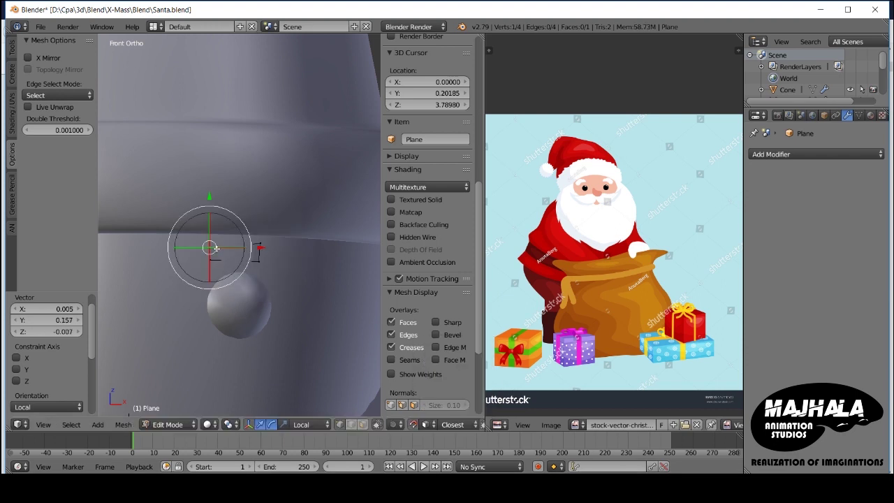
{"action": "key", "text": "e"}
{"action": "left_click", "coordinate": [272, 256]}
{"action": "key", "text": "e"}
{"action": "left_click", "coordinate": [281, 261]}
{"action": "key", "text": "e"}
{"action": "left_click", "coordinate": [293, 274]}
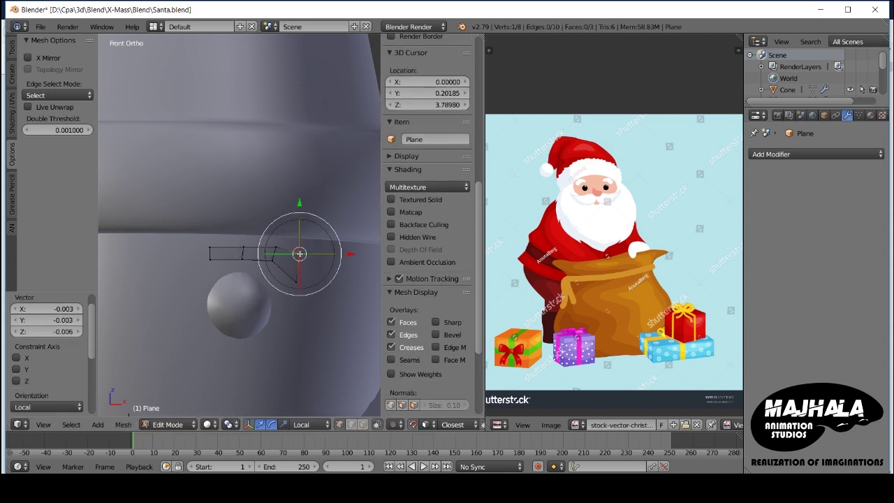
Step: Add a centred loop cut across the eyebrow strip and finish the brow shape
{"action": "scroll", "coordinate": [299, 253], "scroll_direction": "down", "scroll_amount": 3}
{"action": "scroll", "coordinate": [276, 266], "scroll_direction": "up", "scroll_amount": 4}
{"action": "key", "text": "ctrl+r"}
{"action": "left_click", "coordinate": [230, 271]}
{"action": "right_click", "coordinate": [230, 271]}
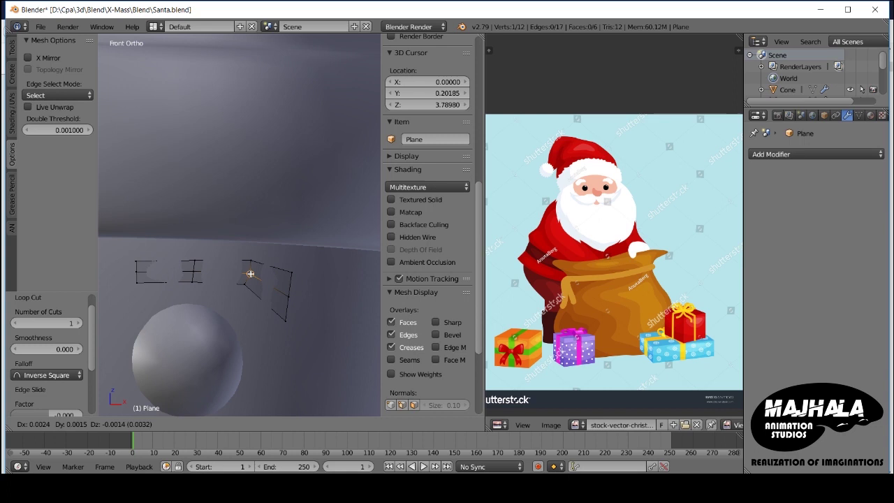
{"action": "left_click", "coordinate": [250, 274]}
{"action": "left_click", "coordinate": [139, 260]}
{"action": "key", "text": "Tab"}
Step: Add a Mirror modifier so the eyebrow appears on the other side
{"action": "scroll", "coordinate": [224, 293], "scroll_direction": "down", "scroll_amount": 3}
{"action": "left_click", "coordinate": [817, 153]}
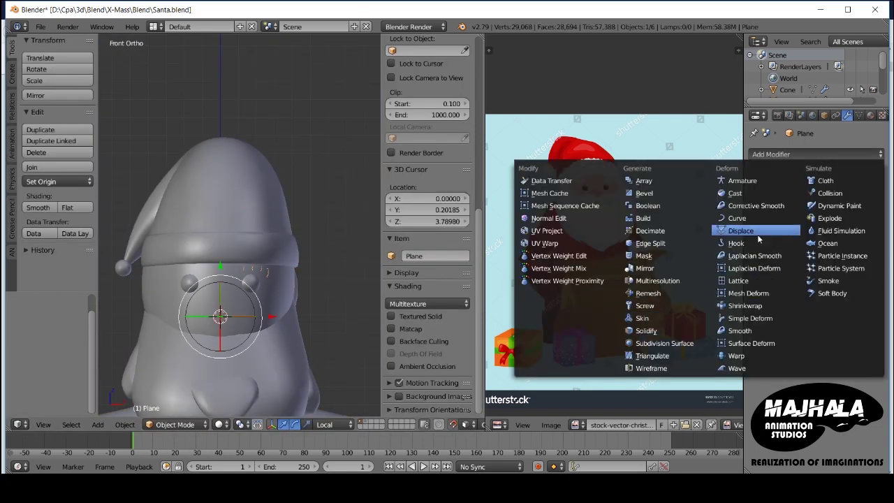
{"action": "left_click", "coordinate": [775, 155]}
{"action": "left_click", "coordinate": [662, 268]}
Step: Extrude the eyebrow from the side view to give it thickness
{"action": "scroll", "coordinate": [220, 314], "scroll_direction": "up", "scroll_amount": 3}
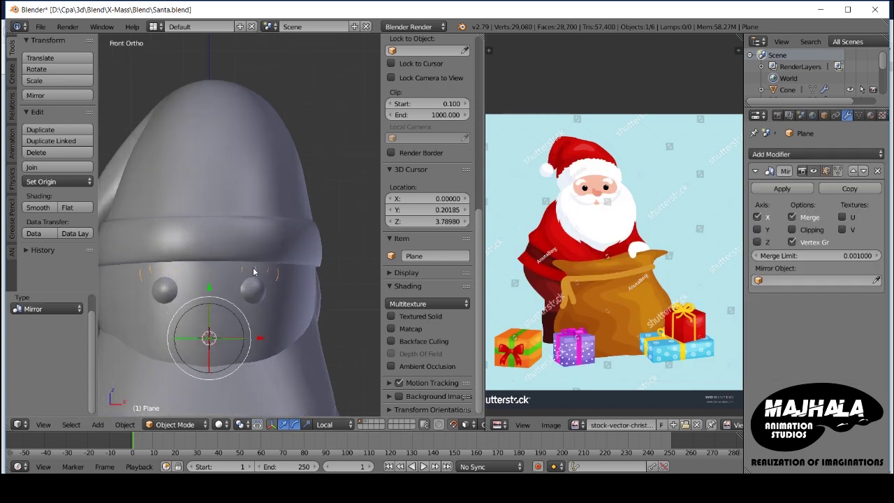
{"action": "key", "text": "Tab"}
{"action": "key", "text": "KP_3"}
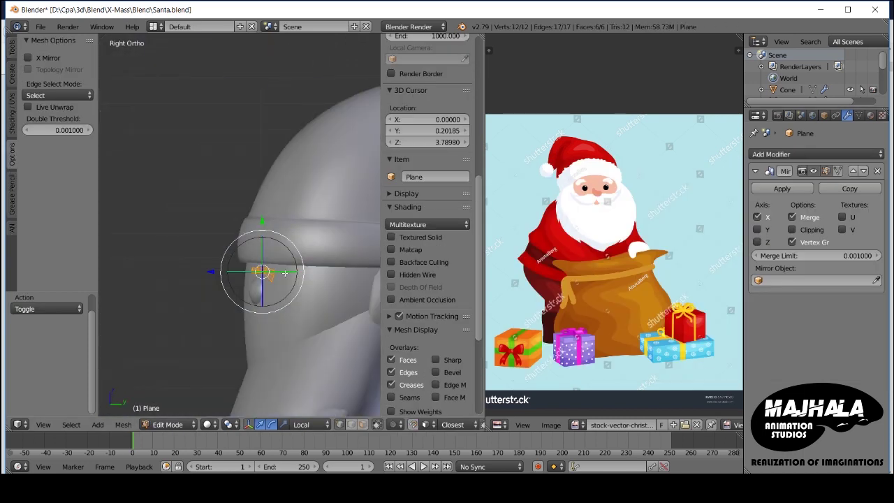
{"action": "left_click", "coordinate": [206, 273]}
{"action": "key", "text": "e"}
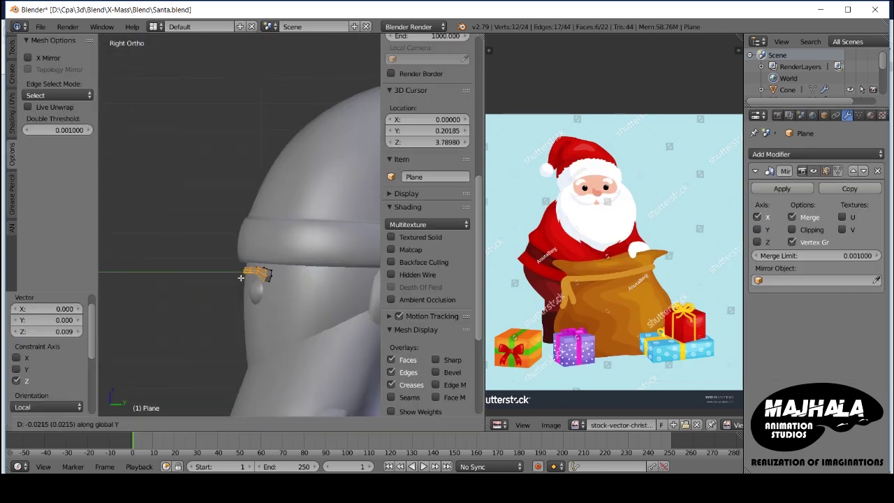
{"action": "left_click", "coordinate": [240, 278]}
{"action": "scroll", "coordinate": [240, 278], "scroll_direction": "up", "scroll_amount": 4}
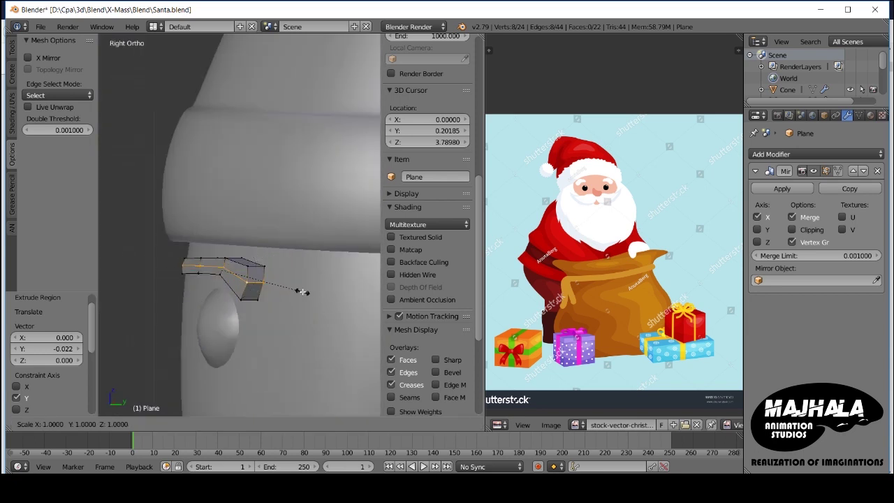
{"action": "right_click", "coordinate": [310, 294]}
Step: In wireframe, raise the eyebrow vertices slightly along Z, then return to solid front view
{"action": "middle_click_drag", "start_coordinate": [310, 294], "coordinate": [265, 308]}
{"action": "key", "text": "z"}
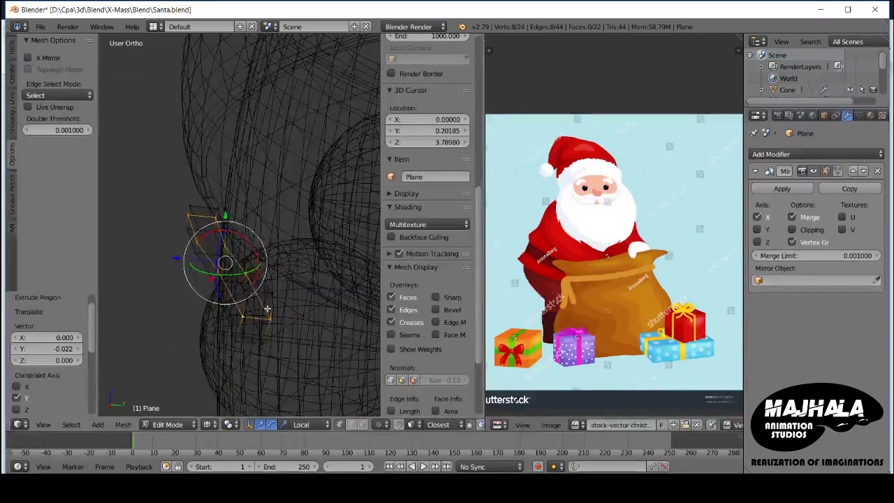
{"action": "mouse_move", "coordinate": [216, 220]}
{"action": "middle_mouse_down"}
{"action": "mouse_move", "coordinate": [214, 316]}
{"action": "mouse_move", "coordinate": [187, 229]}
{"action": "middle_mouse_up"}
{"action": "key", "text": "g"}
{"action": "key", "text": "z"}
{"action": "left_click", "coordinate": [213, 307]}
{"action": "key", "text": "c"}
{"action": "key", "text": "Escape"}
{"action": "key", "text": "z"}
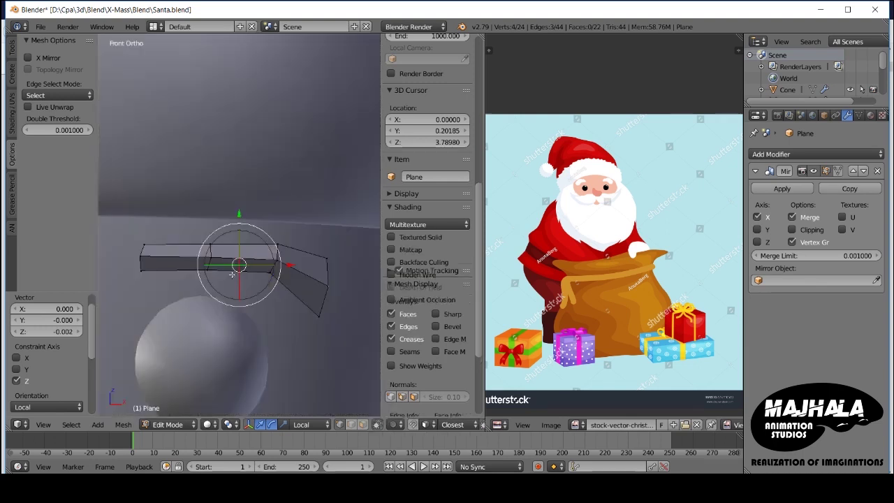
{"action": "key", "text": "Tab"}
{"action": "key", "text": "KP_1"}
Step: Give the eyebrow a Subdivision Surface at viewport level 2 and add a Bezier curve
{"action": "left_click", "coordinate": [815, 153]}
{"action": "left_click", "coordinate": [663, 343]}
{"action": "left_click", "coordinate": [811, 363]}
{"action": "scroll", "coordinate": [252, 230], "scroll_direction": "down", "scroll_amount": 3}
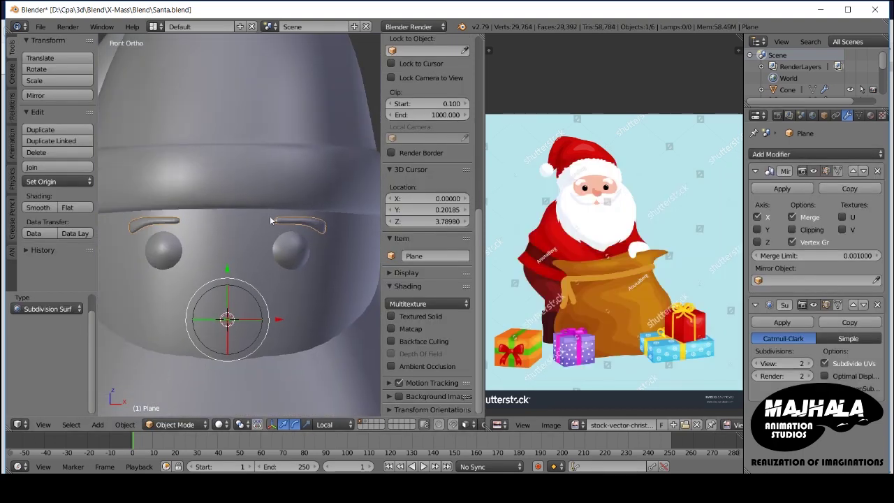
{"action": "scroll", "coordinate": [251, 231], "scroll_direction": "down", "scroll_amount": 2}
{"action": "scroll", "coordinate": [241, 235], "scroll_direction": "down", "scroll_amount": 1}
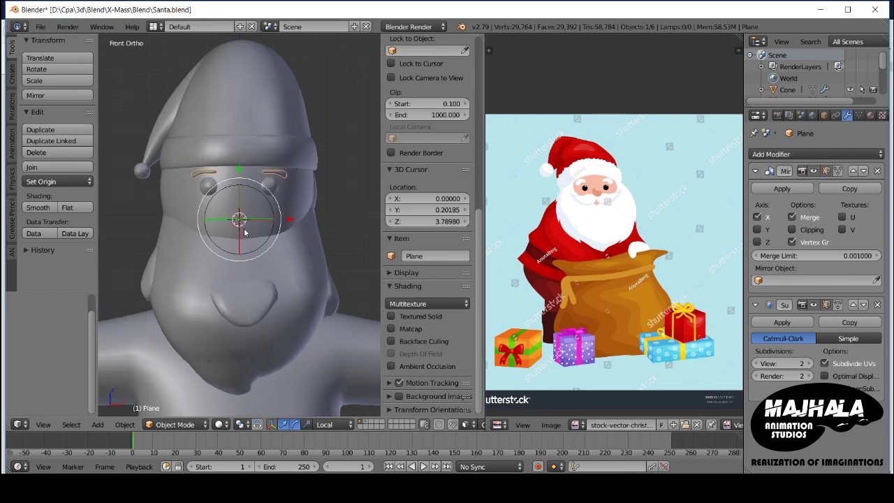
{"action": "key", "text": "shift+a"}
{"action": "left_click", "coordinate": [280, 239]}
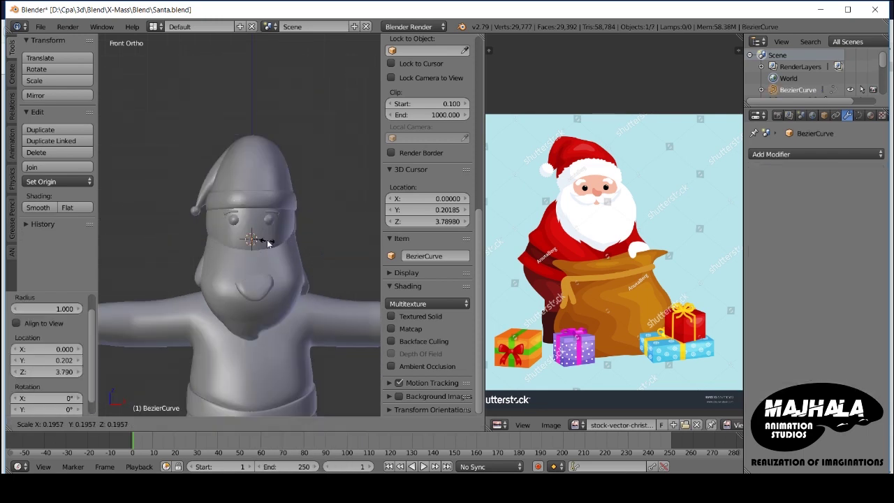
Step: Shrink the new curve and move it forward onto the face below the eyes
{"action": "left_click", "coordinate": [266, 239]}
{"action": "key", "text": "Tab"}
{"action": "key", "text": "KP_3"}
{"action": "left_click", "coordinate": [172, 260]}
{"action": "key", "text": "KP_1"}
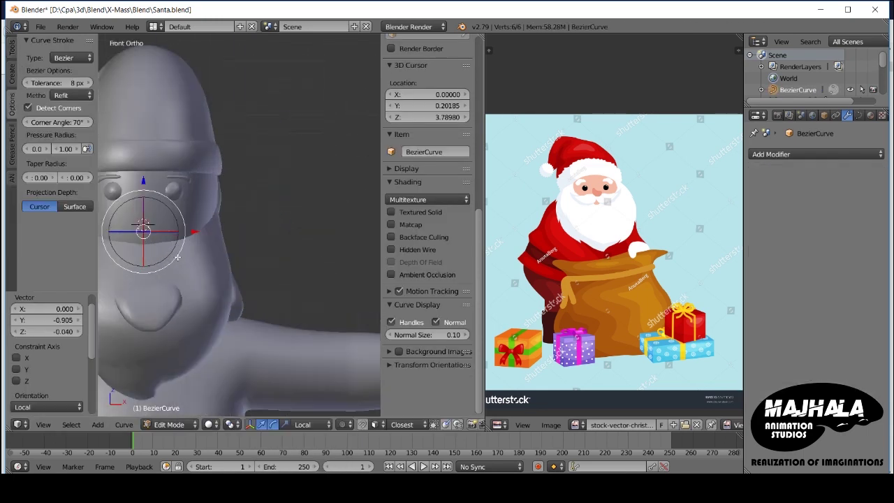
{"action": "left_click", "coordinate": [219, 247]}
{"action": "scroll", "coordinate": [245, 245], "scroll_direction": "up", "scroll_amount": 2}
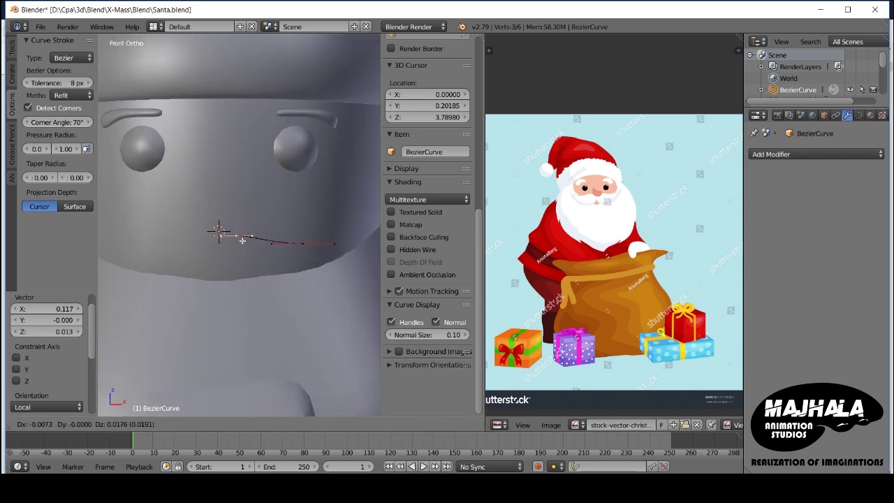
{"action": "key", "text": "Tab"}
Step: Set the curve to Full fill with 0.238 bevel depth and rotate its end from above
{"action": "left_click", "coordinate": [821, 154]}
{"action": "left_click", "coordinate": [858, 115]}
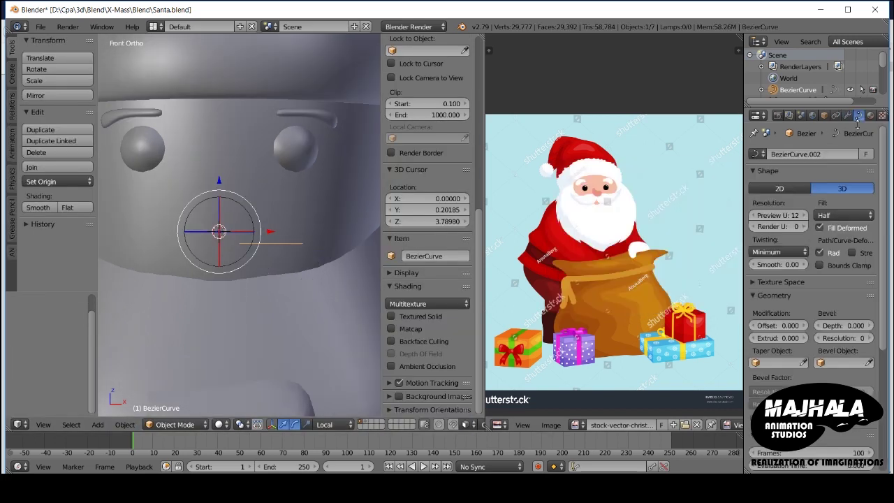
{"action": "key", "text": "Tab"}
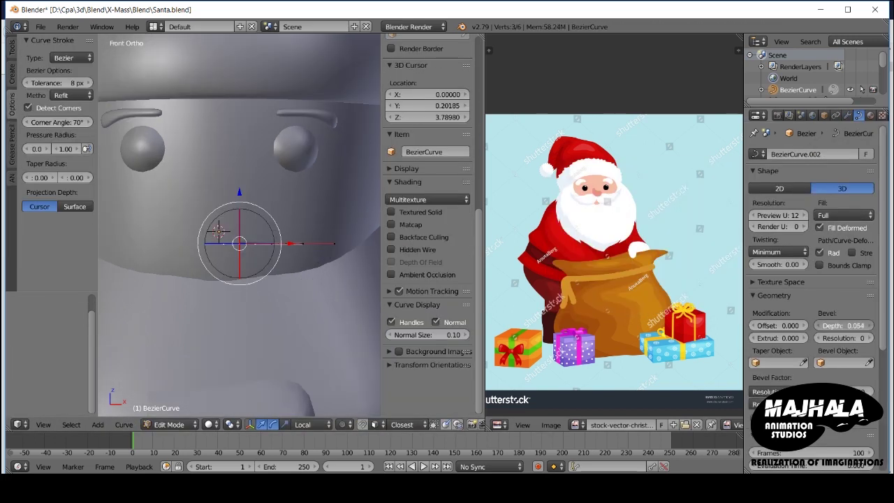
{"action": "middle_click_drag", "start_coordinate": [231, 210], "coordinate": [270, 207]}
{"action": "key", "text": "KP_7"}
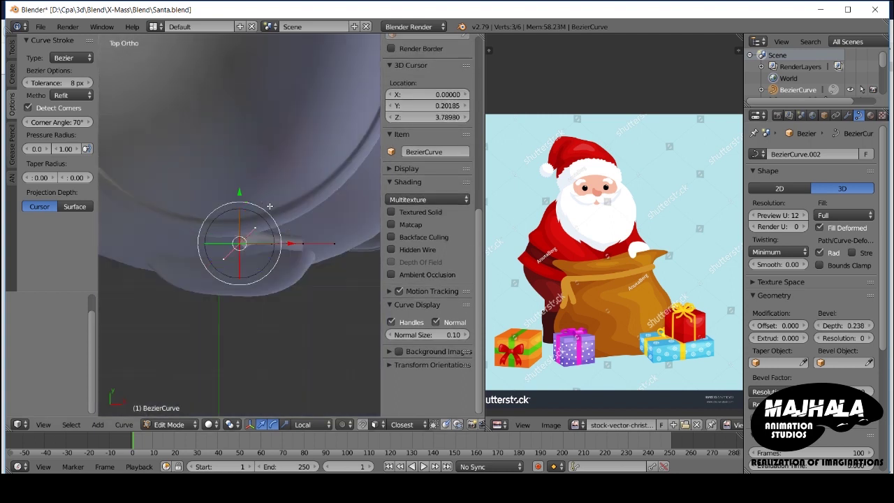
{"action": "left_click", "coordinate": [314, 274]}
{"action": "key", "text": "KP_1"}
Step: Extrude a new curve point, position it and thicken the tube there
{"action": "middle_click_drag", "start_coordinate": [273, 234], "coordinate": [264, 215], "text": "shift"}
{"action": "key", "text": "e"}
{"action": "left_click", "coordinate": [264, 214]}
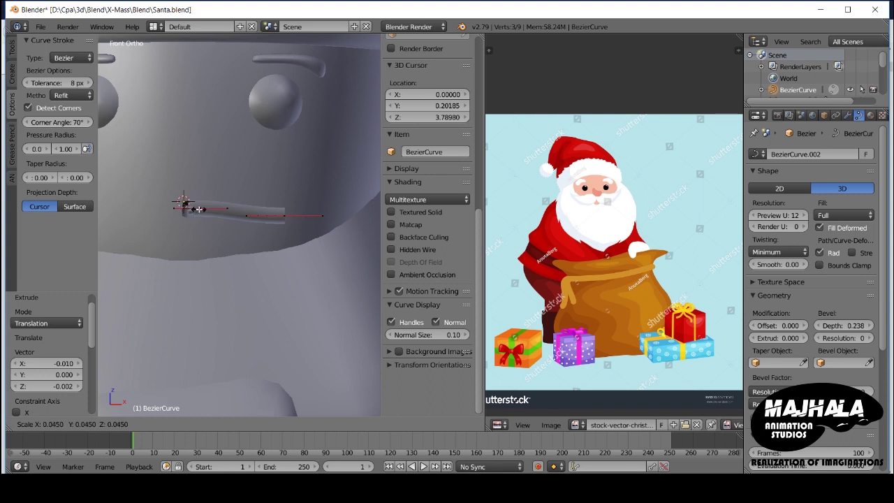
{"action": "scroll", "coordinate": [199, 210], "scroll_direction": "up", "scroll_amount": 2}
{"action": "left_click", "coordinate": [234, 209]}
{"action": "key", "text": "g"}
{"action": "left_click", "coordinate": [217, 210]}
{"action": "key", "text": "s"}
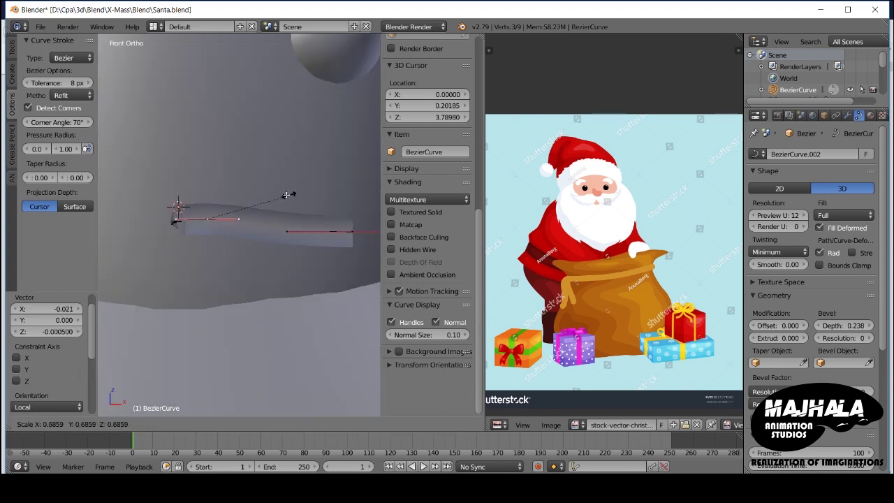
{"action": "left_click", "coordinate": [286, 237]}
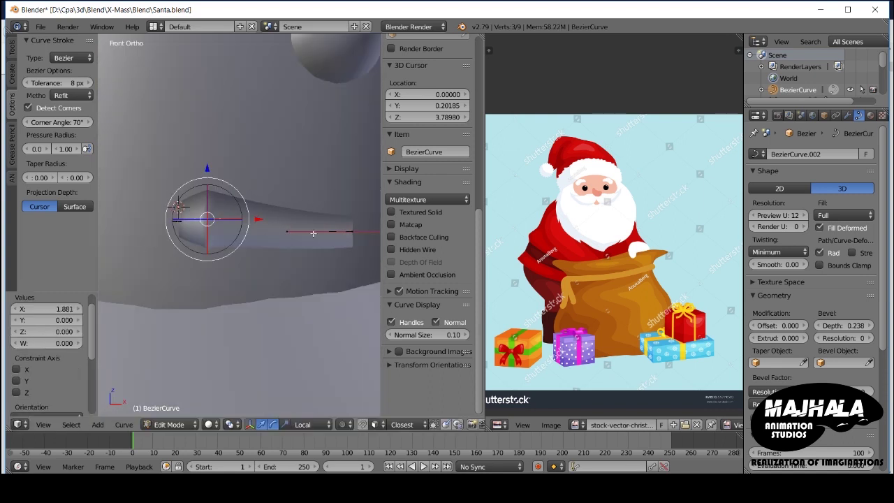
Step: Subdivide the curve segment, then set the new point's thickness with Alt+S and move it
{"action": "middle_click_drag", "start_coordinate": [296, 214], "coordinate": [228, 201], "text": "shift"}
{"action": "key", "text": "w"}
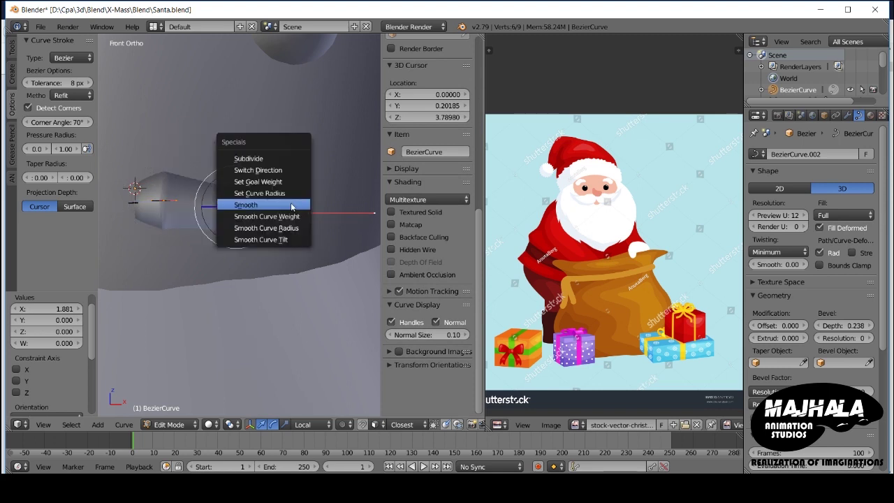
{"action": "left_click", "coordinate": [286, 208]}
{"action": "key", "text": "w"}
{"action": "left_click", "coordinate": [237, 177]}
{"action": "key", "text": "alt+s"}
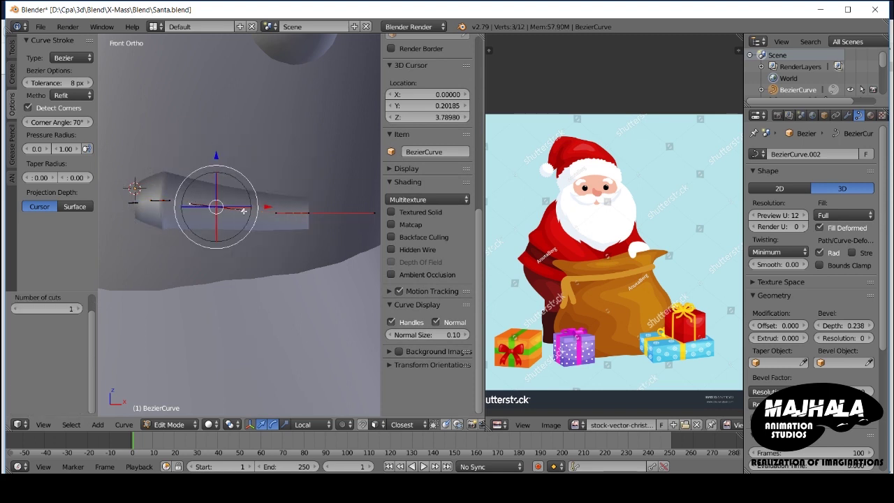
{"action": "left_click", "coordinate": [237, 210]}
{"action": "key", "text": "g"}
{"action": "left_click", "coordinate": [298, 221]}
Step: Rotate a curve point 35 degrees and nudge it upward into an upturned curl
{"action": "middle_click_drag", "start_coordinate": [297, 221], "coordinate": [300, 201]}
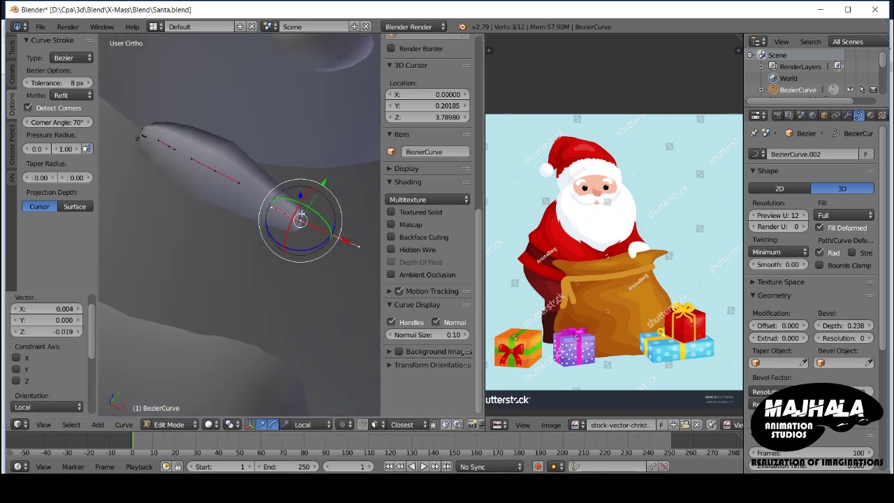
{"action": "left_click_drag", "start_coordinate": [240, 244], "coordinate": [198, 180]}
{"action": "left_click", "coordinate": [328, 164]}
{"action": "key", "text": "KP_1"}
{"action": "middle_click_drag", "start_coordinate": [294, 265], "coordinate": [285, 236], "text": "shift"}
{"action": "scroll", "coordinate": [286, 238], "scroll_direction": "up", "scroll_amount": 2}
{"action": "mouse_move", "coordinate": [287, 238]}
{"action": "left_mouse_down"}
{"action": "mouse_move", "coordinate": [249, 202]}
{"action": "mouse_move", "coordinate": [283, 200]}
{"action": "mouse_move", "coordinate": [260, 198]}
{"action": "mouse_move", "coordinate": [288, 208]}
{"action": "left_mouse_up"}
{"action": "key", "text": "KP_1"}
{"action": "key", "text": "Tab"}
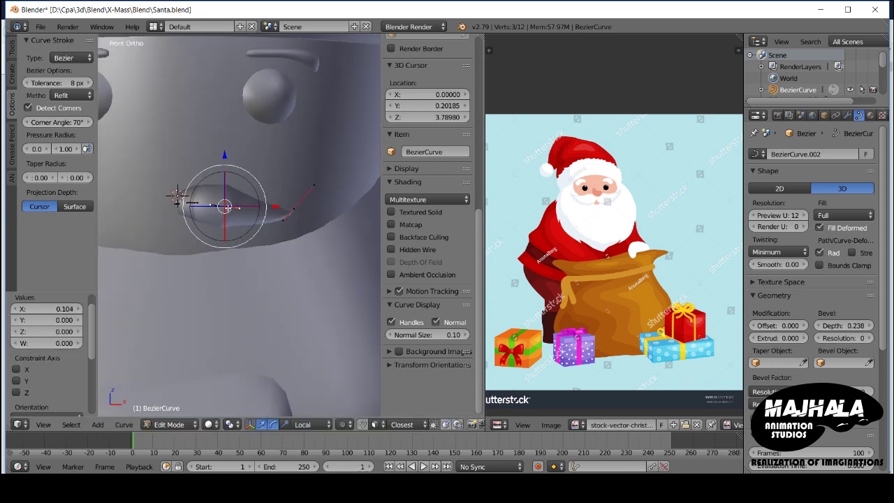
{"action": "scroll", "coordinate": [271, 215], "scroll_direction": "up", "scroll_amount": 2}
{"action": "scroll", "coordinate": [272, 215], "scroll_direction": "up", "scroll_amount": 2}
{"action": "scroll", "coordinate": [271, 215], "scroll_direction": "down", "scroll_amount": 4}
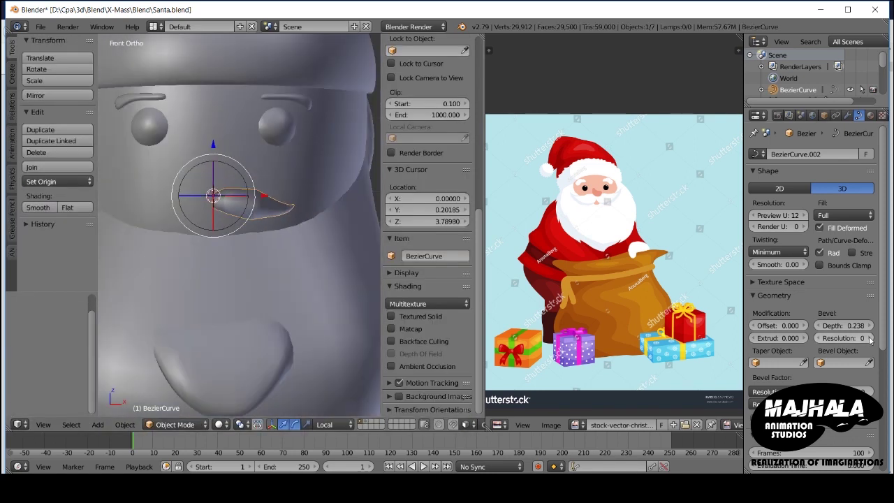
Step: Move, rotate and thicken a mustache curve point to refine its shape
{"action": "scroll", "coordinate": [218, 169], "scroll_direction": "up", "scroll_amount": 5}
{"action": "key", "text": "Tab"}
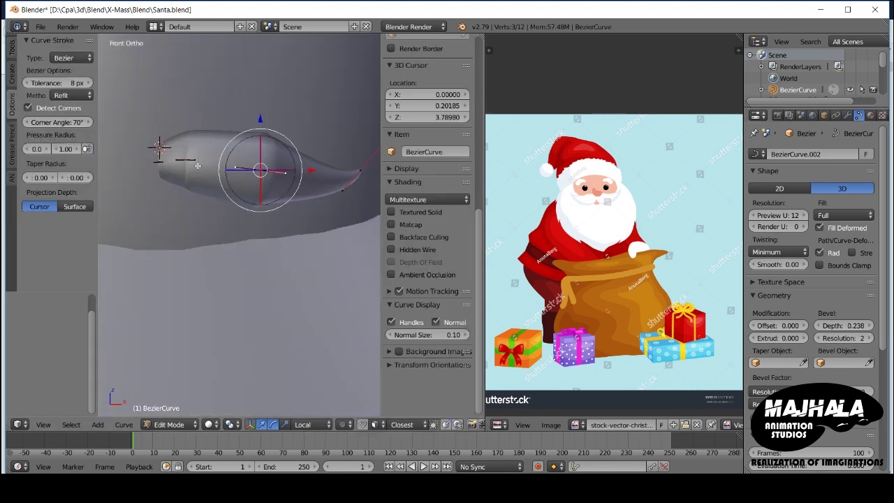
{"action": "middle_click_drag", "start_coordinate": [218, 170], "coordinate": [197, 174]}
{"action": "key", "text": "g"}
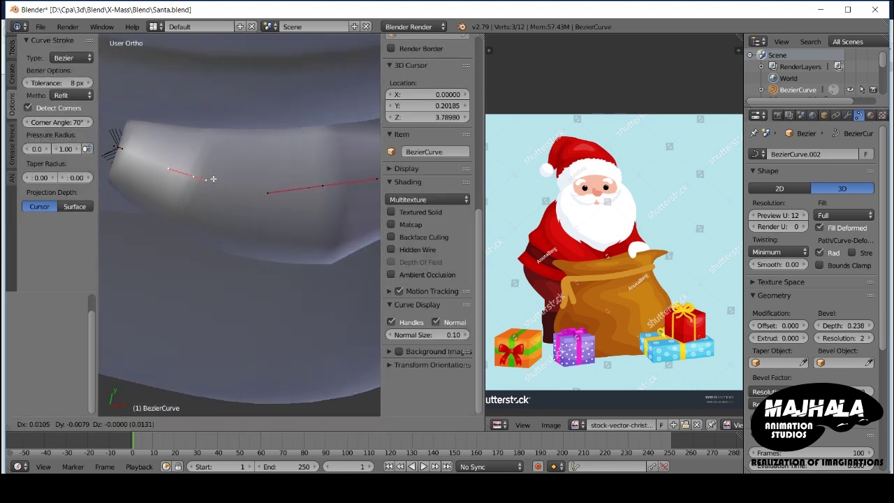
{"action": "left_click", "coordinate": [213, 178]}
{"action": "key", "text": "KP_1"}
{"action": "left_click", "coordinate": [265, 161]}
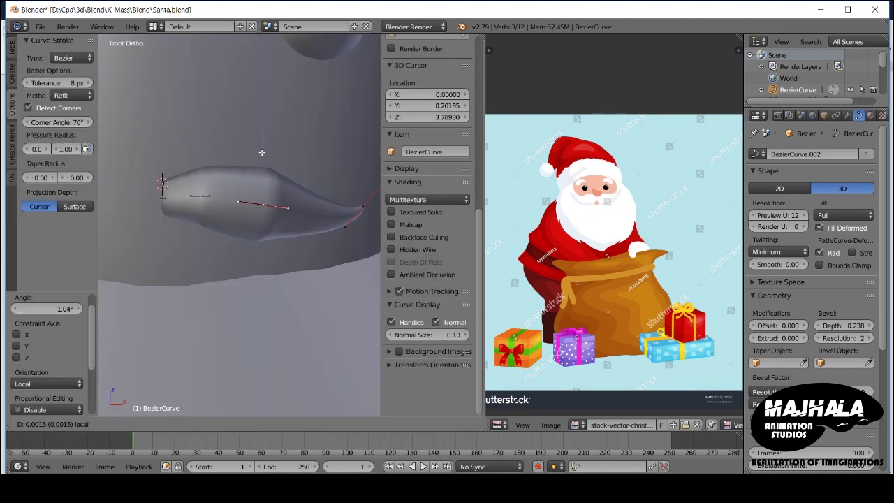
{"action": "key", "text": "alt+s"}
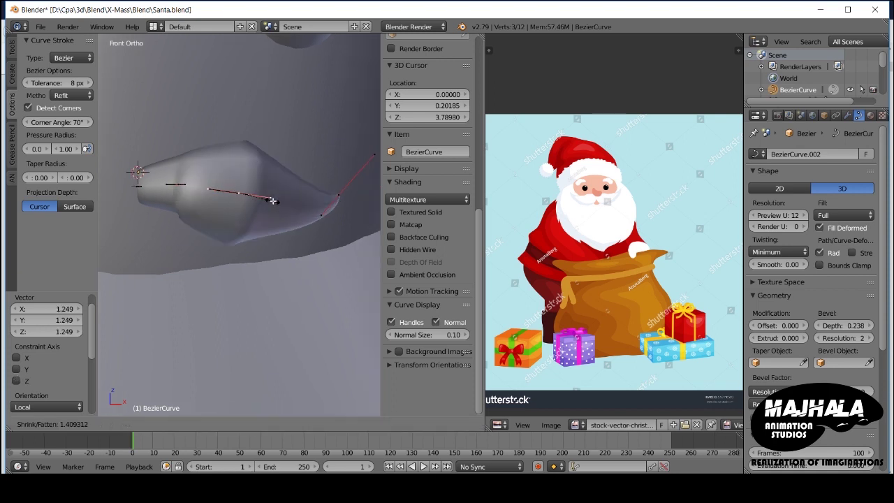
{"action": "left_click", "coordinate": [270, 200]}
Step: Shrink the mustache tip and reposition its point
{"action": "scroll", "coordinate": [160, 185], "scroll_direction": "up", "scroll_amount": 3}
{"action": "scroll", "coordinate": [160, 185], "scroll_direction": "down", "scroll_amount": 3}
{"action": "key", "text": "s"}
{"action": "left_click", "coordinate": [325, 155]}
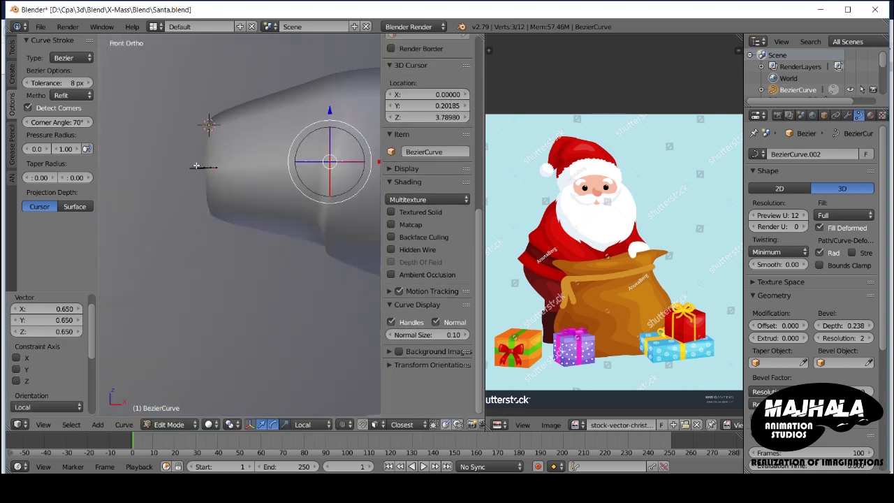
{"action": "middle_click_drag", "start_coordinate": [325, 156], "coordinate": [258, 155]}
{"action": "left_click", "coordinate": [181, 158]}
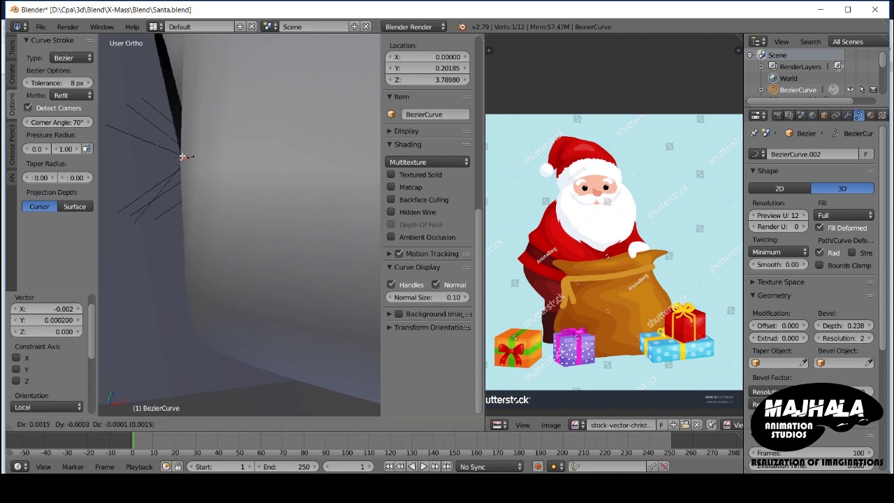
{"action": "key", "text": "KP_1"}
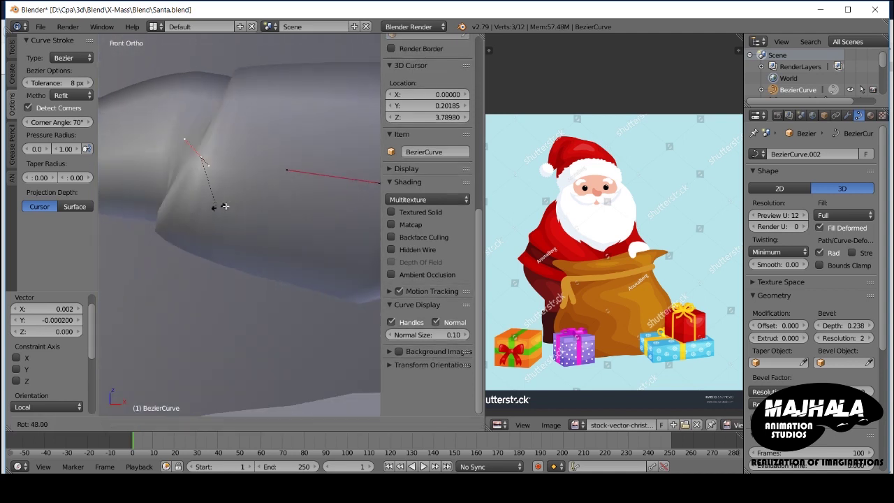
Step: Slightly rotate and nudge the tip point up and right, then deselect all and exit editing
{"action": "scroll", "coordinate": [325, 189], "scroll_direction": "down", "scroll_amount": 3}
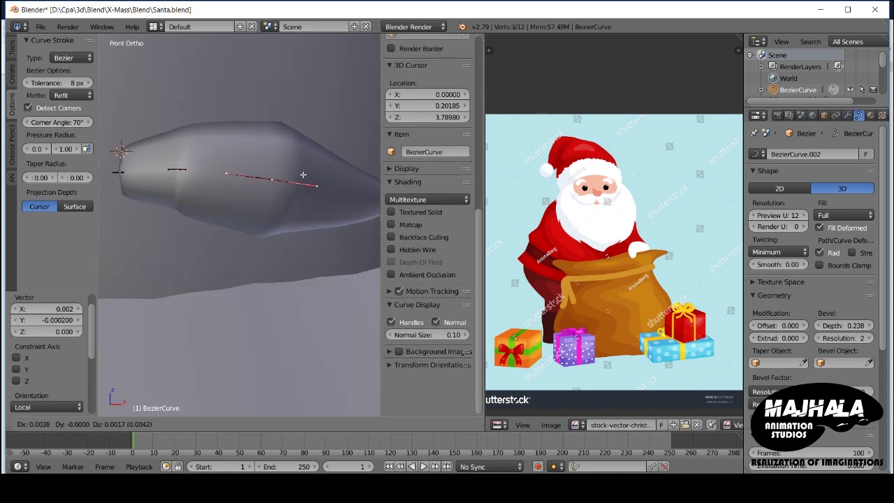
{"action": "scroll", "coordinate": [293, 180], "scroll_direction": "down", "scroll_amount": 3}
{"action": "left_click", "coordinate": [252, 179]}
{"action": "left_click_drag", "start_coordinate": [252, 179], "coordinate": [262, 178]}
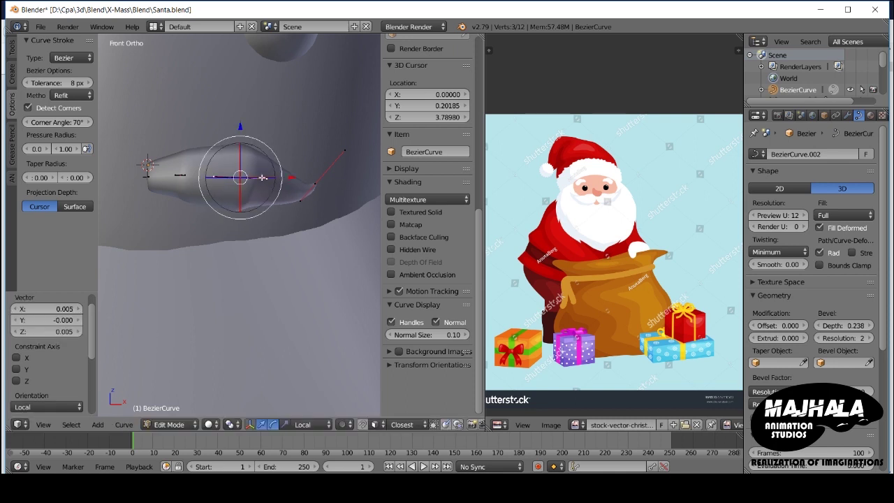
{"action": "middle_click_drag", "start_coordinate": [293, 179], "coordinate": [328, 169]}
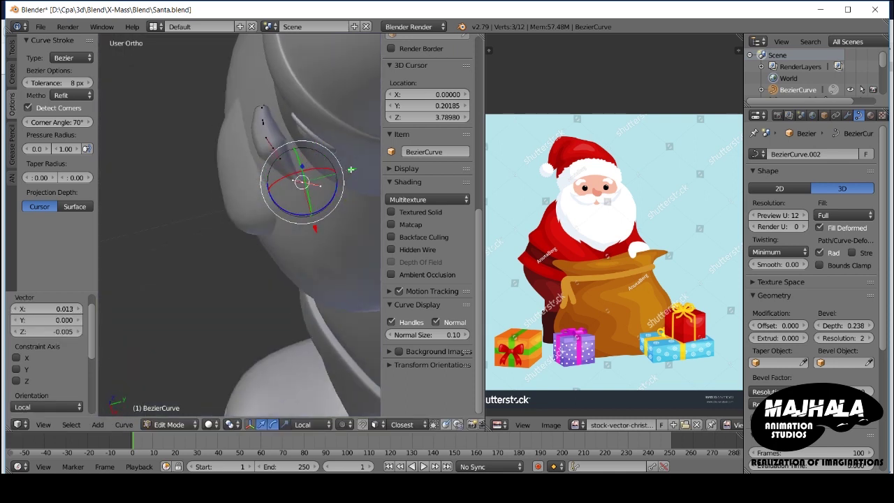
{"action": "key", "text": "a"}
{"action": "key", "text": "Tab"}
{"action": "key", "text": "KP_1"}
Step: Add a Mirror modifier on the X axis with Merge to the BezierCurve mustache
{"action": "left_click", "coordinate": [847, 115]}
{"action": "left_click", "coordinate": [815, 154]}
{"action": "left_click", "coordinate": [688, 232]}
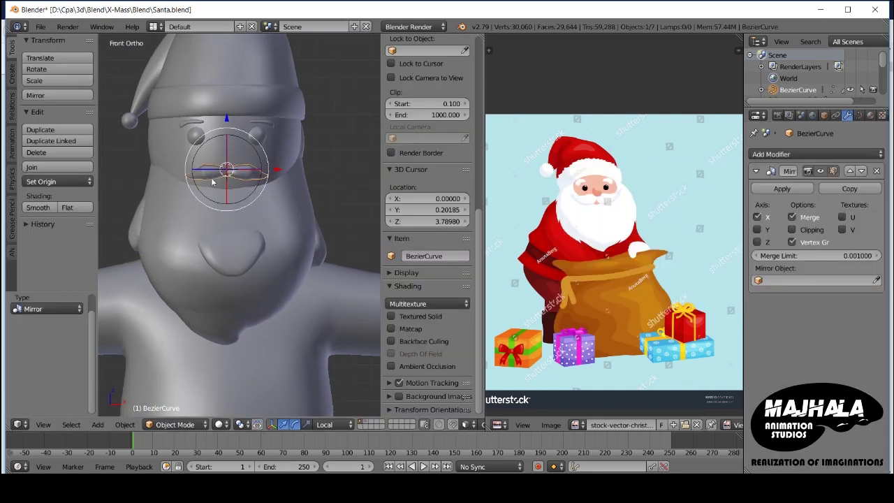
{"action": "scroll", "coordinate": [267, 165], "scroll_direction": "up", "scroll_amount": 5}
{"action": "key", "text": "Tab"}
{"action": "scroll", "coordinate": [268, 166], "scroll_direction": "down", "scroll_amount": 3}
Step: Nudge two beard vertices just under the mustache, then leave Edit Mode
{"action": "scroll", "coordinate": [279, 168], "scroll_direction": "down", "scroll_amount": 2}
{"action": "key", "text": "Tab"}
{"action": "key", "text": "Tab"}
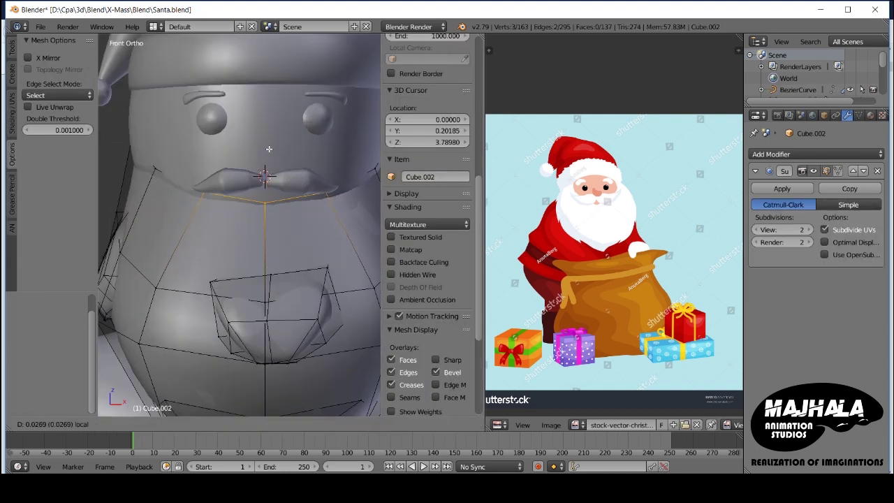
{"action": "left_click", "coordinate": [268, 150]}
{"action": "right_click", "coordinate": [201, 194]}
{"action": "key", "text": "g"}
{"action": "right_click", "coordinate": [221, 196]}
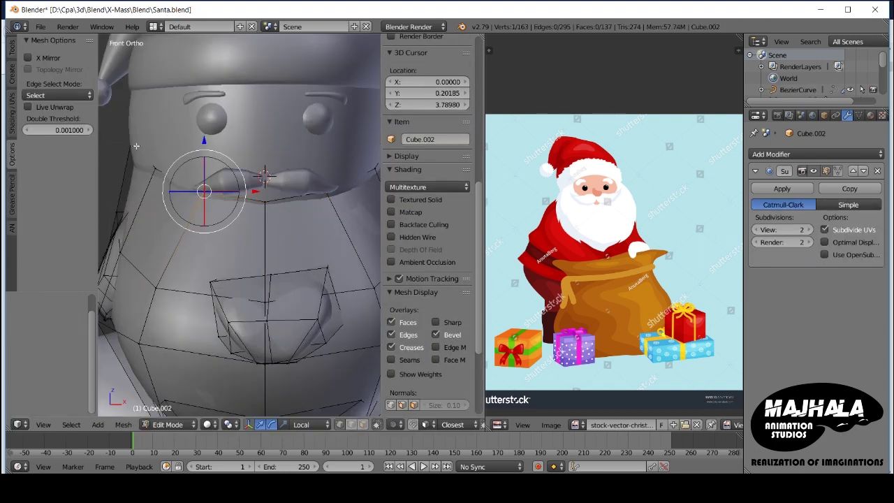
{"action": "left_click", "coordinate": [331, 196]}
{"action": "key", "text": "Tab"}
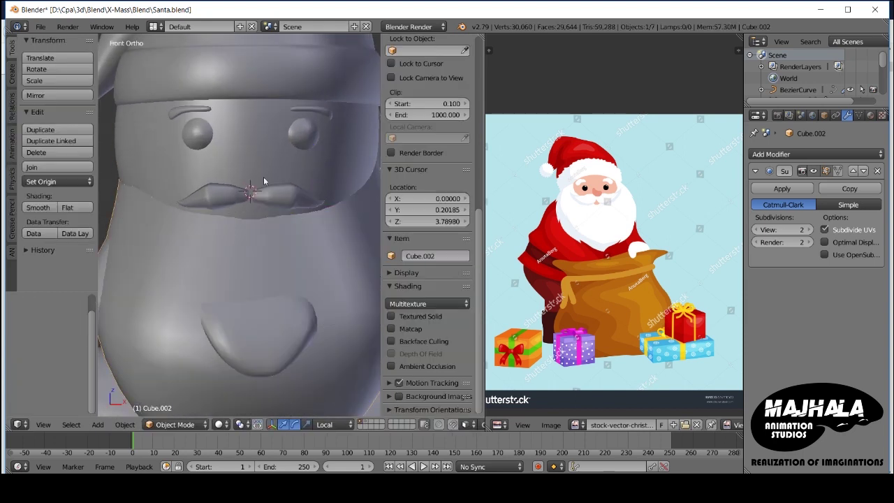
{"action": "key", "text": "shift+a"}
{"action": "key", "text": "Escape"}
Step: Add a mesh cube, shrink it to about a third, and raise it above the mustache
{"action": "key", "text": "shift+a"}
{"action": "left_click", "coordinate": [342, 162]}
{"action": "key", "text": "s"}
{"action": "left_click", "coordinate": [325, 215]}
{"action": "middle_click_drag", "start_coordinate": [325, 216], "coordinate": [338, 226]}
{"action": "scroll", "coordinate": [337, 225], "scroll_direction": "up", "scroll_amount": 3}
{"action": "key", "text": "KP_3"}
{"action": "key", "text": "Tab"}
{"action": "scroll", "coordinate": [244, 201], "scroll_direction": "up", "scroll_amount": 2}
{"action": "key", "text": "s"}
{"action": "left_click", "coordinate": [207, 223]}
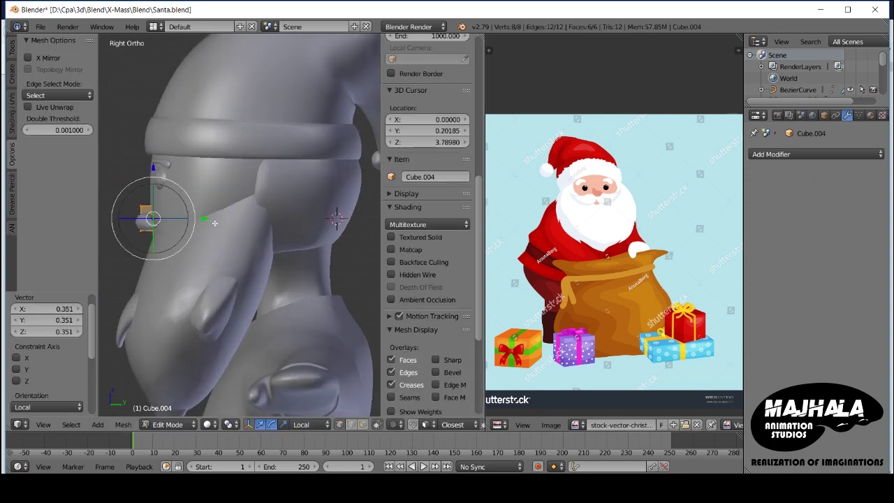
{"action": "key", "text": "KP_1"}
{"action": "key", "text": "g"}
{"action": "key", "text": "z"}
{"action": "key", "text": "z"}
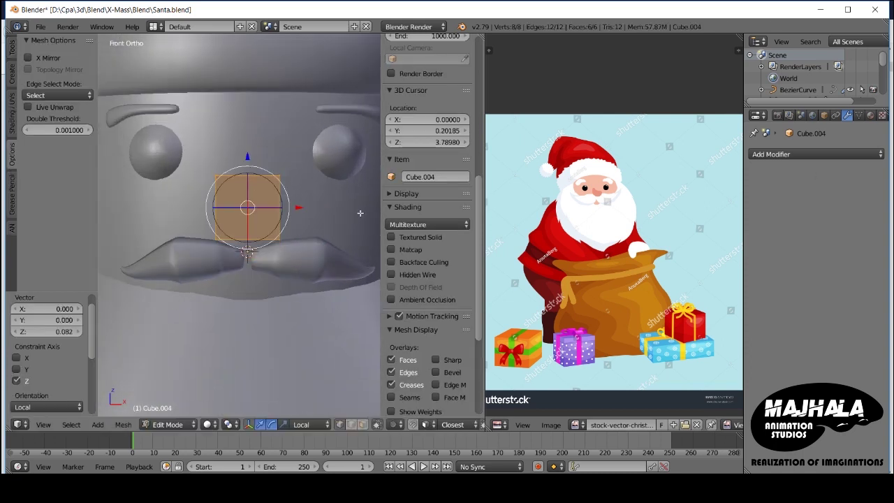
{"action": "left_click", "coordinate": [249, 155]}
Step: Give the cube a Subdivision Surface modifier and delete its back face
{"action": "left_click", "coordinate": [753, 154]}
{"action": "left_click", "coordinate": [632, 342]}
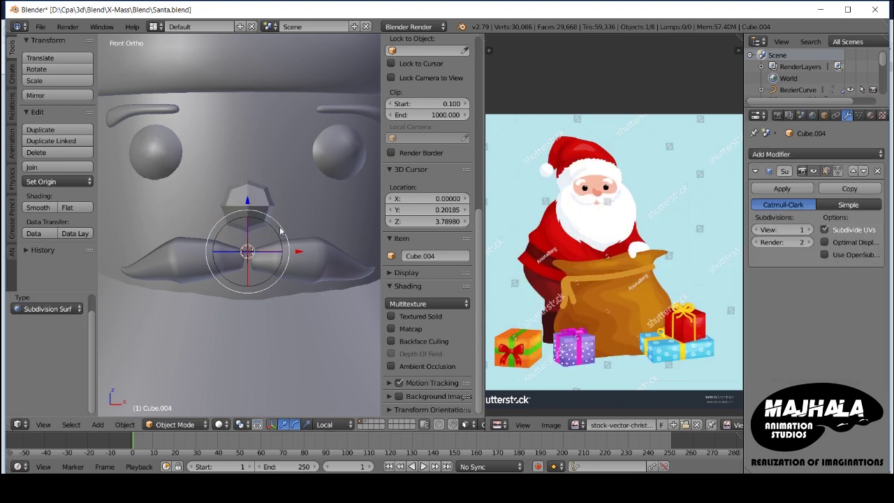
{"action": "key", "text": "KP_3"}
{"action": "key", "text": "Tab"}
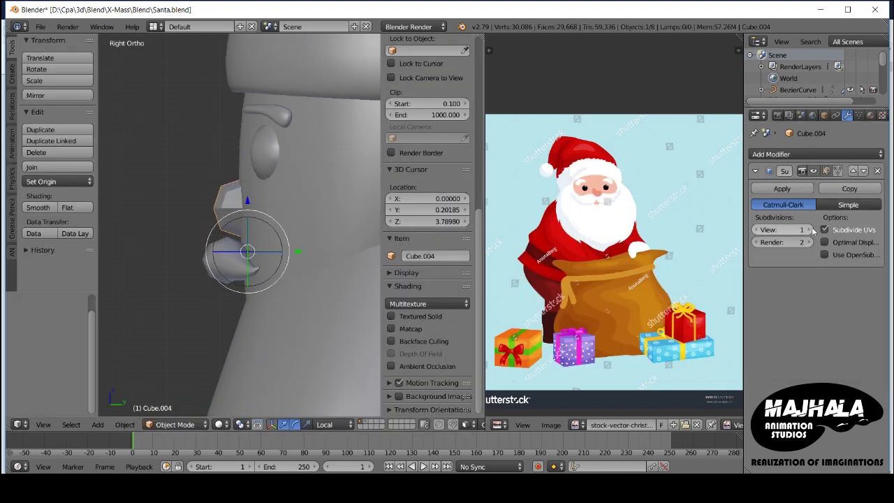
{"action": "key", "text": "Tab"}
{"action": "key", "text": "z"}
{"action": "right_click", "coordinate": [259, 200]}
{"action": "key", "text": "x"}
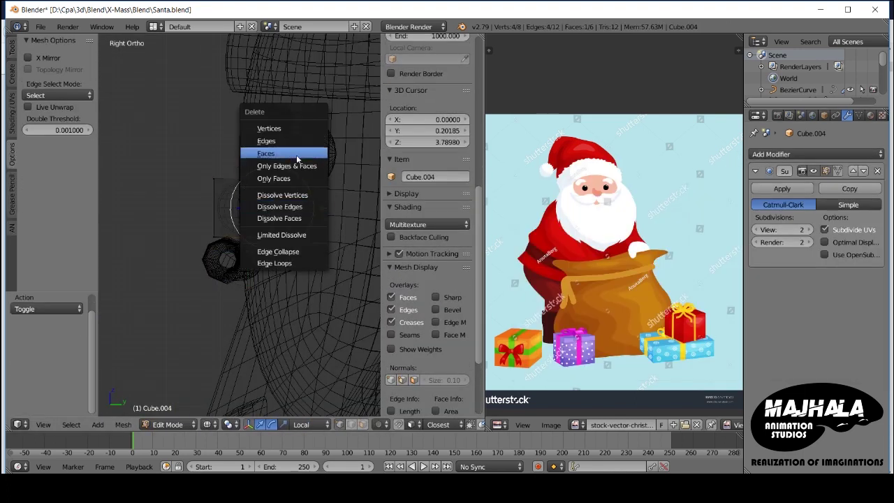
{"action": "left_click", "coordinate": [285, 149]}
Step: Move the nose's lower corner vertices and widen the nose sideways
{"action": "key", "text": "a"}
{"action": "key", "text": "a"}
{"action": "key", "text": "c"}
{"action": "left_click", "coordinate": [299, 260]}
{"action": "right_click", "coordinate": [293, 271]}
{"action": "key", "text": "g"}
{"action": "left_click", "coordinate": [292, 273]}
{"action": "key", "text": "KP_1"}
{"action": "key", "text": "c"}
{"action": "key", "text": "Escape"}
{"action": "key", "text": "z"}
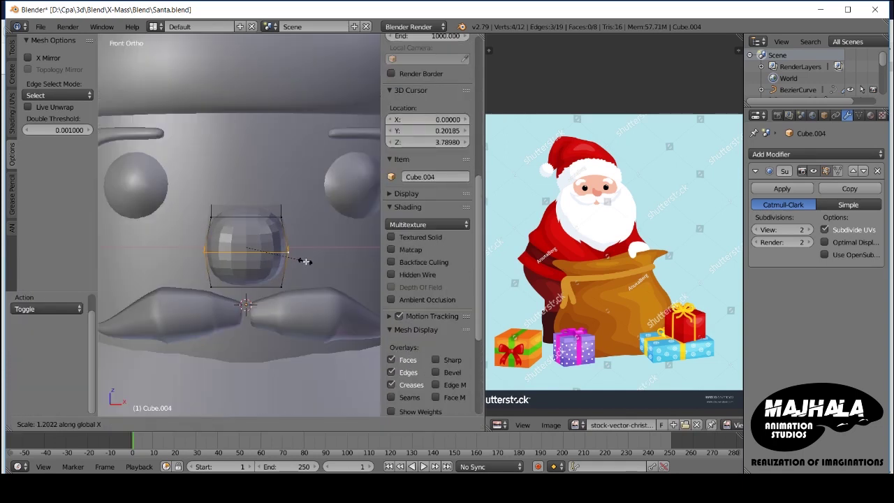
{"action": "left_click", "coordinate": [305, 261]}
Step: Add an edge loop across the nose and shift its vertices side to side
{"action": "key", "text": "g"}
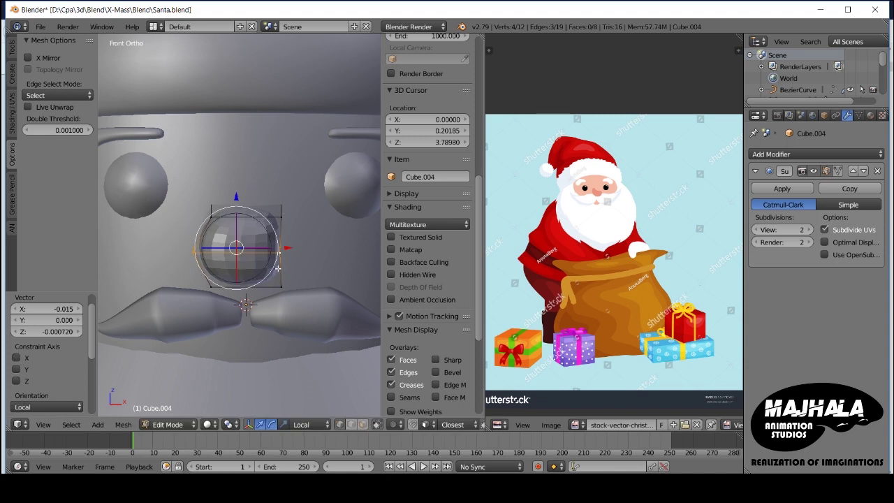
{"action": "left_click", "coordinate": [274, 258]}
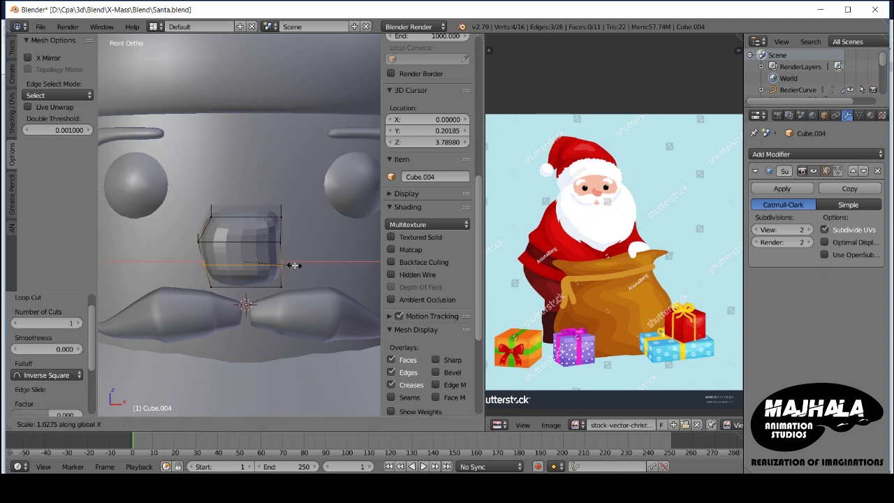
{"action": "left_click", "coordinate": [294, 265]}
{"action": "key", "text": "z"}
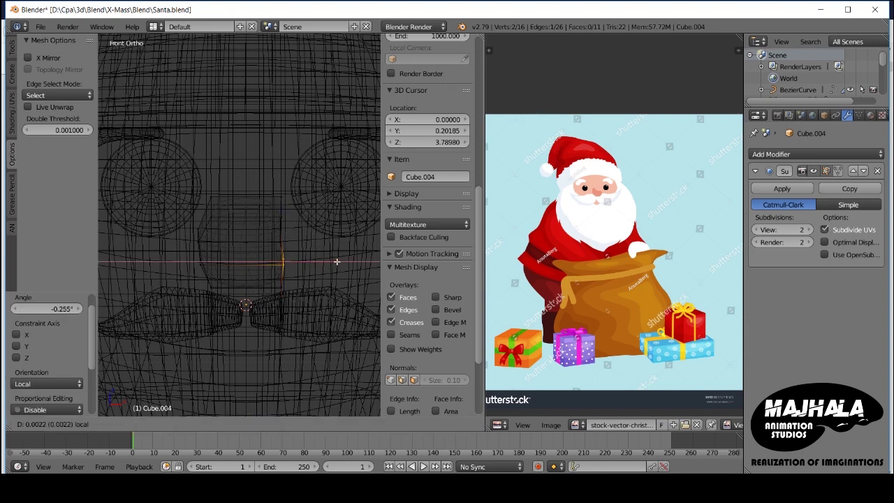
{"action": "left_click", "coordinate": [336, 261]}
{"action": "key", "text": "g"}
{"action": "key", "text": "l"}
{"action": "middle_click_drag", "start_coordinate": [252, 198], "coordinate": [262, 221]}
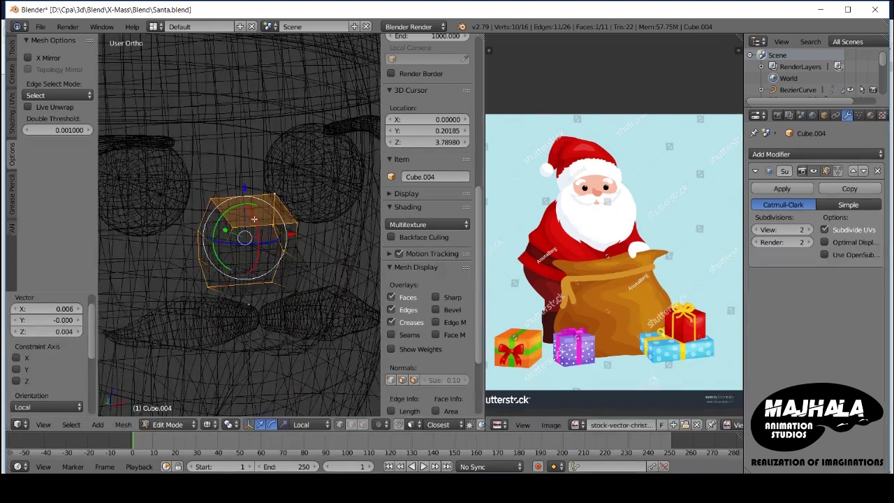
{"action": "key", "text": "KP_1"}
{"action": "key", "text": "a"}
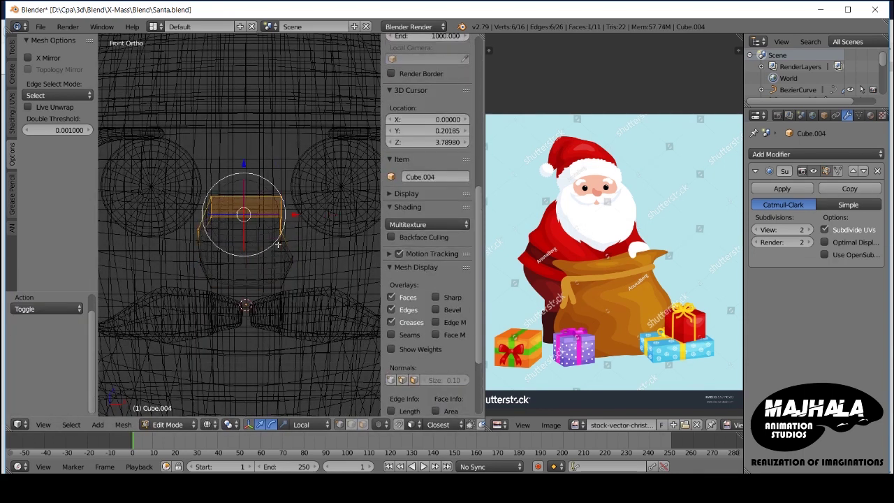
{"action": "key", "text": "g"}
{"action": "key", "text": "x"}
{"action": "left_click", "coordinate": [328, 214]}
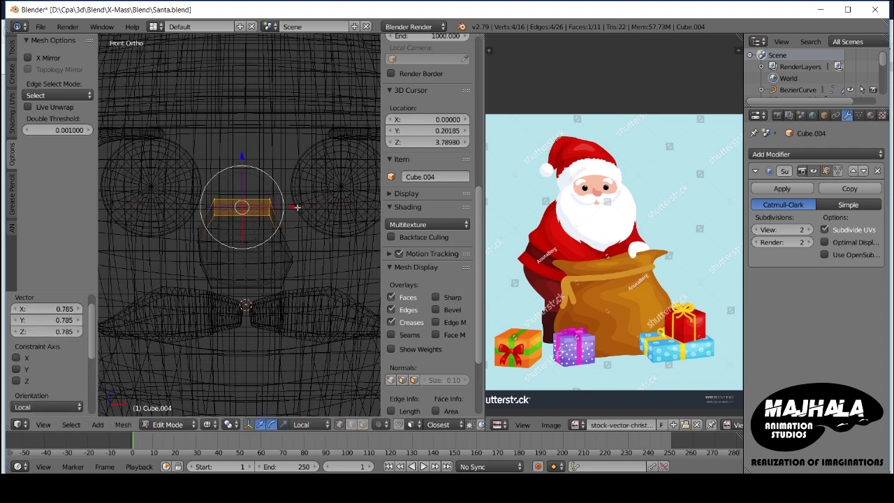
Step: Undo the last sideways move and slightly rotate the selected part from the side view
{"action": "key", "text": "ctrl+z"}
{"action": "key", "text": "KP_3"}
{"action": "key", "text": "z"}
{"action": "middle_click_drag", "start_coordinate": [297, 207], "coordinate": [281, 269]}
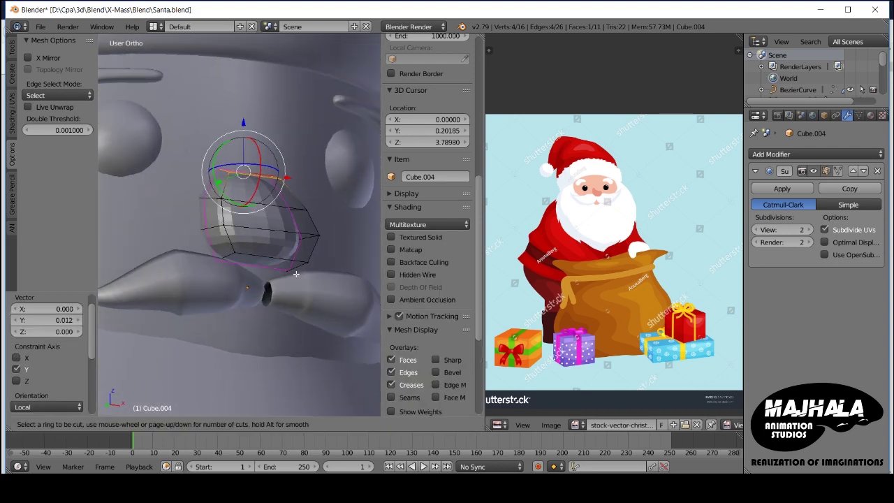
{"action": "key", "text": "z"}
{"action": "mouse_move", "coordinate": [296, 274]}
{"action": "middle_mouse_down"}
{"action": "mouse_move", "coordinate": [256, 300]}
{"action": "mouse_move", "coordinate": [299, 259]}
{"action": "middle_mouse_up"}
{"action": "key", "text": "r"}
{"action": "left_click", "coordinate": [256, 221]}
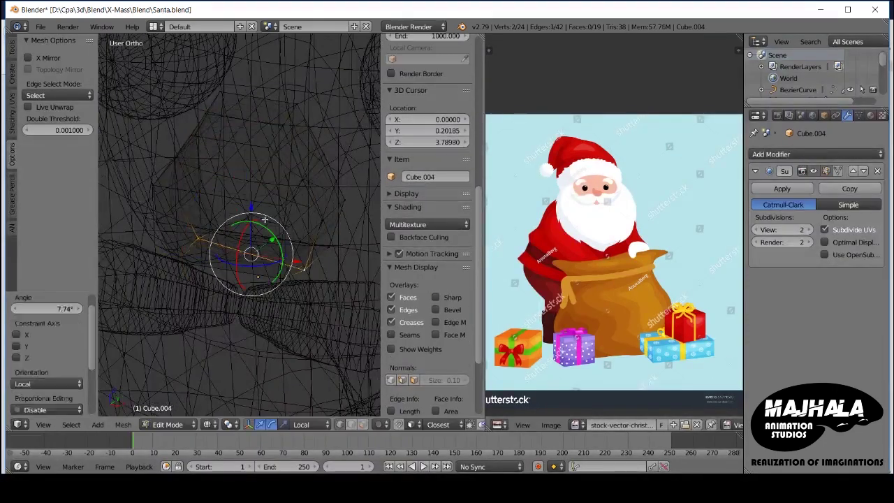
{"action": "left_click", "coordinate": [250, 213]}
Step: Cut a centred edge loop around the nose, then raise and widen its top loop
{"action": "key", "text": "ctrl+r"}
{"action": "left_click", "coordinate": [252, 249]}
{"action": "right_click", "coordinate": [251, 249]}
{"action": "middle_click_drag", "start_coordinate": [251, 250], "coordinate": [257, 169]}
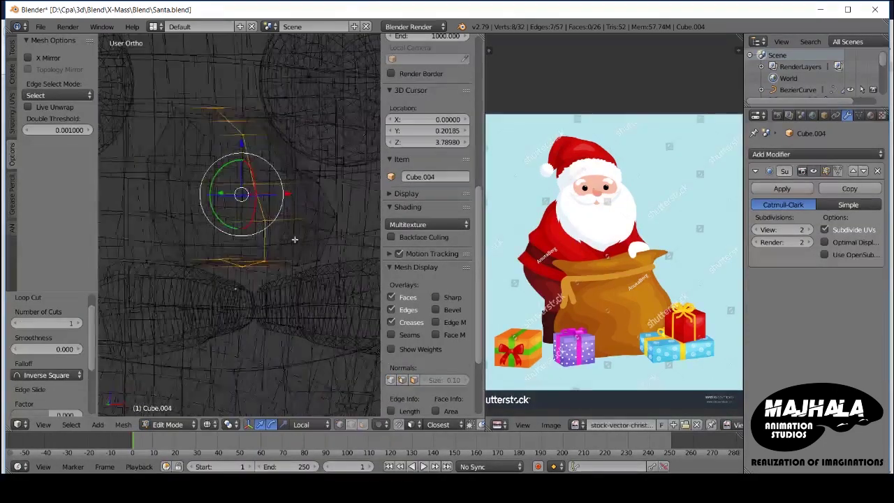
{"action": "key", "text": "KP_1"}
{"action": "key", "text": "a"}
{"action": "right_click", "coordinate": [231, 119], "text": "alt"}
{"action": "key", "text": "g"}
{"action": "left_click", "coordinate": [230, 66]}
{"action": "key", "text": "z"}
{"action": "mouse_move", "coordinate": [231, 66]}
{"action": "middle_mouse_down"}
{"action": "mouse_move", "coordinate": [280, 139]}
{"action": "mouse_move", "coordinate": [332, 181]}
{"action": "mouse_move", "coordinate": [246, 192]}
{"action": "mouse_move", "coordinate": [286, 165]}
{"action": "mouse_move", "coordinate": [328, 154]}
{"action": "middle_mouse_up"}
{"action": "key", "text": "KP_1"}
{"action": "left_click", "coordinate": [336, 181]}
Step: Slide the nose's top edge and reshape its side profile with soft falloff
{"action": "right_click", "coordinate": [326, 132], "text": "alt"}
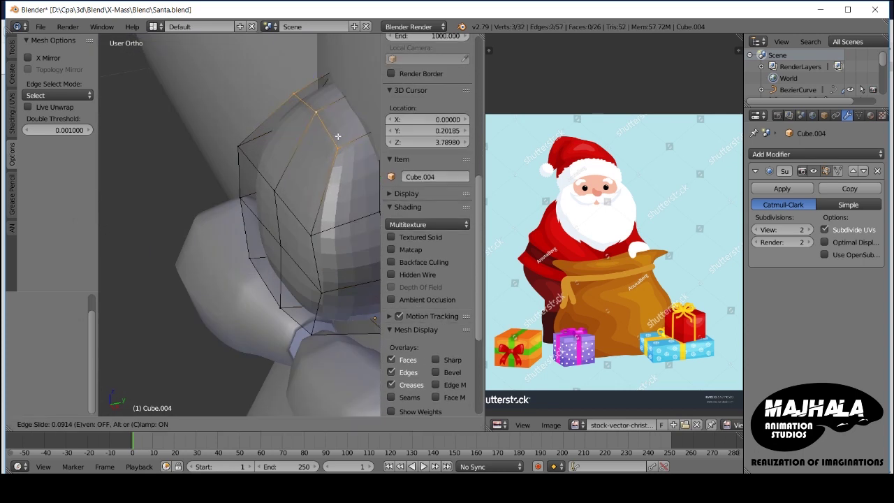
{"action": "left_click", "coordinate": [337, 136]}
{"action": "key", "text": "KP_3"}
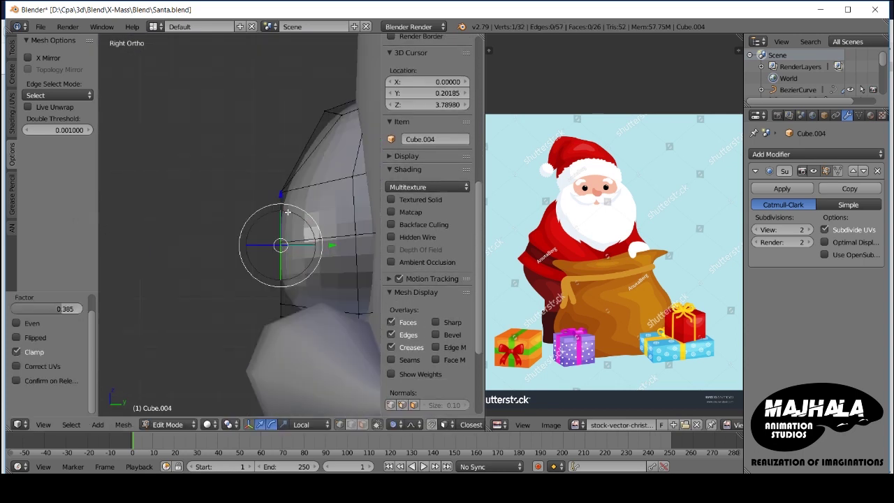
{"action": "key", "text": "g"}
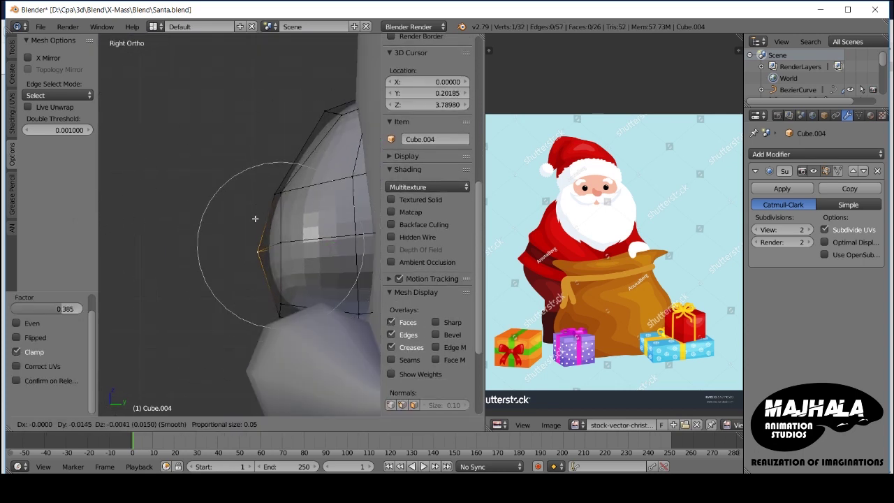
{"action": "left_click", "coordinate": [244, 219]}
{"action": "key", "text": "Tab"}
{"action": "key", "text": "KP_1"}
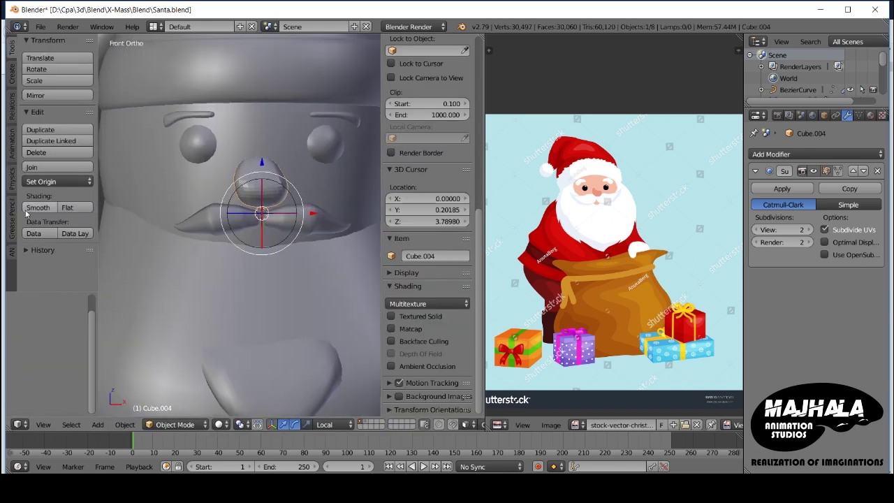
{"action": "key", "text": "KP_3"}
{"action": "key", "text": "KP_1"}
Step: Cut one more edge loop on the nose and slide its lower-right vertex
{"action": "key", "text": "Tab"}
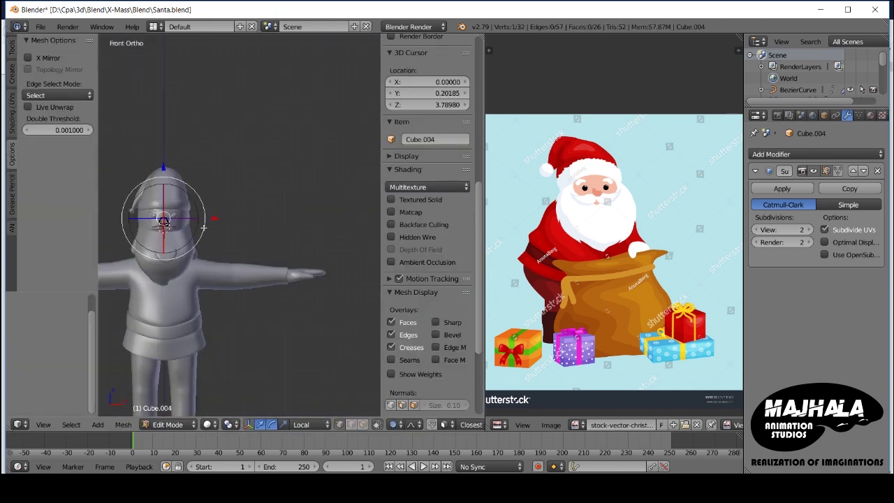
{"action": "key", "text": "KP_Decimal"}
{"action": "scroll", "coordinate": [285, 208], "scroll_direction": "up", "scroll_amount": 2}
{"action": "key", "text": "ctrl+r"}
{"action": "left_click", "coordinate": [285, 208]}
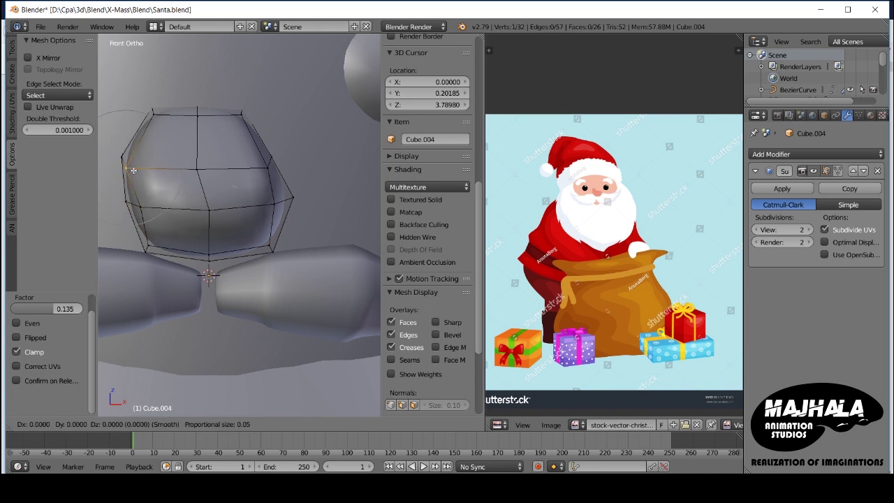
{"action": "left_click", "coordinate": [152, 114]}
{"action": "right_click", "coordinate": [269, 248]}
{"action": "key", "text": "shift+v"}
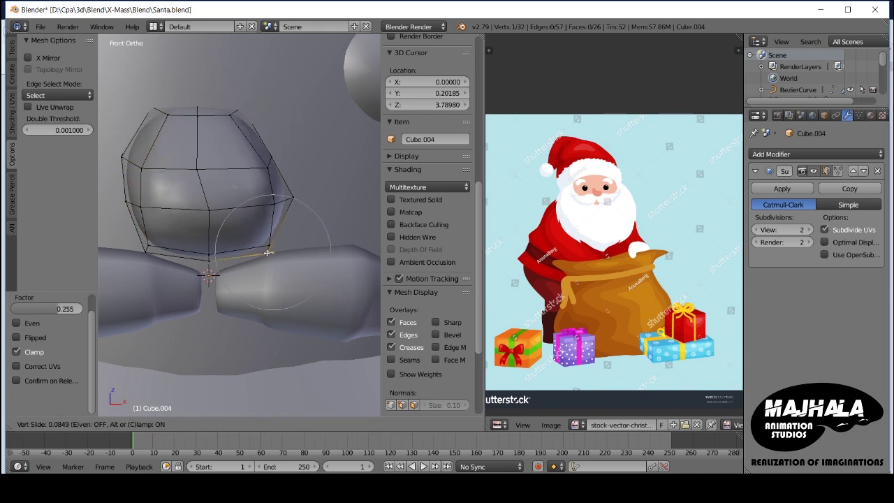
{"action": "key", "text": "Tab"}
{"action": "scroll", "coordinate": [222, 227], "scroll_direction": "down", "scroll_amount": 3}
{"action": "scroll", "coordinate": [222, 227], "scroll_direction": "down", "scroll_amount": 2}
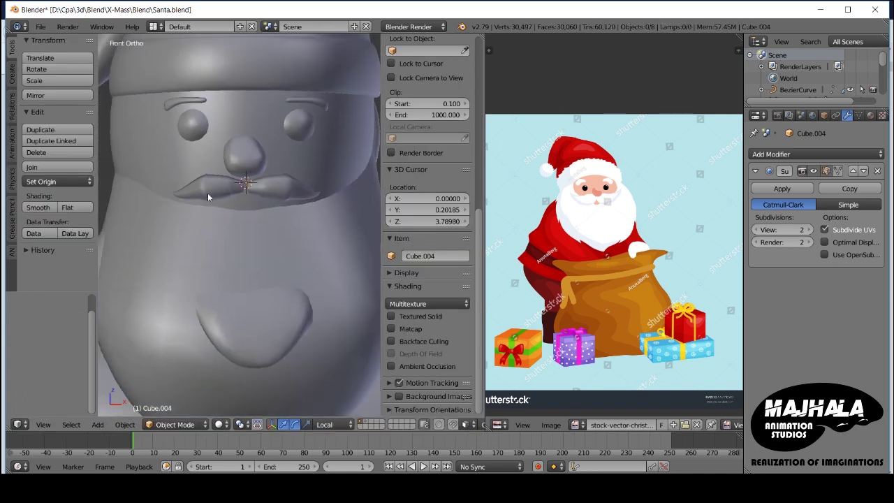
Step: Add a Subdivision Surface modifier to the mustache curve and review its shape and geometry settings
{"action": "right_click", "coordinate": [207, 193]}
{"action": "left_click", "coordinate": [790, 154]}
{"action": "left_click", "coordinate": [685, 281]}
{"action": "scroll", "coordinate": [243, 194], "scroll_direction": "up", "scroll_amount": 3}
{"action": "scroll", "coordinate": [280, 223], "scroll_direction": "down", "scroll_amount": 2}
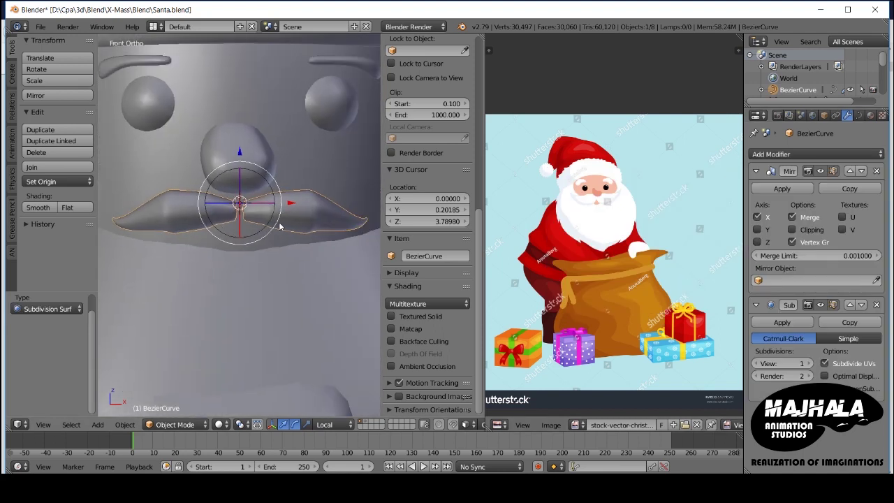
{"action": "scroll", "coordinate": [279, 224], "scroll_direction": "up", "scroll_amount": 3}
{"action": "key", "text": "Tab"}
{"action": "scroll", "coordinate": [290, 212], "scroll_direction": "up", "scroll_amount": 1}
{"action": "scroll", "coordinate": [308, 201], "scroll_direction": "down", "scroll_amount": 4}
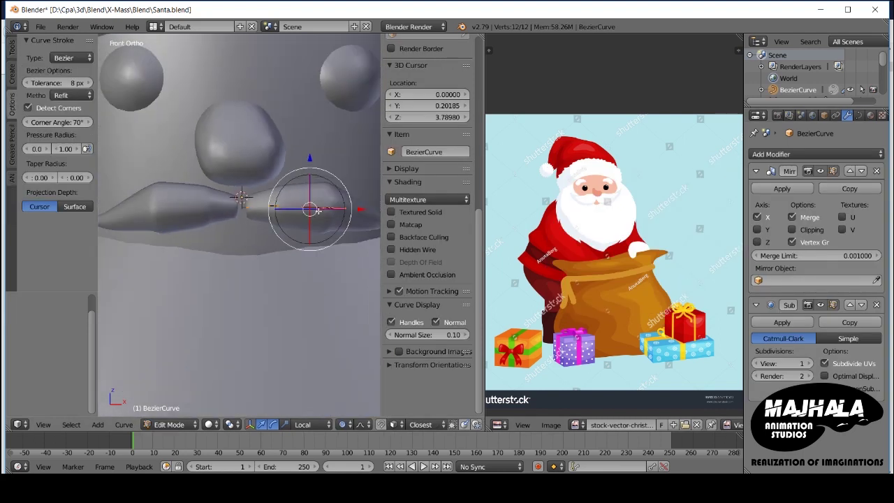
{"action": "scroll", "coordinate": [307, 202], "scroll_direction": "down", "scroll_amount": 2}
{"action": "key", "text": "Tab"}
{"action": "scroll", "coordinate": [284, 236], "scroll_direction": "up", "scroll_amount": 1}
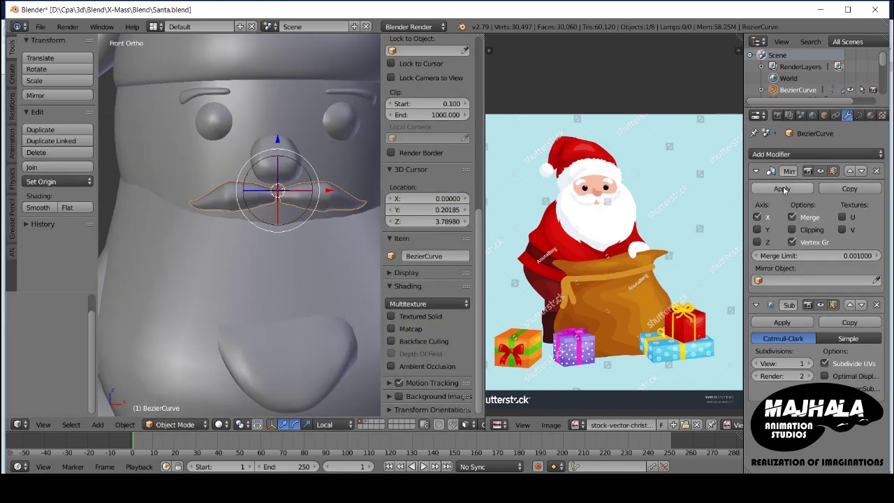
{"action": "left_click", "coordinate": [858, 115]}
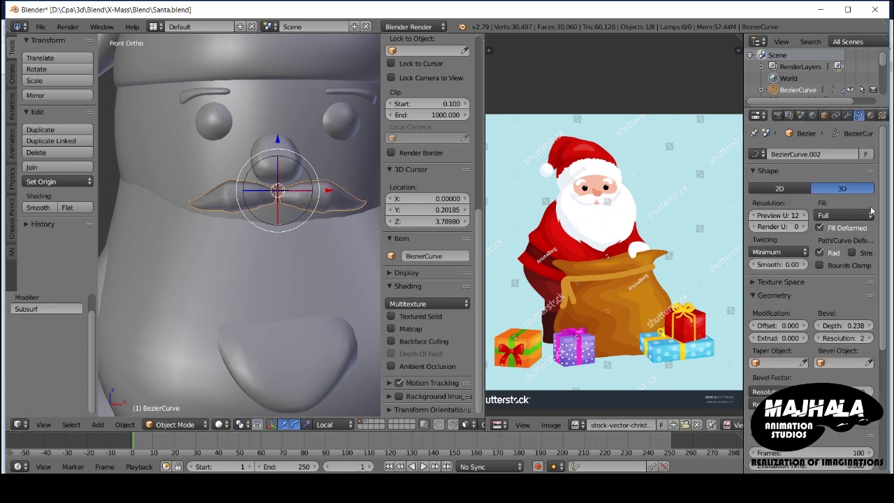
Step: Convert the mustache curve to a mesh with Alt+C and isolate it for mesh editing
{"action": "key", "text": "alt+c"}
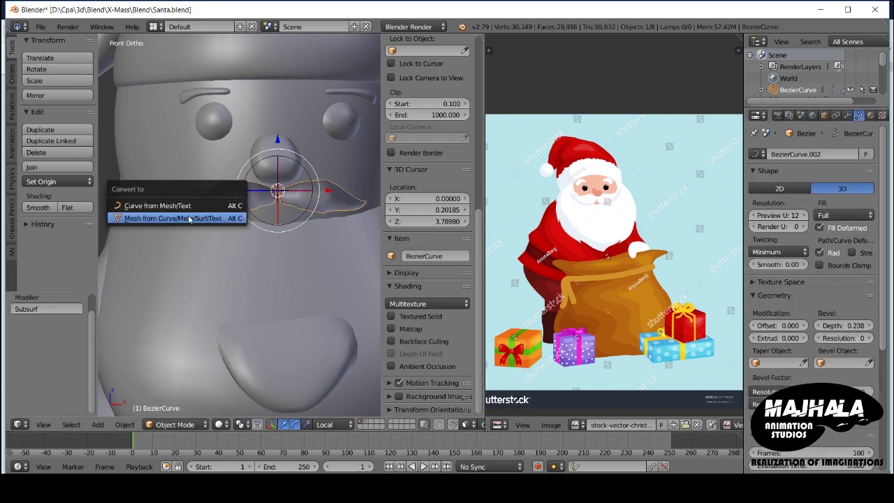
{"action": "left_click", "coordinate": [182, 216]}
{"action": "key", "text": "Tab"}
{"action": "scroll", "coordinate": [276, 227], "scroll_direction": "up", "scroll_amount": 2}
{"action": "scroll", "coordinate": [276, 227], "scroll_direction": "up", "scroll_amount": 2}
{"action": "scroll", "coordinate": [275, 227], "scroll_direction": "up", "scroll_amount": 2}
{"action": "scroll", "coordinate": [273, 252], "scroll_direction": "down", "scroll_amount": 2}
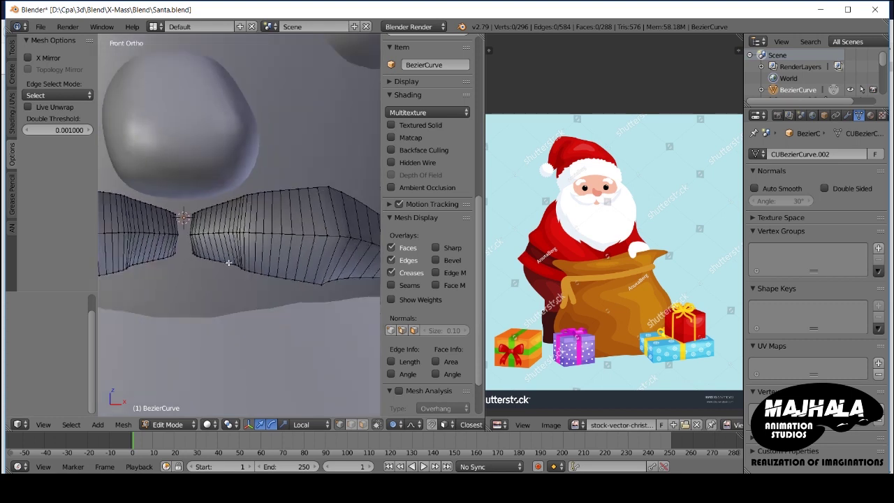
{"action": "key", "text": "Tab"}
{"action": "key", "text": "h"}
{"action": "key", "text": "Tab"}
Step: Dissolve two extra edge loops on the mustache mesh
{"action": "middle_click_drag", "start_coordinate": [230, 266], "coordinate": [181, 274]}
{"action": "scroll", "coordinate": [182, 273], "scroll_direction": "up", "scroll_amount": 2}
{"action": "middle_click_drag", "start_coordinate": [293, 227], "coordinate": [201, 267]}
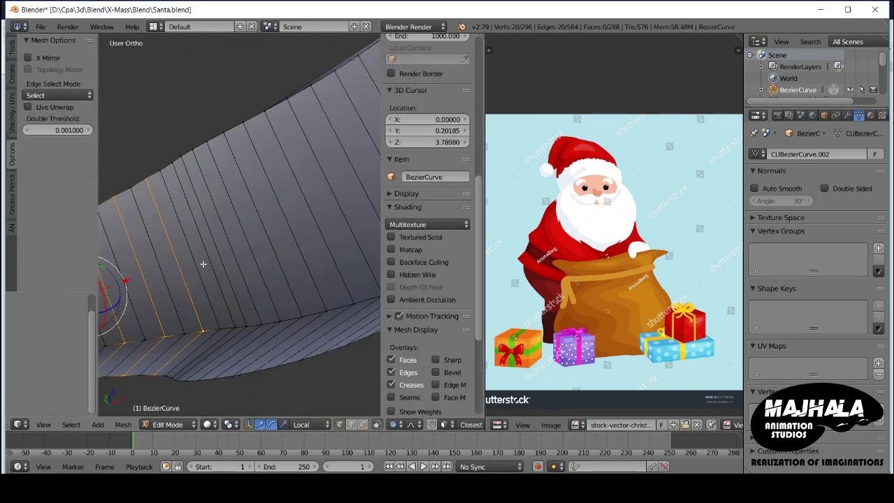
{"action": "mouse_move", "coordinate": [324, 248]}
{"action": "middle_mouse_down"}
{"action": "mouse_move", "coordinate": [284, 235]}
{"action": "mouse_move", "coordinate": [216, 275]}
{"action": "middle_mouse_up"}
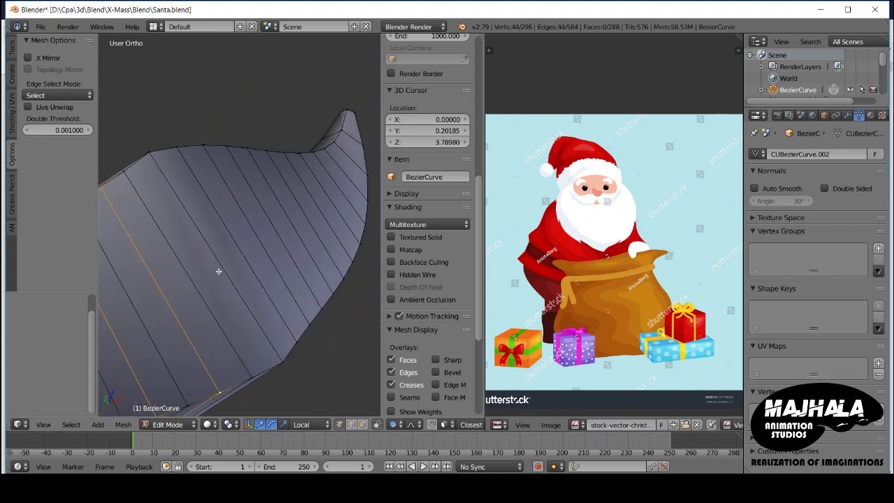
{"action": "right_click", "coordinate": [307, 220], "text": "alt+shift"}
{"action": "right_click", "coordinate": [339, 201], "text": "alt+shift"}
{"action": "key", "text": "x"}
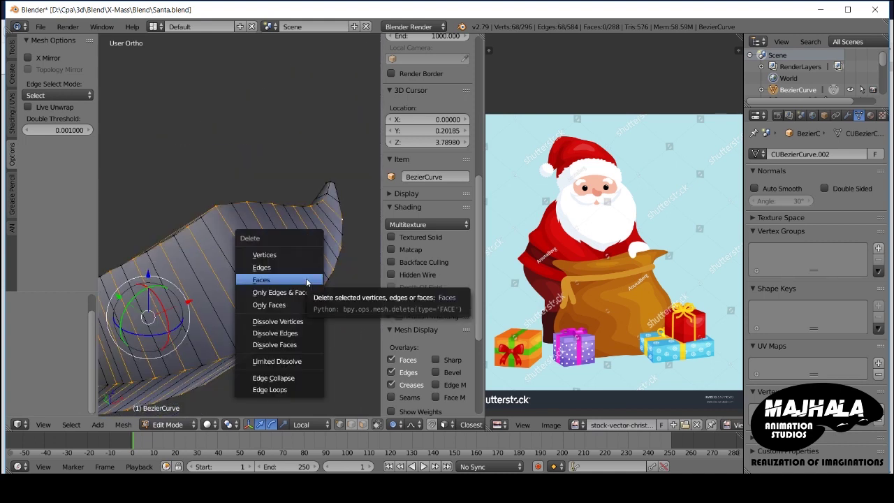
{"action": "left_click", "coordinate": [253, 320]}
Step: Circle-select the left half of the mustache in front view and delete it
{"action": "key", "text": "KP_1"}
{"action": "scroll", "coordinate": [236, 323], "scroll_direction": "up", "scroll_amount": 5}
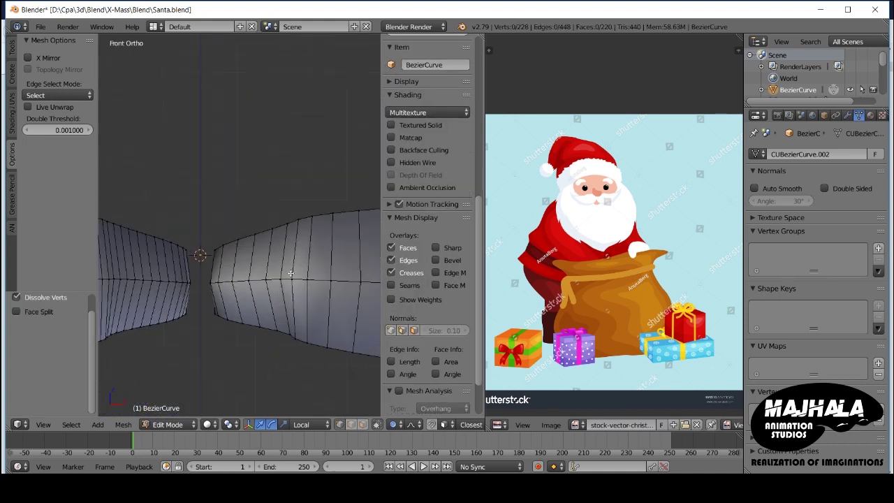
{"action": "scroll", "coordinate": [236, 323], "scroll_direction": "down", "scroll_amount": 5}
{"action": "key", "text": "c"}
{"action": "left_click_drag", "start_coordinate": [270, 262], "coordinate": [175, 266]}
{"action": "key", "text": "x"}
{"action": "left_click", "coordinate": [196, 182]}
Step: Dissolve another edge loop near the mustache tip to thin it out, then exit Edit Mode
{"action": "scroll", "coordinate": [209, 251], "scroll_direction": "up", "scroll_amount": 5}
{"action": "key", "text": "c"}
{"action": "left_click_drag", "start_coordinate": [200, 229], "coordinate": [149, 244]}
{"action": "right_click", "coordinate": [202, 276], "text": "alt"}
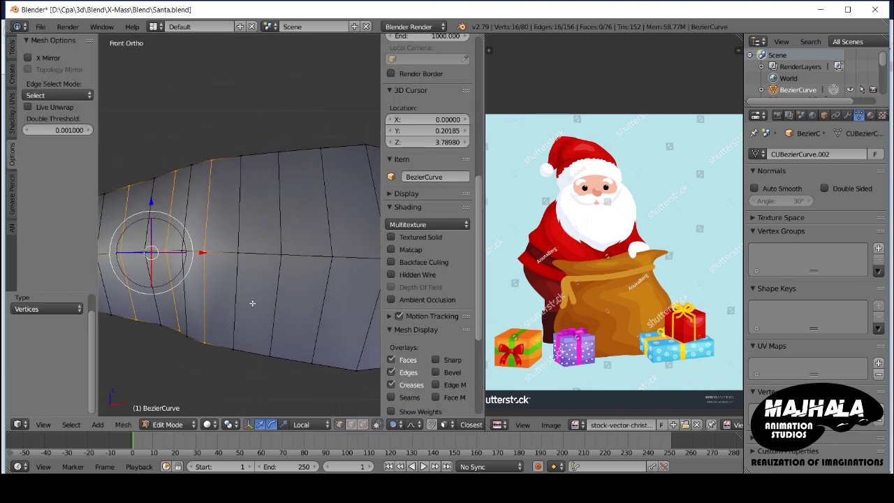
{"action": "scroll", "coordinate": [217, 313], "scroll_direction": "up", "scroll_amount": 4}
{"action": "scroll", "coordinate": [292, 321], "scroll_direction": "down", "scroll_amount": 3}
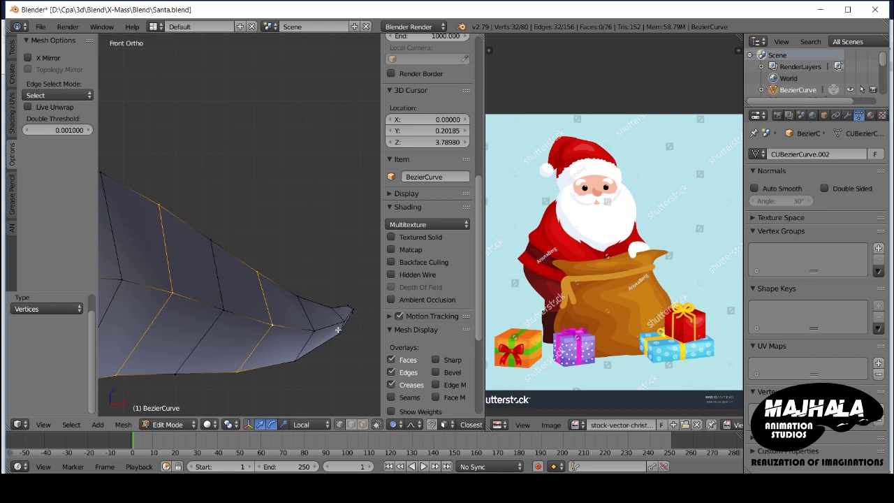
{"action": "scroll", "coordinate": [338, 330], "scroll_direction": "down", "scroll_amount": 3}
{"action": "key", "text": "x"}
{"action": "left_click", "coordinate": [254, 389]}
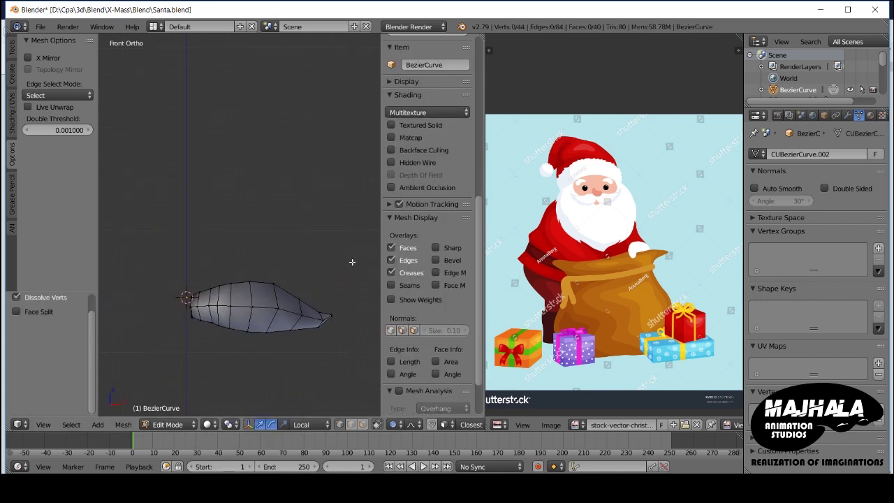
{"action": "key", "text": "Tab"}
{"action": "left_click", "coordinate": [849, 115]}
{"action": "left_click", "coordinate": [816, 153]}
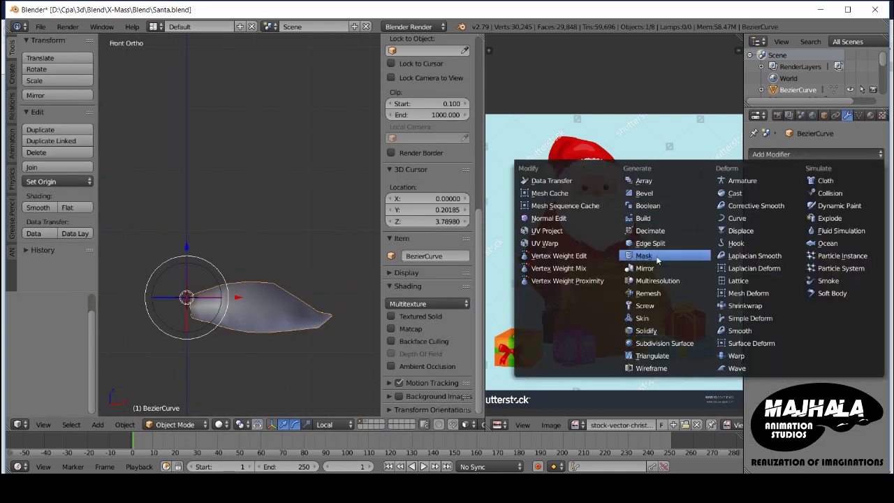
Step: Add Mirror and Subdivision Surface modifiers to the half mustache
{"action": "left_click", "coordinate": [648, 268]}
{"action": "scroll", "coordinate": [249, 261], "scroll_direction": "up", "scroll_amount": 5}
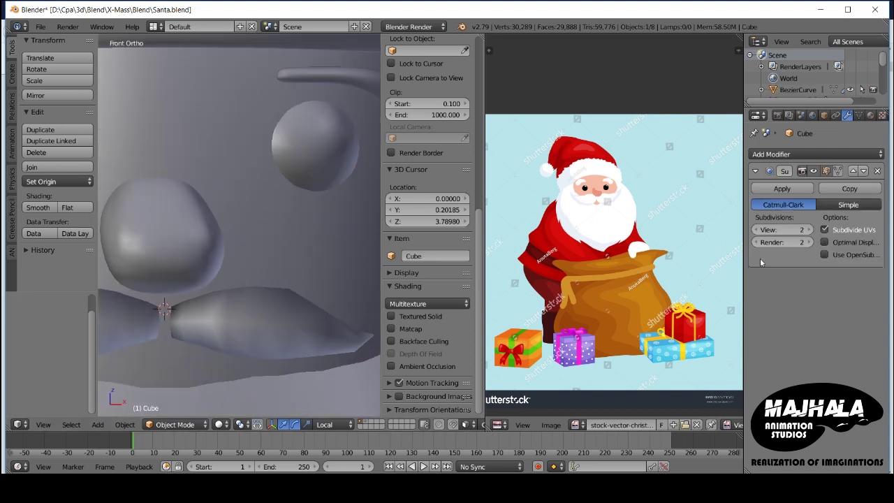
{"action": "left_click", "coordinate": [808, 153]}
{"action": "left_click", "coordinate": [693, 325]}
{"action": "scroll", "coordinate": [377, 282], "scroll_direction": "down", "scroll_amount": 3}
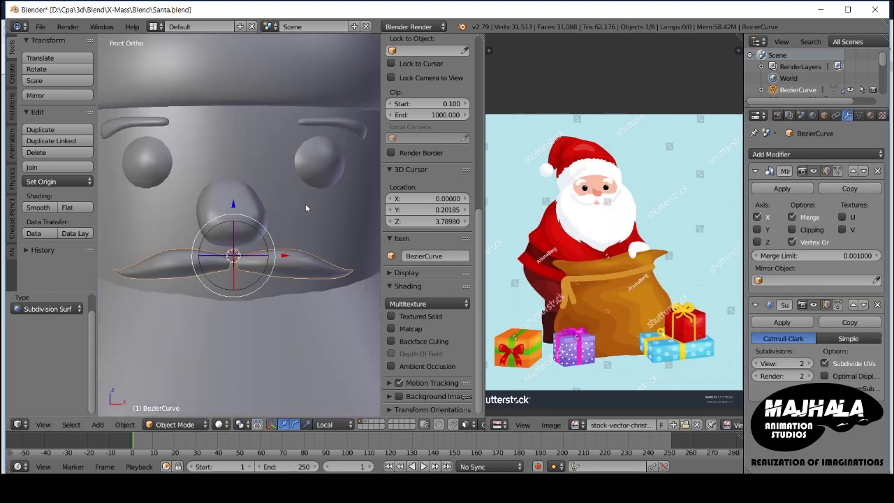
{"action": "middle_click_drag", "start_coordinate": [305, 203], "coordinate": [345, 159], "text": "shift"}
Step: Select the whole mustache mesh and fatten it with Alt+S
{"action": "key", "text": "Tab"}
{"action": "scroll", "coordinate": [330, 229], "scroll_direction": "up", "scroll_amount": 2}
{"action": "key", "text": "a"}
{"action": "key", "text": "Tab"}
{"action": "key", "text": "Tab"}
{"action": "key", "text": "Tab"}
{"action": "key", "text": "Tab"}
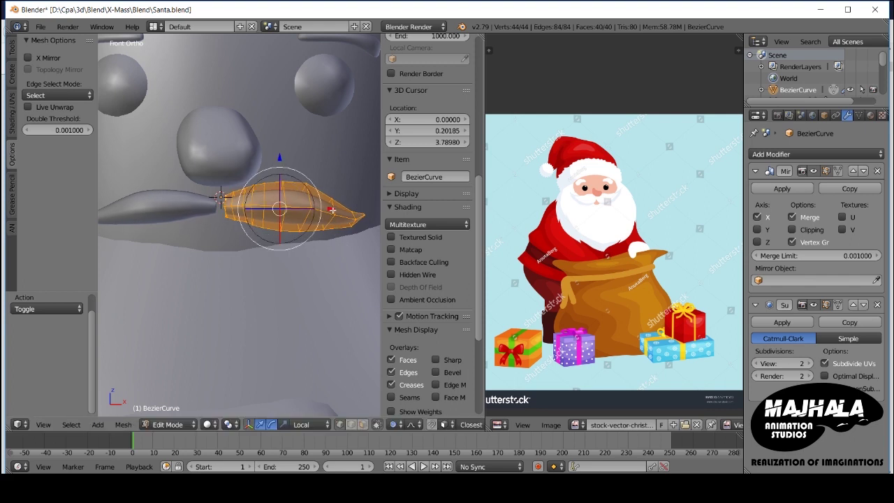
{"action": "key", "text": "alt+s"}
{"action": "left_click", "coordinate": [109, 287]}
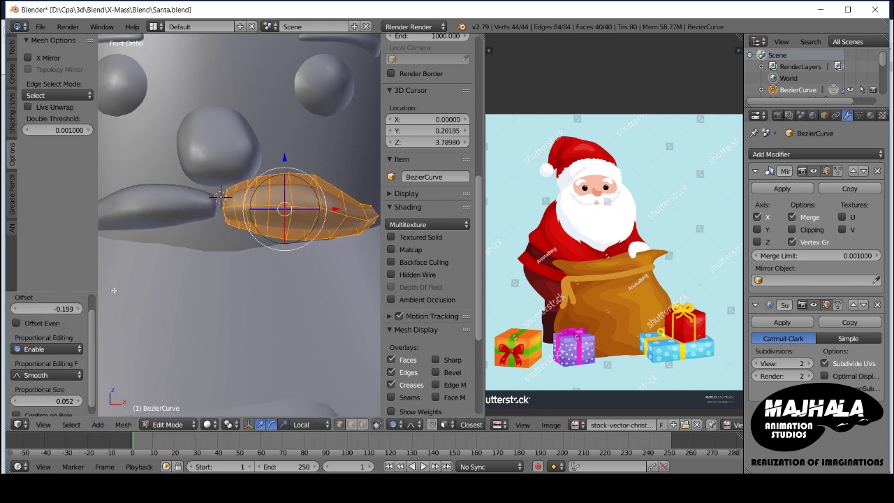
{"action": "scroll", "coordinate": [289, 176], "scroll_direction": "up", "scroll_amount": 2}
{"action": "scroll", "coordinate": [227, 175], "scroll_direction": "up", "scroll_amount": 2}
Step: Nudge one vertical edge loop of the mustache slightly, using wireframe view
{"action": "right_click", "coordinate": [224, 168], "text": "alt"}
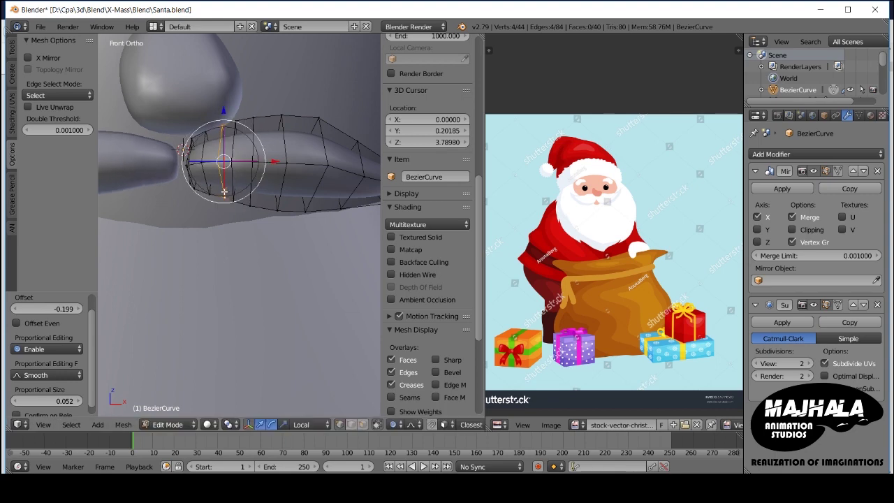
{"action": "key", "text": "z"}
{"action": "scroll", "coordinate": [225, 182], "scroll_direction": "up", "scroll_amount": 2}
{"action": "key", "text": "g"}
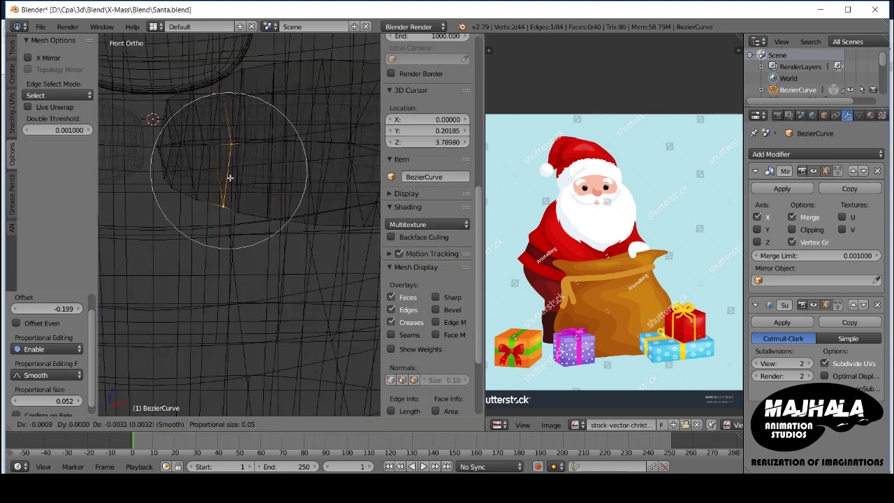
{"action": "left_click", "coordinate": [225, 182]}
{"action": "key", "text": "z"}
Step: Move an underside edge and nearby vertices of the mustache with soft falloff
{"action": "key", "text": "z"}
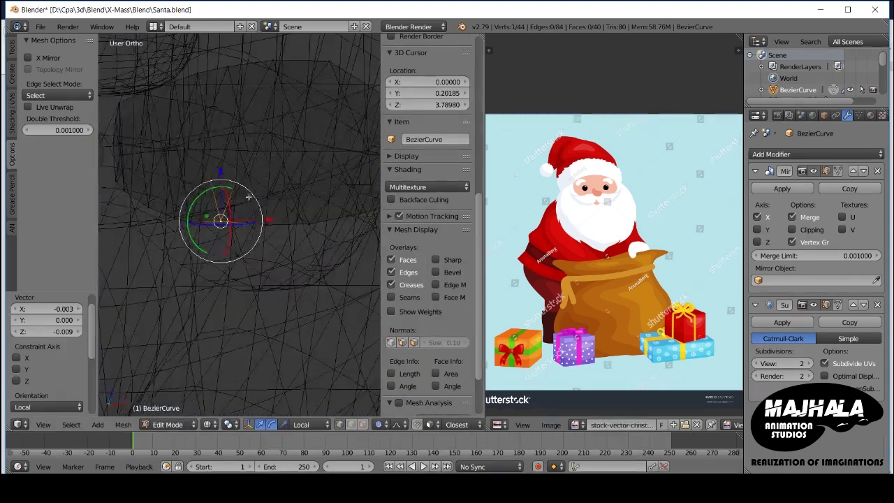
{"action": "right_click", "coordinate": [216, 188]}
{"action": "key", "text": "z"}
{"action": "key", "text": "g"}
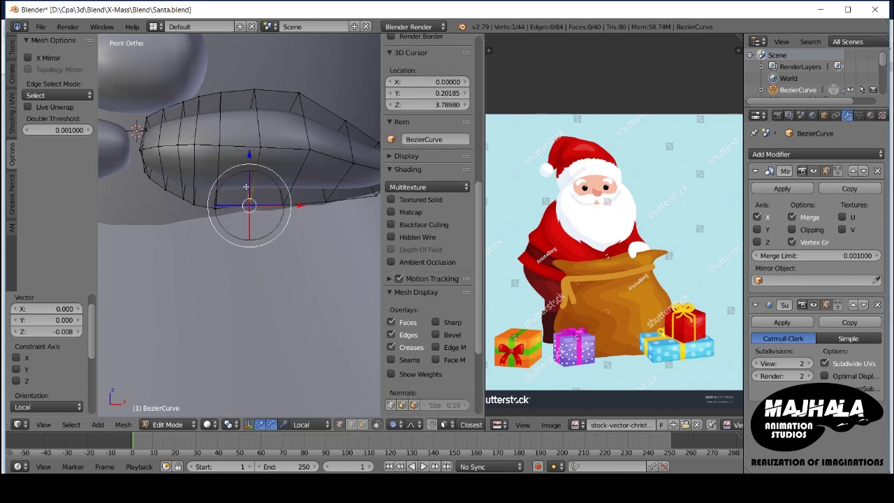
{"action": "key", "text": "z"}
{"action": "scroll", "coordinate": [238, 174], "scroll_direction": "down", "scroll_amount": 2}
{"action": "right_click", "coordinate": [260, 166], "text": "shift"}
{"action": "key", "text": "z"}
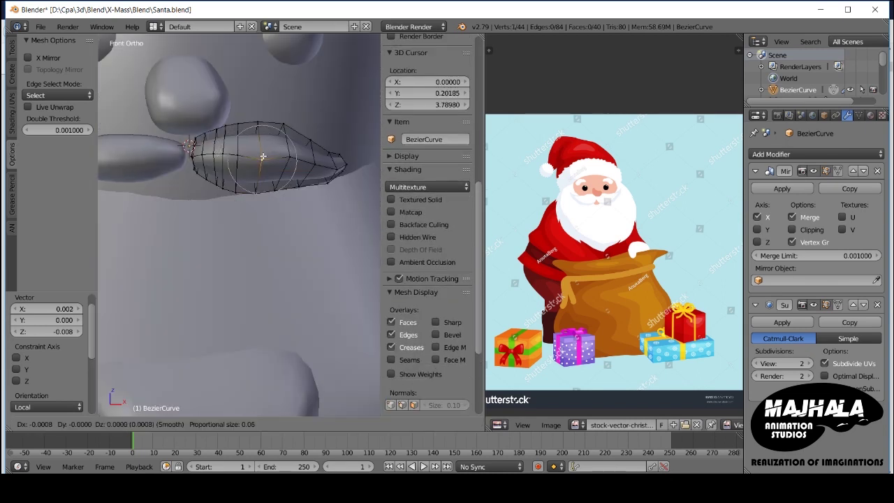
{"action": "left_click", "coordinate": [261, 177]}
Step: Reshape the lower-edge vertex and tighten the mustache tip vertices
{"action": "scroll", "coordinate": [264, 179], "scroll_direction": "down", "scroll_amount": 2}
{"action": "scroll", "coordinate": [268, 181], "scroll_direction": "up", "scroll_amount": 3}
{"action": "right_click", "coordinate": [269, 181]}
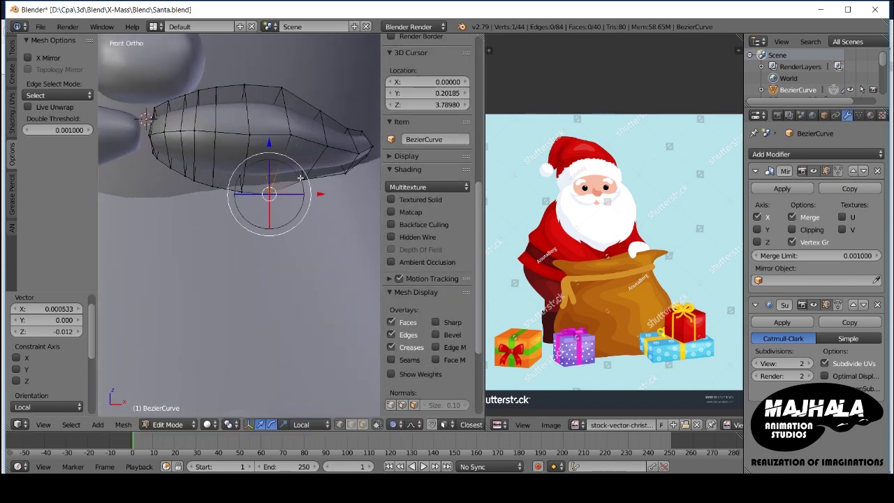
{"action": "left_click", "coordinate": [302, 183]}
{"action": "middle_click_drag", "start_coordinate": [301, 183], "coordinate": [259, 227], "text": "shift"}
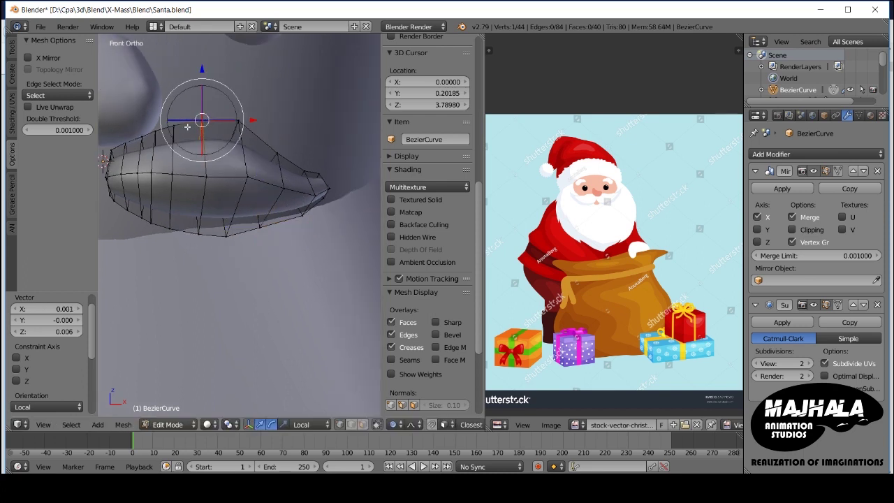
{"action": "left_click", "coordinate": [180, 119]}
{"action": "middle_click_drag", "start_coordinate": [180, 119], "coordinate": [326, 210]}
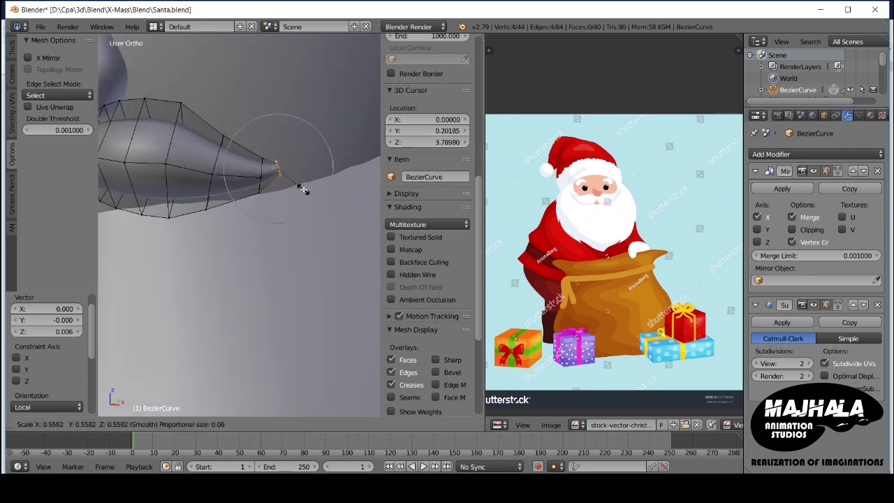
{"action": "key", "text": "g"}
{"action": "key", "text": "g"}
{"action": "left_click", "coordinate": [296, 200]}
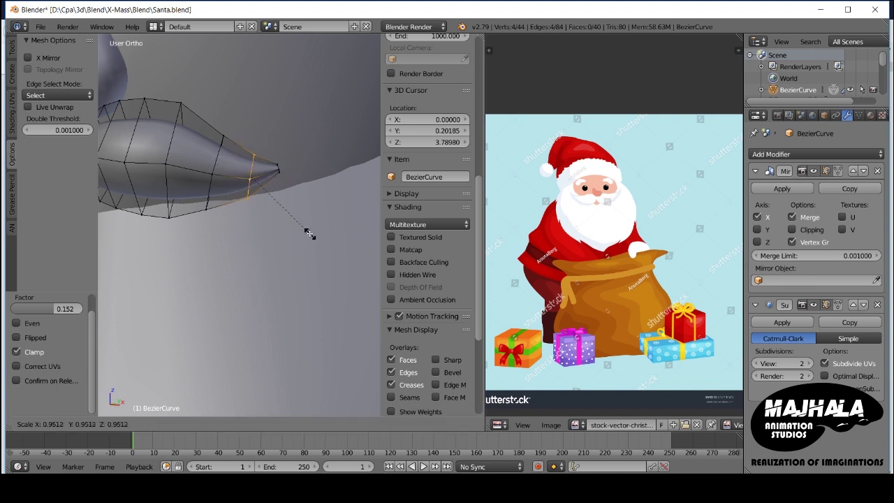
{"action": "left_click", "coordinate": [311, 235]}
Step: In front view, adjust vertices at the mustache's inner end and upper edge, then exit Edit Mode
{"action": "key", "text": "KP_1"}
{"action": "scroll", "coordinate": [280, 189], "scroll_direction": "up", "scroll_amount": 4}
{"action": "right_click", "coordinate": [284, 166]}
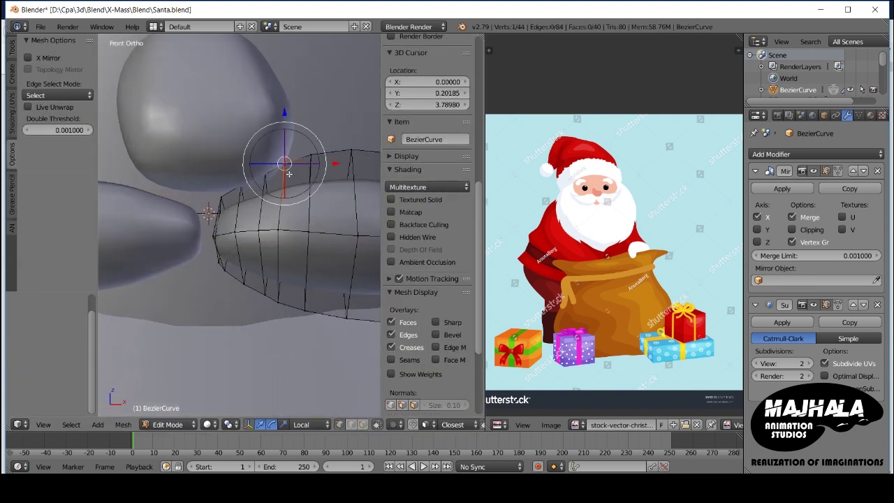
{"action": "left_click", "coordinate": [283, 162]}
{"action": "right_click", "coordinate": [243, 187]}
{"action": "key", "text": "g"}
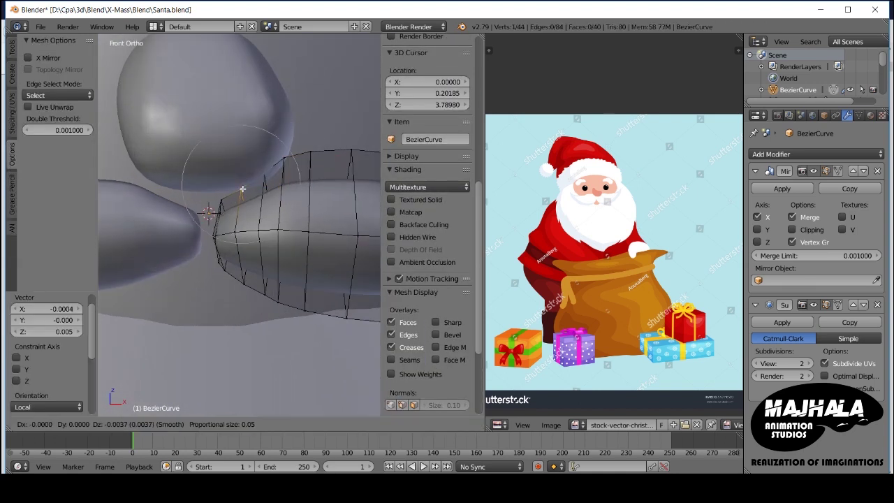
{"action": "scroll", "coordinate": [208, 213], "scroll_direction": "down", "scroll_amount": 2}
{"action": "key", "text": "Tab"}
{"action": "scroll", "coordinate": [213, 223], "scroll_direction": "up", "scroll_amount": 2}
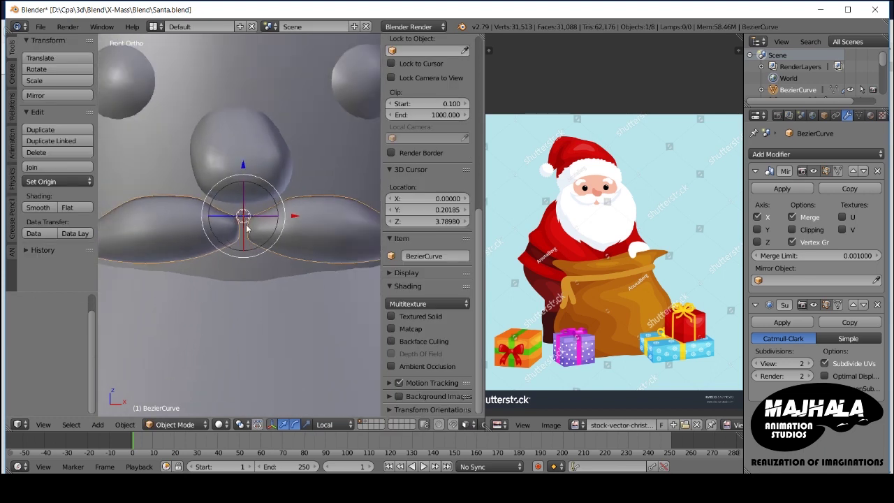
{"action": "scroll", "coordinate": [217, 234], "scroll_direction": "down", "scroll_amount": 2, "text": "shift"}
{"action": "right_click", "coordinate": [201, 282]}
Step: Add one loop cut across the Cube.002 beard and nudge it -0.010 along Y
{"action": "key", "text": "Tab"}
{"action": "scroll", "coordinate": [244, 230], "scroll_direction": "down", "scroll_amount": 3}
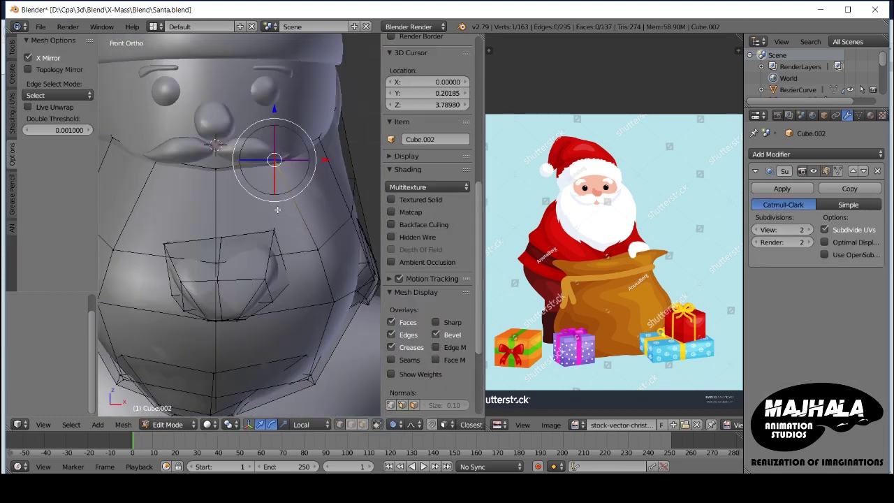
{"action": "left_click", "coordinate": [252, 165]}
{"action": "scroll", "coordinate": [253, 166], "scroll_direction": "down", "scroll_amount": 2}
{"action": "scroll", "coordinate": [255, 150], "scroll_direction": "up", "scroll_amount": 3}
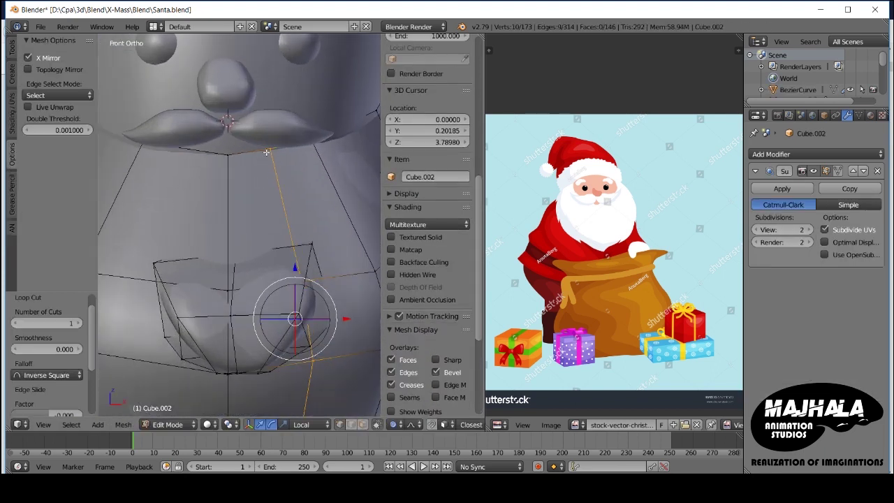
{"action": "scroll", "coordinate": [256, 142], "scroll_direction": "up", "scroll_amount": 2}
{"action": "left_click", "coordinate": [262, 146]}
{"action": "middle_click_drag", "start_coordinate": [261, 147], "coordinate": [291, 180]}
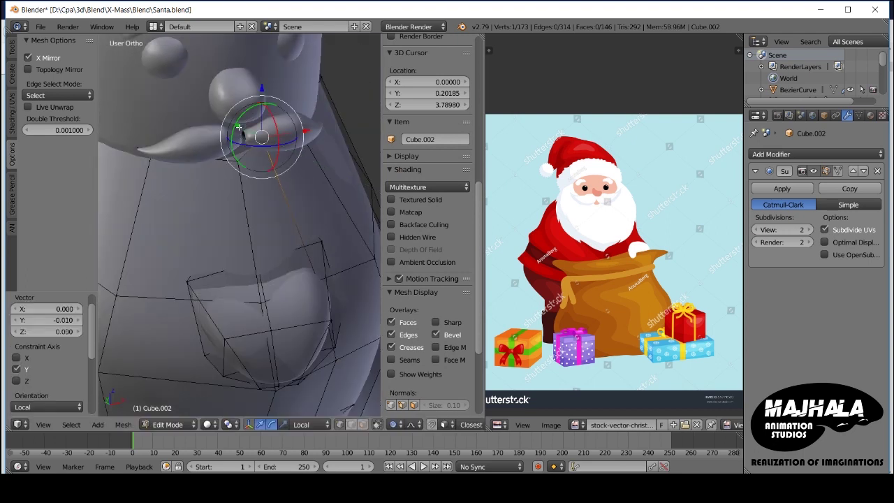
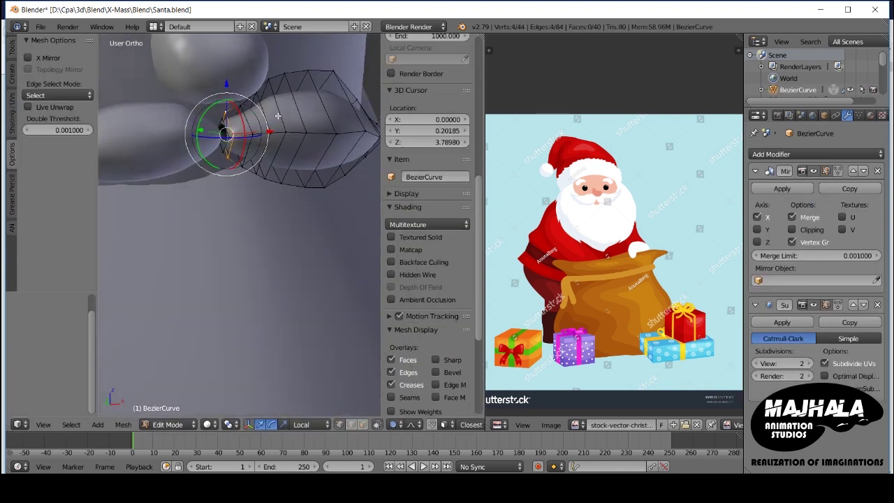
Step: Merge the mustache tip vertices At Center into a single point, checking from the front view
{"action": "scroll", "coordinate": [277, 116], "scroll_direction": "up", "scroll_amount": 2}
{"action": "left_click", "coordinate": [224, 157]}
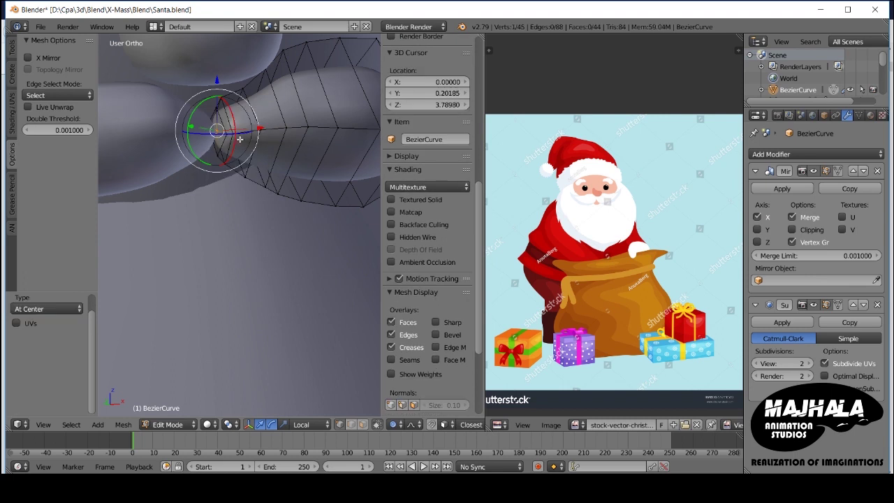
{"action": "left_click", "coordinate": [266, 132]}
{"action": "key", "text": "KP_1"}
{"action": "scroll", "coordinate": [259, 139], "scroll_direction": "down", "scroll_amount": 3}
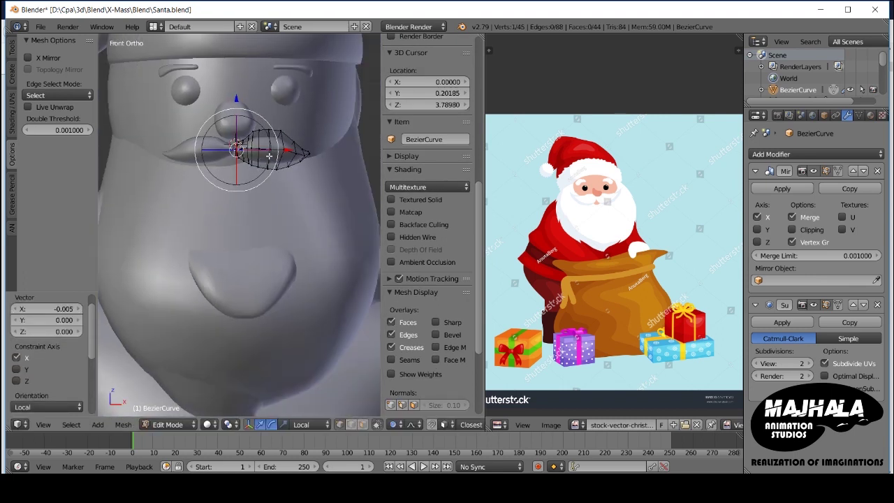
{"action": "scroll", "coordinate": [251, 148], "scroll_direction": "up", "scroll_amount": 4}
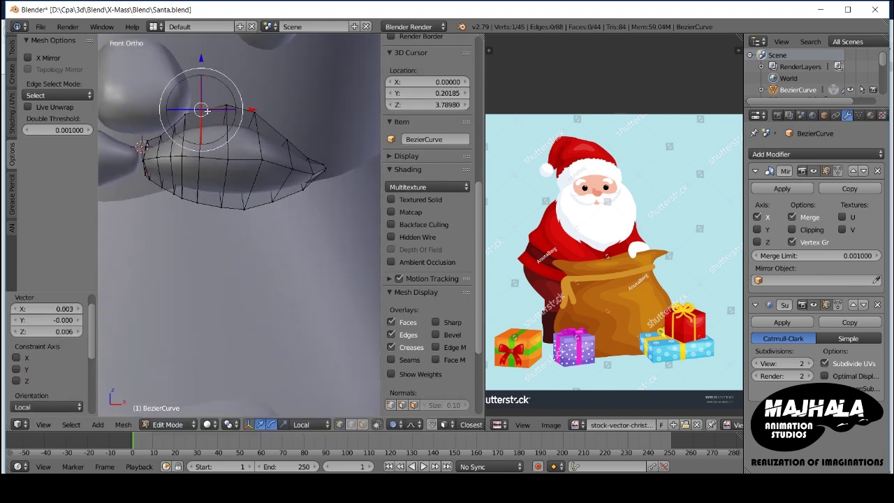
{"action": "key", "text": "Tab"}
{"action": "scroll", "coordinate": [246, 116], "scroll_direction": "down", "scroll_amount": 3}
{"action": "scroll", "coordinate": [246, 116], "scroll_direction": "down", "scroll_amount": 2}
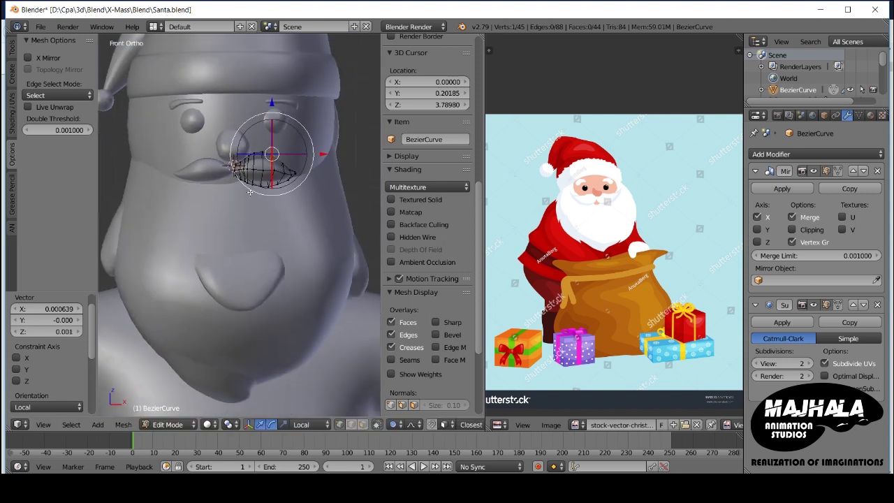
Step: Add a vertical edge loop to the beard mesh (Cube.002) with Ctrl+R
{"action": "right_click", "coordinate": [189, 233]}
{"action": "key", "text": "Tab"}
{"action": "key", "text": "ctrl+r"}
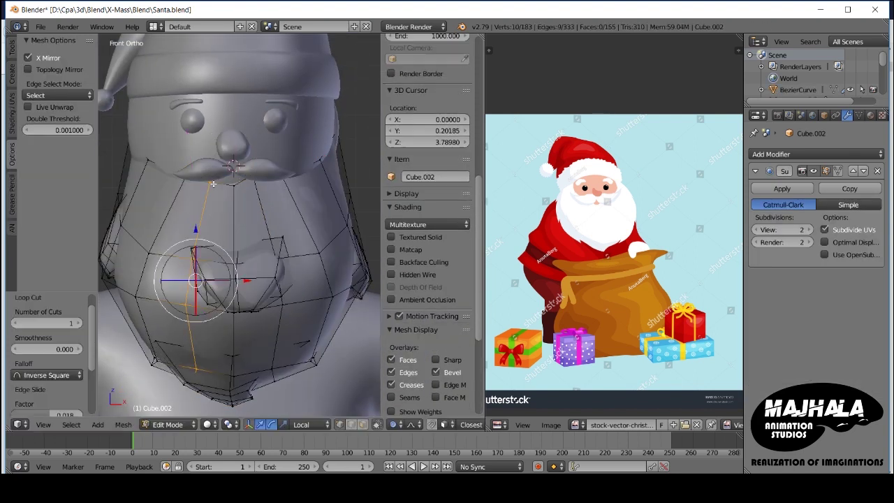
{"action": "left_click", "coordinate": [213, 184]}
Step: Move the beard vertex up under the mustache, then adjust its depth along Y
{"action": "right_click", "coordinate": [213, 184]}
{"action": "scroll", "coordinate": [209, 178], "scroll_direction": "up", "scroll_amount": 3}
{"action": "key", "text": "g"}
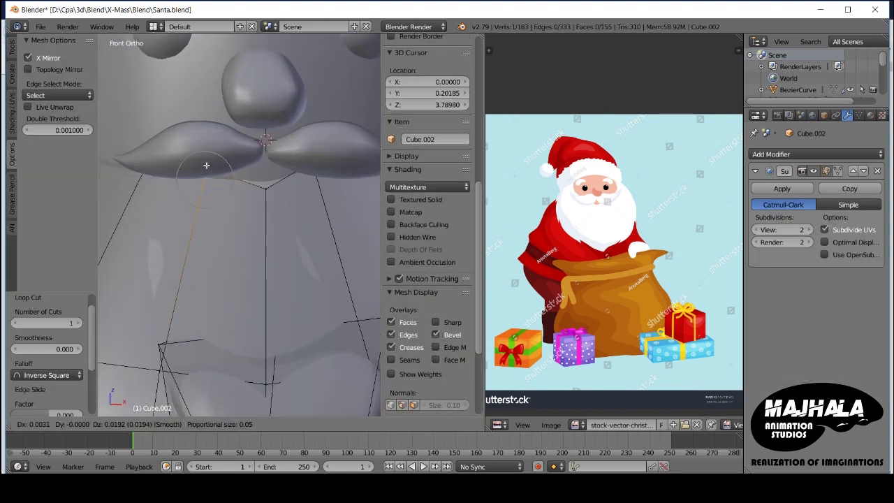
{"action": "left_click", "coordinate": [206, 166]}
{"action": "key", "text": "g"}
{"action": "left_click", "coordinate": [211, 163]}
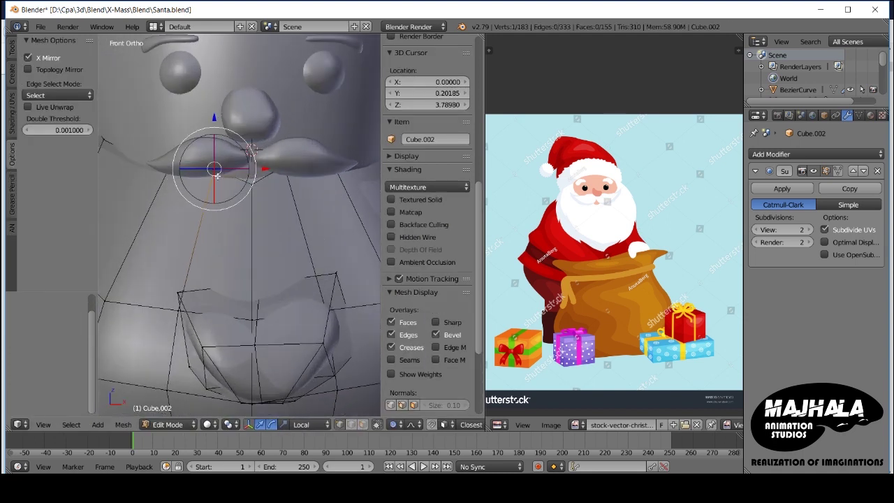
{"action": "left_click", "coordinate": [217, 167]}
{"action": "key", "text": "g"}
{"action": "key", "text": "y"}
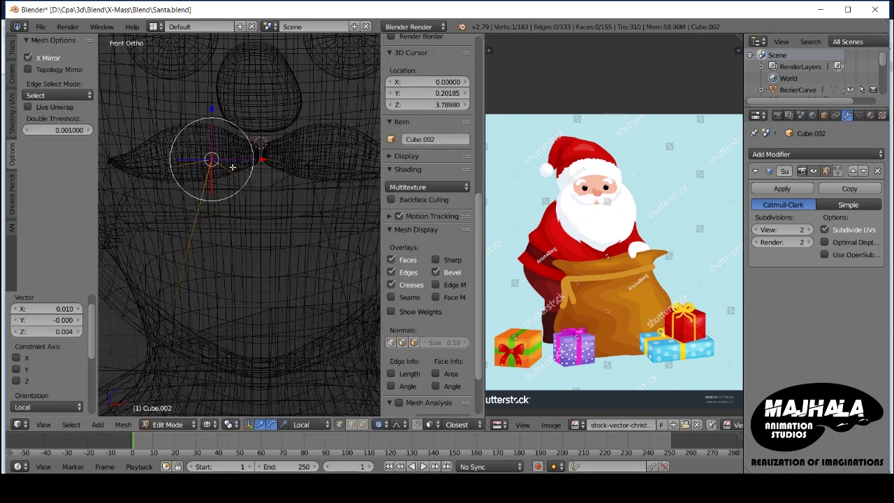
{"action": "left_click", "coordinate": [245, 178]}
{"action": "scroll", "coordinate": [251, 181], "scroll_direction": "up", "scroll_amount": 2}
{"action": "key", "text": "Tab"}
{"action": "scroll", "coordinate": [257, 195], "scroll_direction": "down", "scroll_amount": 4}
Step: Nudge the whole mustache slightly front-to-back along Y
{"action": "mouse_move", "coordinate": [257, 205]}
{"action": "middle_mouse_down"}
{"action": "mouse_move", "coordinate": [319, 210]}
{"action": "mouse_move", "coordinate": [174, 214]}
{"action": "mouse_move", "coordinate": [249, 226]}
{"action": "middle_mouse_up"}
{"action": "scroll", "coordinate": [249, 227], "scroll_direction": "up", "scroll_amount": 3}
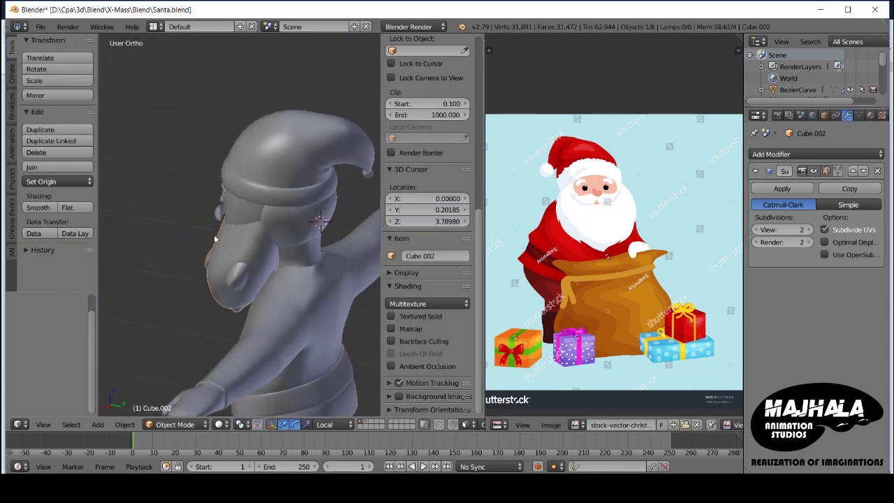
{"action": "scroll", "coordinate": [265, 237], "scroll_direction": "up", "scroll_amount": 3}
{"action": "middle_click_drag", "start_coordinate": [280, 253], "coordinate": [224, 219]}
{"action": "right_click", "coordinate": [224, 174]}
{"action": "key", "text": "Tab"}
{"action": "middle_click_drag", "start_coordinate": [224, 175], "coordinate": [248, 149]}
{"action": "key", "text": "a"}
{"action": "key", "text": "g"}
{"action": "key", "text": "y"}
{"action": "left_click", "coordinate": [238, 155]}
Step: Merge the other mustache tip's vertices At Center into a point
{"action": "scroll", "coordinate": [247, 149], "scroll_direction": "up", "scroll_amount": 2}
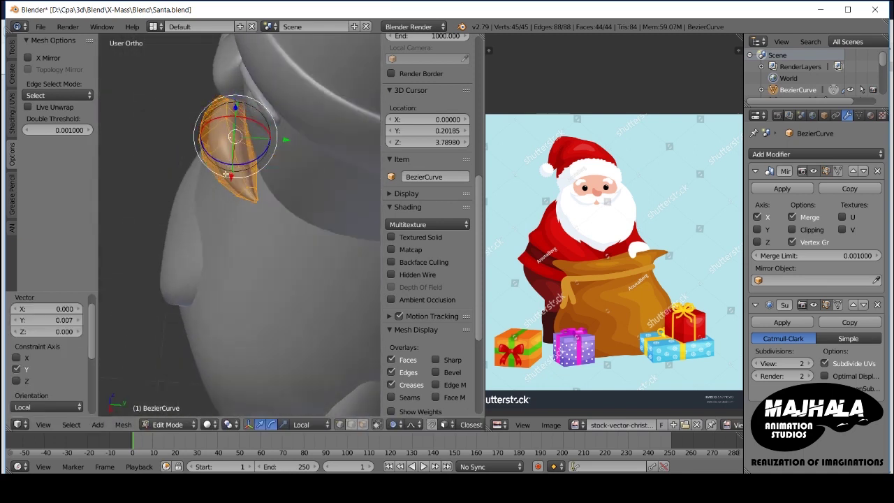
{"action": "scroll", "coordinate": [266, 175], "scroll_direction": "up", "scroll_amount": 4}
{"action": "right_click", "coordinate": [289, 198]}
{"action": "key", "text": "alt+m"}
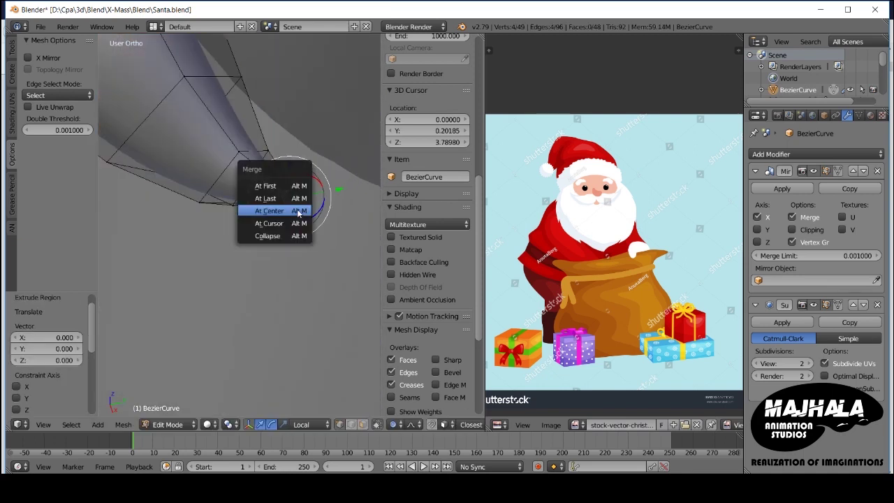
{"action": "left_click", "coordinate": [286, 205]}
{"action": "key", "text": "g"}
{"action": "key", "text": "KP_1"}
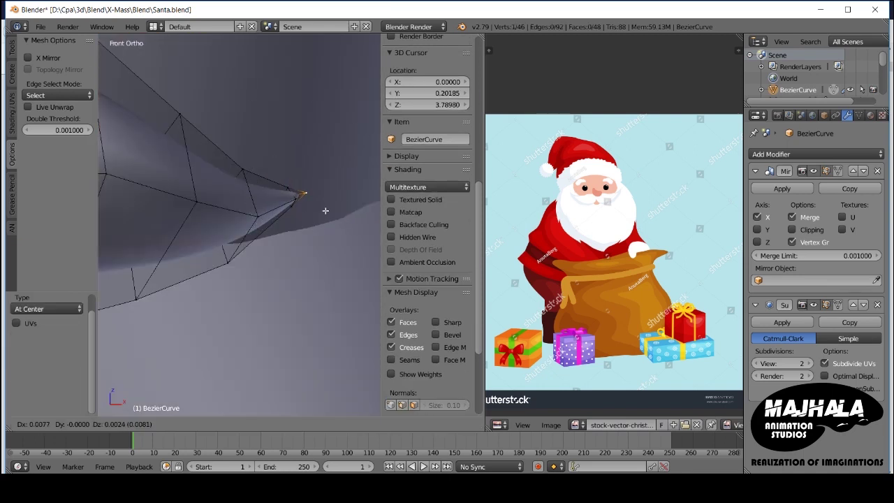
{"action": "key", "text": "Tab"}
{"action": "scroll", "coordinate": [325, 210], "scroll_direction": "down", "scroll_amount": 2}
{"action": "scroll", "coordinate": [279, 200], "scroll_direction": "down", "scroll_amount": 3}
Step: Scale the eyebrow Plane along Z to make it flatter
{"action": "scroll", "coordinate": [209, 175], "scroll_direction": "up", "scroll_amount": 2}
{"action": "right_click", "coordinate": [257, 151]}
{"action": "key", "text": "Tab"}
{"action": "scroll", "coordinate": [247, 181], "scroll_direction": "up", "scroll_amount": 3}
{"action": "key", "text": "s"}
{"action": "key", "text": "z"}
{"action": "left_click", "coordinate": [251, 210]}
{"action": "scroll", "coordinate": [251, 210], "scroll_direction": "down", "scroll_amount": 3}
{"action": "key", "text": "z"}
{"action": "middle_click_drag", "start_coordinate": [260, 230], "coordinate": [266, 226]}
{"action": "key", "text": "KP_1"}
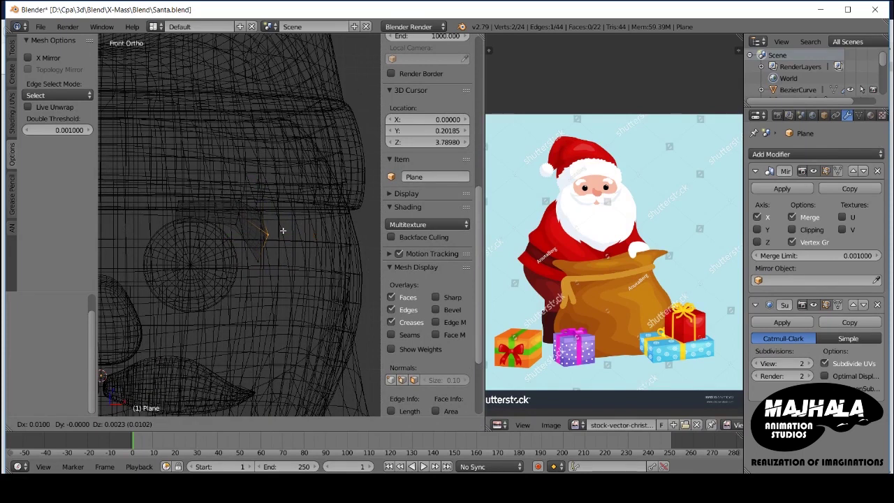
{"action": "key", "text": "a"}
{"action": "key", "text": "a"}
Step: Reposition selected eyebrow vertices to curve the eyebrow's shape
{"action": "key", "text": "Tab"}
{"action": "key", "text": "z"}
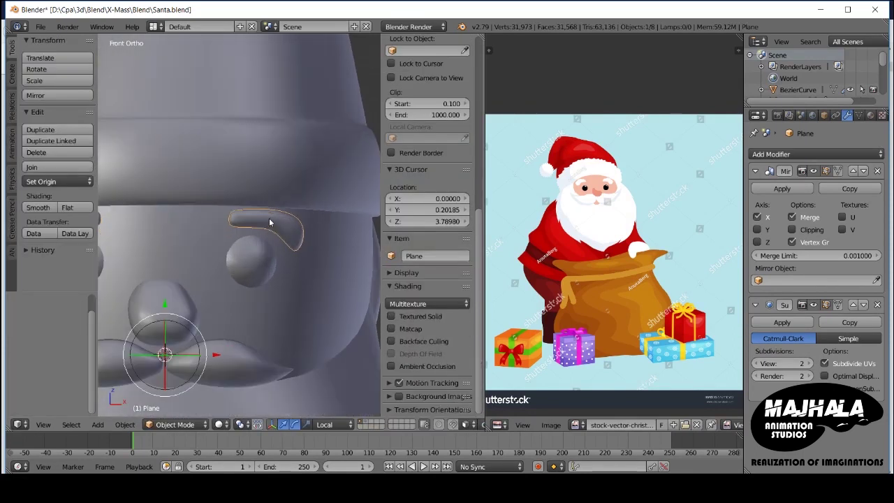
{"action": "key", "text": "Tab"}
{"action": "scroll", "coordinate": [269, 228], "scroll_direction": "up", "scroll_amount": 3}
{"action": "key", "text": "a"}
{"action": "right_click", "coordinate": [279, 195]}
{"action": "key", "text": "g"}
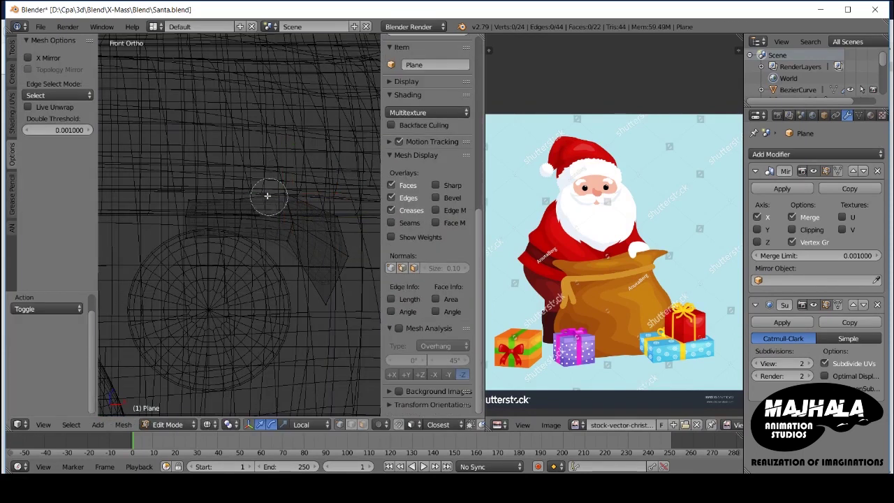
{"action": "left_click", "coordinate": [253, 193]}
{"action": "key", "text": "Tab"}
{"action": "key", "text": "z"}
{"action": "scroll", "coordinate": [259, 192], "scroll_direction": "down", "scroll_amount": 3}
{"action": "scroll", "coordinate": [259, 192], "scroll_direction": "down", "scroll_amount": 2}
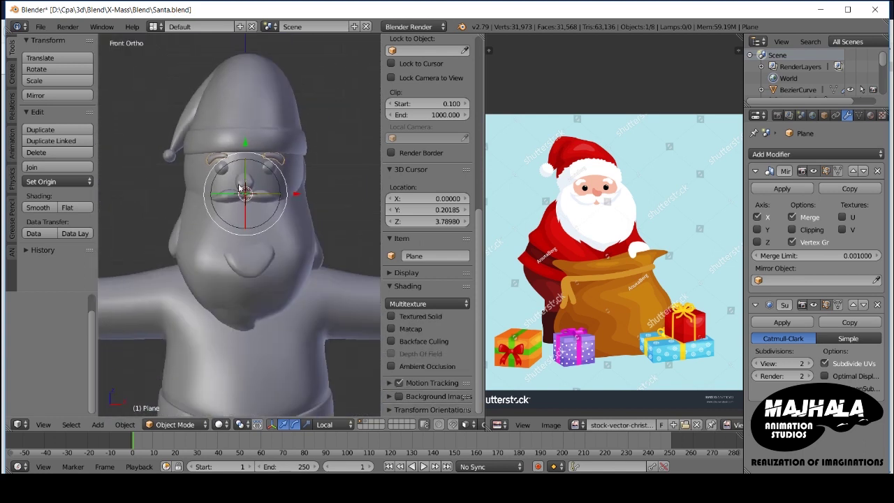
Step: Select the Santa body Cube and enter Edit Mode on it
{"action": "middle_click_drag", "start_coordinate": [259, 192], "coordinate": [247, 208]}
{"action": "scroll", "coordinate": [247, 208], "scroll_direction": "up", "scroll_amount": 3}
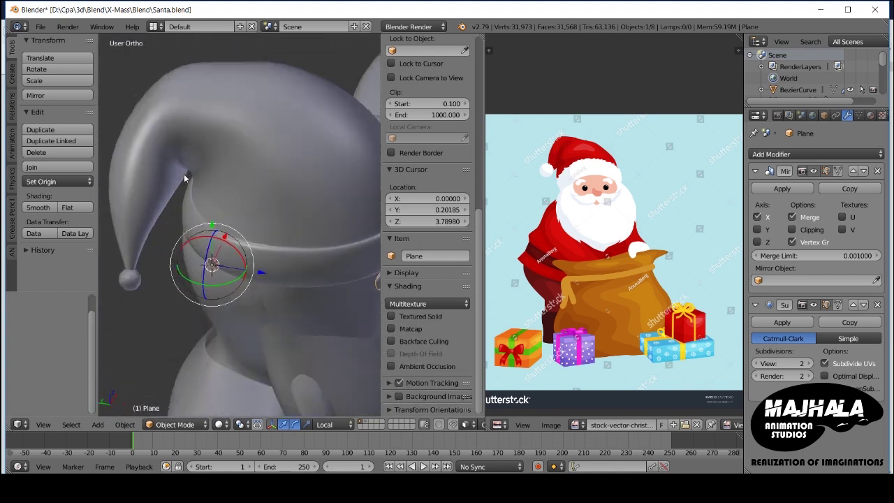
{"action": "key", "text": "KP_1"}
{"action": "scroll", "coordinate": [247, 208], "scroll_direction": "down", "scroll_amount": 4}
{"action": "scroll", "coordinate": [243, 211], "scroll_direction": "up", "scroll_amount": 2}
{"action": "right_click", "coordinate": [243, 211]}
{"action": "key", "text": "Tab"}
{"action": "middle_click_drag", "start_coordinate": [243, 211], "coordinate": [257, 196], "text": "shift"}
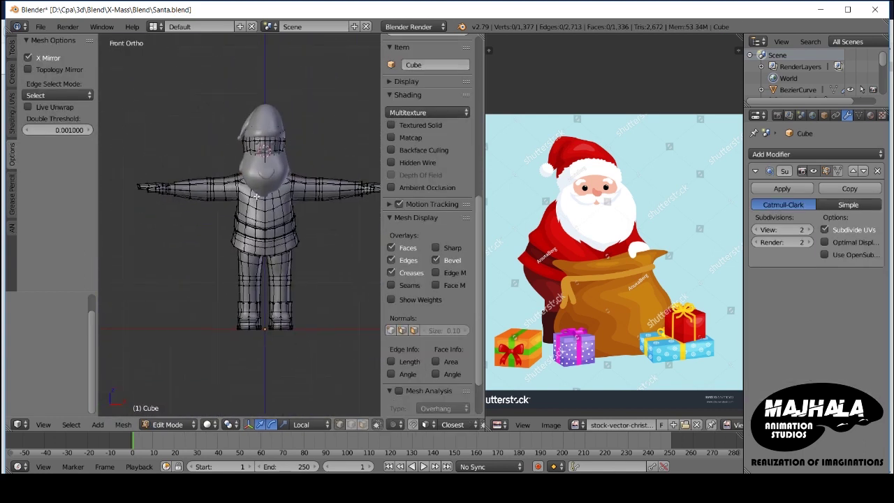
Step: Box-select and delete the left half of the body mesh's vertices
{"action": "key", "text": "z"}
{"action": "key", "text": "a"}
{"action": "key", "text": "a"}
{"action": "key", "text": "b"}
{"action": "left_click_drag", "start_coordinate": [124, 94], "coordinate": [264, 394]}
{"action": "scroll", "coordinate": [223, 220], "scroll_direction": "up", "scroll_amount": 4}
{"action": "scroll", "coordinate": [223, 219], "scroll_direction": "up", "scroll_amount": 3}
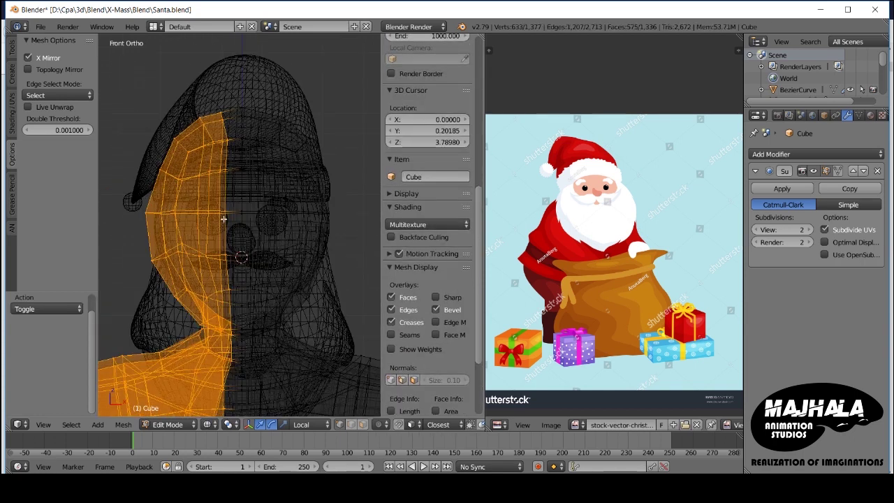
{"action": "key", "text": "x"}
{"action": "left_click", "coordinate": [213, 149]}
{"action": "key", "text": "z"}
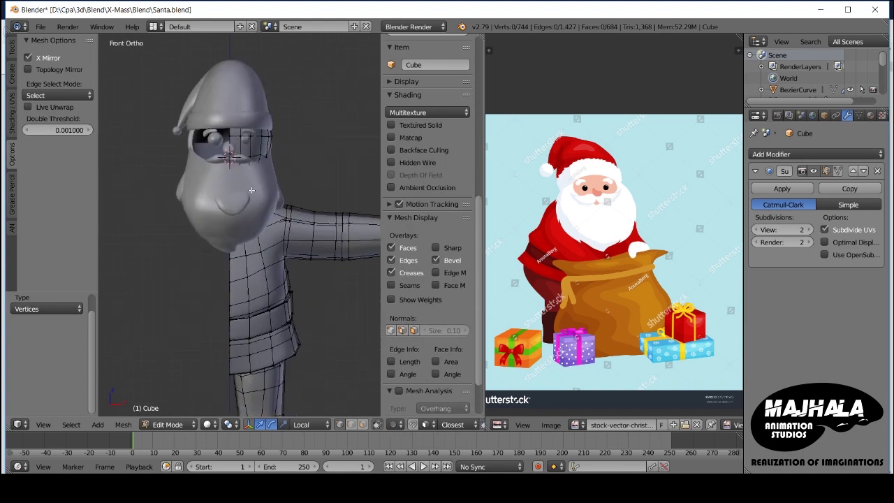
{"action": "key", "text": "Tab"}
Step: Add a Mirror modifier to the body and move it above Subdivision Surface
{"action": "left_click", "coordinate": [826, 154]}
{"action": "left_click", "coordinate": [665, 268]}
{"action": "left_click", "coordinate": [852, 304]}
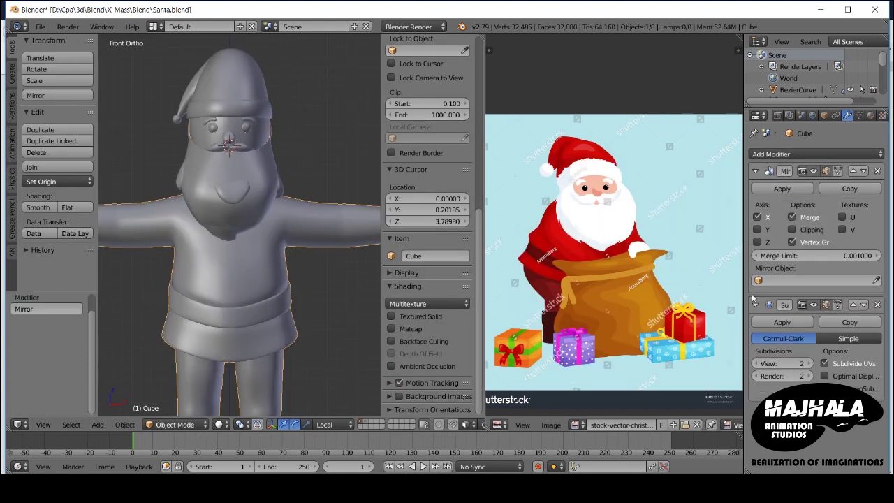
{"action": "scroll", "coordinate": [266, 271], "scroll_direction": "down", "scroll_amount": 3}
{"action": "key", "text": "a"}
{"action": "scroll", "coordinate": [266, 266], "scroll_direction": "up", "scroll_amount": 4}
{"action": "scroll", "coordinate": [220, 247], "scroll_direction": "down", "scroll_amount": 5}
{"action": "mouse_move", "coordinate": [246, 282]}
{"action": "middle_mouse_down"}
{"action": "mouse_move", "coordinate": [253, 289]}
{"action": "mouse_move", "coordinate": [246, 253]}
{"action": "middle_mouse_up"}
{"action": "key", "text": "KP_1"}
{"action": "scroll", "coordinate": [228, 253], "scroll_direction": "up", "scroll_amount": 3}
{"action": "scroll", "coordinate": [265, 241], "scroll_direction": "up", "scroll_amount": 3}
Step: Widen the upper leg edge loop below the coat to 1.106 scale
{"action": "key", "text": "Tab"}
{"action": "key", "text": "z"}
{"action": "scroll", "coordinate": [265, 241], "scroll_direction": "up", "scroll_amount": 2}
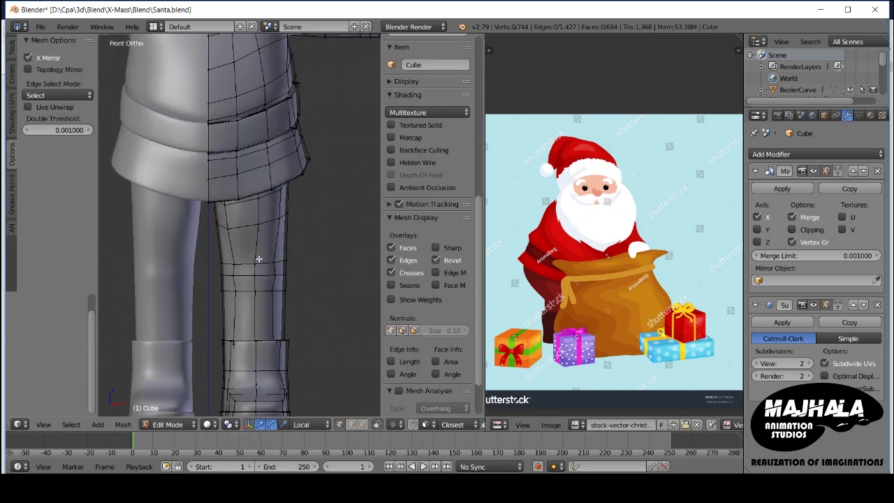
{"action": "right_click", "coordinate": [227, 254], "text": "alt"}
{"action": "middle_click_drag", "start_coordinate": [239, 250], "coordinate": [298, 294], "text": "shift"}
{"action": "key", "text": "s"}
{"action": "left_click", "coordinate": [236, 204]}
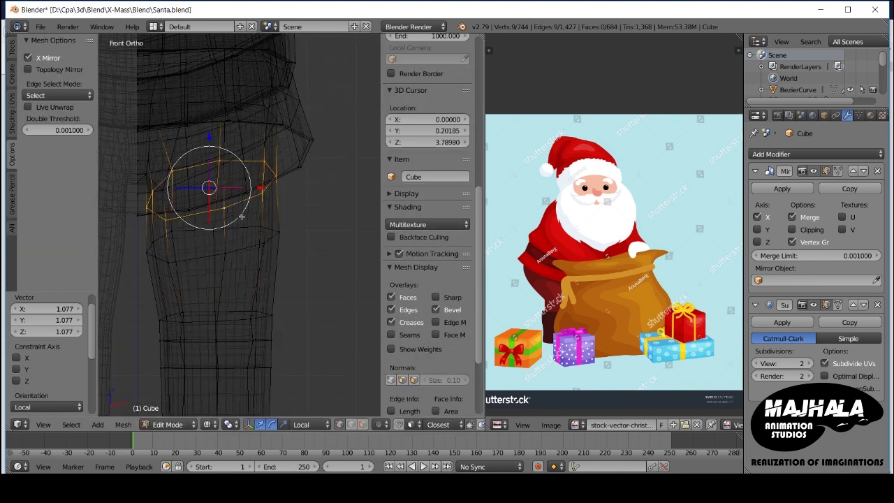
{"action": "left_click", "coordinate": [323, 270]}
{"action": "key", "text": "z"}
Step: From the side view, stretch the leg loop front-to-back along Y
{"action": "mouse_move", "coordinate": [323, 270]}
{"action": "middle_mouse_down"}
{"action": "mouse_move", "coordinate": [209, 238]}
{"action": "mouse_move", "coordinate": [179, 194]}
{"action": "middle_mouse_up"}
{"action": "key", "text": "KP_3"}
{"action": "key", "text": "KP_3"}
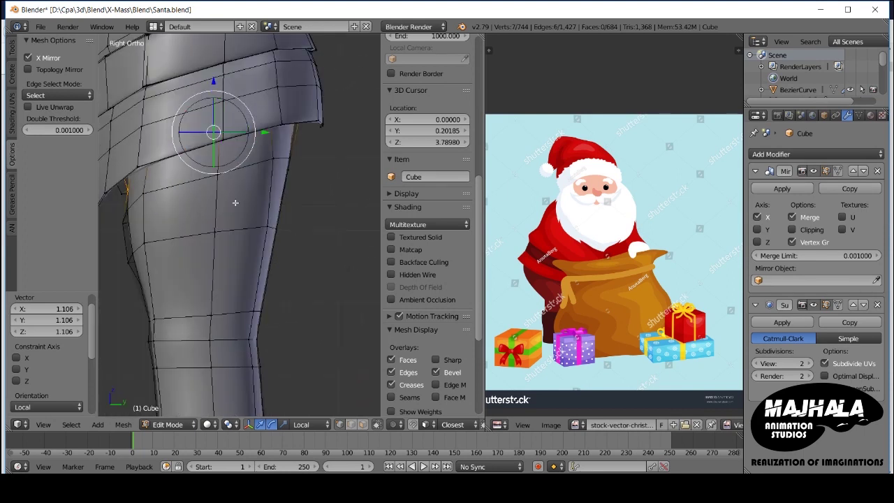
{"action": "key", "text": "z"}
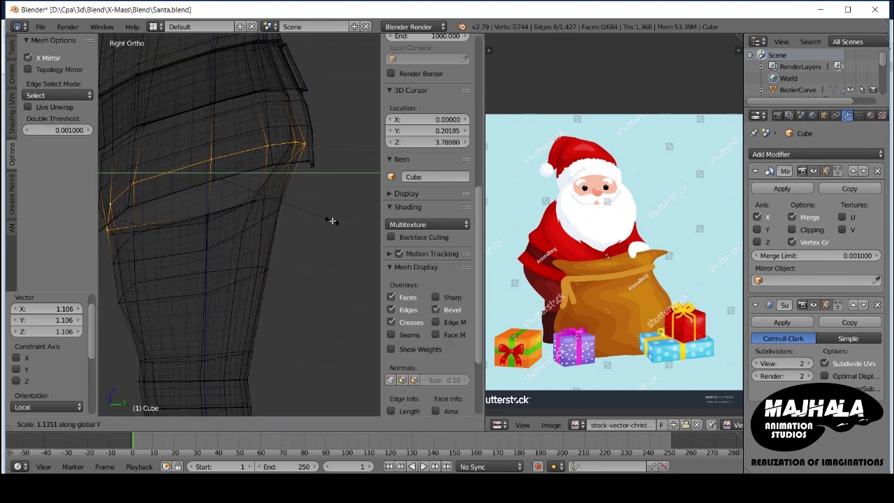
{"action": "left_click", "coordinate": [334, 221]}
{"action": "scroll", "coordinate": [309, 227], "scroll_direction": "down", "scroll_amount": 2}
{"action": "middle_click_drag", "start_coordinate": [296, 226], "coordinate": [213, 254]}
{"action": "key", "text": "KP_1"}
{"action": "key", "text": "z"}
{"action": "key", "text": "Tab"}
Step: Inspect the finished figure from several angles, hiding the sidebar for more room
{"action": "scroll", "coordinate": [245, 259], "scroll_direction": "up", "scroll_amount": 2}
{"action": "middle_click_drag", "start_coordinate": [233, 269], "coordinate": [259, 275]}
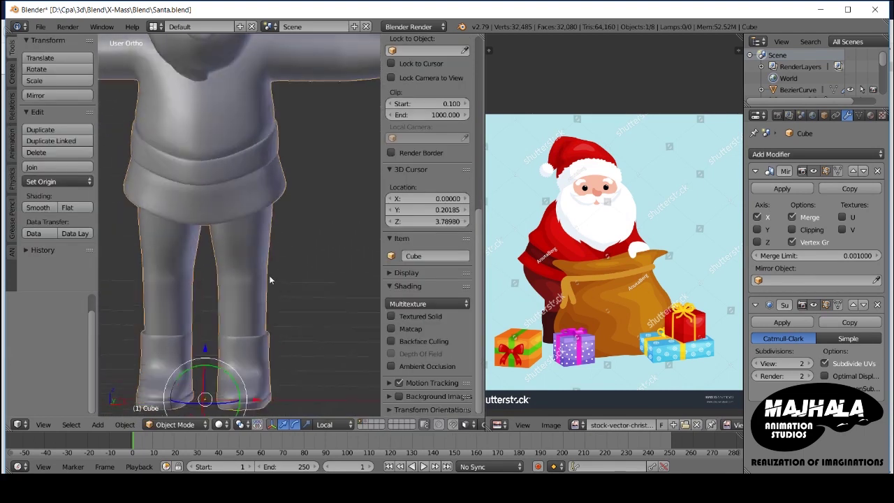
{"action": "scroll", "coordinate": [266, 263], "scroll_direction": "down", "scroll_amount": 3}
{"action": "scroll", "coordinate": [223, 233], "scroll_direction": "up", "scroll_amount": 2}
{"action": "key", "text": "Tab"}
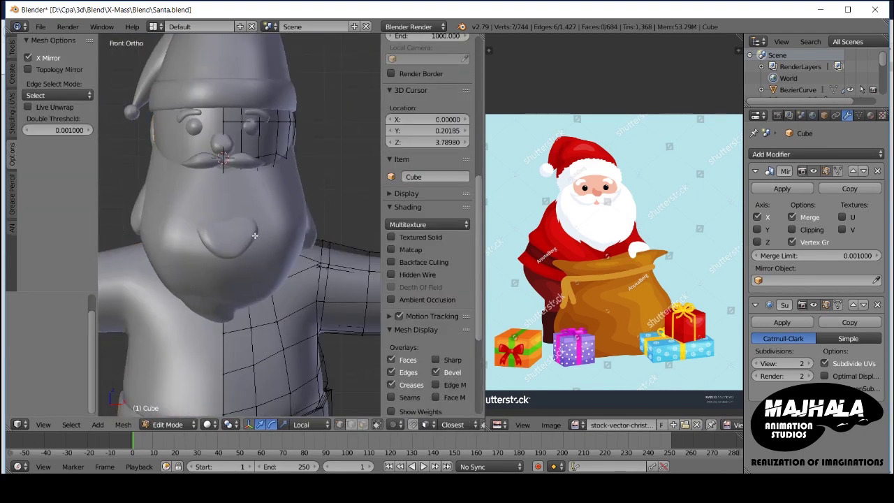
{"action": "key", "text": "Tab"}
{"action": "right_click", "coordinate": [233, 205]}
{"action": "scroll", "coordinate": [284, 171], "scroll_direction": "down", "scroll_amount": 2}
{"action": "scroll", "coordinate": [285, 171], "scroll_direction": "down", "scroll_amount": 2}
{"action": "key", "text": "a"}
{"action": "key", "text": "n"}
{"action": "middle_click_drag", "start_coordinate": [315, 197], "coordinate": [117, 230]}
{"action": "key", "text": "KP_1"}
{"action": "scroll", "coordinate": [321, 224], "scroll_direction": "up", "scroll_amount": 3}
{"action": "scroll", "coordinate": [321, 213], "scroll_direction": "down", "scroll_amount": 3}
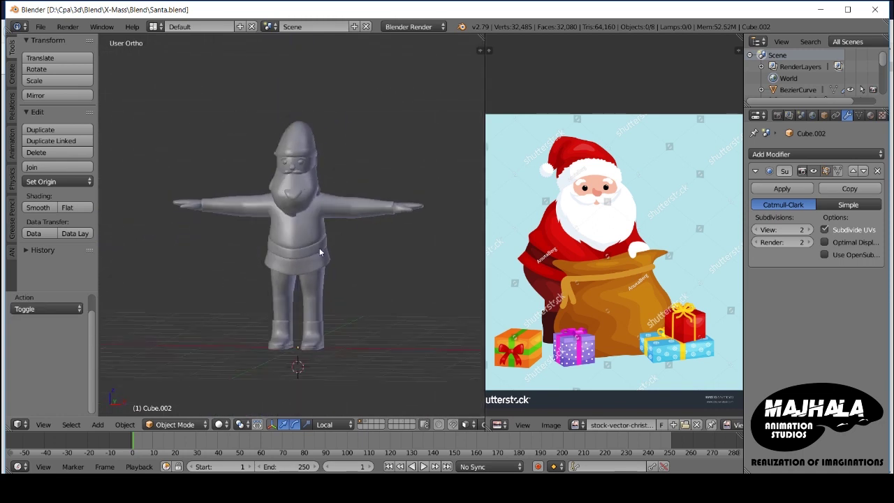
Step: Remove the side-view reference image and merge its area into the 3D view
{"action": "scroll", "coordinate": [325, 215], "scroll_direction": "up", "scroll_amount": 2}
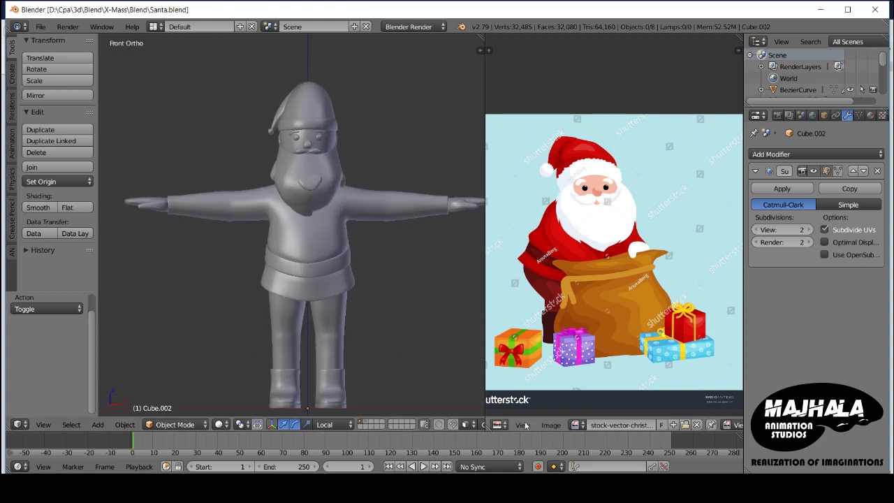
{"action": "left_click", "coordinate": [677, 425]}
{"action": "left_click_drag", "start_coordinate": [482, 34], "coordinate": [601, 259]}
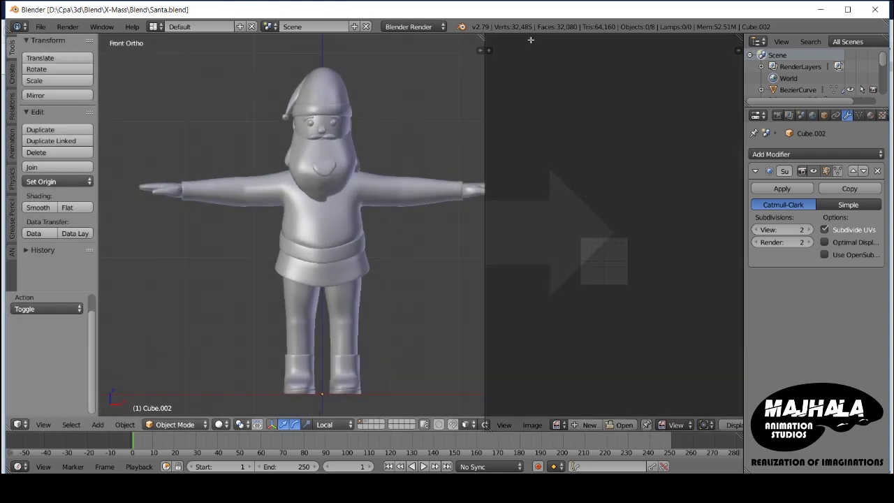
Step: Add an extra edge loop around the mitten hand's thumb with a Ctrl+R loop cut
{"action": "middle_click_drag", "start_coordinate": [429, 187], "coordinate": [486, 239]}
{"action": "scroll", "coordinate": [567, 205], "scroll_direction": "up", "scroll_amount": 3}
{"action": "right_click", "coordinate": [567, 205]}
{"action": "key", "text": "Tab"}
{"action": "scroll", "coordinate": [567, 205], "scroll_direction": "up", "scroll_amount": 3}
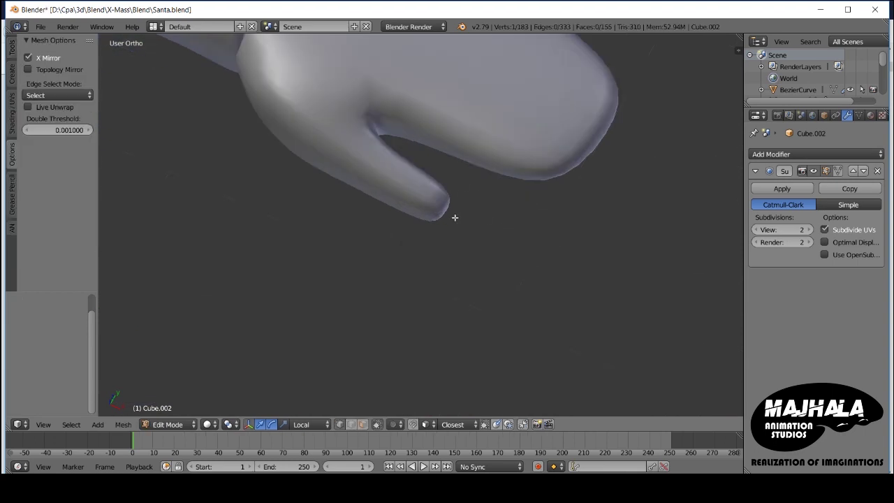
{"action": "scroll", "coordinate": [454, 216], "scroll_direction": "down", "scroll_amount": 2}
{"action": "scroll", "coordinate": [438, 204], "scroll_direction": "up", "scroll_amount": 2}
{"action": "middle_click_drag", "start_coordinate": [437, 204], "coordinate": [441, 197]}
{"action": "key", "text": "ctrl+r"}
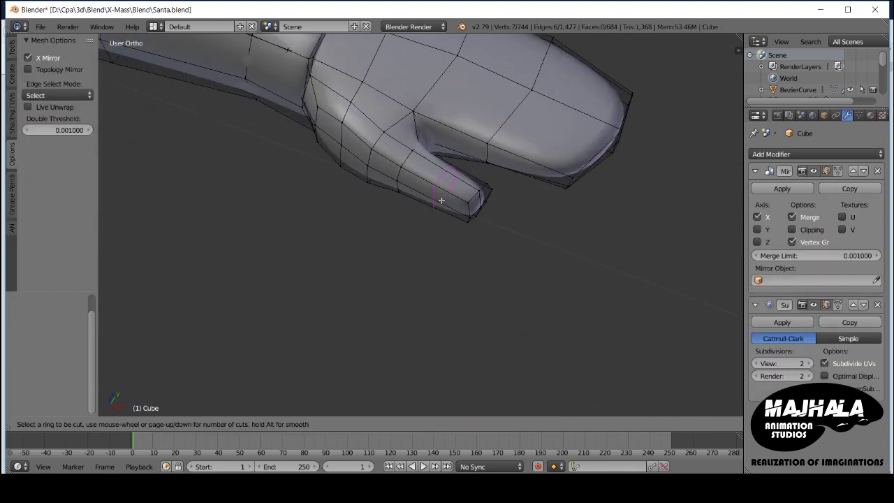
{"action": "left_click", "coordinate": [440, 197]}
{"action": "left_click", "coordinate": [454, 239]}
{"action": "middle_click_drag", "start_coordinate": [455, 239], "coordinate": [468, 248]}
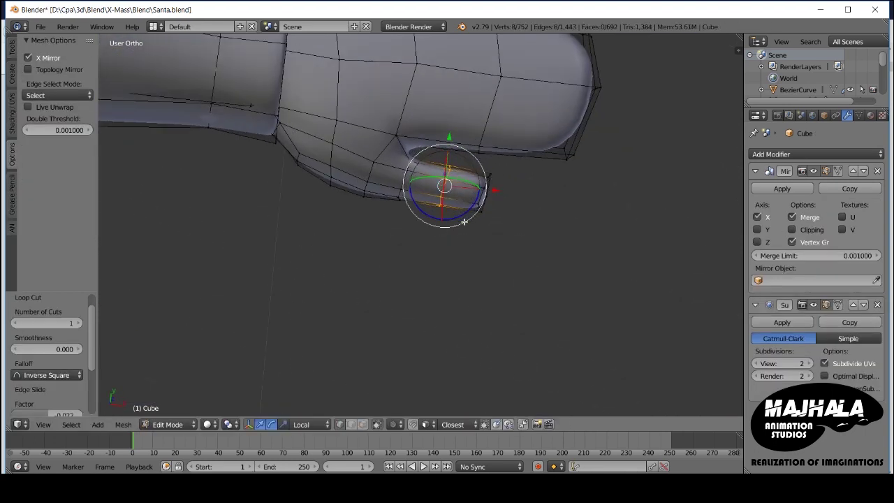
{"action": "scroll", "coordinate": [398, 202], "scroll_direction": "down", "scroll_amount": 5}
{"action": "key", "text": "Tab"}
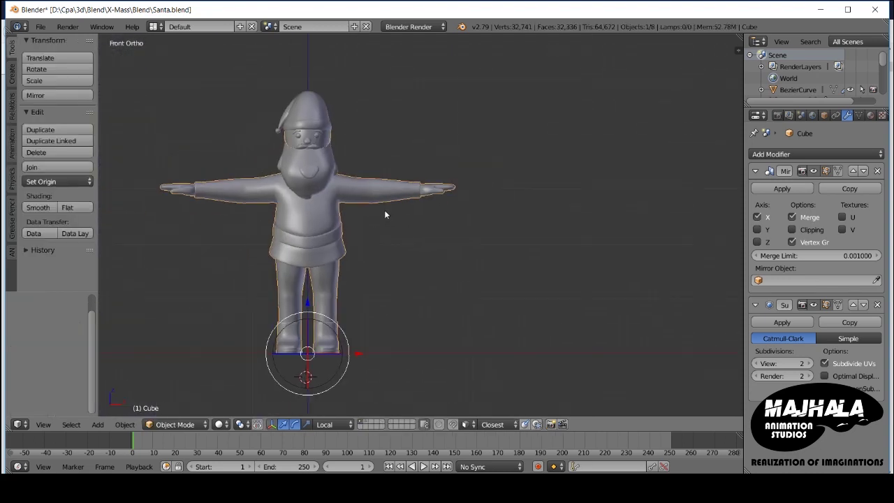
Step: Deselect everything and edit the body mesh from the front view, selecting a torso vertex
{"action": "key", "text": "a"}
{"action": "key", "text": "KP_3"}
{"action": "key", "text": "KP_1"}
{"action": "scroll", "coordinate": [315, 249], "scroll_direction": "up", "scroll_amount": 3}
{"action": "scroll", "coordinate": [315, 245], "scroll_direction": "down", "scroll_amount": 1}
{"action": "key", "text": "Tab"}
{"action": "scroll", "coordinate": [349, 257], "scroll_direction": "up", "scroll_amount": 4}
{"action": "right_click", "coordinate": [363, 236]}
{"action": "scroll", "coordinate": [363, 235], "scroll_direction": "down", "scroll_amount": 4}
Step: Select a chin vertex in front wireframe view, then return the body to object mode
{"action": "scroll", "coordinate": [396, 241], "scroll_direction": "up", "scroll_amount": 4}
{"action": "middle_click_drag", "start_coordinate": [396, 241], "coordinate": [367, 198]}
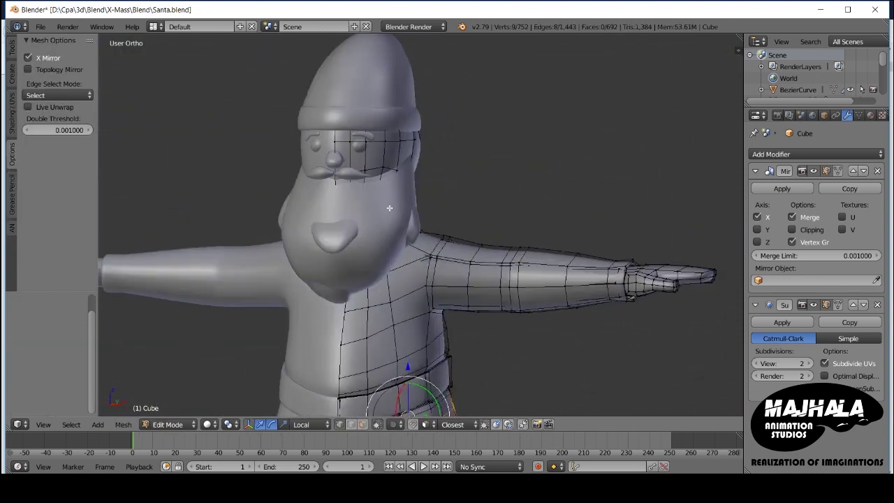
{"action": "key", "text": "KP_1"}
{"action": "scroll", "coordinate": [382, 204], "scroll_direction": "up", "scroll_amount": 5}
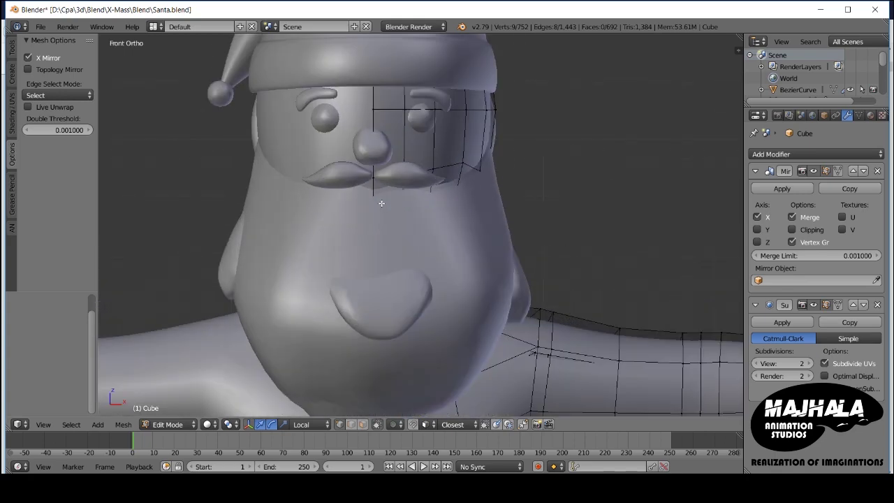
{"action": "key", "text": "z"}
{"action": "right_click", "coordinate": [376, 210]}
{"action": "middle_click_drag", "start_coordinate": [375, 209], "coordinate": [363, 223]}
{"action": "key", "text": "KP_1"}
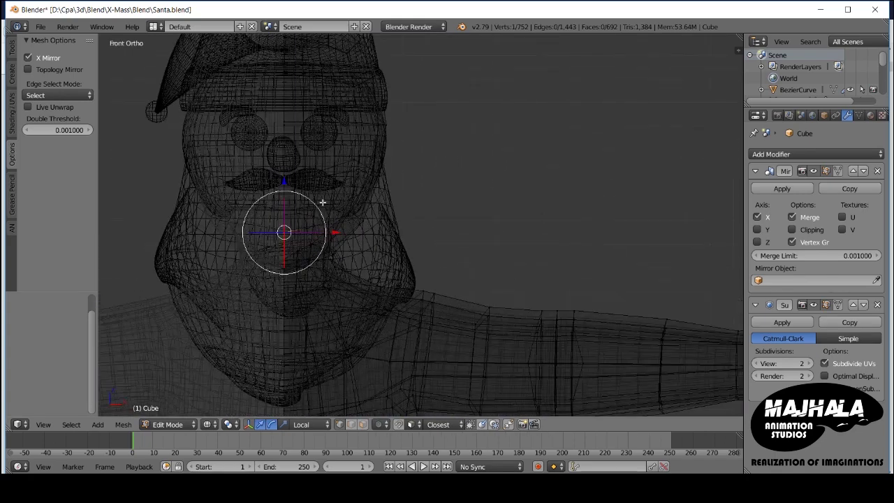
{"action": "key", "text": "z"}
{"action": "key", "text": "Tab"}
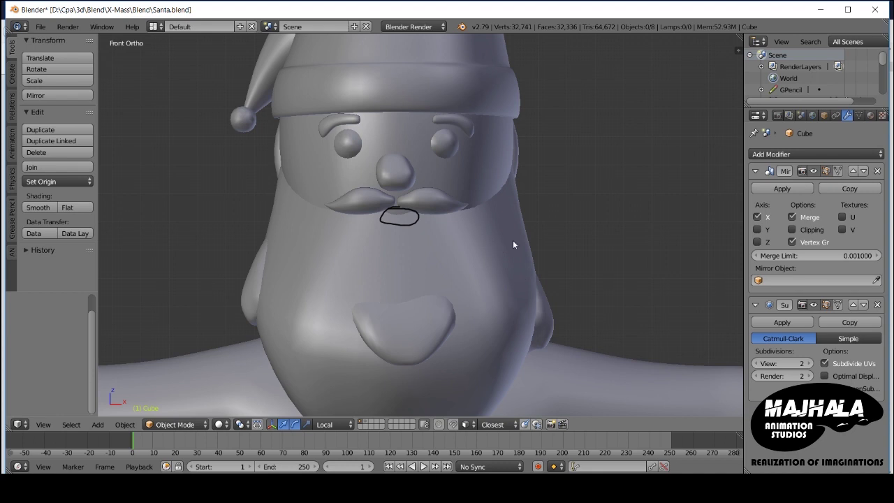
Step: Invert the selection and hide the clothing and detail pieces
{"action": "scroll", "coordinate": [512, 239], "scroll_direction": "down", "scroll_amount": 5}
{"action": "scroll", "coordinate": [527, 261], "scroll_direction": "up", "scroll_amount": 3}
{"action": "scroll", "coordinate": [424, 257], "scroll_direction": "up", "scroll_amount": 1}
{"action": "key", "text": "ctrl+i"}
{"action": "key", "text": "h"}
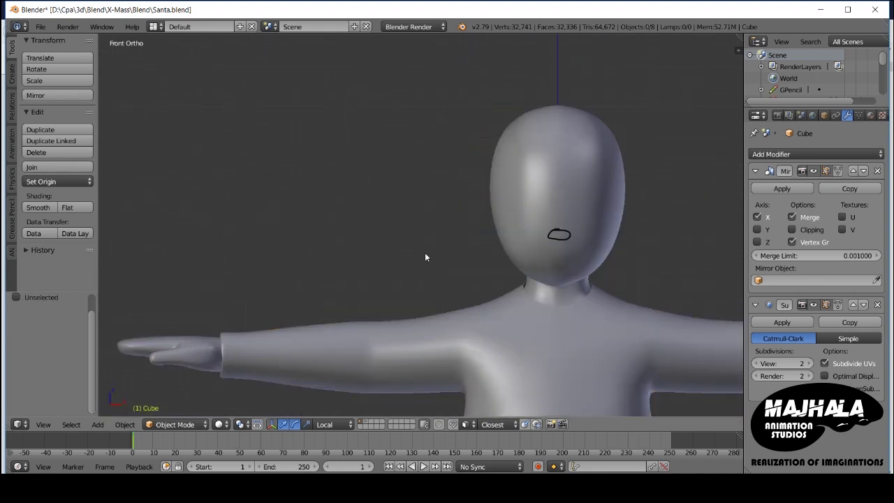
Step: Edit the body mesh, slide an edge near the mouth and add an eye-level loop cut
{"action": "key", "text": "Tab"}
{"action": "scroll", "coordinate": [468, 240], "scroll_direction": "up", "scroll_amount": 4}
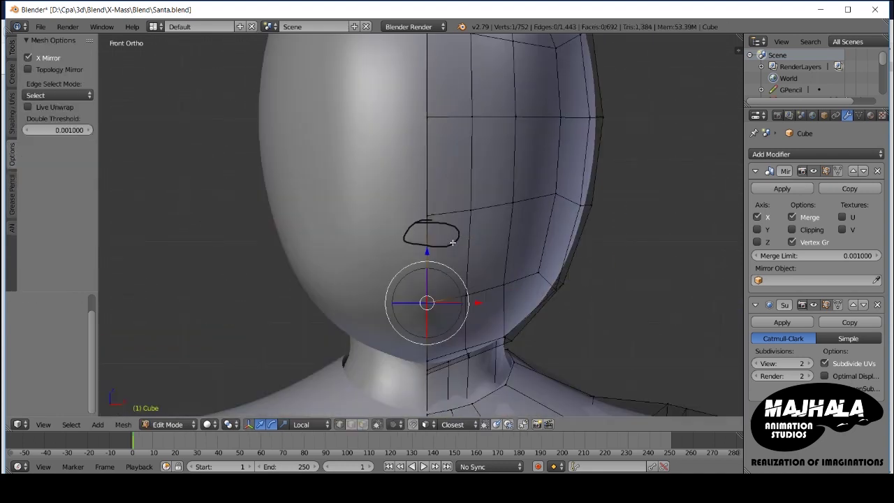
{"action": "left_click", "coordinate": [454, 236]}
{"action": "mouse_move", "coordinate": [454, 236]}
{"action": "middle_mouse_down"}
{"action": "mouse_move", "coordinate": [443, 243]}
{"action": "mouse_move", "coordinate": [514, 286]}
{"action": "middle_mouse_up"}
{"action": "key", "text": "KP_1"}
{"action": "key", "text": "ctrl+r"}
{"action": "left_click", "coordinate": [467, 210]}
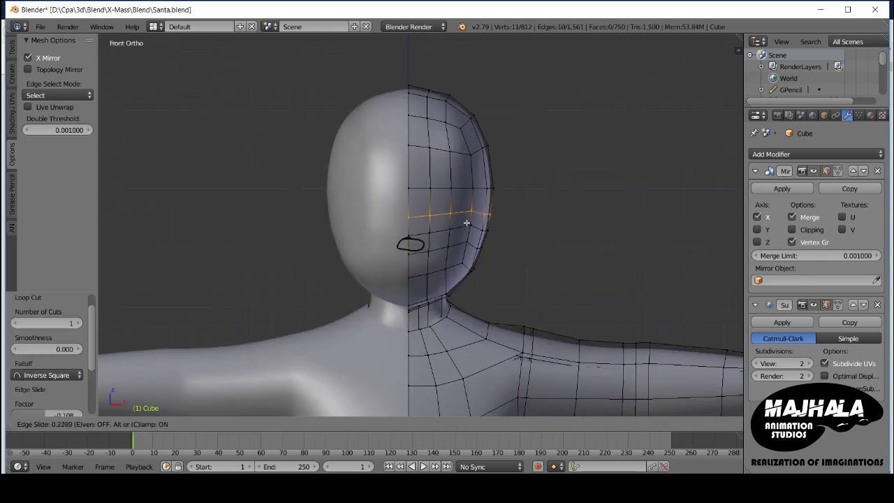
{"action": "left_click", "coordinate": [466, 223]}
{"action": "mouse_move", "coordinate": [466, 223]}
{"action": "middle_mouse_down"}
{"action": "mouse_move", "coordinate": [355, 253]}
{"action": "mouse_move", "coordinate": [442, 207]}
{"action": "mouse_move", "coordinate": [438, 244]}
{"action": "middle_mouse_up"}
{"action": "key", "text": "KP_1"}
Step: Slide a vertex beside the mouth along its edge and add another loop across the face
{"action": "scroll", "coordinate": [437, 233], "scroll_direction": "down", "scroll_amount": 3}
{"action": "scroll", "coordinate": [328, 217], "scroll_direction": "up", "scroll_amount": 4}
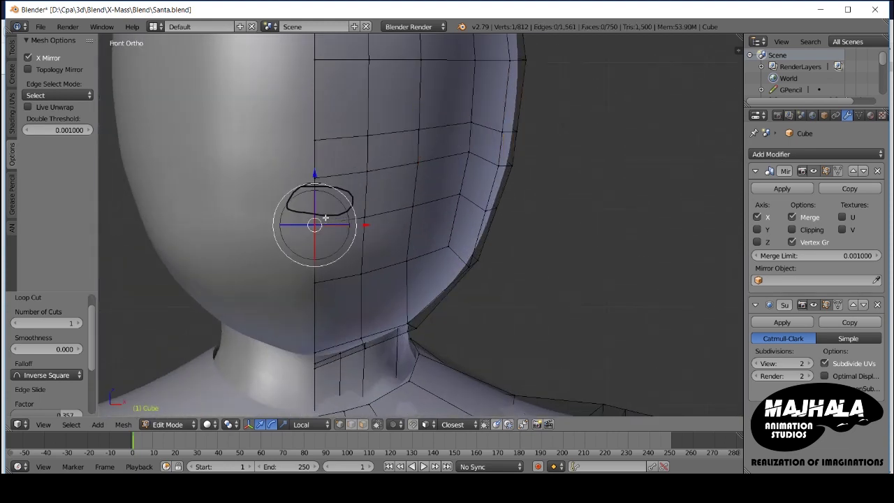
{"action": "right_click", "coordinate": [412, 200]}
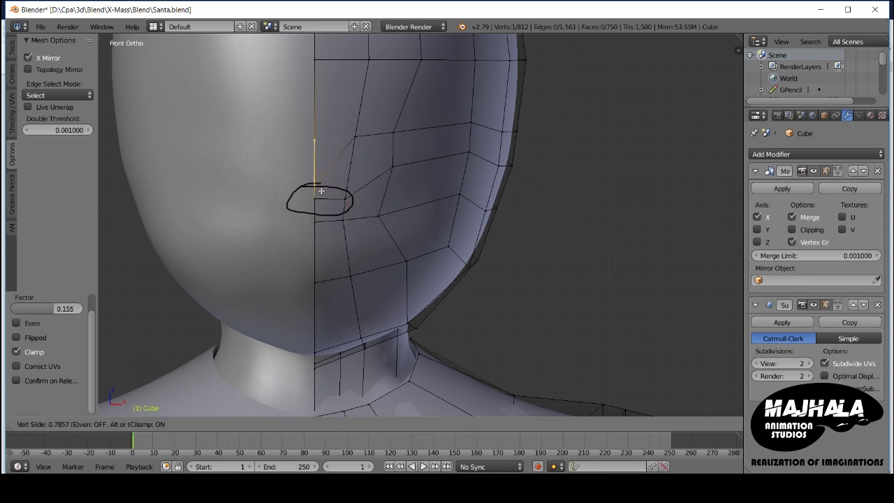
{"action": "key", "text": "g"}
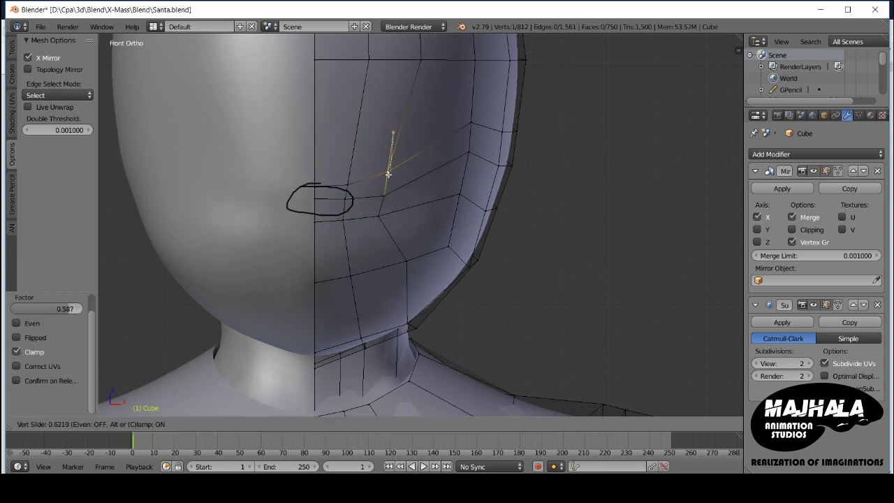
{"action": "left_click", "coordinate": [470, 125]}
{"action": "middle_click_drag", "start_coordinate": [470, 124], "coordinate": [377, 140]}
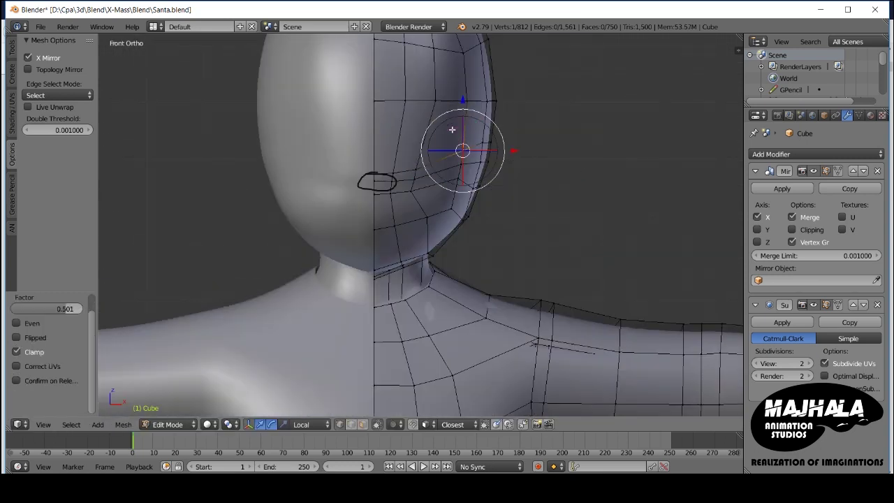
{"action": "key", "text": "ctrl+r"}
{"action": "left_click", "coordinate": [374, 137]}
{"action": "key", "text": "KP_1"}
Step: Extrude and shrink the mouth faces in place, then delete them
{"action": "right_click", "coordinate": [398, 191]}
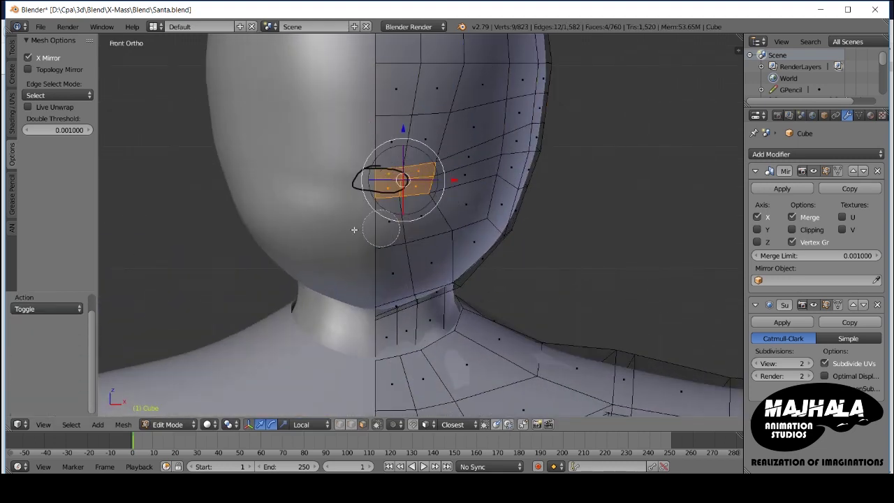
{"action": "scroll", "coordinate": [471, 186], "scroll_direction": "up", "scroll_amount": 1}
{"action": "key", "text": "e"}
{"action": "right_click", "coordinate": [471, 186]}
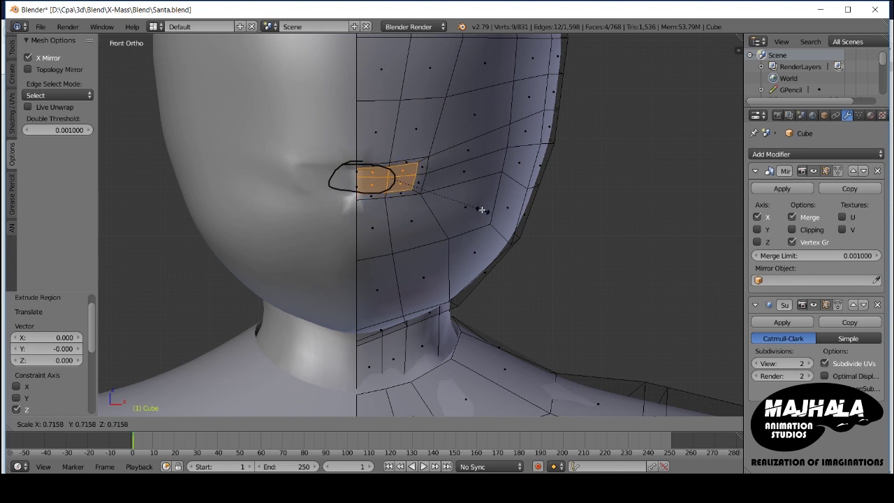
{"action": "left_click", "coordinate": [474, 207]}
{"action": "middle_click_drag", "start_coordinate": [475, 207], "coordinate": [398, 175]}
{"action": "key", "text": "x"}
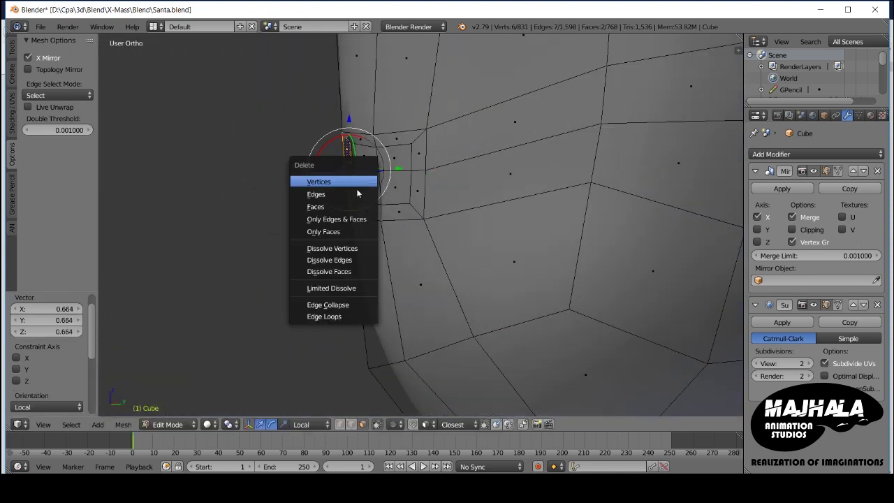
{"action": "left_click", "coordinate": [328, 205]}
{"action": "key", "text": "KP_1"}
Step: Push the inner mouth faces back into the head along Y from the side view
{"action": "scroll", "coordinate": [421, 225], "scroll_direction": "up", "scroll_amount": 3}
{"action": "key", "text": "KP_3"}
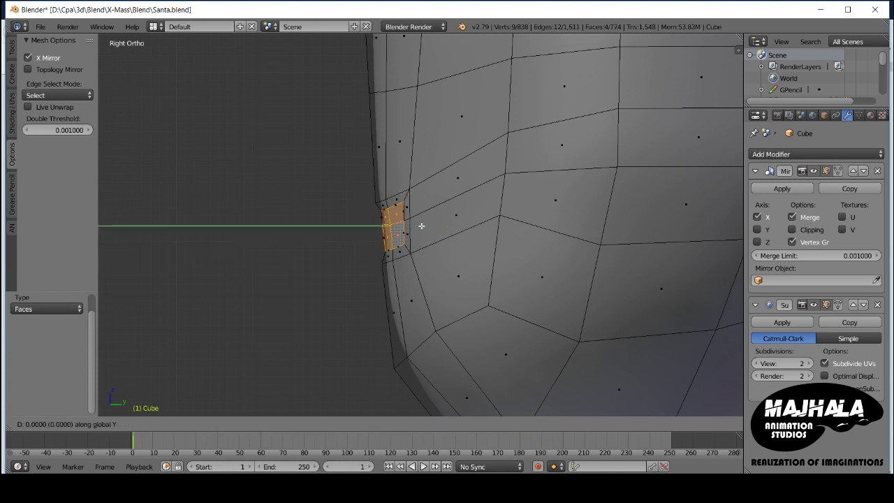
{"action": "left_click", "coordinate": [444, 229]}
{"action": "middle_click_drag", "start_coordinate": [445, 229], "coordinate": [400, 235]}
{"action": "key", "text": "x"}
{"action": "left_click", "coordinate": [400, 235]}
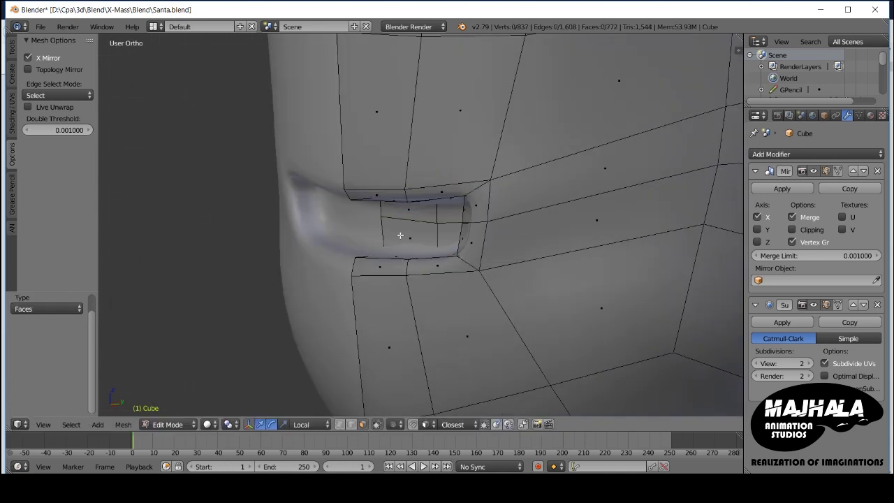
{"action": "key", "text": "z"}
{"action": "key", "text": "KP_3"}
{"action": "key", "text": "g"}
{"action": "key", "text": "y"}
{"action": "left_click", "coordinate": [450, 250]}
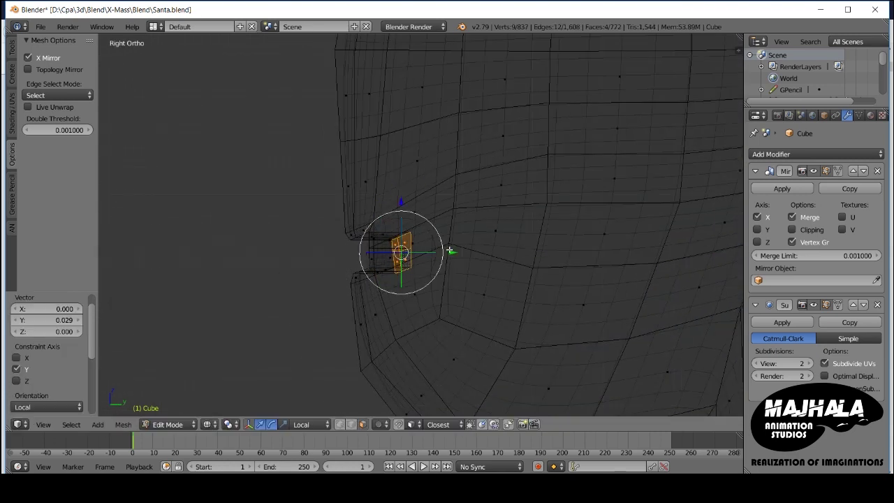
{"action": "left_click", "coordinate": [467, 250]}
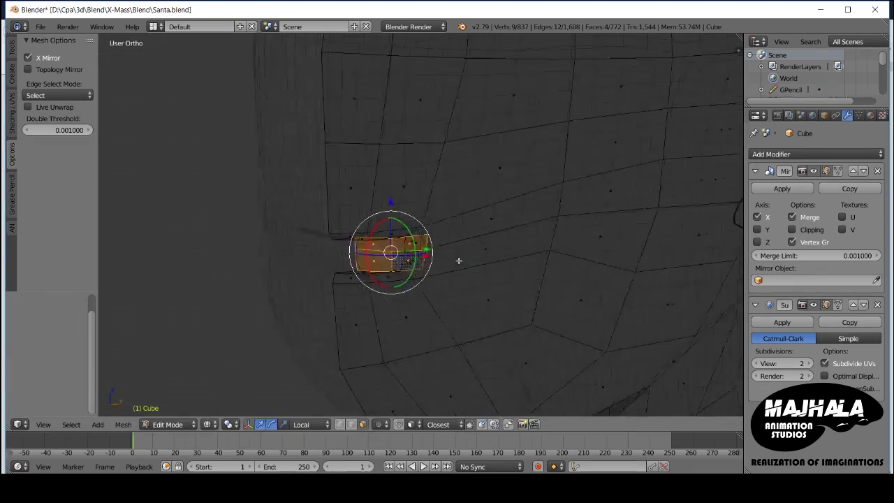
Step: Extrude the mouth faces further inward and shrink them, then return to object mode
{"action": "key", "text": "z"}
{"action": "middle_click_drag", "start_coordinate": [447, 259], "coordinate": [439, 260]}
{"action": "key", "text": "z"}
{"action": "key", "text": "KP_3"}
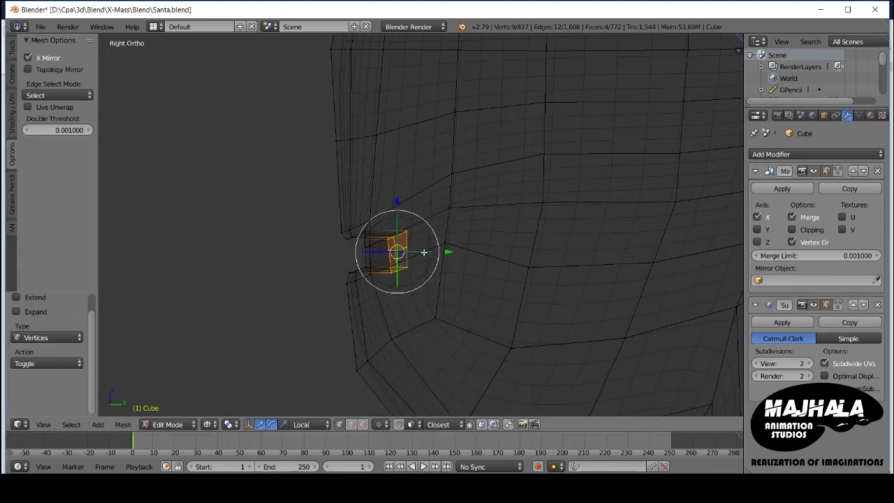
{"action": "left_click", "coordinate": [463, 295]}
{"action": "key", "text": "KP_1"}
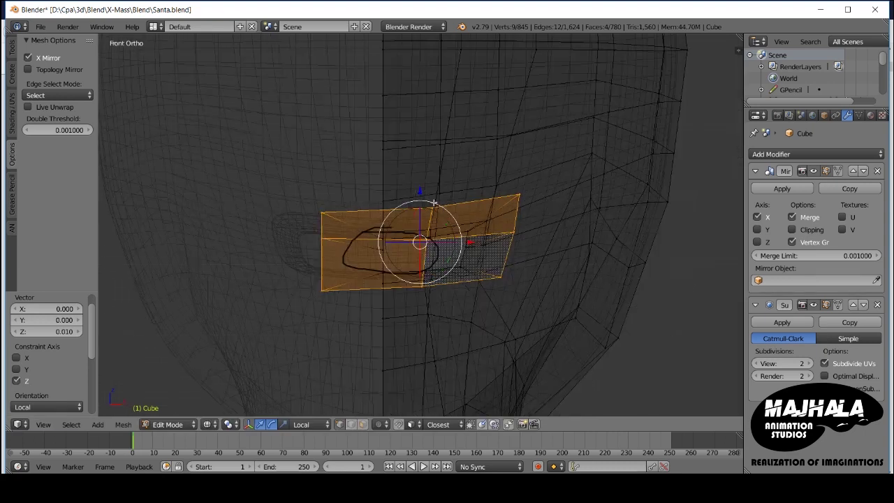
{"action": "key", "text": "z"}
{"action": "key", "text": "Tab"}
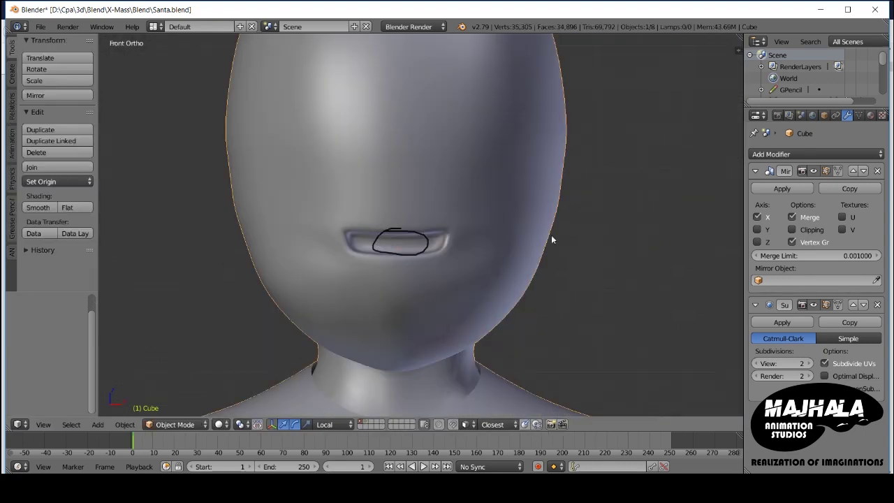
Step: Apply the mirror modifier, then extrude and enlarge the mouth faces in side wireframe view
{"action": "key", "text": "ctrl+a"}
{"action": "key", "text": "Tab"}
{"action": "key", "text": "z"}
{"action": "key", "text": "KP_3"}
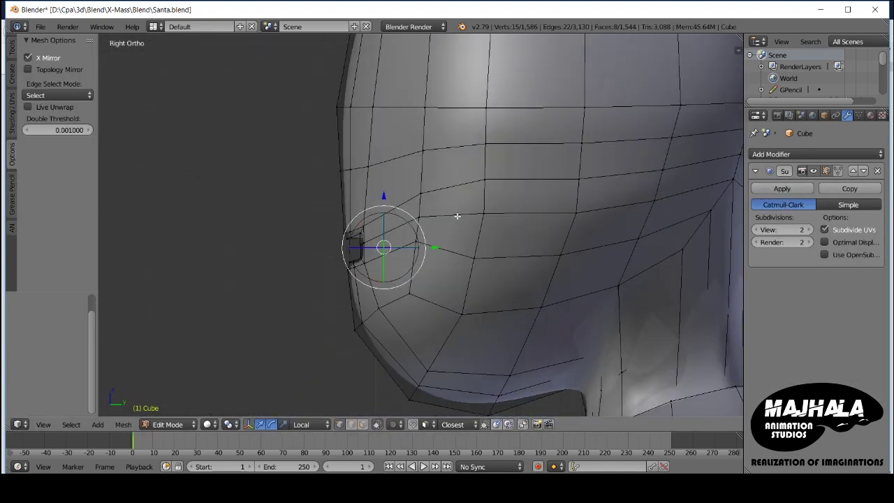
{"action": "scroll", "coordinate": [458, 214], "scroll_direction": "up", "scroll_amount": 3}
{"action": "middle_click_drag", "start_coordinate": [449, 233], "coordinate": [446, 246]}
{"action": "key", "text": "KP_3"}
{"action": "key", "text": "e"}
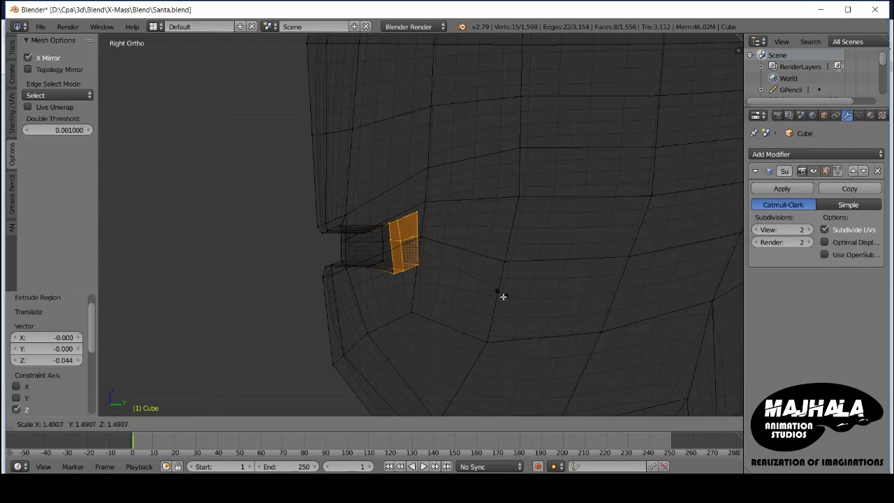
{"action": "left_click", "coordinate": [499, 285]}
Step: Squeeze the mouth loop along X, stretch it along Z, and enlarge it slightly
{"action": "key", "text": "KP_1"}
{"action": "key", "text": "x"}
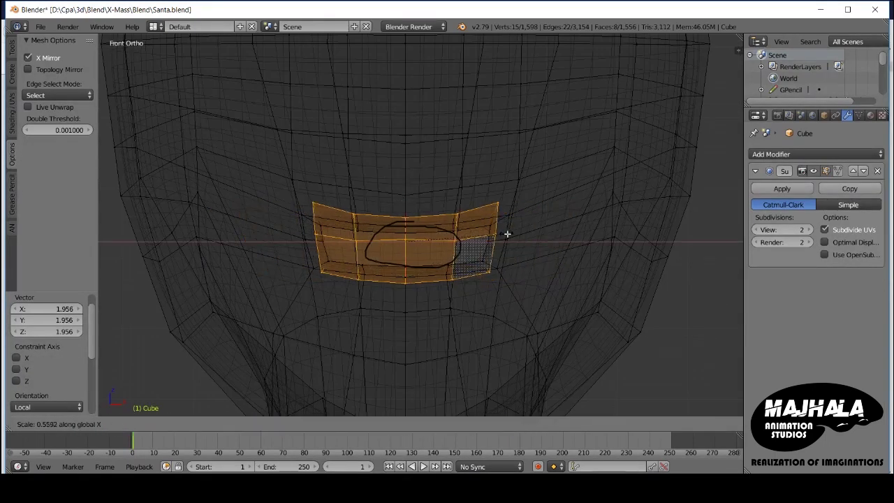
{"action": "left_click", "coordinate": [514, 236]}
{"action": "key", "text": "KP_3"}
{"action": "left_click", "coordinate": [537, 273]}
{"action": "key", "text": "z"}
{"action": "middle_click_drag", "start_coordinate": [536, 274], "coordinate": [485, 258]}
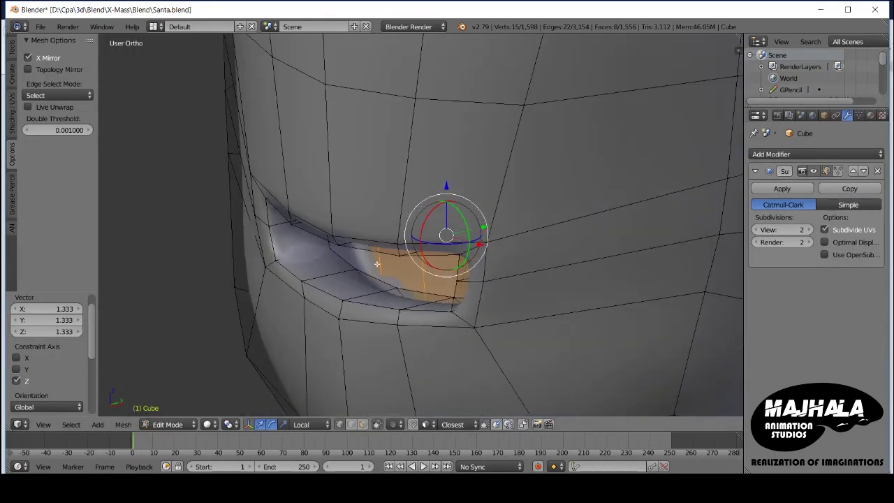
{"action": "key", "text": "KP_1"}
{"action": "key", "text": "s"}
{"action": "left_click", "coordinate": [354, 234]}
Step: Slide the edge loop above the mouth inward to tighten the opening
{"action": "scroll", "coordinate": [353, 234], "scroll_direction": "up", "scroll_amount": 2}
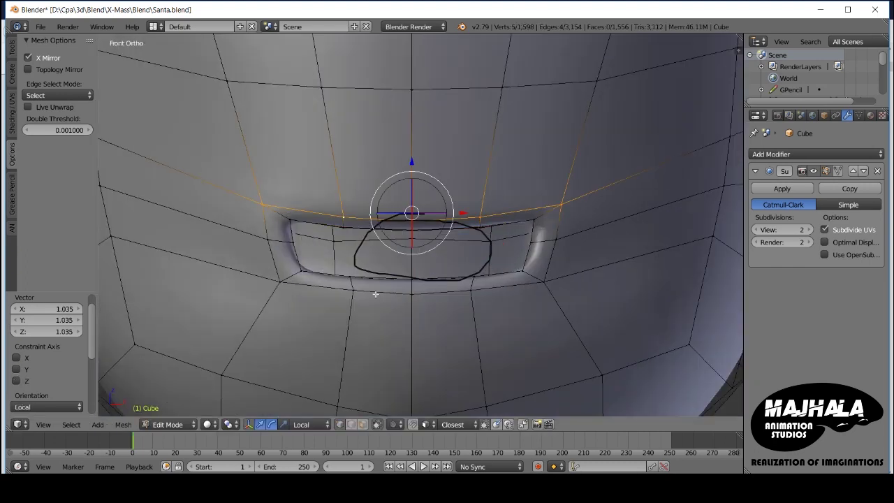
{"action": "left_click", "coordinate": [560, 265]}
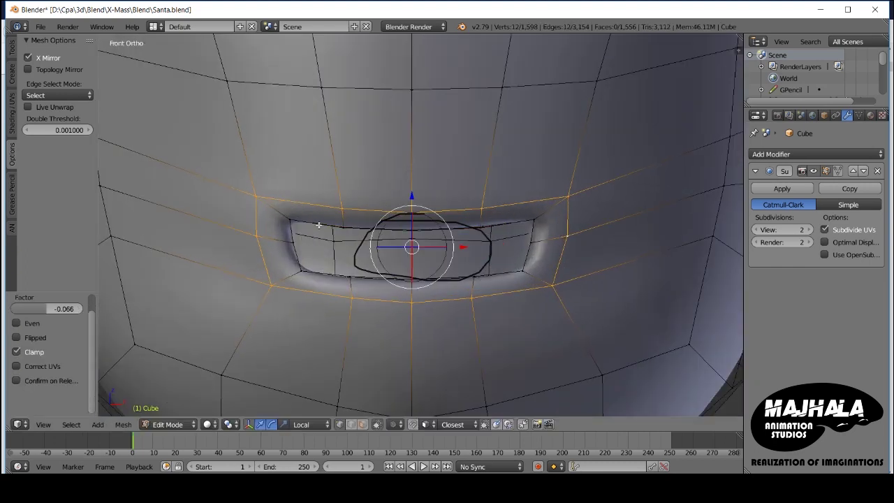
{"action": "scroll", "coordinate": [560, 266], "scroll_direction": "down", "scroll_amount": 3}
{"action": "key", "text": "KP_3"}
{"action": "key", "text": "z"}
{"action": "scroll", "coordinate": [447, 219], "scroll_direction": "down", "scroll_amount": 3}
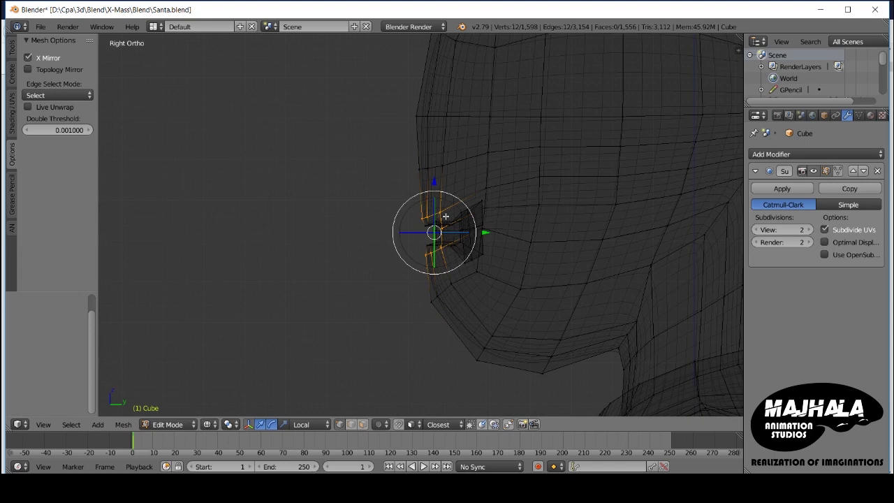
Step: Leave edit mode to check the whole Santa from the front in solid shading
{"action": "key", "text": "Tab"}
{"action": "scroll", "coordinate": [446, 218], "scroll_direction": "down", "scroll_amount": 2}
{"action": "key", "text": "KP_1"}
{"action": "key", "text": "z"}
{"action": "scroll", "coordinate": [476, 217], "scroll_direction": "up", "scroll_amount": 4}
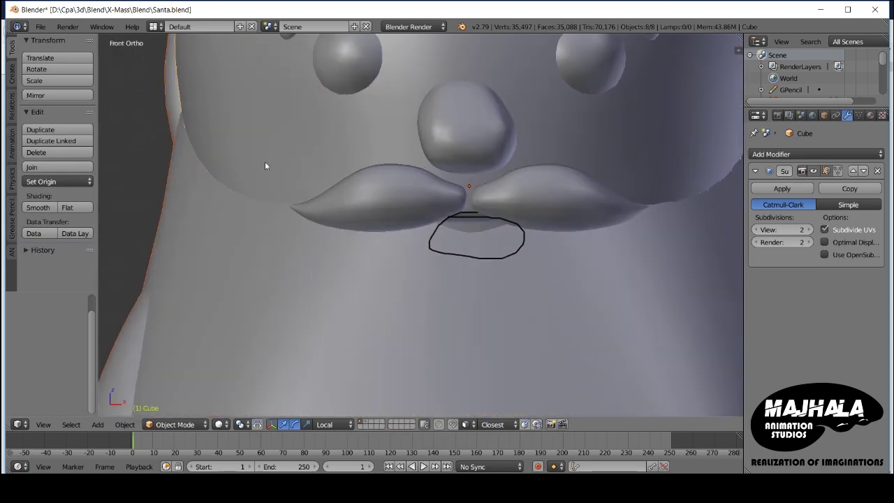
{"action": "scroll", "coordinate": [264, 165], "scroll_direction": "down", "scroll_amount": 4}
Step: Review the head's mouth loop again in edit mode with wireframe and solid front views
{"action": "key", "text": "Tab"}
{"action": "key", "text": "z"}
{"action": "scroll", "coordinate": [509, 123], "scroll_direction": "up", "scroll_amount": 4}
{"action": "scroll", "coordinate": [310, 214], "scroll_direction": "up", "scroll_amount": 2}
{"action": "middle_click_drag", "start_coordinate": [310, 214], "coordinate": [294, 205]}
{"action": "key", "text": "KP_1"}
{"action": "key", "text": "z"}
{"action": "scroll", "coordinate": [349, 188], "scroll_direction": "down", "scroll_amount": 3}
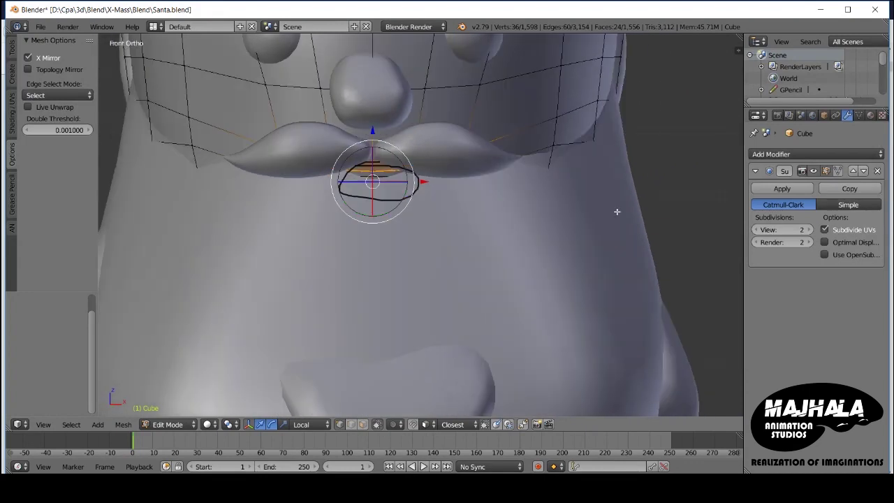
{"action": "scroll", "coordinate": [612, 194], "scroll_direction": "down", "scroll_amount": 4}
Step: Hide every object except the head body and re-enter edit mode
{"action": "key", "text": "Tab"}
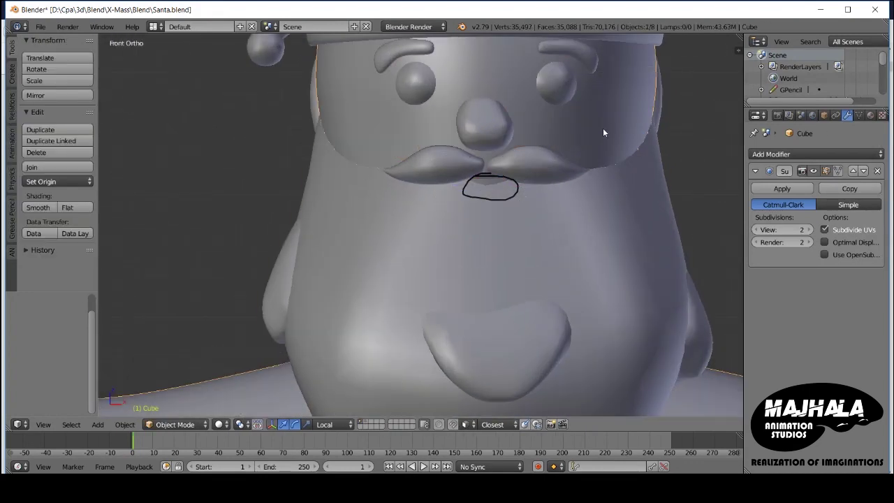
{"action": "key", "text": "shift+h"}
{"action": "key", "text": "Tab"}
Step: Circle-select the faces around the mouth in wireframe
{"action": "key", "text": "z"}
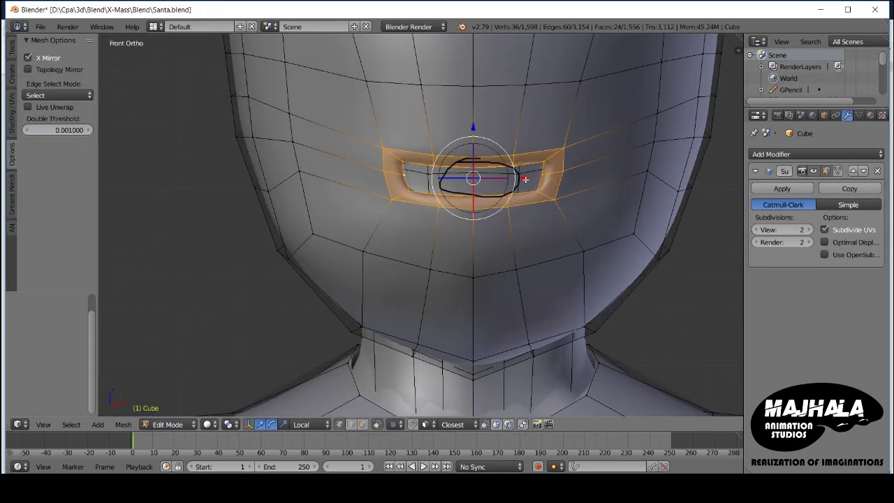
{"action": "scroll", "coordinate": [446, 187], "scroll_direction": "up", "scroll_amount": 4}
{"action": "middle_click_drag", "start_coordinate": [461, 196], "coordinate": [445, 187]}
{"action": "key", "text": "KP_3"}
{"action": "key", "text": "c"}
{"action": "mouse_move", "coordinate": [523, 169]}
{"action": "left_mouse_down"}
{"action": "mouse_move", "coordinate": [478, 271]}
{"action": "mouse_move", "coordinate": [508, 249]}
{"action": "left_mouse_up"}
{"action": "key", "text": "KP_1"}
{"action": "key", "text": "Escape"}
Step: Narrow the mouth area along X and push it slightly inward along Y
{"action": "key", "text": "z"}
{"action": "scroll", "coordinate": [471, 242], "scroll_direction": "up", "scroll_amount": 3}
{"action": "key", "text": "s"}
{"action": "key", "text": "x"}
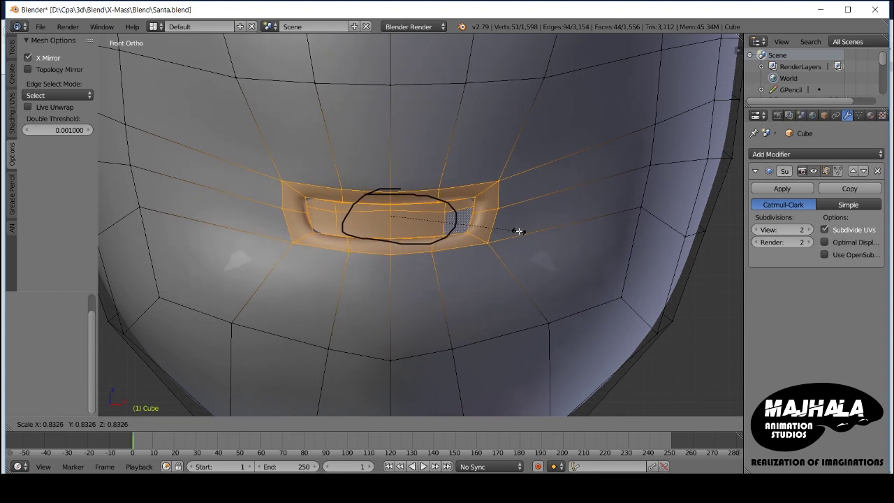
{"action": "left_click", "coordinate": [489, 228]}
{"action": "key", "text": "KP_3"}
{"action": "key", "text": "g"}
{"action": "key", "text": "y"}
{"action": "key", "text": "y"}
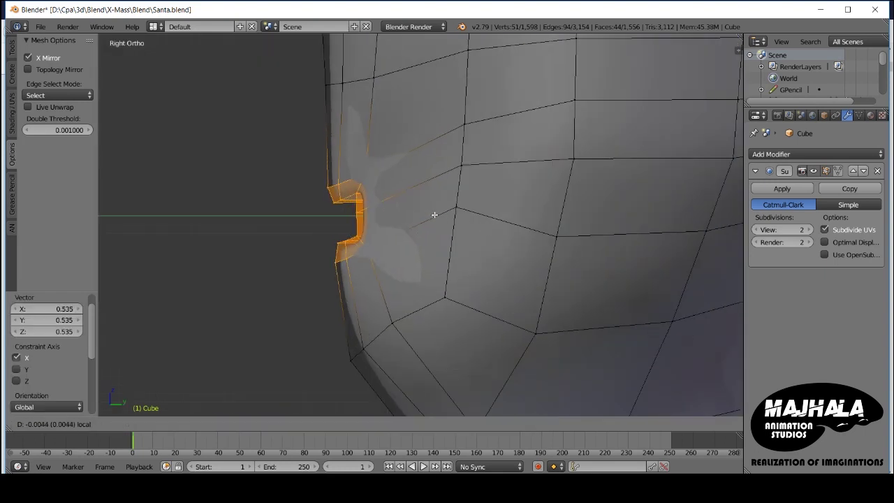
{"action": "left_click", "coordinate": [435, 214]}
Step: Select the mouth corner and slide a new edge loop around the mouth
{"action": "mouse_move", "coordinate": [435, 213]}
{"action": "middle_mouse_down"}
{"action": "mouse_move", "coordinate": [461, 216]}
{"action": "mouse_move", "coordinate": [422, 223]}
{"action": "middle_mouse_up"}
{"action": "scroll", "coordinate": [473, 206], "scroll_direction": "up", "scroll_amount": 3}
{"action": "right_click", "coordinate": [423, 223], "text": "alt"}
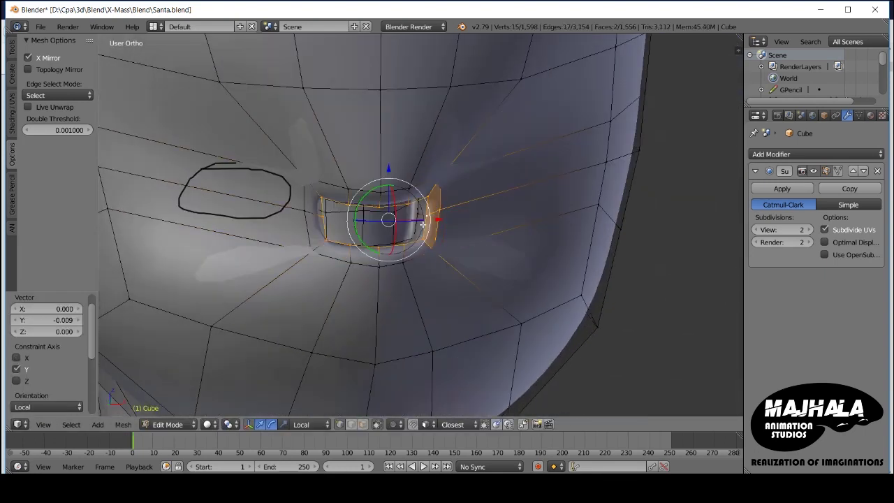
{"action": "key", "text": "KP_3"}
{"action": "key", "text": "KP_1"}
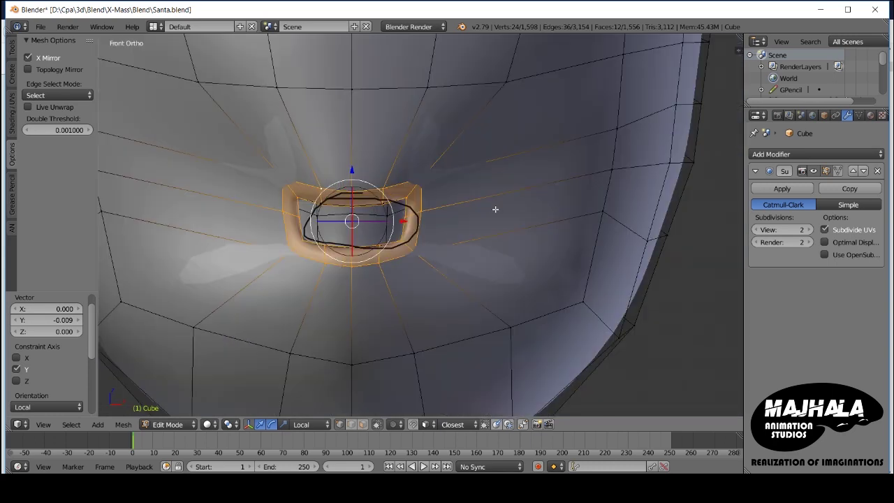
{"action": "middle_click_drag", "start_coordinate": [421, 251], "coordinate": [451, 283]}
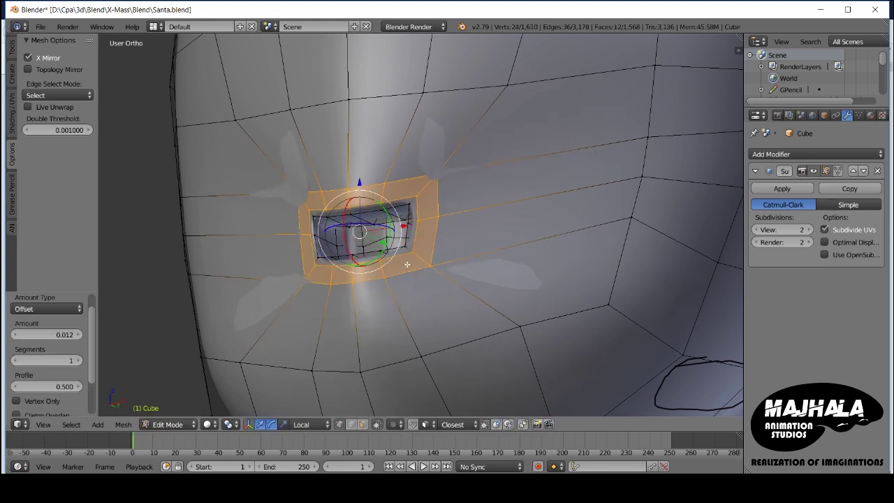
{"action": "key", "text": "g"}
{"action": "key", "text": "g"}
{"action": "left_click", "coordinate": [468, 268]}
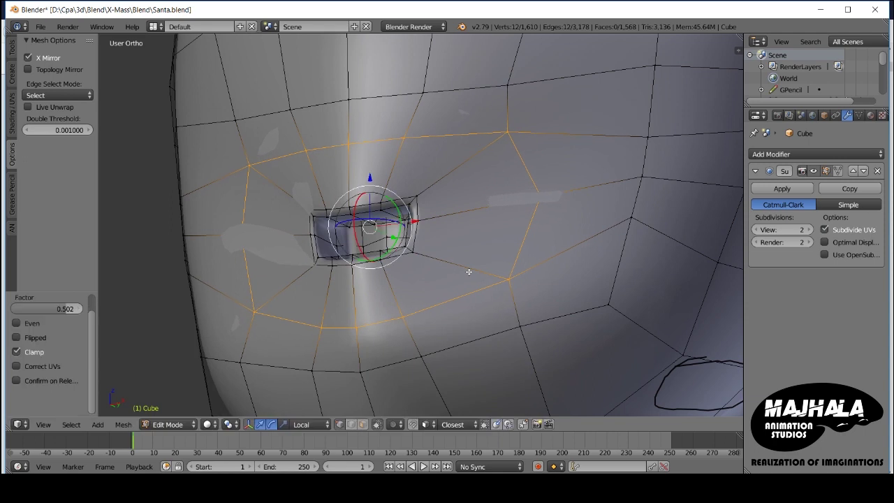
Step: Move a single cheek vertex and cut another edge loop around the mouth
{"action": "key", "text": "KP_1"}
{"action": "key", "text": "KP_3"}
{"action": "right_click", "coordinate": [443, 225]}
{"action": "scroll", "coordinate": [444, 225], "scroll_direction": "up", "scroll_amount": 2}
{"action": "key", "text": "g"}
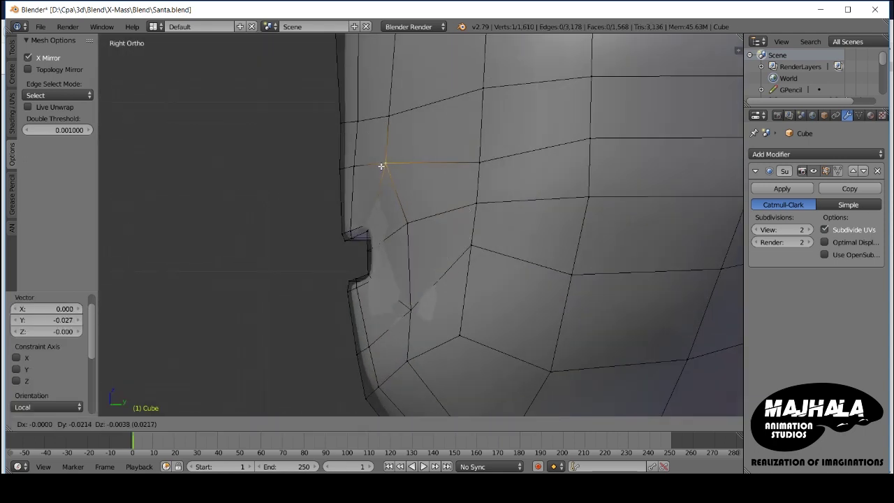
{"action": "middle_click_drag", "start_coordinate": [403, 300], "coordinate": [311, 275]}
{"action": "key", "text": "KP_1"}
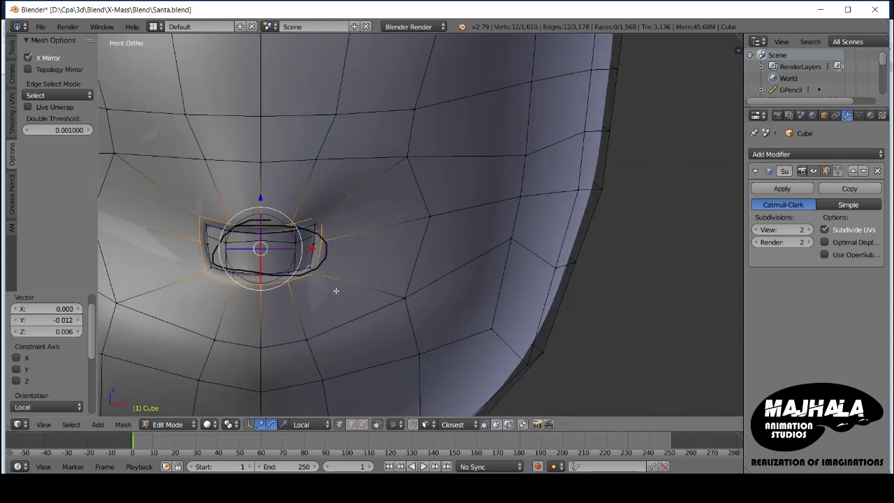
{"action": "left_click", "coordinate": [356, 290]}
{"action": "key", "text": "KP_3"}
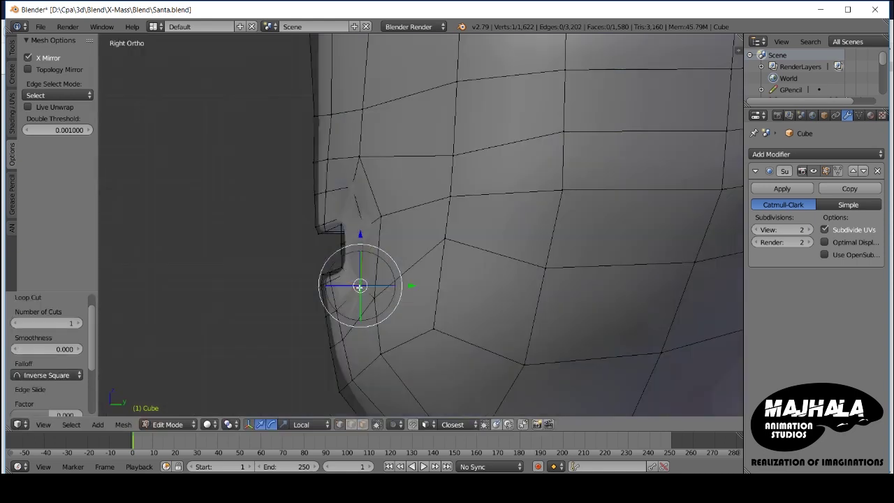
Step: Push the cheek vertex and the mouth corner vertex inward
{"action": "mouse_move", "coordinate": [339, 232]}
{"action": "middle_mouse_down"}
{"action": "mouse_move", "coordinate": [335, 255]}
{"action": "mouse_move", "coordinate": [316, 275]}
{"action": "mouse_move", "coordinate": [336, 193]}
{"action": "mouse_move", "coordinate": [286, 178]}
{"action": "middle_mouse_up"}
{"action": "left_click", "coordinate": [336, 254]}
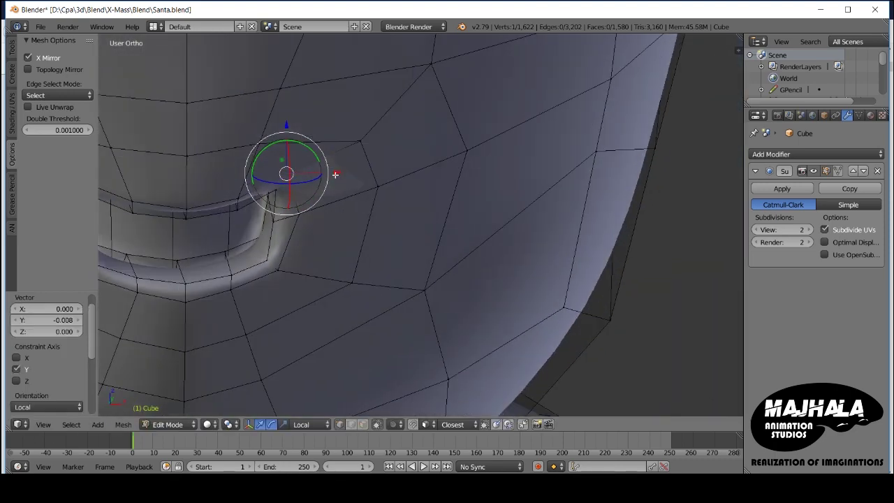
{"action": "key", "text": "g"}
{"action": "key", "text": "x"}
{"action": "left_click", "coordinate": [276, 175]}
{"action": "left_click", "coordinate": [276, 163]}
{"action": "key", "text": "KP_1"}
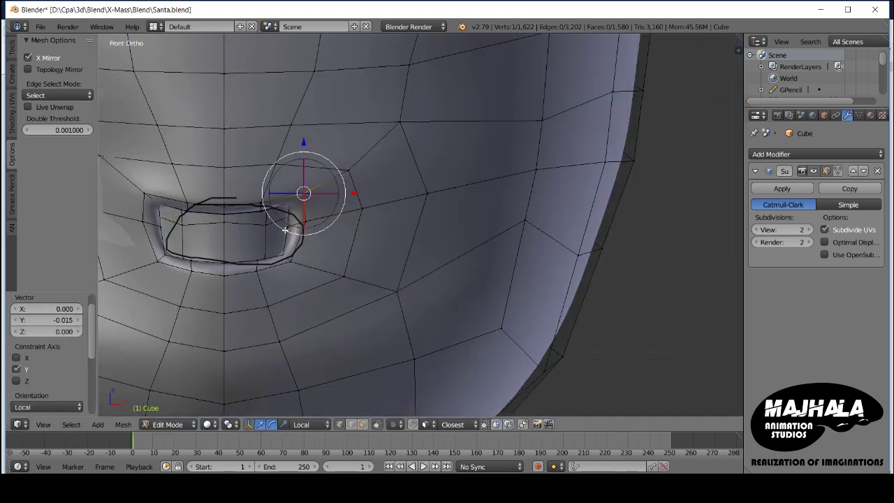
Step: Select the lower cheek edge loop and slide it into a new position
{"action": "scroll", "coordinate": [262, 275], "scroll_direction": "down", "scroll_amount": 3}
{"action": "right_click", "coordinate": [409, 275]}
{"action": "middle_click_drag", "start_coordinate": [409, 275], "coordinate": [303, 296]}
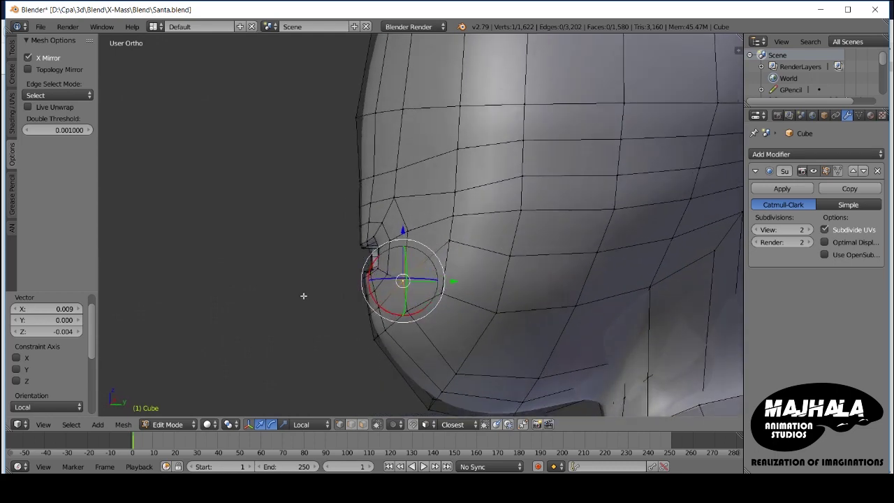
{"action": "scroll", "coordinate": [303, 296], "scroll_direction": "up", "scroll_amount": 2}
{"action": "key", "text": "KP_1"}
{"action": "scroll", "coordinate": [419, 317], "scroll_direction": "down", "scroll_amount": 1}
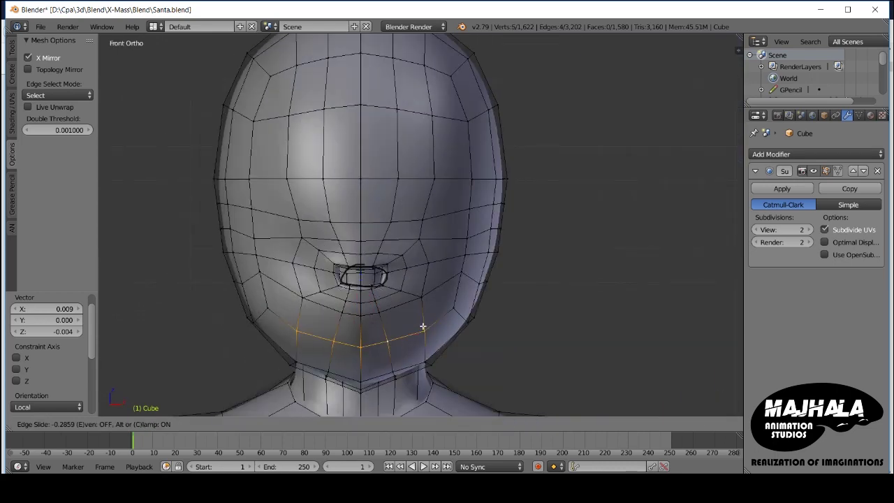
{"action": "left_click", "coordinate": [423, 326]}
{"action": "middle_click_drag", "start_coordinate": [422, 326], "coordinate": [419, 305]}
{"action": "key", "text": "KP_1"}
{"action": "scroll", "coordinate": [358, 292], "scroll_direction": "up", "scroll_amount": 2}
{"action": "mouse_move", "coordinate": [358, 292]}
{"action": "middle_mouse_down"}
{"action": "mouse_move", "coordinate": [307, 314]}
{"action": "mouse_move", "coordinate": [370, 328]}
{"action": "middle_mouse_up"}
{"action": "scroll", "coordinate": [293, 321], "scroll_direction": "down", "scroll_amount": 2}
Step: Shrink the mouth opening loop to 0.729 on X and Z
{"action": "key", "text": "KP_3"}
{"action": "scroll", "coordinate": [281, 331], "scroll_direction": "up", "scroll_amount": 3}
{"action": "scroll", "coordinate": [370, 328], "scroll_direction": "up", "scroll_amount": 3}
{"action": "left_click", "coordinate": [321, 315], "text": "alt"}
{"action": "key", "text": "KP_1"}
{"action": "key", "text": "s"}
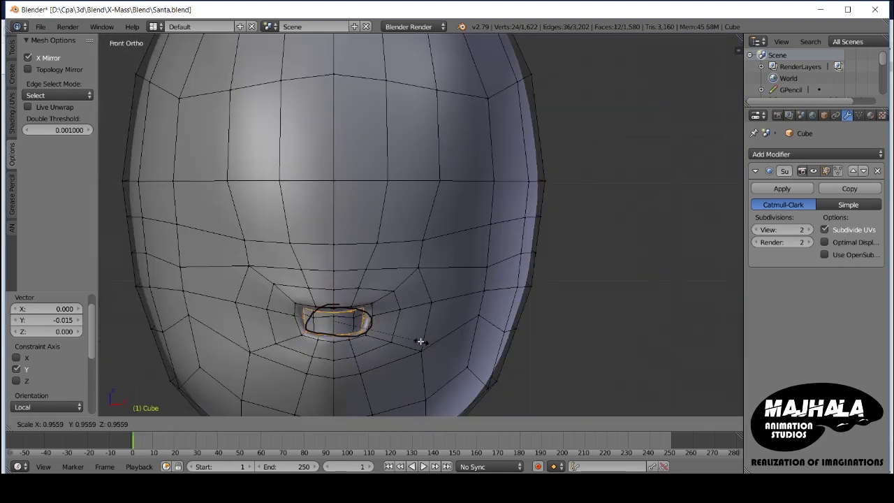
{"action": "left_click", "coordinate": [394, 340]}
{"action": "scroll", "coordinate": [393, 340], "scroll_direction": "up", "scroll_amount": 2}
{"action": "scroll", "coordinate": [398, 328], "scroll_direction": "up", "scroll_amount": 2}
{"action": "key", "text": "z"}
{"action": "key", "text": "c"}
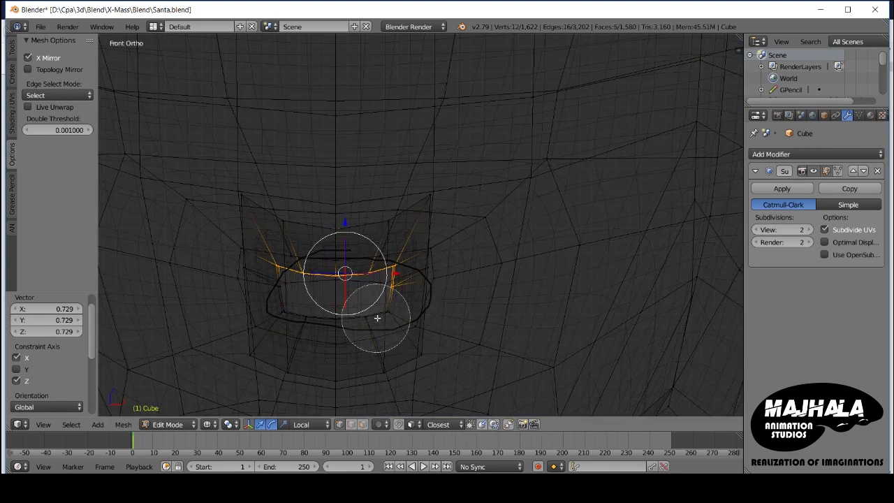
Step: Lower the mouth vertices and pick vertices at the mouth corner
{"action": "left_click", "coordinate": [337, 233]}
{"action": "middle_click_drag", "start_coordinate": [337, 233], "coordinate": [276, 301]}
{"action": "key", "text": "KP_1"}
{"action": "middle_click_drag", "start_coordinate": [360, 299], "coordinate": [515, 303]}
{"action": "right_click", "coordinate": [514, 303]}
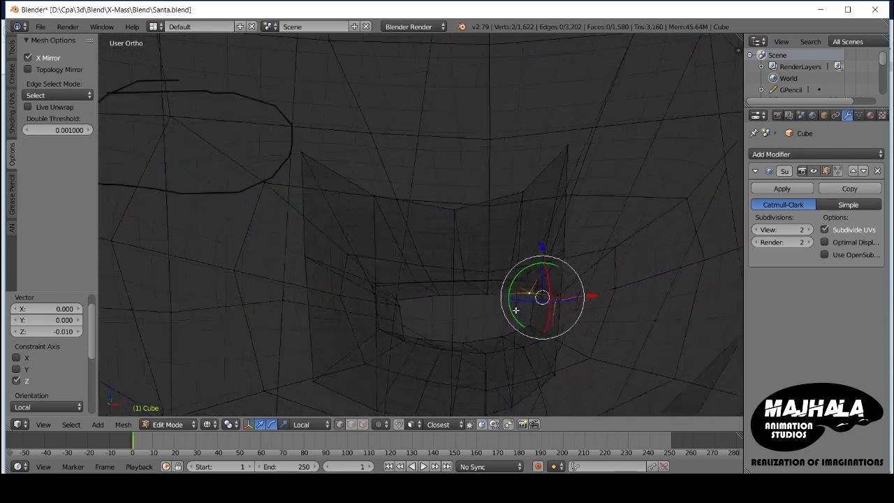
{"action": "scroll", "coordinate": [515, 303], "scroll_direction": "up", "scroll_amount": 3}
{"action": "key", "text": "KP_1"}
{"action": "right_click", "coordinate": [501, 308], "text": "shift"}
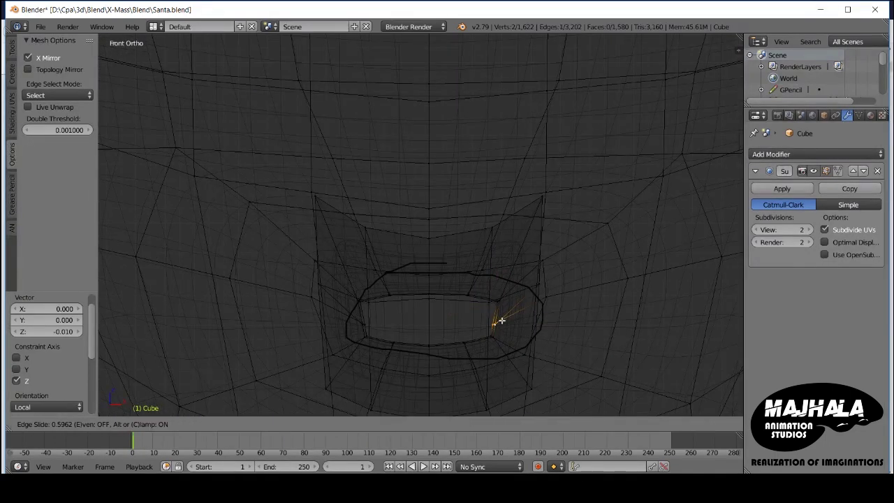
{"action": "right_click", "coordinate": [501, 320]}
Step: Add a new loop inside the mouth, shrink it and push it inward
{"action": "key", "text": "z"}
{"action": "key", "text": "s"}
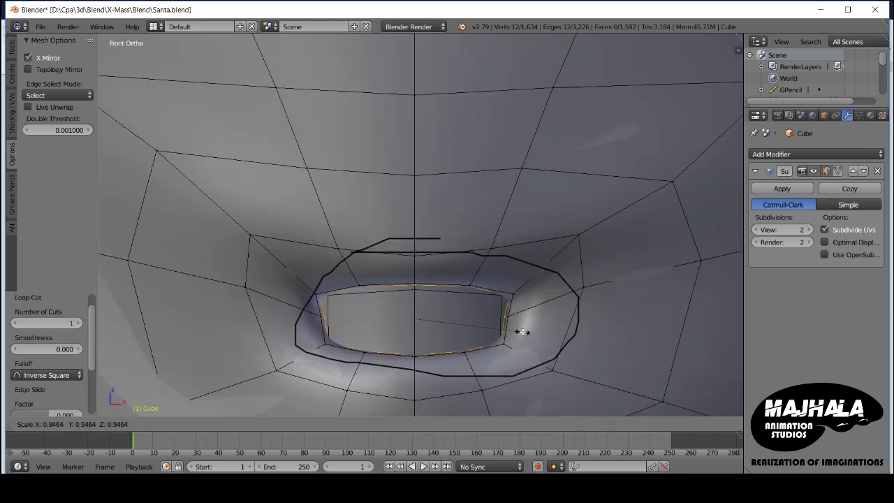
{"action": "left_click", "coordinate": [522, 332]}
{"action": "middle_click_drag", "start_coordinate": [522, 332], "coordinate": [471, 328]}
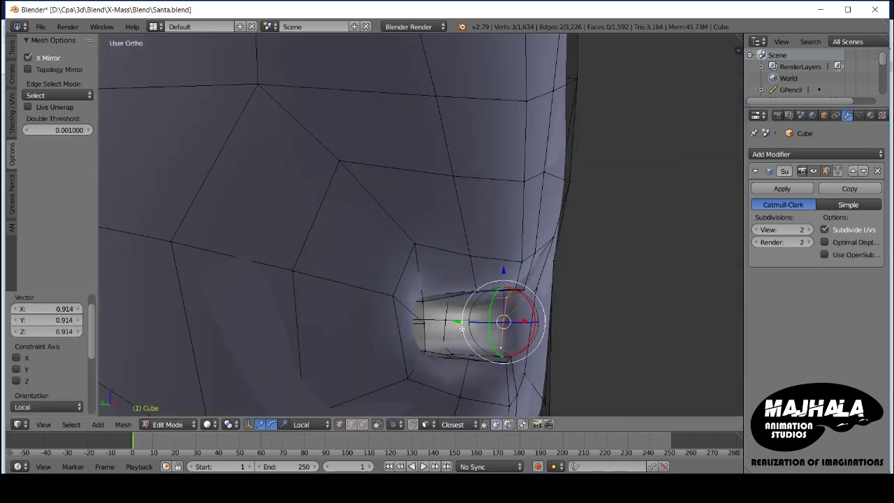
{"action": "left_click", "coordinate": [478, 325]}
{"action": "mouse_move", "coordinate": [478, 326]}
{"action": "middle_mouse_down"}
{"action": "mouse_move", "coordinate": [503, 336]}
{"action": "mouse_move", "coordinate": [476, 318]}
{"action": "mouse_move", "coordinate": [533, 316]}
{"action": "middle_mouse_up"}
Step: Push the selected mouth vertices inward along the Y axis
{"action": "key", "text": "g"}
{"action": "key", "text": "y"}
{"action": "left_click", "coordinate": [476, 317]}
{"action": "left_click", "coordinate": [441, 326]}
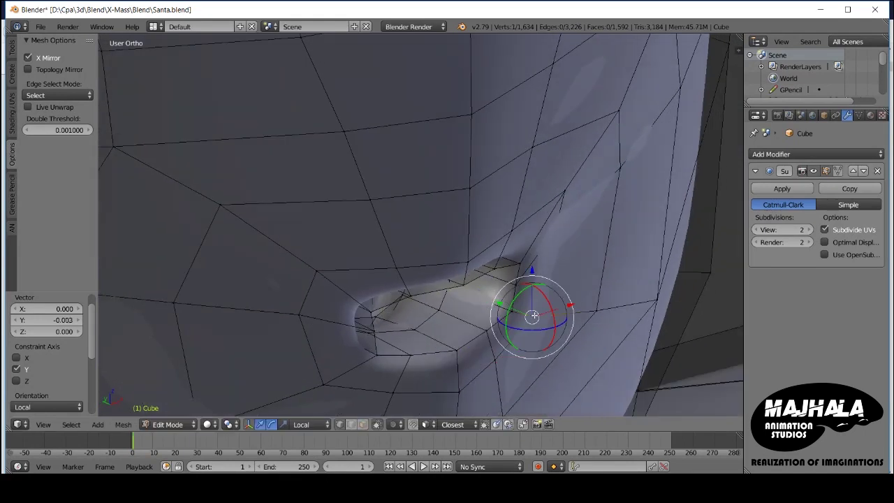
{"action": "left_click", "coordinate": [524, 219]}
{"action": "mouse_move", "coordinate": [524, 219]}
{"action": "middle_mouse_down"}
{"action": "mouse_move", "coordinate": [544, 223]}
{"action": "mouse_move", "coordinate": [535, 185]}
{"action": "middle_mouse_up"}
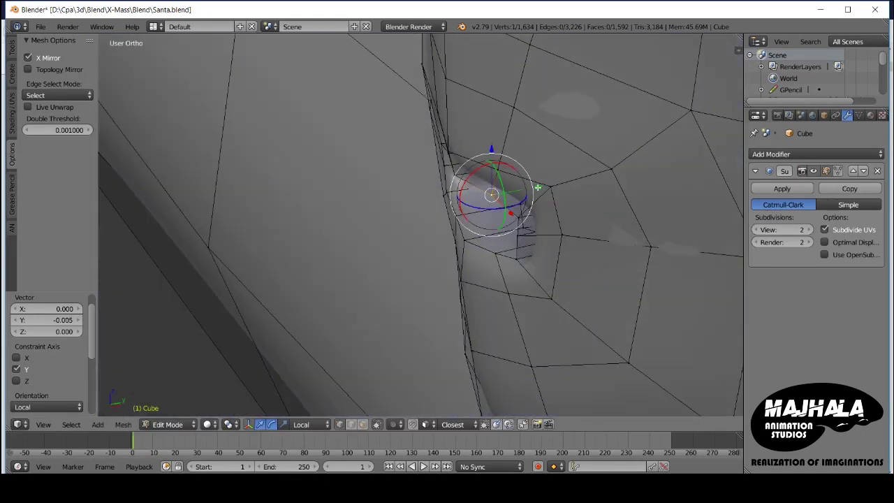
{"action": "mouse_move", "coordinate": [524, 220]}
{"action": "middle_mouse_down"}
{"action": "mouse_move", "coordinate": [591, 203]}
{"action": "mouse_move", "coordinate": [522, 242]}
{"action": "middle_mouse_up"}
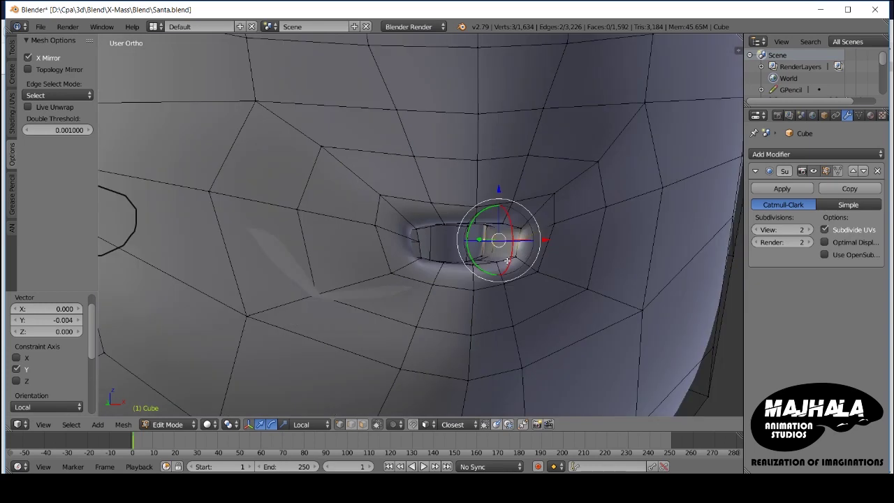
{"action": "key", "text": "KP_1"}
Step: Nudge the mouth vertices sideways on X, then push them back into the head along Y
{"action": "key", "text": "g"}
{"action": "key", "text": "x"}
{"action": "left_click", "coordinate": [522, 242]}
{"action": "scroll", "coordinate": [522, 241], "scroll_direction": "down", "scroll_amount": 4}
{"action": "middle_click_drag", "start_coordinate": [370, 294], "coordinate": [433, 328]}
{"action": "key", "text": "g"}
{"action": "key", "text": "y"}
{"action": "left_click", "coordinate": [474, 359]}
{"action": "middle_click_drag", "start_coordinate": [474, 358], "coordinate": [475, 349]}
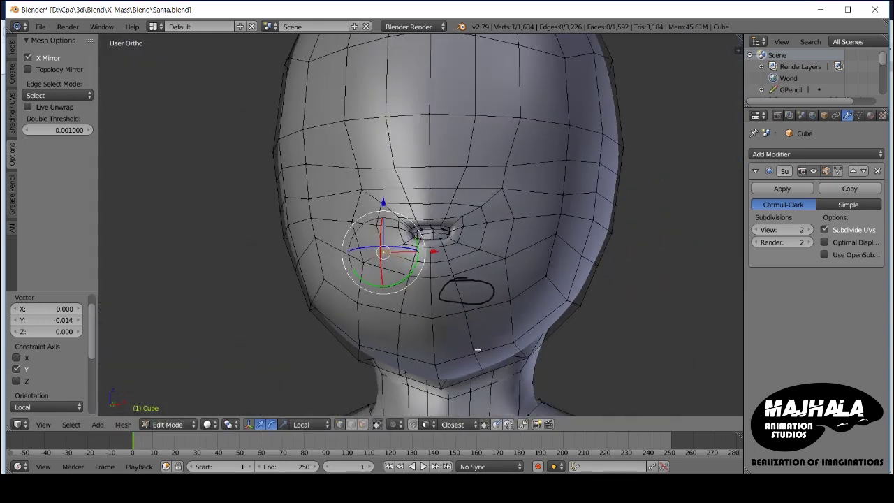
{"action": "scroll", "coordinate": [464, 349], "scroll_direction": "up", "scroll_amount": 3}
Step: Slide the edge ring around the mouth and slide a nearby vertex along its edge
{"action": "key", "text": "g"}
{"action": "key", "text": "g"}
{"action": "left_click", "coordinate": [475, 342]}
{"action": "key", "text": "KP_1"}
{"action": "scroll", "coordinate": [425, 223], "scroll_direction": "up", "scroll_amount": 3}
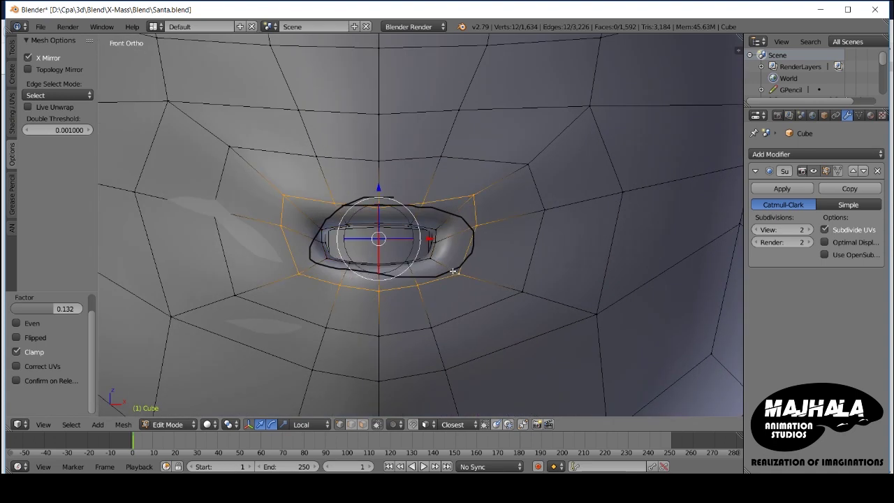
{"action": "key", "text": "ctrl+KP_Add"}
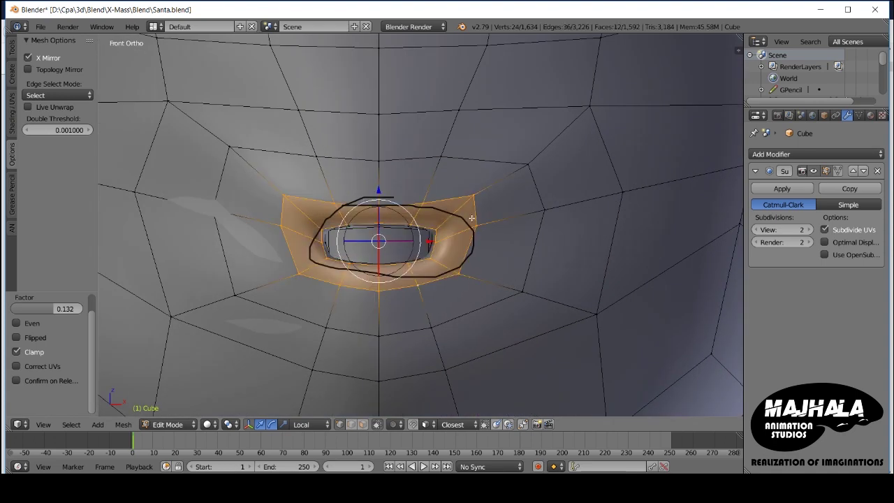
{"action": "right_click", "coordinate": [475, 196]}
{"action": "key", "text": "g"}
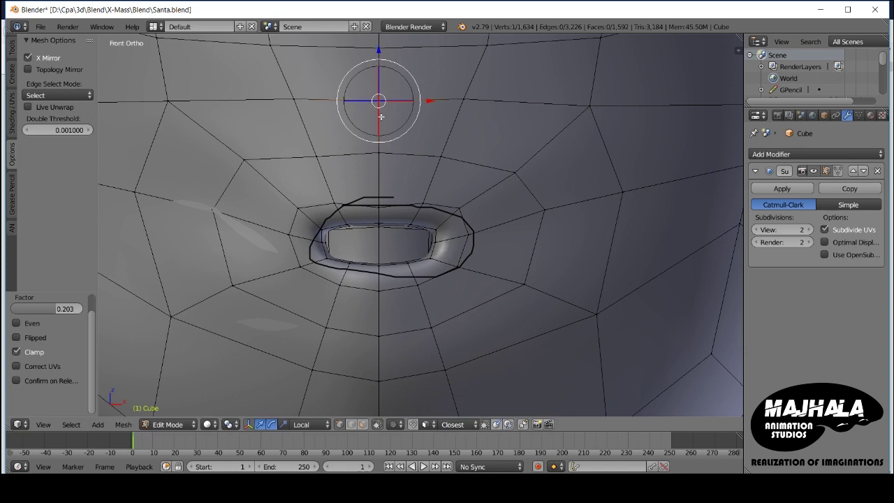
{"action": "scroll", "coordinate": [332, 203], "scroll_direction": "up", "scroll_amount": 1}
{"action": "key", "text": "shift+v"}
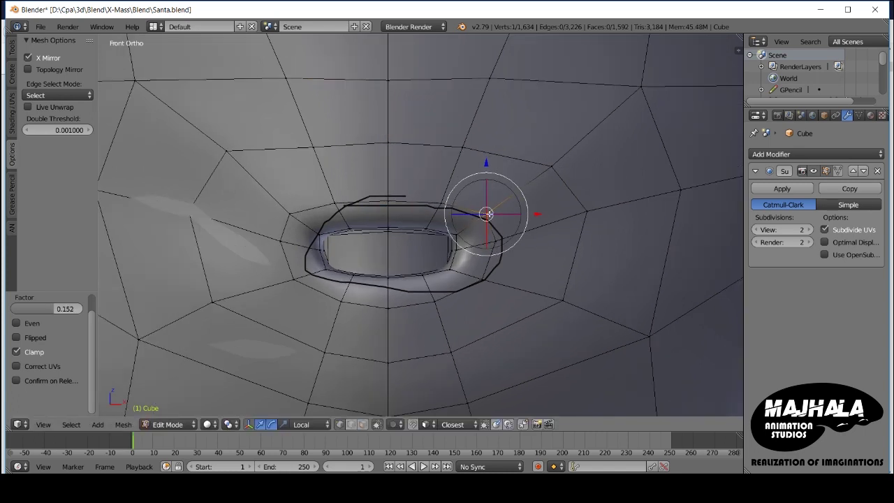
Step: Extrude the mouth rim inward to deepen the opening
{"action": "left_click", "coordinate": [455, 291], "text": "alt"}
{"action": "scroll", "coordinate": [455, 291], "scroll_direction": "down", "scroll_amount": 3}
{"action": "key", "text": "KP_3"}
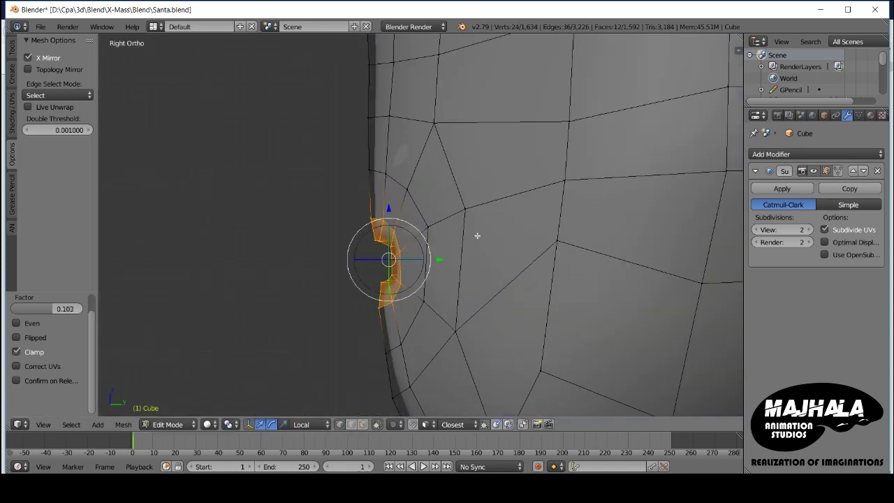
{"action": "left_click", "coordinate": [458, 242]}
{"action": "scroll", "coordinate": [457, 244], "scroll_direction": "up", "scroll_amount": 3}
{"action": "mouse_move", "coordinate": [457, 243]}
{"action": "middle_mouse_down"}
{"action": "mouse_move", "coordinate": [358, 302]}
{"action": "mouse_move", "coordinate": [509, 266]}
{"action": "middle_mouse_up"}
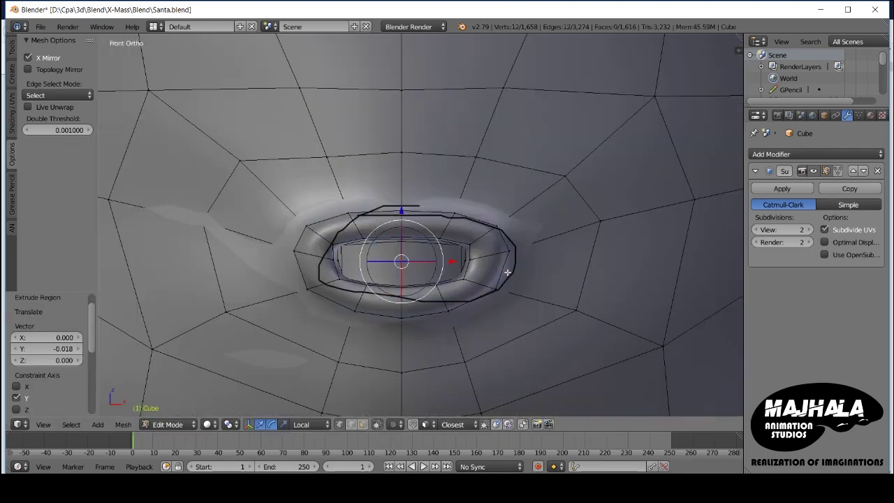
{"action": "key", "text": "z"}
{"action": "key", "text": "z"}
{"action": "key", "text": "z"}
{"action": "key", "text": "KP_1"}
{"action": "key", "text": "z"}
Step: Smooth the vertices around the mouth with W > Smooth
{"action": "key", "text": "w"}
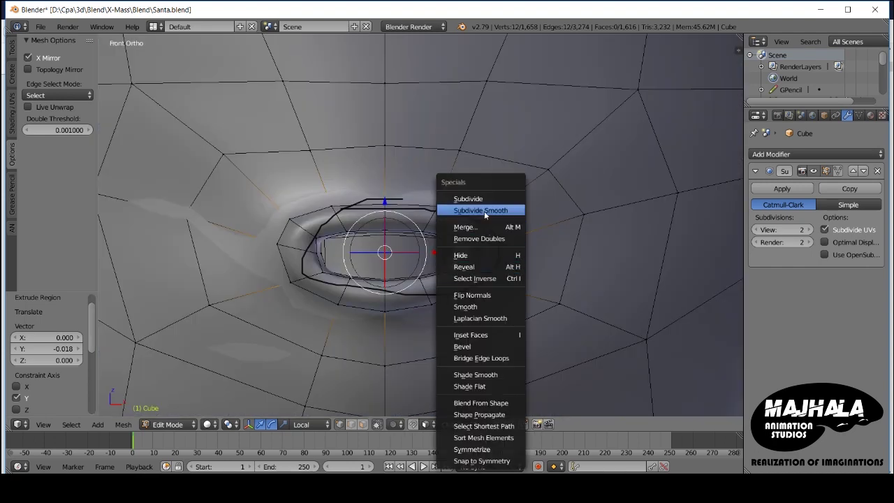
{"action": "left_click", "coordinate": [489, 294]}
{"action": "middle_click_drag", "start_coordinate": [108, 325], "coordinate": [73, 334]}
{"action": "key", "text": "KP_1"}
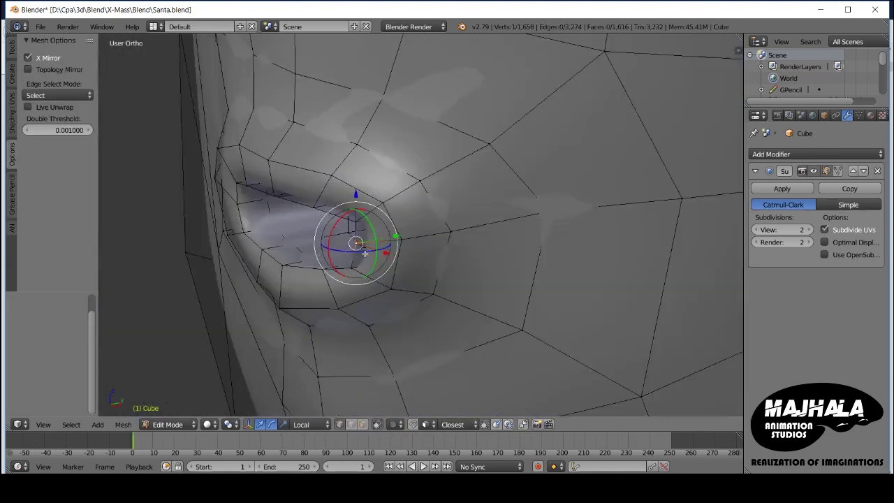
Step: Tilt the mouth edge vertices slightly, then return to Object Mode to view the head
{"action": "mouse_move", "coordinate": [365, 254]}
{"action": "middle_mouse_down"}
{"action": "mouse_move", "coordinate": [337, 246]}
{"action": "mouse_move", "coordinate": [424, 233]}
{"action": "middle_mouse_up"}
{"action": "right_click", "coordinate": [336, 246], "text": "ctrl"}
{"action": "left_click_drag", "start_coordinate": [425, 234], "coordinate": [422, 234]}
{"action": "left_click", "coordinate": [434, 242]}
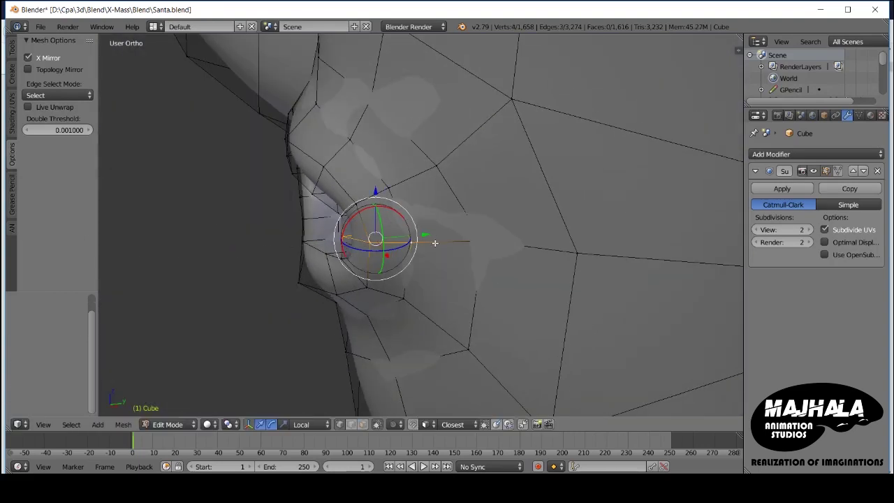
{"action": "left_click", "coordinate": [423, 232]}
{"action": "mouse_move", "coordinate": [428, 234]}
{"action": "middle_mouse_down"}
{"action": "mouse_move", "coordinate": [409, 303]}
{"action": "mouse_move", "coordinate": [429, 219]}
{"action": "middle_mouse_up"}
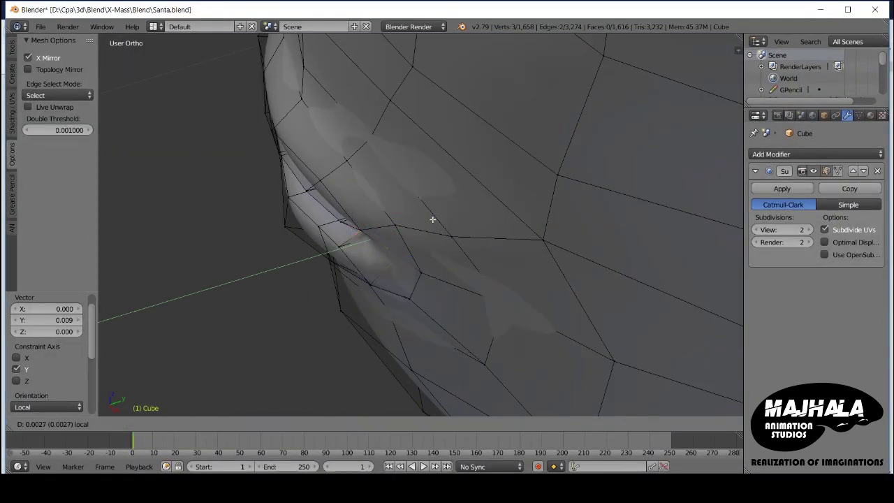
{"action": "key", "text": "KP_1"}
{"action": "middle_click_drag", "start_coordinate": [385, 245], "coordinate": [361, 216]}
{"action": "mouse_move", "coordinate": [340, 248]}
{"action": "middle_mouse_down"}
{"action": "mouse_move", "coordinate": [367, 248]}
{"action": "mouse_move", "coordinate": [367, 193]}
{"action": "mouse_move", "coordinate": [469, 226]}
{"action": "mouse_move", "coordinate": [418, 250]}
{"action": "middle_mouse_up"}
{"action": "key", "text": "KP_1"}
{"action": "scroll", "coordinate": [425, 228], "scroll_direction": "down", "scroll_amount": 3}
{"action": "key", "text": "Tab"}
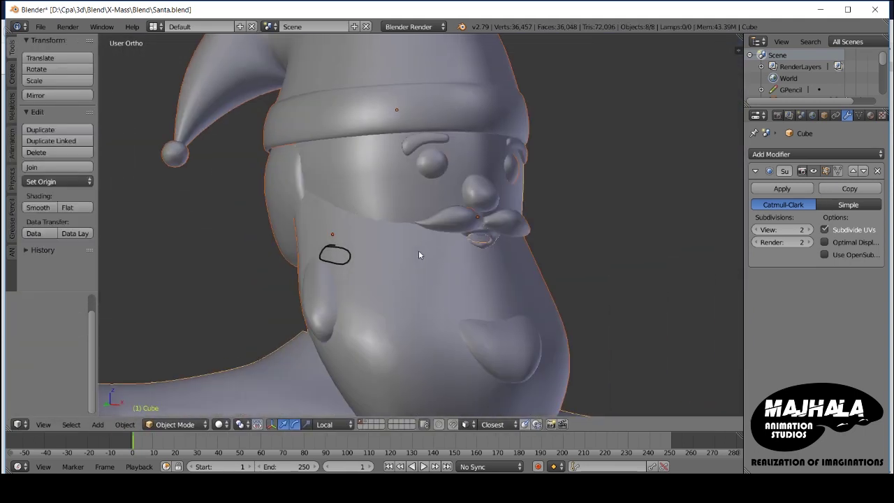
Step: Select the beard (Cube.002) and move its vertical centre edge down at the mouth opening
{"action": "scroll", "coordinate": [422, 252], "scroll_direction": "up", "scroll_amount": 5}
{"action": "key", "text": "KP_1"}
{"action": "scroll", "coordinate": [367, 268], "scroll_direction": "up", "scroll_amount": 2}
{"action": "key", "text": "Tab"}
{"action": "key", "text": "Tab"}
{"action": "right_click", "coordinate": [343, 257]}
{"action": "scroll", "coordinate": [324, 240], "scroll_direction": "down", "scroll_amount": 3}
{"action": "key", "text": "Tab"}
{"action": "left_click", "coordinate": [306, 256]}
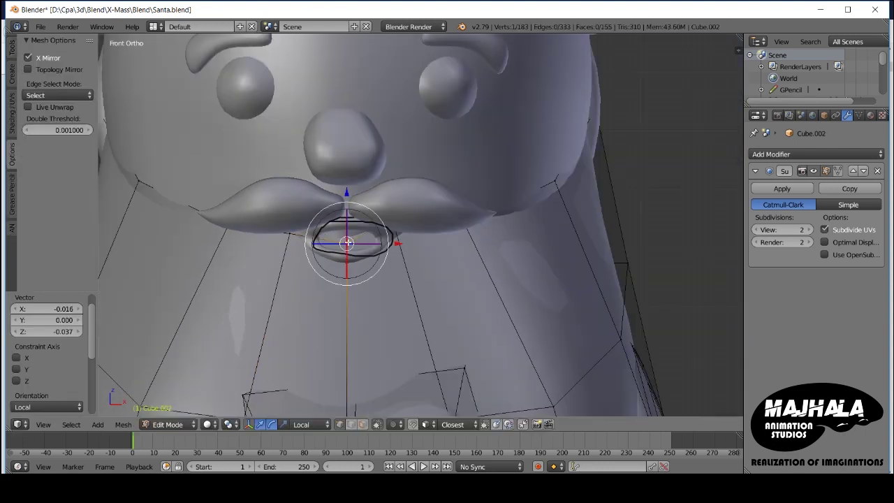
{"action": "right_click", "coordinate": [346, 264]}
{"action": "key", "text": "g"}
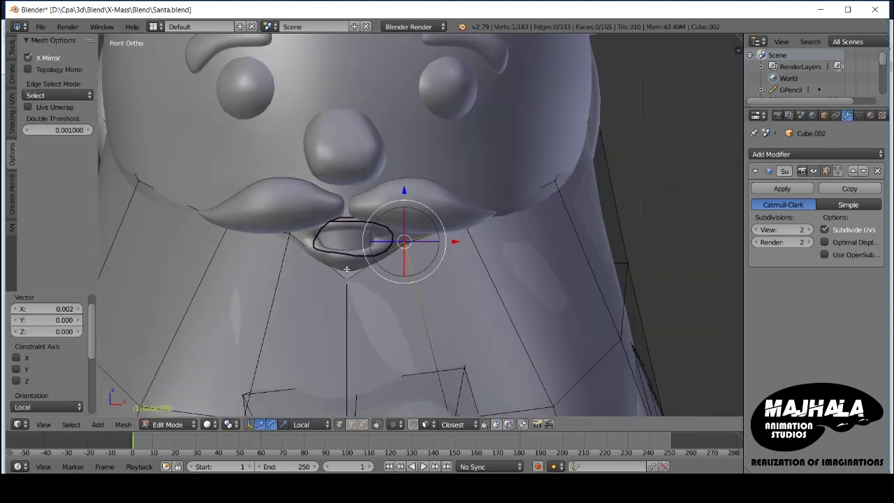
{"action": "scroll", "coordinate": [346, 268], "scroll_direction": "down", "scroll_amount": 3}
{"action": "key", "text": "Tab"}
Step: With proportional editing on, move the beard's mouth vertices to sit just under the mustache
{"action": "middle_click_drag", "start_coordinate": [346, 269], "coordinate": [396, 246]}
{"action": "key", "text": "KP_1"}
{"action": "key", "text": "o"}
{"action": "key", "text": "Tab"}
{"action": "key", "text": "g"}
{"action": "left_click", "coordinate": [312, 243]}
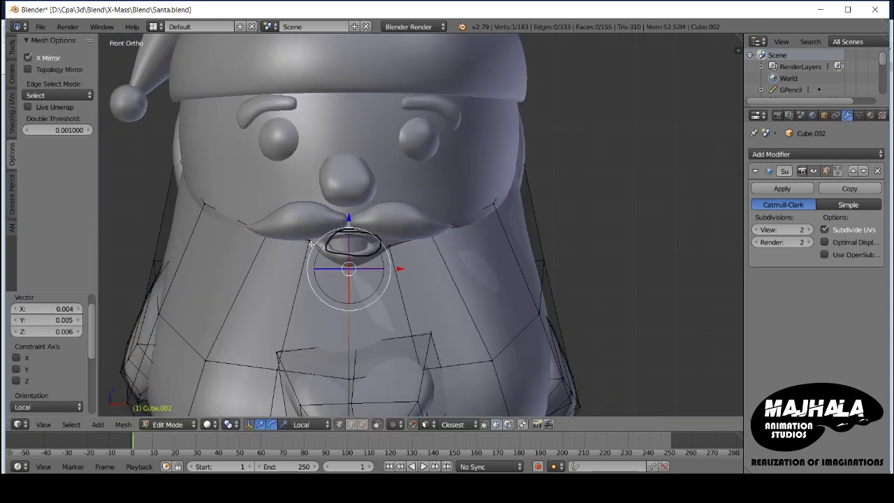
{"action": "scroll", "coordinate": [398, 244], "scroll_direction": "down", "scroll_amount": 3}
{"action": "key", "text": "Tab"}
Step: Select the body mesh at the hand, enter Edit Mode and view the thumb from the top
{"action": "middle_click_drag", "start_coordinate": [398, 244], "coordinate": [465, 224]}
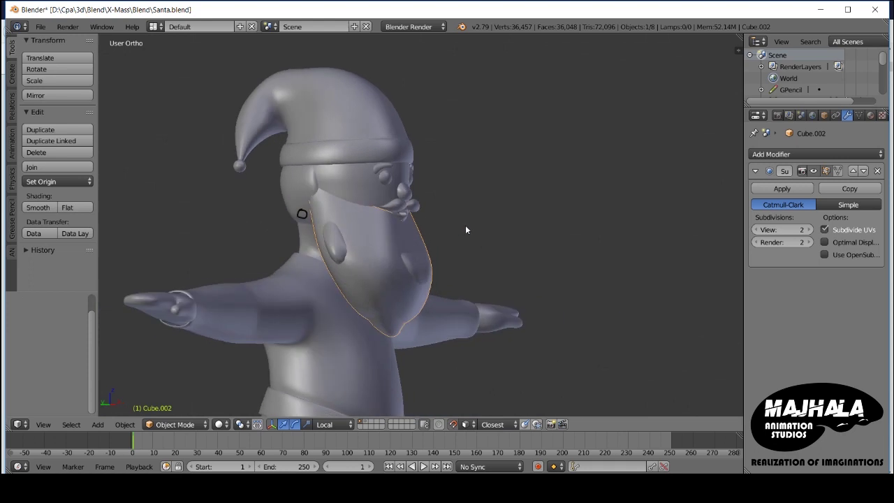
{"action": "scroll", "coordinate": [418, 225], "scroll_direction": "up", "scroll_amount": 2}
{"action": "key", "text": "KP_1"}
{"action": "scroll", "coordinate": [365, 219], "scroll_direction": "down", "scroll_amount": 3}
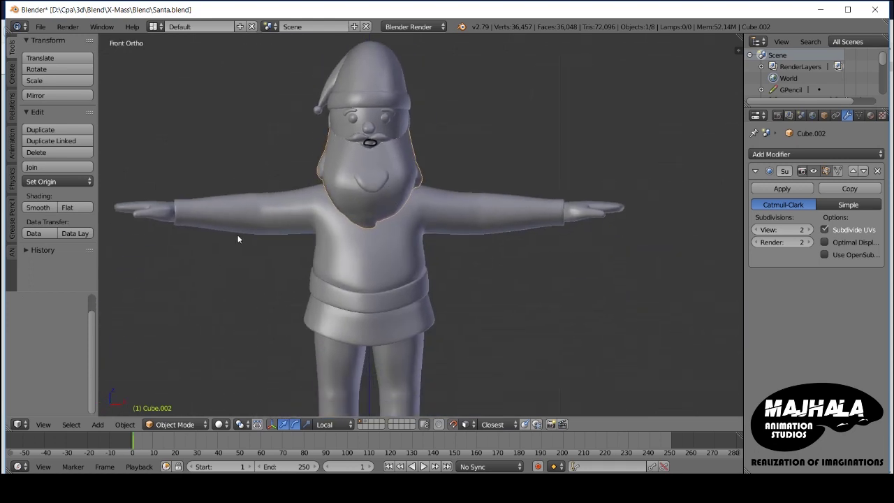
{"action": "scroll", "coordinate": [240, 236], "scroll_direction": "up", "scroll_amount": 5}
{"action": "right_click", "coordinate": [365, 209]}
{"action": "key", "text": "Tab"}
{"action": "scroll", "coordinate": [365, 210], "scroll_direction": "up", "scroll_amount": 3}
{"action": "middle_click_drag", "start_coordinate": [364, 209], "coordinate": [337, 264]}
{"action": "scroll", "coordinate": [338, 264], "scroll_direction": "up", "scroll_amount": 2}
{"action": "key", "text": "KP_7"}
Step: Move and vertex-slide the thumb-base vertices to smooth where the thumb joins the mitten
{"action": "scroll", "coordinate": [386, 252], "scroll_direction": "up", "scroll_amount": 2}
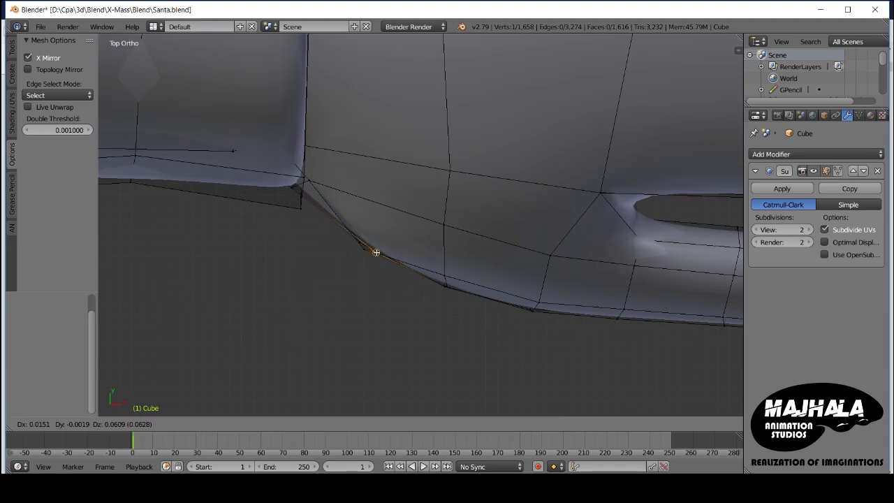
{"action": "key", "text": "g"}
{"action": "left_click", "coordinate": [444, 284]}
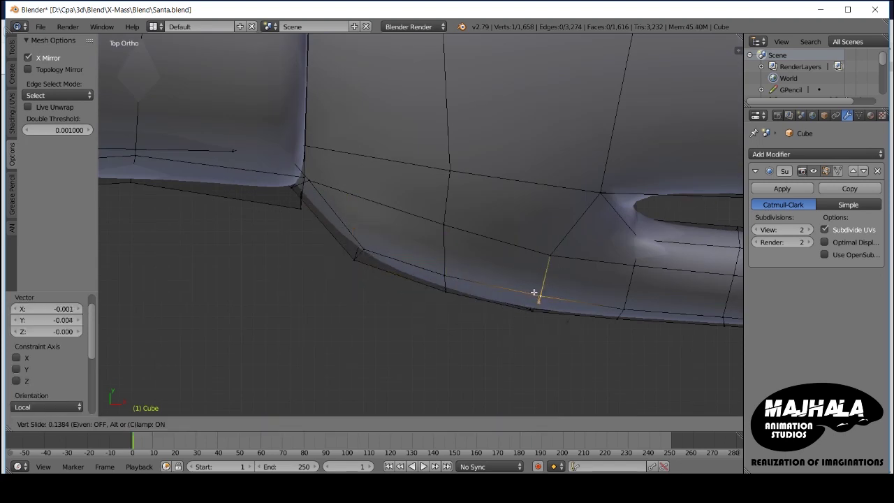
{"action": "left_click", "coordinate": [453, 277]}
{"action": "middle_click_drag", "start_coordinate": [632, 262], "coordinate": [581, 264], "text": "shift"}
{"action": "key", "text": "z"}
{"action": "key", "text": "a"}
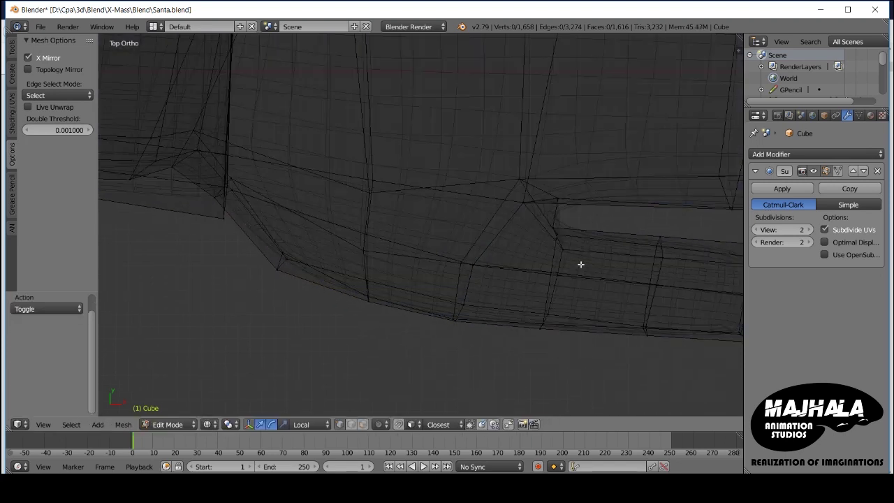
{"action": "right_click", "coordinate": [562, 231]}
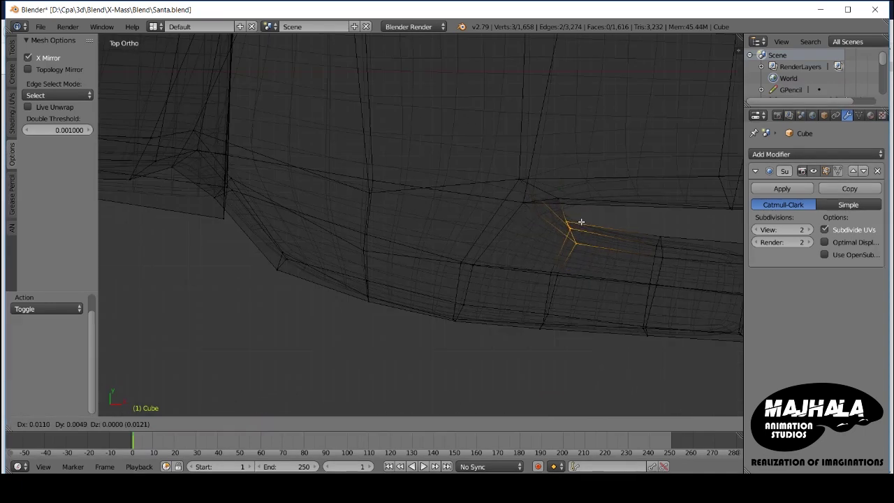
{"action": "left_click", "coordinate": [581, 222]}
{"action": "key", "text": "Tab"}
{"action": "key", "text": "z"}
Step: Scale the belt's lower edge loop up by 1.019 and leave Edit Mode
{"action": "scroll", "coordinate": [511, 254], "scroll_direction": "down", "scroll_amount": 2}
{"action": "key", "text": "KP_1"}
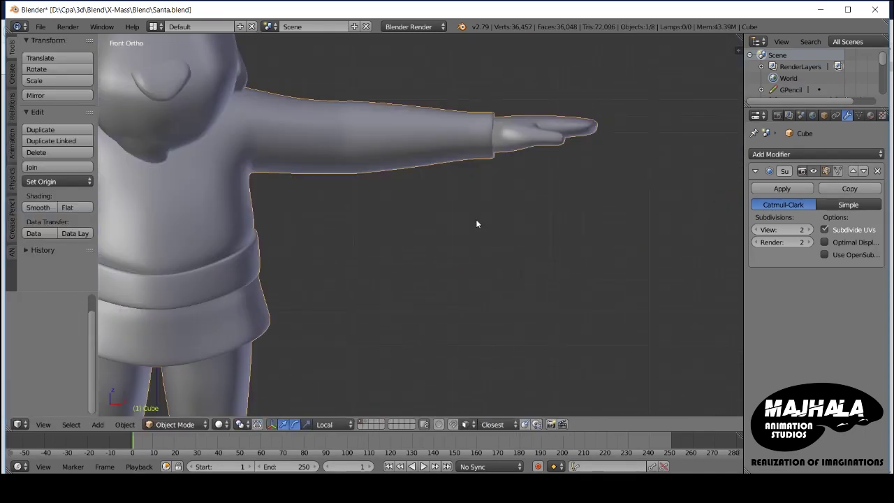
{"action": "scroll", "coordinate": [476, 224], "scroll_direction": "down", "scroll_amount": 4}
{"action": "scroll", "coordinate": [484, 261], "scroll_direction": "up", "scroll_amount": 4}
{"action": "key", "text": "Tab"}
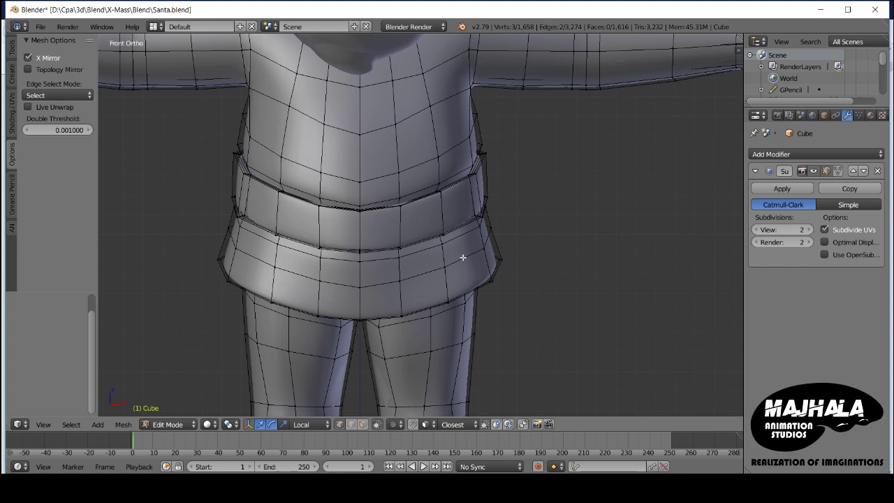
{"action": "key", "text": "s"}
{"action": "left_click", "coordinate": [529, 255]}
{"action": "key", "text": "KP_3"}
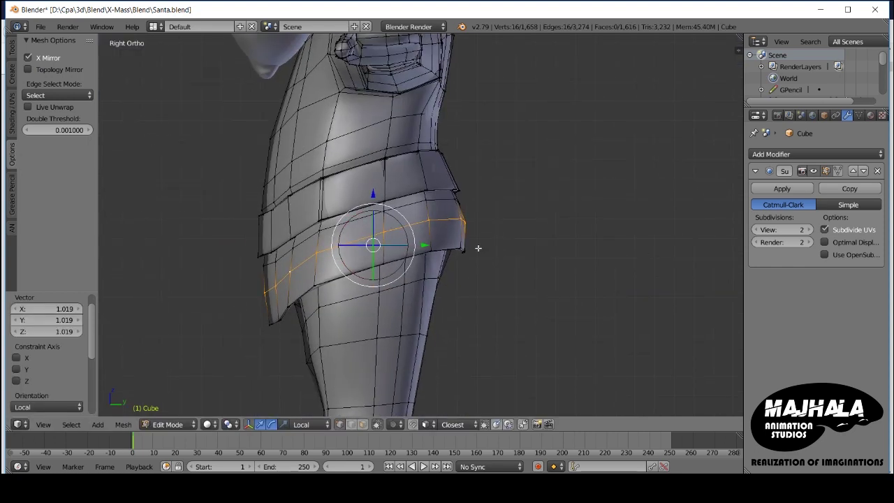
{"action": "scroll", "coordinate": [294, 267], "scroll_direction": "up", "scroll_amount": 2}
{"action": "scroll", "coordinate": [295, 267], "scroll_direction": "down", "scroll_amount": 1}
{"action": "key", "text": "Tab"}
Step: Return to the front view and select the beard object
{"action": "key", "text": "KP_1"}
{"action": "scroll", "coordinate": [371, 258], "scroll_direction": "down", "scroll_amount": 3}
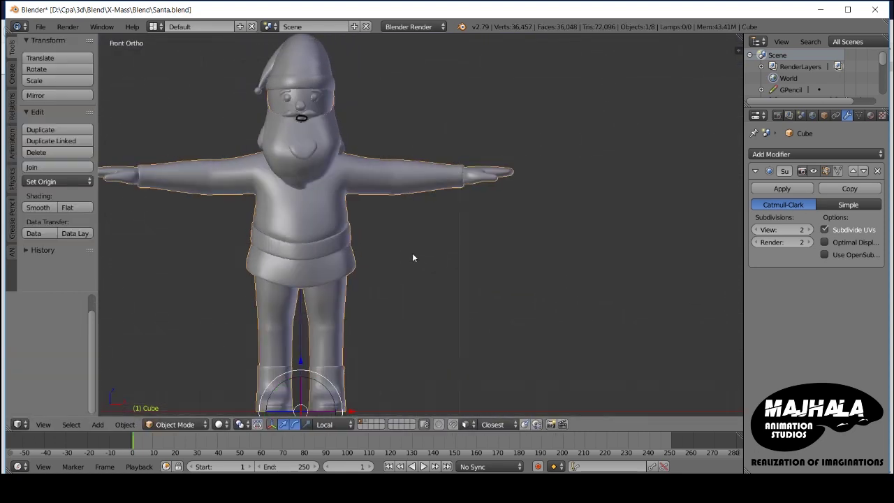
{"action": "scroll", "coordinate": [366, 190], "scroll_direction": "up", "scroll_amount": 4}
{"action": "scroll", "coordinate": [291, 258], "scroll_direction": "down", "scroll_amount": 1}
{"action": "scroll", "coordinate": [435, 277], "scroll_direction": "up", "scroll_amount": 2}
{"action": "right_click", "coordinate": [318, 298]}
Step: In Right view wireframe, circle-select the head's chin vertices and move them to a new position
{"action": "middle_click_drag", "start_coordinate": [318, 298], "coordinate": [387, 262]}
{"action": "scroll", "coordinate": [388, 264], "scroll_direction": "up", "scroll_amount": 2}
{"action": "key", "text": "Tab"}
{"action": "key", "text": "Tab"}
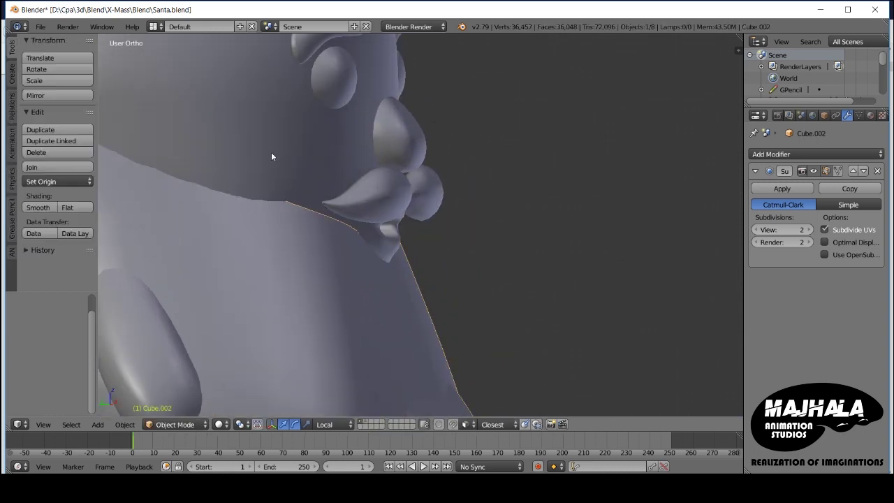
{"action": "key", "text": "KP_3"}
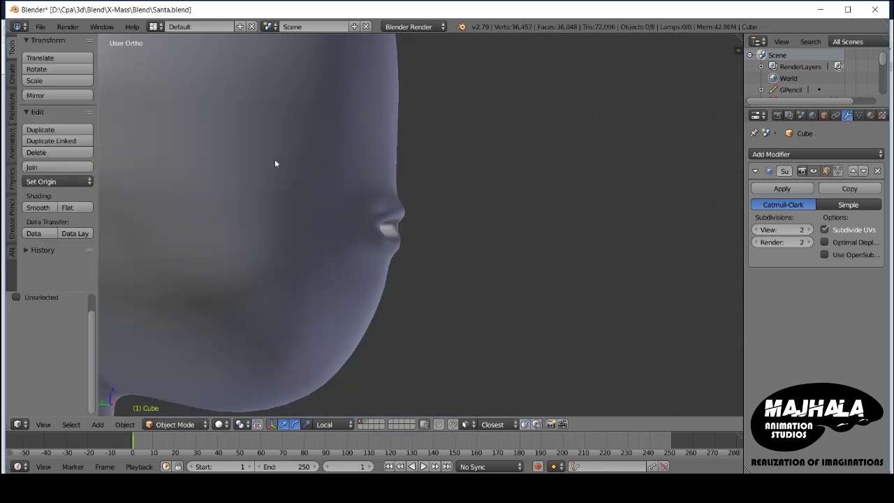
{"action": "scroll", "coordinate": [187, 298], "scroll_direction": "down", "scroll_amount": 2}
{"action": "key", "text": "Tab"}
{"action": "key", "text": "z"}
{"action": "key", "text": "c"}
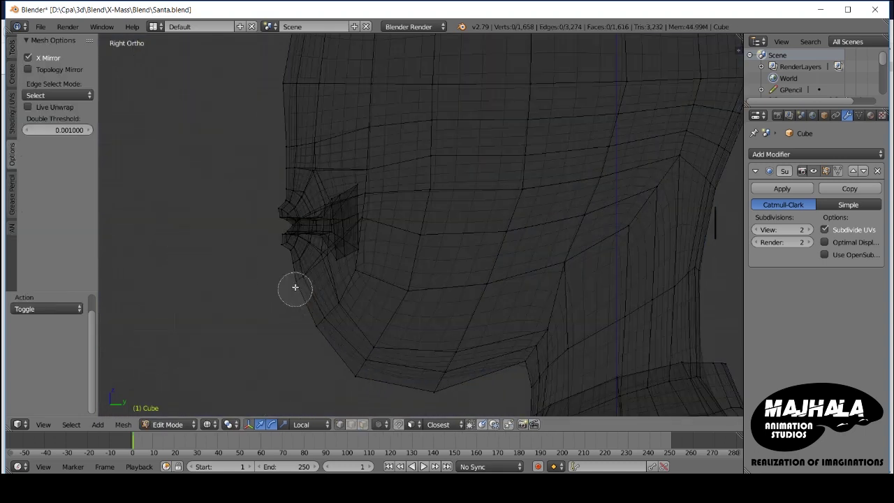
{"action": "scroll", "coordinate": [312, 259], "scroll_direction": "up", "scroll_amount": 2}
{"action": "key", "text": "g"}
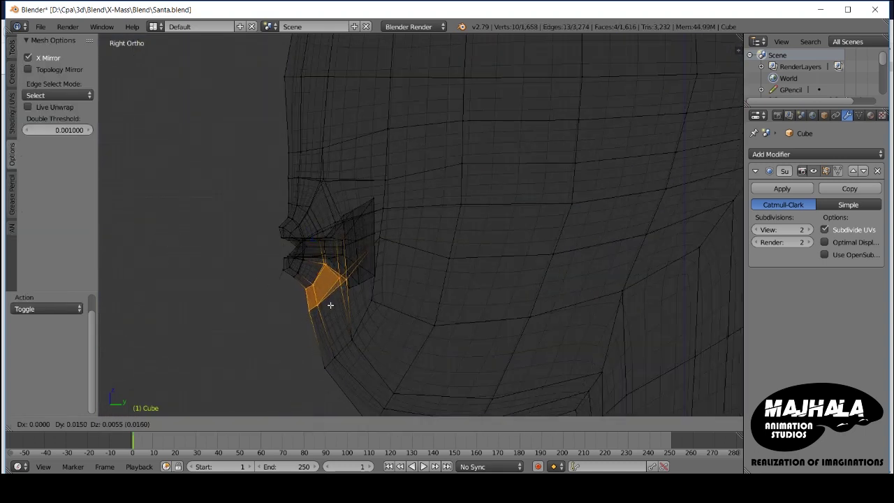
{"action": "left_click", "coordinate": [331, 301]}
{"action": "scroll", "coordinate": [341, 304], "scroll_direction": "down", "scroll_amount": 1}
Step: Select the jaw vertices and pull them into shape
{"action": "key", "text": "a"}
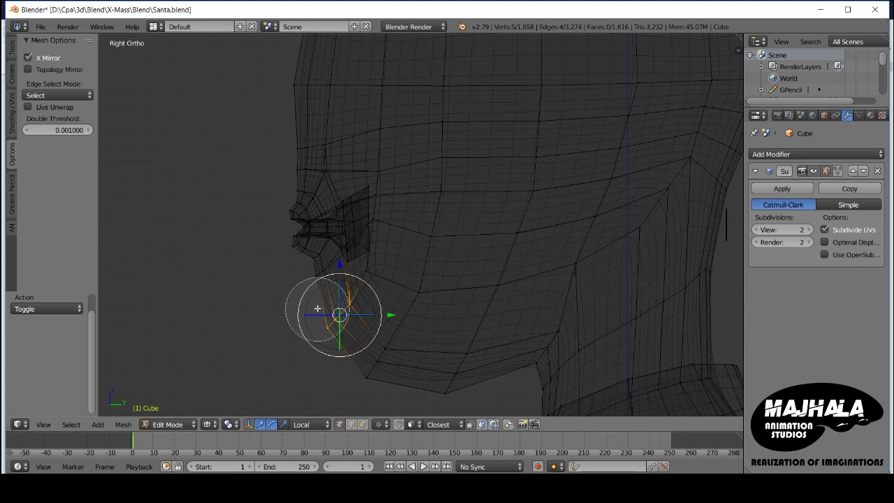
{"action": "right_click", "coordinate": [304, 261]}
{"action": "scroll", "coordinate": [367, 257], "scroll_direction": "up", "scroll_amount": 2}
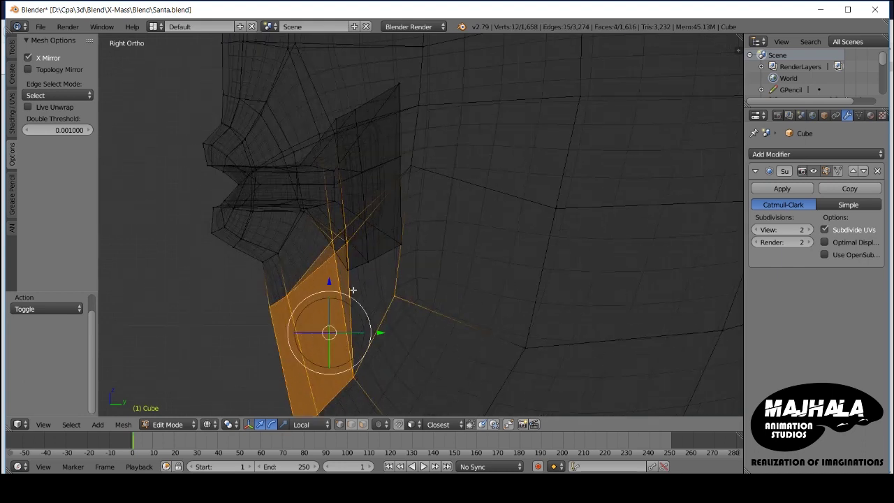
{"action": "scroll", "coordinate": [353, 289], "scroll_direction": "down", "scroll_amount": 1}
{"action": "scroll", "coordinate": [356, 307], "scroll_direction": "down", "scroll_amount": 2}
{"action": "scroll", "coordinate": [365, 314], "scroll_direction": "down", "scroll_amount": 2}
{"action": "right_click", "coordinate": [352, 337]}
{"action": "key", "text": "c"}
{"action": "left_click_drag", "start_coordinate": [383, 333], "coordinate": [409, 339]}
{"action": "scroll", "coordinate": [409, 339], "scroll_direction": "up", "scroll_amount": 2}
{"action": "key", "text": "g"}
{"action": "left_click", "coordinate": [414, 317]}
Step: Circle-select and move further vertices on and under the chin to refine it
{"action": "key", "text": "a"}
{"action": "key", "text": "c"}
{"action": "left_click", "coordinate": [432, 334]}
{"action": "key", "text": "Escape"}
{"action": "key", "text": "a"}
{"action": "scroll", "coordinate": [423, 319], "scroll_direction": "up", "scroll_amount": 1}
{"action": "key", "text": "g"}
{"action": "left_click", "coordinate": [421, 330]}
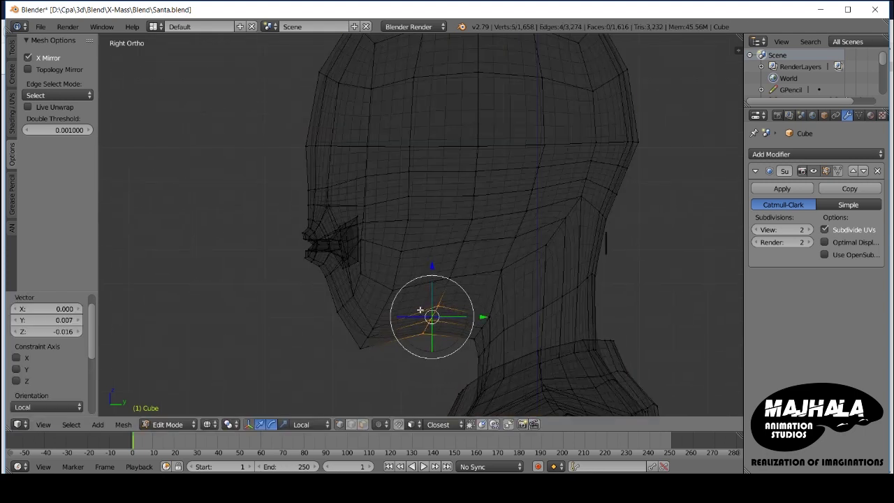
{"action": "scroll", "coordinate": [419, 321], "scroll_direction": "down", "scroll_amount": 2}
{"action": "key", "text": "a"}
{"action": "key", "text": "c"}
{"action": "left_click", "coordinate": [378, 302]}
Step: In Front view, edge-slide a horizontal face loop lower beside the mustache
{"action": "key", "text": "z"}
{"action": "middle_click_drag", "start_coordinate": [378, 301], "coordinate": [335, 254]}
{"action": "key", "text": "KP_1"}
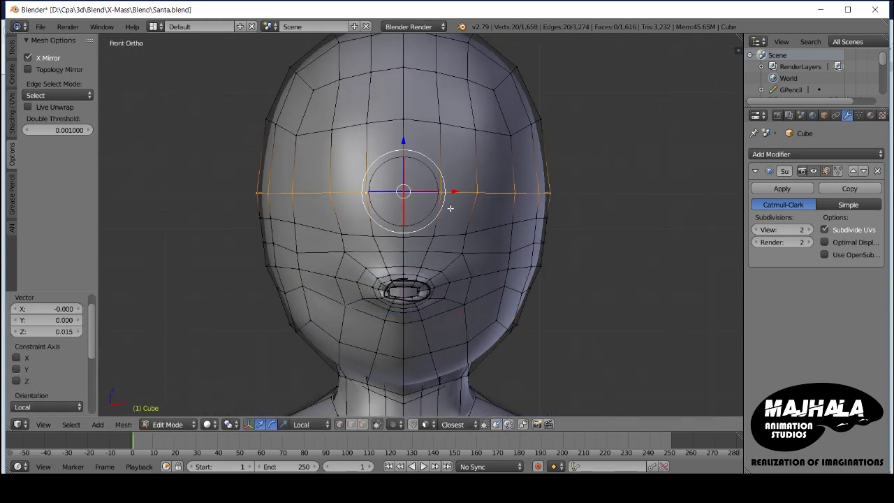
{"action": "left_click", "coordinate": [481, 222]}
{"action": "left_click", "coordinate": [480, 204]}
{"action": "key", "text": "Tab"}
{"action": "key", "text": "alt+h"}
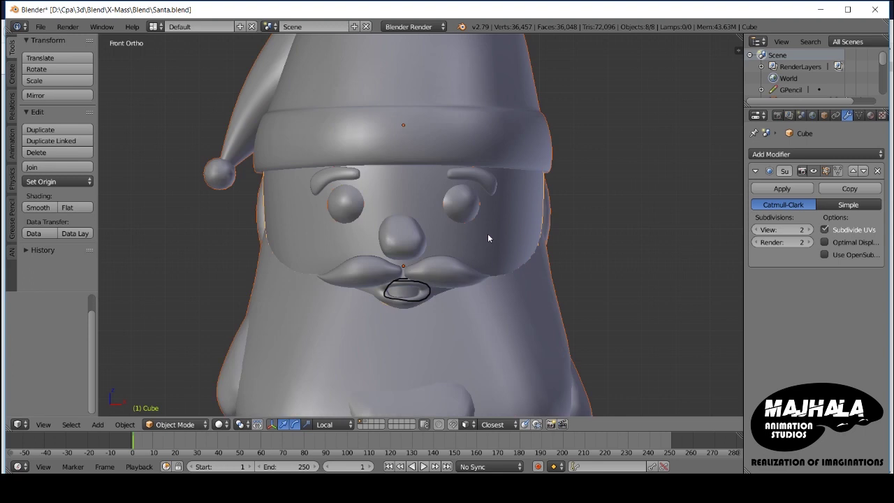
{"action": "key", "text": "Tab"}
{"action": "key", "text": "g"}
{"action": "key", "text": "g"}
{"action": "left_click", "coordinate": [493, 246]}
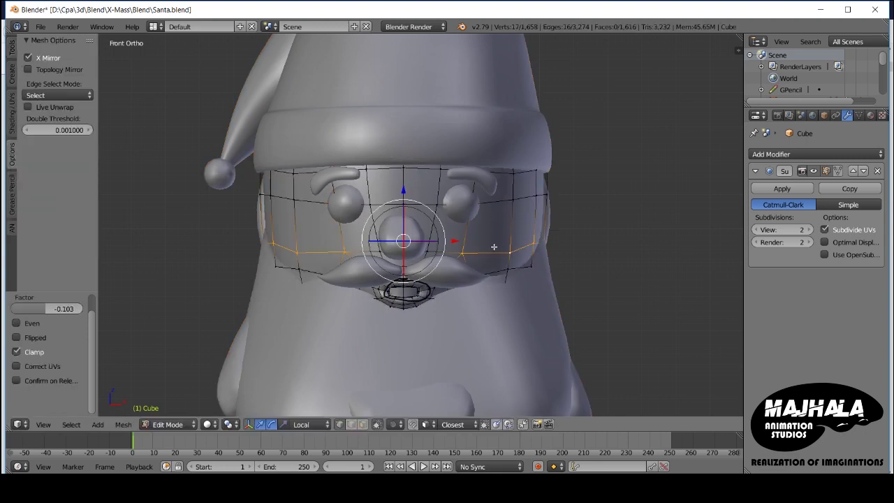
Step: Select a second face edge loop and slide it lower around the mouth
{"action": "key", "text": "z"}
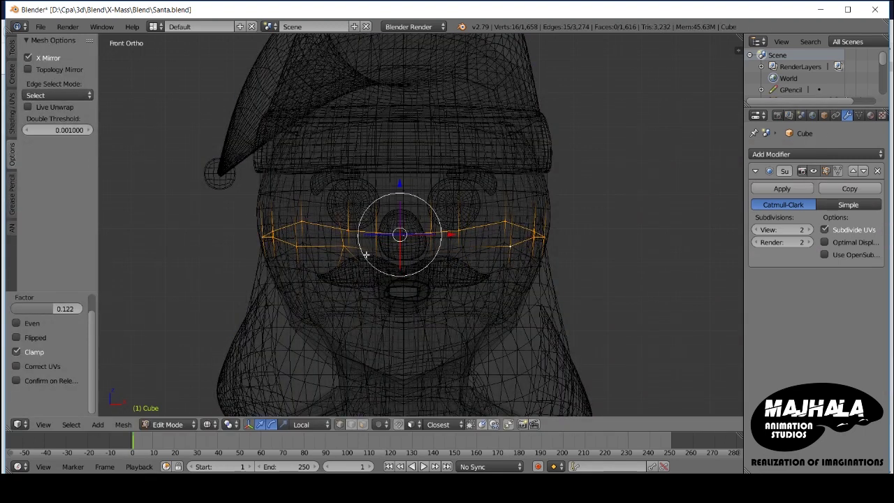
{"action": "key", "text": "z"}
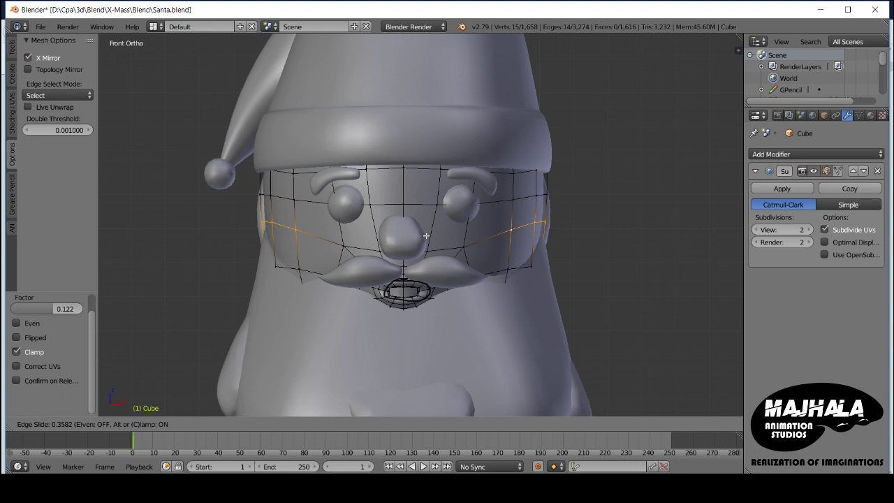
{"action": "left_click", "coordinate": [463, 264], "text": "alt+shift"}
{"action": "key", "text": "z"}
{"action": "middle_click_drag", "start_coordinate": [463, 264], "coordinate": [441, 294]}
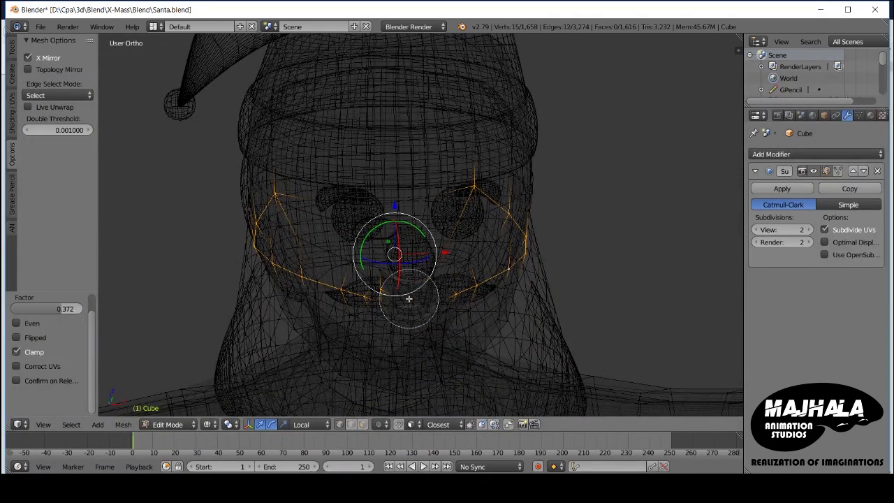
{"action": "left_click", "coordinate": [384, 296], "text": "alt"}
{"action": "key", "text": "KP_1"}
{"action": "key", "text": "z"}
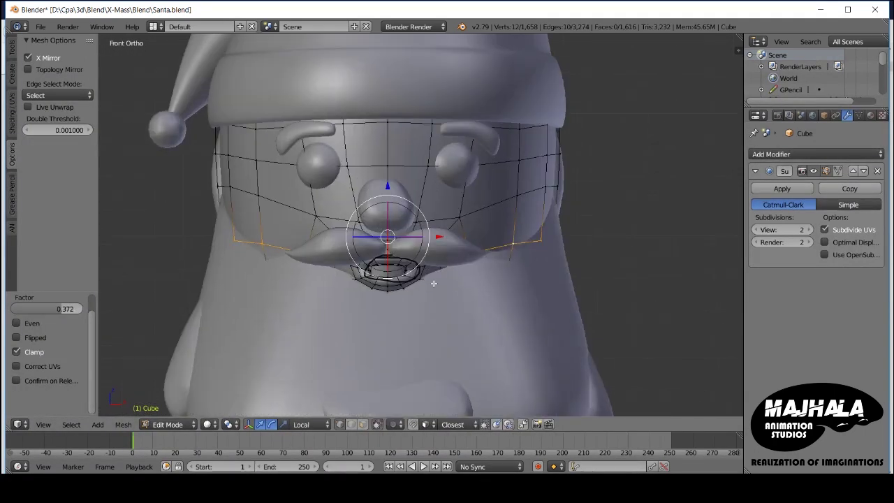
{"action": "left_click", "coordinate": [433, 278]}
Step: Orbit around the head to check the reshaped face, then exit Edit Mode in Front view
{"action": "key", "text": "z"}
{"action": "mouse_move", "coordinate": [433, 278]}
{"action": "middle_mouse_down"}
{"action": "mouse_move", "coordinate": [274, 286]}
{"action": "mouse_move", "coordinate": [300, 293]}
{"action": "middle_mouse_up"}
{"action": "key", "text": "z"}
{"action": "key", "text": "KP_1"}
{"action": "key", "text": "Tab"}
{"action": "scroll", "coordinate": [312, 316], "scroll_direction": "up", "scroll_amount": 3}
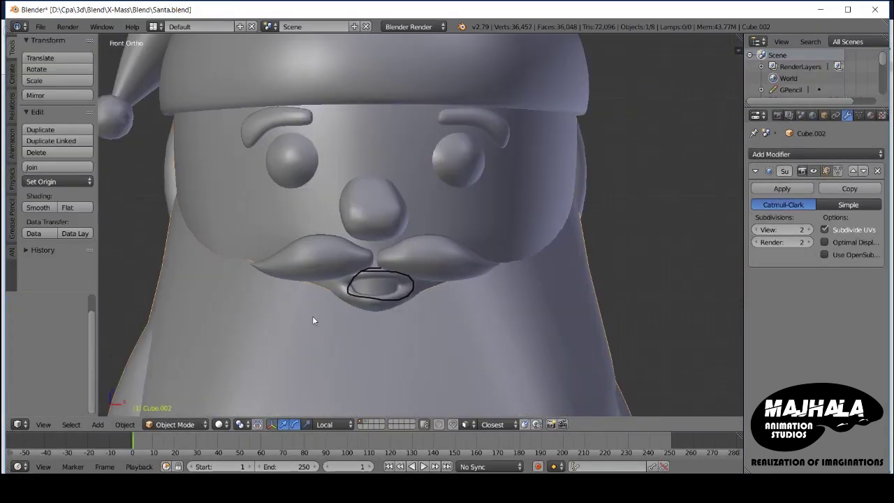
Step: Add a centred vertical loop cut to the beard in Edit Mode
{"action": "right_click", "coordinate": [312, 316]}
{"action": "key", "text": "Tab"}
{"action": "scroll", "coordinate": [329, 270], "scroll_direction": "down", "scroll_amount": 2}
{"action": "scroll", "coordinate": [342, 269], "scroll_direction": "down", "scroll_amount": 1}
{"action": "key", "text": "ctrl+r"}
{"action": "left_click", "coordinate": [354, 267]}
{"action": "right_click", "coordinate": [355, 267]}
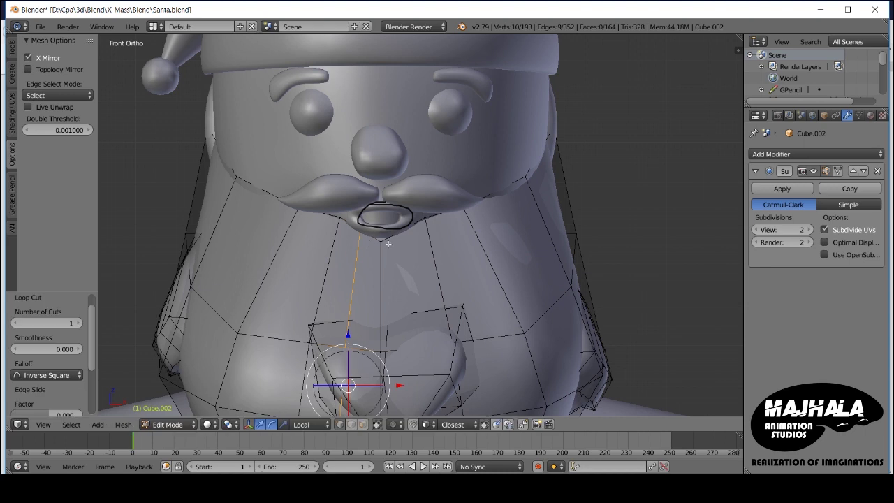
{"action": "scroll", "coordinate": [414, 277], "scroll_direction": "down", "scroll_amount": 1}
{"action": "key", "text": "Tab"}
{"action": "scroll", "coordinate": [409, 264], "scroll_direction": "up", "scroll_amount": 2}
{"action": "key", "text": "Tab"}
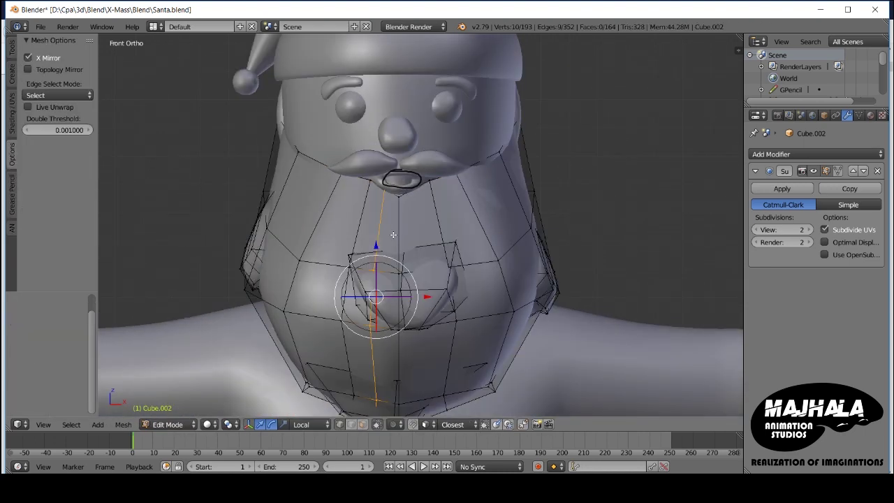
{"action": "left_click", "coordinate": [414, 199]}
{"action": "scroll", "coordinate": [414, 199], "scroll_direction": "up", "scroll_amount": 3}
Step: Slide the vertex below the mouth and the vertical beard edge loop to refine its shape
{"action": "right_click", "coordinate": [419, 180]}
{"action": "key", "text": "g"}
{"action": "key", "text": "g"}
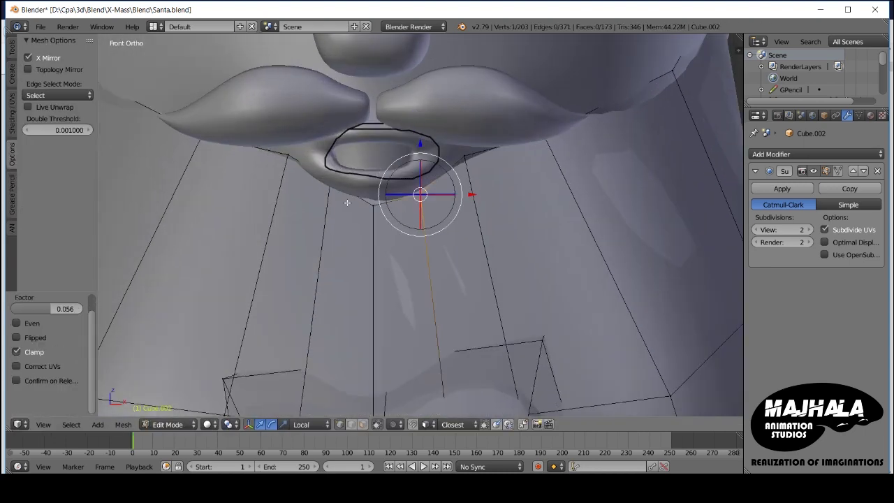
{"action": "left_click", "coordinate": [275, 266]}
{"action": "scroll", "coordinate": [275, 266], "scroll_direction": "down", "scroll_amount": 2}
{"action": "scroll", "coordinate": [275, 266], "scroll_direction": "down", "scroll_amount": 3}
{"action": "scroll", "coordinate": [286, 244], "scroll_direction": "up", "scroll_amount": 2}
{"action": "right_click", "coordinate": [291, 230], "text": "alt"}
{"action": "key", "text": "g"}
{"action": "key", "text": "g"}
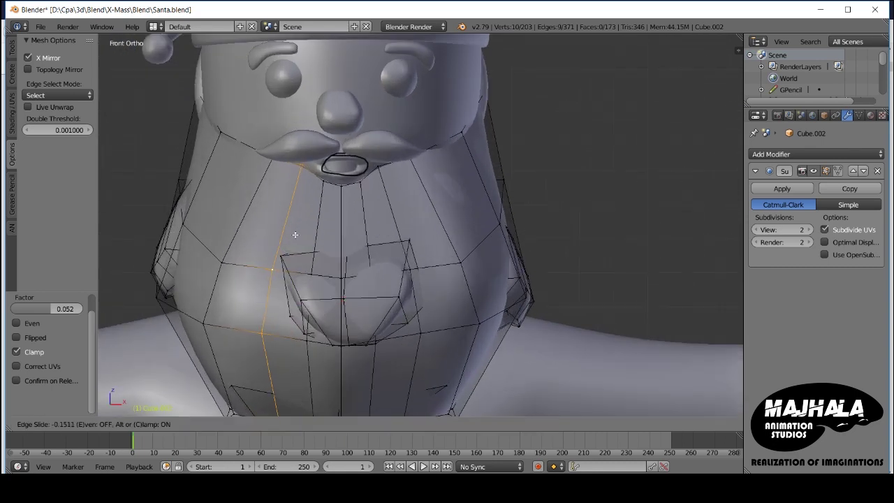
{"action": "left_click", "coordinate": [292, 235]}
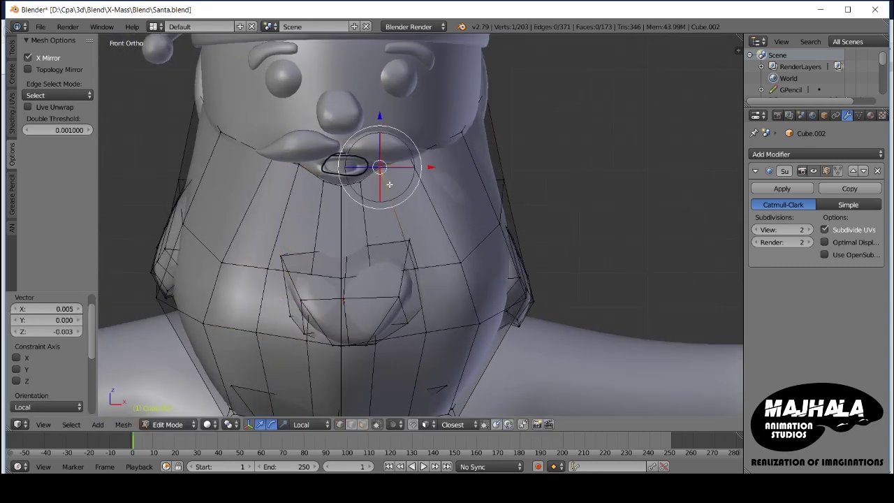
Step: Leave Edit Mode and orbit to inspect the beard from an angle
{"action": "key", "text": "Tab"}
{"action": "scroll", "coordinate": [377, 167], "scroll_direction": "down", "scroll_amount": 3}
{"action": "mouse_move", "coordinate": [345, 238]}
{"action": "middle_mouse_down"}
{"action": "mouse_move", "coordinate": [407, 216]}
{"action": "mouse_move", "coordinate": [178, 432]}
{"action": "middle_mouse_up"}
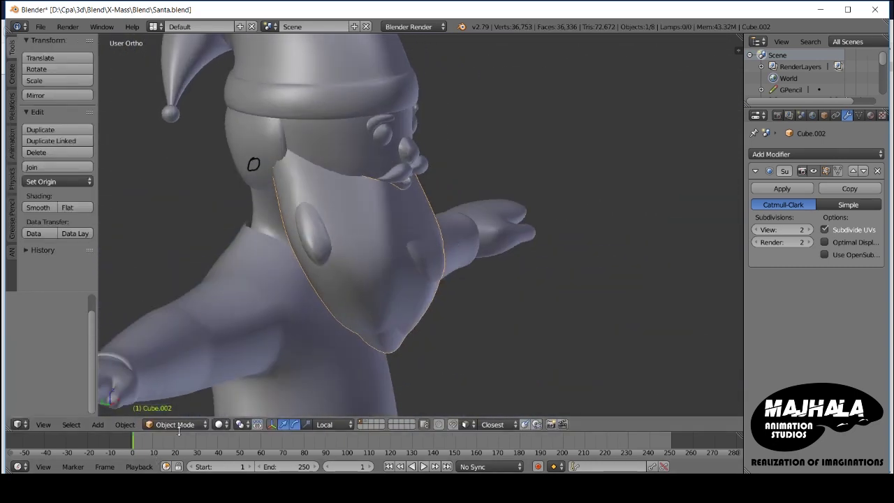
{"action": "left_click", "coordinate": [176, 424]}
Step: Switch the beard to Sculpt Mode and set the Smooth brush strength, checking Santa from below
{"action": "left_click", "coordinate": [175, 385]}
{"action": "scroll", "coordinate": [325, 241], "scroll_direction": "up", "scroll_amount": 4}
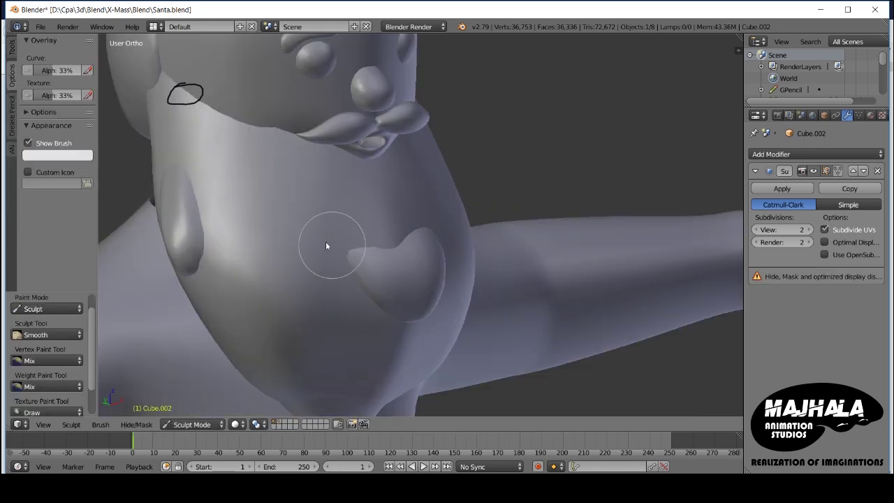
{"action": "key", "text": "shift+f"}
{"action": "left_click", "coordinate": [341, 293]}
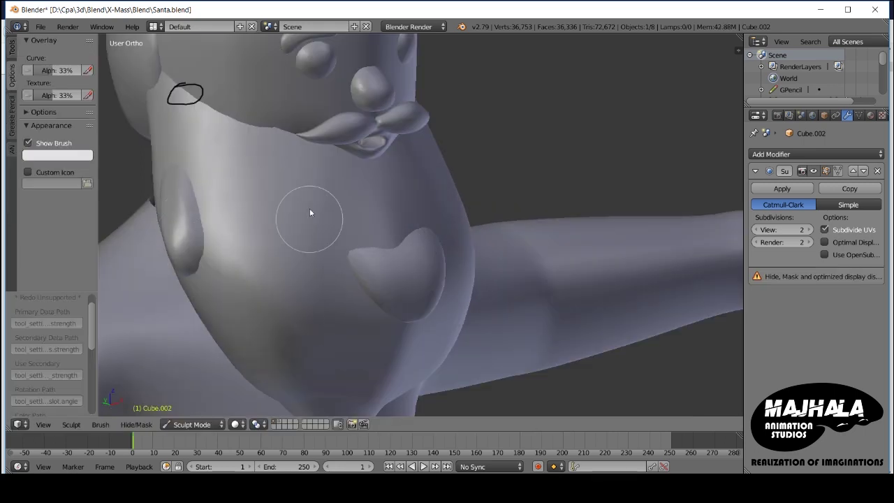
{"action": "key", "text": "KP_1"}
{"action": "middle_click_drag", "start_coordinate": [440, 303], "coordinate": [432, 278]}
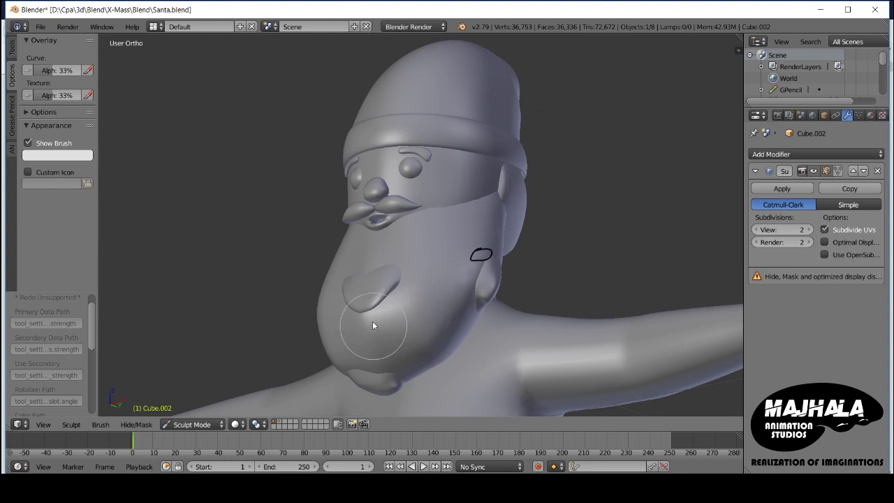
{"action": "middle_click_drag", "start_coordinate": [373, 322], "coordinate": [347, 316]}
{"action": "middle_click_drag", "start_coordinate": [412, 351], "coordinate": [387, 303]}
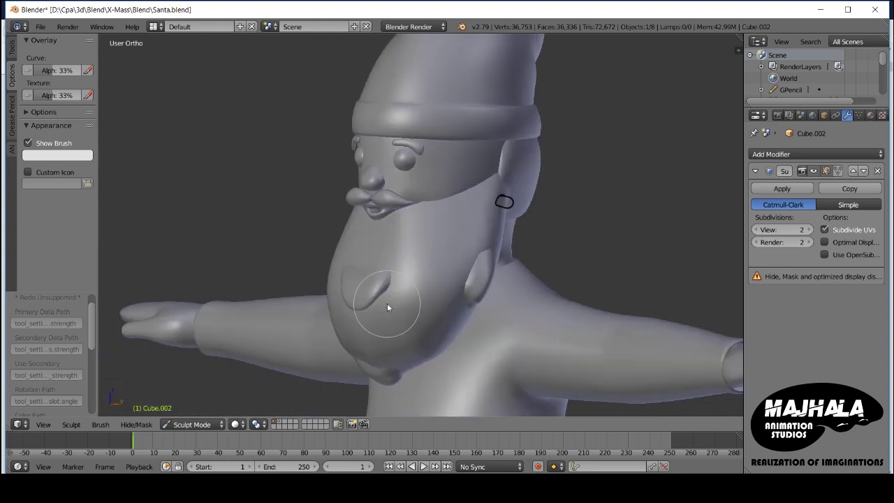
Step: Resize the Smooth brush in right side view, then check the face from below and front
{"action": "key", "text": "KP_3"}
{"action": "key", "text": "f"}
{"action": "scroll", "coordinate": [400, 242], "scroll_direction": "up", "scroll_amount": 4}
{"action": "scroll", "coordinate": [400, 243], "scroll_direction": "up", "scroll_amount": 1}
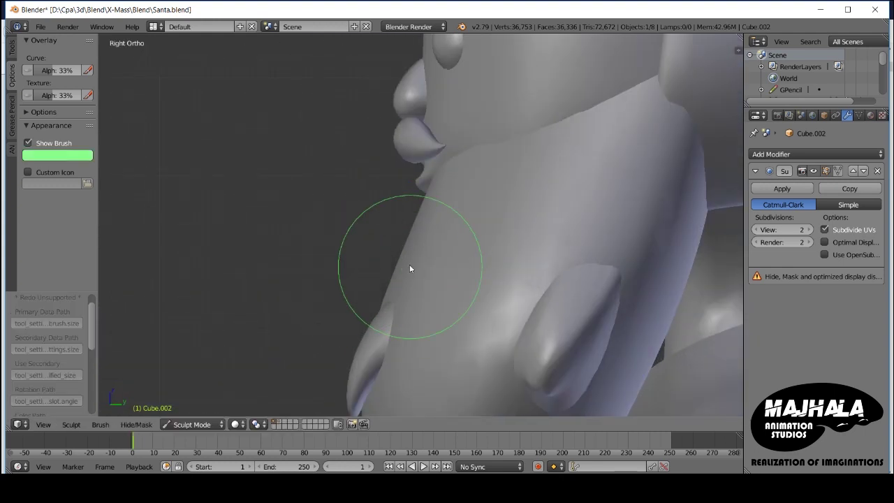
{"action": "mouse_move", "coordinate": [388, 276]}
{"action": "middle_mouse_down"}
{"action": "mouse_move", "coordinate": [390, 299]}
{"action": "mouse_move", "coordinate": [375, 193]}
{"action": "mouse_move", "coordinate": [382, 221]}
{"action": "middle_mouse_up"}
{"action": "key", "text": "KP_1"}
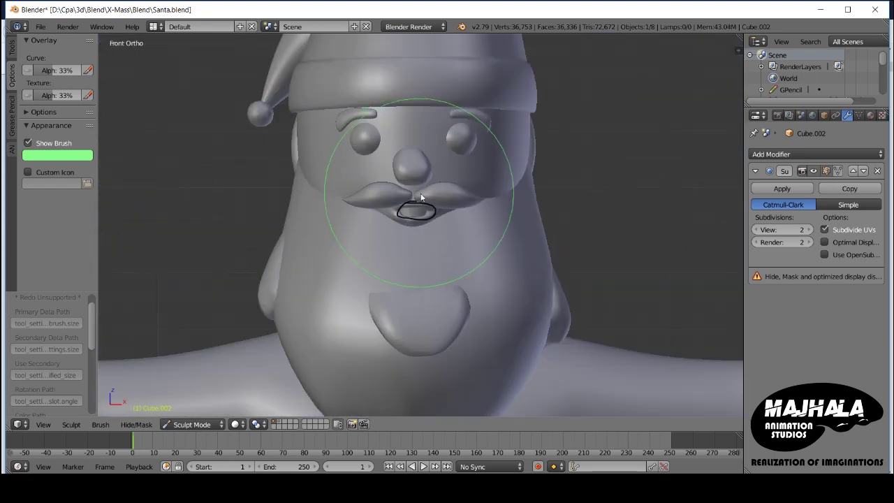
{"action": "key", "text": "Tab"}
{"action": "key", "text": "Tab"}
Step: Select the head and soft-move the mouth vertices in Edit Mode
{"action": "right_click", "coordinate": [386, 232]}
{"action": "key", "text": "Tab"}
{"action": "scroll", "coordinate": [386, 232], "scroll_direction": "up", "scroll_amount": 3}
{"action": "scroll", "coordinate": [379, 224], "scroll_direction": "up", "scroll_amount": 2}
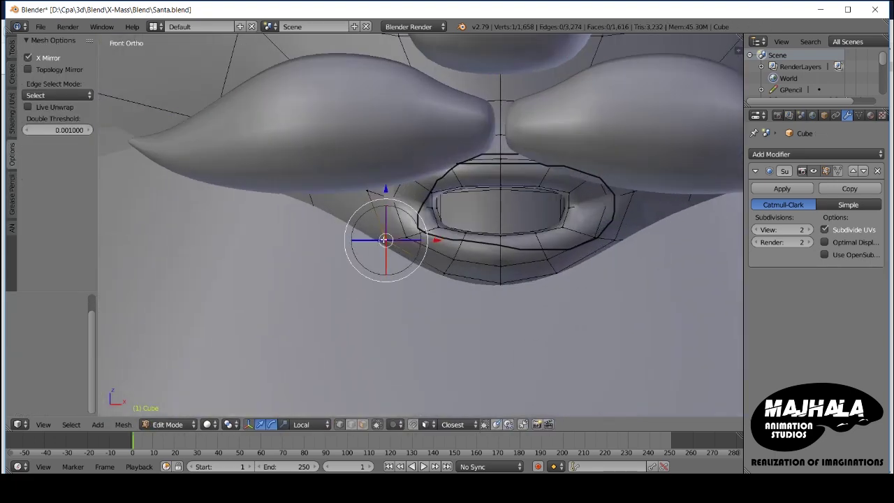
{"action": "scroll", "coordinate": [384, 237], "scroll_direction": "down", "scroll_amount": 2}
{"action": "key", "text": "Tab"}
{"action": "key", "text": "z"}
{"action": "key", "text": "ctrl+i"}
{"action": "key", "text": "Tab"}
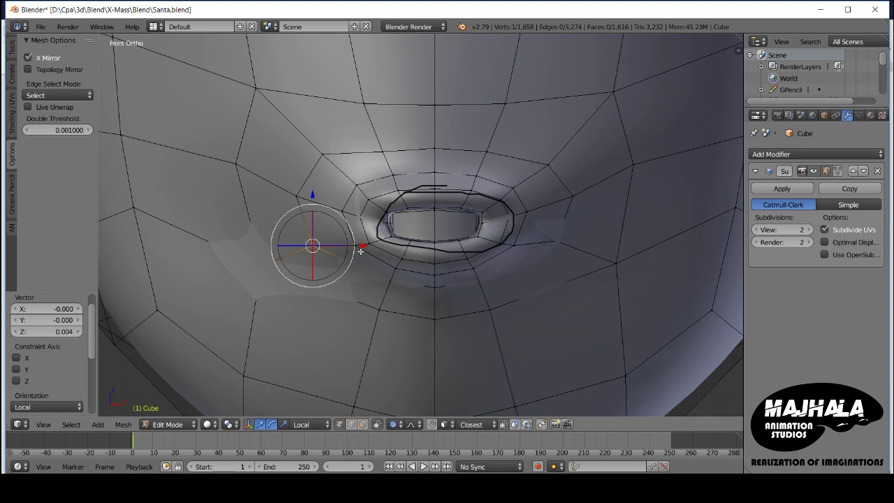
{"action": "scroll", "coordinate": [368, 252], "scroll_direction": "up", "scroll_amount": 1}
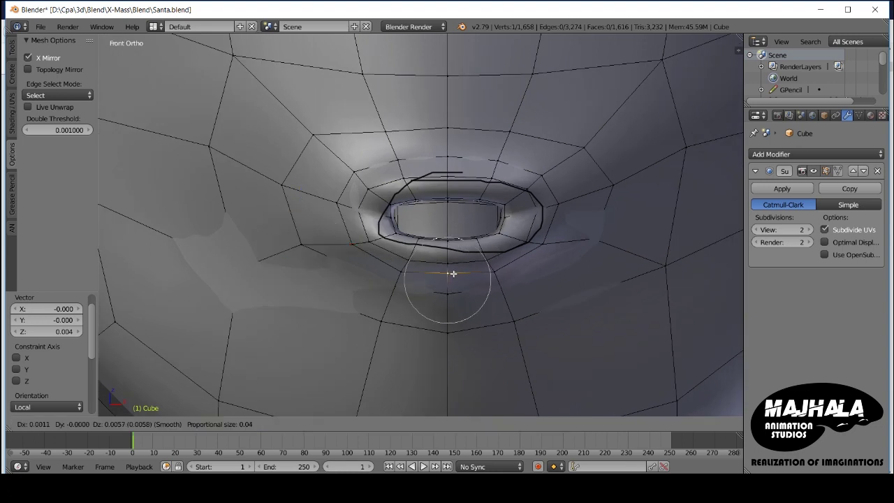
{"action": "left_click", "coordinate": [403, 272]}
{"action": "mouse_move", "coordinate": [403, 272]}
{"action": "middle_mouse_down"}
{"action": "mouse_move", "coordinate": [440, 264]}
{"action": "mouse_move", "coordinate": [433, 247]}
{"action": "middle_mouse_up"}
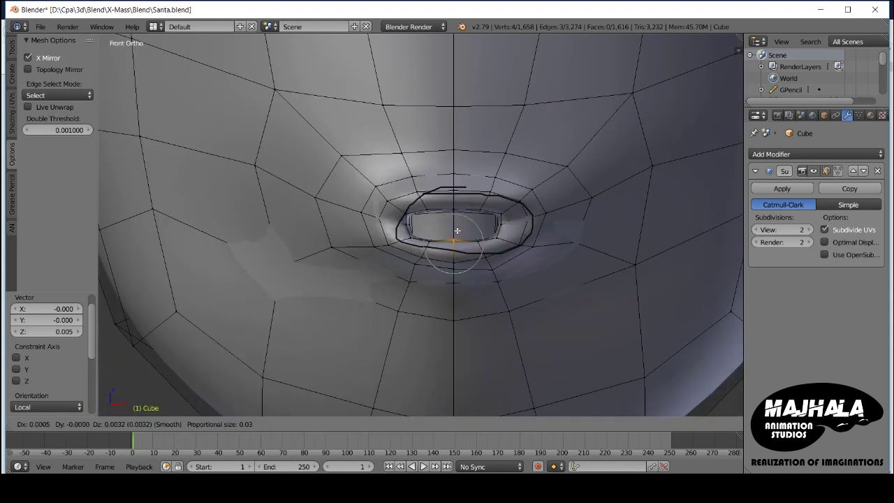
Step: Add more mouth vertices in front wireframe view and move them with proportional falloff to widen the mouth
{"action": "left_click", "coordinate": [419, 252]}
{"action": "key", "text": "KP_1"}
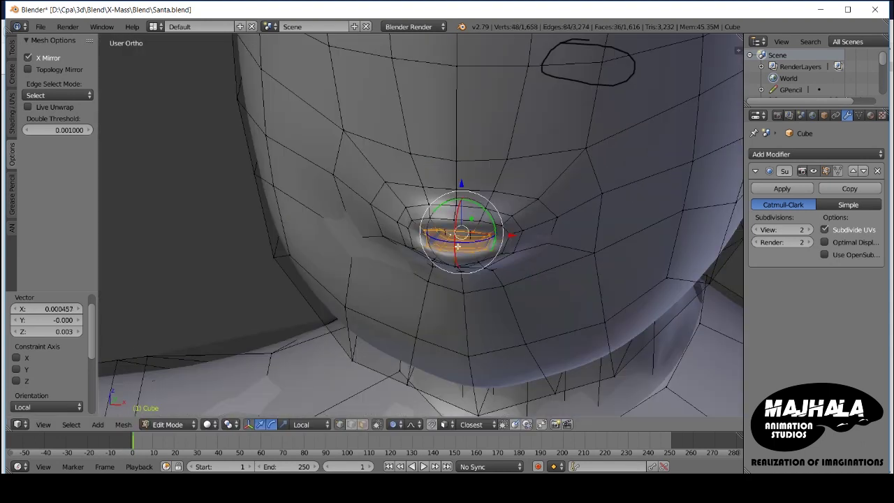
{"action": "key", "text": "ctrl+KP_Add"}
{"action": "key", "text": "z"}
{"action": "key", "text": "ctrl+KP_Subtract"}
{"action": "key", "text": "z"}
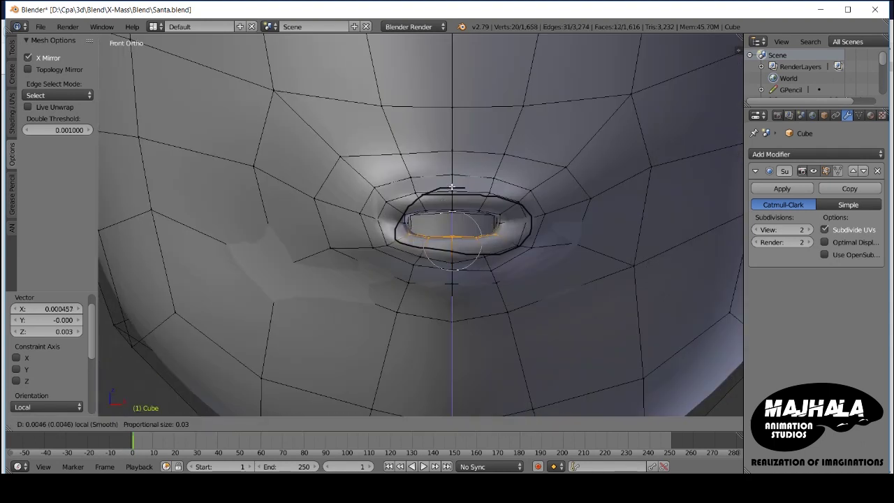
{"action": "left_click", "coordinate": [451, 187]}
{"action": "scroll", "coordinate": [430, 245], "scroll_direction": "up", "scroll_amount": 2}
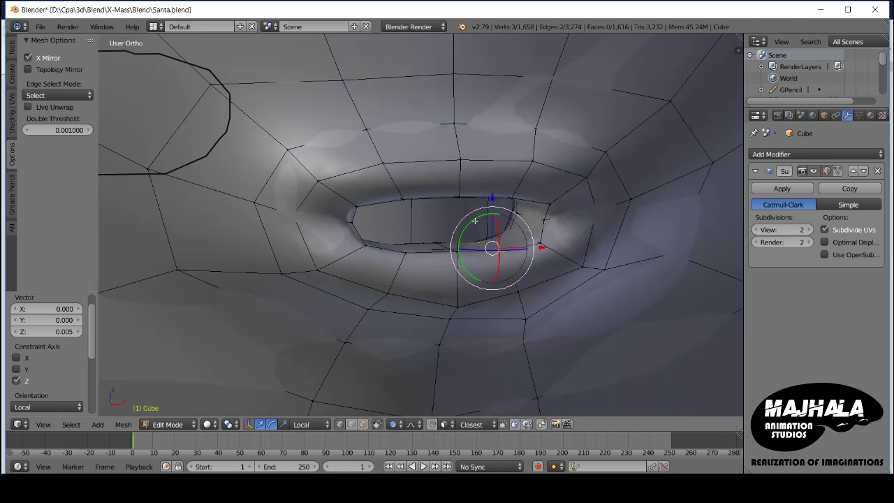
{"action": "middle_click_drag", "start_coordinate": [465, 237], "coordinate": [475, 232]}
{"action": "key", "text": "KP_1"}
{"action": "key", "text": "g"}
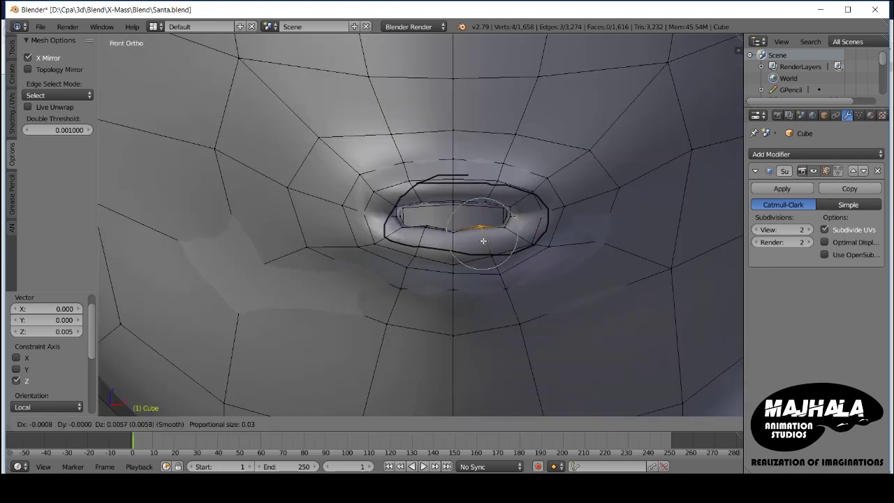
{"action": "left_click", "coordinate": [483, 241]}
Step: Move the mouth vertices again and nudge a vertex on the mouth's right side
{"action": "middle_click_drag", "start_coordinate": [489, 209], "coordinate": [454, 179]}
{"action": "key", "text": "KP_1"}
{"action": "key", "text": "g"}
{"action": "key", "text": "KP_1"}
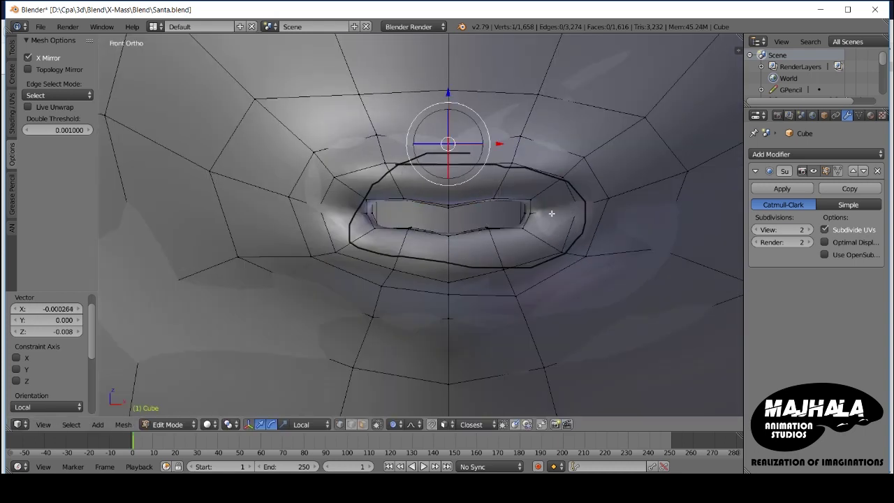
{"action": "scroll", "coordinate": [551, 213], "scroll_direction": "up", "scroll_amount": 2}
{"action": "right_click", "coordinate": [526, 201]}
{"action": "left_click", "coordinate": [522, 216]}
{"action": "scroll", "coordinate": [522, 218], "scroll_direction": "up", "scroll_amount": 2}
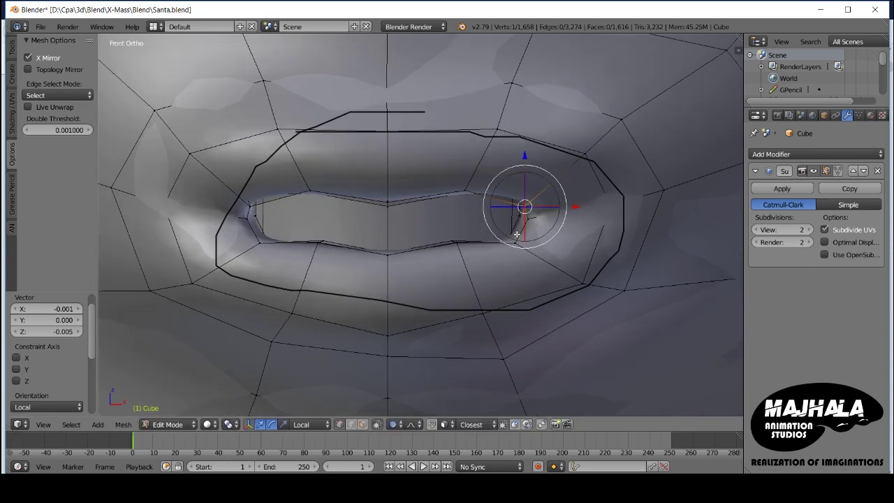
{"action": "scroll", "coordinate": [518, 228], "scroll_direction": "up", "scroll_amount": 2}
Step: Select the mouth corner vertices in wireframe and soft-move them from the front
{"action": "middle_click_drag", "start_coordinate": [519, 222], "coordinate": [519, 196]}
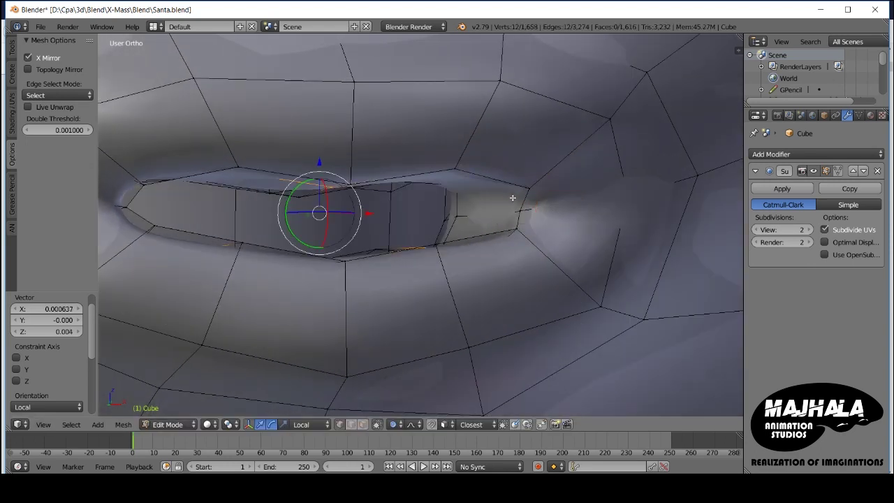
{"action": "key", "text": "z"}
{"action": "right_click", "coordinate": [421, 205], "text": "ctrl"}
{"action": "key", "text": "KP_1"}
{"action": "key", "text": "z"}
{"action": "key", "text": "g"}
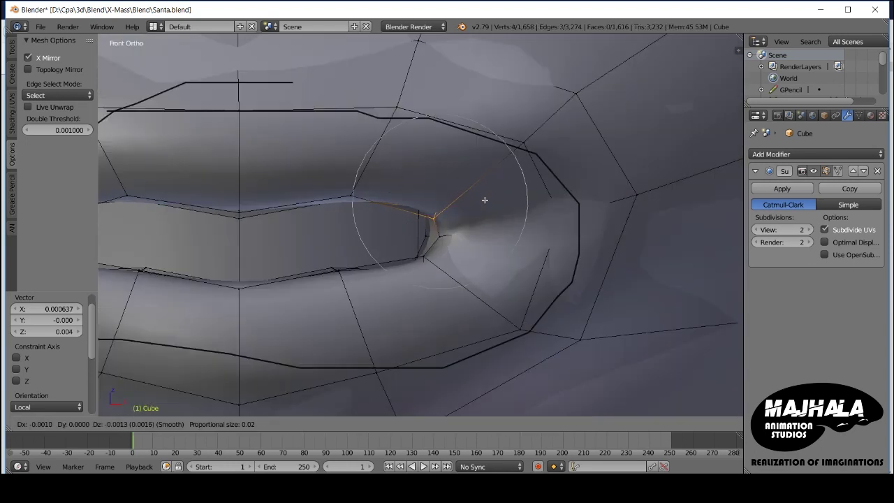
{"action": "left_click", "coordinate": [479, 211]}
Step: Slide the mouth edge loop and a corner vertex to tuck the lip corners into the face
{"action": "middle_click_drag", "start_coordinate": [479, 211], "coordinate": [376, 275]}
{"action": "right_click", "coordinate": [375, 280], "text": "alt"}
{"action": "key", "text": "g"}
{"action": "key", "text": "g"}
{"action": "left_click", "coordinate": [375, 280]}
{"action": "right_click", "coordinate": [258, 257]}
{"action": "middle_click_drag", "start_coordinate": [535, 263], "coordinate": [549, 269]}
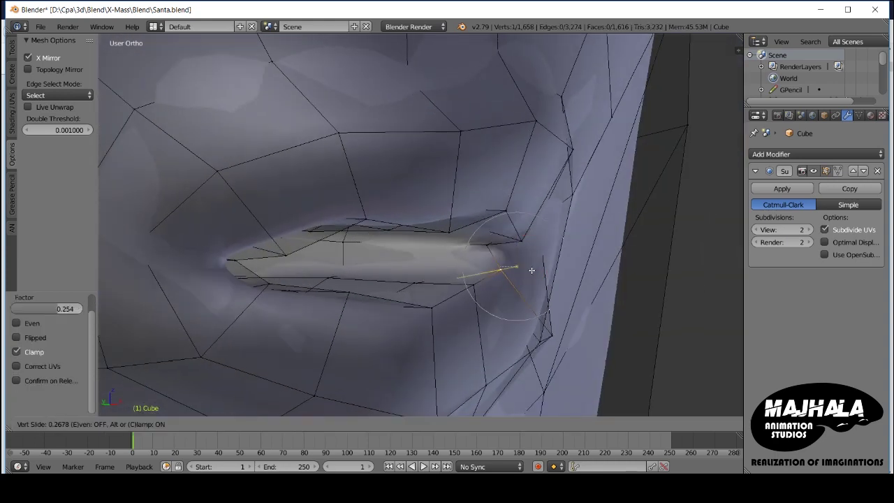
{"action": "left_click", "coordinate": [514, 238]}
{"action": "mouse_move", "coordinate": [514, 238]}
{"action": "middle_mouse_down"}
{"action": "mouse_move", "coordinate": [576, 246]}
{"action": "mouse_move", "coordinate": [508, 260]}
{"action": "mouse_move", "coordinate": [489, 272]}
{"action": "mouse_move", "coordinate": [473, 304]}
{"action": "middle_mouse_up"}
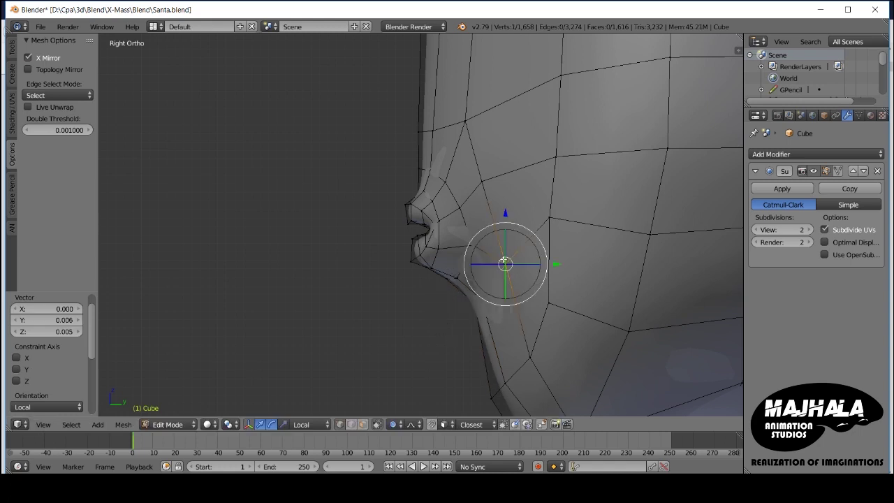
Step: In side wireframe view, select a face-profile vertex and nudge it with proportional editing
{"action": "scroll", "coordinate": [495, 160], "scroll_direction": "down", "scroll_amount": 2}
{"action": "key", "text": "z"}
{"action": "middle_click_drag", "start_coordinate": [495, 160], "coordinate": [499, 262], "text": "shift"}
{"action": "scroll", "coordinate": [500, 229], "scroll_direction": "up", "scroll_amount": 2}
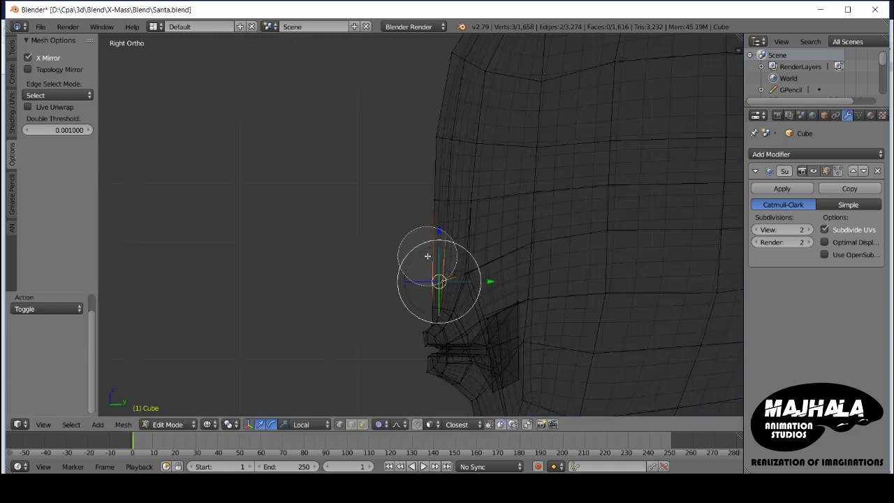
{"action": "left_click", "coordinate": [455, 289]}
{"action": "right_click", "coordinate": [414, 308]}
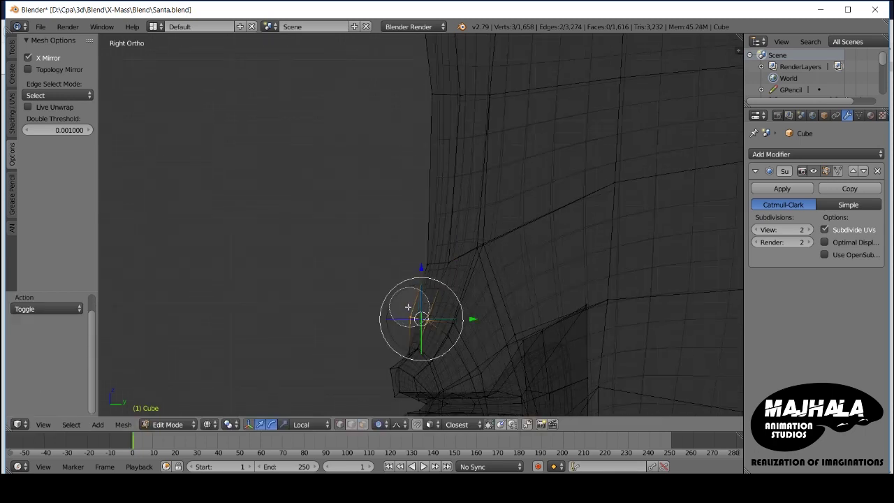
{"action": "key", "text": "z"}
{"action": "scroll", "coordinate": [433, 291], "scroll_direction": "down", "scroll_amount": 2}
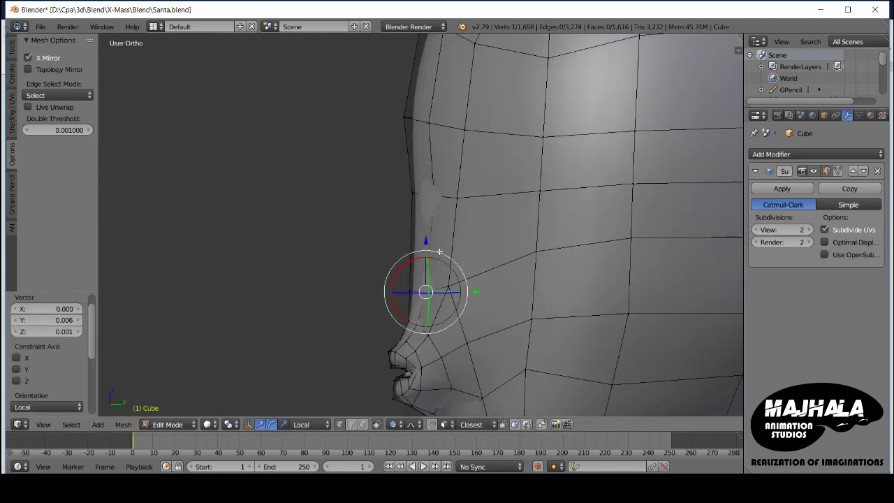
{"action": "scroll", "coordinate": [423, 249], "scroll_direction": "up", "scroll_amount": 3}
{"action": "key", "text": "g"}
{"action": "left_click", "coordinate": [421, 225]}
Step: Vertex-slide the profile, checking front and side, then return to Object Mode
{"action": "scroll", "coordinate": [421, 225], "scroll_direction": "down", "scroll_amount": 3}
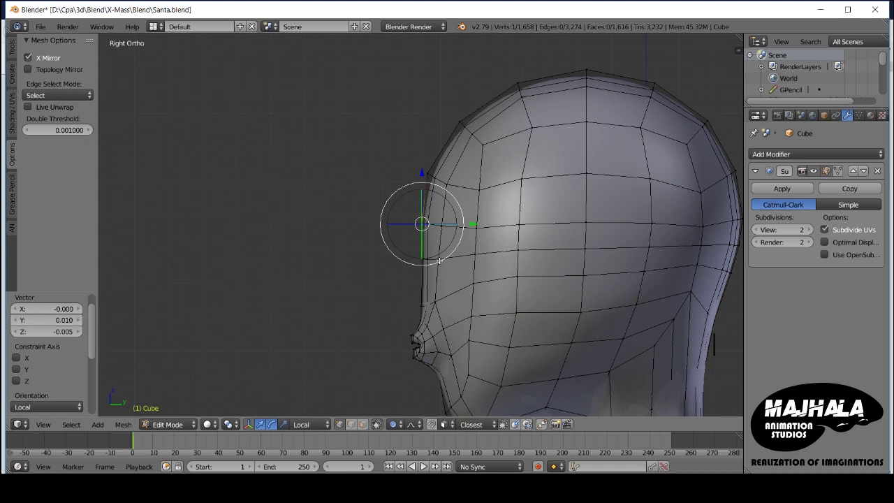
{"action": "key", "text": "KP_1"}
{"action": "mouse_move", "coordinate": [502, 175]}
{"action": "middle_mouse_down"}
{"action": "mouse_move", "coordinate": [477, 266]}
{"action": "mouse_move", "coordinate": [531, 293]}
{"action": "mouse_move", "coordinate": [553, 283]}
{"action": "middle_mouse_up"}
{"action": "left_click", "coordinate": [503, 305]}
{"action": "key", "text": "KP_1"}
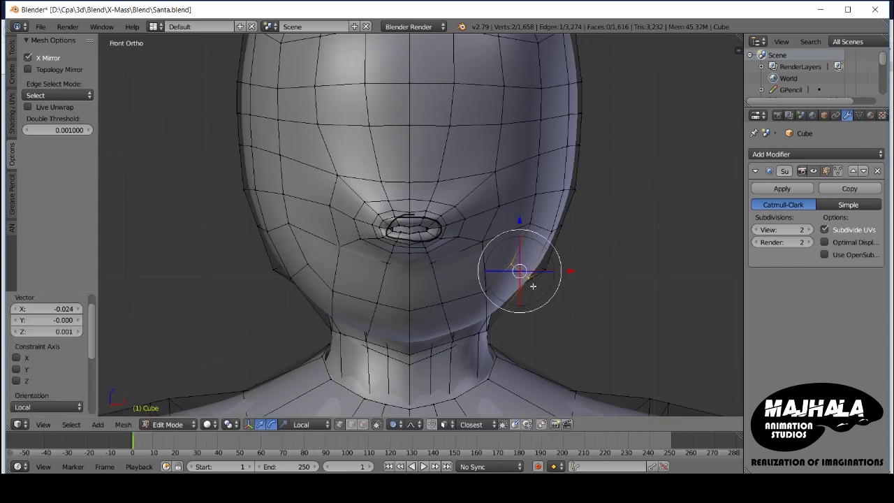
{"action": "scroll", "coordinate": [533, 285], "scroll_direction": "down", "scroll_amount": 4}
{"action": "scroll", "coordinate": [488, 279], "scroll_direction": "up", "scroll_amount": 1}
{"action": "scroll", "coordinate": [454, 272], "scroll_direction": "up", "scroll_amount": 2}
{"action": "key", "text": "Tab"}
{"action": "scroll", "coordinate": [450, 267], "scroll_direction": "up", "scroll_amount": 1}
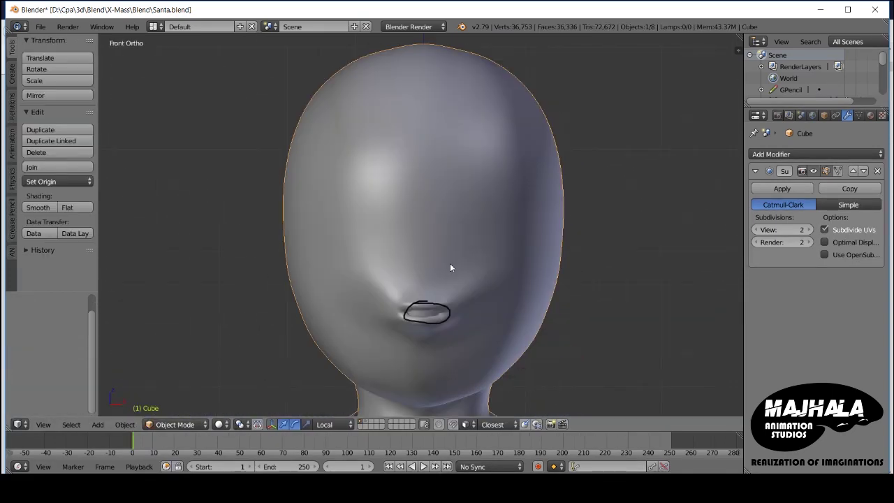
Step: Select the beard mesh Cube.002 from the front and enter Edit Mode
{"action": "scroll", "coordinate": [450, 267], "scroll_direction": "up", "scroll_amount": 3}
{"action": "mouse_move", "coordinate": [448, 330]}
{"action": "middle_mouse_down"}
{"action": "mouse_move", "coordinate": [309, 307]}
{"action": "mouse_move", "coordinate": [428, 275]}
{"action": "middle_mouse_up"}
{"action": "key", "text": "KP_3"}
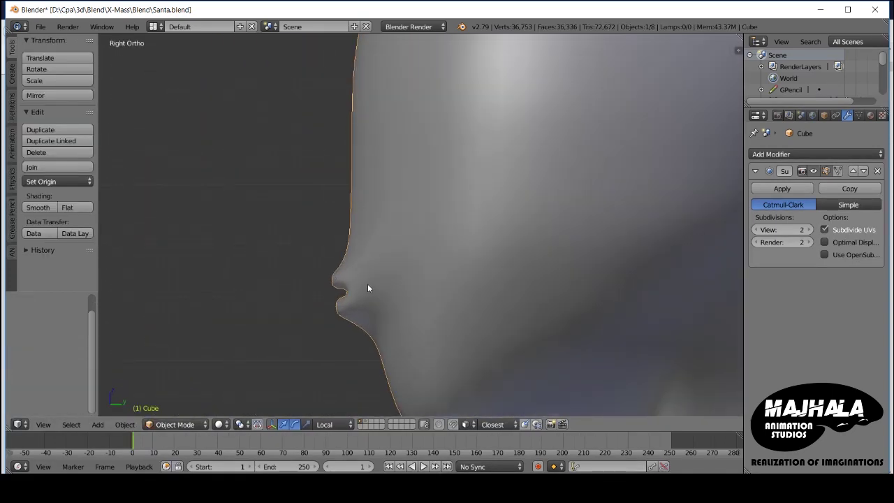
{"action": "scroll", "coordinate": [368, 286], "scroll_direction": "down", "scroll_amount": 3}
{"action": "middle_click_drag", "start_coordinate": [369, 287], "coordinate": [398, 310]}
{"action": "right_click", "coordinate": [398, 310]}
{"action": "scroll", "coordinate": [398, 310], "scroll_direction": "up", "scroll_amount": 2}
{"action": "key", "text": "ctrl+Tab"}
{"action": "key", "text": "Tab"}
Step: Add two new edge loops to the beard below the mouth around the chin
{"action": "key", "text": "ctrl+r"}
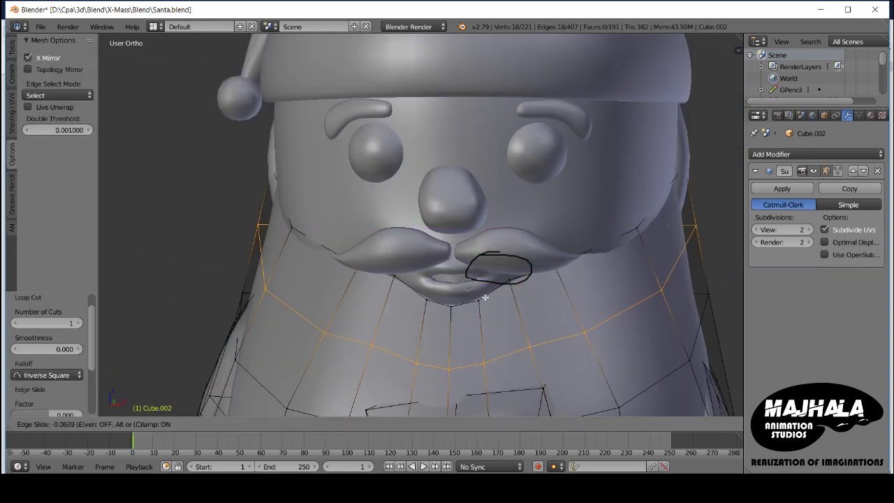
{"action": "left_click", "coordinate": [484, 297]}
{"action": "right_click", "coordinate": [450, 306]}
{"action": "middle_click_drag", "start_coordinate": [451, 305], "coordinate": [482, 315]}
{"action": "scroll", "coordinate": [461, 314], "scroll_direction": "up", "scroll_amount": 2}
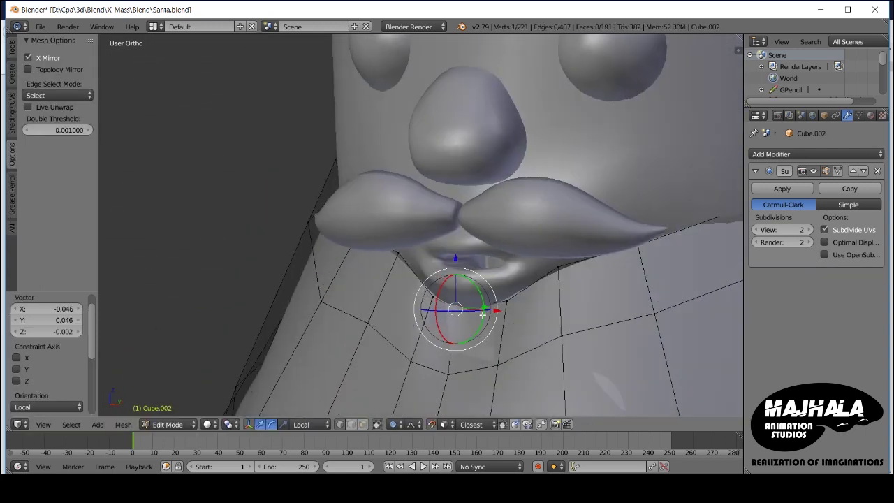
{"action": "key", "text": "KP_1"}
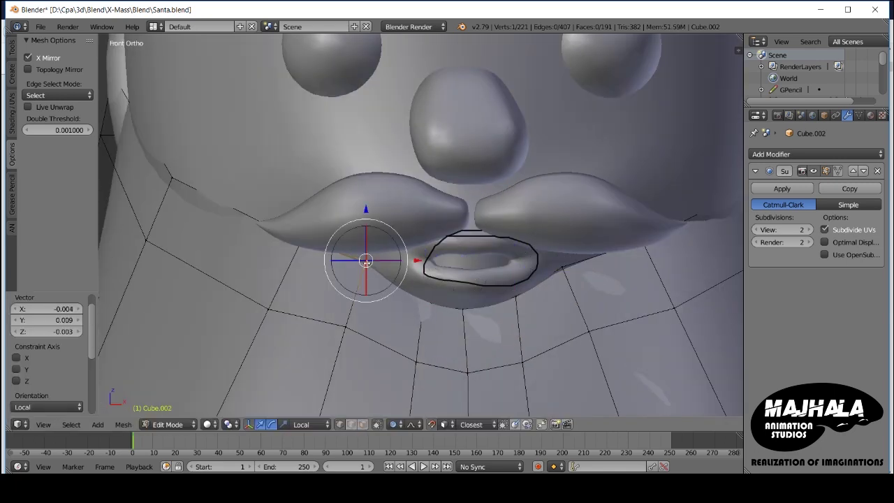
{"action": "scroll", "coordinate": [365, 260], "scroll_direction": "down", "scroll_amount": 3}
{"action": "middle_click_drag", "start_coordinate": [366, 261], "coordinate": [341, 258]}
{"action": "left_click", "coordinate": [247, 241]}
{"action": "mouse_move", "coordinate": [247, 241]}
{"action": "middle_mouse_down"}
{"action": "mouse_move", "coordinate": [345, 220]}
{"action": "mouse_move", "coordinate": [383, 225]}
{"action": "mouse_move", "coordinate": [419, 273]}
{"action": "mouse_move", "coordinate": [407, 298]}
{"action": "middle_mouse_up"}
Step: Reshape the chin with a proportional move, then exit Edit Mode and show the sidebar in front view
{"action": "key", "text": "g"}
{"action": "left_click", "coordinate": [382, 214]}
{"action": "scroll", "coordinate": [382, 225], "scroll_direction": "down", "scroll_amount": 3}
{"action": "key", "text": "Tab"}
{"action": "key", "text": "KP_1"}
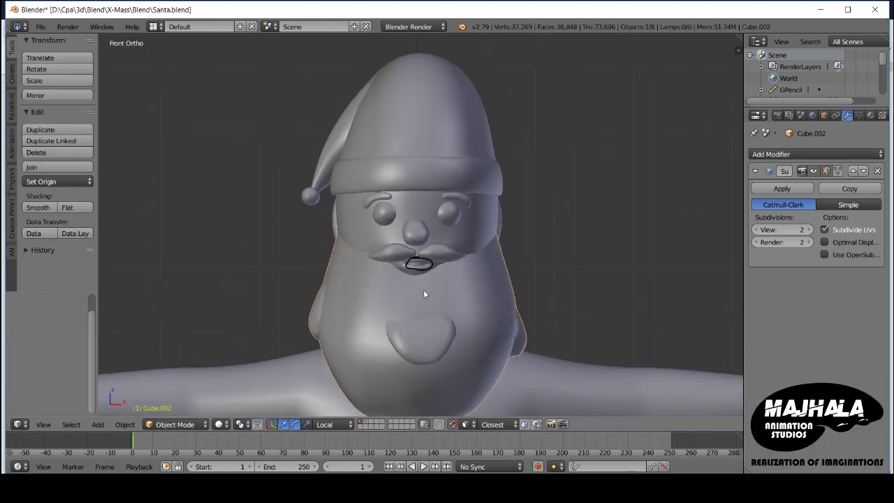
{"action": "key", "text": "n"}
{"action": "scroll", "coordinate": [687, 244], "scroll_direction": "down", "scroll_amount": 3}
{"action": "scroll", "coordinate": [468, 236], "scroll_direction": "up", "scroll_amount": 2}
Step: Select the head Cube in right-side view and enter Edit Mode with wireframe shading
{"action": "key", "text": "n"}
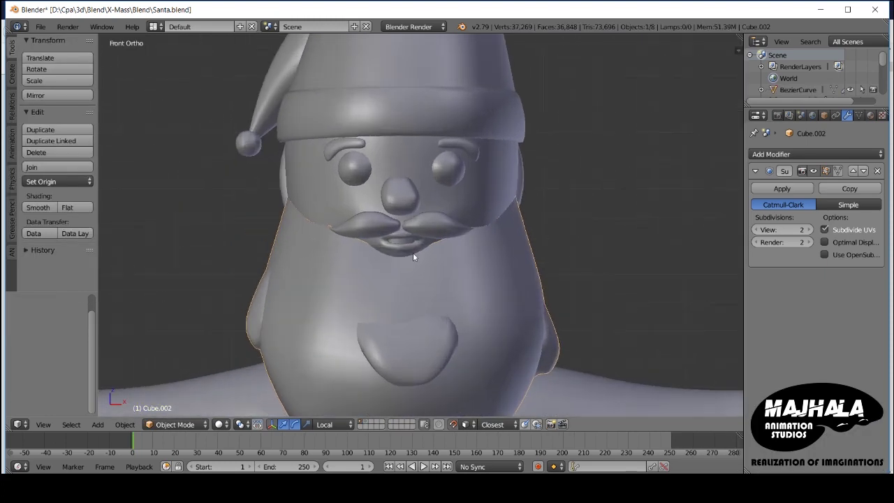
{"action": "right_click", "coordinate": [455, 242]}
{"action": "key", "text": "KP_3"}
{"action": "key", "text": "Tab"}
{"action": "scroll", "coordinate": [409, 222], "scroll_direction": "up", "scroll_amount": 3}
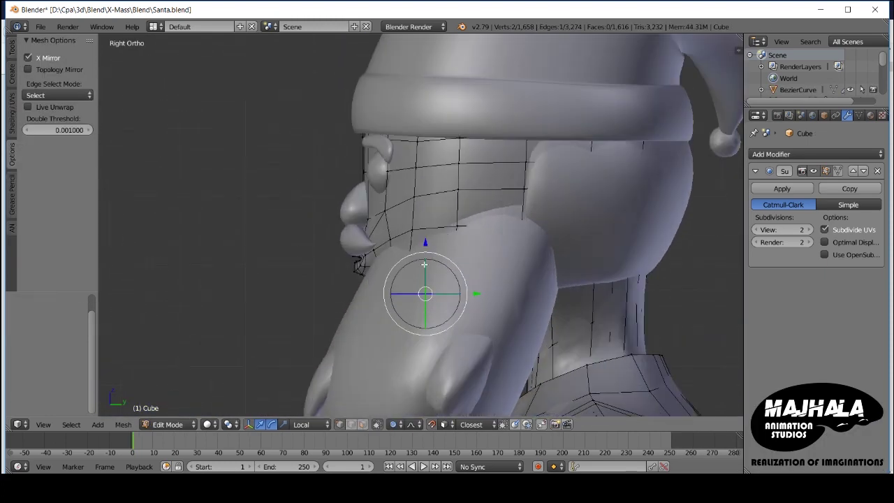
{"action": "key", "text": "z"}
{"action": "key", "text": "Tab"}
{"action": "key", "text": "a"}
{"action": "scroll", "coordinate": [417, 255], "scroll_direction": "up", "scroll_amount": 4}
{"action": "key", "text": "Tab"}
Step: Push a vertex behind the mouth corner back with proportional editing in side view
{"action": "mouse_move", "coordinate": [417, 255]}
{"action": "middle_mouse_down"}
{"action": "mouse_move", "coordinate": [405, 241]}
{"action": "mouse_move", "coordinate": [425, 249]}
{"action": "middle_mouse_up"}
{"action": "key", "text": "KP_3"}
{"action": "right_click", "coordinate": [402, 250]}
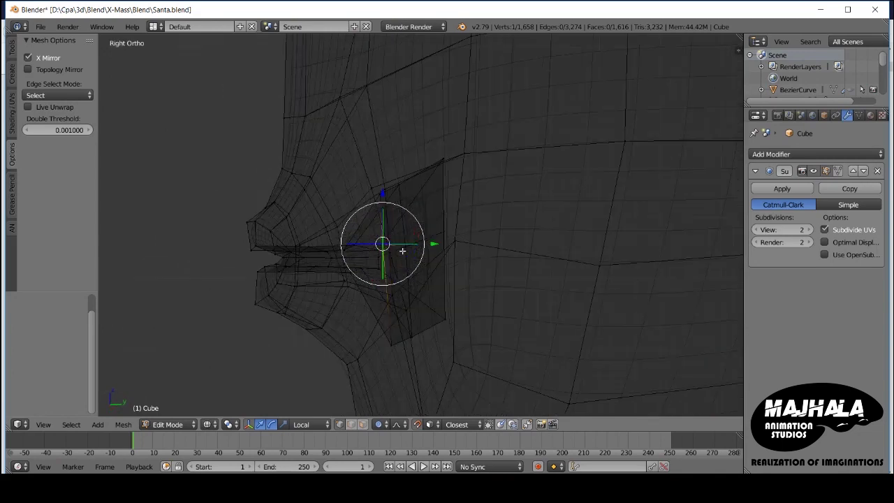
{"action": "key", "text": "g"}
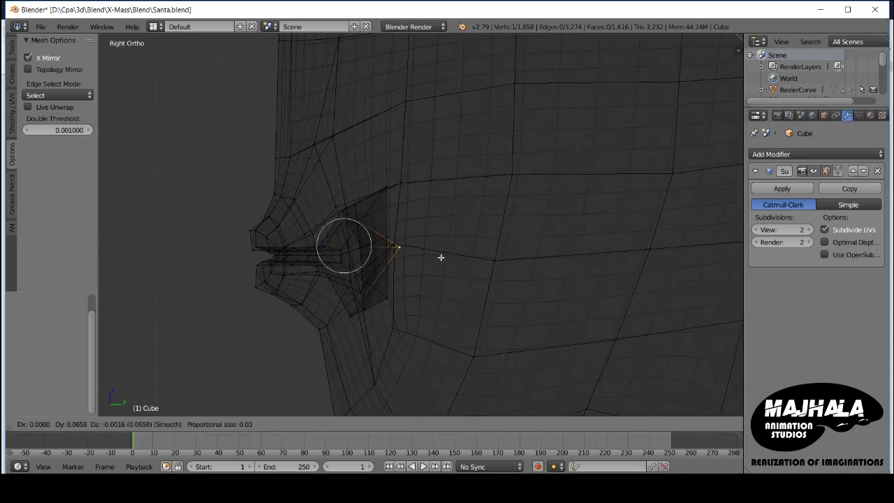
{"action": "mouse_move", "coordinate": [421, 259]}
{"action": "middle_mouse_down"}
{"action": "mouse_move", "coordinate": [421, 325]}
{"action": "mouse_move", "coordinate": [365, 268]}
{"action": "mouse_move", "coordinate": [395, 391]}
{"action": "mouse_move", "coordinate": [425, 295]}
{"action": "mouse_move", "coordinate": [351, 341]}
{"action": "mouse_move", "coordinate": [439, 279]}
{"action": "mouse_move", "coordinate": [340, 253]}
{"action": "middle_mouse_up"}
{"action": "key", "text": "KP_3"}
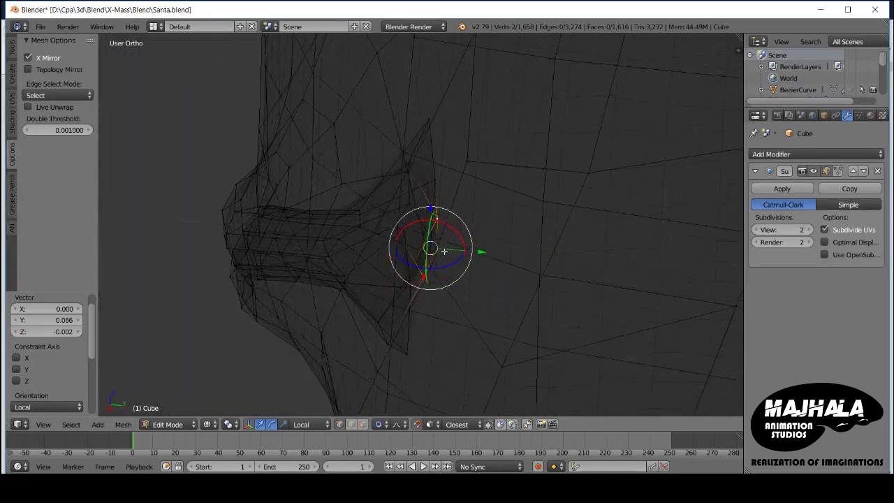
{"action": "left_click", "coordinate": [447, 260]}
Step: Adjust the cheek vertices from the front view with soft falloff
{"action": "middle_click_drag", "start_coordinate": [479, 291], "coordinate": [512, 266]}
{"action": "key", "text": "KP_1"}
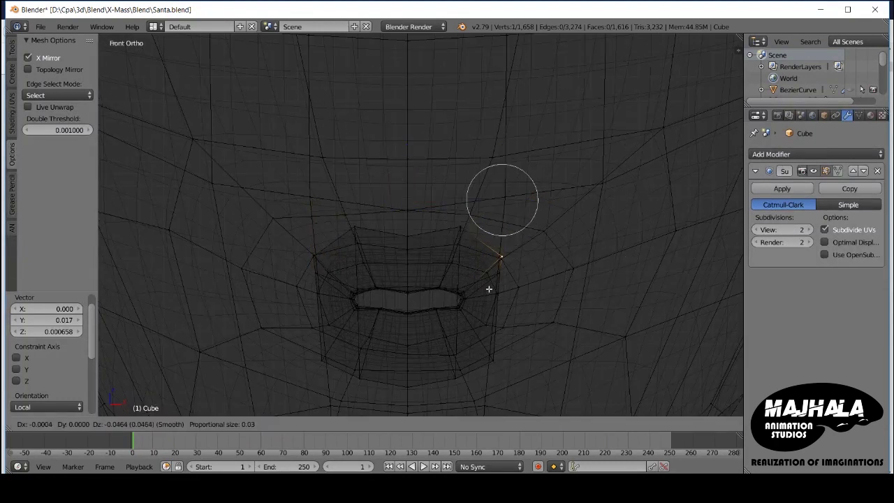
{"action": "left_click", "coordinate": [488, 298]}
{"action": "mouse_move", "coordinate": [457, 295]}
{"action": "middle_mouse_down"}
{"action": "mouse_move", "coordinate": [514, 303]}
{"action": "mouse_move", "coordinate": [495, 358]}
{"action": "middle_mouse_up"}
{"action": "key", "text": "KP_1"}
{"action": "key", "text": "g"}
{"action": "left_click", "coordinate": [412, 241]}
Step: Select and nudge the edge loop across the cheeks and mouth corners
{"action": "middle_click_drag", "start_coordinate": [412, 241], "coordinate": [480, 254]}
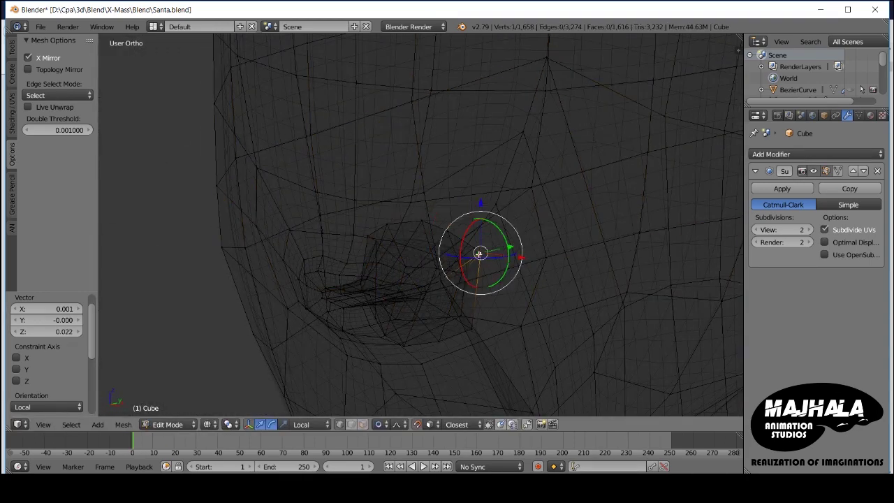
{"action": "key", "text": "KP_1"}
{"action": "key", "text": "g"}
{"action": "right_click", "coordinate": [482, 303], "text": "alt"}
{"action": "scroll", "coordinate": [482, 302], "scroll_direction": "down", "scroll_amount": 2}
{"action": "middle_click_drag", "start_coordinate": [455, 296], "coordinate": [489, 293]}
{"action": "key", "text": "KP_1"}
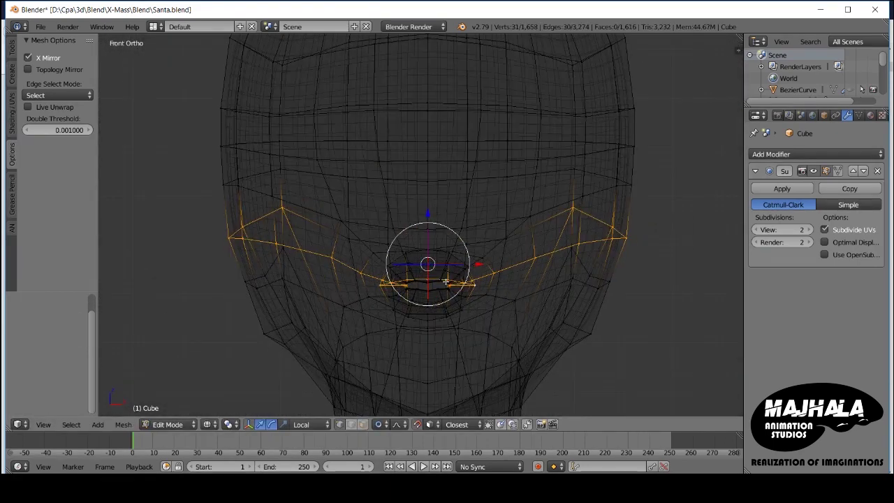
Step: Exit Edit Mode in solid shading and orbit to view the whole Santa body
{"action": "key", "text": "Tab"}
{"action": "key", "text": "z"}
{"action": "key", "text": "a"}
{"action": "scroll", "coordinate": [461, 279], "scroll_direction": "down", "scroll_amount": 3}
{"action": "scroll", "coordinate": [481, 262], "scroll_direction": "down", "scroll_amount": 2}
{"action": "mouse_move", "coordinate": [490, 252]}
{"action": "middle_mouse_down", "text": "shift"}
{"action": "mouse_move", "coordinate": [491, 224]}
{"action": "mouse_move", "coordinate": [545, 259]}
{"action": "mouse_move", "coordinate": [355, 260]}
{"action": "mouse_move", "coordinate": [407, 299]}
{"action": "mouse_move", "coordinate": [456, 273]}
{"action": "middle_mouse_up", "text": "shift"}
Step: Enter Edit Mode on the body mesh and select a vertex at the crotch
{"action": "key", "text": "Tab"}
{"action": "scroll", "coordinate": [447, 230], "scroll_direction": "up", "scroll_amount": 3}
{"action": "scroll", "coordinate": [419, 210], "scroll_direction": "up", "scroll_amount": 2}
{"action": "right_click", "coordinate": [409, 202]}
Step: Slightly rotate the crotch vertex and nudge it sideways and front-to-back
{"action": "key", "text": "z"}
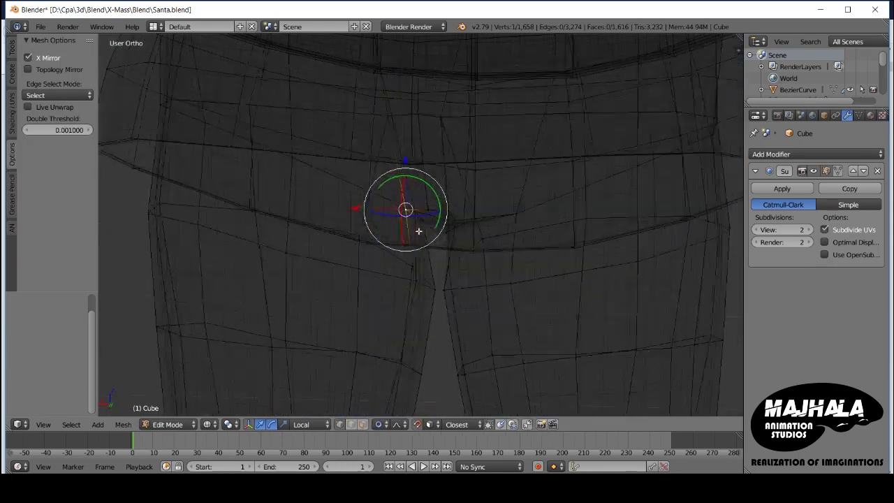
{"action": "left_click", "coordinate": [364, 214]}
{"action": "left_click", "coordinate": [363, 205]}
{"action": "key", "text": "z"}
{"action": "mouse_move", "coordinate": [412, 255]}
{"action": "middle_mouse_down"}
{"action": "mouse_move", "coordinate": [412, 209]}
{"action": "mouse_move", "coordinate": [425, 289]}
{"action": "mouse_move", "coordinate": [429, 240]}
{"action": "mouse_move", "coordinate": [380, 271]}
{"action": "middle_mouse_up"}
{"action": "key", "text": "g"}
{"action": "right_click", "coordinate": [415, 200]}
{"action": "left_click", "coordinate": [413, 183]}
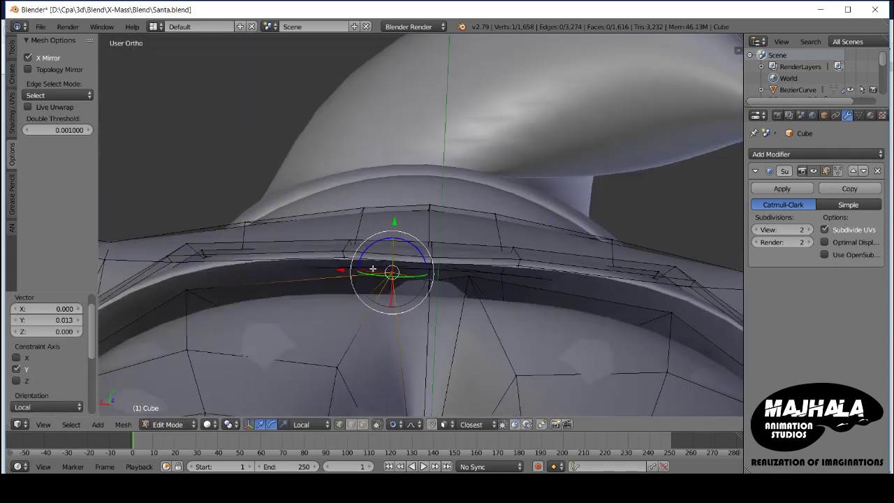
Step: Make Y- and X-constrained soft nudges to the centre-seam vertices in wireframe
{"action": "key", "text": "g"}
{"action": "key", "text": "y"}
{"action": "left_click", "coordinate": [404, 224]}
{"action": "mouse_move", "coordinate": [403, 223]}
{"action": "middle_mouse_down"}
{"action": "mouse_move", "coordinate": [434, 239]}
{"action": "mouse_move", "coordinate": [435, 300]}
{"action": "mouse_move", "coordinate": [454, 275]}
{"action": "mouse_move", "coordinate": [473, 283]}
{"action": "mouse_move", "coordinate": [435, 286]}
{"action": "mouse_move", "coordinate": [409, 215]}
{"action": "middle_mouse_up"}
{"action": "key", "text": "z"}
{"action": "key", "text": "g"}
{"action": "key", "text": "x"}
{"action": "left_click", "coordinate": [427, 227]}
{"action": "key", "text": "ctrl+KP_1"}
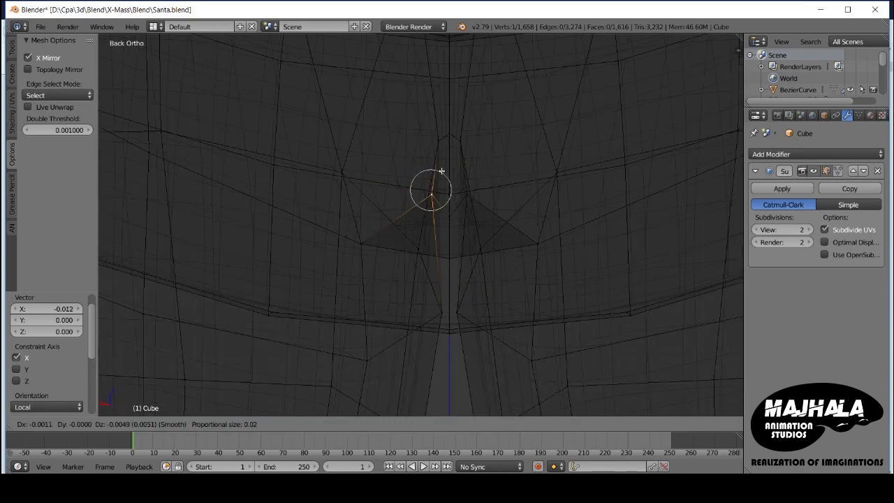
Step: Nudge the seat vertices outward and down with proportional editing
{"action": "left_click", "coordinate": [448, 182]}
{"action": "key", "text": "z"}
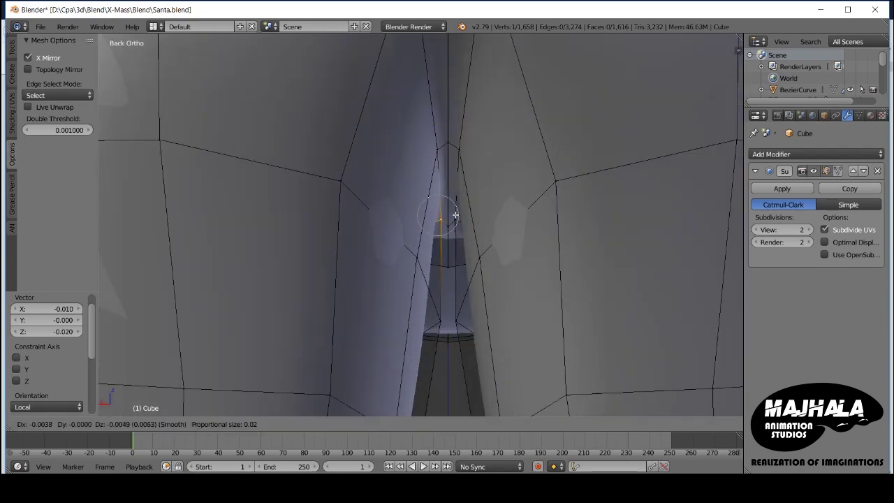
{"action": "left_click", "coordinate": [455, 215]}
{"action": "scroll", "coordinate": [420, 246], "scroll_direction": "down", "scroll_amount": 4}
{"action": "left_click_drag", "start_coordinate": [389, 205], "coordinate": [365, 218]}
{"action": "scroll", "coordinate": [365, 218], "scroll_direction": "down", "scroll_amount": 4}
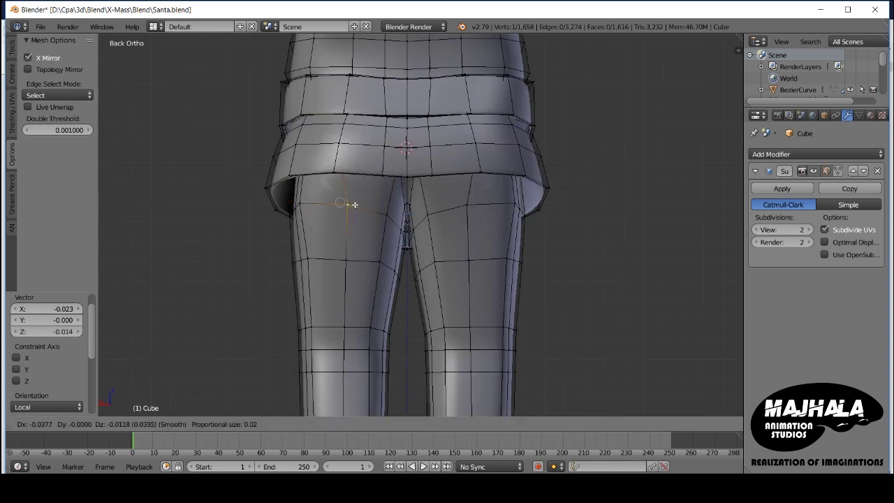
{"action": "left_click", "coordinate": [352, 210]}
{"action": "key", "text": "z"}
{"action": "scroll", "coordinate": [356, 209], "scroll_direction": "up", "scroll_amount": 1}
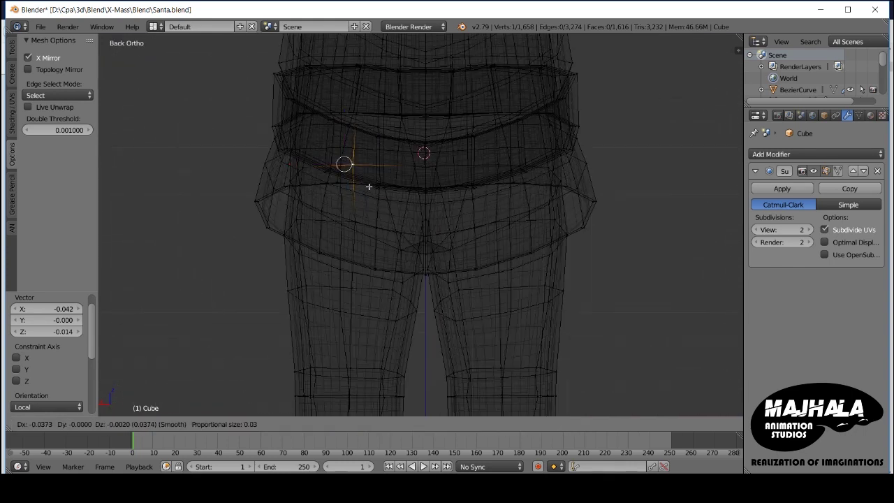
{"action": "left_click", "coordinate": [369, 187]}
{"action": "key", "text": "z"}
{"action": "scroll", "coordinate": [432, 209], "scroll_direction": "down", "scroll_amount": 4}
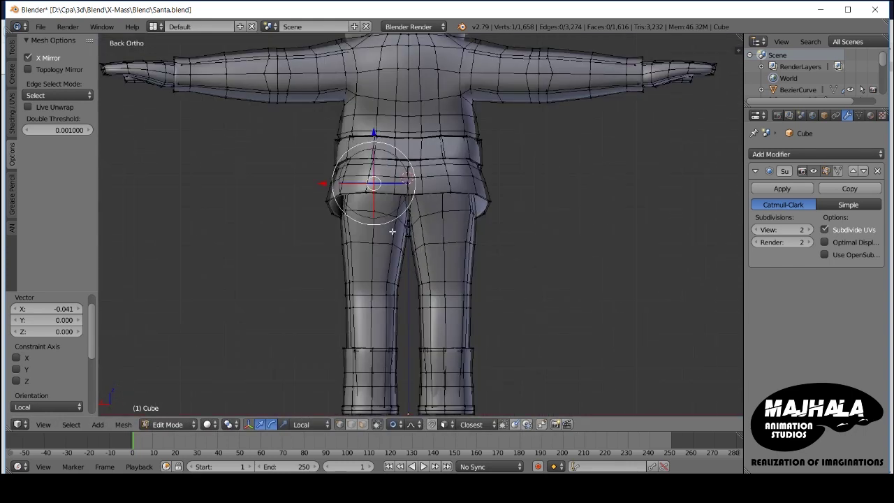
{"action": "scroll", "coordinate": [393, 231], "scroll_direction": "up", "scroll_amount": 4}
{"action": "scroll", "coordinate": [392, 259], "scroll_direction": "up", "scroll_amount": 2}
Step: Move a vertex near the leg cuff front-to-back with soft falloff
{"action": "right_click", "coordinate": [449, 244]}
{"action": "mouse_move", "coordinate": [448, 244]}
{"action": "middle_mouse_down"}
{"action": "mouse_move", "coordinate": [397, 295]}
{"action": "mouse_move", "coordinate": [445, 280]}
{"action": "mouse_move", "coordinate": [445, 319]}
{"action": "mouse_move", "coordinate": [417, 147]}
{"action": "middle_mouse_up"}
{"action": "mouse_move", "coordinate": [422, 287]}
{"action": "middle_mouse_down"}
{"action": "mouse_move", "coordinate": [455, 290]}
{"action": "mouse_move", "coordinate": [433, 353]}
{"action": "mouse_move", "coordinate": [391, 178]}
{"action": "middle_mouse_up"}
{"action": "key", "text": "z"}
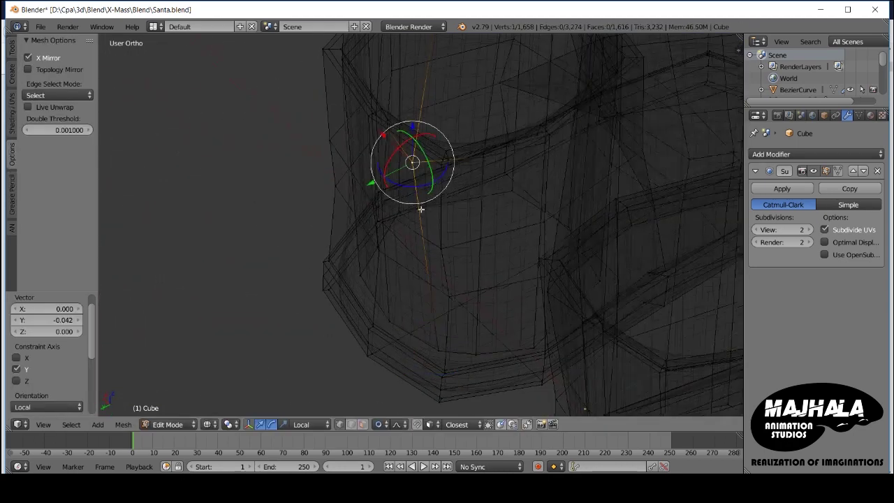
{"action": "key", "text": "z"}
{"action": "left_click_drag", "start_coordinate": [380, 183], "coordinate": [397, 188]}
{"action": "left_click", "coordinate": [412, 179]}
Step: Add a second leg vertex and soft-move both to shape the boots
{"action": "scroll", "coordinate": [413, 180], "scroll_direction": "down", "scroll_amount": 3}
{"action": "mouse_move", "coordinate": [413, 179]}
{"action": "middle_mouse_down"}
{"action": "mouse_move", "coordinate": [407, 193]}
{"action": "mouse_move", "coordinate": [455, 217]}
{"action": "mouse_move", "coordinate": [461, 199]}
{"action": "middle_mouse_up"}
{"action": "scroll", "coordinate": [471, 193], "scroll_direction": "up", "scroll_amount": 3}
{"action": "key", "text": "z"}
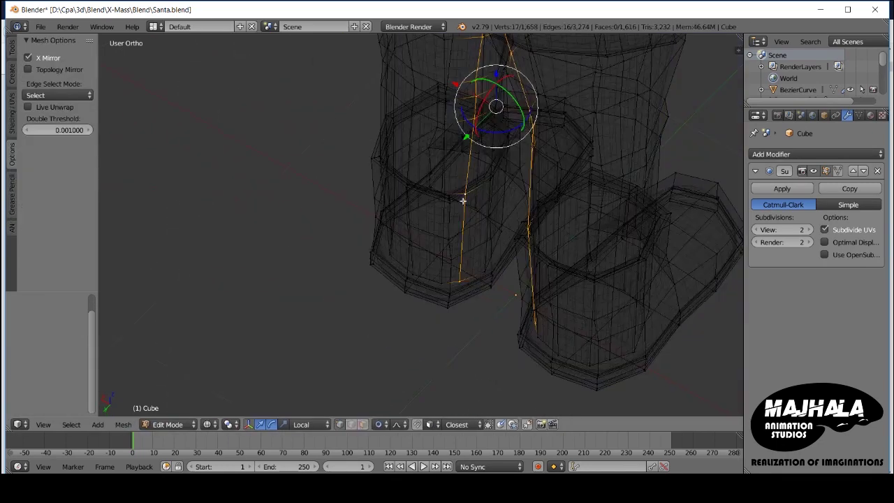
{"action": "left_click", "coordinate": [467, 243], "text": "shift"}
{"action": "key", "text": "z"}
{"action": "mouse_move", "coordinate": [467, 243]}
{"action": "middle_mouse_down"}
{"action": "mouse_move", "coordinate": [456, 238]}
{"action": "mouse_move", "coordinate": [479, 230]}
{"action": "mouse_move", "coordinate": [476, 222]}
{"action": "mouse_move", "coordinate": [446, 195]}
{"action": "mouse_move", "coordinate": [531, 273]}
{"action": "mouse_move", "coordinate": [446, 245]}
{"action": "middle_mouse_up"}
{"action": "key", "text": "g"}
{"action": "left_click", "coordinate": [457, 234]}
Step: Check the smoothed boots in Object Mode, then move a boot vertex along local X
{"action": "key", "text": "Tab"}
{"action": "key", "text": "Tab"}
{"action": "scroll", "coordinate": [447, 245], "scroll_direction": "up", "scroll_amount": 2}
{"action": "key", "text": "z"}
{"action": "scroll", "coordinate": [442, 243], "scroll_direction": "down", "scroll_amount": 3}
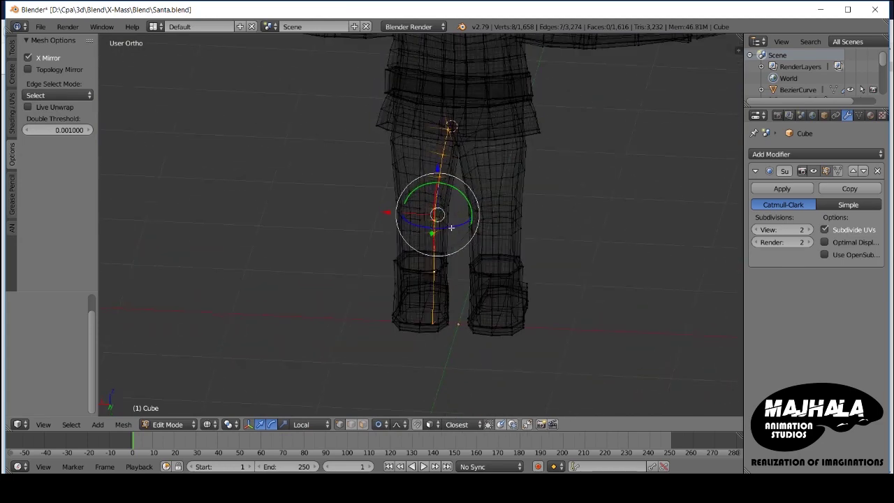
{"action": "key", "text": "z"}
{"action": "scroll", "coordinate": [412, 230], "scroll_direction": "up", "scroll_amount": 2}
{"action": "scroll", "coordinate": [412, 231], "scroll_direction": "up", "scroll_amount": 2}
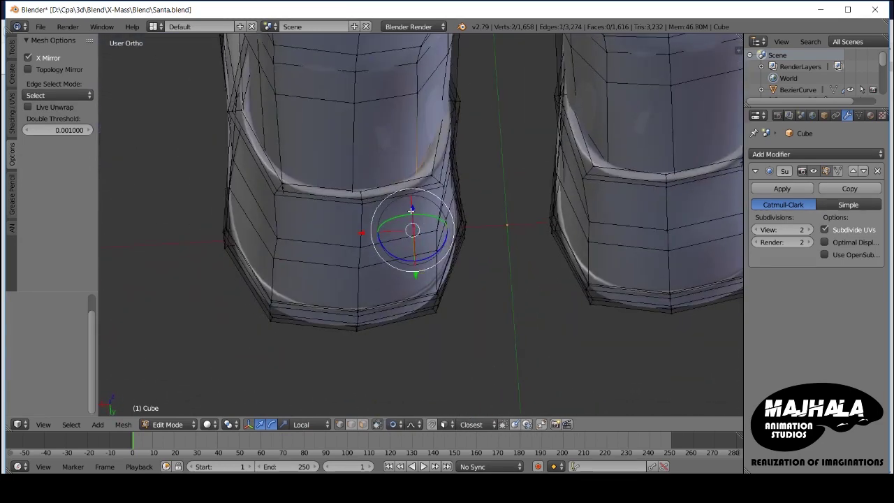
{"action": "scroll", "coordinate": [412, 230], "scroll_direction": "up", "scroll_amount": 1}
{"action": "key", "text": "g"}
{"action": "key", "text": "x"}
{"action": "key", "text": "x"}
{"action": "left_click", "coordinate": [368, 241]}
{"action": "mouse_move", "coordinate": [368, 240]}
{"action": "middle_mouse_down"}
{"action": "mouse_move", "coordinate": [409, 214]}
{"action": "mouse_move", "coordinate": [365, 219]}
{"action": "middle_mouse_up"}
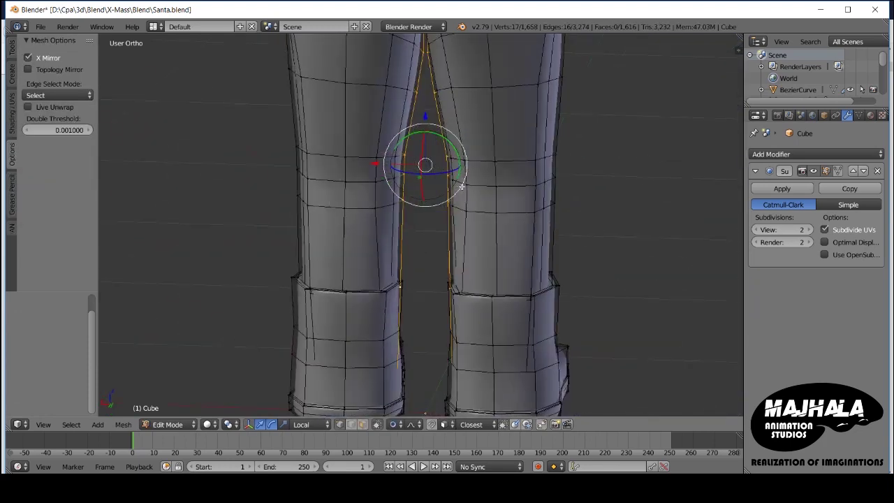
Step: Edge-slide the inner-leg loop by a factor of -0.440 and return to Object Mode
{"action": "key", "text": "z"}
{"action": "scroll", "coordinate": [467, 231], "scroll_direction": "down", "scroll_amount": 3}
{"action": "key", "text": "c"}
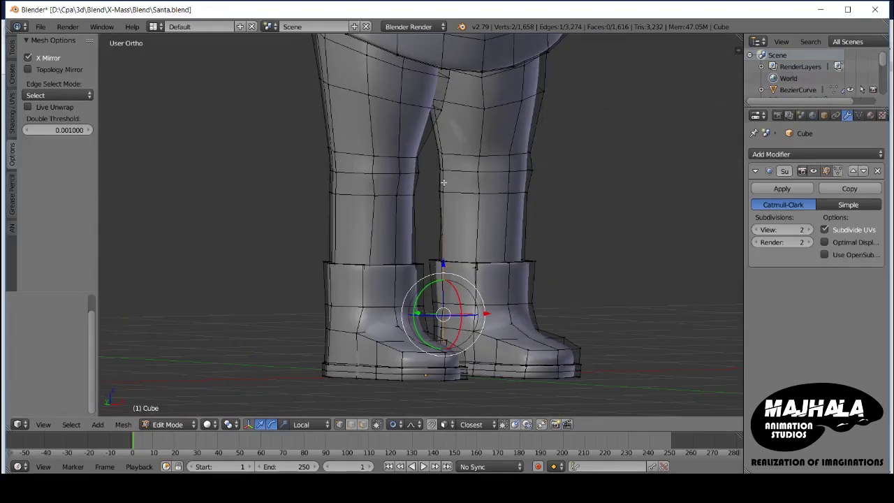
{"action": "key", "text": "g"}
{"action": "key", "text": "g"}
{"action": "scroll", "coordinate": [418, 265], "scroll_direction": "up", "scroll_amount": 2}
{"action": "mouse_move", "coordinate": [418, 265]}
{"action": "middle_mouse_down"}
{"action": "mouse_move", "coordinate": [325, 259]}
{"action": "mouse_move", "coordinate": [379, 255]}
{"action": "middle_mouse_up"}
{"action": "scroll", "coordinate": [379, 256], "scroll_direction": "up", "scroll_amount": 2}
{"action": "key", "text": "g"}
{"action": "key", "text": "g"}
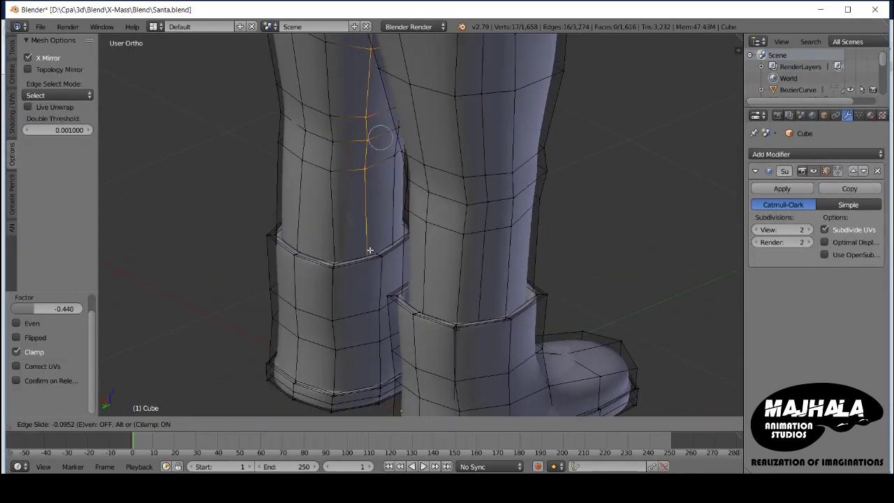
{"action": "left_click", "coordinate": [370, 250]}
{"action": "key", "text": "Tab"}
{"action": "scroll", "coordinate": [373, 254], "scroll_direction": "down", "scroll_amount": 3}
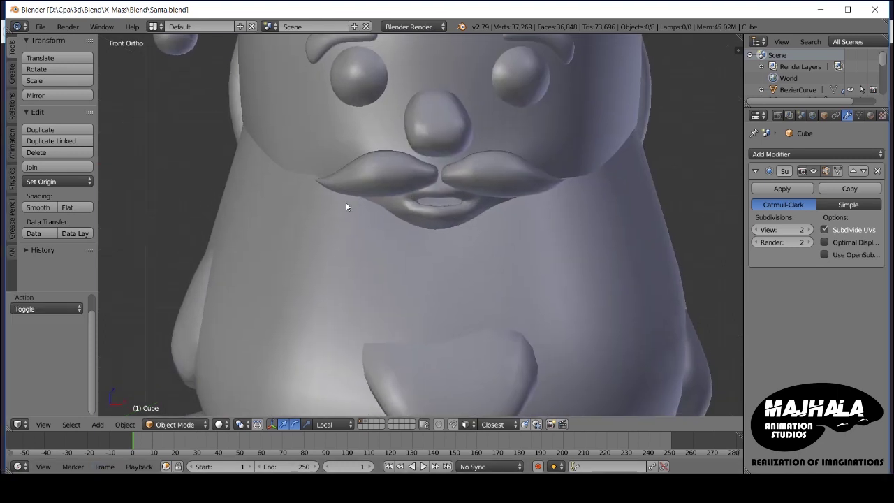
Step: Nudge a beard vertex and scale the beard loop around the mouth, seen from the front
{"action": "key", "text": "Tab"}
{"action": "scroll", "coordinate": [350, 210], "scroll_direction": "down", "scroll_amount": 2}
{"action": "right_click", "coordinate": [350, 214]}
{"action": "key", "text": "shift+v"}
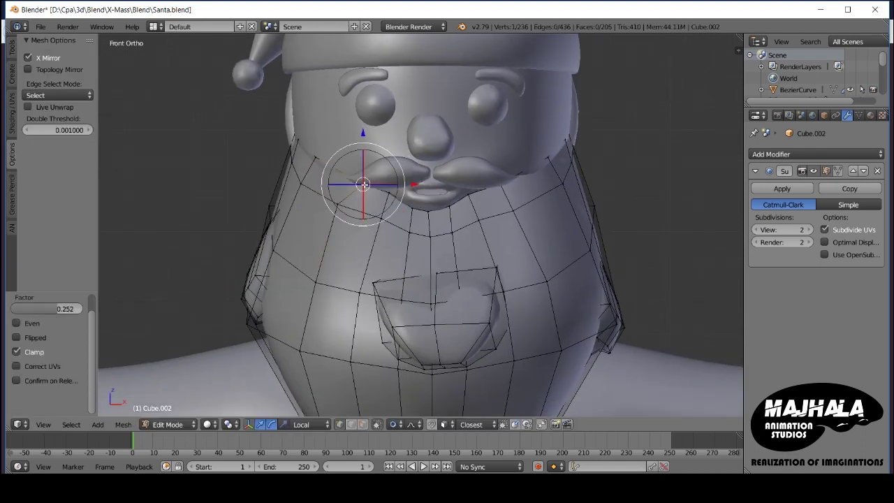
{"action": "key", "text": "g"}
{"action": "left_click", "coordinate": [472, 194]}
{"action": "mouse_move", "coordinate": [472, 194]}
{"action": "middle_mouse_down"}
{"action": "mouse_move", "coordinate": [474, 278]}
{"action": "mouse_move", "coordinate": [530, 272]}
{"action": "middle_mouse_up"}
{"action": "key", "text": "z"}
{"action": "right_click", "coordinate": [558, 210], "text": "alt"}
{"action": "key", "text": "KP_1"}
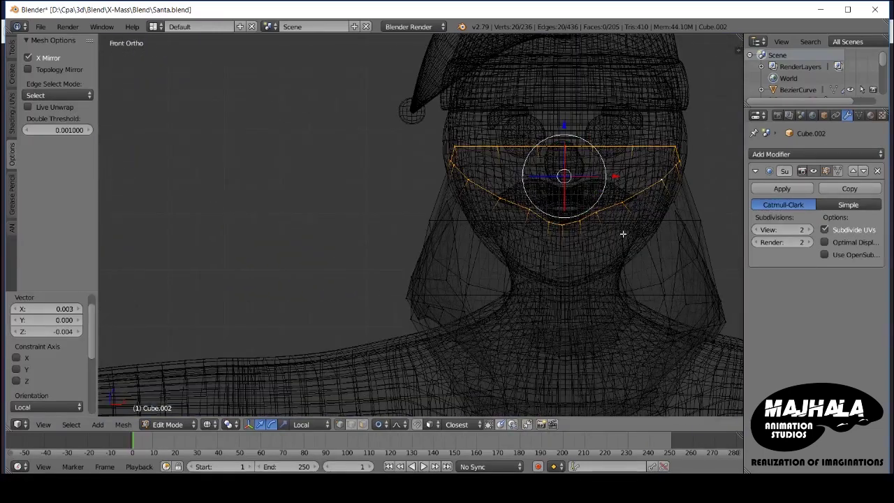
{"action": "left_click", "coordinate": [625, 229]}
{"action": "key", "text": "z"}
Step: Move the beard's mouth loop and slide it along the mesh, then view Santa from the right
{"action": "key", "text": "Tab"}
{"action": "key", "text": "Tab"}
{"action": "key", "text": "g"}
{"action": "left_click", "coordinate": [562, 124]}
{"action": "key", "text": "Tab"}
{"action": "key", "text": "Tab"}
{"action": "key", "text": "z"}
{"action": "mouse_move", "coordinate": [601, 247]}
{"action": "middle_mouse_down"}
{"action": "mouse_move", "coordinate": [599, 277]}
{"action": "mouse_move", "coordinate": [618, 276]}
{"action": "mouse_move", "coordinate": [602, 254]}
{"action": "middle_mouse_up"}
{"action": "key", "text": "g"}
{"action": "key", "text": "g"}
{"action": "key", "text": "z"}
{"action": "key", "text": "Tab"}
{"action": "mouse_move", "coordinate": [584, 293]}
{"action": "middle_mouse_down"}
{"action": "mouse_move", "coordinate": [552, 261]}
{"action": "mouse_move", "coordinate": [454, 259]}
{"action": "mouse_move", "coordinate": [421, 248]}
{"action": "middle_mouse_up"}
{"action": "scroll", "coordinate": [479, 233], "scroll_direction": "down", "scroll_amount": 3}
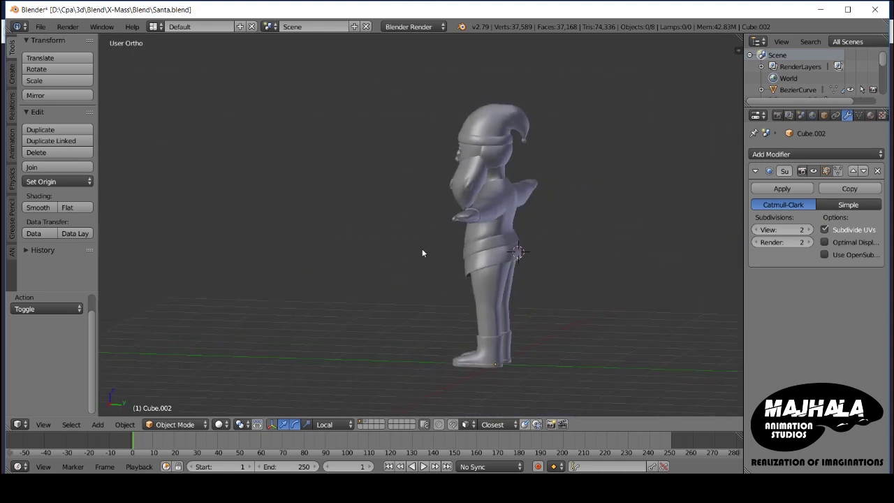
{"action": "key", "text": "KP_3"}
Step: Select the body's neck area and raise it 0.023 along Z
{"action": "key", "text": "Tab"}
{"action": "scroll", "coordinate": [452, 244], "scroll_direction": "up", "scroll_amount": 2}
{"action": "key", "text": "a"}
{"action": "key", "text": "a"}
{"action": "key", "text": "a"}
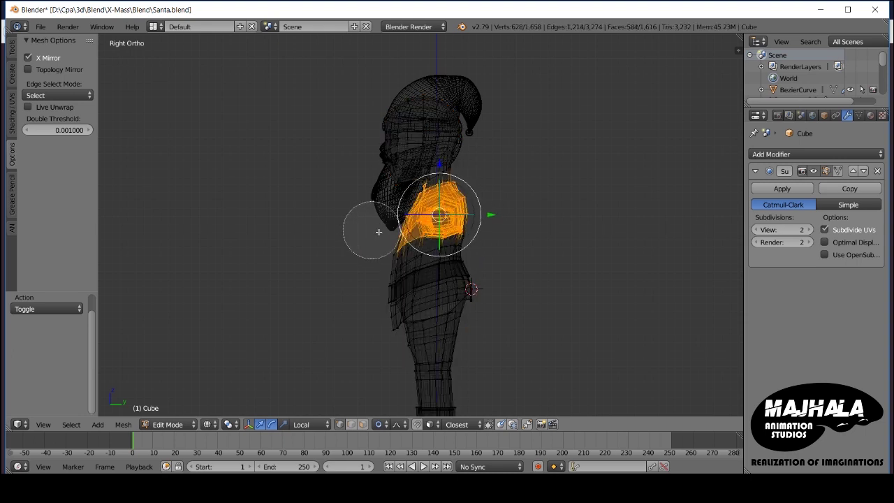
{"action": "key", "text": "Escape"}
{"action": "scroll", "coordinate": [413, 220], "scroll_direction": "up", "scroll_amount": 4}
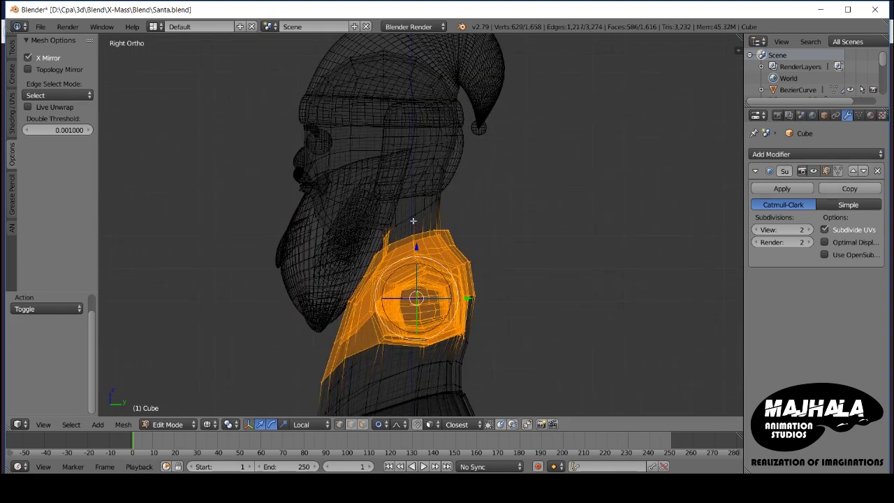
{"action": "key", "text": "g"}
{"action": "key", "text": "z"}
{"action": "key", "text": "z"}
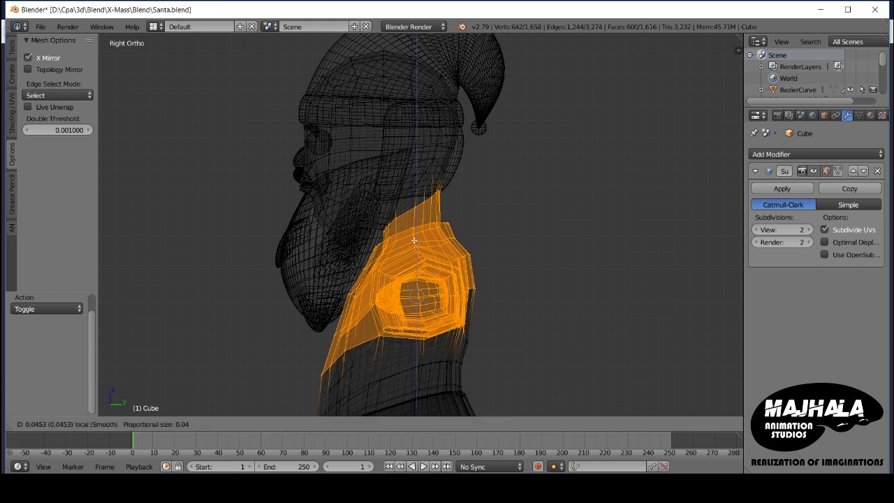
{"action": "left_click", "coordinate": [414, 241]}
{"action": "key", "text": "ctrl+KP_Subtract"}
{"action": "key", "text": "z"}
{"action": "scroll", "coordinate": [416, 253], "scroll_direction": "down", "scroll_amount": 3}
{"action": "key", "text": "KP_1"}
{"action": "key", "text": "KP_3"}
{"action": "key", "text": "Tab"}
Step: Edge-slide a chest loop on the torso and review the model from front, side and top
{"action": "middle_click_drag", "start_coordinate": [382, 227], "coordinate": [491, 211]}
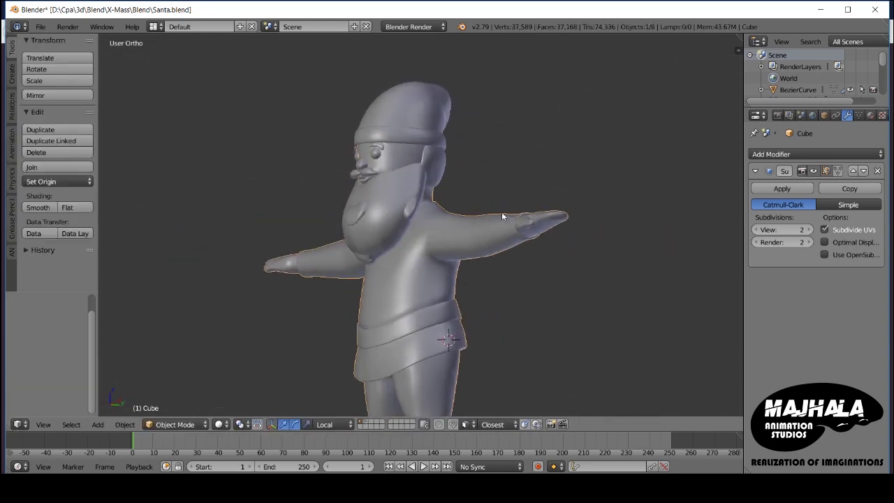
{"action": "key", "text": "KP_1"}
{"action": "key", "text": "Tab"}
{"action": "right_click", "coordinate": [438, 295], "text": "alt"}
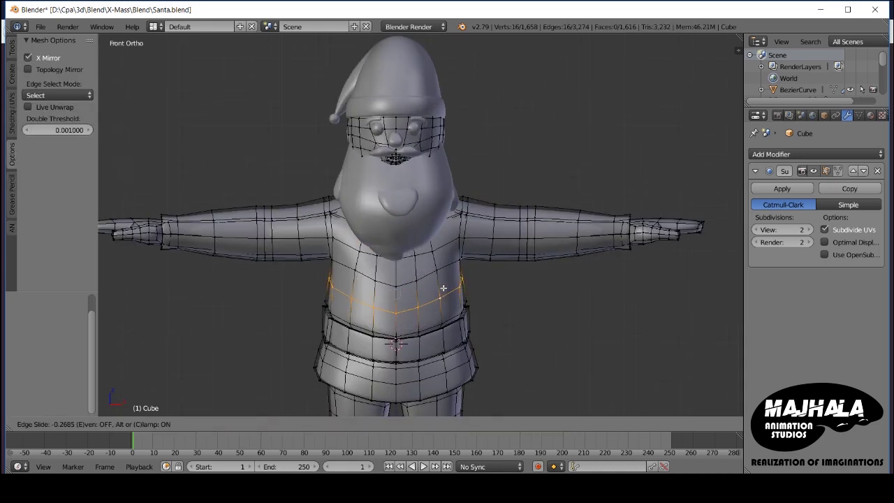
{"action": "left_click", "coordinate": [442, 288]}
{"action": "key", "text": "Tab"}
{"action": "key", "text": "KP_3"}
{"action": "key", "text": "KP_1"}
{"action": "scroll", "coordinate": [430, 277], "scroll_direction": "down", "scroll_amount": 3}
{"action": "mouse_move", "coordinate": [443, 264]}
{"action": "middle_mouse_down"}
{"action": "mouse_move", "coordinate": [401, 305]}
{"action": "mouse_move", "coordinate": [421, 248]}
{"action": "middle_mouse_up"}
{"action": "key", "text": "KP_7"}
{"action": "scroll", "coordinate": [488, 253], "scroll_direction": "up", "scroll_amount": 4}
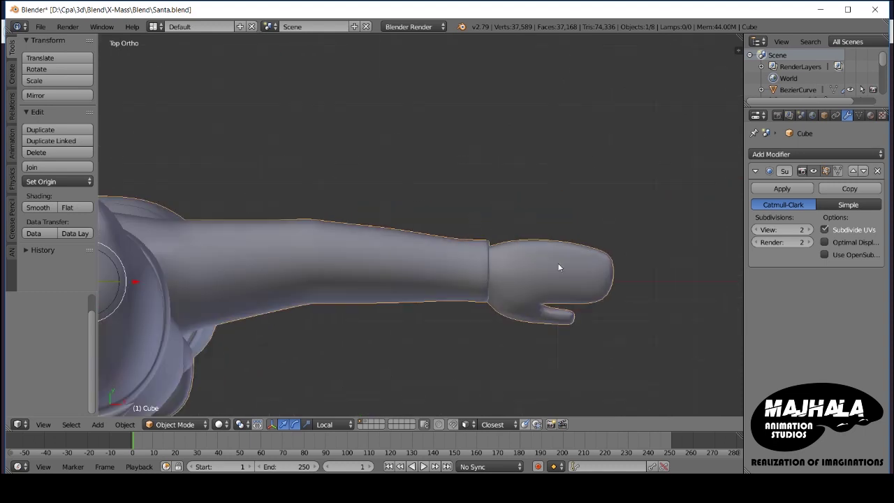
Step: Select vertices on the mitten thumb and split their edges with Edge Split
{"action": "scroll", "coordinate": [523, 259], "scroll_direction": "up", "scroll_amount": 5}
{"action": "key", "text": "Tab"}
{"action": "right_click", "coordinate": [425, 227]}
{"action": "middle_click_drag", "start_coordinate": [424, 227], "coordinate": [428, 264]}
{"action": "key", "text": "ctrl+e"}
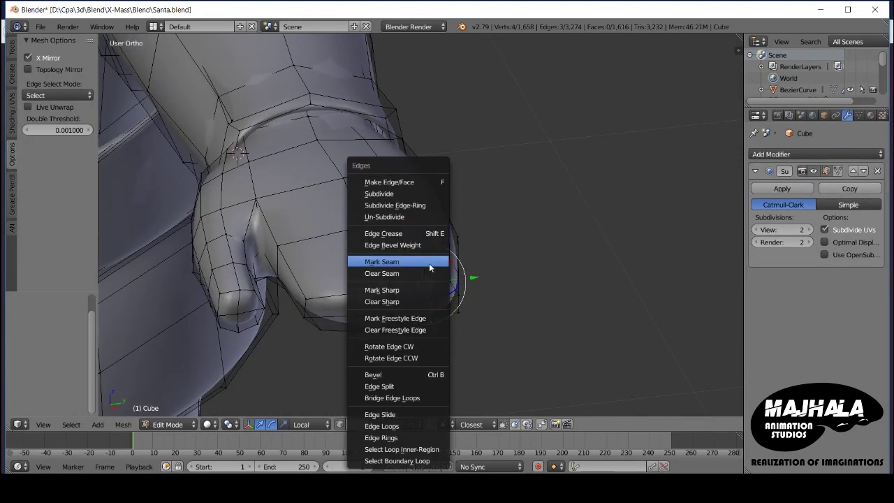
{"action": "left_click", "coordinate": [403, 390]}
{"action": "scroll", "coordinate": [428, 284], "scroll_direction": "up", "scroll_amount": 3}
{"action": "scroll", "coordinate": [428, 285], "scroll_direction": "up", "scroll_amount": 2}
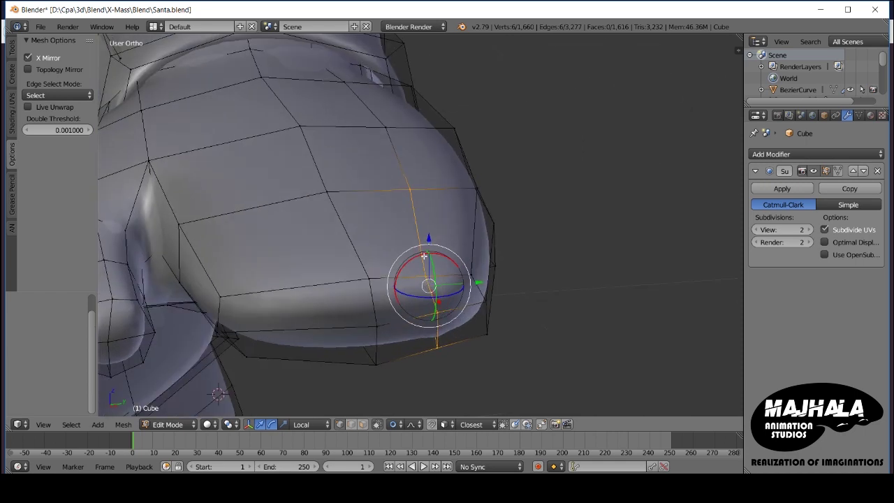
{"action": "key", "text": "g"}
{"action": "right_click", "coordinate": [447, 259]}
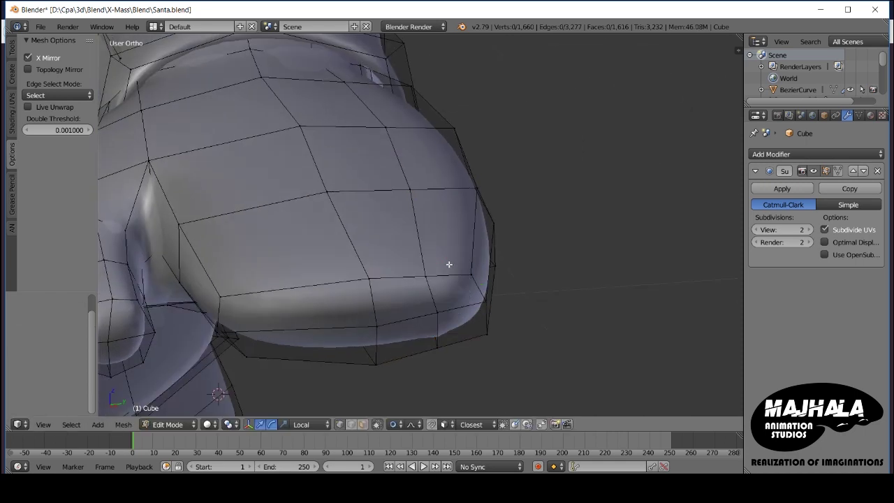
Step: Lower individual mitten vertices along Z to reshape the thumb
{"action": "mouse_move", "coordinate": [451, 262]}
{"action": "middle_mouse_down"}
{"action": "mouse_move", "coordinate": [460, 305]}
{"action": "mouse_move", "coordinate": [421, 262]}
{"action": "middle_mouse_up"}
{"action": "right_click", "coordinate": [421, 262]}
{"action": "key", "text": "g"}
{"action": "key", "text": "z"}
{"action": "left_click", "coordinate": [401, 293]}
{"action": "middle_click_drag", "start_coordinate": [402, 293], "coordinate": [397, 312]}
{"action": "left_click", "coordinate": [398, 264]}
{"action": "mouse_move", "coordinate": [397, 263]}
{"action": "middle_mouse_down"}
{"action": "mouse_move", "coordinate": [398, 307]}
{"action": "mouse_move", "coordinate": [424, 319]}
{"action": "middle_mouse_up"}
{"action": "right_click", "coordinate": [317, 281]}
{"action": "key", "text": "g"}
{"action": "key", "text": "z"}
{"action": "left_click", "coordinate": [329, 284]}
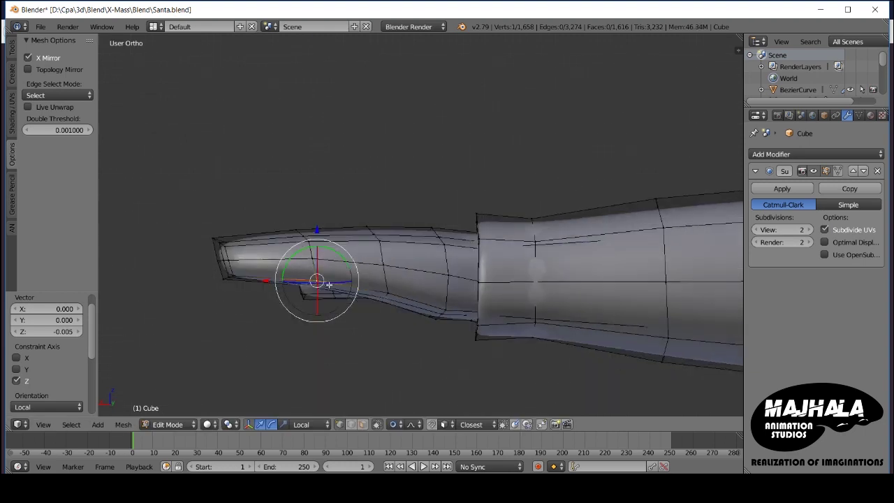
{"action": "middle_click_drag", "start_coordinate": [328, 285], "coordinate": [363, 272]}
Step: Scale the mitten tip to 0.746 along X and nudge it along X, checking from the top
{"action": "right_click", "coordinate": [300, 209], "text": "alt"}
{"action": "key", "text": "s"}
{"action": "right_click", "coordinate": [437, 309]}
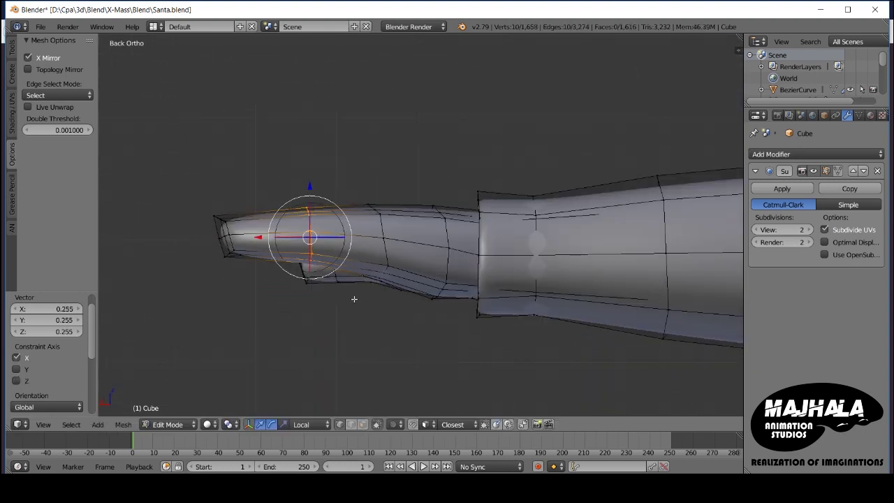
{"action": "key", "text": "z"}
{"action": "right_click", "coordinate": [224, 256]}
{"action": "left_click", "coordinate": [277, 265]}
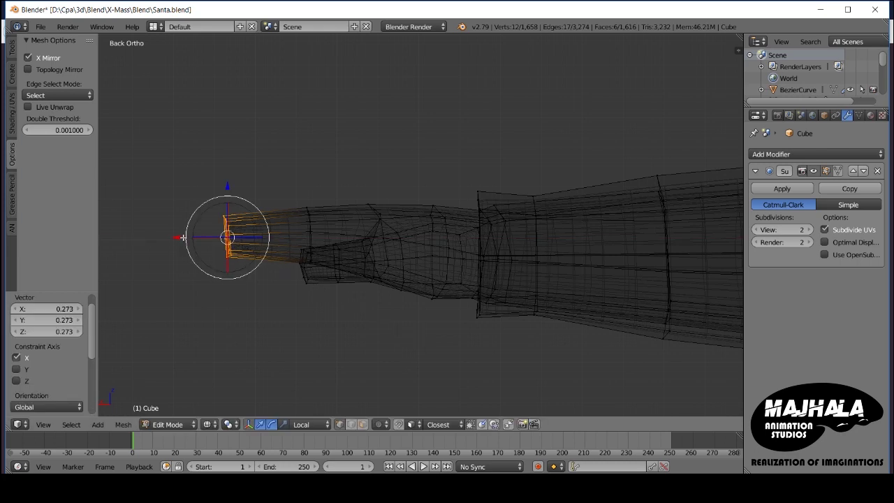
{"action": "key", "text": "KP_7"}
{"action": "left_click", "coordinate": [280, 240]}
{"action": "key", "text": "z"}
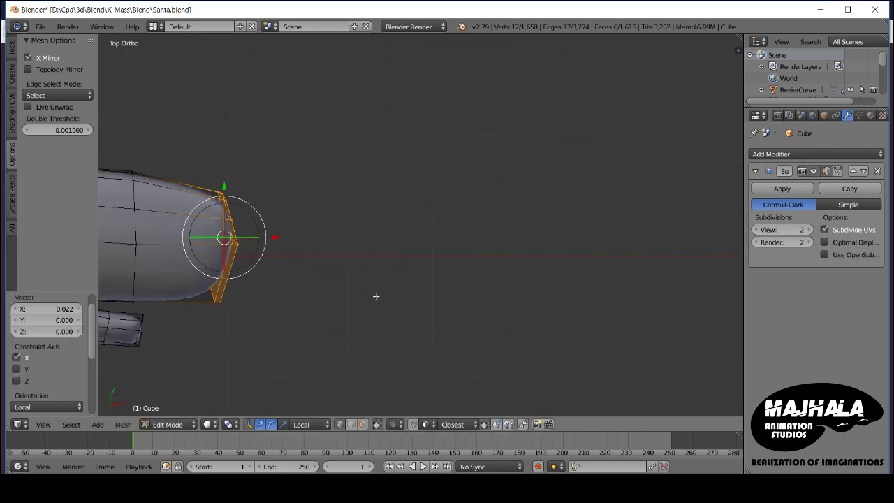
{"action": "left_click", "coordinate": [373, 296]}
Step: Deselect everything and select the vertices at the fingertip
{"action": "scroll", "coordinate": [339, 279], "scroll_direction": "down", "scroll_amount": 2}
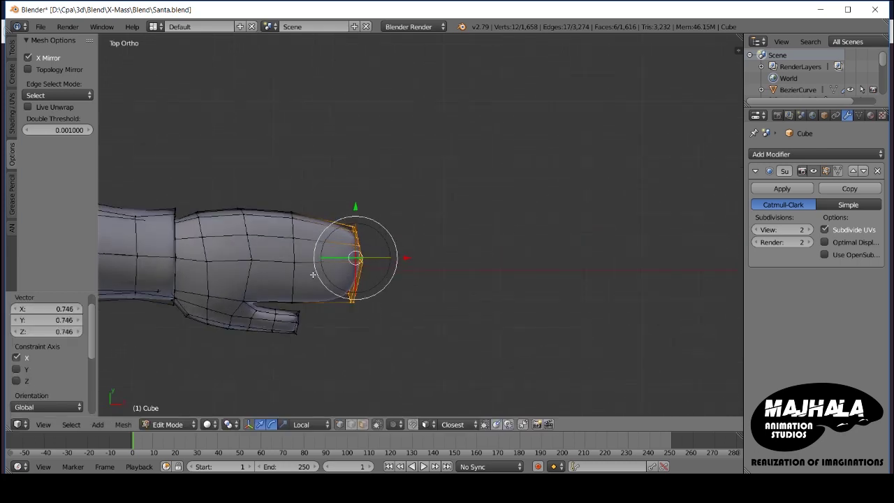
{"action": "key", "text": "z"}
{"action": "key", "text": "a"}
{"action": "middle_click_drag", "start_coordinate": [353, 256], "coordinate": [360, 256]}
{"action": "key", "text": "z"}
{"action": "right_click", "coordinate": [355, 260]}
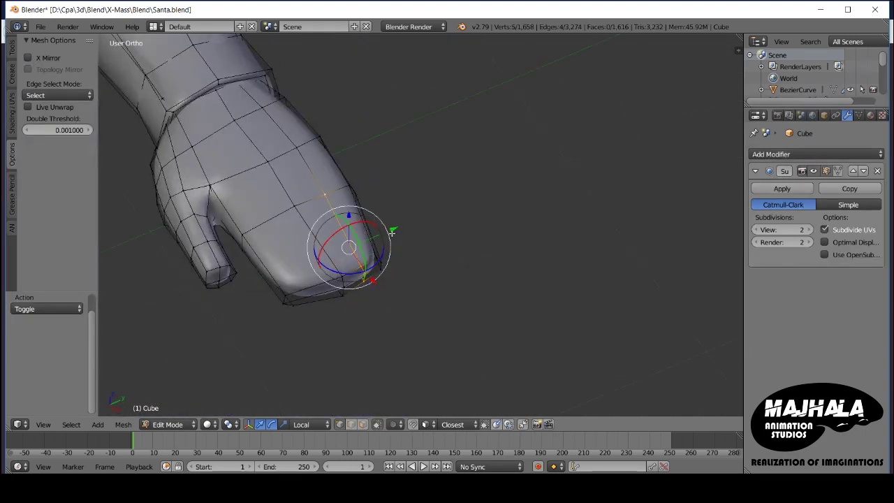
Step: Edge-split the selected fingertip edges and slide the split edge
{"action": "key", "text": "ctrl+e"}
{"action": "left_click", "coordinate": [351, 254]}
{"action": "mouse_move", "coordinate": [351, 254]}
{"action": "middle_mouse_down"}
{"action": "mouse_move", "coordinate": [350, 241]}
{"action": "mouse_move", "coordinate": [370, 255]}
{"action": "middle_mouse_up"}
{"action": "key", "text": "ctrl+z"}
{"action": "left_click", "coordinate": [373, 257]}
{"action": "key", "text": "z"}
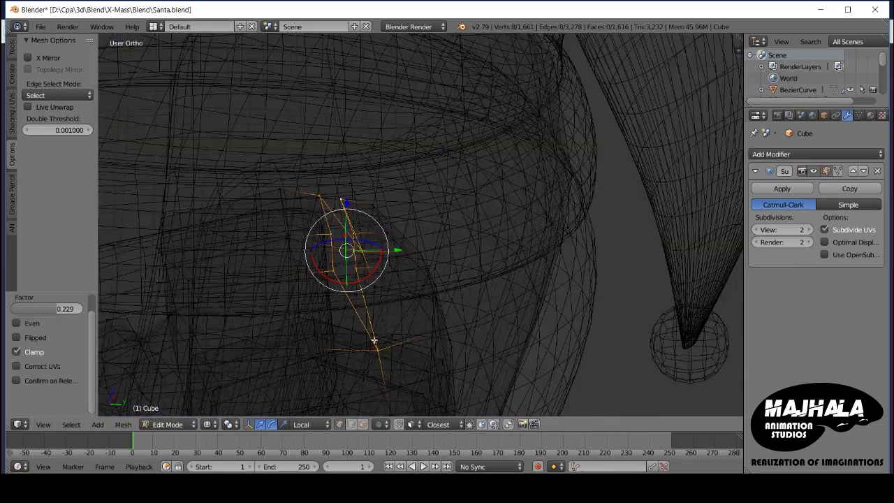
{"action": "scroll", "coordinate": [338, 271], "scroll_direction": "up", "scroll_amount": 3}
{"action": "middle_click_drag", "start_coordinate": [338, 270], "coordinate": [355, 279]}
Step: Subdivide the edge at the split, move the new vertex and fill a face
{"action": "right_click", "coordinate": [355, 279], "text": "shift"}
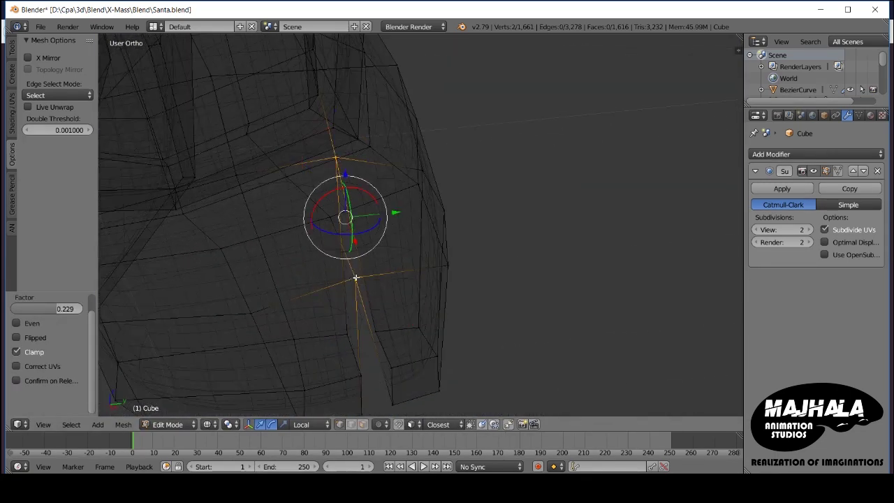
{"action": "key", "text": "w"}
{"action": "left_click", "coordinate": [324, 144]}
{"action": "scroll", "coordinate": [361, 259], "scroll_direction": "up", "scroll_amount": 3}
{"action": "middle_click_drag", "start_coordinate": [324, 265], "coordinate": [246, 318]}
{"action": "left_click", "coordinate": [419, 168]}
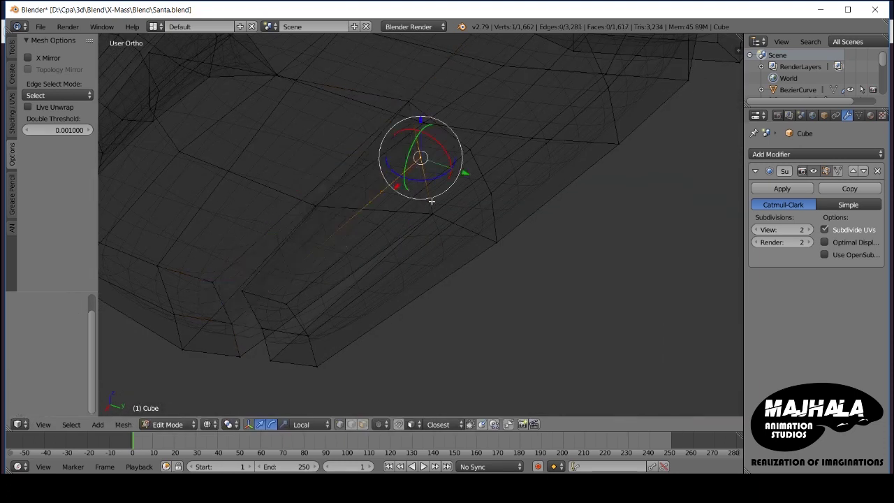
{"action": "key", "text": "f"}
{"action": "middle_click_drag", "start_coordinate": [234, 322], "coordinate": [328, 252]}
Step: Select vertices along the finger edge and move them, checking from the top
{"action": "right_click", "coordinate": [343, 230]}
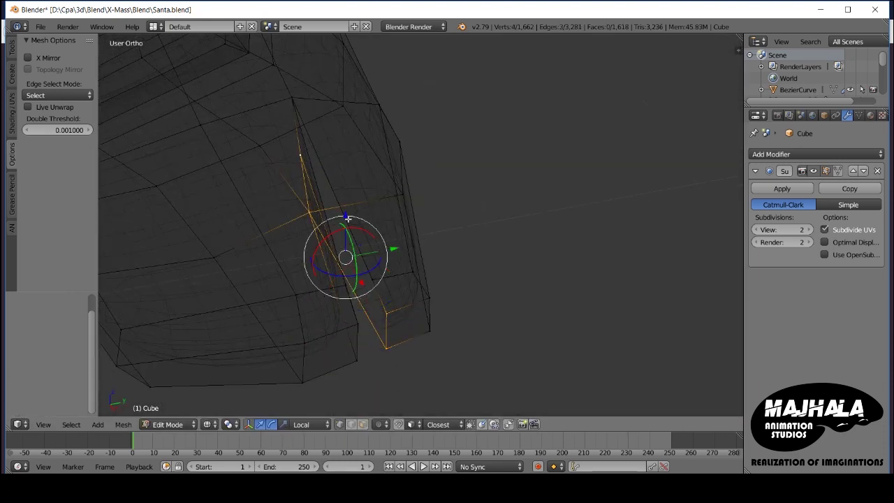
{"action": "right_click", "coordinate": [370, 266], "text": "shift"}
{"action": "mouse_move", "coordinate": [370, 266]}
{"action": "middle_mouse_down"}
{"action": "mouse_move", "coordinate": [409, 279]}
{"action": "mouse_move", "coordinate": [359, 284]}
{"action": "mouse_move", "coordinate": [372, 266]}
{"action": "mouse_move", "coordinate": [341, 309]}
{"action": "middle_mouse_up"}
{"action": "key", "text": "z"}
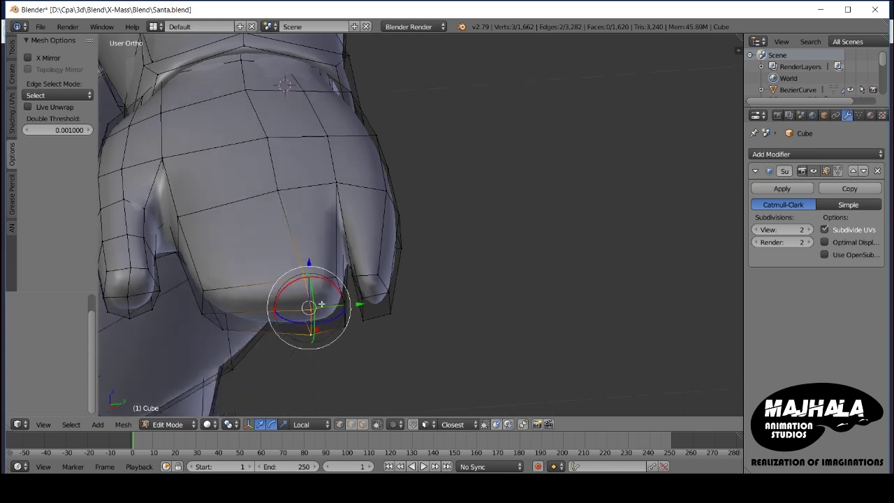
{"action": "key", "text": "KP_7"}
{"action": "right_click", "coordinate": [341, 309], "text": "shift"}
{"action": "left_click", "coordinate": [341, 323]}
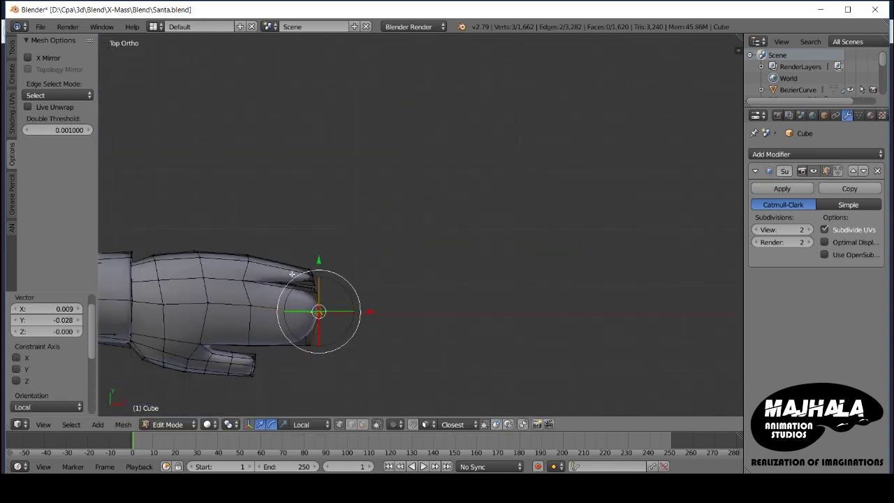
{"action": "key", "text": "a"}
{"action": "key", "text": "z"}
{"action": "key", "text": "ctrl+z"}
{"action": "key", "text": "z"}
{"action": "scroll", "coordinate": [349, 279], "scroll_direction": "up", "scroll_amount": 2}
{"action": "mouse_move", "coordinate": [363, 286]}
{"action": "middle_mouse_down", "text": "shift"}
{"action": "mouse_move", "coordinate": [378, 224]}
{"action": "mouse_move", "coordinate": [277, 237]}
{"action": "middle_mouse_up", "text": "shift"}
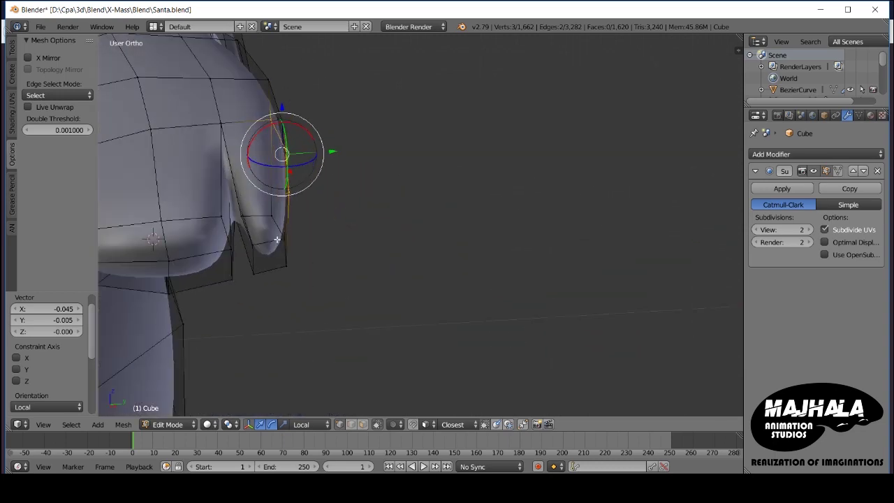
Step: Move a finger-gap vertex along Y and rotate the vertices to open the gap
{"action": "key", "text": "z"}
{"action": "mouse_move", "coordinate": [254, 229]}
{"action": "middle_mouse_down"}
{"action": "mouse_move", "coordinate": [265, 175]}
{"action": "mouse_move", "coordinate": [329, 183]}
{"action": "mouse_move", "coordinate": [316, 156]}
{"action": "mouse_move", "coordinate": [328, 217]}
{"action": "middle_mouse_up"}
{"action": "key", "text": "g"}
{"action": "key", "text": "y"}
{"action": "key", "text": "y"}
{"action": "left_click", "coordinate": [306, 174]}
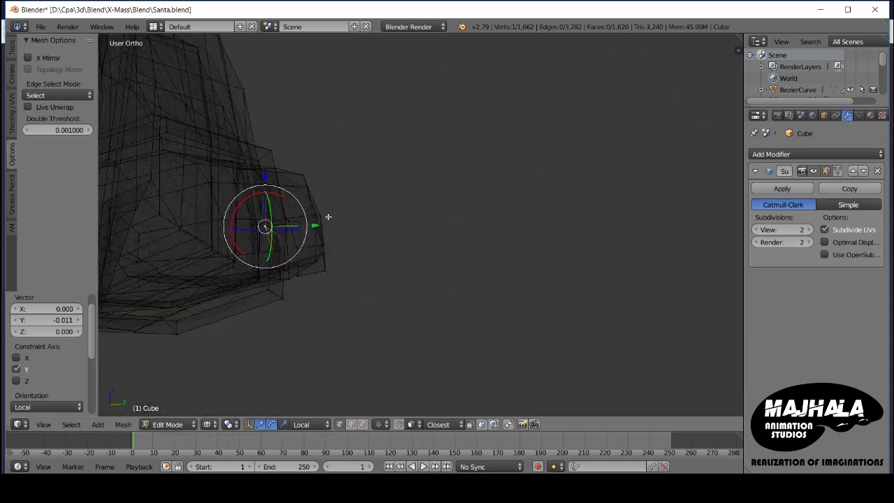
{"action": "left_click", "coordinate": [367, 206]}
{"action": "mouse_move", "coordinate": [366, 206]}
{"action": "middle_mouse_down"}
{"action": "mouse_move", "coordinate": [354, 286]}
{"action": "mouse_move", "coordinate": [320, 298]}
{"action": "middle_mouse_up"}
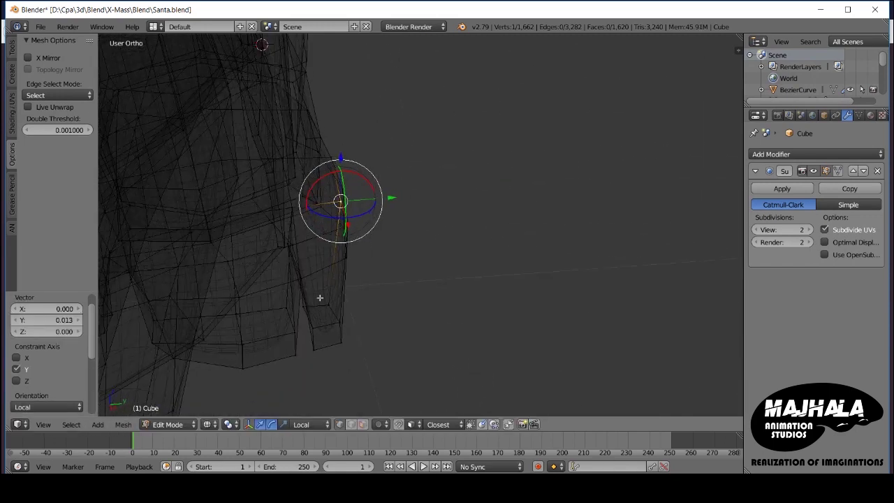
{"action": "scroll", "coordinate": [376, 299], "scroll_direction": "up", "scroll_amount": 5}
{"action": "mouse_move", "coordinate": [375, 295]}
{"action": "middle_mouse_down"}
{"action": "mouse_move", "coordinate": [343, 309]}
{"action": "mouse_move", "coordinate": [368, 283]}
{"action": "middle_mouse_up"}
Step: Shift the selected vertices along Y and vert-slide one to shape the separate finger
{"action": "key", "text": "g"}
{"action": "key", "text": "y"}
{"action": "left_click", "coordinate": [363, 299]}
{"action": "scroll", "coordinate": [363, 299], "scroll_direction": "down", "scroll_amount": 5}
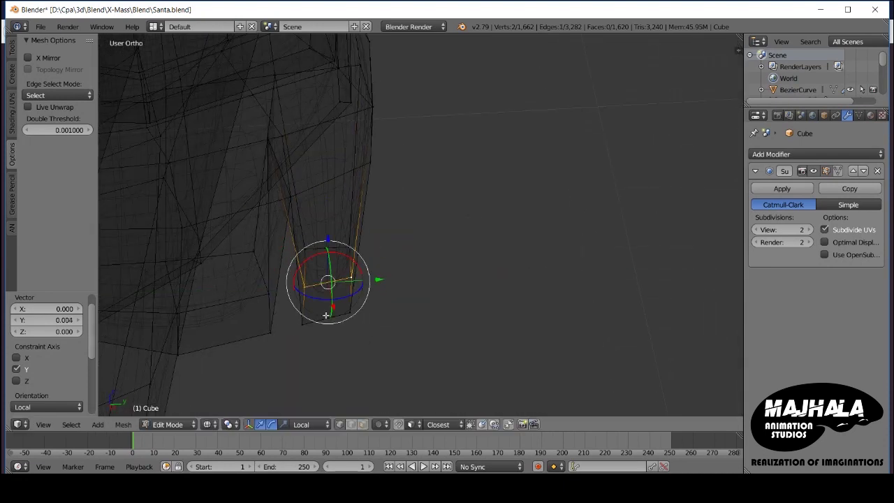
{"action": "key", "text": "KP_3"}
{"action": "left_click", "coordinate": [382, 320]}
{"action": "scroll", "coordinate": [381, 320], "scroll_direction": "up", "scroll_amount": 4}
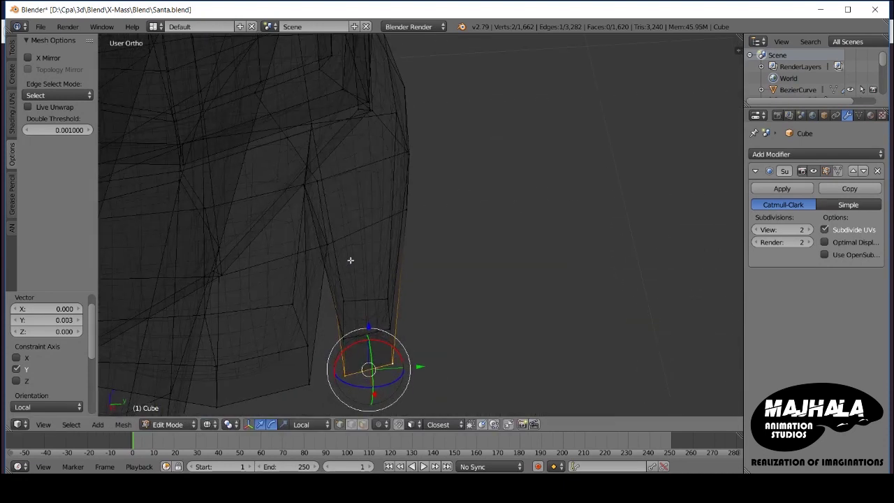
{"action": "middle_click_drag", "start_coordinate": [386, 363], "coordinate": [386, 279], "text": "shift"}
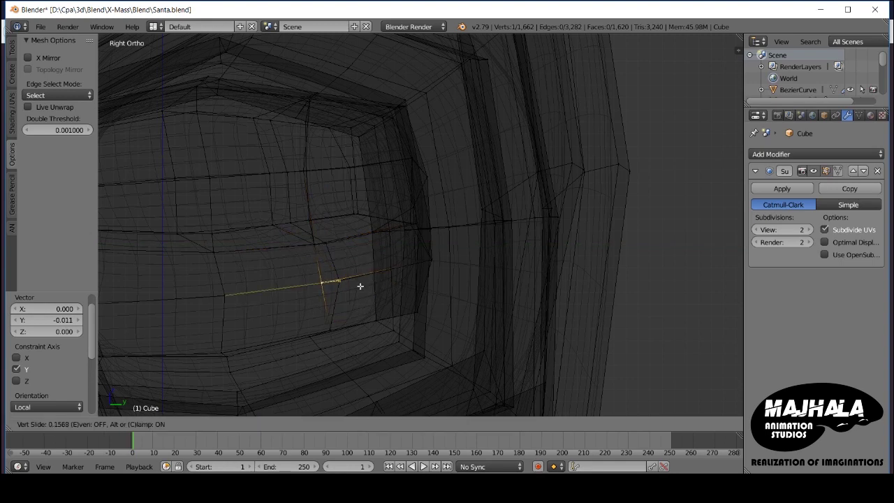
{"action": "left_click", "coordinate": [360, 286]}
{"action": "scroll", "coordinate": [360, 285], "scroll_direction": "down", "scroll_amount": 4}
{"action": "mouse_move", "coordinate": [361, 285]}
{"action": "middle_mouse_down"}
{"action": "mouse_move", "coordinate": [414, 297]}
{"action": "mouse_move", "coordinate": [411, 244]}
{"action": "mouse_move", "coordinate": [363, 171]}
{"action": "middle_mouse_up"}
Step: Cut centred edge loops across the finger and the small finger
{"action": "key", "text": "ctrl+r"}
{"action": "left_click", "coordinate": [403, 293]}
{"action": "right_click", "coordinate": [404, 293]}
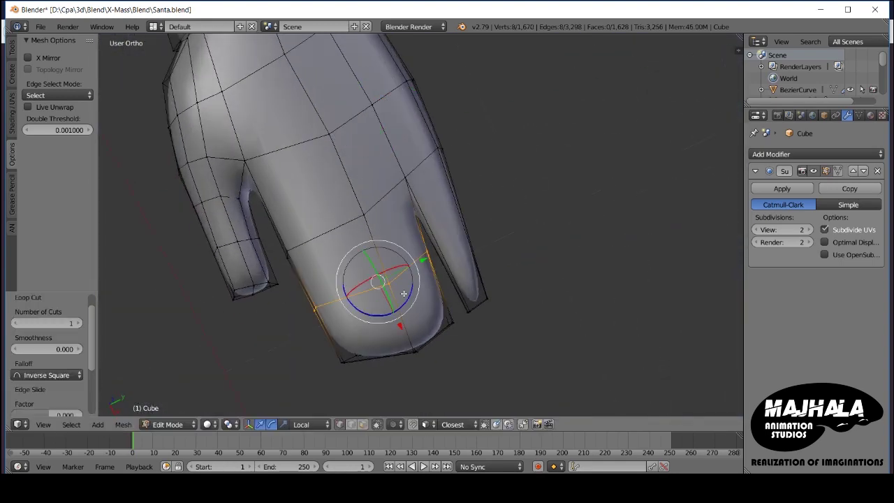
{"action": "key", "text": "ctrl+r"}
{"action": "left_click", "coordinate": [464, 241]}
{"action": "right_click", "coordinate": [464, 241]}
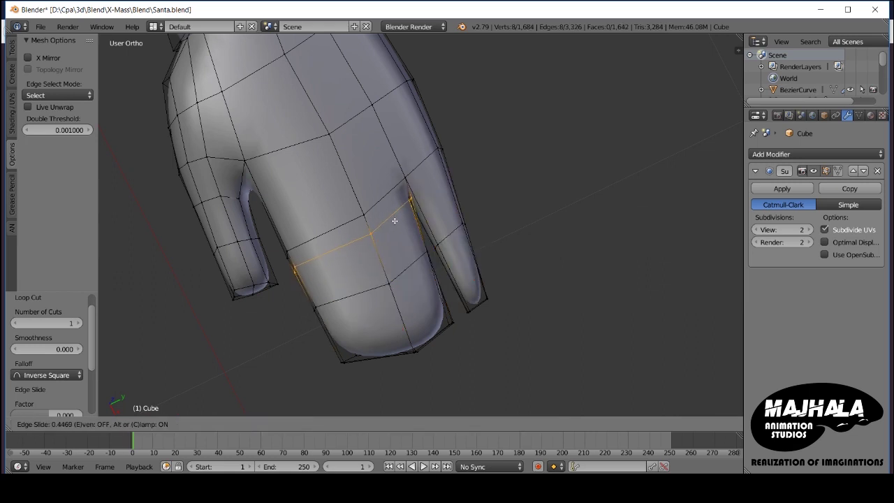
Step: Redo the edge loop near the fingertip from the top view
{"action": "key", "text": "ctrl+r"}
{"action": "left_click", "coordinate": [404, 320]}
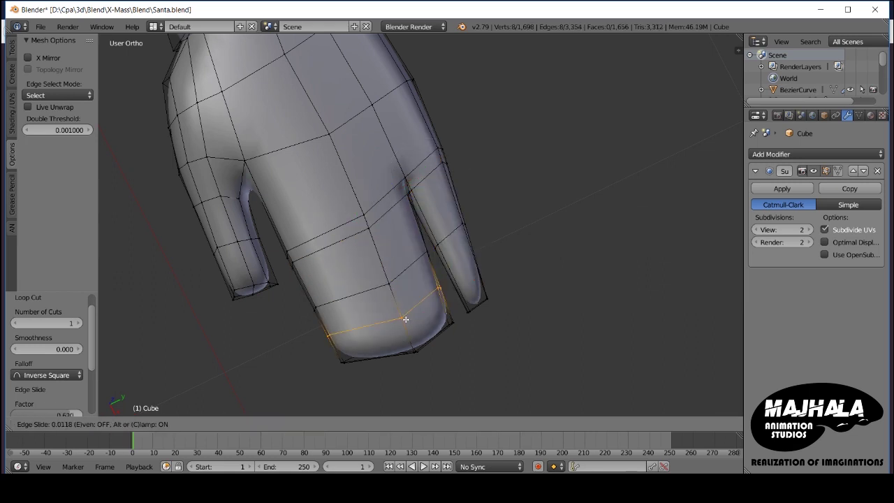
{"action": "key", "text": "ctrl+z"}
{"action": "mouse_move", "coordinate": [434, 310]}
{"action": "middle_mouse_down"}
{"action": "mouse_move", "coordinate": [450, 204]}
{"action": "mouse_move", "coordinate": [496, 215]}
{"action": "mouse_move", "coordinate": [531, 251]}
{"action": "middle_mouse_up"}
{"action": "key", "text": "KP_7"}
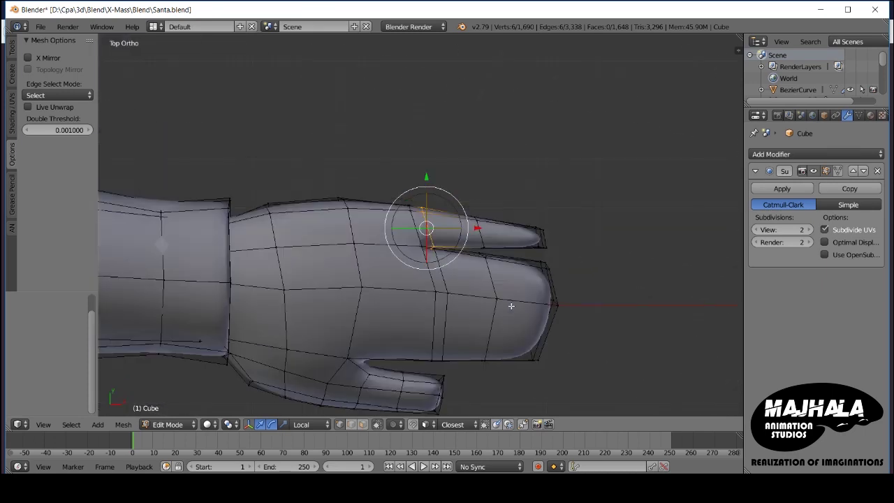
{"action": "left_click", "coordinate": [523, 322]}
Step: Select the fingertip edge and faces, rotate them slightly and move them along Z
{"action": "right_click", "coordinate": [502, 175]}
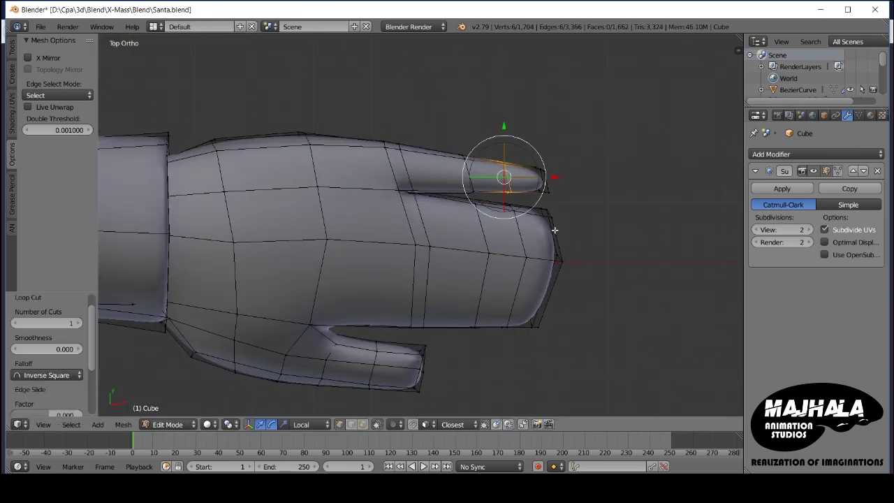
{"action": "middle_click_drag", "start_coordinate": [503, 175], "coordinate": [406, 144]}
{"action": "right_click", "coordinate": [523, 150], "text": "alt+shift"}
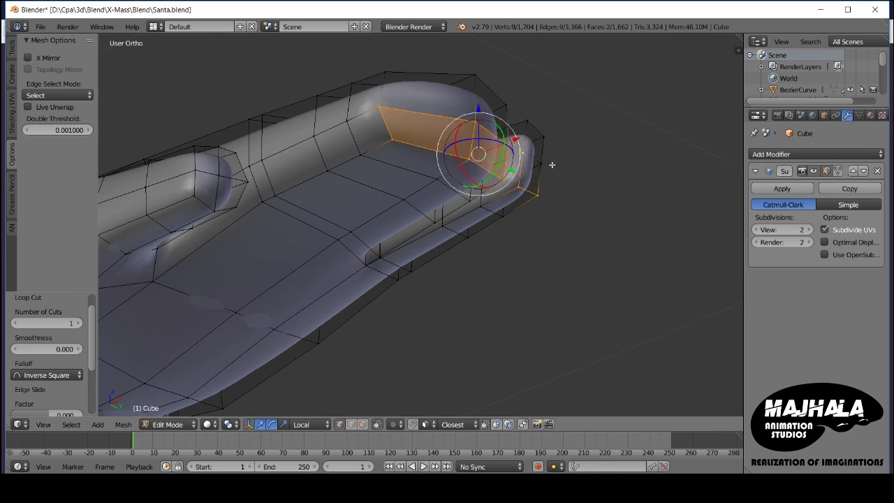
{"action": "key", "text": "KP_1"}
{"action": "left_click", "coordinate": [501, 119]}
{"action": "left_click", "coordinate": [498, 111]}
Step: Nudge the fingertip vertices along Z by a small amount in Front view
{"action": "middle_click_drag", "start_coordinate": [498, 156], "coordinate": [530, 168]}
{"action": "key", "text": "KP_1"}
{"action": "key", "text": "g"}
{"action": "key", "text": "z"}
{"action": "key", "text": "z"}
{"action": "middle_click_drag", "start_coordinate": [487, 146], "coordinate": [375, 163]}
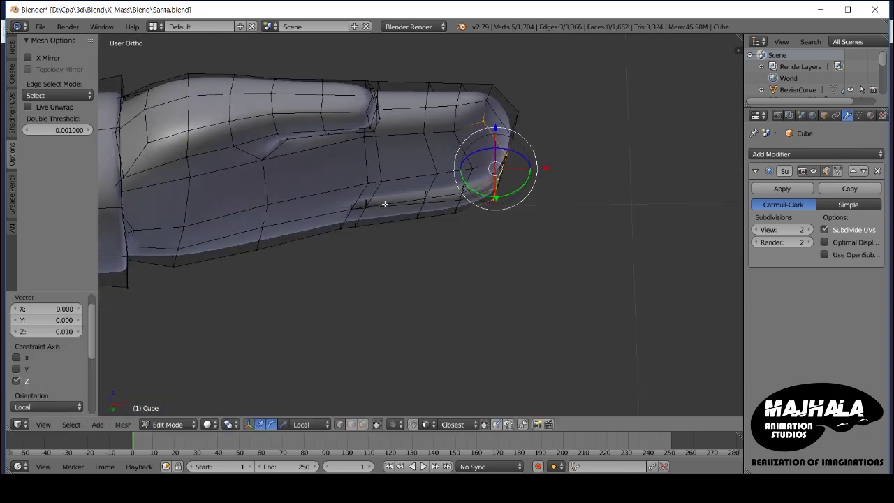
Step: Add hidden fingertip vertices in wireframe and slide the fingertip edge
{"action": "key", "text": "KP_1"}
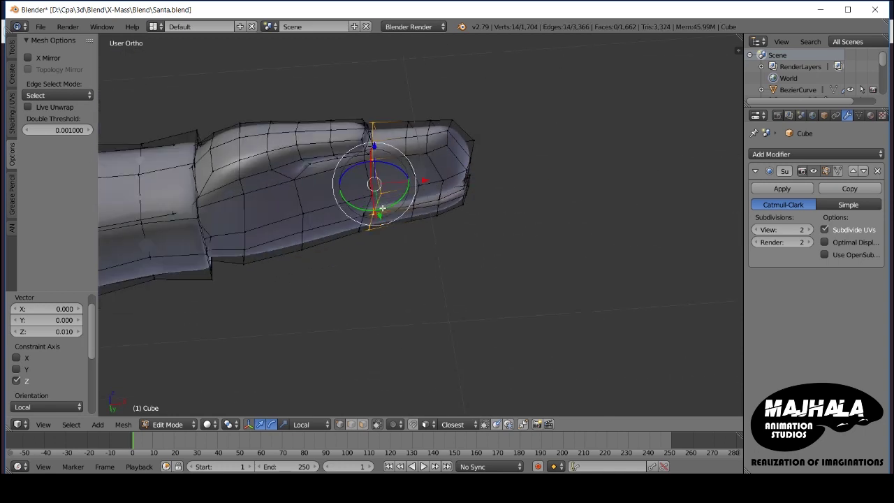
{"action": "key", "text": "z"}
{"action": "key", "text": "c"}
{"action": "left_click", "coordinate": [363, 152]}
{"action": "key", "text": "z"}
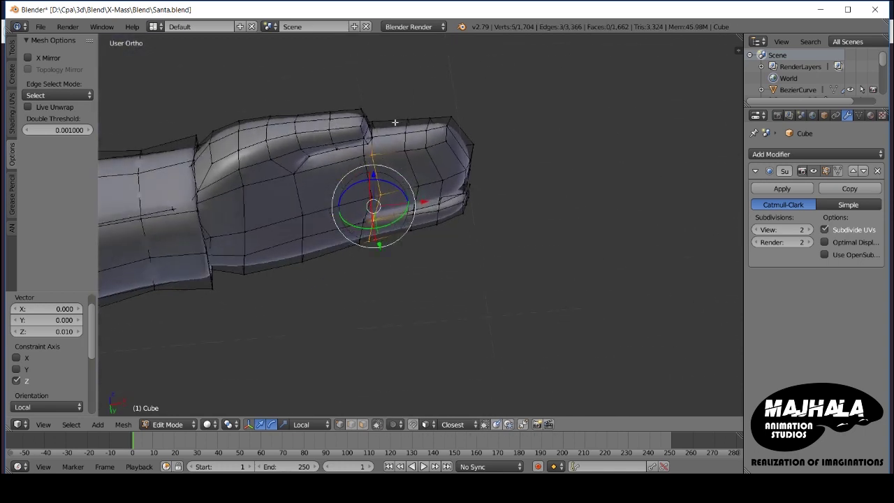
{"action": "key", "text": "KP_1"}
{"action": "scroll", "coordinate": [405, 194], "scroll_direction": "up", "scroll_amount": 2}
{"action": "left_click", "coordinate": [367, 167]}
{"action": "mouse_move", "coordinate": [367, 168]}
{"action": "middle_mouse_down"}
{"action": "mouse_move", "coordinate": [393, 203]}
{"action": "mouse_move", "coordinate": [308, 197]}
{"action": "mouse_move", "coordinate": [363, 198]}
{"action": "mouse_move", "coordinate": [300, 167]}
{"action": "mouse_move", "coordinate": [350, 196]}
{"action": "middle_mouse_up"}
Step: Reselect the fingertip vertices and faces and move them along X
{"action": "right_click", "coordinate": [343, 197]}
{"action": "key", "text": "ctrl+z"}
{"action": "key", "text": "KP_1"}
{"action": "right_click", "coordinate": [280, 146], "text": "shift"}
{"action": "key", "text": "KP_1"}
{"action": "key", "text": "g"}
{"action": "key", "text": "x"}
{"action": "key", "text": "x"}
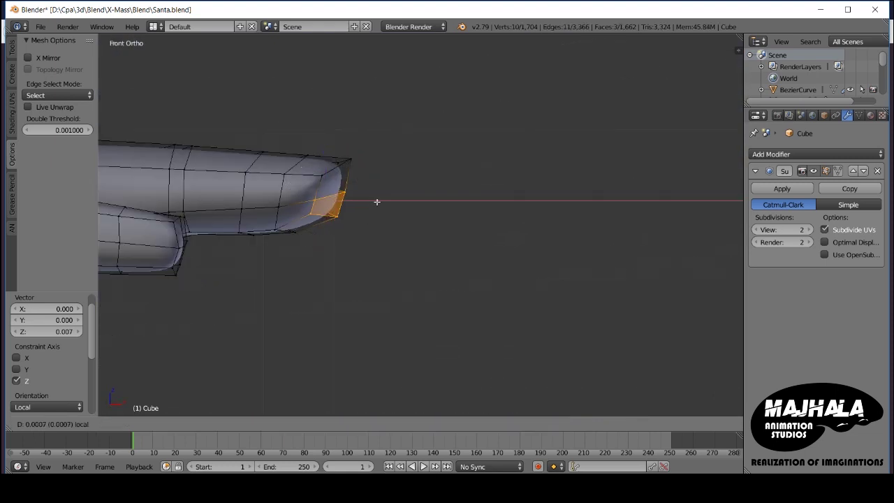
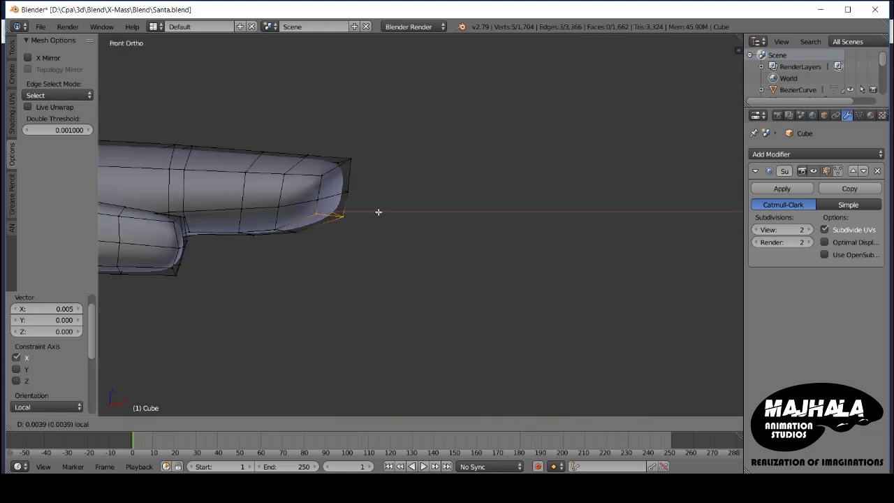
Step: Move the hand vertices along X and check the smoothed mitten from the top view
{"action": "left_click", "coordinate": [378, 211]}
{"action": "key", "text": "Tab"}
{"action": "key", "text": "Tab"}
{"action": "middle_click_drag", "start_coordinate": [391, 279], "coordinate": [451, 312]}
{"action": "key", "text": "Tab"}
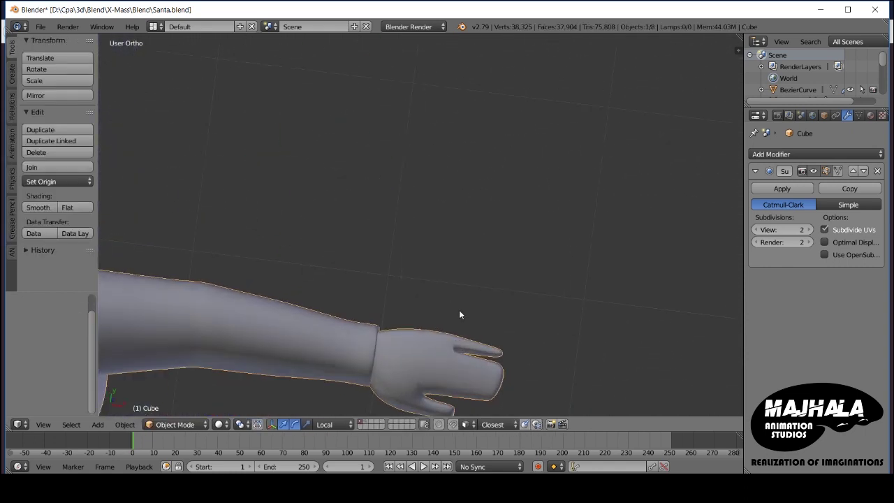
{"action": "key", "text": "KP_7"}
{"action": "scroll", "coordinate": [475, 279], "scroll_direction": "up", "scroll_amount": 4}
{"action": "scroll", "coordinate": [483, 244], "scroll_direction": "up", "scroll_amount": 2}
{"action": "key", "text": "Tab"}
{"action": "key", "text": "z"}
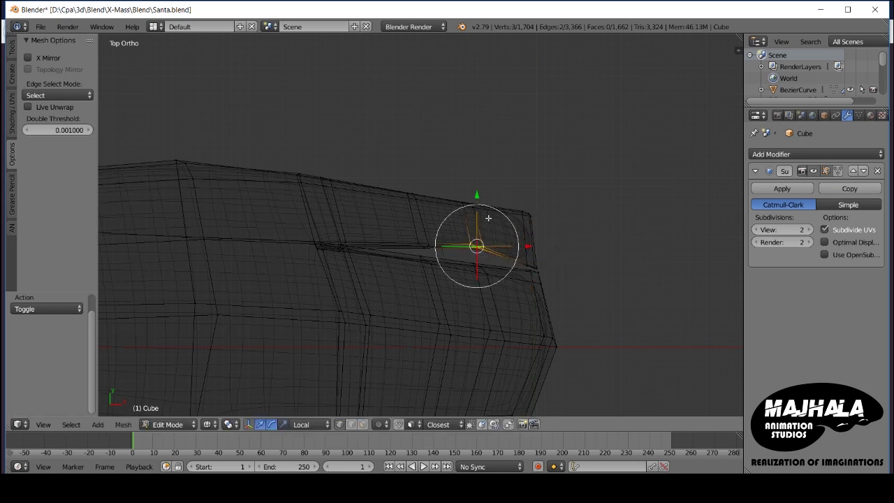
Step: Reposition the selected finger vertices to shape the separated fingers
{"action": "left_click", "coordinate": [423, 203]}
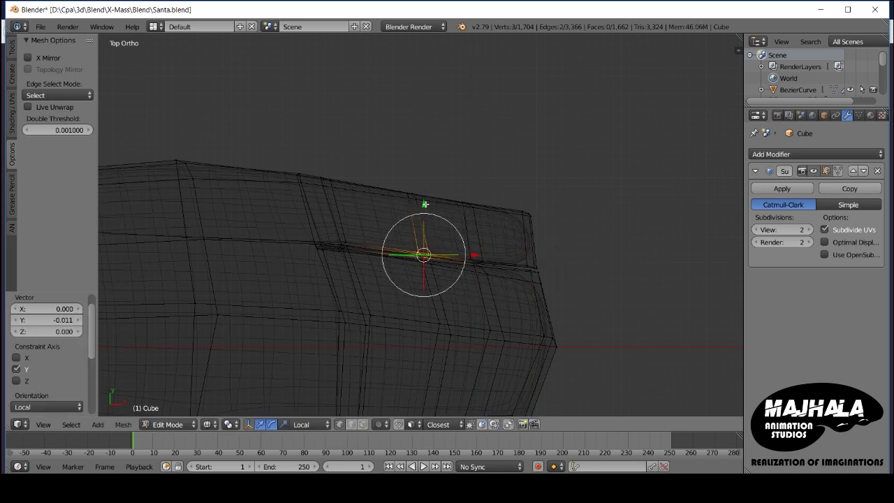
{"action": "key", "text": "z"}
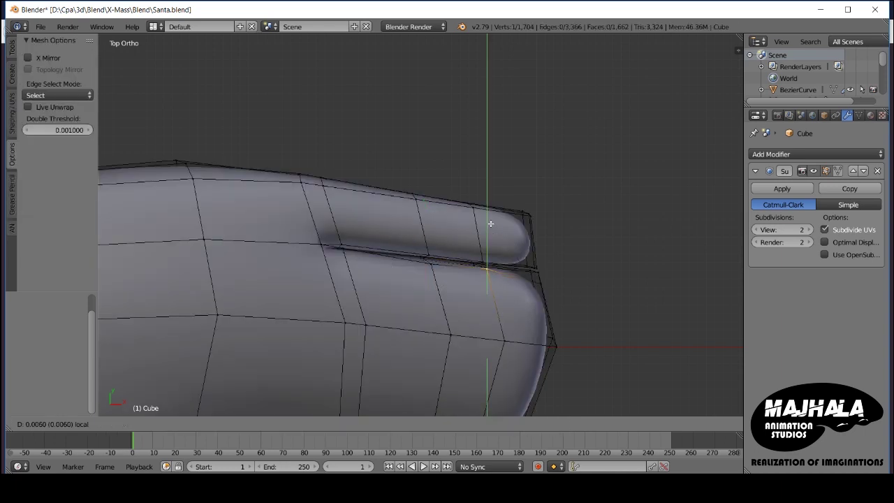
{"action": "left_click", "coordinate": [490, 223]}
{"action": "key", "text": "ctrl+space"}
{"action": "middle_click_drag", "start_coordinate": [427, 260], "coordinate": [483, 289]}
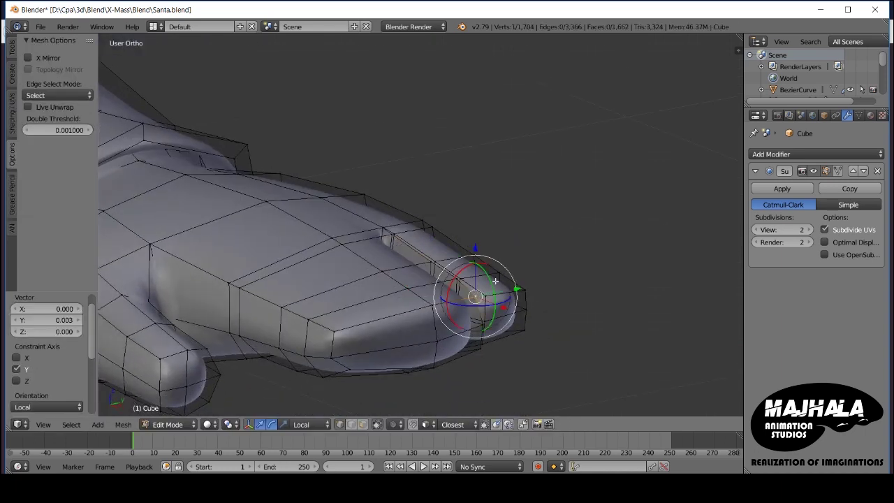
{"action": "key", "text": "KP_7"}
Step: Move the selected mitten vertices along the local Y axis
{"action": "key", "text": "g"}
{"action": "key", "text": "y"}
{"action": "key", "text": "y"}
{"action": "right_click", "coordinate": [417, 251]}
{"action": "left_click", "coordinate": [365, 223]}
{"action": "middle_click_drag", "start_coordinate": [365, 222], "coordinate": [349, 198]}
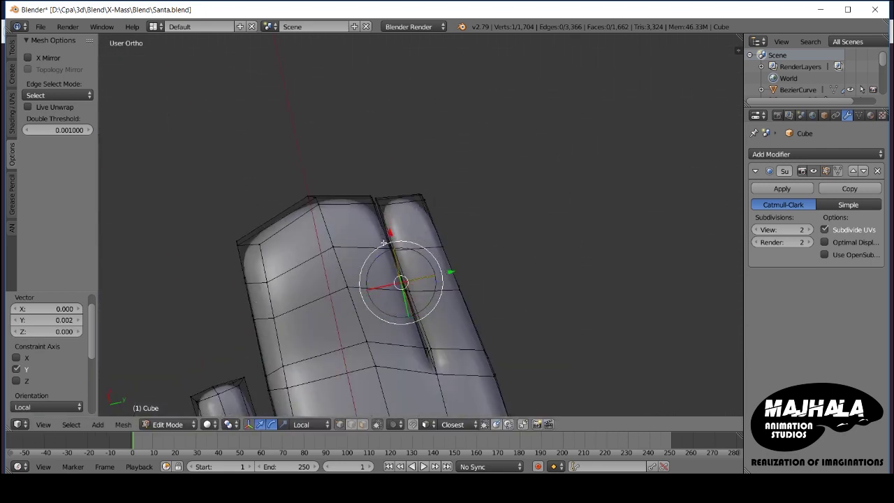
Step: Edge-slide loops along the mitten fingers, then return to Object Mode to view Santa
{"action": "left_click", "coordinate": [404, 297]}
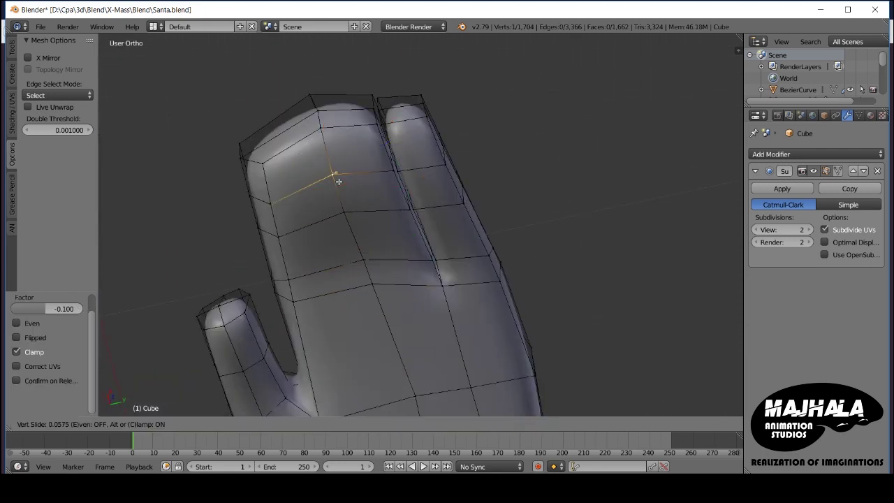
{"action": "scroll", "coordinate": [402, 345], "scroll_direction": "down", "scroll_amount": 3}
{"action": "left_click", "coordinate": [375, 276]}
{"action": "scroll", "coordinate": [378, 289], "scroll_direction": "up", "scroll_amount": 2}
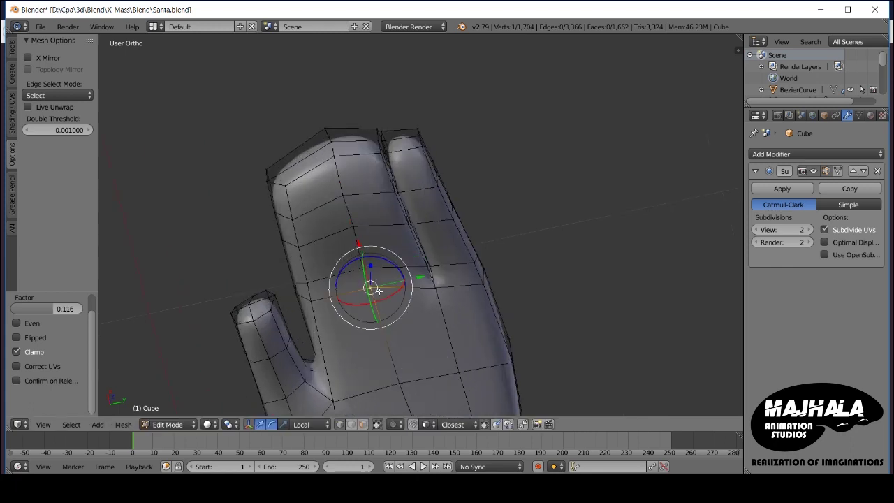
{"action": "scroll", "coordinate": [353, 226], "scroll_direction": "down", "scroll_amount": 2}
{"action": "middle_click_drag", "start_coordinate": [354, 226], "coordinate": [375, 301]}
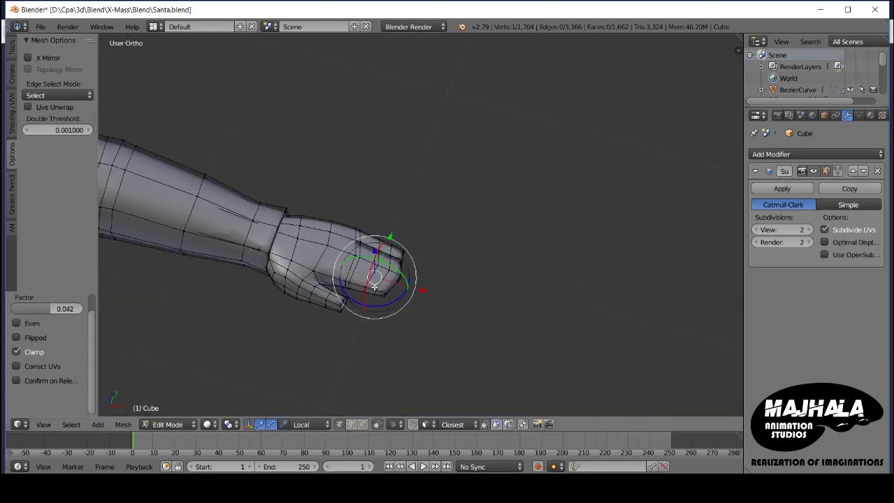
{"action": "key", "text": "KP_1"}
{"action": "scroll", "coordinate": [375, 301], "scroll_direction": "down", "scroll_amount": 4}
{"action": "key", "text": "Tab"}
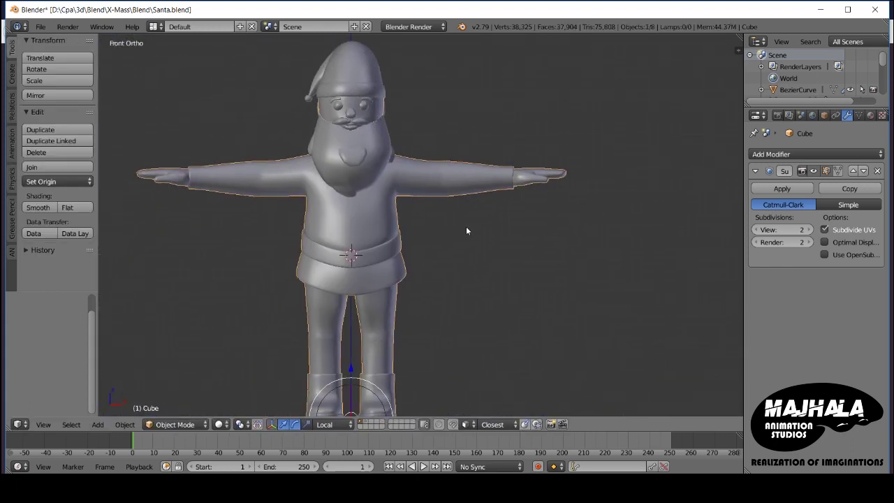
Step: Dissolve the extra beard vertices beneath the mustache
{"action": "scroll", "coordinate": [352, 139], "scroll_direction": "up", "scroll_amount": 4}
{"action": "scroll", "coordinate": [352, 139], "scroll_direction": "up", "scroll_amount": 5}
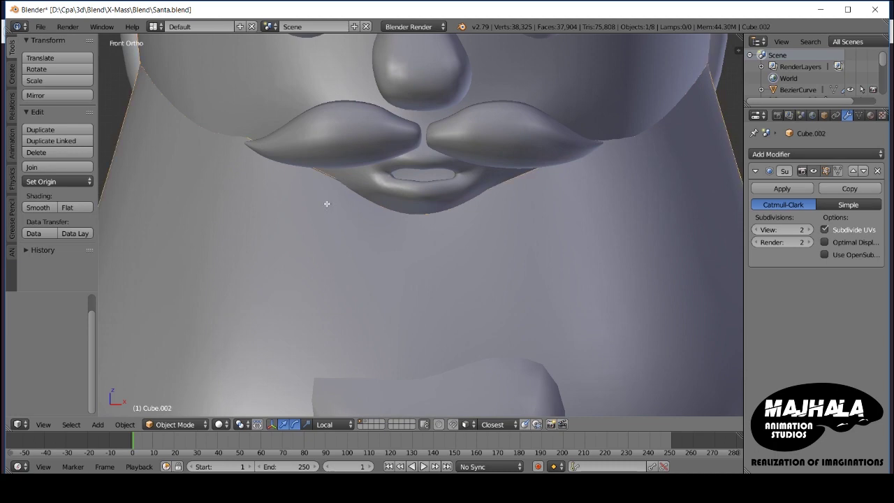
{"action": "key", "text": "Tab"}
{"action": "key", "text": "z"}
{"action": "mouse_move", "coordinate": [335, 175]}
{"action": "middle_mouse_down"}
{"action": "mouse_move", "coordinate": [351, 176]}
{"action": "mouse_move", "coordinate": [347, 184]}
{"action": "middle_mouse_up"}
{"action": "key", "text": "z"}
{"action": "key", "text": "x"}
{"action": "left_click", "coordinate": [348, 228]}
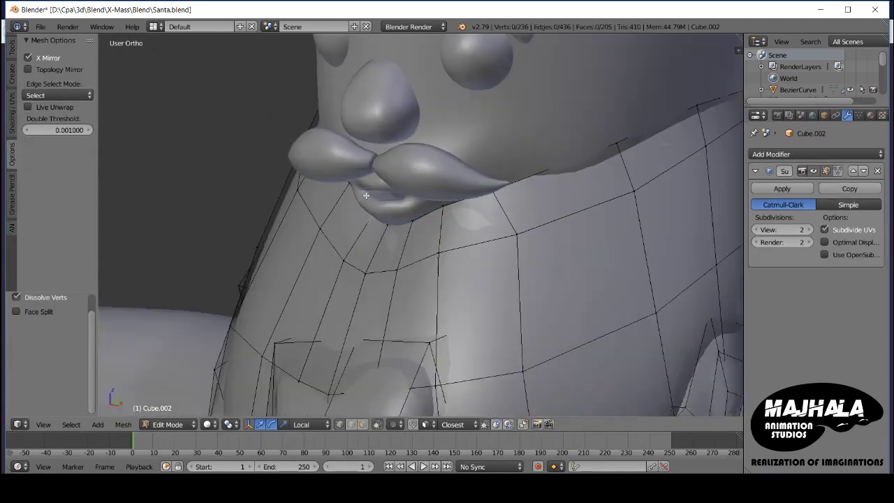
{"action": "key", "text": "KP_1"}
{"action": "key", "text": "Tab"}
Step: In the body mesh, pull a side-of-face vertex back along Y from the right view
{"action": "scroll", "coordinate": [417, 197], "scroll_direction": "down", "scroll_amount": 4}
{"action": "scroll", "coordinate": [416, 200], "scroll_direction": "down", "scroll_amount": 2}
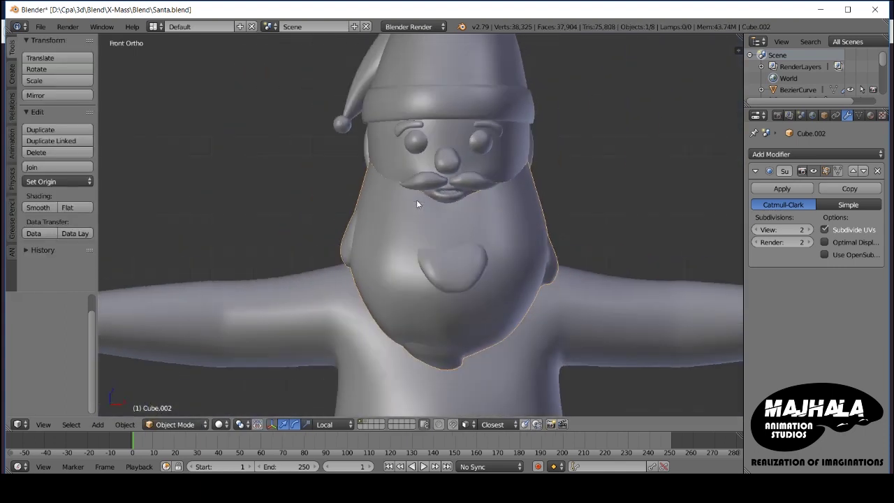
{"action": "key", "text": "a"}
{"action": "scroll", "coordinate": [406, 187], "scroll_direction": "up", "scroll_amount": 3}
{"action": "right_click", "coordinate": [596, 159]}
{"action": "key", "text": "Tab"}
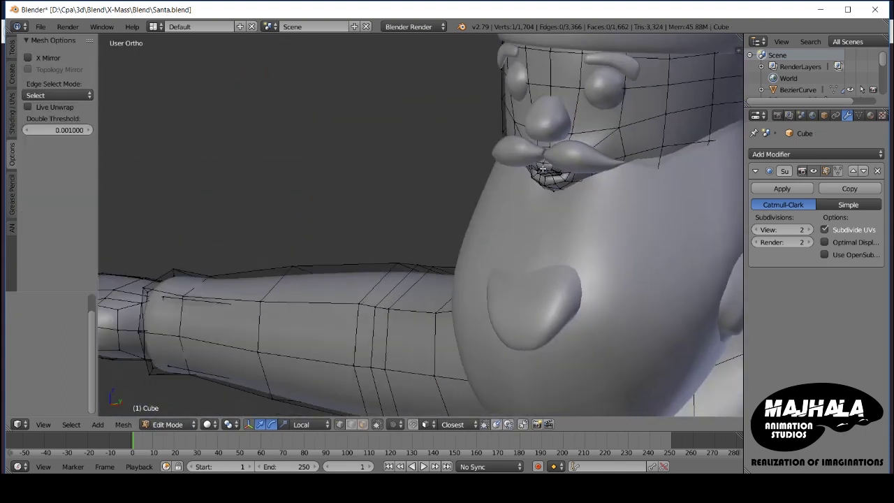
{"action": "key", "text": "KP_3"}
{"action": "scroll", "coordinate": [449, 214], "scroll_direction": "up", "scroll_amount": 3}
{"action": "right_click", "coordinate": [449, 214]}
{"action": "left_click_drag", "start_coordinate": [501, 215], "coordinate": [543, 206]}
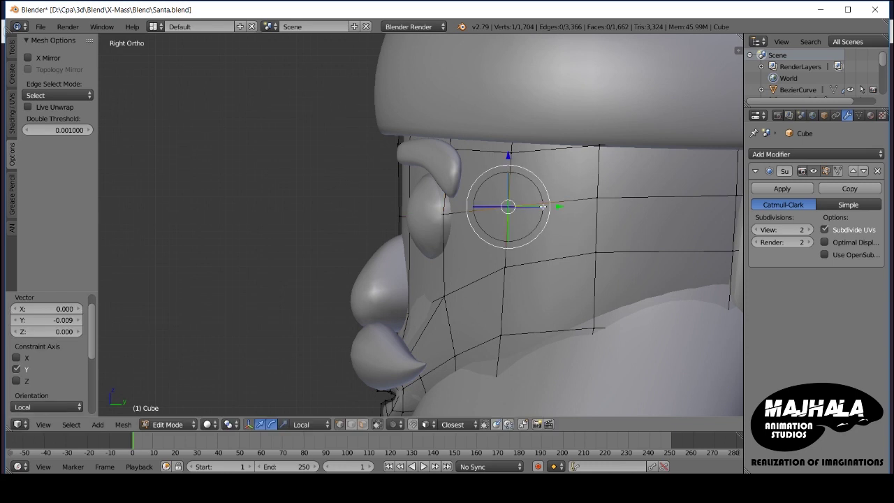
{"action": "left_click", "coordinate": [557, 207]}
Step: Move the next face vertex along the local Y axis and check it from the front
{"action": "key", "text": "g"}
{"action": "key", "text": "y"}
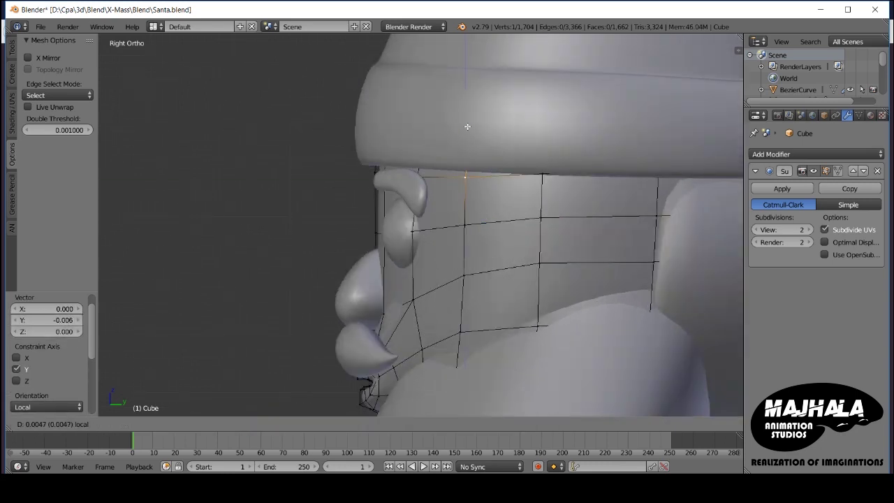
{"action": "middle_click_drag", "start_coordinate": [510, 275], "coordinate": [495, 253]}
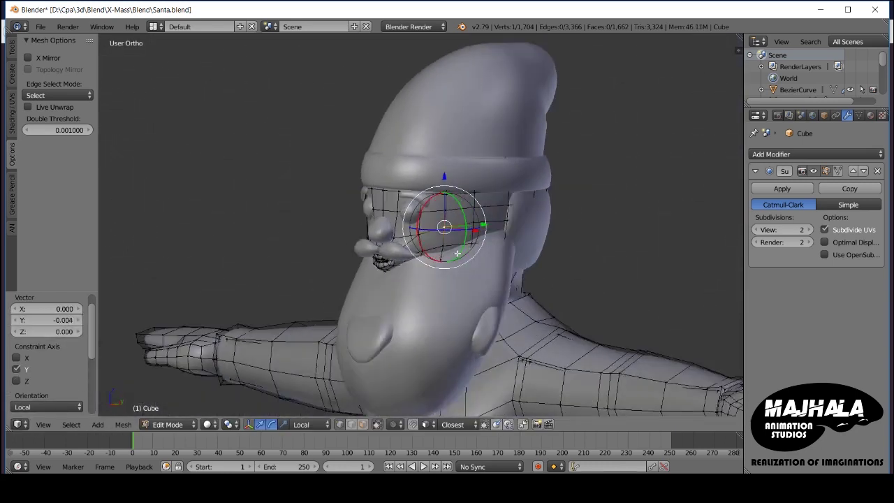
{"action": "key", "text": "KP_1"}
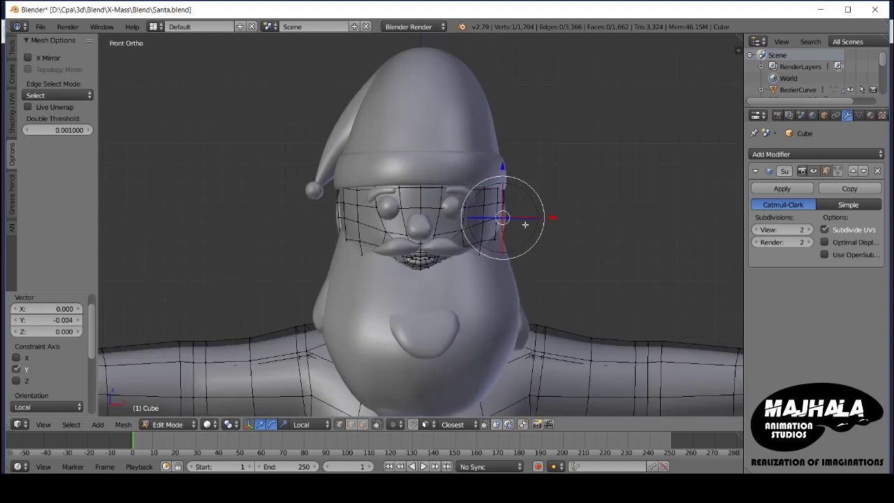
{"action": "key", "text": "shift+s"}
Step: Add a sphere at the 3D cursor, scale it down and move it along X beside the head
{"action": "left_click", "coordinate": [525, 224]}
{"action": "key", "text": "shift+a"}
{"action": "left_click", "coordinate": [523, 247]}
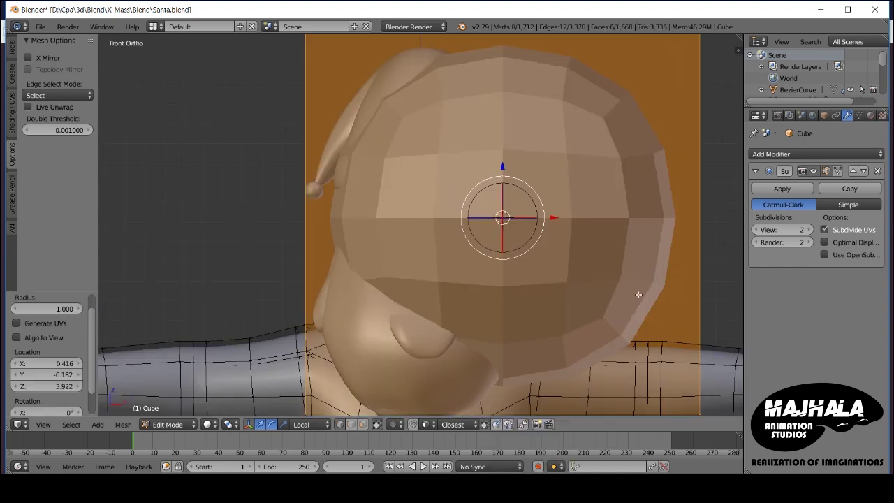
{"action": "scroll", "coordinate": [502, 218], "scroll_direction": "down", "scroll_amount": 5}
{"action": "key", "text": "s"}
{"action": "left_click", "coordinate": [510, 223]}
{"action": "key", "text": "g"}
{"action": "key", "text": "x"}
{"action": "left_click", "coordinate": [567, 223]}
Step: Extrude one face of the new shape, scaling it to 0.589 and pushing it inward
{"action": "mouse_move", "coordinate": [567, 279]}
{"action": "middle_mouse_down"}
{"action": "mouse_move", "coordinate": [567, 314]}
{"action": "mouse_move", "coordinate": [535, 259]}
{"action": "mouse_move", "coordinate": [599, 239]}
{"action": "middle_mouse_up"}
{"action": "key", "text": "a"}
{"action": "right_click", "coordinate": [599, 239]}
{"action": "key", "text": "KP_1"}
{"action": "key", "text": "e"}
{"action": "right_click", "coordinate": [588, 297]}
{"action": "key", "text": "s"}
{"action": "left_click", "coordinate": [596, 263]}
{"action": "middle_click_drag", "start_coordinate": [596, 263], "coordinate": [565, 235]}
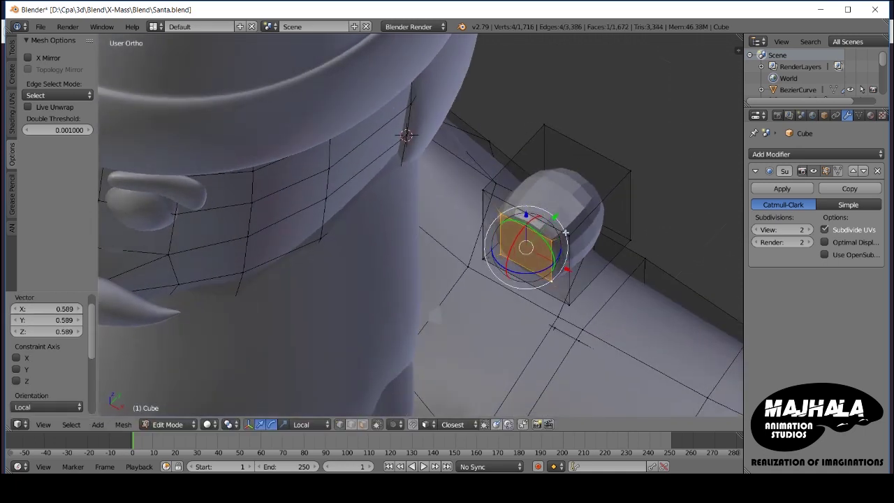
{"action": "left_click", "coordinate": [572, 243]}
Step: Move the extruded face along Z to shape the ear piece
{"action": "key", "text": "z"}
{"action": "mouse_move", "coordinate": [580, 284]}
{"action": "middle_mouse_down"}
{"action": "mouse_move", "coordinate": [620, 340]}
{"action": "mouse_move", "coordinate": [524, 214]}
{"action": "middle_mouse_up"}
{"action": "key", "text": "g"}
{"action": "key", "text": "z"}
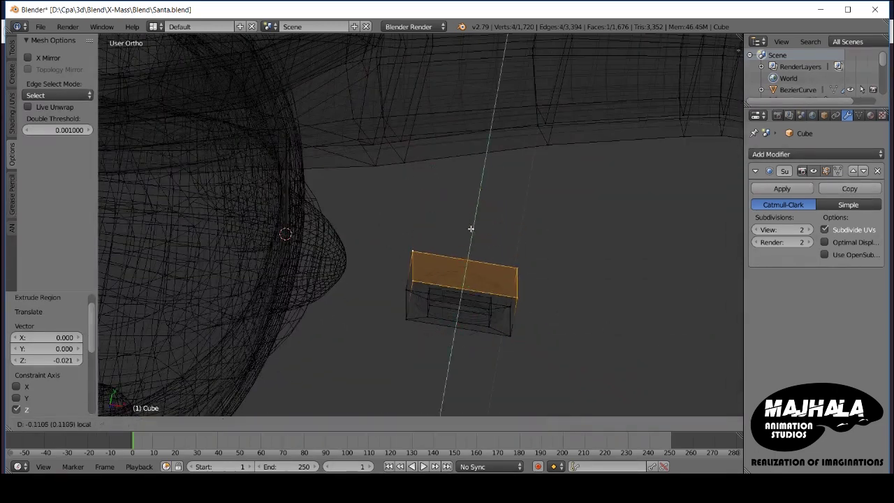
{"action": "left_click", "coordinate": [468, 223]}
{"action": "key", "text": "KP_1"}
{"action": "key", "text": "z"}
{"action": "key", "text": "a"}
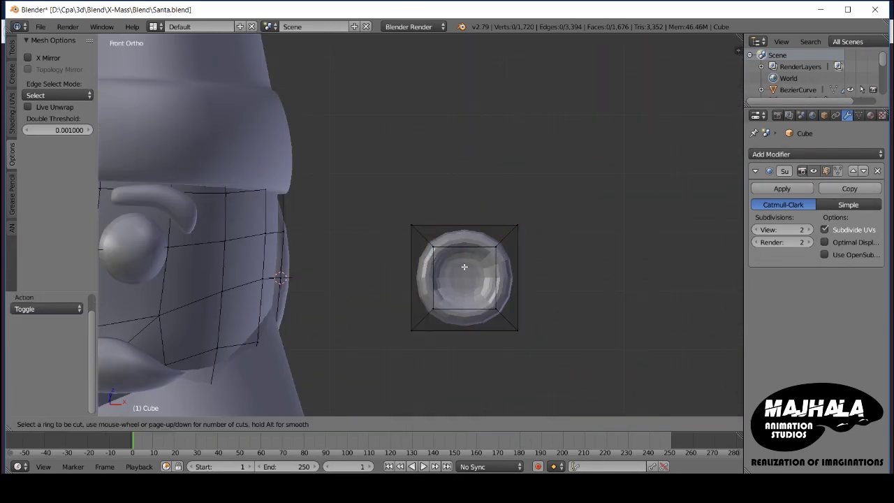
Step: Add a centred loop cut around the ear piece, raise it slightly and nudge a vertex
{"action": "left_click", "coordinate": [461, 310]}
{"action": "right_click", "coordinate": [461, 310]}
{"action": "key", "text": "z"}
{"action": "left_click_drag", "start_coordinate": [466, 229], "coordinate": [508, 226]}
{"action": "left_click_drag", "start_coordinate": [502, 311], "coordinate": [493, 306]}
Step: Select the whole ear piece with Ctrl+L and move it beside the head
{"action": "key", "text": "ctrl+l"}
{"action": "key", "text": "KP_7"}
{"action": "key", "text": "h"}
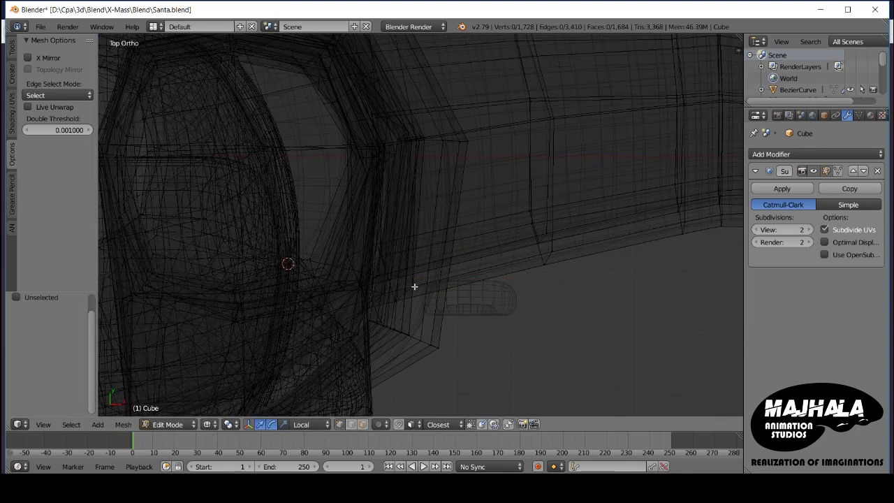
{"action": "key", "text": "alt+h"}
{"action": "key", "text": "g"}
{"action": "left_click", "coordinate": [399, 260]}
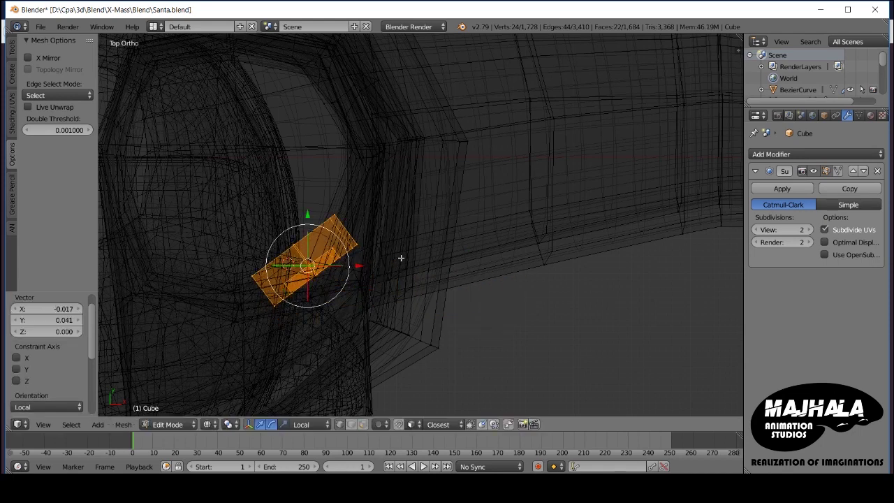
{"action": "left_click", "coordinate": [381, 238]}
{"action": "key", "text": "KP_3"}
{"action": "key", "text": "z"}
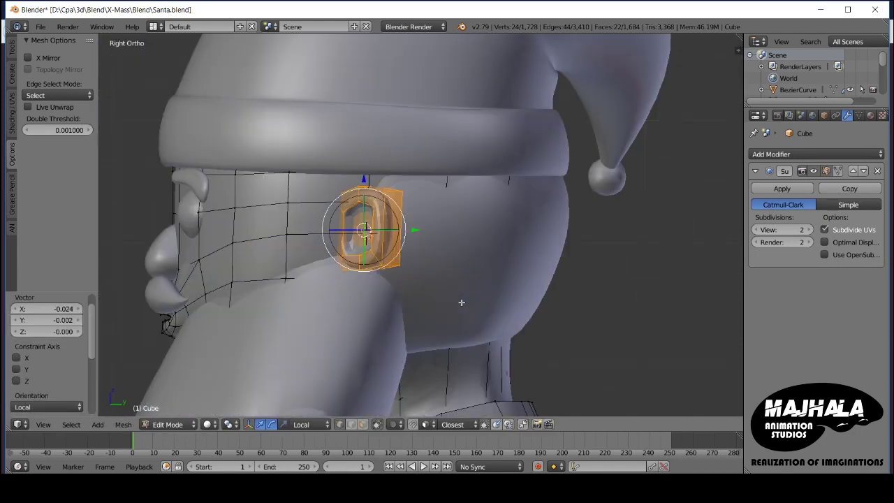
Step: Position the ear on the head and tilt it by 17.7°
{"action": "left_click", "coordinate": [467, 287]}
{"action": "middle_click_drag", "start_coordinate": [467, 287], "coordinate": [373, 248]}
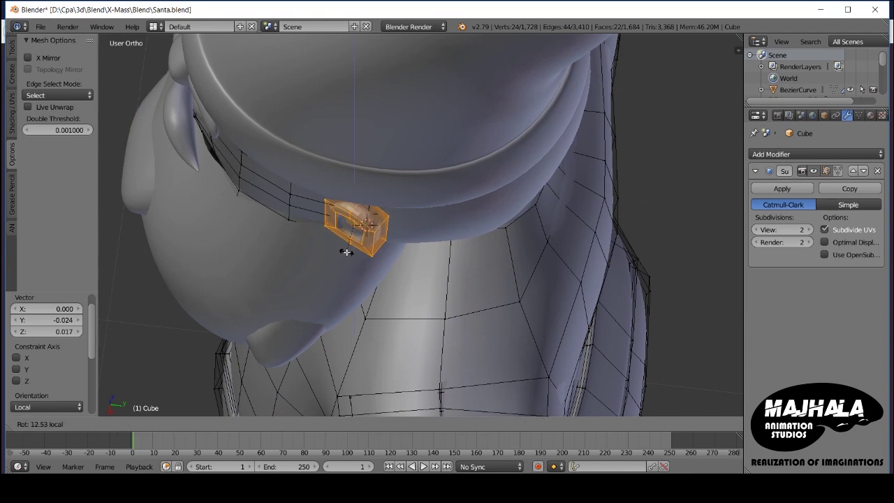
{"action": "left_click", "coordinate": [347, 252]}
{"action": "key", "text": "KP_3"}
{"action": "scroll", "coordinate": [391, 230], "scroll_direction": "up", "scroll_amount": 4}
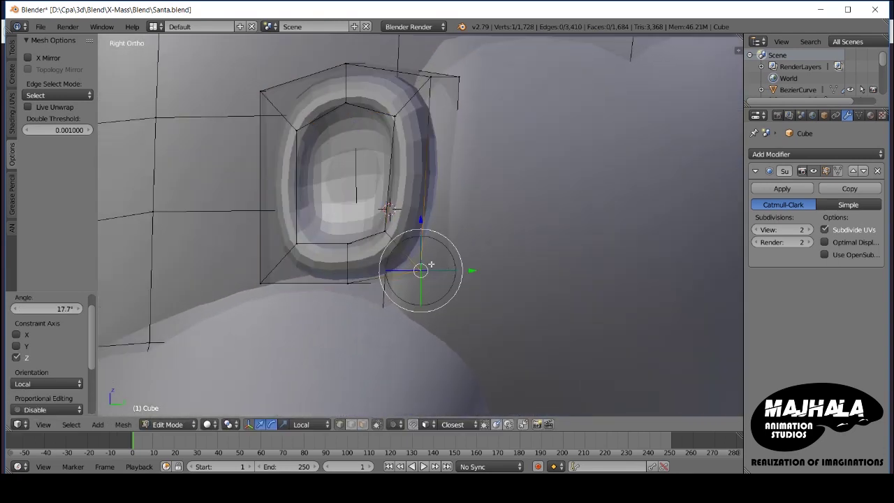
Step: Move the ear's selected vertices, then select a smaller set of ear vertices
{"action": "key", "text": "g"}
{"action": "left_click", "coordinate": [418, 273]}
{"action": "scroll", "coordinate": [447, 279], "scroll_direction": "up", "scroll_amount": 3}
{"action": "key", "text": "z"}
{"action": "scroll", "coordinate": [479, 312], "scroll_direction": "down", "scroll_amount": 3}
{"action": "scroll", "coordinate": [523, 179], "scroll_direction": "up", "scroll_amount": 3}
{"action": "right_click", "coordinate": [566, 270]}
{"action": "key", "text": "z"}
Step: Toggle between Object and Edit Mode to check the ear from front and right views
{"action": "middle_click_drag", "start_coordinate": [517, 277], "coordinate": [520, 263]}
{"action": "key", "text": "Tab"}
{"action": "key", "text": "KP_1"}
{"action": "scroll", "coordinate": [535, 264], "scroll_direction": "down", "scroll_amount": 5}
{"action": "scroll", "coordinate": [536, 264], "scroll_direction": "up", "scroll_amount": 5}
{"action": "key", "text": "KP_3"}
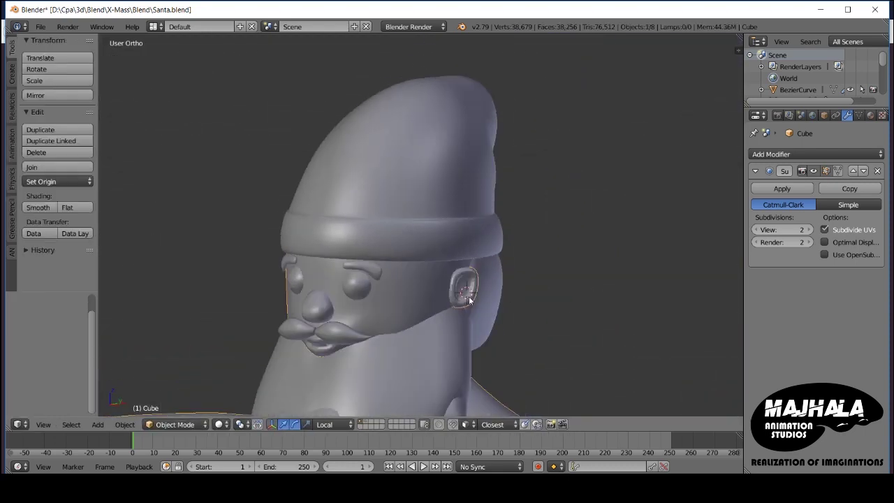
{"action": "key", "text": "Tab"}
{"action": "key", "text": "z"}
{"action": "scroll", "coordinate": [453, 283], "scroll_direction": "up", "scroll_amount": 3}
{"action": "key", "text": "Escape"}
{"action": "scroll", "coordinate": [352, 336], "scroll_direction": "down", "scroll_amount": 2}
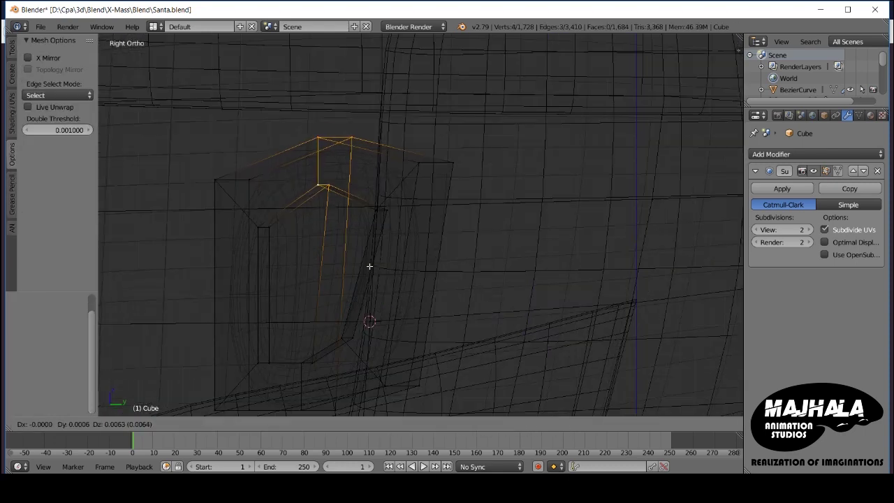
{"action": "key", "text": "z"}
{"action": "key", "text": "Tab"}
{"action": "scroll", "coordinate": [480, 305], "scroll_direction": "down", "scroll_amount": 3}
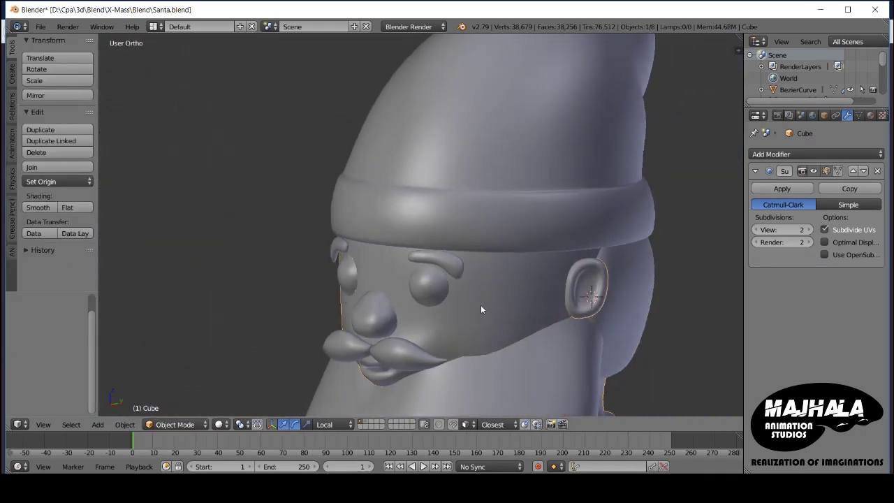
{"action": "middle_click_drag", "start_coordinate": [481, 304], "coordinate": [494, 287]}
{"action": "key", "text": "KP_3"}
Step: Scale the ear to a new size and preview it in Object Mode
{"action": "key", "text": "Tab"}
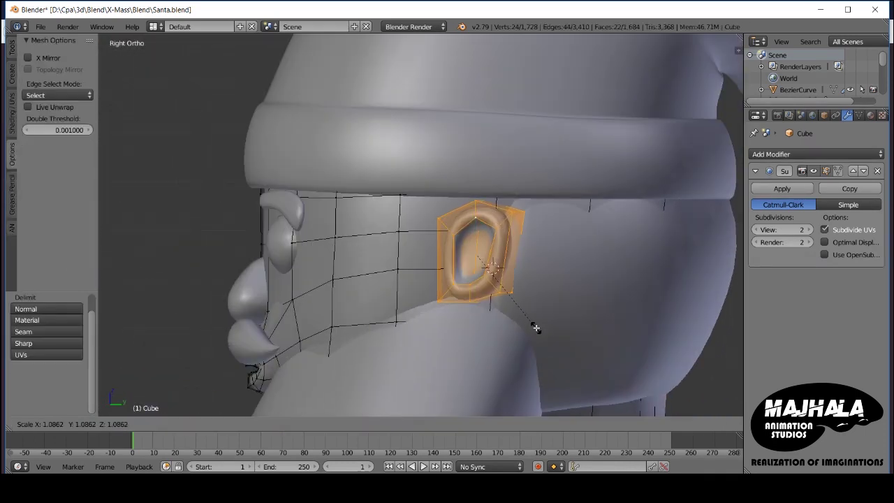
{"action": "left_click", "coordinate": [536, 329]}
{"action": "scroll", "coordinate": [535, 328], "scroll_direction": "down", "scroll_amount": 3}
{"action": "key", "text": "Tab"}
{"action": "middle_click_drag", "start_coordinate": [541, 340], "coordinate": [494, 339]}
{"action": "key", "text": "KP_3"}
{"action": "key", "text": "Tab"}
{"action": "scroll", "coordinate": [436, 308], "scroll_direction": "up", "scroll_amount": 3}
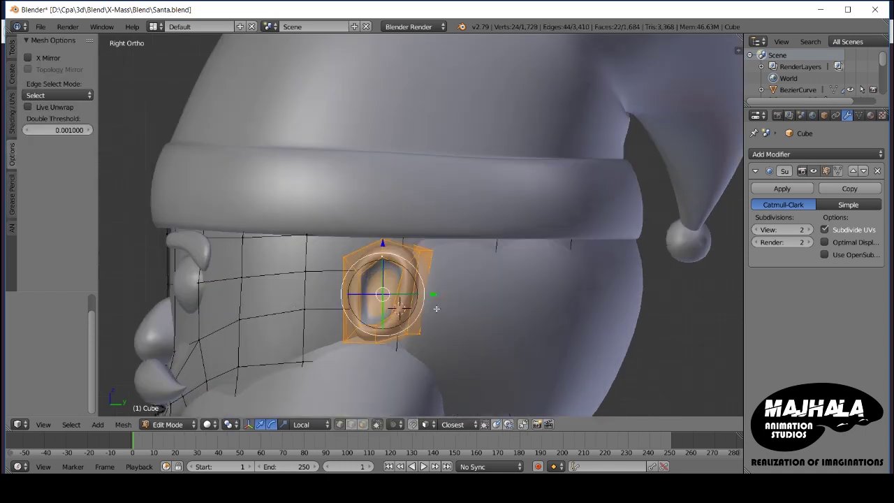
{"action": "key", "text": "KP_1"}
{"action": "scroll", "coordinate": [436, 309], "scroll_direction": "down", "scroll_amount": 2}
Step: Rotate the ear 7.5° about the Y axis to tilt it
{"action": "key", "text": "g"}
{"action": "key", "text": "r"}
{"action": "key", "text": "y"}
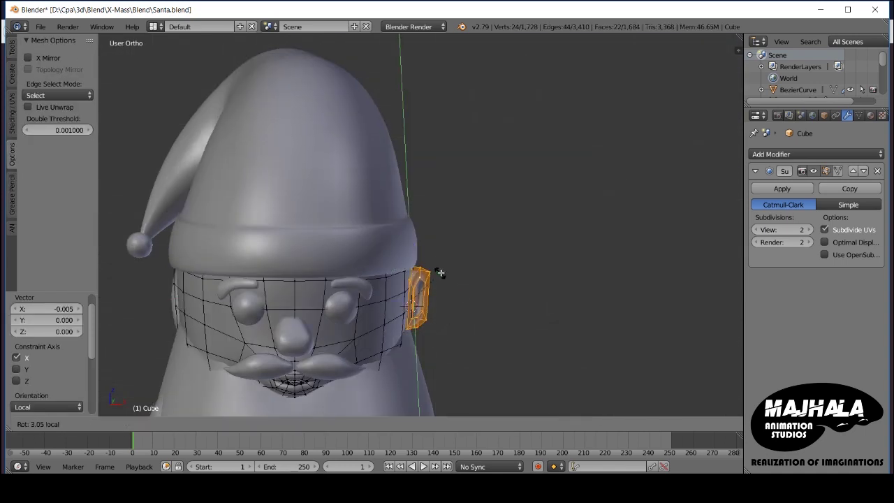
{"action": "left_click", "coordinate": [473, 299]}
{"action": "left_click", "coordinate": [464, 299]}
{"action": "middle_click_drag", "start_coordinate": [465, 300], "coordinate": [343, 301]}
{"action": "scroll", "coordinate": [420, 307], "scroll_direction": "up", "scroll_amount": 4}
Step: Nudge one ear vertex along the X axis to refine the ear's fit
{"action": "key", "text": "z"}
{"action": "scroll", "coordinate": [248, 308], "scroll_direction": "down", "scroll_amount": 3}
{"action": "middle_click_drag", "start_coordinate": [248, 307], "coordinate": [418, 336]}
{"action": "key", "text": "z"}
{"action": "right_click", "coordinate": [417, 340]}
{"action": "key", "text": "g"}
{"action": "key", "text": "x"}
{"action": "left_click", "coordinate": [449, 344]}
Step: View the whole Santa from the front in Object Mode, then re-enter Edit Mode
{"action": "key", "text": "Tab"}
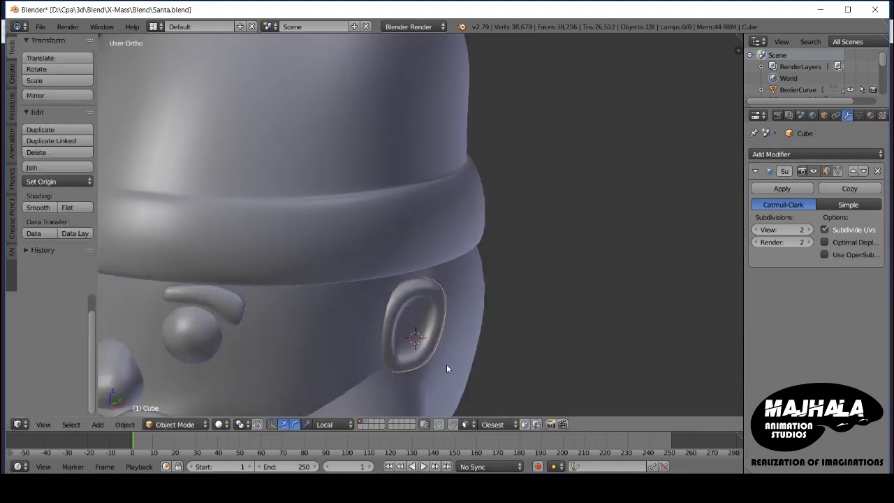
{"action": "scroll", "coordinate": [406, 351], "scroll_direction": "down", "scroll_amount": 4}
{"action": "key", "text": "KP_1"}
{"action": "scroll", "coordinate": [463, 339], "scroll_direction": "down", "scroll_amount": 2}
{"action": "scroll", "coordinate": [470, 335], "scroll_direction": "down", "scroll_amount": 2}
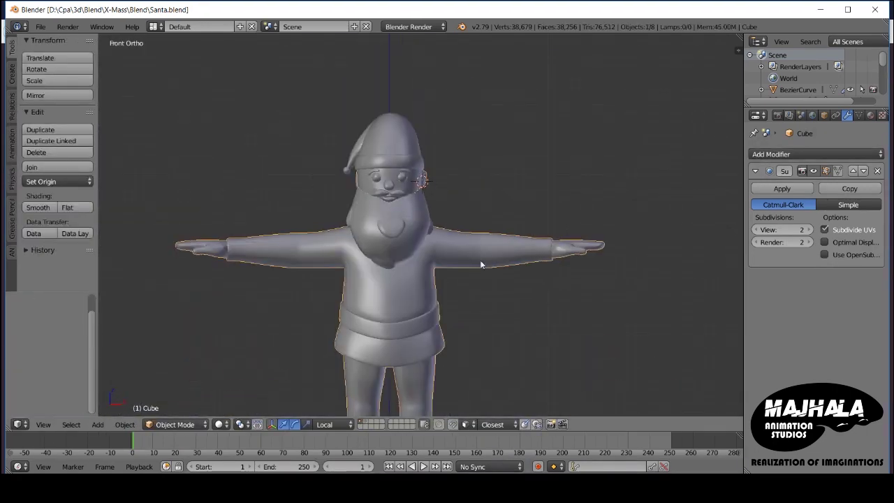
{"action": "key", "text": "Tab"}
{"action": "scroll", "coordinate": [480, 255], "scroll_direction": "down", "scroll_amount": 1}
Step: Box-select the left half of the Santa mesh and check the selection in wireframe
{"action": "key", "text": "a"}
{"action": "key", "text": "b"}
{"action": "mouse_move", "coordinate": [186, 104]}
{"action": "left_mouse_down"}
{"action": "mouse_move", "coordinate": [352, 408]}
{"action": "mouse_move", "coordinate": [364, 414]}
{"action": "left_mouse_up"}
{"action": "scroll", "coordinate": [335, 293], "scroll_direction": "up", "scroll_amount": 5}
{"action": "scroll", "coordinate": [368, 215], "scroll_direction": "up", "scroll_amount": 2}
{"action": "scroll", "coordinate": [368, 215], "scroll_direction": "down", "scroll_amount": 6}
{"action": "scroll", "coordinate": [412, 236], "scroll_direction": "up", "scroll_amount": 4}
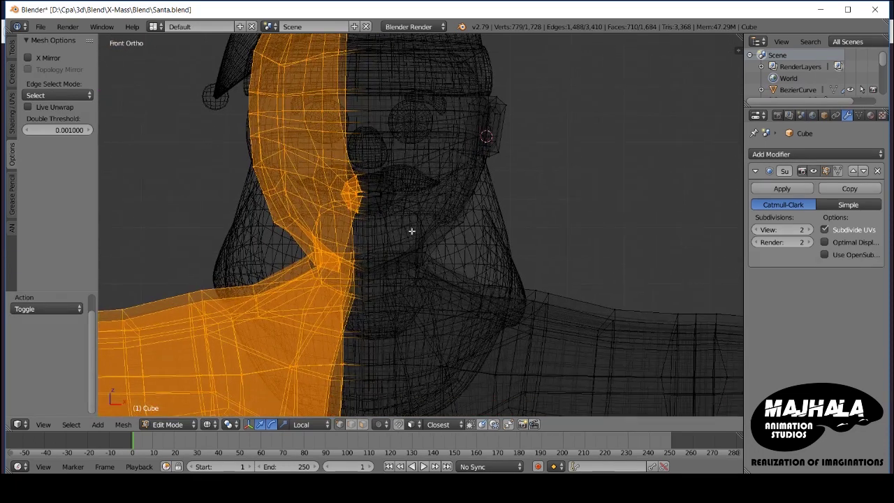
{"action": "key", "text": "Escape"}
{"action": "key", "text": "z"}
{"action": "scroll", "coordinate": [410, 251], "scroll_direction": "up", "scroll_amount": 2}
{"action": "key", "text": "z"}
{"action": "scroll", "coordinate": [410, 251], "scroll_direction": "down", "scroll_amount": 3}
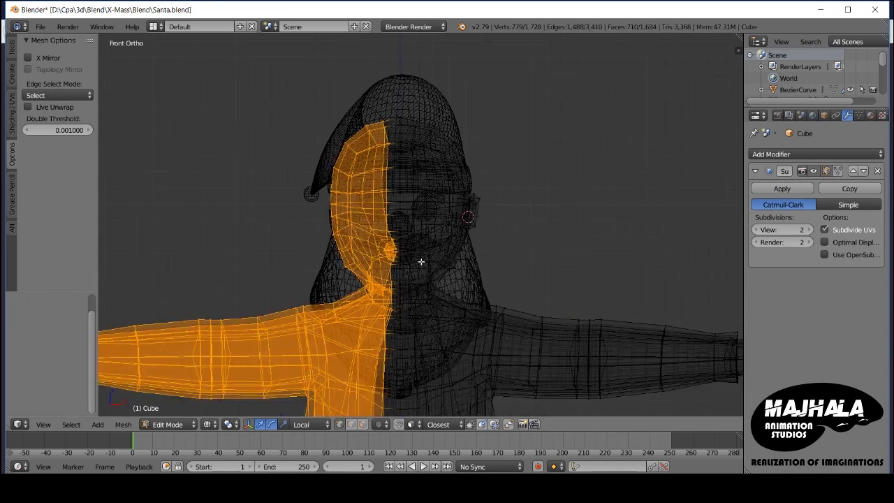
{"action": "scroll", "coordinate": [410, 251], "scroll_direction": "down", "scroll_amount": 2}
Step: Box-select the left half including the head and delete its edges
{"action": "key", "text": "b"}
{"action": "left_click_drag", "start_coordinate": [253, 78], "coordinate": [408, 433]}
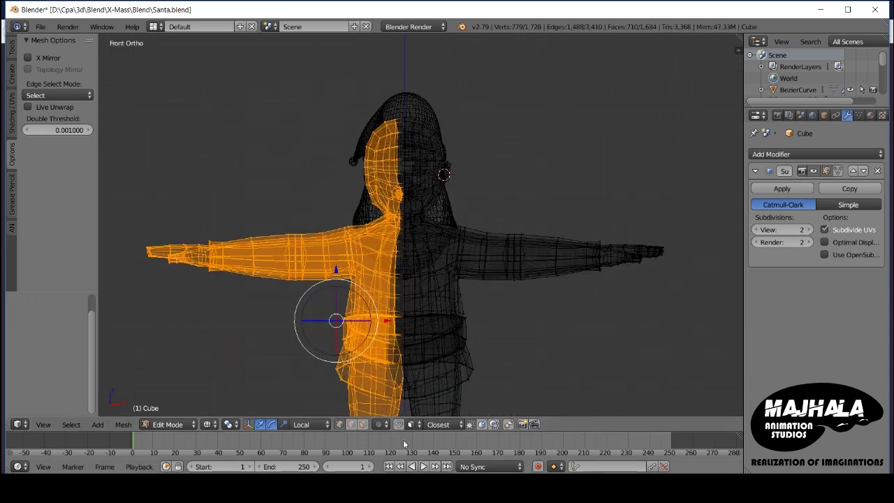
{"action": "scroll", "coordinate": [377, 336], "scroll_direction": "up", "scroll_amount": 3}
{"action": "scroll", "coordinate": [369, 325], "scroll_direction": "up", "scroll_amount": 3}
{"action": "scroll", "coordinate": [377, 321], "scroll_direction": "down", "scroll_amount": 2}
{"action": "key", "text": "x"}
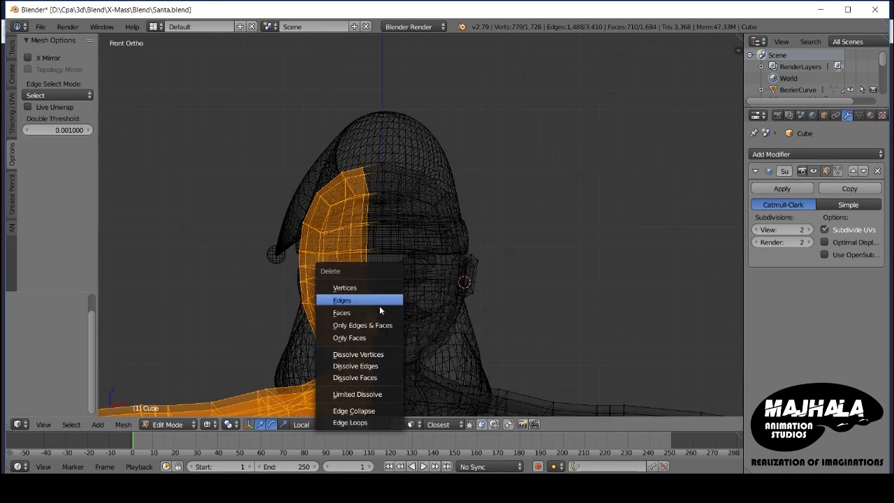
{"action": "left_click", "coordinate": [378, 300]}
Step: Add a Mirror modifier to the Santa body in Object Mode
{"action": "key", "text": "z"}
{"action": "key", "text": "Tab"}
{"action": "scroll", "coordinate": [707, 253], "scroll_direction": "down", "scroll_amount": 3}
{"action": "left_click", "coordinate": [815, 153]}
{"action": "left_click", "coordinate": [642, 268]}
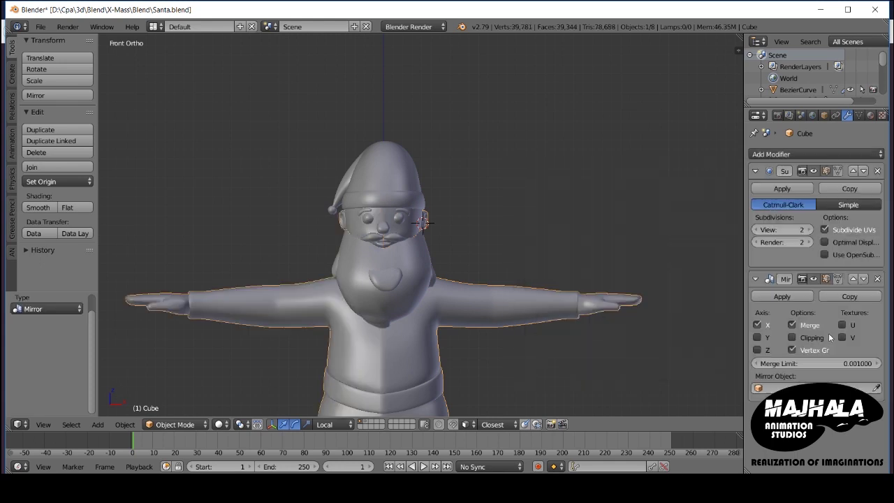
Step: Move the Mirror modifier above the Subdivision Surface modifier in the stack
{"action": "left_click", "coordinate": [853, 279]}
{"action": "key", "text": "a"}
{"action": "mouse_move", "coordinate": [519, 291]}
{"action": "middle_mouse_down"}
{"action": "mouse_move", "coordinate": [488, 265]}
{"action": "mouse_move", "coordinate": [386, 280]}
{"action": "middle_mouse_up"}
{"action": "scroll", "coordinate": [432, 247], "scroll_direction": "up", "scroll_amount": 2}
Step: In Edit Mode, slide a shoulder edge and nudge its vertex slightly along Y
{"action": "key", "text": "Tab"}
{"action": "scroll", "coordinate": [372, 226], "scroll_direction": "up", "scroll_amount": 4}
{"action": "right_click", "coordinate": [375, 204]}
{"action": "mouse_move", "coordinate": [376, 204]}
{"action": "middle_mouse_down"}
{"action": "mouse_move", "coordinate": [458, 258]}
{"action": "mouse_move", "coordinate": [470, 220]}
{"action": "mouse_move", "coordinate": [475, 247]}
{"action": "mouse_move", "coordinate": [466, 227]}
{"action": "middle_mouse_up"}
{"action": "scroll", "coordinate": [424, 241], "scroll_direction": "up", "scroll_amount": 3}
{"action": "left_click", "coordinate": [438, 230]}
{"action": "left_click", "coordinate": [457, 266]}
{"action": "key", "text": "g"}
{"action": "right_click", "coordinate": [494, 240]}
{"action": "scroll", "coordinate": [474, 246], "scroll_direction": "down", "scroll_amount": 3}
{"action": "scroll", "coordinate": [461, 240], "scroll_direction": "up", "scroll_amount": 4}
Step: Select a vertical shoulder edge chain and push it along local Y
{"action": "right_click", "coordinate": [462, 266], "text": "shift"}
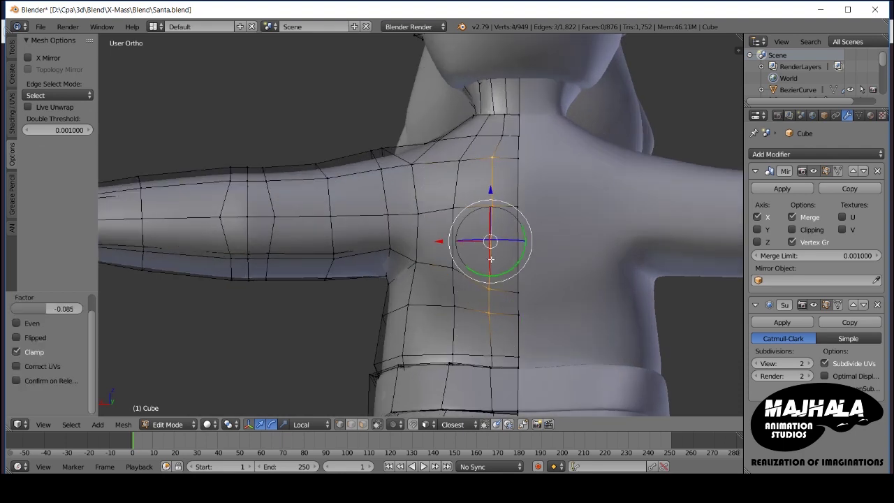
{"action": "middle_click_drag", "start_coordinate": [515, 245], "coordinate": [598, 280]}
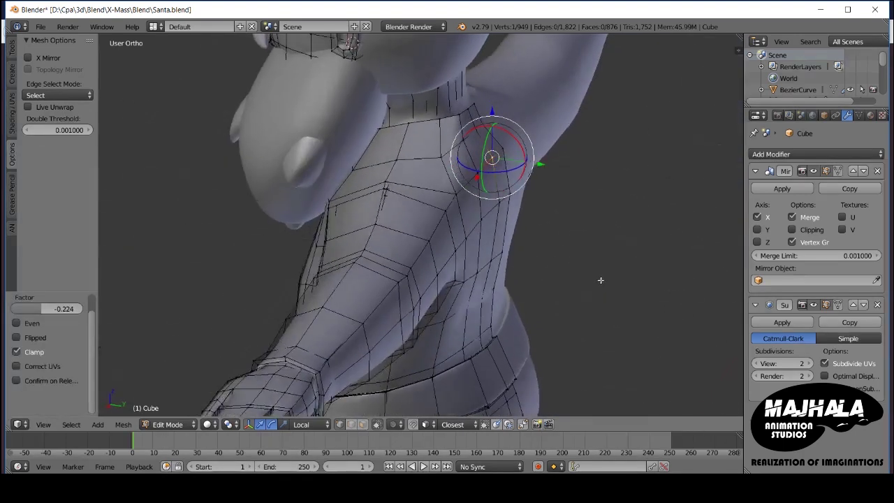
{"action": "key", "text": "Tab"}
{"action": "scroll", "coordinate": [549, 293], "scroll_direction": "down", "scroll_amount": 3}
{"action": "middle_click_drag", "start_coordinate": [549, 293], "coordinate": [528, 255]}
{"action": "key", "text": "Tab"}
{"action": "scroll", "coordinate": [528, 255], "scroll_direction": "up", "scroll_amount": 4}
{"action": "key", "text": "g"}
{"action": "key", "text": "y"}
{"action": "key", "text": "y"}
{"action": "mouse_move", "coordinate": [528, 313]}
{"action": "middle_mouse_down"}
{"action": "mouse_move", "coordinate": [497, 262]}
{"action": "mouse_move", "coordinate": [514, 211]}
{"action": "middle_mouse_up"}
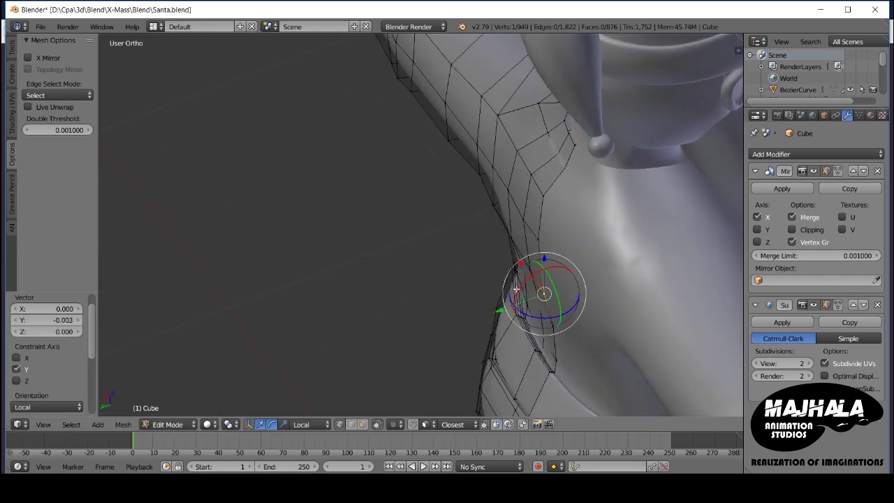
Step: Check the shoulder from the right side view, using wireframe to reach hidden vertices
{"action": "key", "text": "Tab"}
{"action": "scroll", "coordinate": [516, 289], "scroll_direction": "down", "scroll_amount": 4}
{"action": "key", "text": "KP_3"}
{"action": "scroll", "coordinate": [574, 285], "scroll_direction": "up", "scroll_amount": 2}
{"action": "scroll", "coordinate": [608, 232], "scroll_direction": "up", "scroll_amount": 2}
{"action": "key", "text": "Tab"}
{"action": "key", "text": "z"}
{"action": "mouse_move", "coordinate": [522, 242]}
{"action": "middle_mouse_down"}
{"action": "mouse_move", "coordinate": [509, 247]}
{"action": "mouse_move", "coordinate": [502, 285]}
{"action": "middle_mouse_up"}
{"action": "key", "text": "z"}
{"action": "scroll", "coordinate": [448, 259], "scroll_direction": "up", "scroll_amount": 3}
{"action": "key", "text": "KP_3"}
{"action": "scroll", "coordinate": [485, 244], "scroll_direction": "up", "scroll_amount": 2}
{"action": "scroll", "coordinate": [486, 244], "scroll_direction": "up", "scroll_amount": 2}
Step: Move and slide the selected shoulder vertices to reshape the armpit
{"action": "key", "text": "g"}
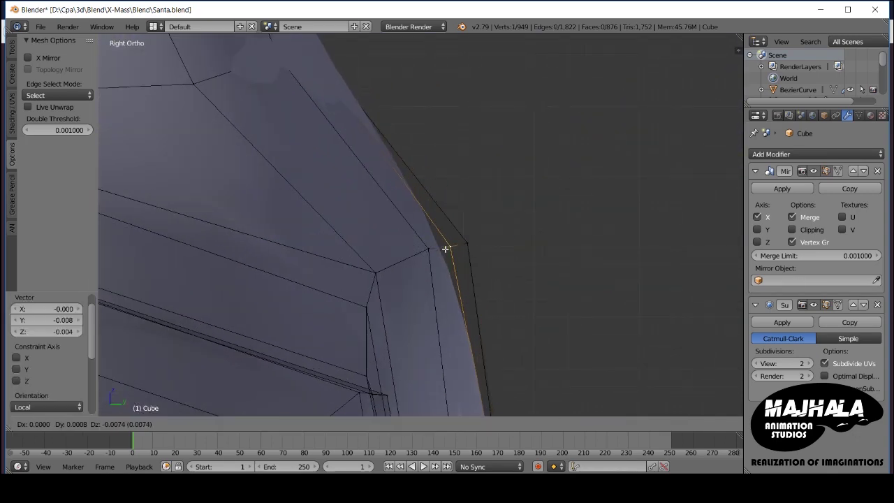
{"action": "left_click", "coordinate": [460, 248]}
{"action": "middle_click_drag", "start_coordinate": [461, 248], "coordinate": [443, 255]}
{"action": "scroll", "coordinate": [458, 270], "scroll_direction": "up", "scroll_amount": 2}
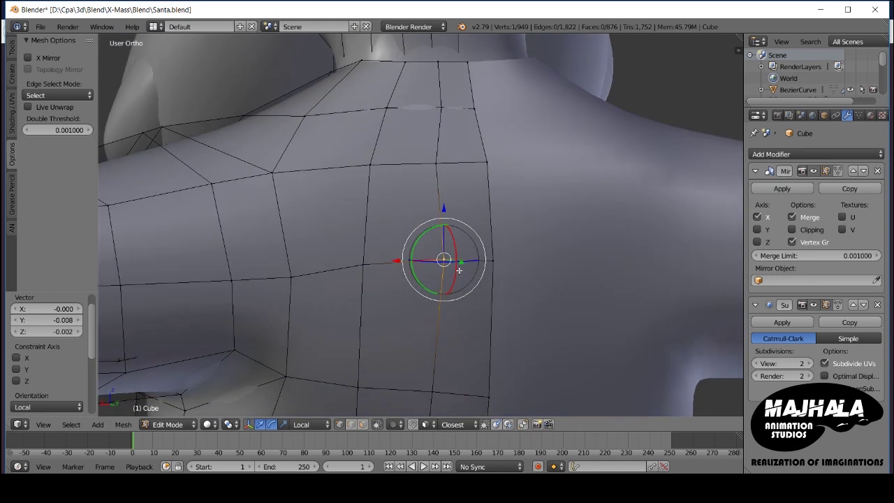
{"action": "left_click", "coordinate": [450, 269]}
{"action": "scroll", "coordinate": [450, 270], "scroll_direction": "down", "scroll_amount": 4}
{"action": "key", "text": "KP_3"}
Step: Return to the front view in Object Mode and re-enter Edit Mode on the legs
{"action": "key", "text": "Tab"}
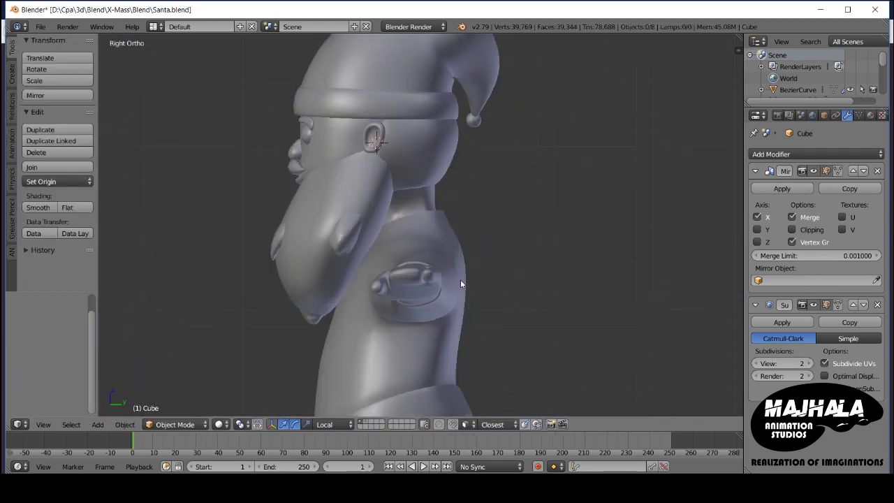
{"action": "key", "text": "KP_1"}
{"action": "scroll", "coordinate": [460, 291], "scroll_direction": "down", "scroll_amount": 4}
{"action": "key", "text": "a"}
{"action": "key", "text": "a"}
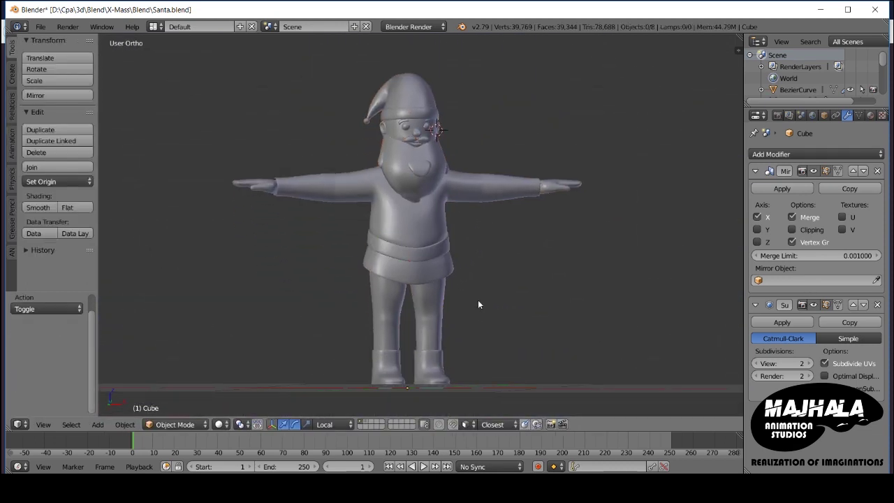
{"action": "scroll", "coordinate": [454, 308], "scroll_direction": "up", "scroll_amount": 3}
{"action": "key", "text": "Tab"}
{"action": "scroll", "coordinate": [447, 323], "scroll_direction": "up", "scroll_amount": 2}
Step: Lower a leg edge loop slightly and scale it along X
{"action": "scroll", "coordinate": [437, 321], "scroll_direction": "up", "scroll_amount": 3}
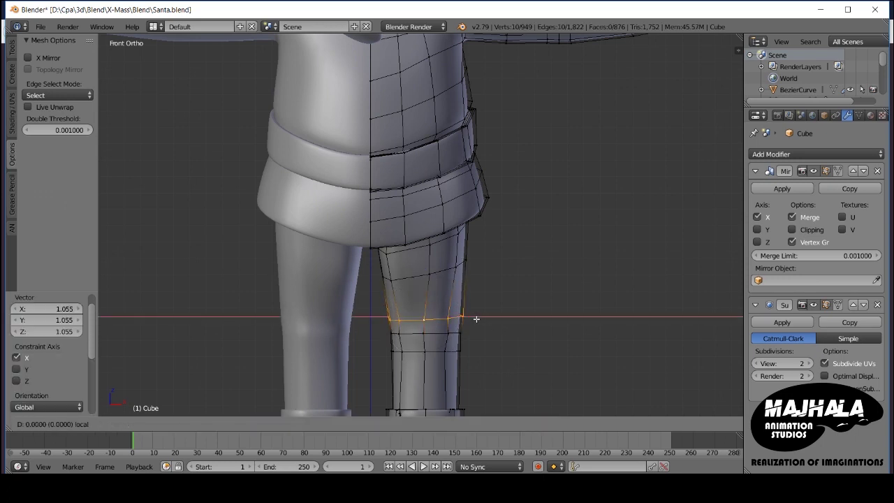
{"action": "left_click_drag", "start_coordinate": [439, 338], "coordinate": [439, 355]}
{"action": "key", "text": "s"}
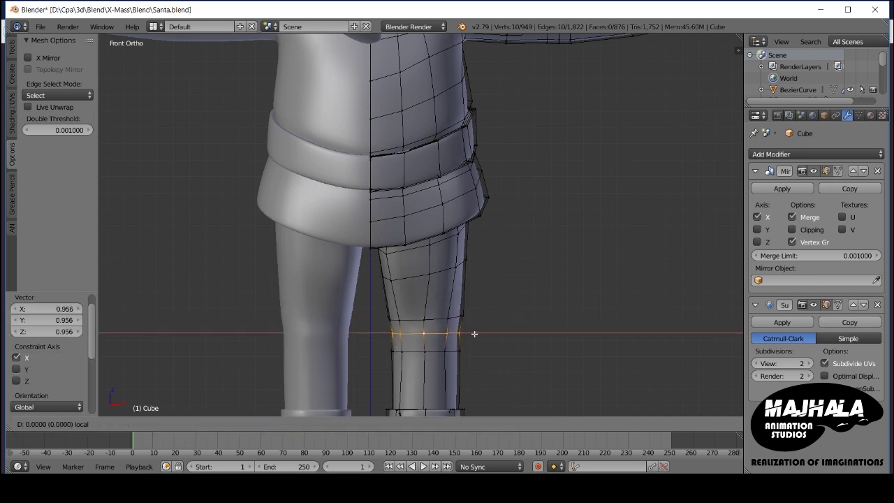
{"action": "left_click", "coordinate": [474, 334]}
{"action": "scroll", "coordinate": [480, 334], "scroll_direction": "down", "scroll_amount": 5}
{"action": "key", "text": "KP_3"}
{"action": "scroll", "coordinate": [428, 318], "scroll_direction": "up", "scroll_amount": 2}
{"action": "scroll", "coordinate": [421, 311], "scroll_direction": "up", "scroll_amount": 2}
{"action": "scroll", "coordinate": [365, 250], "scroll_direction": "up", "scroll_amount": 2}
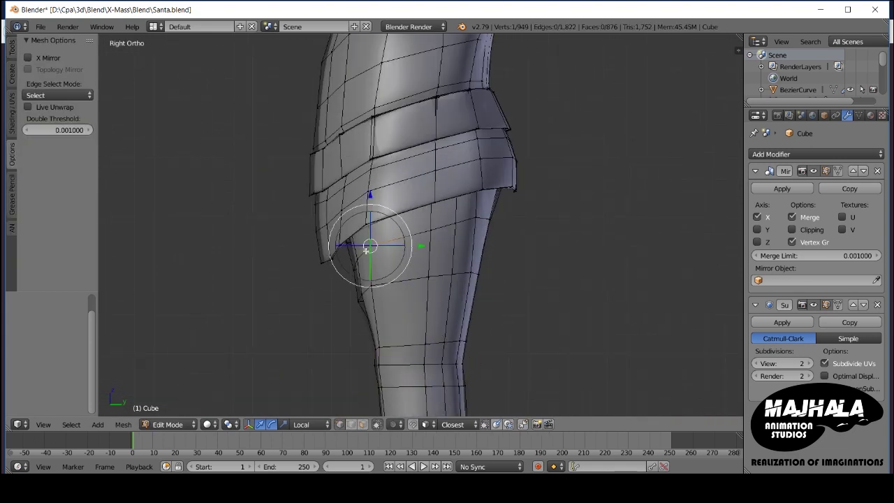
{"action": "left_click", "coordinate": [404, 259]}
{"action": "mouse_move", "coordinate": [404, 259]}
{"action": "middle_mouse_down"}
{"action": "mouse_move", "coordinate": [519, 265]}
{"action": "mouse_move", "coordinate": [313, 256]}
{"action": "mouse_move", "coordinate": [345, 272]}
{"action": "mouse_move", "coordinate": [335, 292]}
{"action": "mouse_move", "coordinate": [360, 293]}
{"action": "middle_mouse_up"}
Step: Move the leg vertices along X and slide a leg vertex in front wireframe view
{"action": "key", "text": "g"}
{"action": "key", "text": "x"}
{"action": "key", "text": "x"}
{"action": "left_click", "coordinate": [380, 349]}
{"action": "mouse_move", "coordinate": [381, 349]}
{"action": "middle_mouse_down"}
{"action": "mouse_move", "coordinate": [313, 256]}
{"action": "mouse_move", "coordinate": [339, 294]}
{"action": "middle_mouse_up"}
{"action": "key", "text": "KP_1"}
{"action": "key", "text": "z"}
{"action": "key", "text": "g"}
{"action": "left_click", "coordinate": [307, 235]}
{"action": "key", "text": "z"}
{"action": "scroll", "coordinate": [339, 294], "scroll_direction": "down", "scroll_amount": 3}
{"action": "key", "text": "KP_1"}
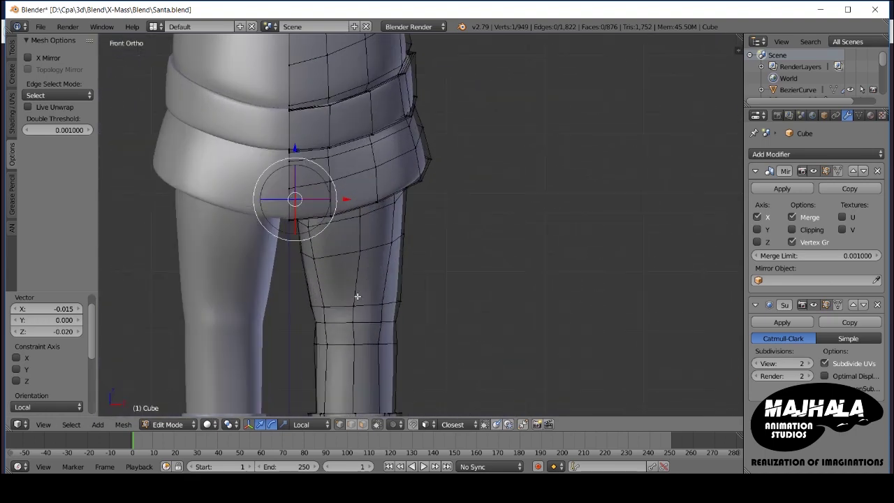
{"action": "left_click", "coordinate": [356, 255]}
Step: Nudge the hip vertex slightly along the Y axis
{"action": "middle_click_drag", "start_coordinate": [356, 255], "coordinate": [367, 213]}
{"action": "middle_click_drag", "start_coordinate": [366, 244], "coordinate": [359, 206]}
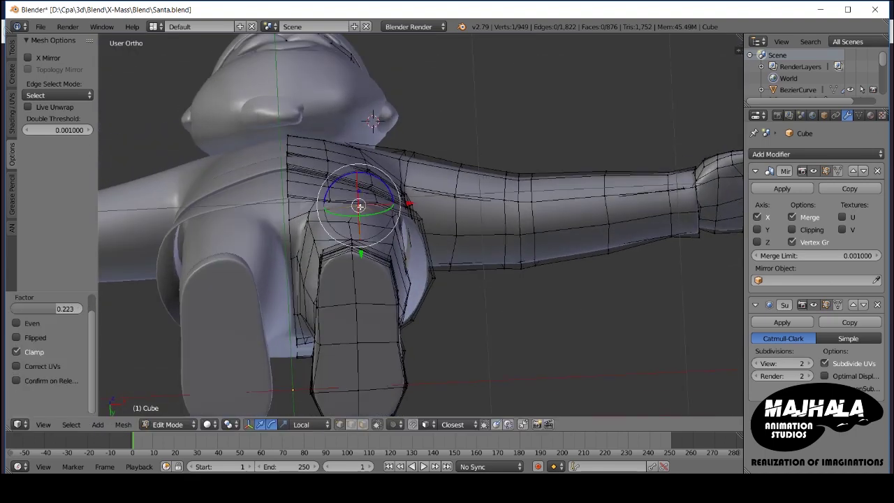
{"action": "middle_click_drag", "start_coordinate": [387, 246], "coordinate": [394, 230]}
{"action": "key", "text": "g"}
{"action": "key", "text": "y"}
{"action": "left_click", "coordinate": [408, 241]}
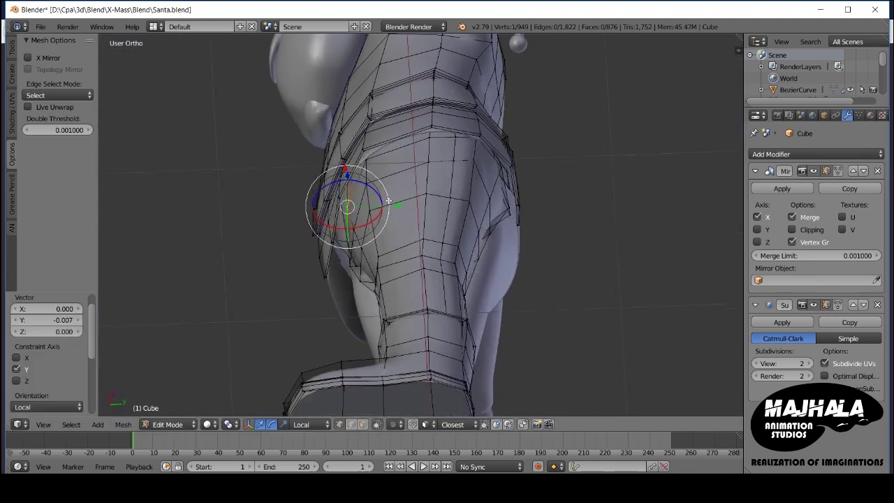
{"action": "key", "text": "KP_1"}
{"action": "middle_click_drag", "start_coordinate": [363, 251], "coordinate": [384, 229]}
{"action": "key", "text": "KP_1"}
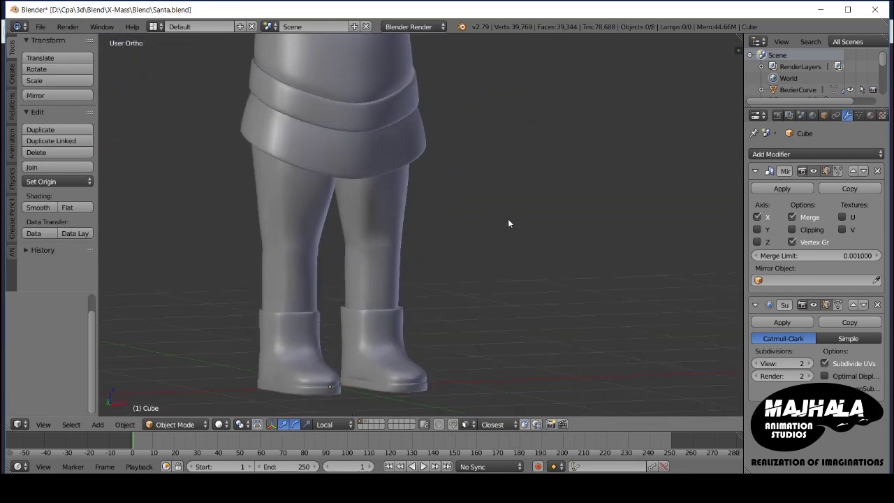
{"action": "scroll", "coordinate": [508, 219], "scroll_direction": "up", "scroll_amount": 2}
Step: Push leg vertices outward along X and move the resulting leg edge
{"action": "left_click", "coordinate": [418, 186]}
{"action": "scroll", "coordinate": [418, 185], "scroll_direction": "up", "scroll_amount": 2}
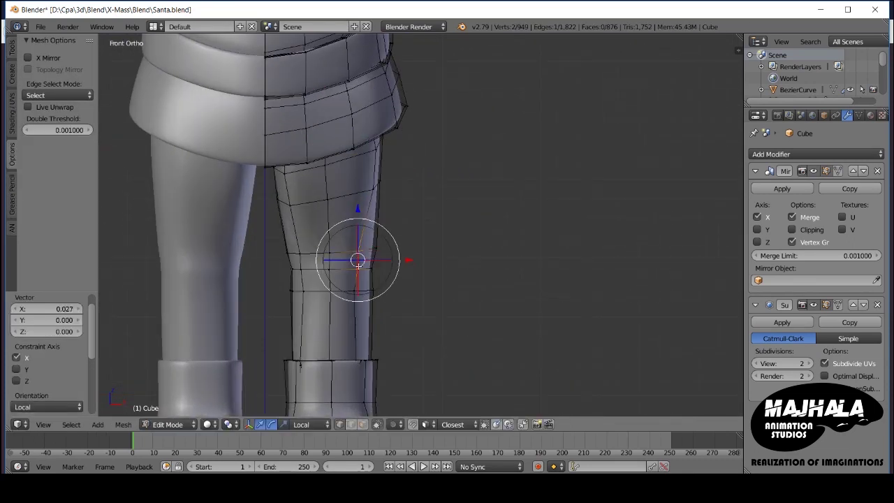
{"action": "left_click", "coordinate": [414, 272]}
{"action": "middle_click_drag", "start_coordinate": [414, 272], "coordinate": [304, 176]}
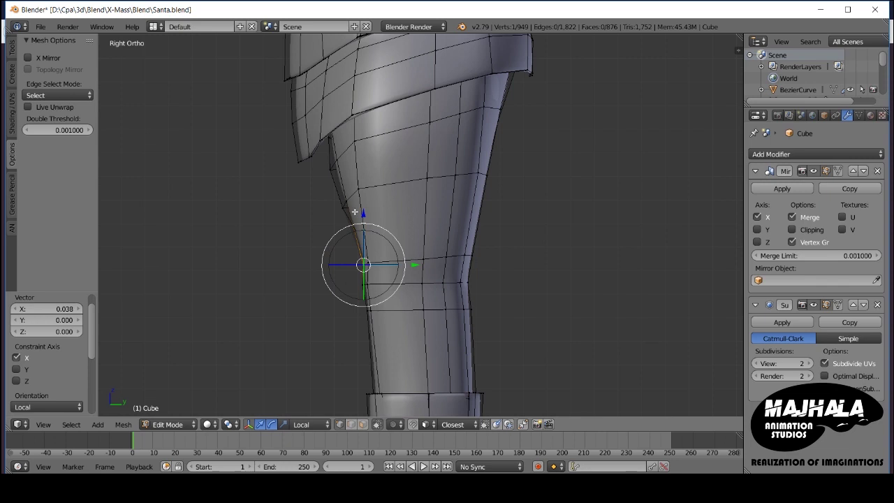
{"action": "right_click", "coordinate": [303, 177], "text": "shift"}
{"action": "key", "text": "KP_3"}
{"action": "key", "text": "KP_1"}
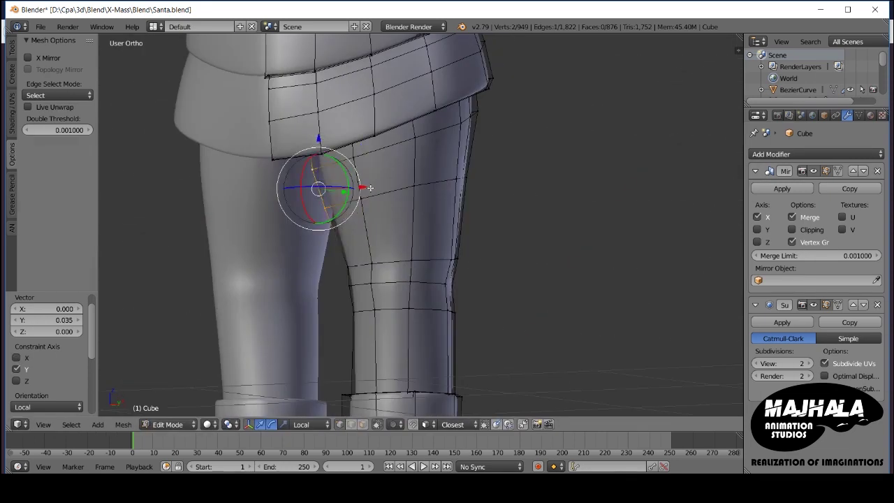
{"action": "left_click", "coordinate": [395, 189]}
{"action": "key", "text": "KP_3"}
{"action": "key", "text": "g"}
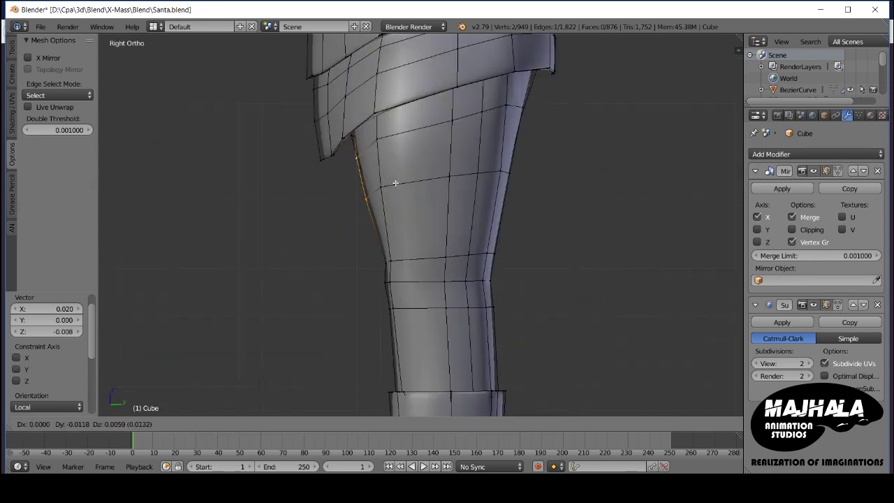
Step: Select a vertical leg loop and a boot vertex, framed up close in side wireframe
{"action": "right_click", "coordinate": [440, 204], "text": "alt"}
{"action": "mouse_move", "coordinate": [432, 220]}
{"action": "middle_mouse_down", "text": "shift"}
{"action": "mouse_move", "coordinate": [429, 167]}
{"action": "mouse_move", "coordinate": [449, 342]}
{"action": "middle_mouse_up", "text": "shift"}
{"action": "key", "text": "z"}
{"action": "scroll", "coordinate": [449, 343], "scroll_direction": "up", "scroll_amount": 4}
{"action": "right_click", "coordinate": [391, 251]}
{"action": "mouse_move", "coordinate": [391, 252]}
{"action": "middle_mouse_down"}
{"action": "mouse_move", "coordinate": [414, 269]}
{"action": "mouse_move", "coordinate": [436, 206]}
{"action": "middle_mouse_up"}
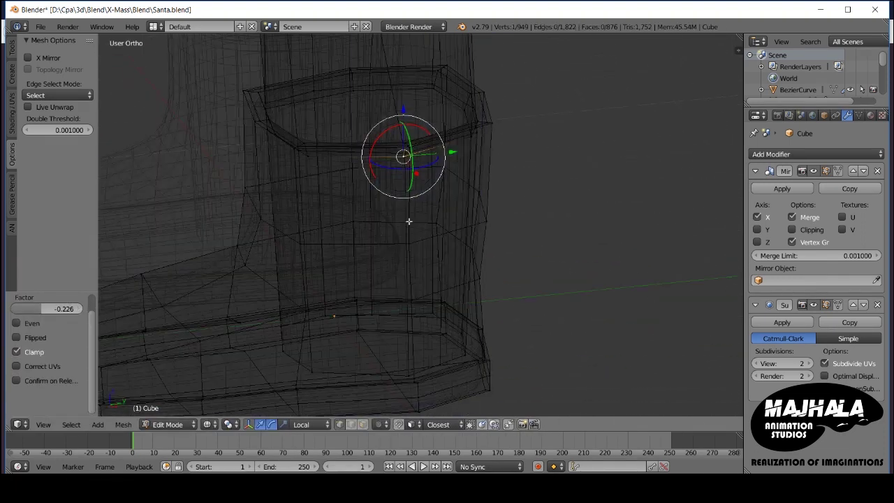
{"action": "scroll", "coordinate": [436, 206], "scroll_direction": "up", "scroll_amount": 3}
{"action": "scroll", "coordinate": [436, 207], "scroll_direction": "down", "scroll_amount": 3}
{"action": "scroll", "coordinate": [436, 207], "scroll_direction": "down", "scroll_amount": 4}
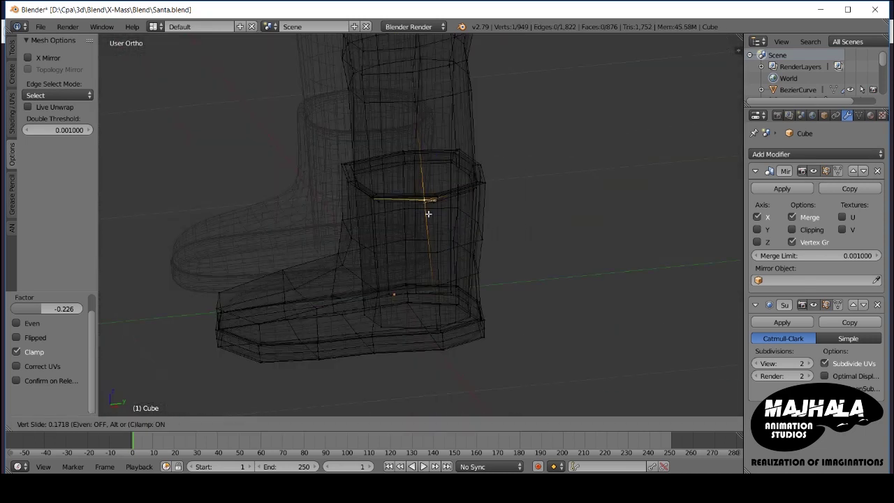
{"action": "key", "text": "z"}
{"action": "key", "text": "KP_3"}
{"action": "key", "text": "z"}
{"action": "key", "text": "KP_Decimal"}
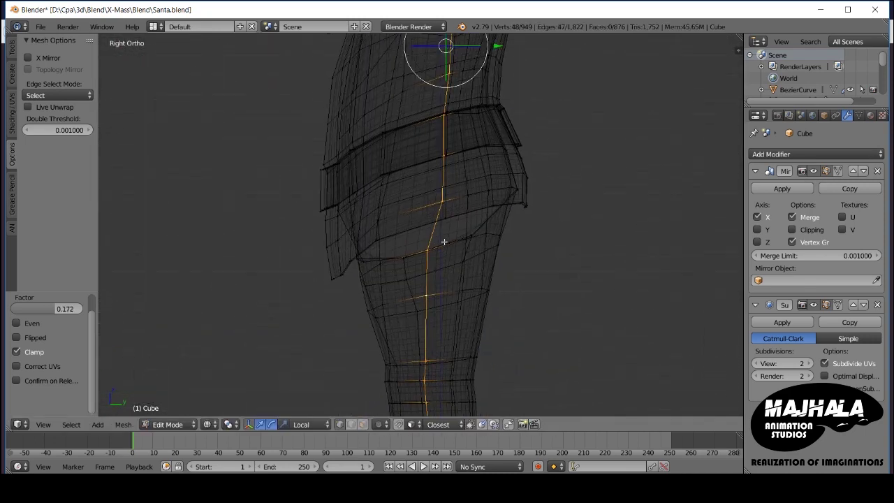
Step: Slide the boot and leg vertices along the side seam
{"action": "left_click", "coordinate": [428, 250]}
{"action": "key", "text": "z"}
{"action": "key", "text": "z"}
{"action": "key", "text": "KP_Decimal"}
{"action": "scroll", "coordinate": [424, 273], "scroll_direction": "down", "scroll_amount": 5}
{"action": "scroll", "coordinate": [409, 298], "scroll_direction": "up", "scroll_amount": 3}
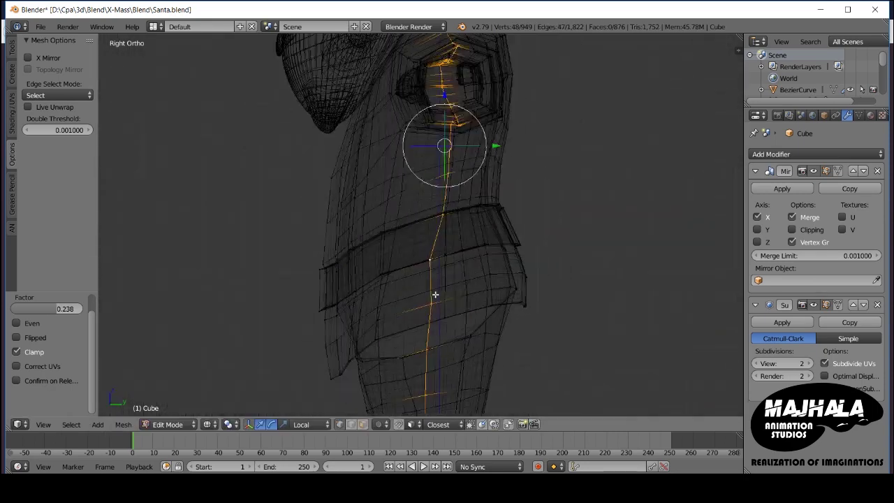
{"action": "scroll", "coordinate": [435, 295], "scroll_direction": "up", "scroll_amount": 3}
{"action": "scroll", "coordinate": [419, 314], "scroll_direction": "up", "scroll_amount": 3}
{"action": "scroll", "coordinate": [399, 265], "scroll_direction": "down", "scroll_amount": 8}
Step: Return to Object Mode and inspect the smoothed legs from an angle
{"action": "key", "text": "z"}
{"action": "scroll", "coordinate": [533, 295], "scroll_direction": "down", "scroll_amount": 5}
{"action": "key", "text": "Tab"}
{"action": "scroll", "coordinate": [476, 308], "scroll_direction": "up", "scroll_amount": 4}
{"action": "mouse_move", "coordinate": [475, 308]}
{"action": "middle_mouse_down", "text": "shift"}
{"action": "mouse_move", "coordinate": [452, 212]}
{"action": "mouse_move", "coordinate": [445, 289]}
{"action": "middle_mouse_up", "text": "shift"}
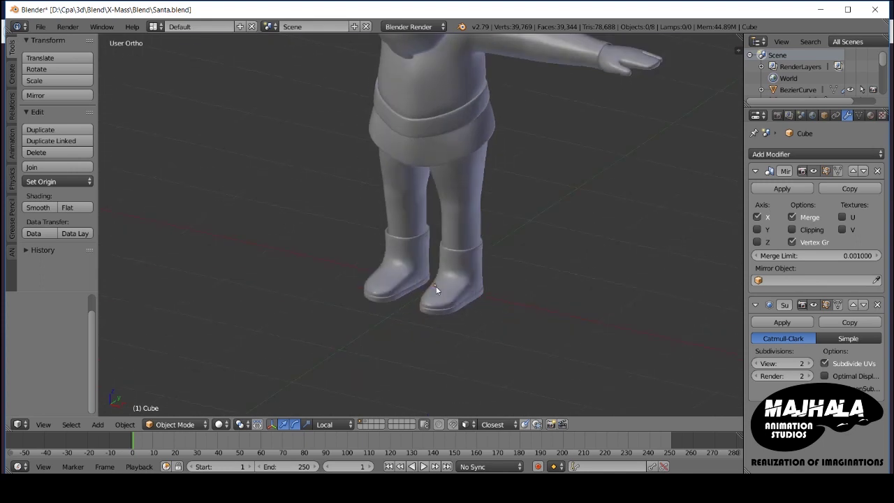
Step: Back in Edit Mode, loop-cut a vertical edge loop through the boot toe, left centred
{"action": "key", "text": "Tab"}
{"action": "scroll", "coordinate": [445, 289], "scroll_direction": "up", "scroll_amount": 3}
{"action": "scroll", "coordinate": [461, 289], "scroll_direction": "up", "scroll_amount": 3}
{"action": "key", "text": "r"}
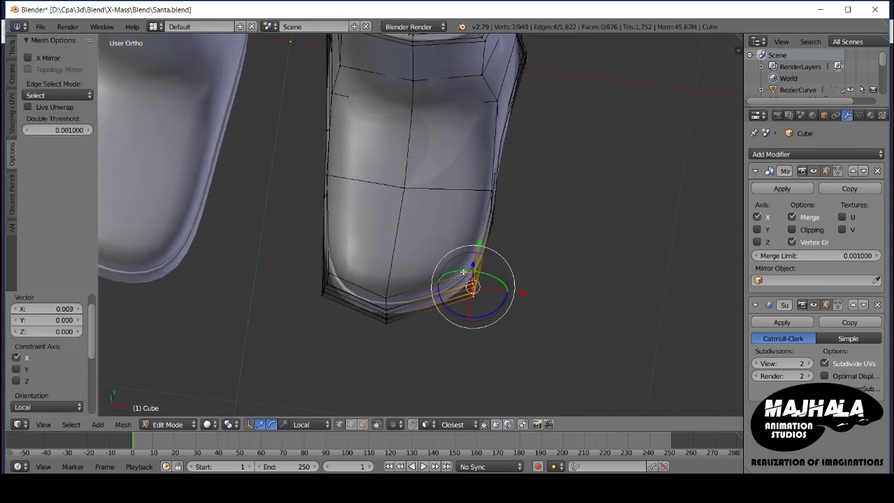
{"action": "key", "text": "ctrl+r"}
{"action": "middle_click_drag", "start_coordinate": [469, 276], "coordinate": [473, 280]}
{"action": "left_click", "coordinate": [473, 280]}
{"action": "right_click", "coordinate": [473, 280]}
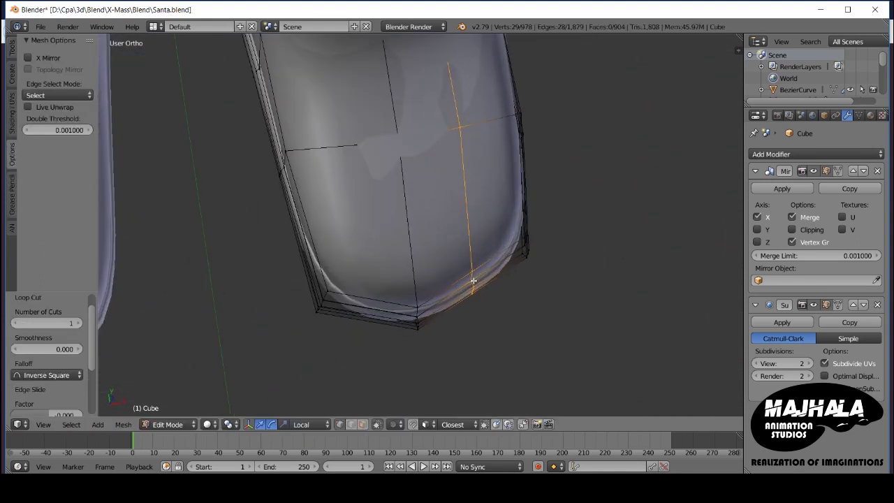
Step: Circle-select the toe vertices and push them sideways along X
{"action": "key", "text": "z"}
{"action": "key", "text": "a"}
{"action": "key", "text": "c"}
{"action": "right_click", "coordinate": [471, 284]}
{"action": "key", "text": "z"}
{"action": "middle_click_drag", "start_coordinate": [472, 284], "coordinate": [503, 244]}
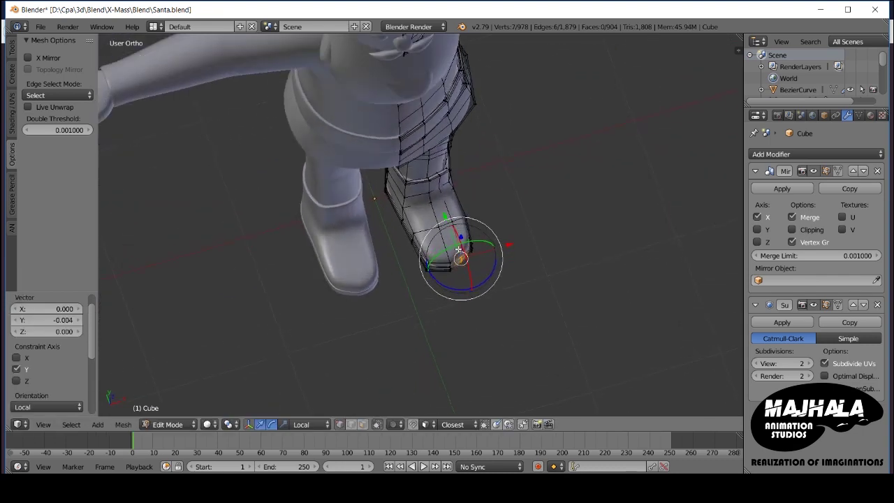
{"action": "key", "text": "g"}
{"action": "key", "text": "x"}
{"action": "left_click", "coordinate": [449, 219]}
{"action": "left_click", "coordinate": [444, 215]}
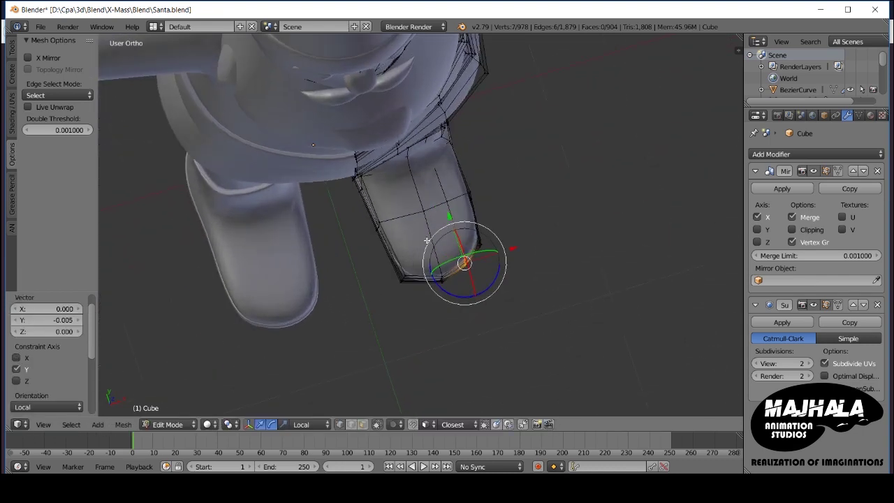
Step: Circle-select boot vertices in wireframe, then check the boot in Object Mode
{"action": "key", "text": "z"}
{"action": "key", "text": "a"}
{"action": "key", "text": "c"}
{"action": "key", "text": "Tab"}
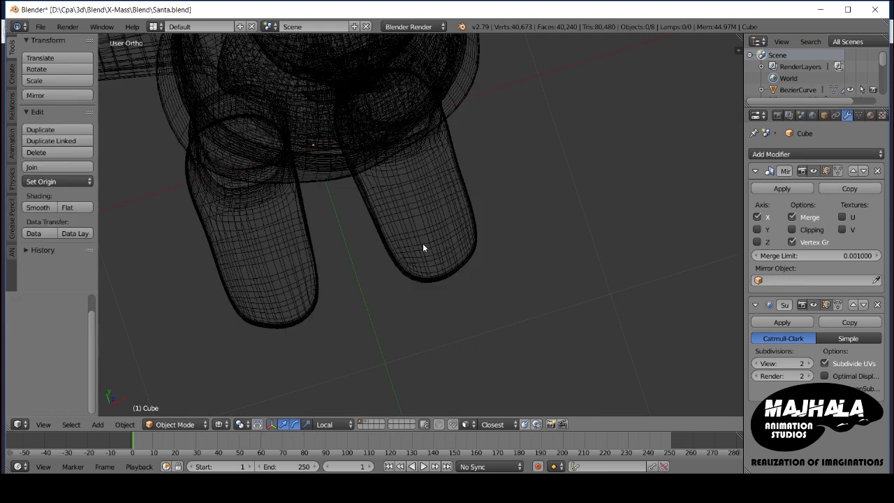
{"action": "key", "text": "z"}
Step: Reselect boot vertices and check both boots from the front in Object Mode
{"action": "key", "text": "Tab"}
{"action": "scroll", "coordinate": [437, 244], "scroll_direction": "up", "scroll_amount": 5}
{"action": "key", "text": "z"}
{"action": "key", "text": "a"}
{"action": "key", "text": "c"}
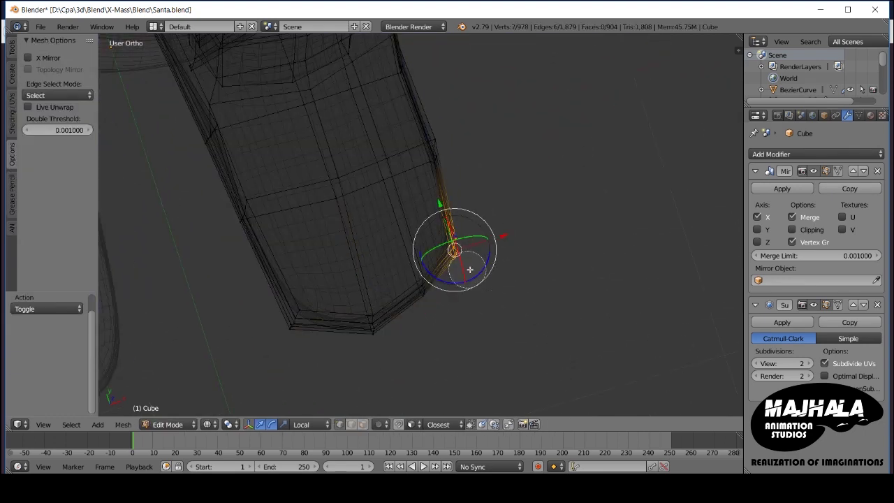
{"action": "key", "text": "z"}
{"action": "middle_click_drag", "start_coordinate": [498, 231], "coordinate": [447, 239]}
{"action": "key", "text": "Tab"}
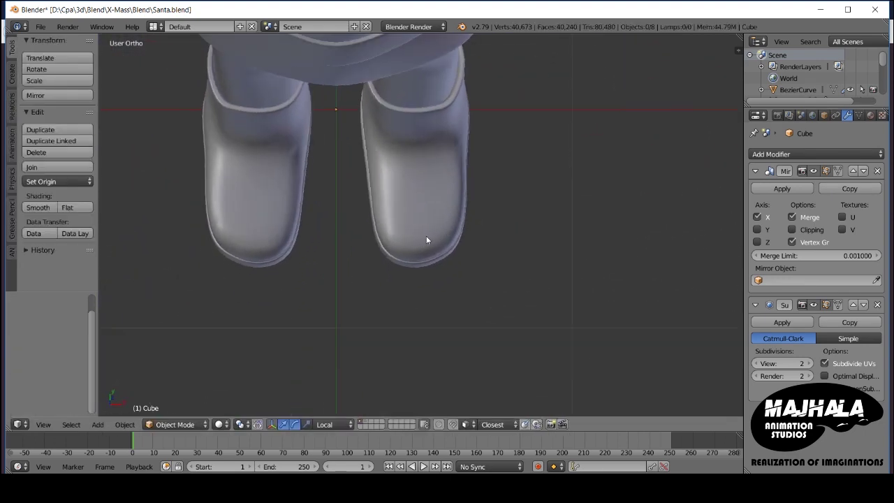
{"action": "key", "text": "Tab"}
{"action": "scroll", "coordinate": [460, 250], "scroll_direction": "up", "scroll_amount": 3}
Step: Loop-cut a horizontal edge loop around the boot and circle-select its vertices
{"action": "key", "text": "ctrl+r"}
{"action": "left_click", "coordinate": [452, 243]}
{"action": "right_click", "coordinate": [452, 243]}
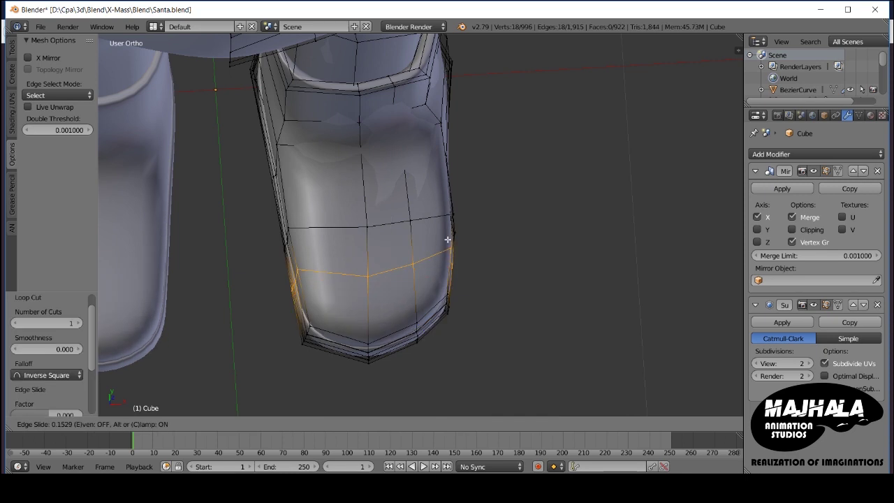
{"action": "key", "text": "a"}
{"action": "key", "text": "z"}
{"action": "key", "text": "c"}
{"action": "left_click", "coordinate": [503, 248]}
{"action": "key", "text": "z"}
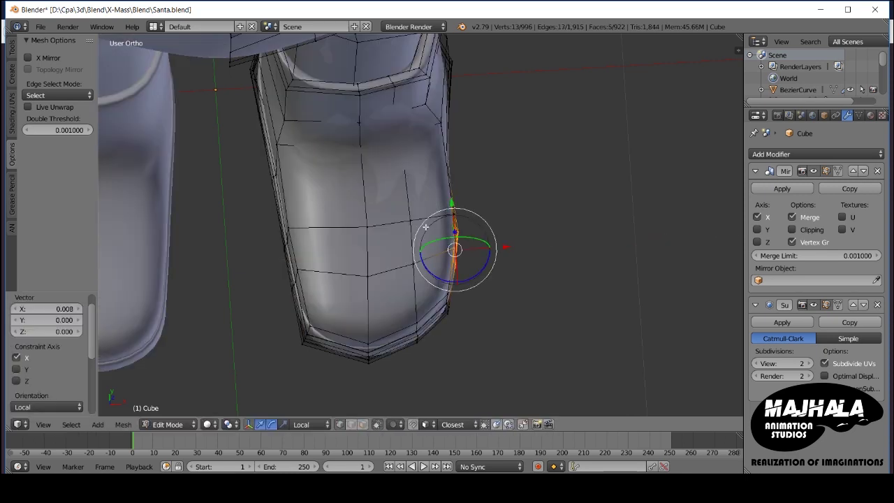
{"action": "left_click", "coordinate": [427, 201]}
{"action": "middle_click_drag", "start_coordinate": [427, 201], "coordinate": [352, 269]}
Step: Nudge the selected boot vertices slightly along X, moving the boot side inward
{"action": "key", "text": "z"}
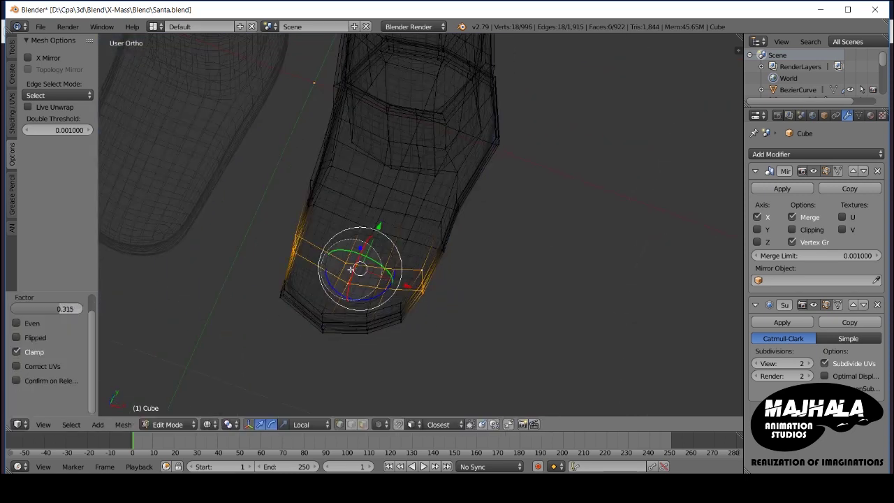
{"action": "key", "text": "g"}
{"action": "key", "text": "x"}
{"action": "left_click", "coordinate": [450, 283]}
{"action": "key", "text": "z"}
{"action": "mouse_move", "coordinate": [455, 280]}
{"action": "middle_mouse_down"}
{"action": "mouse_move", "coordinate": [432, 286]}
{"action": "mouse_move", "coordinate": [434, 295]}
{"action": "mouse_move", "coordinate": [377, 306]}
{"action": "mouse_move", "coordinate": [341, 297]}
{"action": "middle_mouse_up"}
{"action": "key", "text": "z"}
{"action": "key", "text": "z"}
{"action": "left_click", "coordinate": [401, 310]}
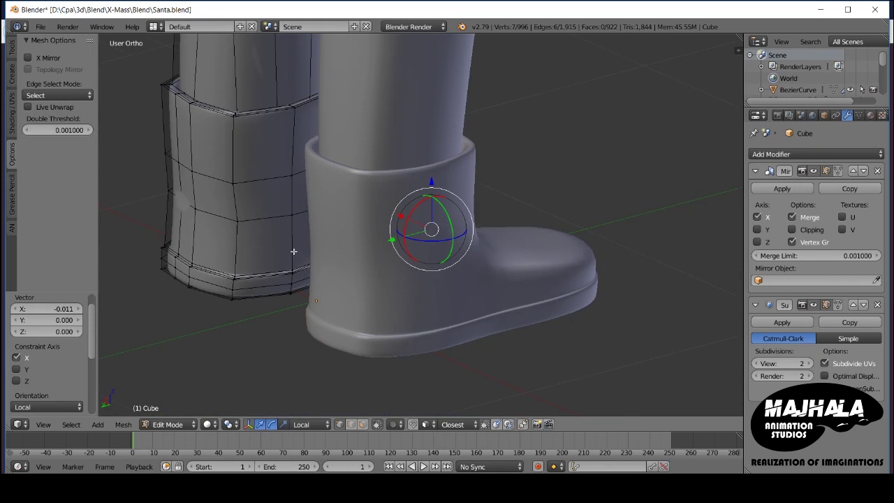
Step: Move more boot vertices sideways along X and select the edge loop down the boot front
{"action": "key", "text": "z"}
{"action": "key", "text": "z"}
{"action": "scroll", "coordinate": [358, 279], "scroll_direction": "up", "scroll_amount": 2}
{"action": "mouse_move", "coordinate": [358, 279]}
{"action": "middle_mouse_down"}
{"action": "mouse_move", "coordinate": [520, 240]}
{"action": "mouse_move", "coordinate": [390, 293]}
{"action": "mouse_move", "coordinate": [391, 279]}
{"action": "mouse_move", "coordinate": [431, 261]}
{"action": "middle_mouse_up"}
{"action": "key", "text": "g"}
Step: Move the boot's centre loop along X to round out the toe
{"action": "key", "text": "g"}
{"action": "key", "text": "x"}
{"action": "left_click", "coordinate": [412, 276]}
{"action": "right_click", "coordinate": [426, 260], "text": "alt"}
{"action": "key", "text": "z"}
{"action": "key", "text": "Escape"}
{"action": "key", "text": "z"}
{"action": "scroll", "coordinate": [546, 252], "scroll_direction": "up", "scroll_amount": 2}
{"action": "mouse_move", "coordinate": [517, 253]}
{"action": "middle_mouse_down"}
{"action": "mouse_move", "coordinate": [479, 255]}
{"action": "mouse_move", "coordinate": [499, 259]}
{"action": "mouse_move", "coordinate": [495, 284]}
{"action": "mouse_move", "coordinate": [504, 279]}
{"action": "mouse_move", "coordinate": [489, 245]}
{"action": "mouse_move", "coordinate": [479, 249]}
{"action": "mouse_move", "coordinate": [530, 210]}
{"action": "mouse_move", "coordinate": [538, 237]}
{"action": "middle_mouse_up"}
{"action": "key", "text": "z"}
{"action": "key", "text": "z"}
{"action": "key", "text": "g"}
{"action": "key", "text": "x"}
{"action": "key", "text": "x"}
{"action": "key", "text": "z"}
{"action": "key", "text": "z"}
{"action": "key", "text": "z"}
{"action": "key", "text": "z"}
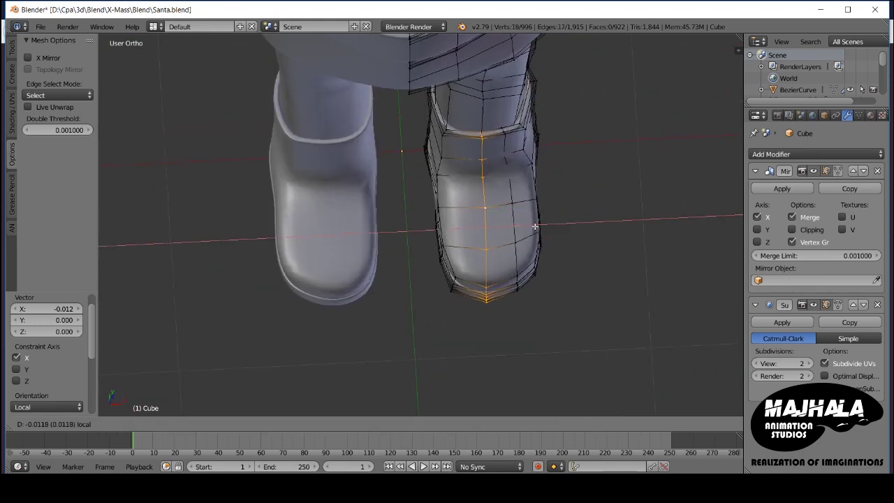
{"action": "left_click", "coordinate": [533, 227]}
Step: Return to Object Mode and inspect Santa in front and side views, selecting the body
{"action": "key", "text": "Tab"}
{"action": "key", "text": "KP_1"}
{"action": "scroll", "coordinate": [494, 215], "scroll_direction": "down", "scroll_amount": 4}
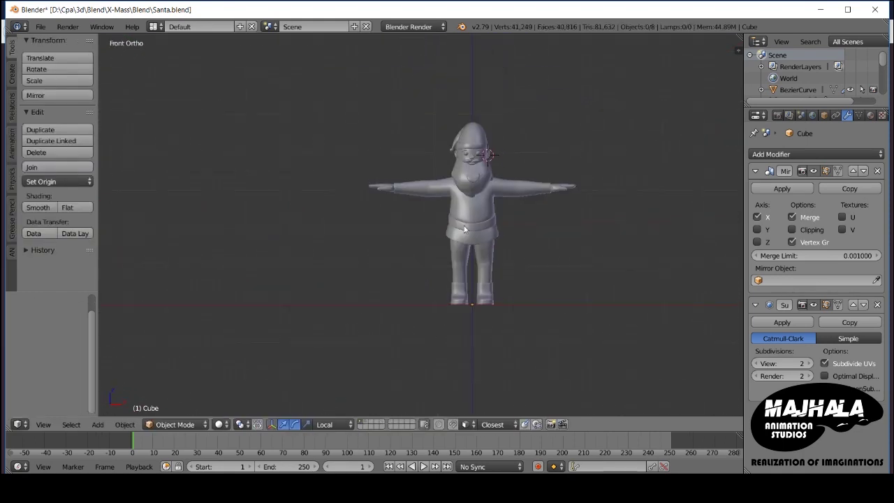
{"action": "scroll", "coordinate": [505, 218], "scroll_direction": "up", "scroll_amount": 2}
{"action": "mouse_move", "coordinate": [481, 202]}
{"action": "middle_mouse_down"}
{"action": "mouse_move", "coordinate": [525, 241]}
{"action": "mouse_move", "coordinate": [459, 236]}
{"action": "middle_mouse_up"}
{"action": "key", "text": "KP_1"}
{"action": "scroll", "coordinate": [498, 162], "scroll_direction": "up", "scroll_amount": 3}
{"action": "scroll", "coordinate": [498, 162], "scroll_direction": "up", "scroll_amount": 3}
{"action": "key", "text": "KP_3"}
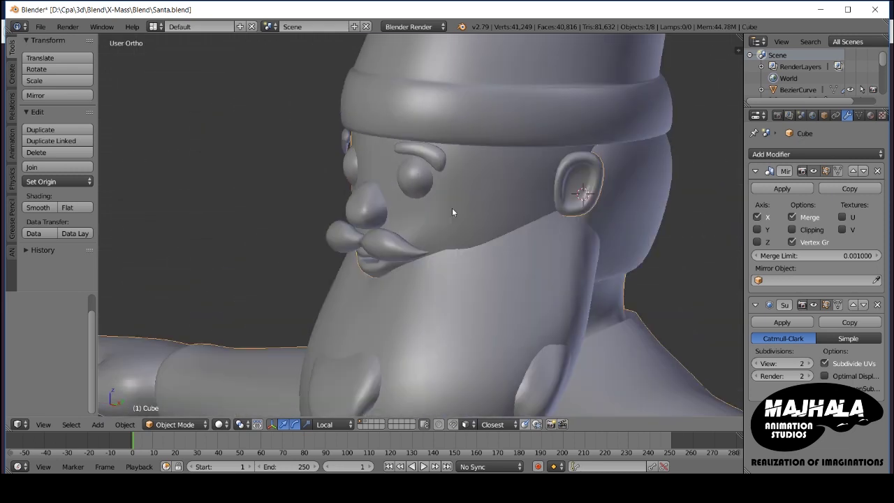
{"action": "right_click", "coordinate": [359, 149]}
{"action": "scroll", "coordinate": [528, 203], "scroll_direction": "down", "scroll_amount": 2}
{"action": "key", "text": "ctrl+Tab"}
{"action": "key", "text": "ctrl+Tab"}
Step: With the Eye object active, set its Subdivision Surface View level to 2
{"action": "key", "text": "Tab"}
{"action": "key", "text": "KP_1"}
{"action": "key", "text": "Tab"}
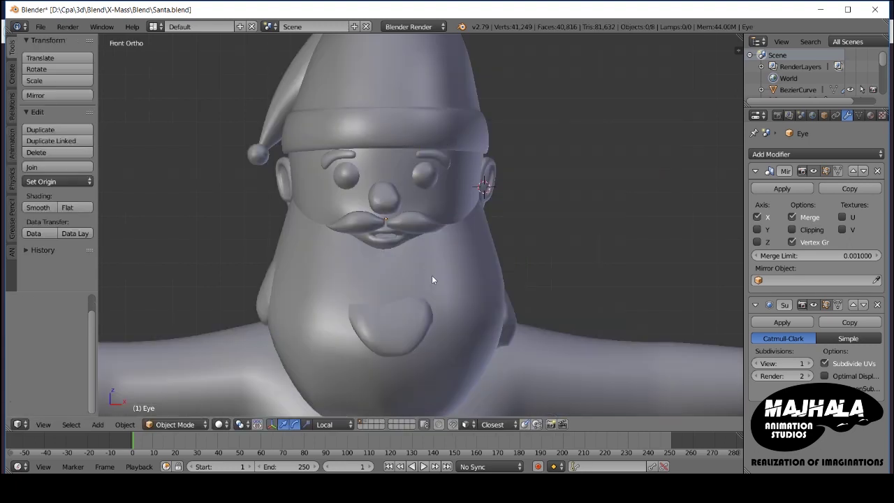
{"action": "scroll", "coordinate": [431, 275], "scroll_direction": "down", "scroll_amount": 2}
{"action": "scroll", "coordinate": [468, 303], "scroll_direction": "down", "scroll_amount": 2}
{"action": "middle_click_drag", "start_coordinate": [519, 304], "coordinate": [509, 252], "text": "shift"}
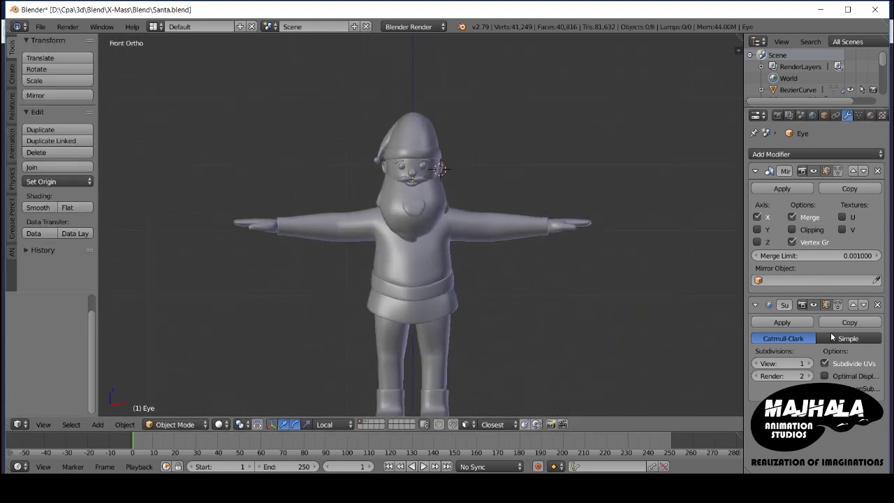
{"action": "left_click", "coordinate": [810, 363]}
{"action": "scroll", "coordinate": [461, 175], "scroll_direction": "up", "scroll_amount": 5}
{"action": "scroll", "coordinate": [510, 202], "scroll_direction": "down", "scroll_amount": 5}
{"action": "scroll", "coordinate": [437, 163], "scroll_direction": "up", "scroll_amount": 1}
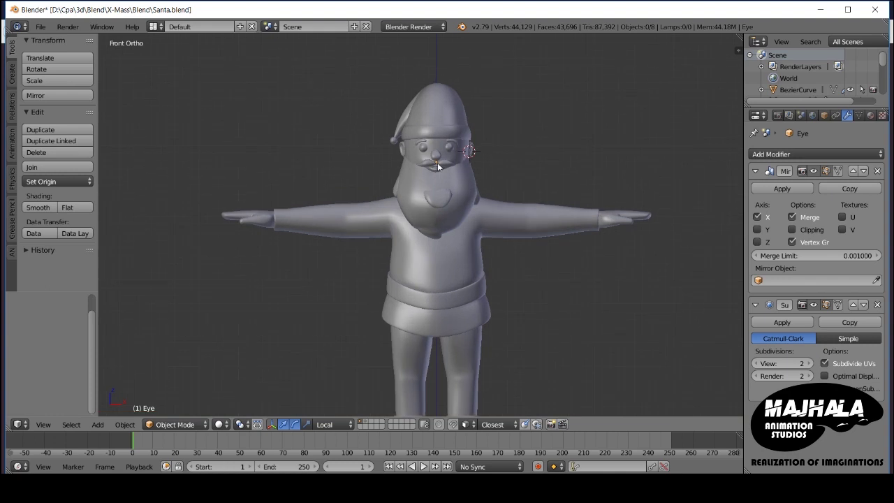
Step: Add a Boolean modifier using the Eye as cutter and try different operations
{"action": "right_click", "coordinate": [437, 162]}
{"action": "scroll", "coordinate": [437, 162], "scroll_direction": "up", "scroll_amount": 3}
{"action": "left_click", "coordinate": [796, 154]}
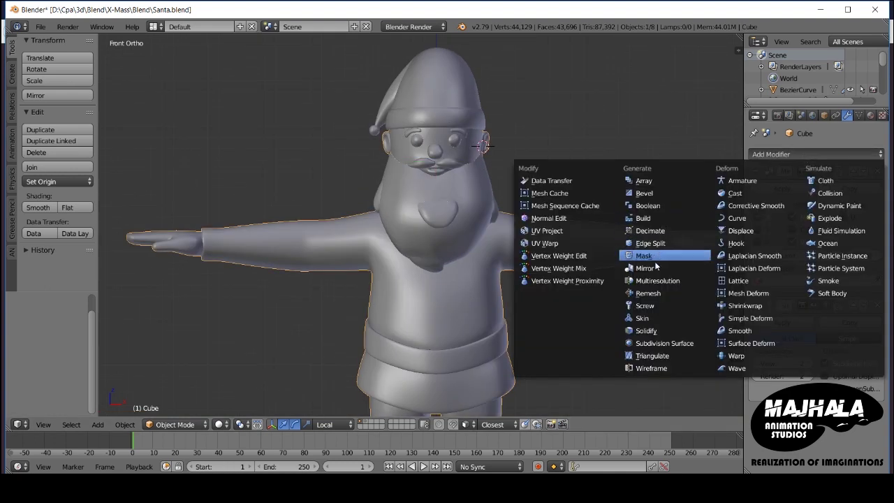
{"action": "left_click", "coordinate": [650, 206]}
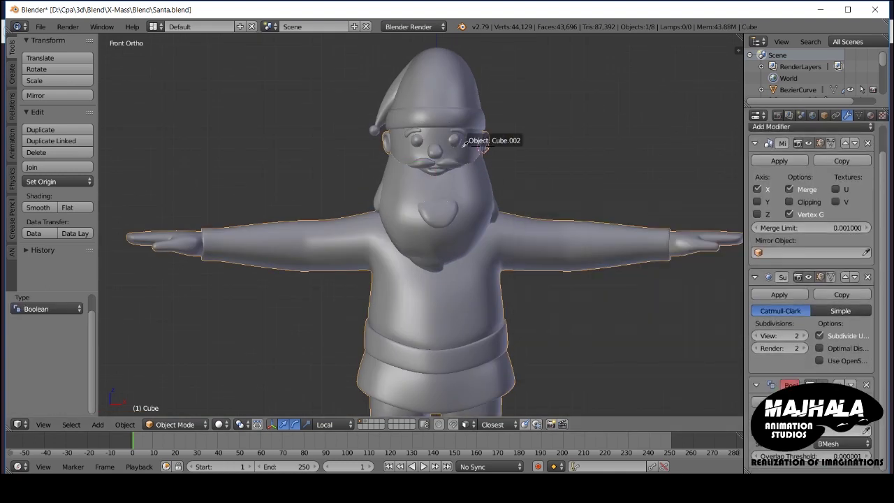
{"action": "left_click", "coordinate": [465, 143]}
{"action": "scroll", "coordinate": [482, 213], "scroll_direction": "up", "scroll_amount": 2, "text": "ctrl"}
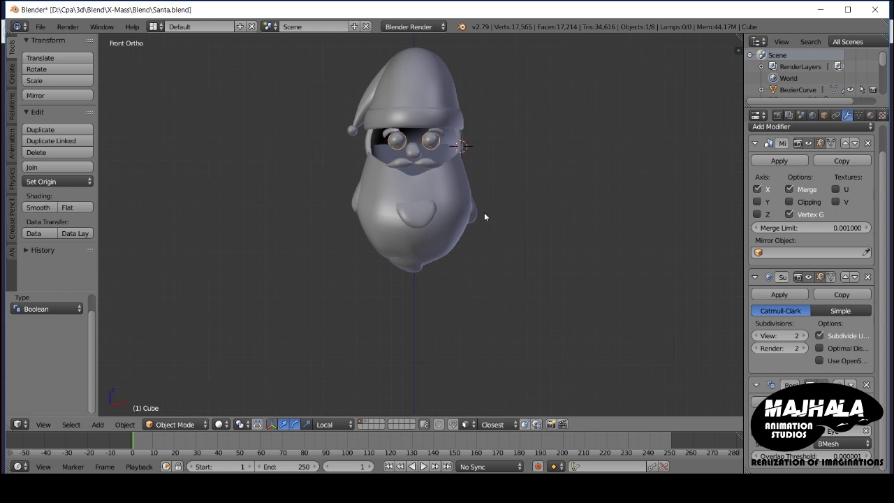
{"action": "scroll", "coordinate": [500, 225], "scroll_direction": "up", "scroll_amount": 1, "text": "shift"}
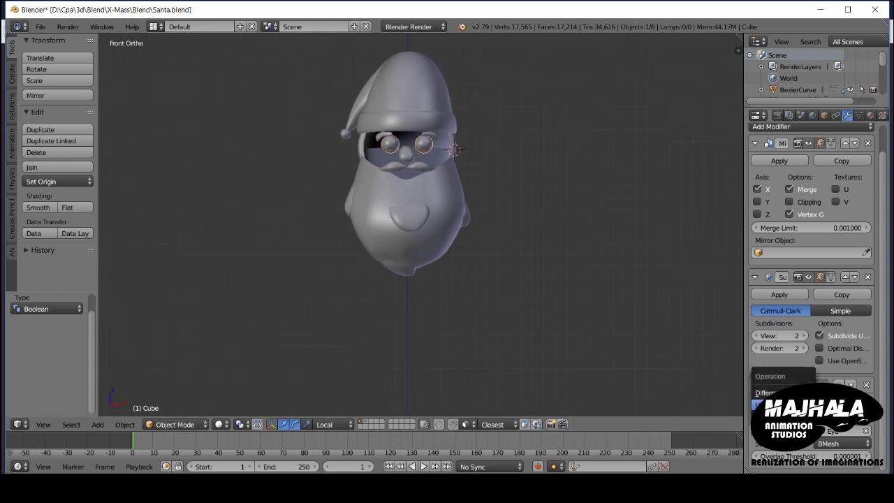
{"action": "left_click", "coordinate": [766, 392]}
{"action": "left_click", "coordinate": [766, 392]}
{"action": "scroll", "coordinate": [408, 155], "scroll_direction": "up", "scroll_amount": 4}
{"action": "scroll", "coordinate": [377, 208], "scroll_direction": "up", "scroll_amount": 2}
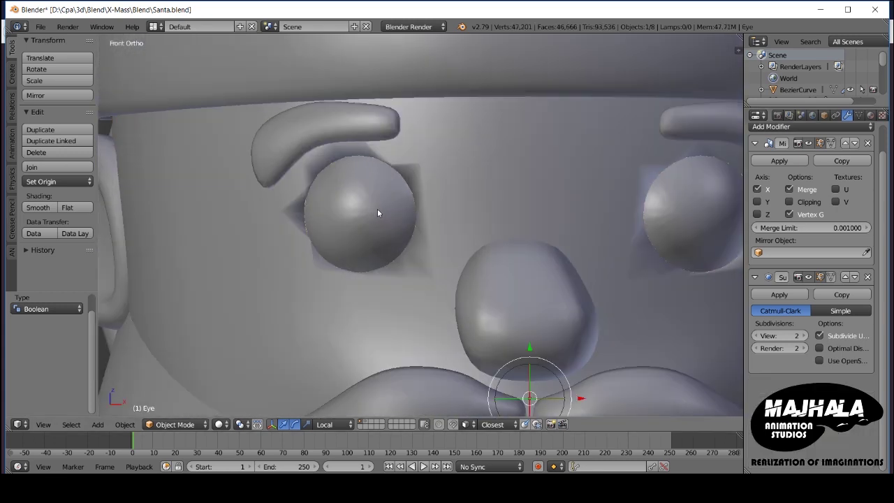
Step: Select the Eye and change the Boolean operation once more
{"action": "right_click", "coordinate": [377, 208]}
{"action": "scroll", "coordinate": [377, 208], "scroll_direction": "down", "scroll_amount": 5}
{"action": "scroll", "coordinate": [419, 168], "scroll_direction": "up", "scroll_amount": 1}
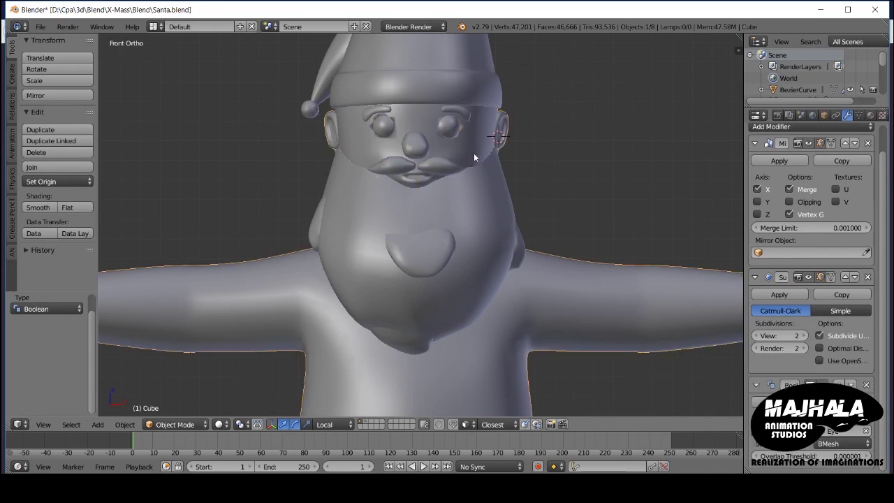
{"action": "scroll", "coordinate": [479, 196], "scroll_direction": "up", "scroll_amount": 2}
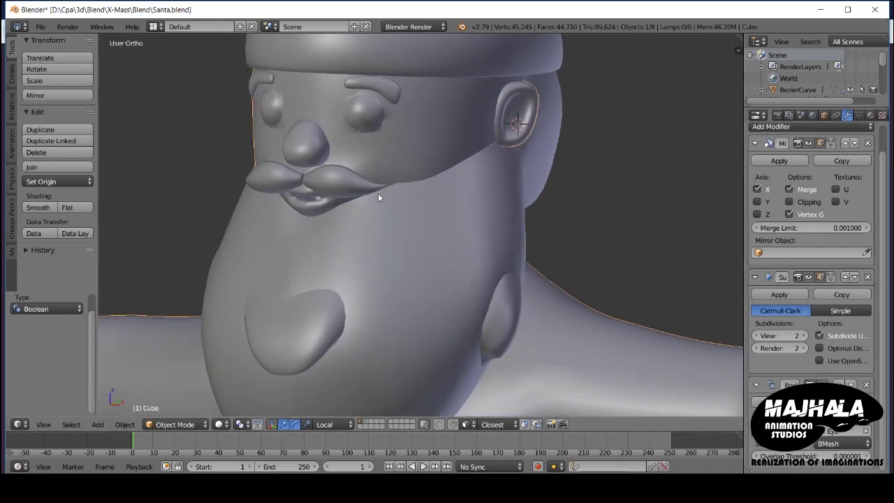
{"action": "scroll", "coordinate": [381, 195], "scroll_direction": "up", "scroll_amount": 1}
{"action": "left_click", "coordinate": [766, 405]}
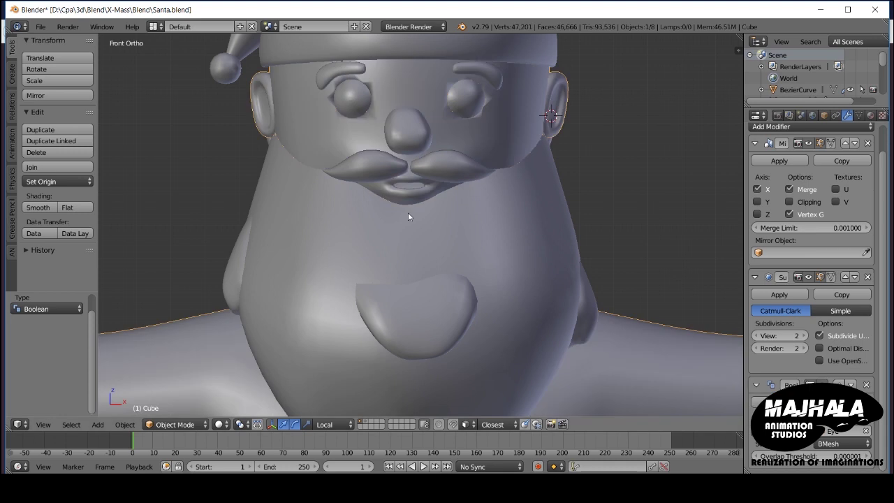
{"action": "middle_click_drag", "start_coordinate": [350, 108], "coordinate": [386, 164], "text": "shift"}
Step: Try moving the eye mesh, cancel, and reselect the Santa body
{"action": "key", "text": "g"}
{"action": "key", "text": "Escape"}
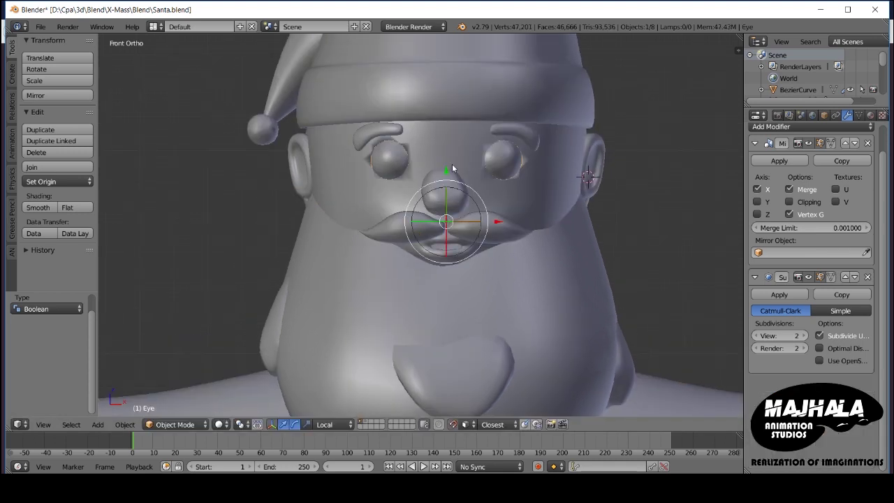
{"action": "key", "text": "Tab"}
{"action": "key", "text": "g"}
{"action": "key", "text": "Tab"}
{"action": "right_click", "coordinate": [539, 187]}
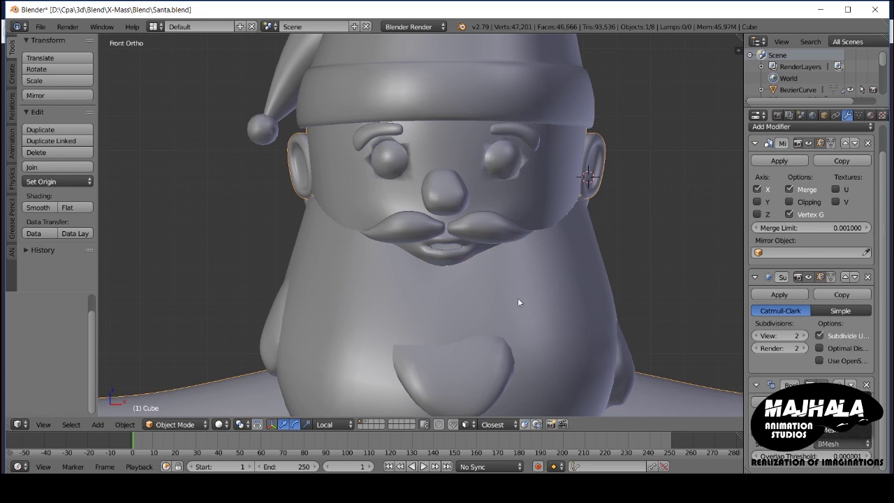
{"action": "key", "text": "r"}
{"action": "key", "text": "Escape"}
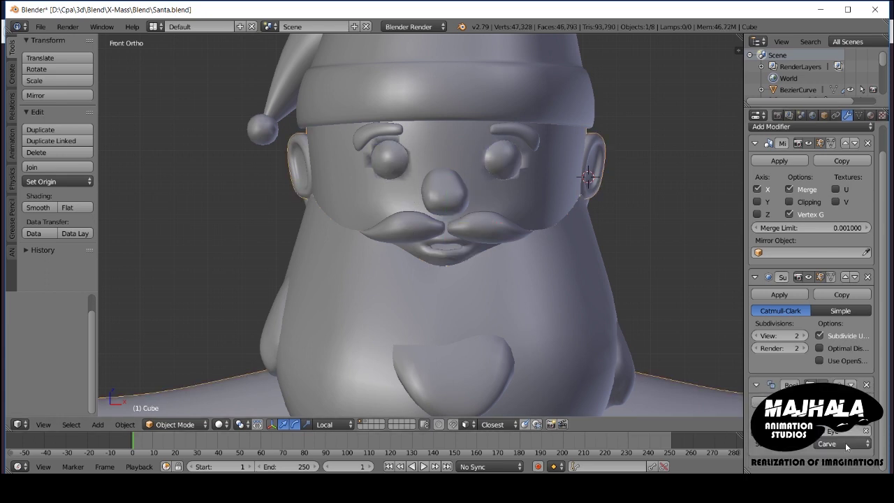
Step: Switch the Boolean solver to BMesh and save the Santa file
{"action": "left_click", "coordinate": [841, 444]}
{"action": "left_click", "coordinate": [838, 431]}
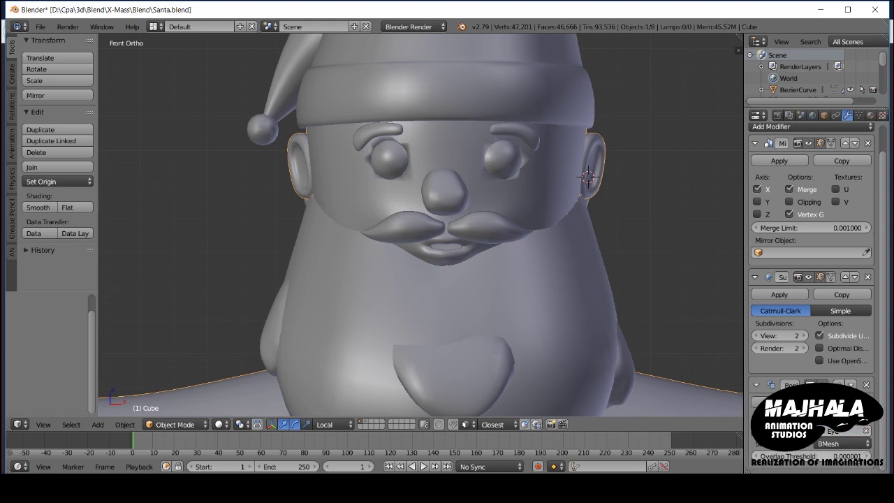
{"action": "mouse_move", "coordinate": [579, 283]}
{"action": "middle_mouse_down"}
{"action": "mouse_move", "coordinate": [527, 277]}
{"action": "mouse_move", "coordinate": [585, 275]}
{"action": "middle_mouse_up"}
{"action": "scroll", "coordinate": [495, 257], "scroll_direction": "down", "scroll_amount": 2}
{"action": "key", "text": "ctrl+s"}
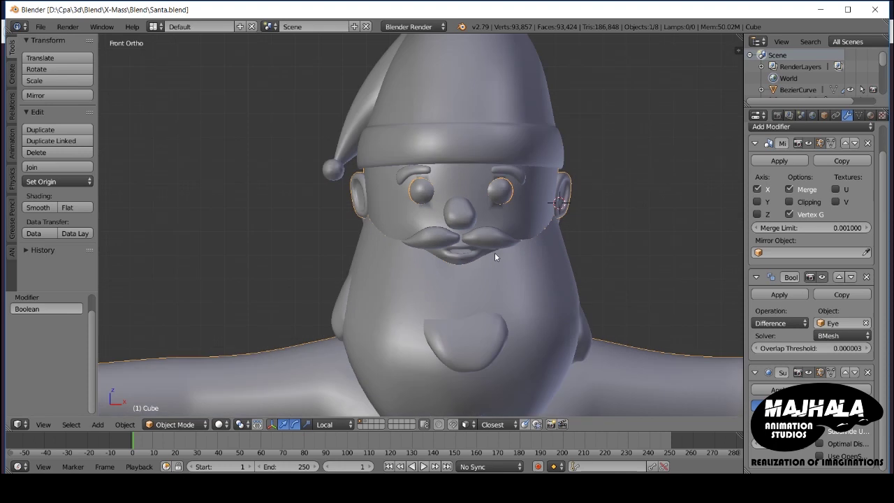
{"action": "scroll", "coordinate": [495, 256], "scroll_direction": "down", "scroll_amount": 1}
Step: Test the Boolean overlap threshold at 0.000004, then lower it to 0.000001
{"action": "mouse_move", "coordinate": [789, 347]}
{"action": "left_mouse_down"}
{"action": "mouse_move", "coordinate": [792, 356]}
{"action": "mouse_move", "coordinate": [768, 352]}
{"action": "left_mouse_up"}
{"action": "scroll", "coordinate": [549, 312], "scroll_direction": "up", "scroll_amount": 4}
{"action": "middle_click_drag", "start_coordinate": [549, 312], "coordinate": [573, 314]}
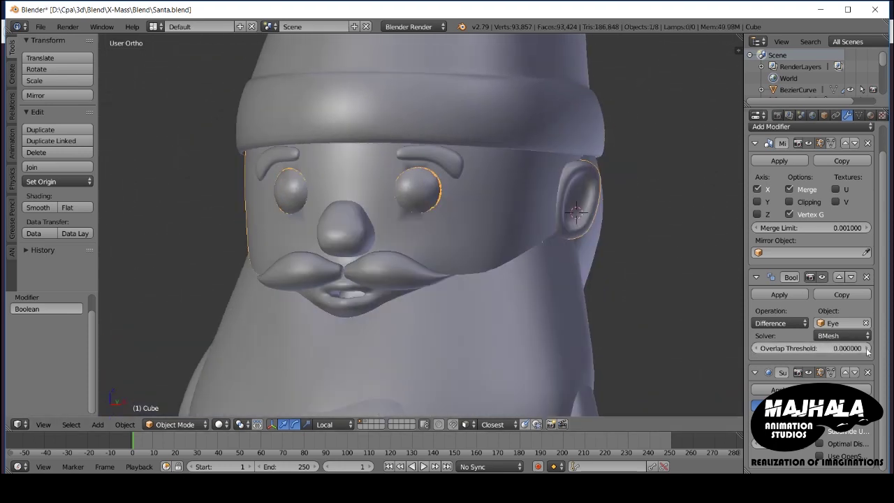
{"action": "left_click", "coordinate": [867, 348]}
{"action": "middle_click_drag", "start_coordinate": [398, 264], "coordinate": [367, 267]}
{"action": "left_click_drag", "start_coordinate": [867, 348], "coordinate": [831, 349]}
{"action": "middle_click_drag", "start_coordinate": [400, 237], "coordinate": [680, 300]}
Step: Try the Carve solver, revert to BMesh, save, then delete the Boolean modifier
{"action": "left_click", "coordinate": [843, 335]}
{"action": "left_click", "coordinate": [842, 304]}
{"action": "middle_click_drag", "start_coordinate": [471, 259], "coordinate": [400, 263]}
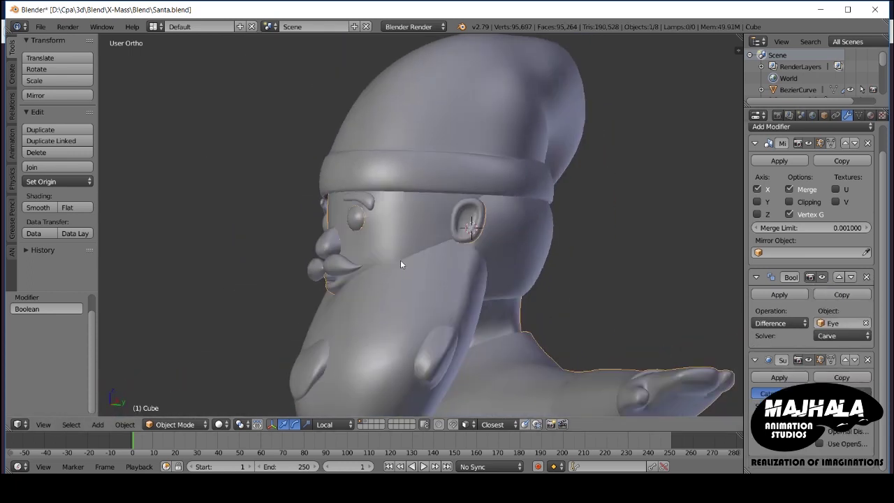
{"action": "key", "text": "KP_1"}
{"action": "left_click", "coordinate": [842, 335]}
{"action": "left_click", "coordinate": [842, 323]}
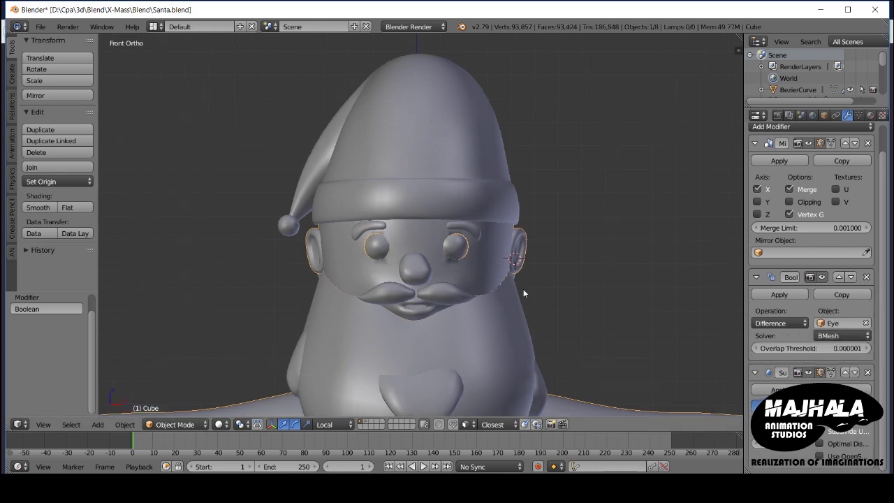
{"action": "scroll", "coordinate": [384, 241], "scroll_direction": "down", "scroll_amount": 3}
{"action": "key", "text": "ctrl+s"}
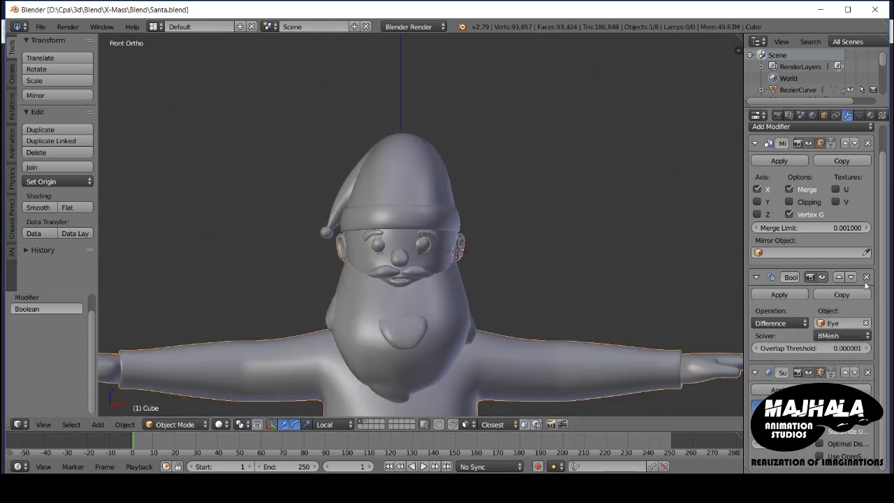
{"action": "left_click", "coordinate": [865, 277]}
{"action": "middle_click_drag", "start_coordinate": [498, 293], "coordinate": [503, 259], "text": "shift"}
Step: Select Santa's body mesh and switch it into Sculpt Mode
{"action": "key", "text": "a"}
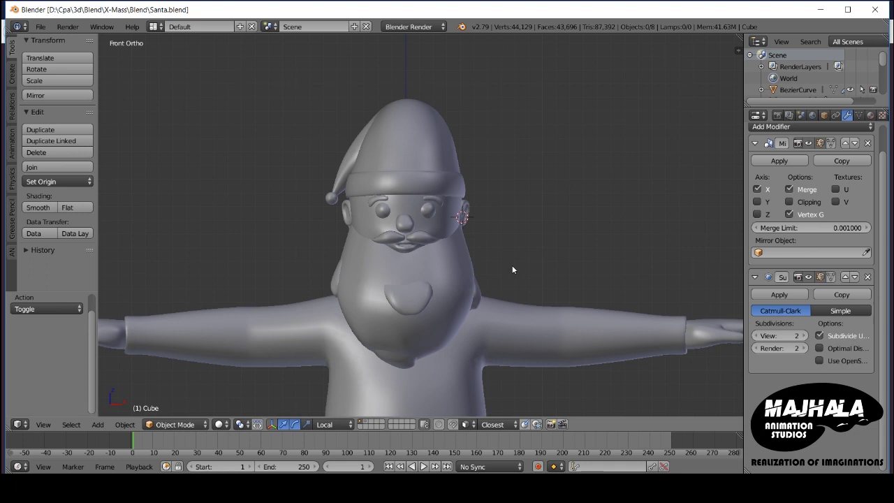
{"action": "scroll", "coordinate": [516, 264], "scroll_direction": "down", "scroll_amount": 3}
{"action": "scroll", "coordinate": [485, 263], "scroll_direction": "up", "scroll_amount": 2}
{"action": "right_click", "coordinate": [494, 270]}
{"action": "left_click", "coordinate": [176, 424]}
{"action": "left_click", "coordinate": [174, 347]}
Step: From the front view, set a new sculpt brush strength
{"action": "scroll", "coordinate": [530, 283], "scroll_direction": "up", "scroll_amount": 1}
{"action": "scroll", "coordinate": [488, 258], "scroll_direction": "up", "scroll_amount": 3}
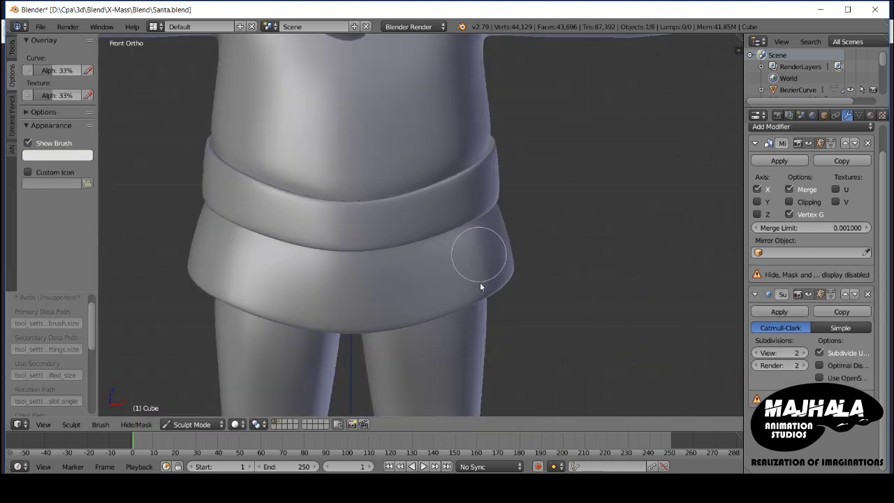
{"action": "middle_click_drag", "start_coordinate": [489, 258], "coordinate": [454, 269]}
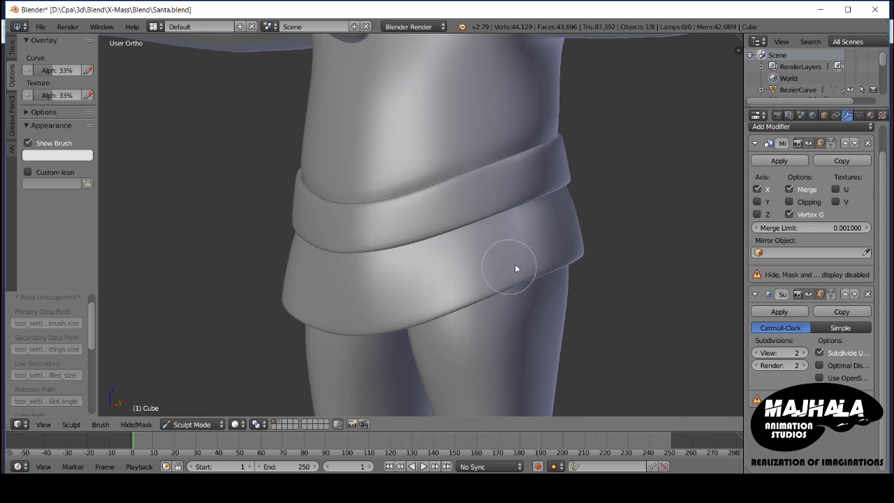
{"action": "key", "text": "KP_1"}
{"action": "key", "text": "shift+f"}
{"action": "left_click", "coordinate": [480, 311]}
Step: Zoom to the belt skirt in right side view and enter Edit Mode
{"action": "scroll", "coordinate": [495, 326], "scroll_direction": "up", "scroll_amount": 2}
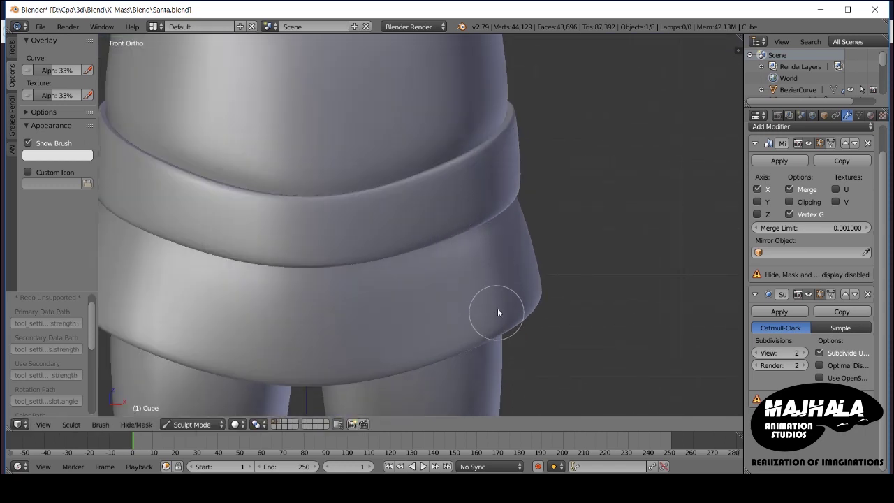
{"action": "scroll", "coordinate": [494, 326], "scroll_direction": "down", "scroll_amount": 3}
{"action": "scroll", "coordinate": [495, 308], "scroll_direction": "down", "scroll_amount": 3}
{"action": "scroll", "coordinate": [453, 282], "scroll_direction": "down", "scroll_amount": 1}
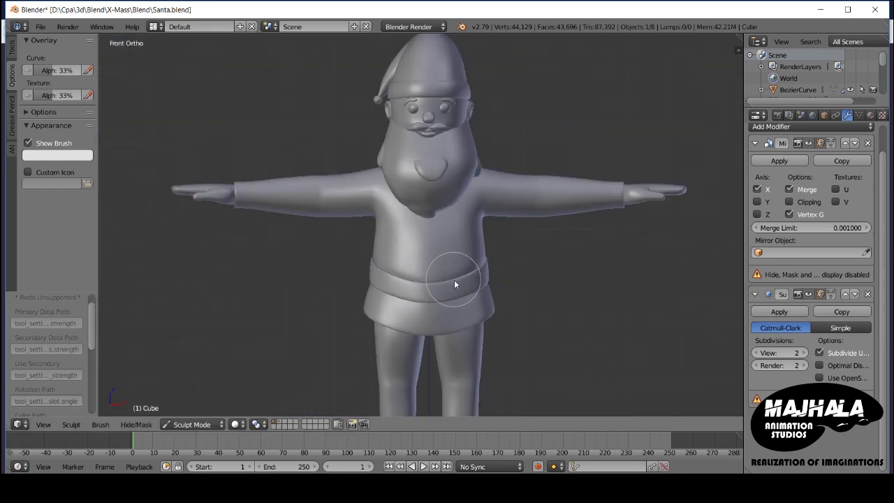
{"action": "scroll", "coordinate": [457, 261], "scroll_direction": "up", "scroll_amount": 3}
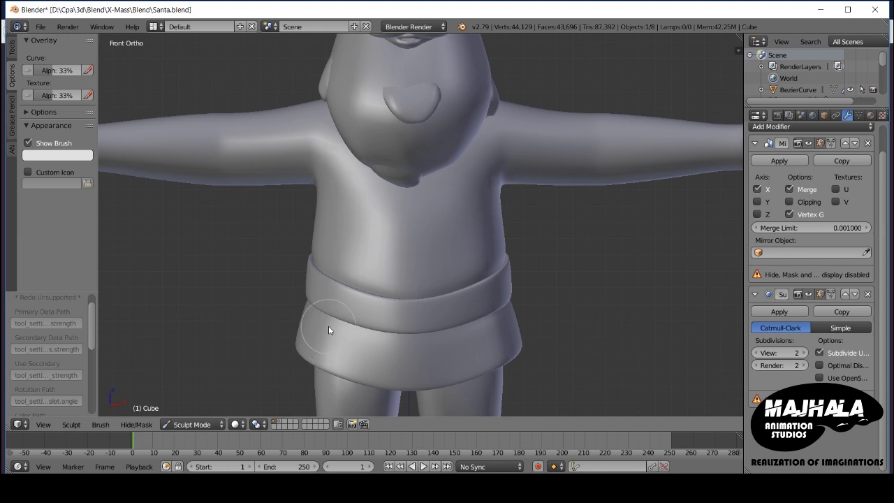
{"action": "key", "text": "KP_3"}
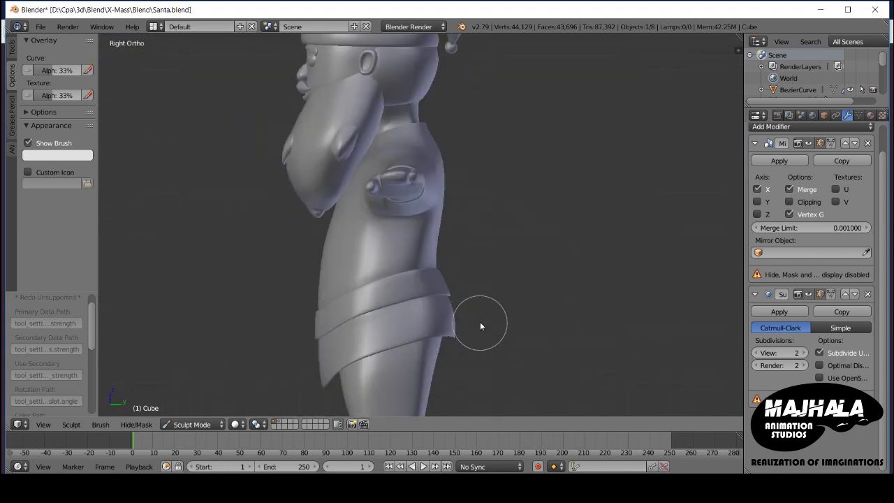
{"action": "key", "text": "Tab"}
Step: In right side wireframe view, circle-select the skirt's back-edge vertices and move them
{"action": "middle_click_drag", "start_coordinate": [398, 368], "coordinate": [389, 325]}
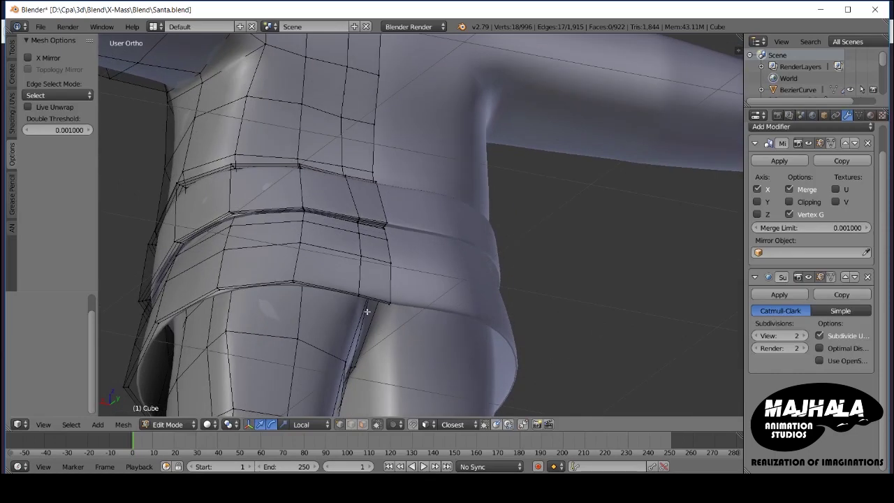
{"action": "key", "text": "KP_3"}
{"action": "key", "text": "z"}
{"action": "key", "text": "a"}
{"action": "key", "text": "c"}
{"action": "left_click_drag", "start_coordinate": [480, 273], "coordinate": [455, 292]}
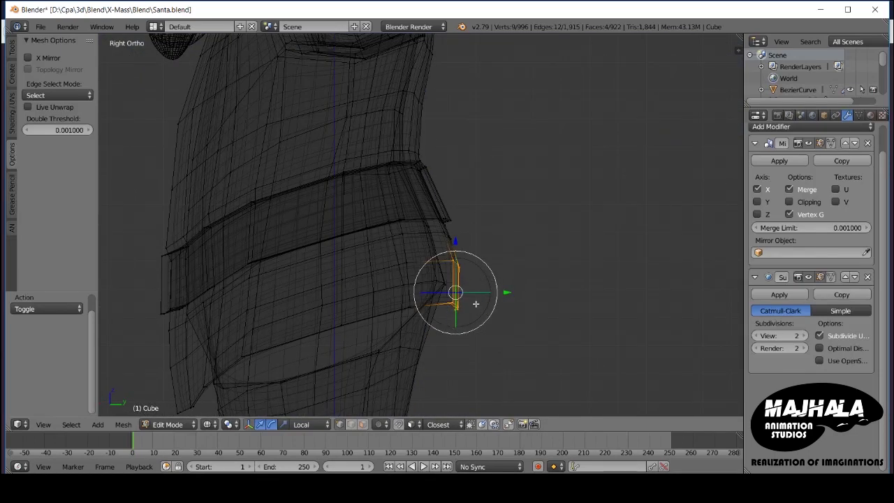
{"action": "key", "text": "Escape"}
{"action": "scroll", "coordinate": [498, 324], "scroll_direction": "up", "scroll_amount": 3}
{"action": "key", "text": "g"}
{"action": "left_click", "coordinate": [515, 315]}
Step: Inspect the adjusted skirt in solid shading, leave Edit Mode and orbit toward the hand
{"action": "key", "text": "z"}
{"action": "mouse_move", "coordinate": [516, 317]}
{"action": "middle_mouse_down"}
{"action": "mouse_move", "coordinate": [457, 314]}
{"action": "mouse_move", "coordinate": [492, 286]}
{"action": "middle_mouse_up"}
{"action": "key", "text": "KP_3"}
{"action": "key", "text": "Tab"}
{"action": "scroll", "coordinate": [453, 316], "scroll_direction": "down", "scroll_amount": 5}
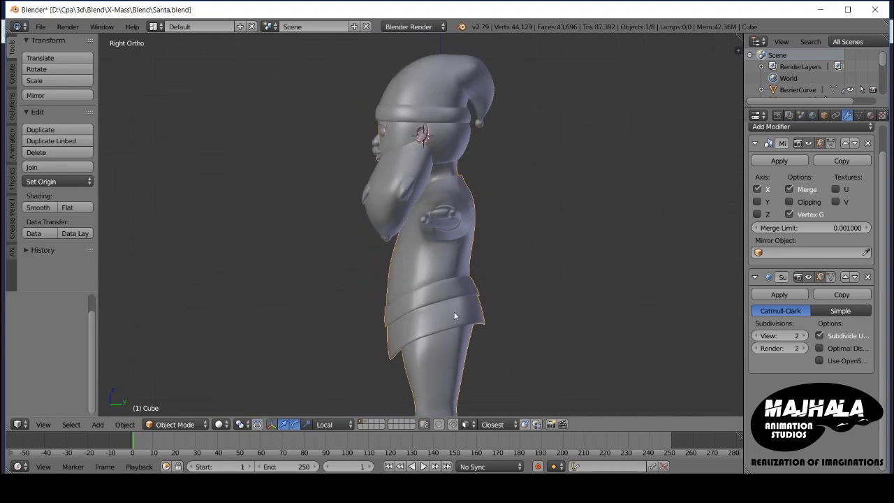
{"action": "middle_click_drag", "start_coordinate": [453, 316], "coordinate": [446, 301]}
{"action": "scroll", "coordinate": [407, 282], "scroll_direction": "up", "scroll_amount": 3}
Step: From top view, move the fingertip vertex -0.014 along X, then return to Object Mode
{"action": "key", "text": "KP_7"}
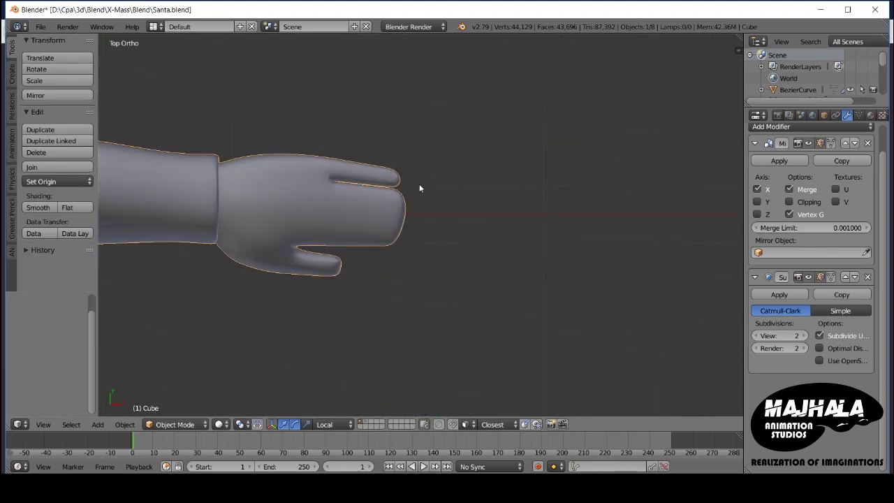
{"action": "key", "text": "Tab"}
{"action": "scroll", "coordinate": [419, 188], "scroll_direction": "up", "scroll_amount": 5}
{"action": "key", "text": "z"}
{"action": "key", "text": "a"}
{"action": "right_click", "coordinate": [405, 206]}
{"action": "key", "text": "g"}
{"action": "key", "text": "x"}
{"action": "left_click", "coordinate": [458, 238]}
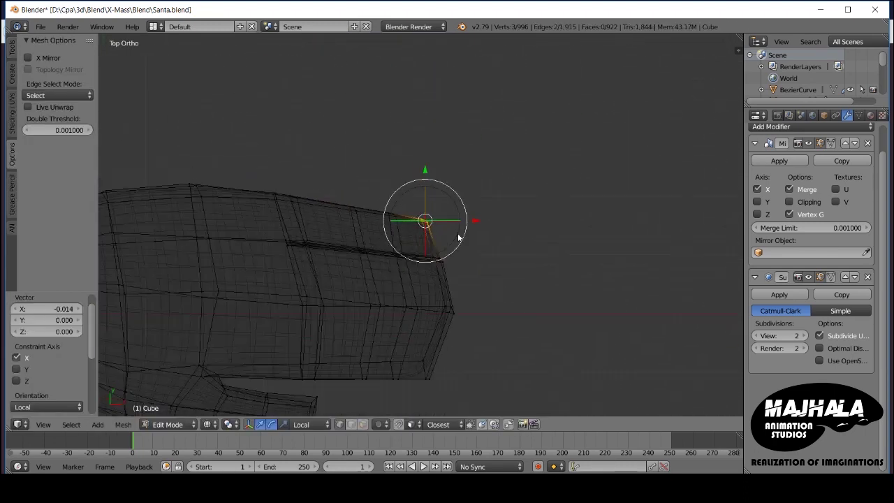
{"action": "key", "text": "z"}
{"action": "key", "text": "Tab"}
{"action": "key", "text": "KP_1"}
{"action": "scroll", "coordinate": [446, 282], "scroll_direction": "down", "scroll_amount": 5}
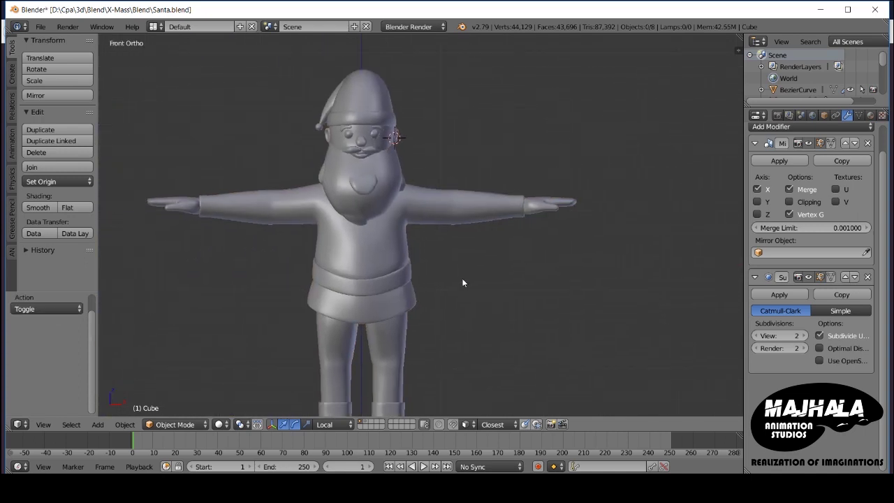
Step: Enter Edit Mode and snap the 3D cursor to the wrist
{"action": "scroll", "coordinate": [440, 211], "scroll_direction": "up", "scroll_amount": 2}
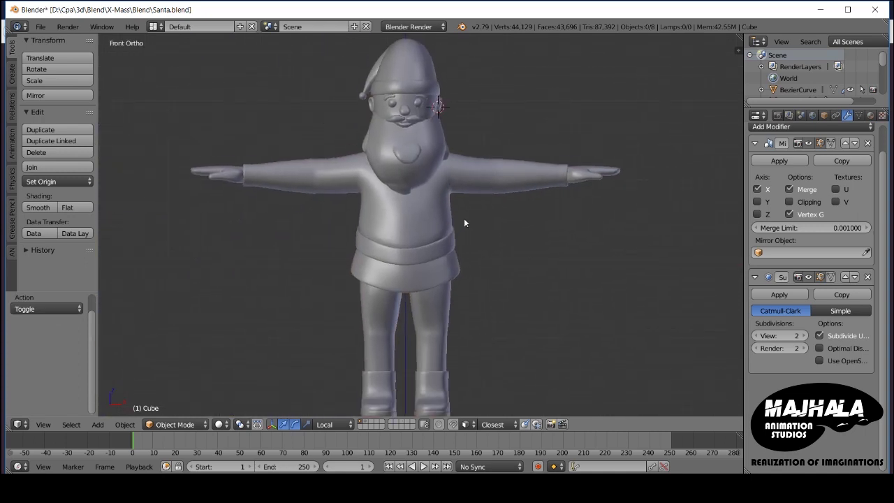
{"action": "scroll", "coordinate": [463, 218], "scroll_direction": "down", "scroll_amount": 2}
{"action": "key", "text": "Tab"}
{"action": "scroll", "coordinate": [454, 219], "scroll_direction": "up", "scroll_amount": 5}
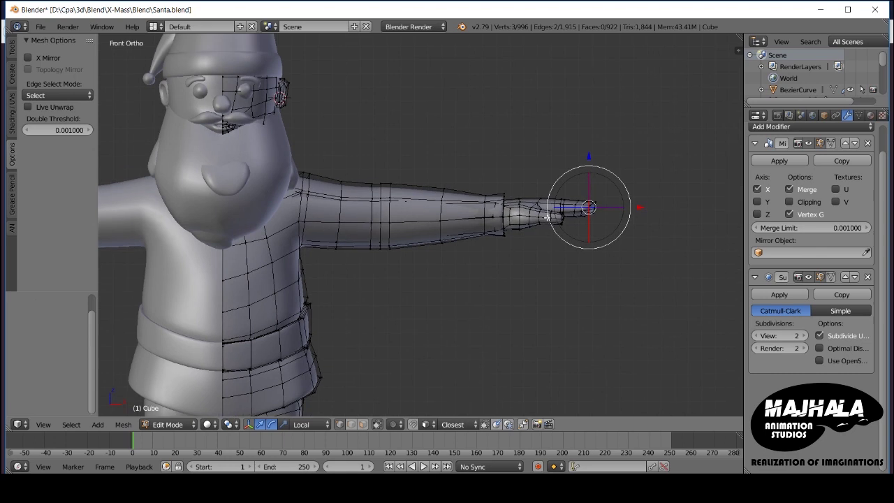
{"action": "key", "text": "shift+s"}
{"action": "left_click", "coordinate": [512, 221]}
Step: Box-select the hand vertices and rotate them 3.36° around the 3D cursor
{"action": "key", "text": "z"}
{"action": "key", "text": "b"}
{"action": "left_click_drag", "start_coordinate": [451, 178], "coordinate": [618, 262]}
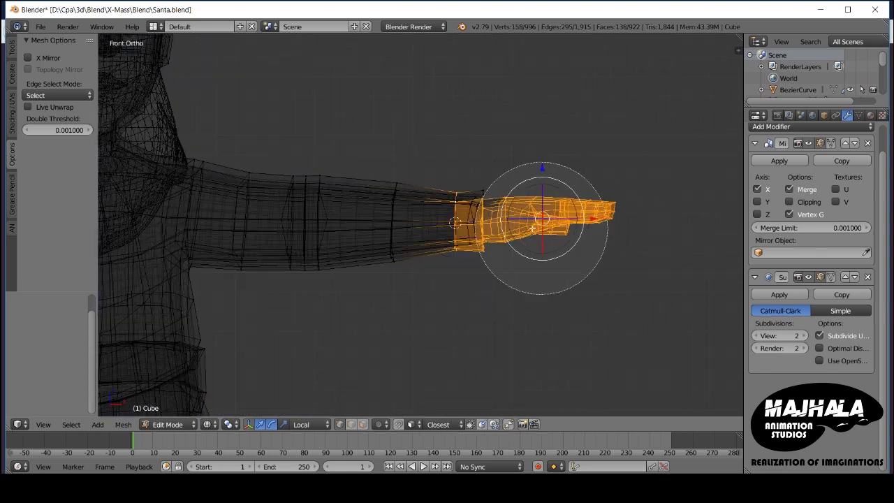
{"action": "key", "text": "period"}
{"action": "key", "text": "r"}
{"action": "left_click", "coordinate": [675, 265]}
{"action": "key", "text": "z"}
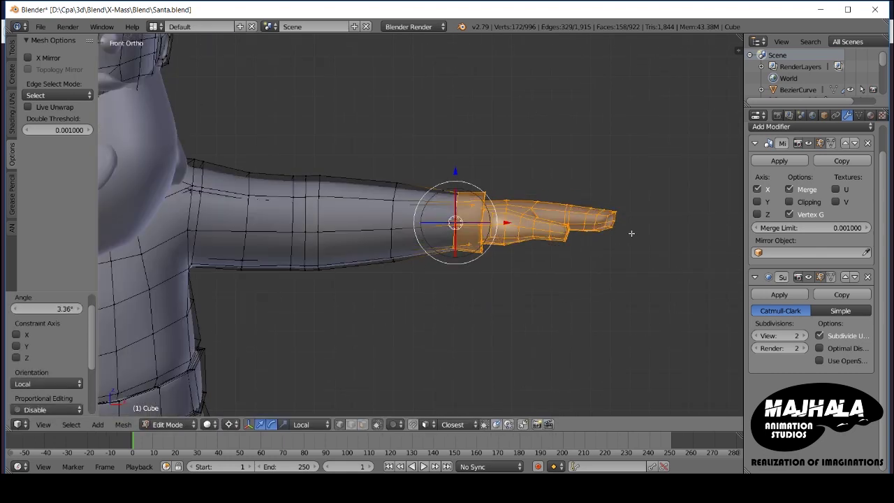
{"action": "scroll", "coordinate": [619, 250], "scroll_direction": "down", "scroll_amount": 4}
{"action": "key", "text": "Tab"}
Step: Reset the 3D cursor to the world origin and save Santa.blend
{"action": "middle_click_drag", "start_coordinate": [629, 251], "coordinate": [607, 252], "text": "shift"}
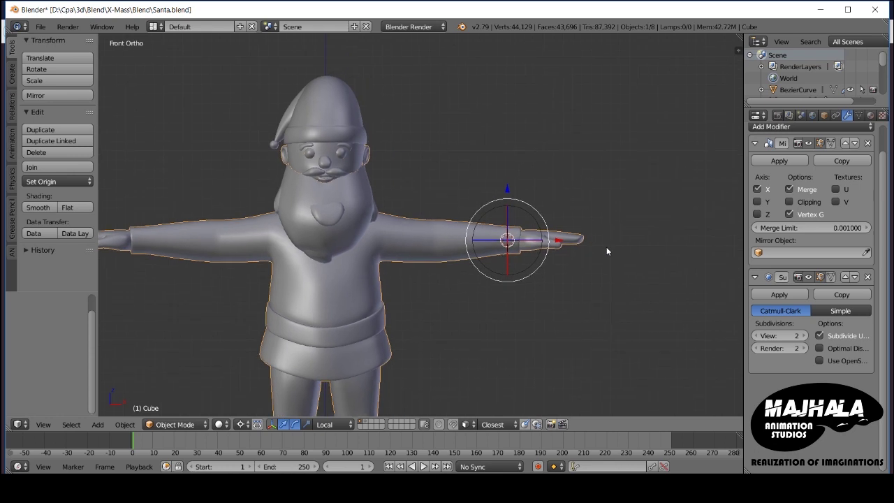
{"action": "key", "text": "a"}
{"action": "middle_click_drag", "start_coordinate": [449, 233], "coordinate": [493, 229], "text": "shift"}
{"action": "key", "text": "shift+s"}
{"action": "left_click", "coordinate": [510, 298]}
{"action": "key", "text": "ctrl+s"}
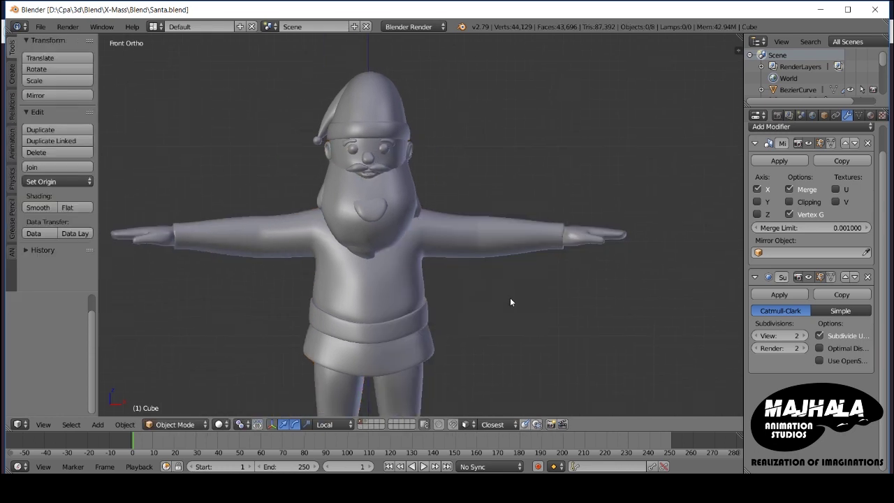
Step: Frame and orbit the finished Santa model, then switch windows
{"action": "key", "text": "Home"}
{"action": "middle_click_drag", "start_coordinate": [494, 233], "coordinate": [465, 241]}
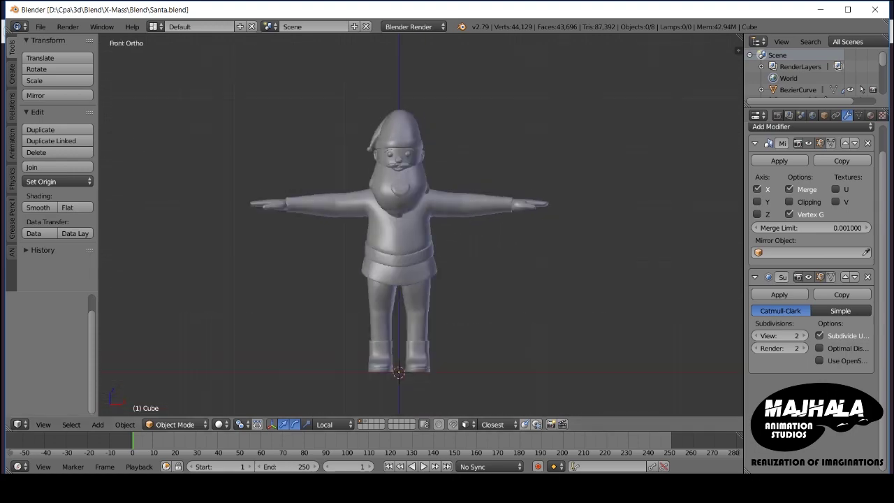
{"action": "key", "text": "alt+Tab"}
{"action": "left_click", "coordinate": [581, 357]}
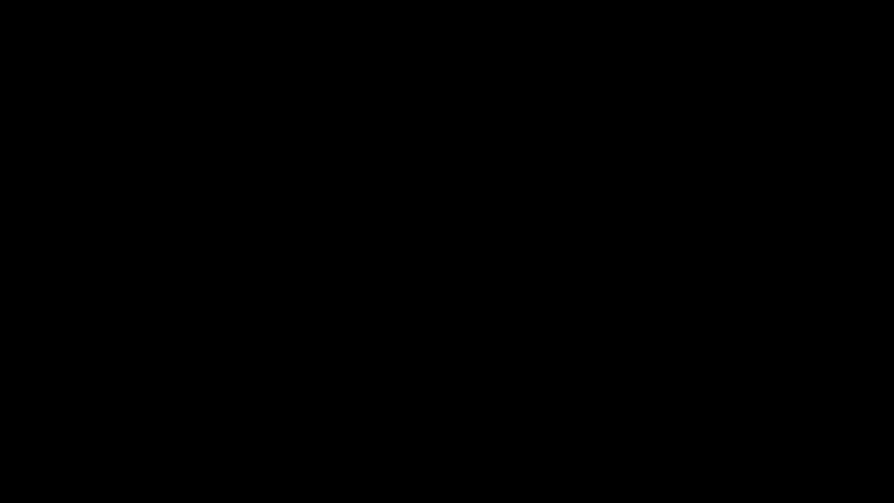